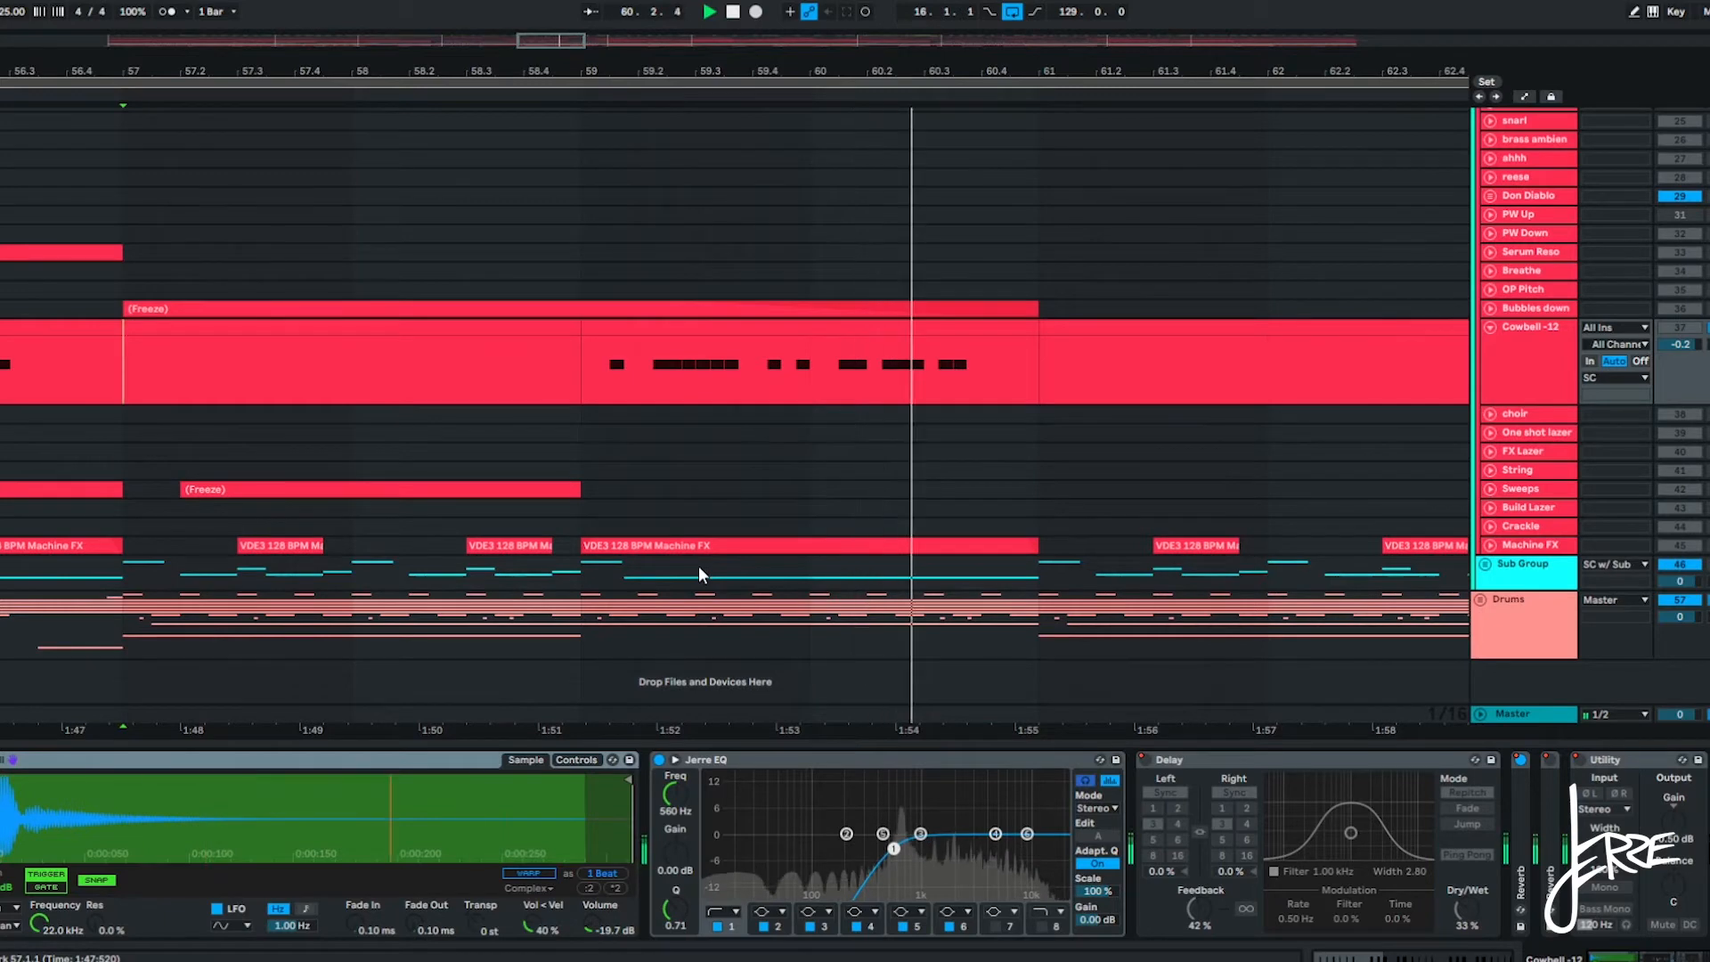
# Stop playback and unfold the Drums group to show its tracks.
pyautogui.press('space')
pyautogui.scroll(-3, 699, 570)
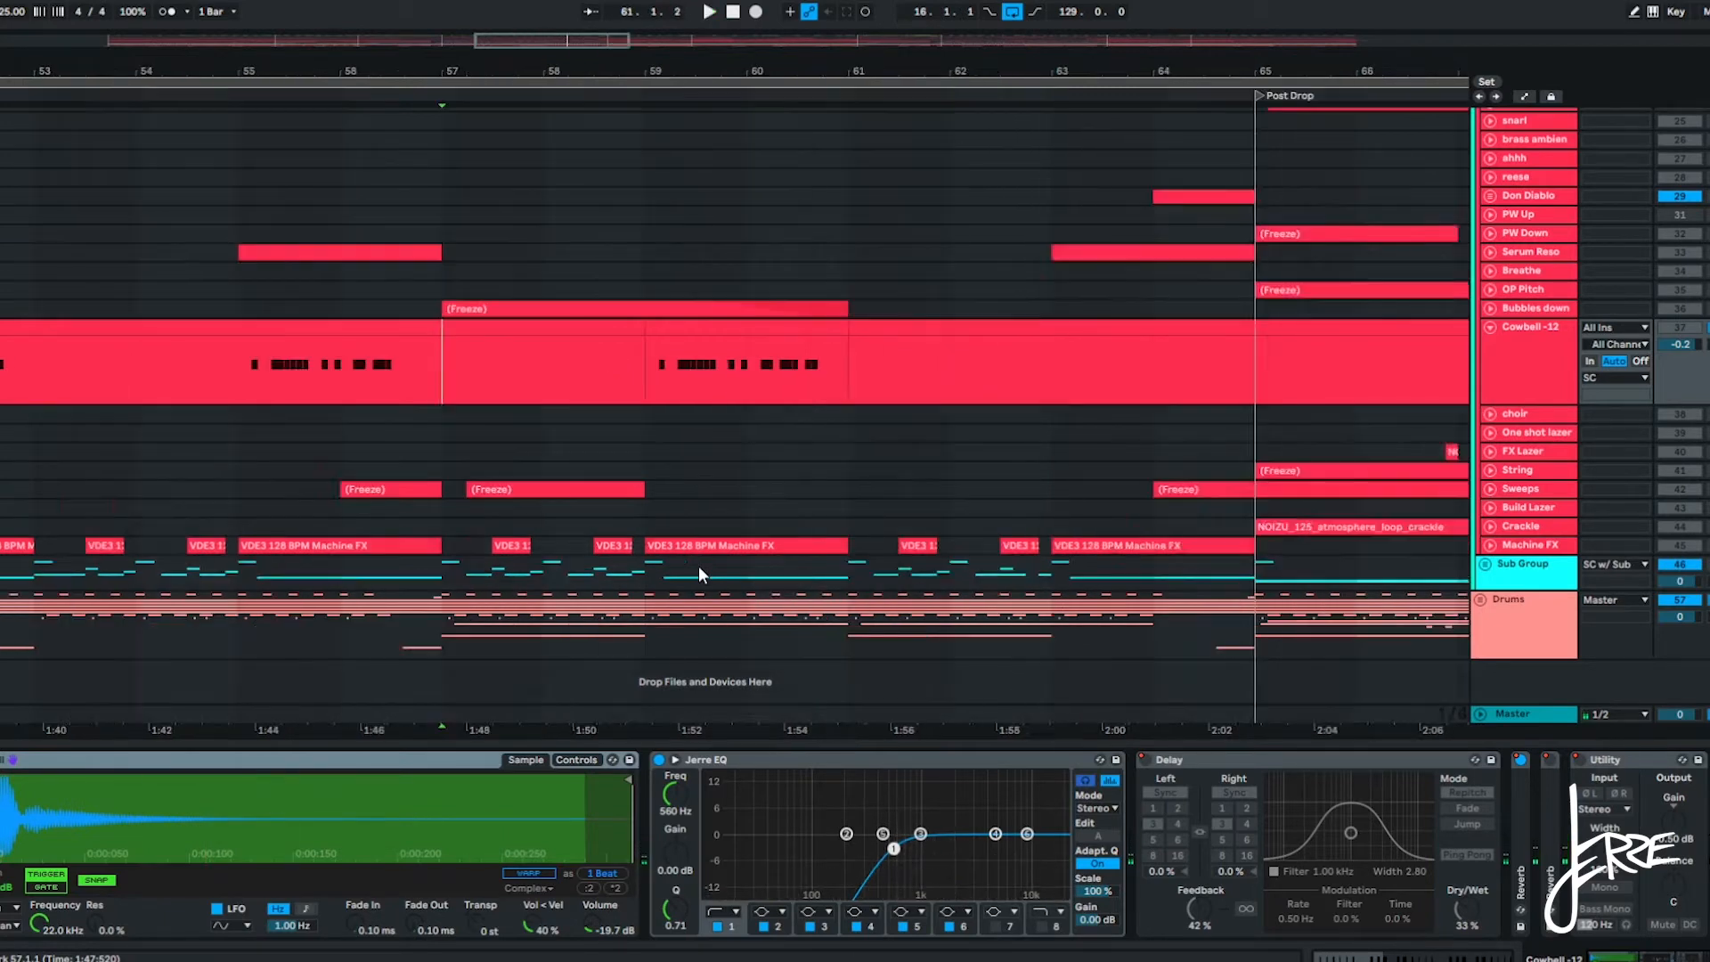
pyautogui.click(1481, 601)
# Select the kick clip at bar 57 and unfold the Kick track to show its waveform.
pyautogui.scroll(-5, 712, 532)
pyautogui.scroll(3, 463, 525)
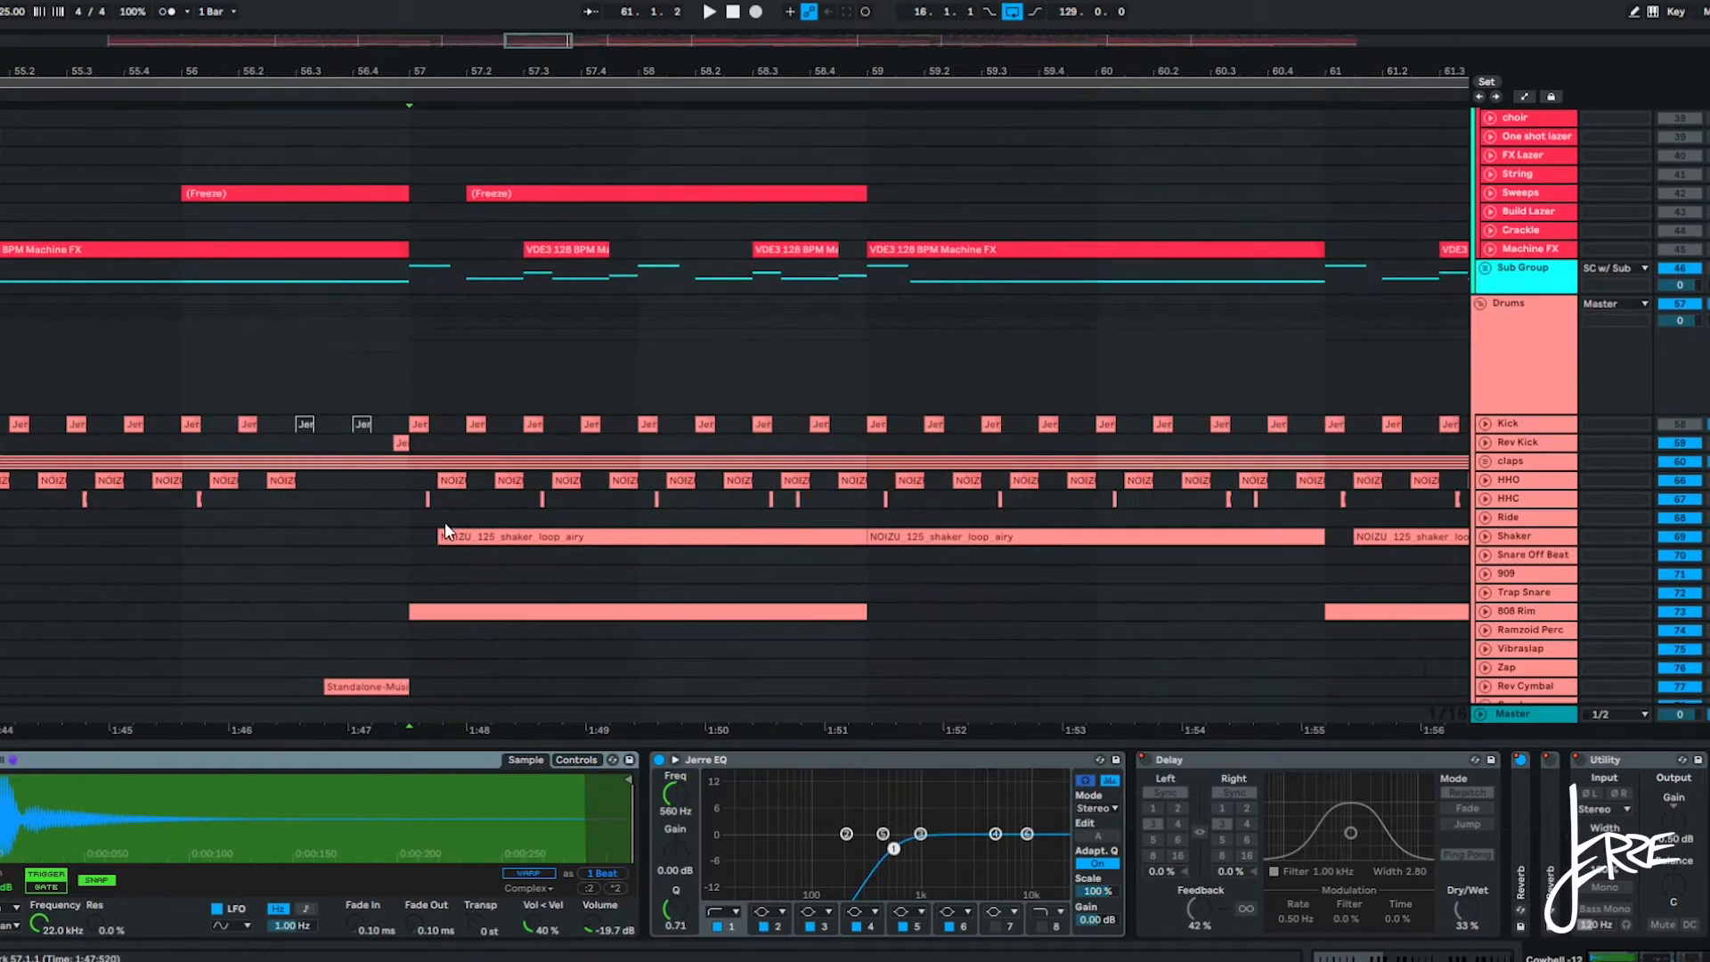
pyautogui.scroll(-1, 445, 531)
pyautogui.scroll(4, 428, 517)
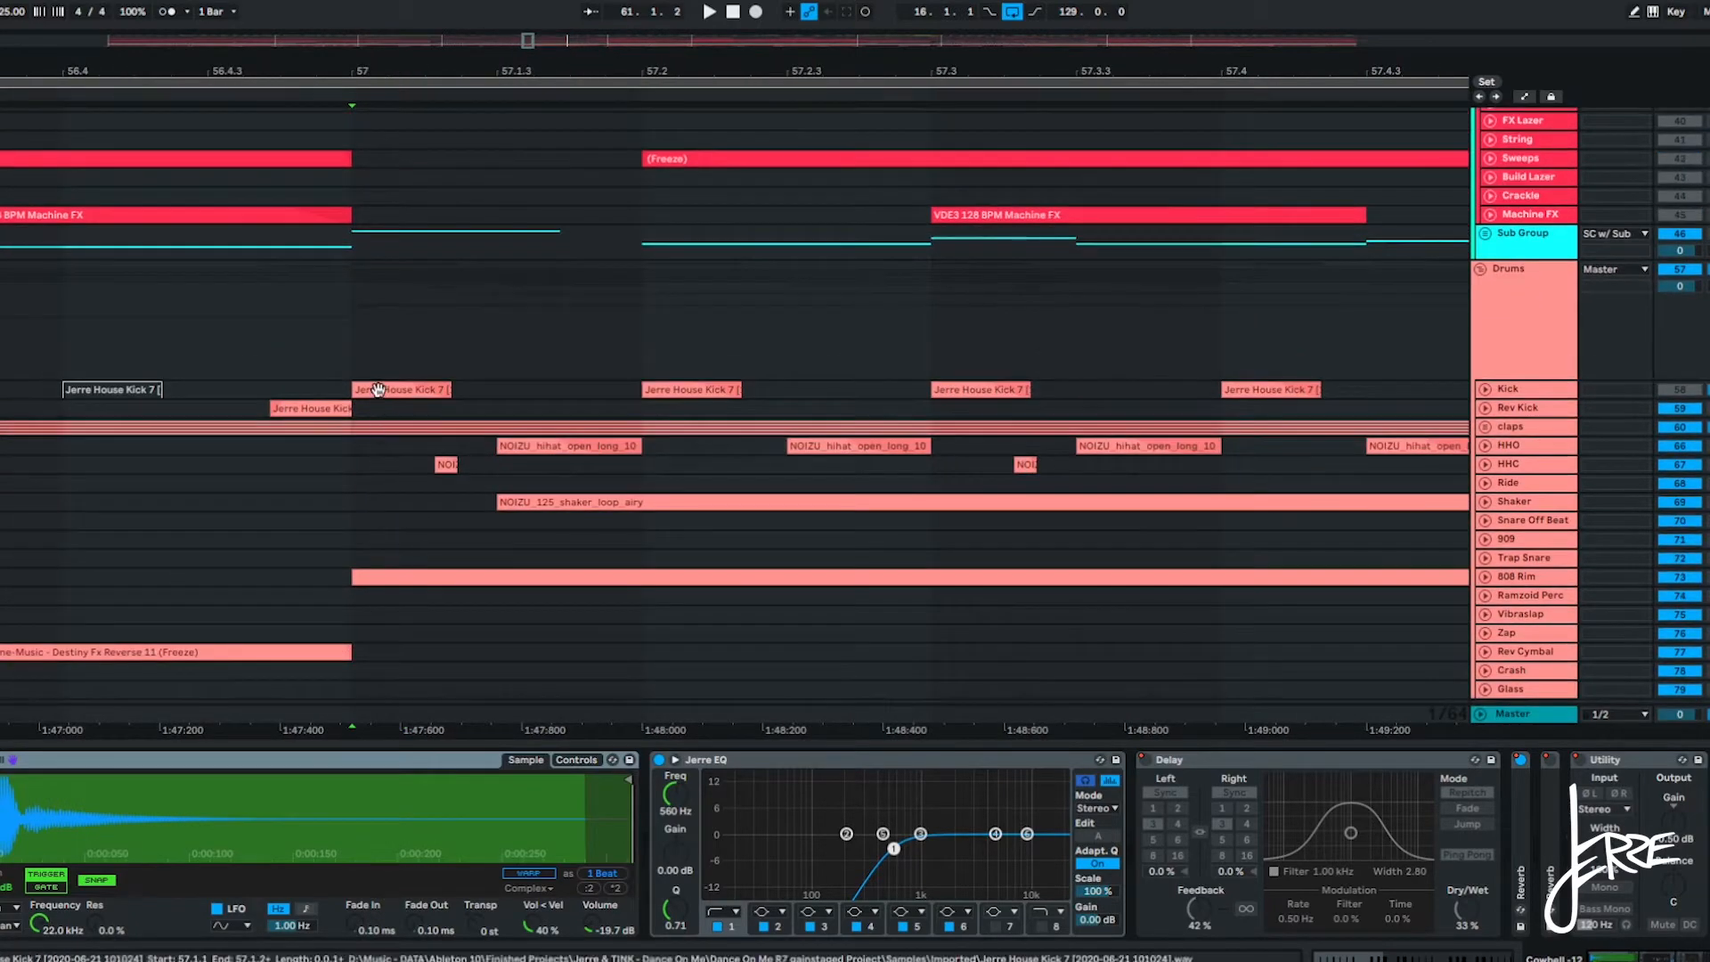
pyautogui.click(377, 390)
pyautogui.click(1484, 389)
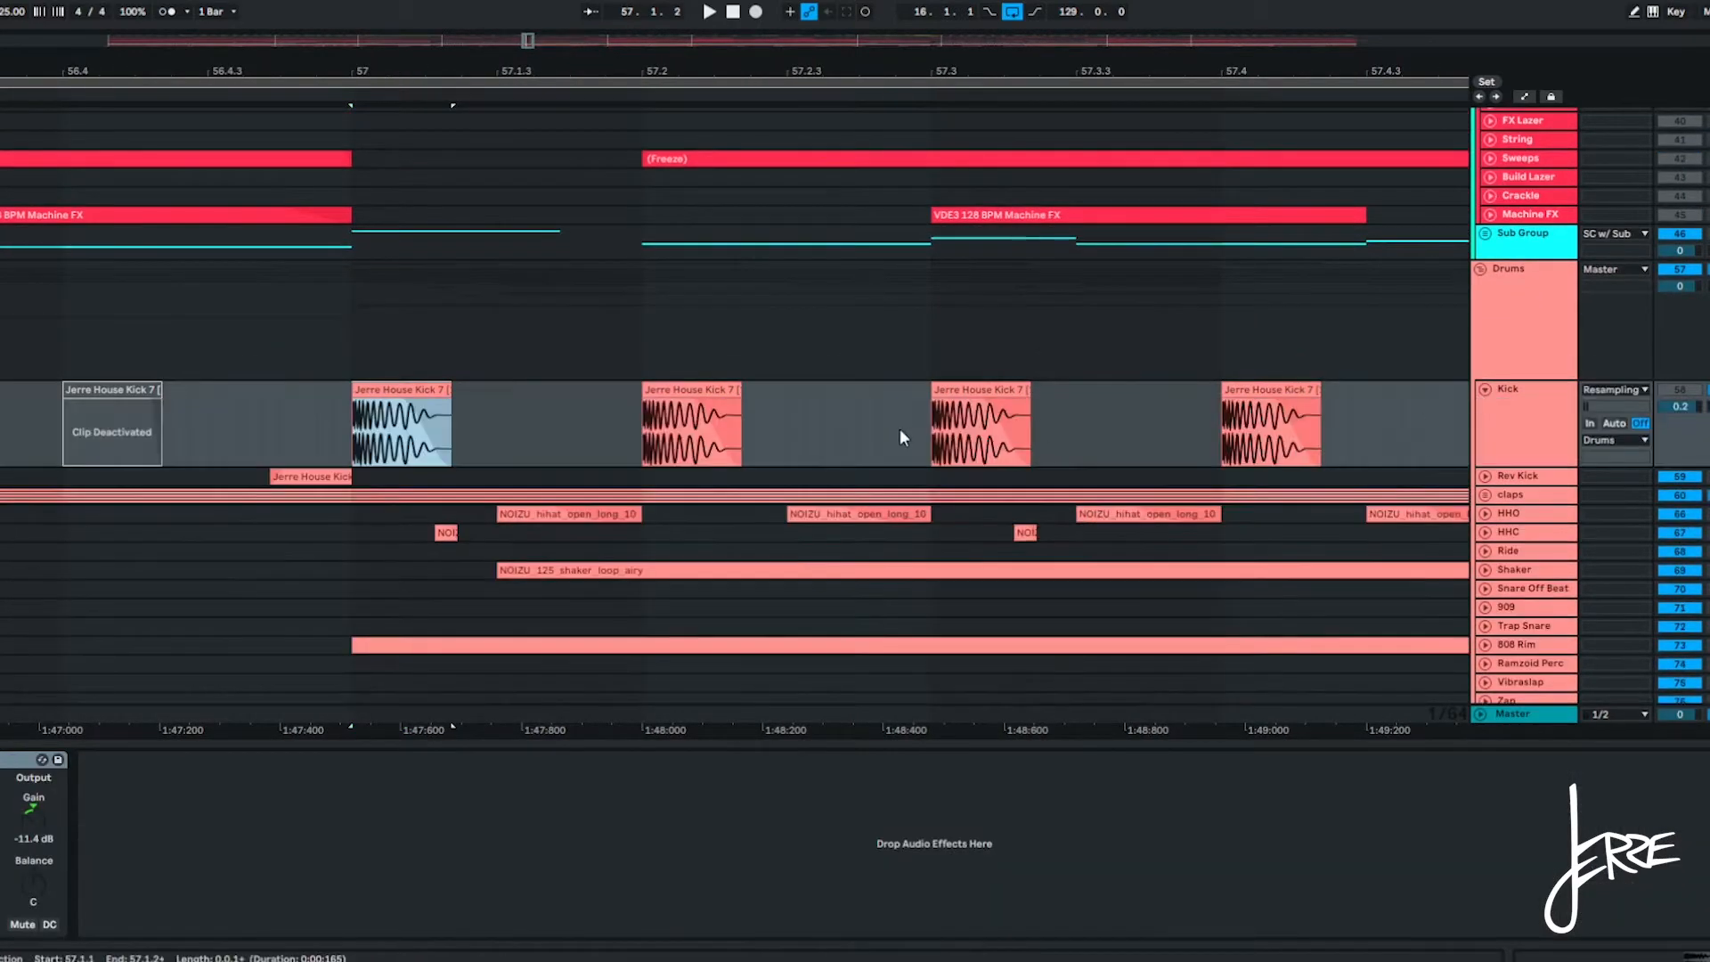
pyautogui.scroll(-2, 903, 437)
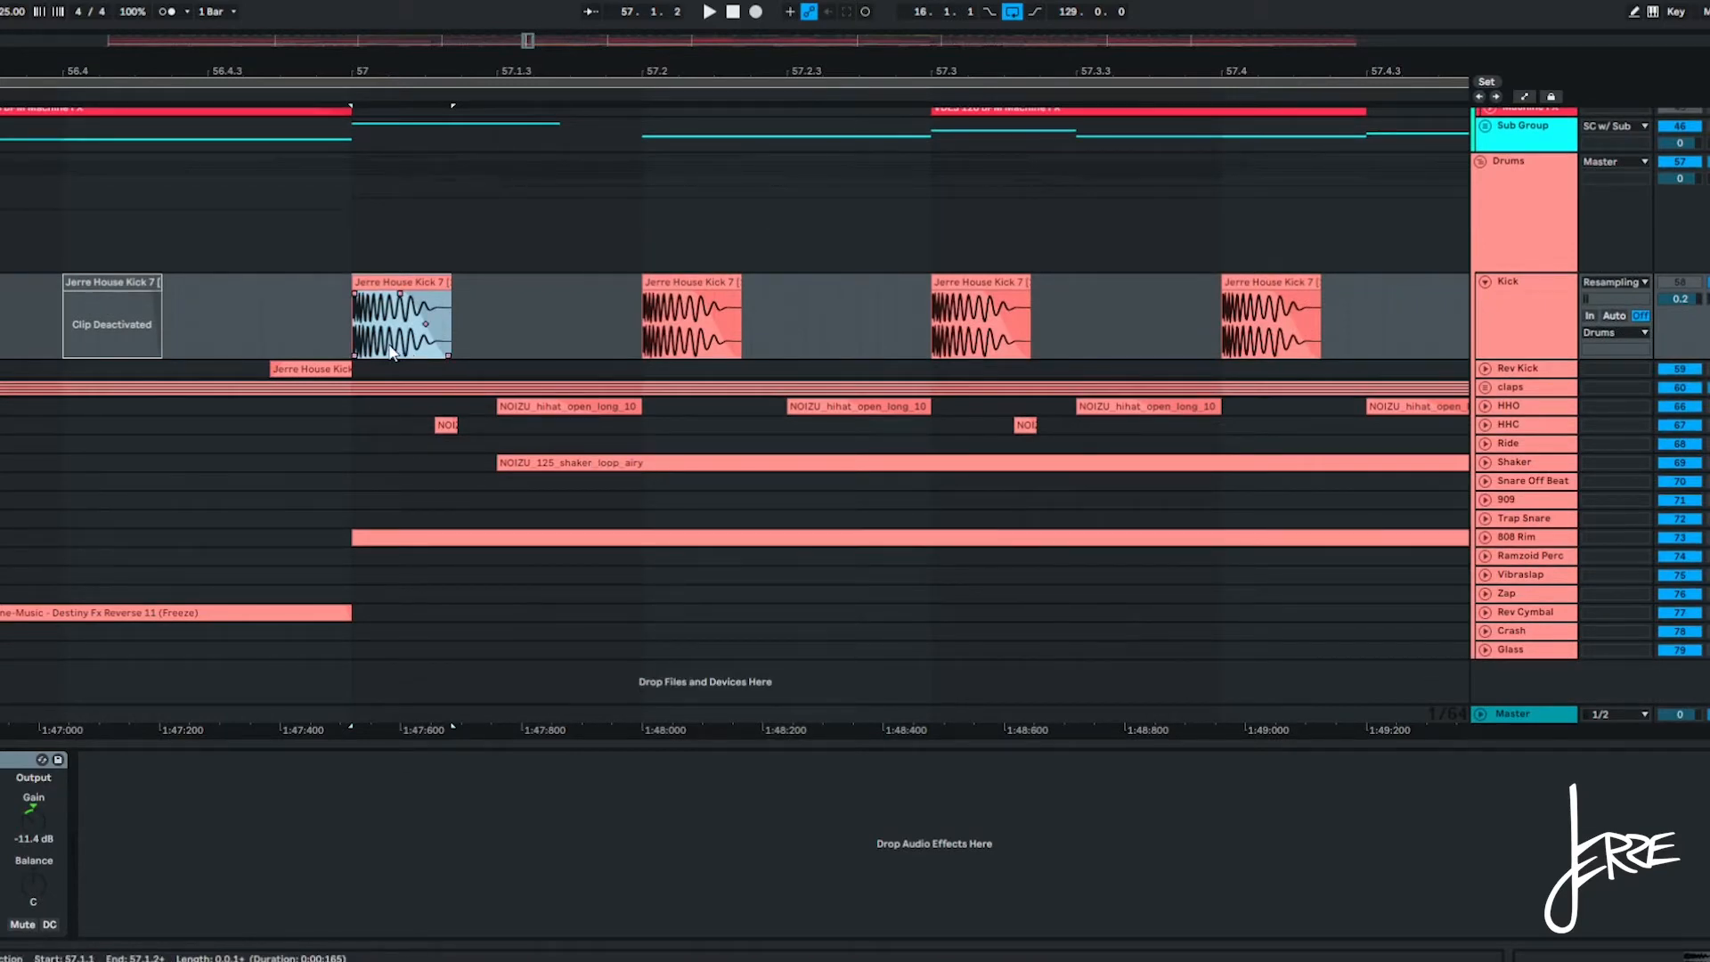
pyautogui.scroll(2, 392, 350)
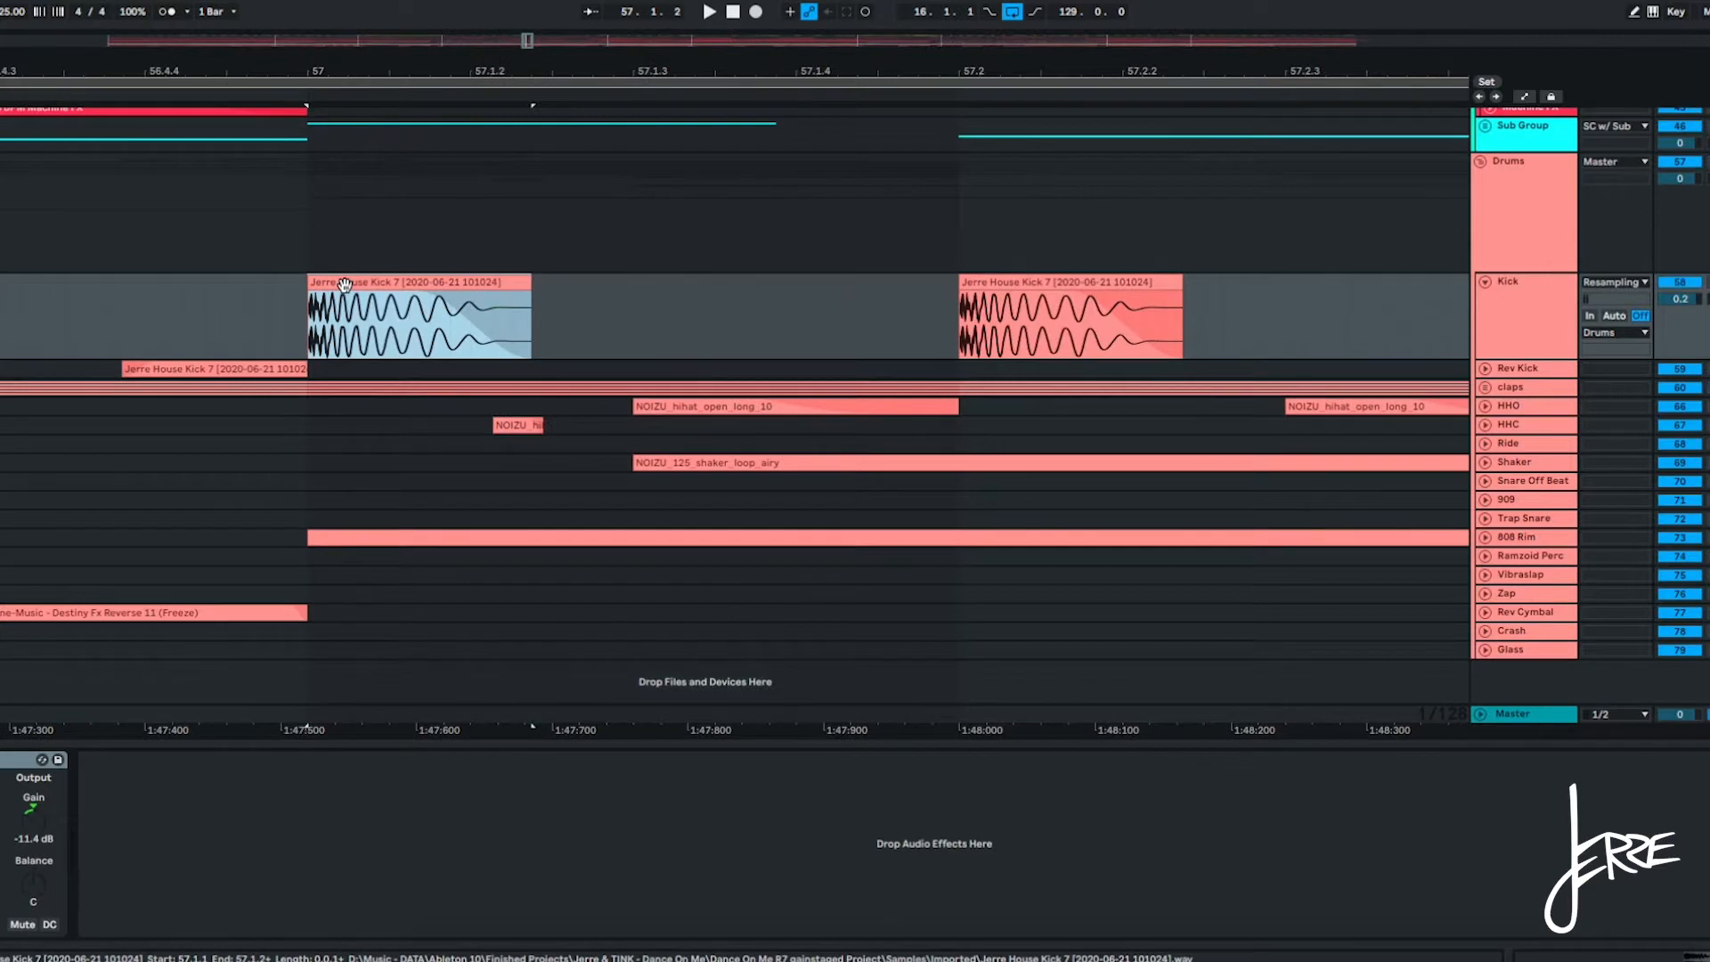
# Highlight the opening transient of the kick clip at bar 57 and examine its waveform.
pyautogui.scroll(2, 345, 285)
pyautogui.click(253, 328)
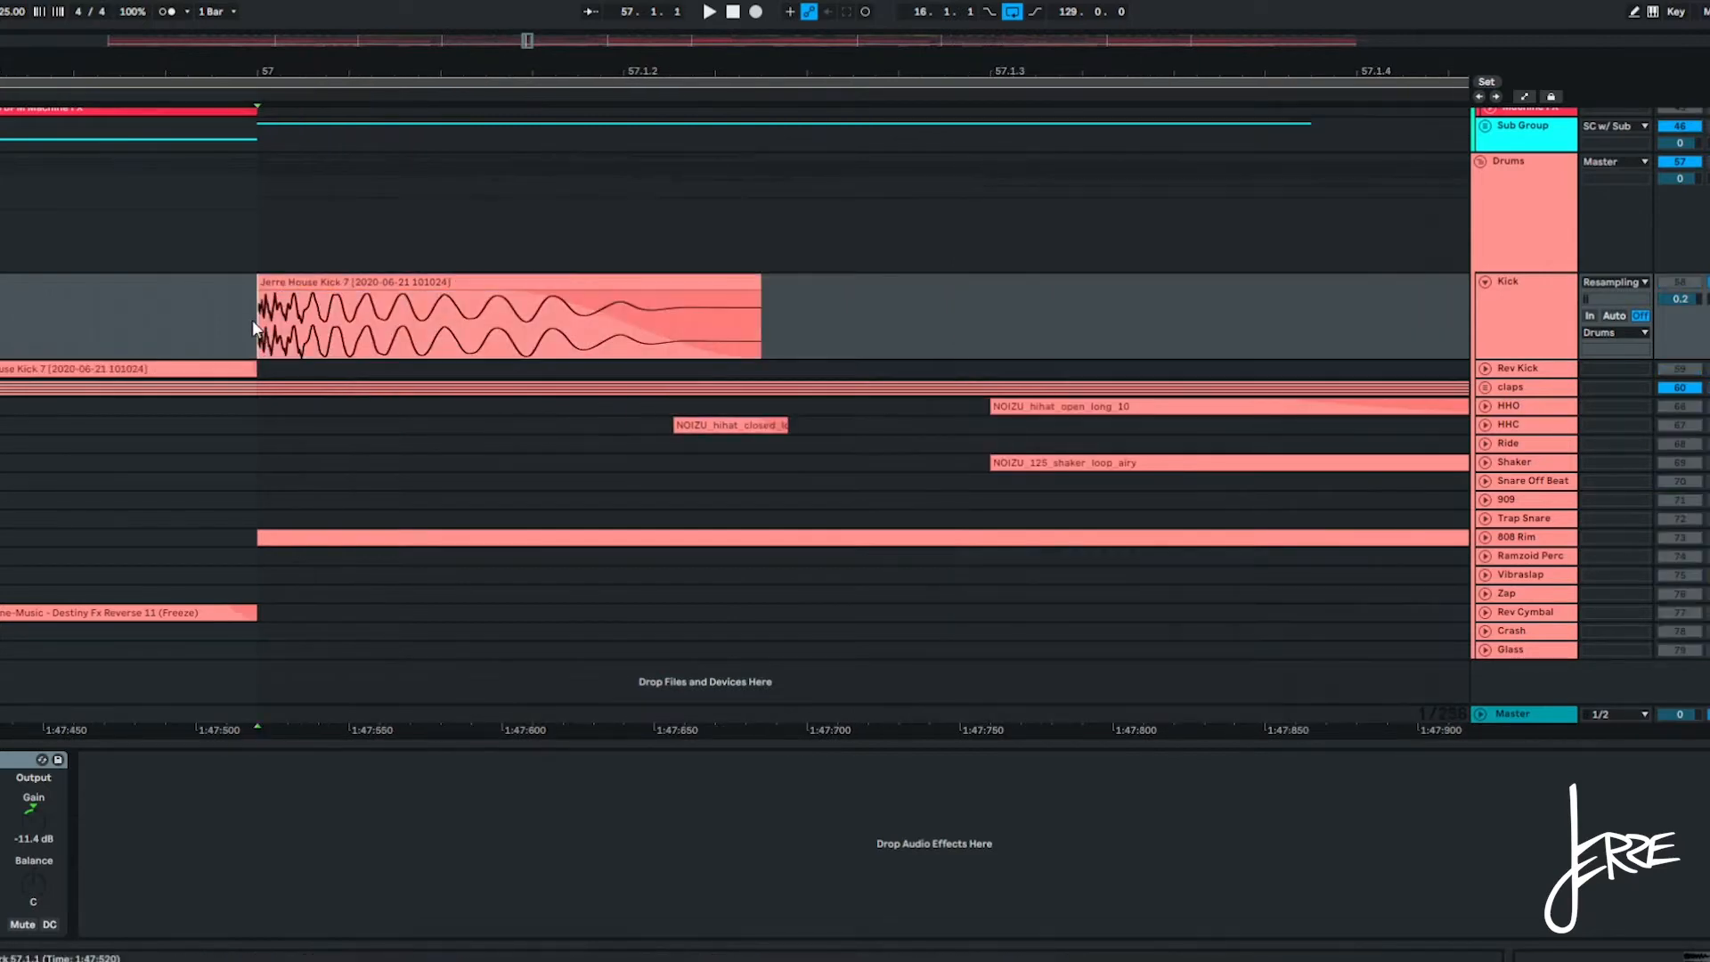
pyautogui.moveTo(253, 319); pyautogui.dragTo(290, 317)
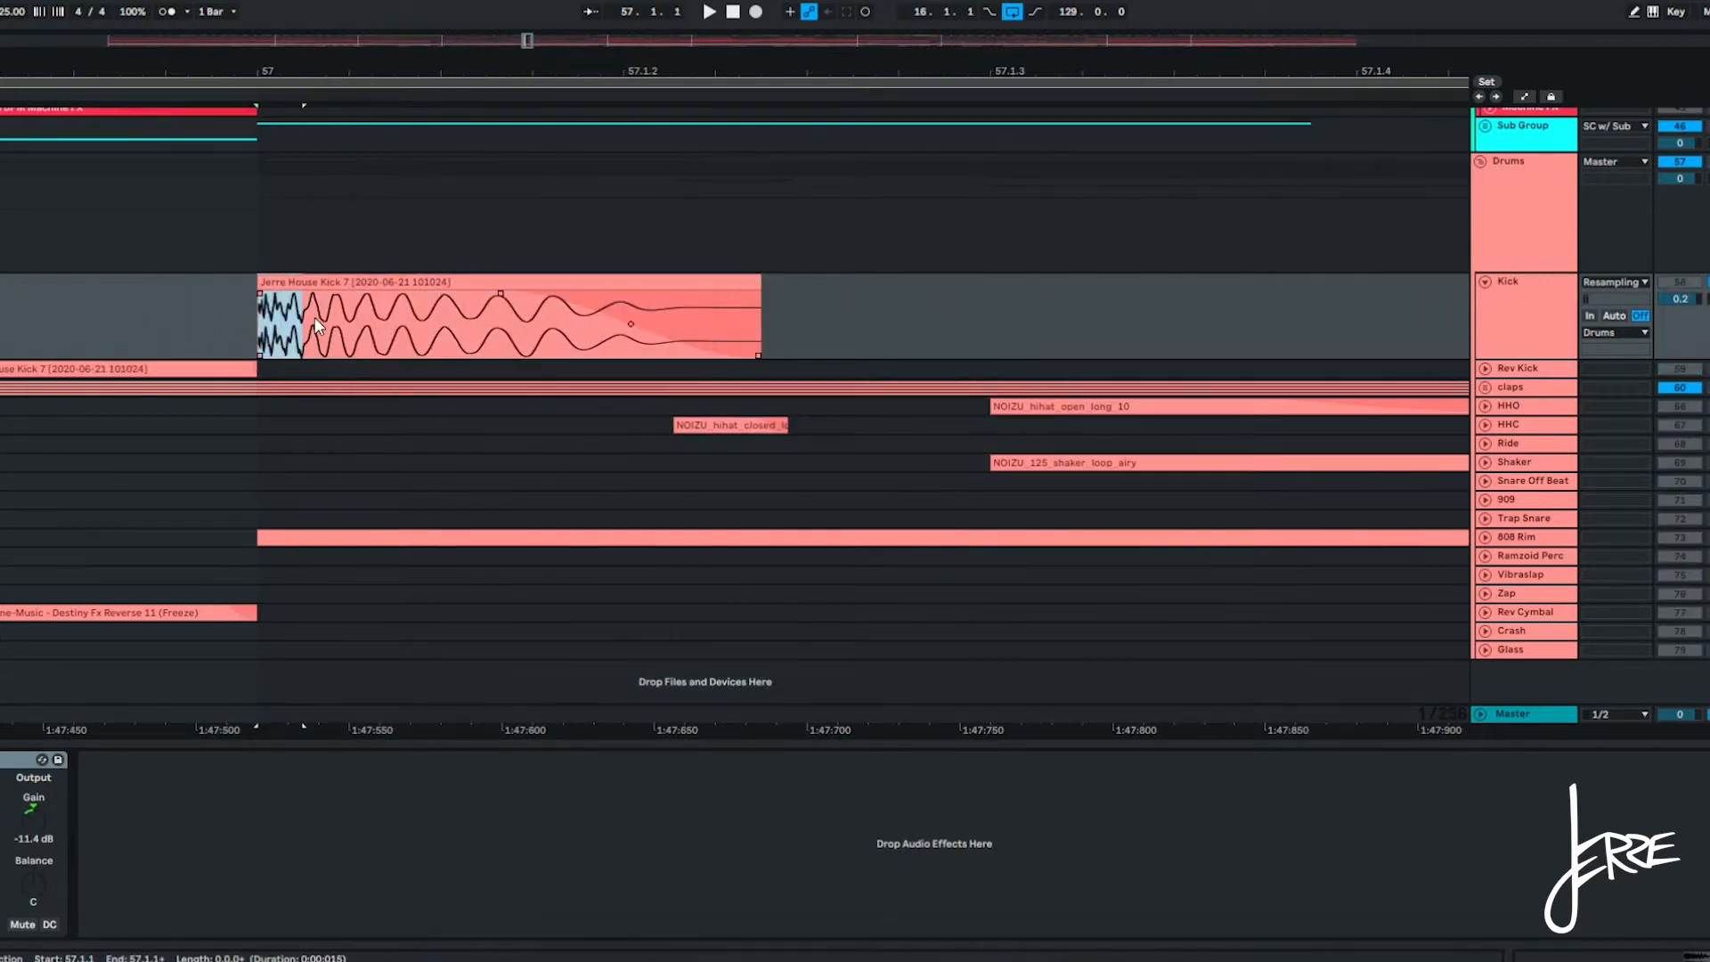
pyautogui.scroll(-5, 329, 319)
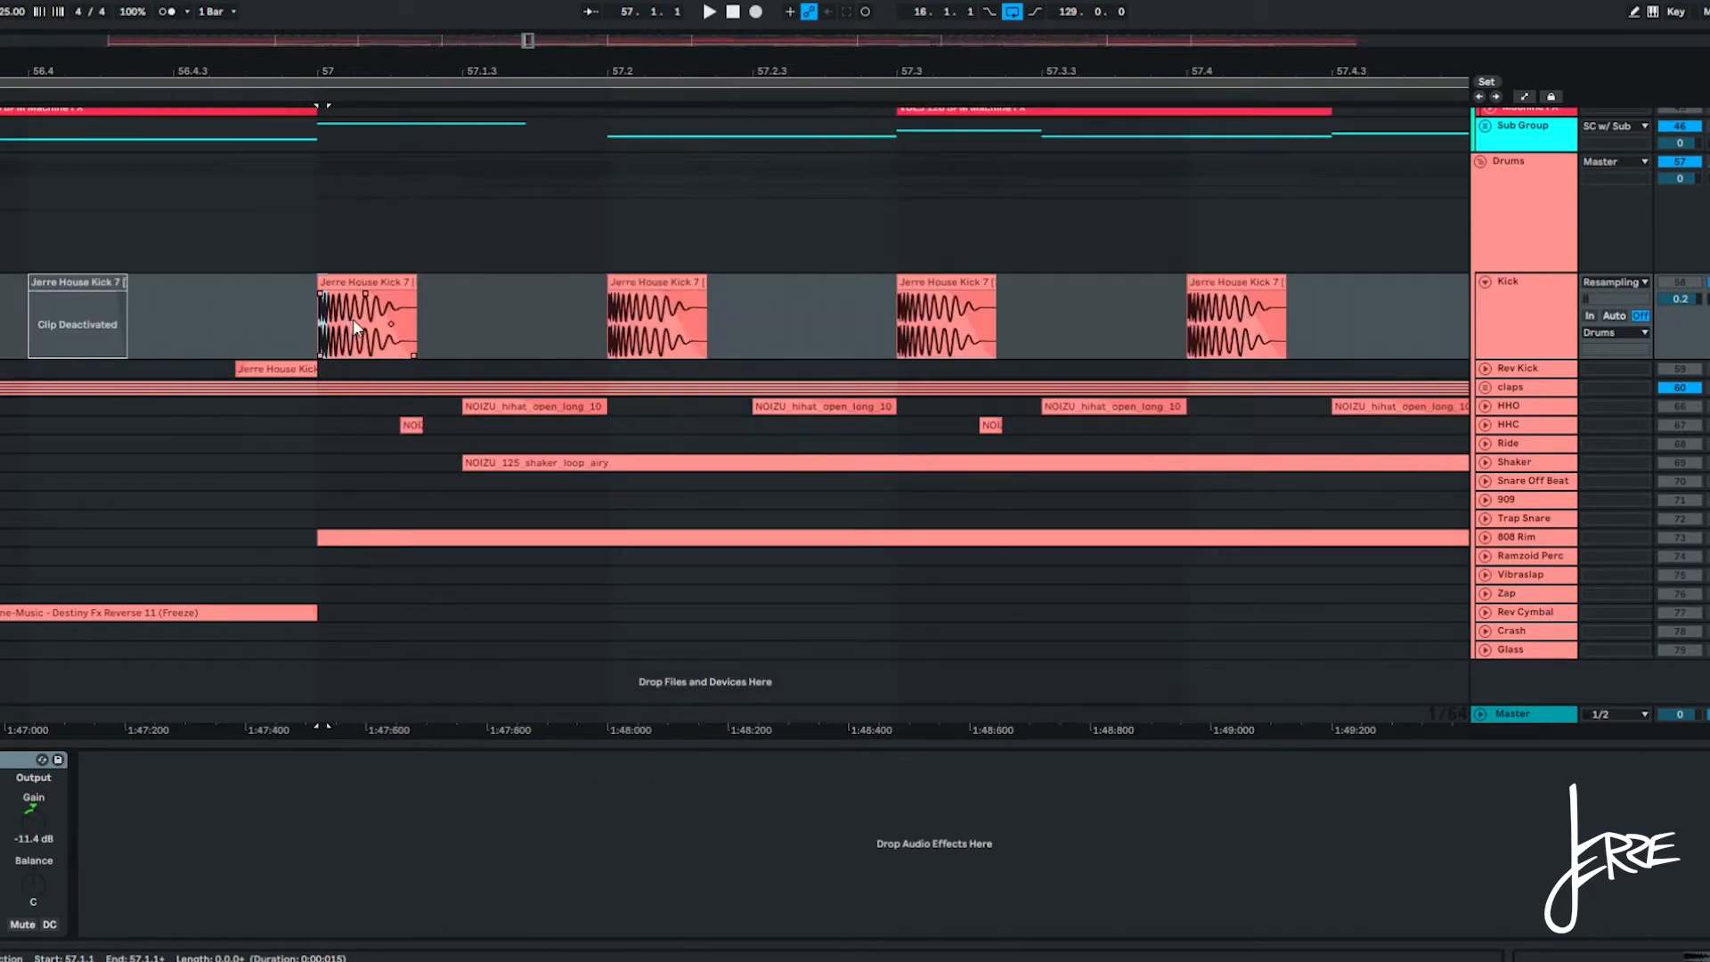
pyautogui.moveTo(352, 319); pyautogui.dragTo(449, 330)
pyautogui.scroll(5, 301, 322)
# Audition the kick pattern from bar 57 for about one bar, and stop playback.
pyautogui.click(385, 330)
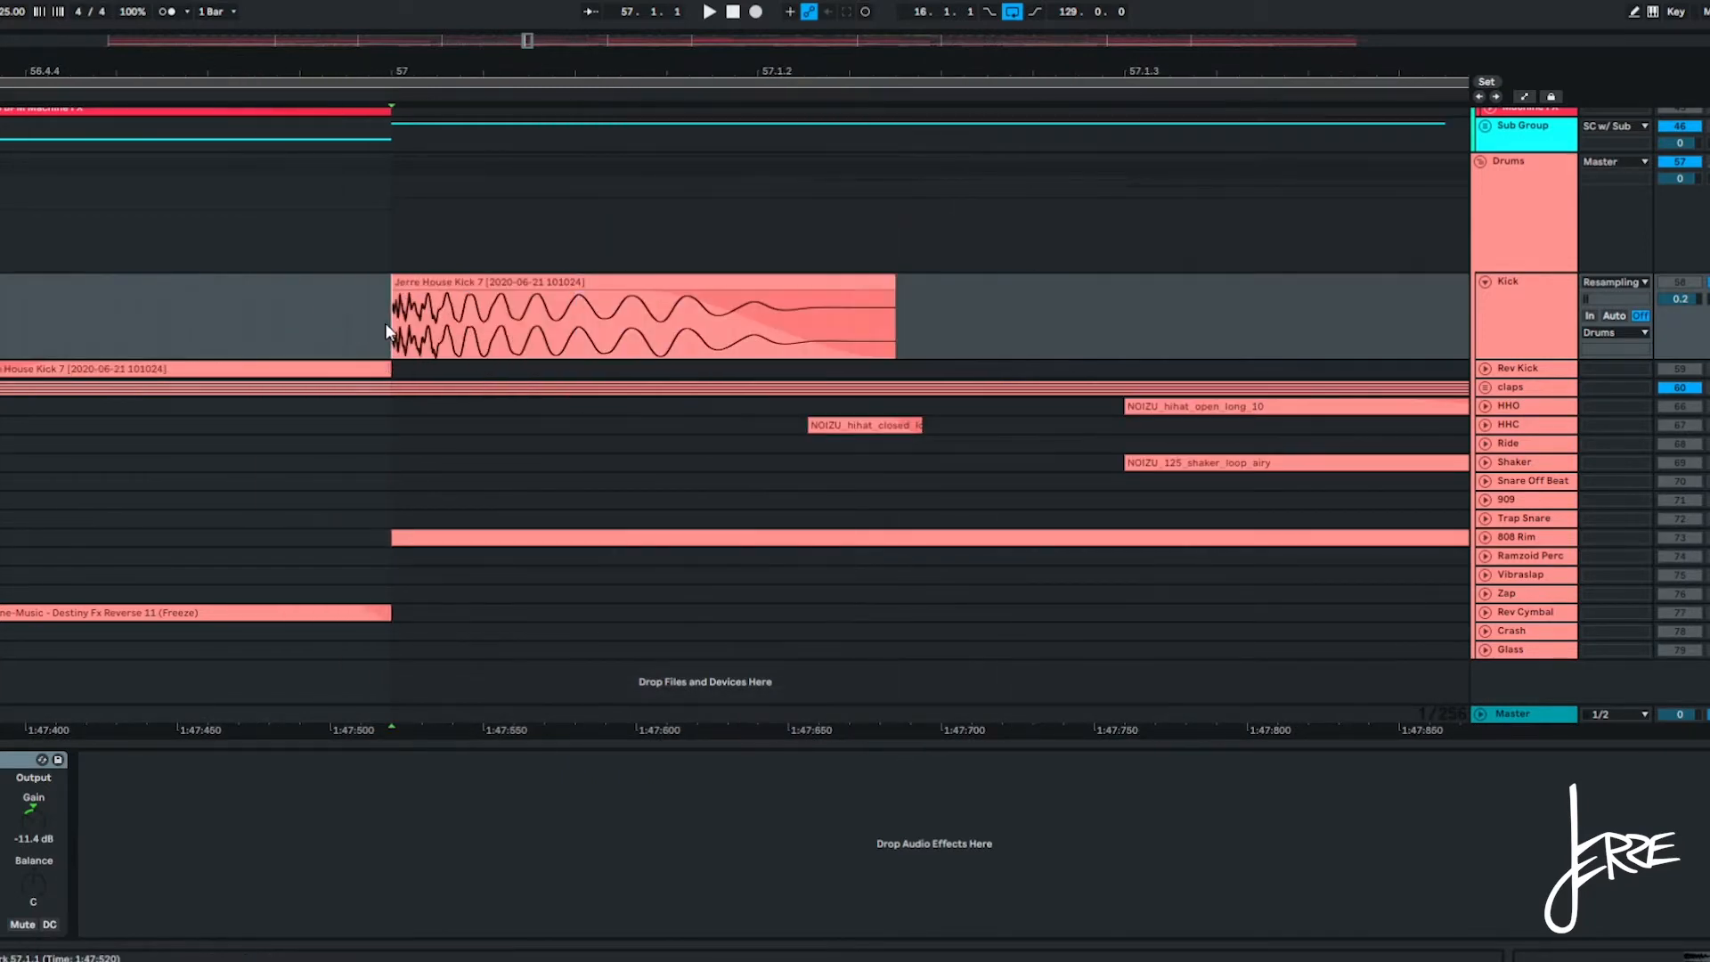
pyautogui.scroll(-2, 382, 324)
pyautogui.press('space')
pyautogui.scroll(-5, 401, 326)
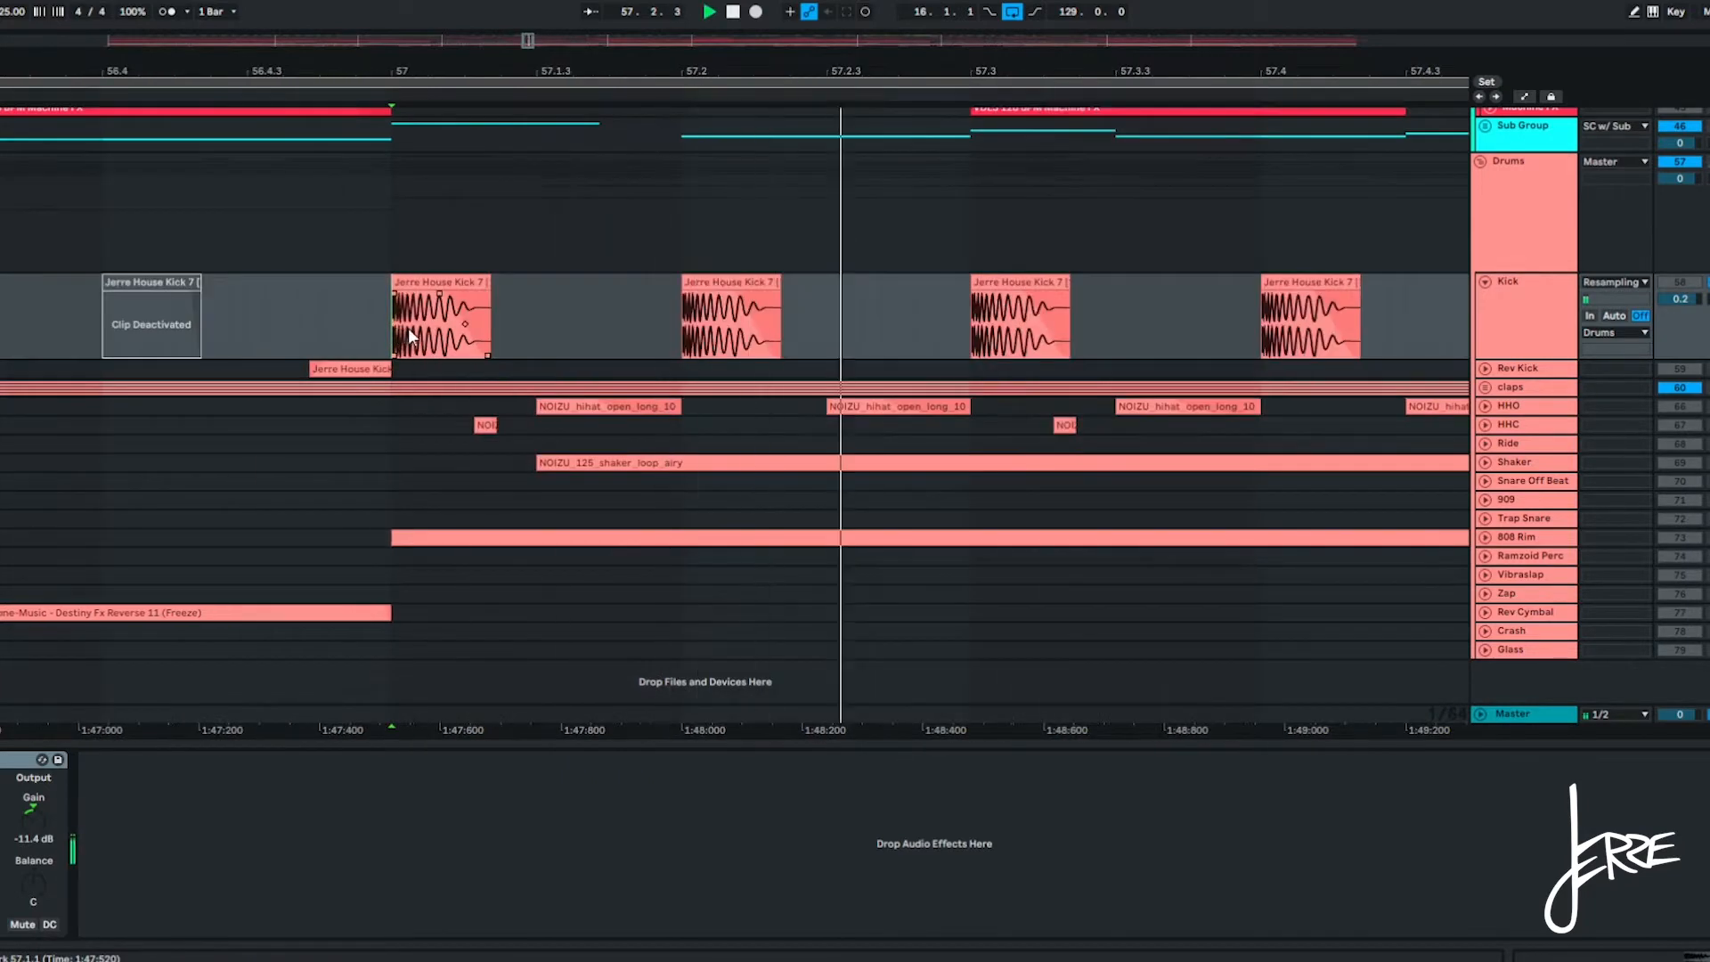
pyautogui.press('space')
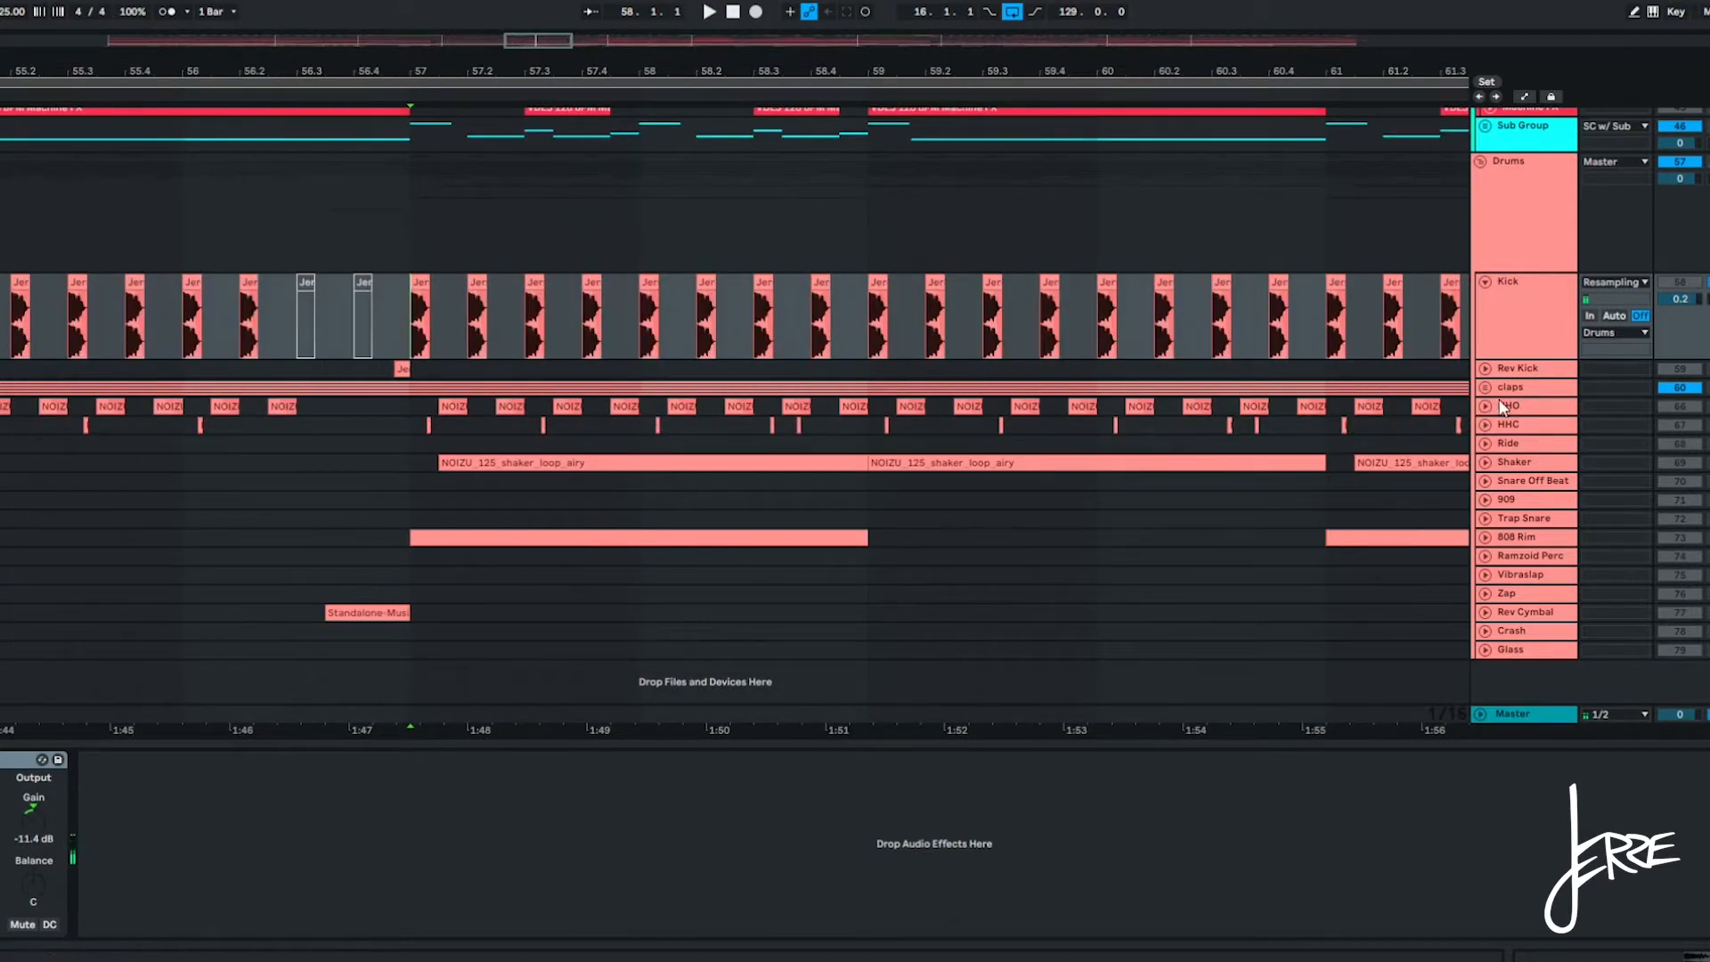
# Show the device chain of the claps group and audition the claps from bar 57.
pyautogui.click(1477, 394)
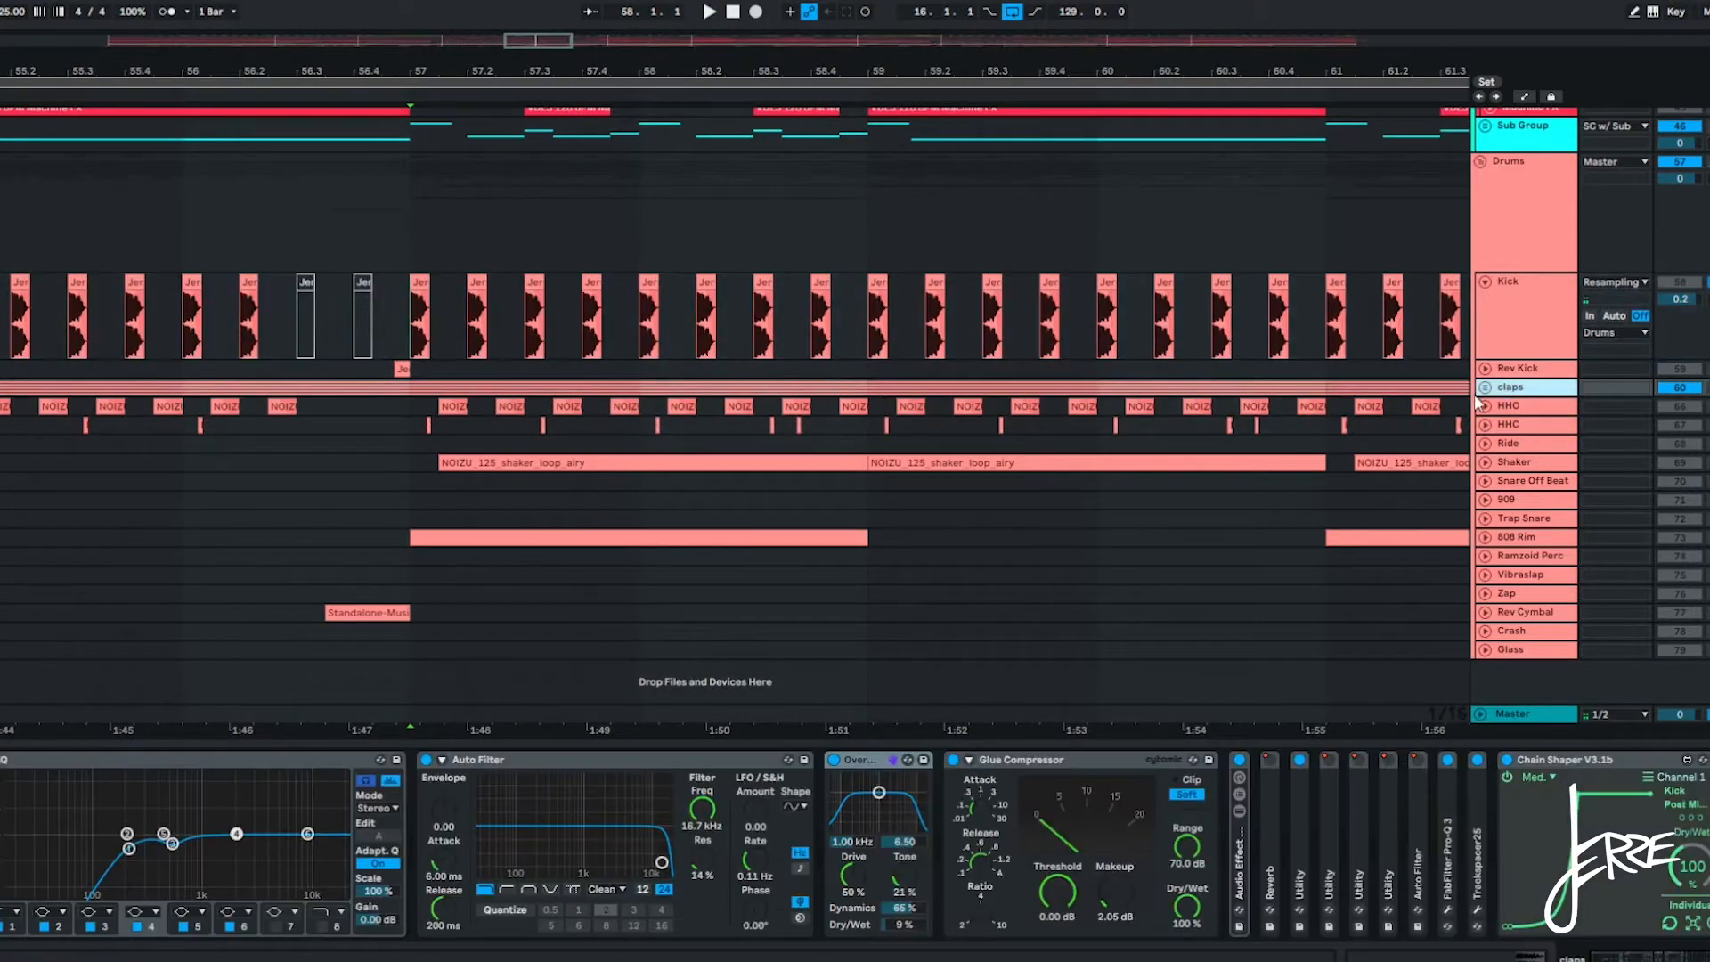
pyautogui.click(416, 388)
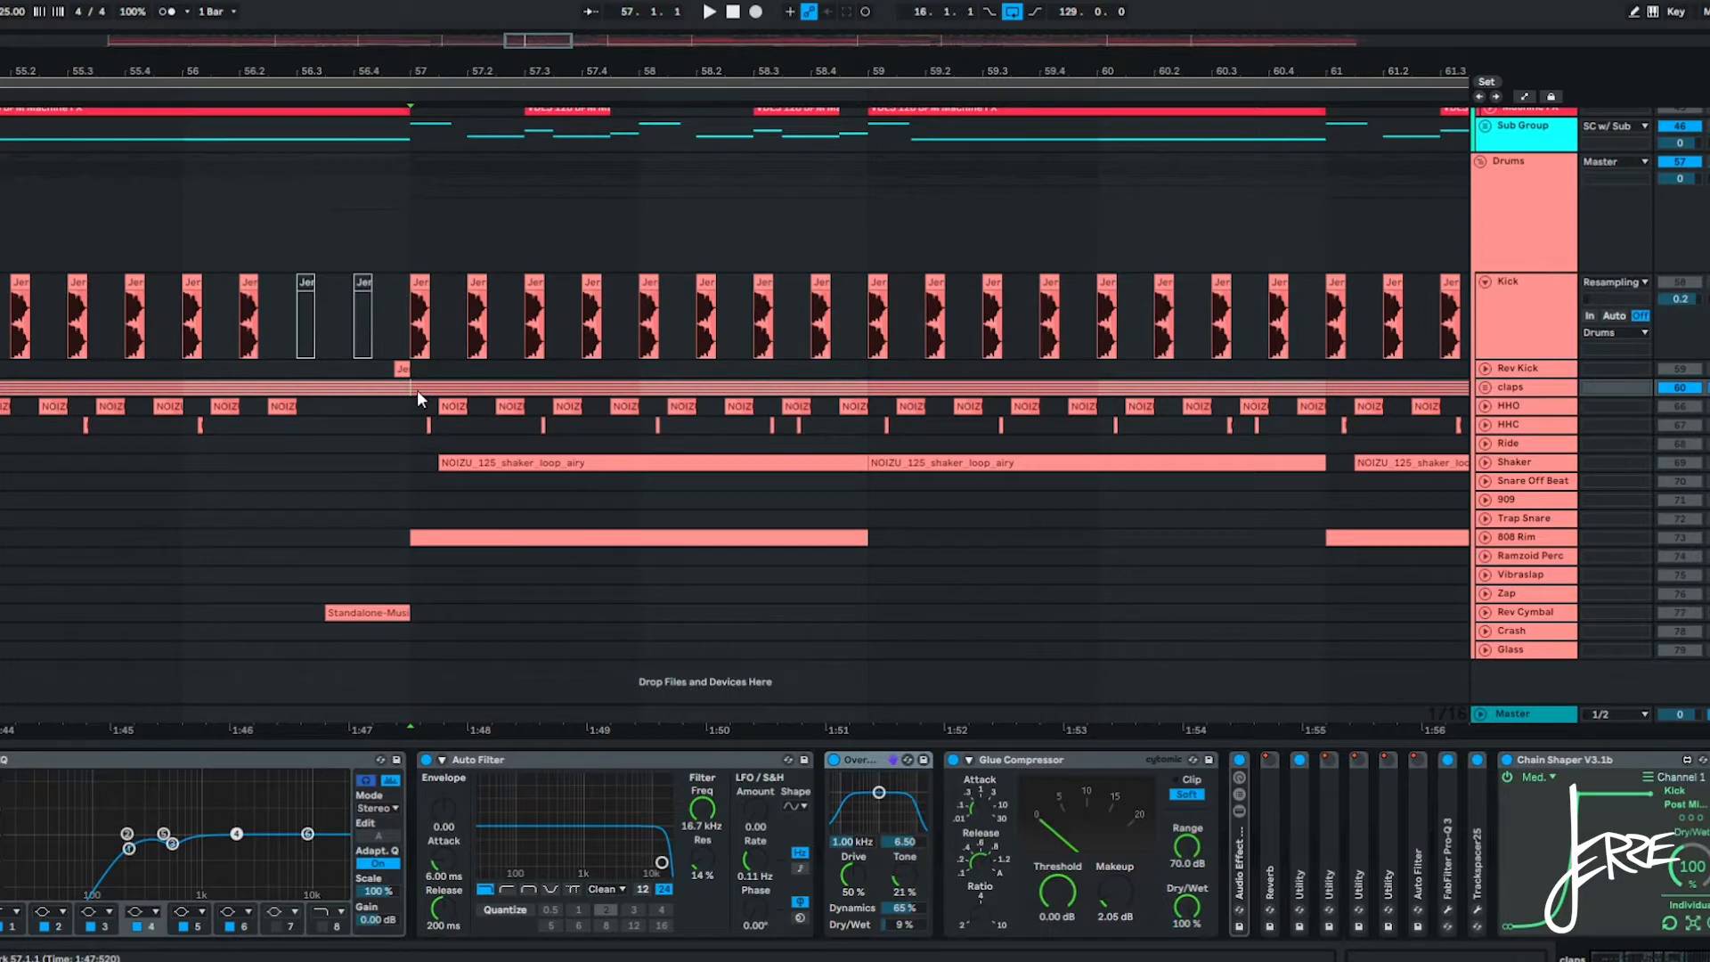
pyautogui.press('space')
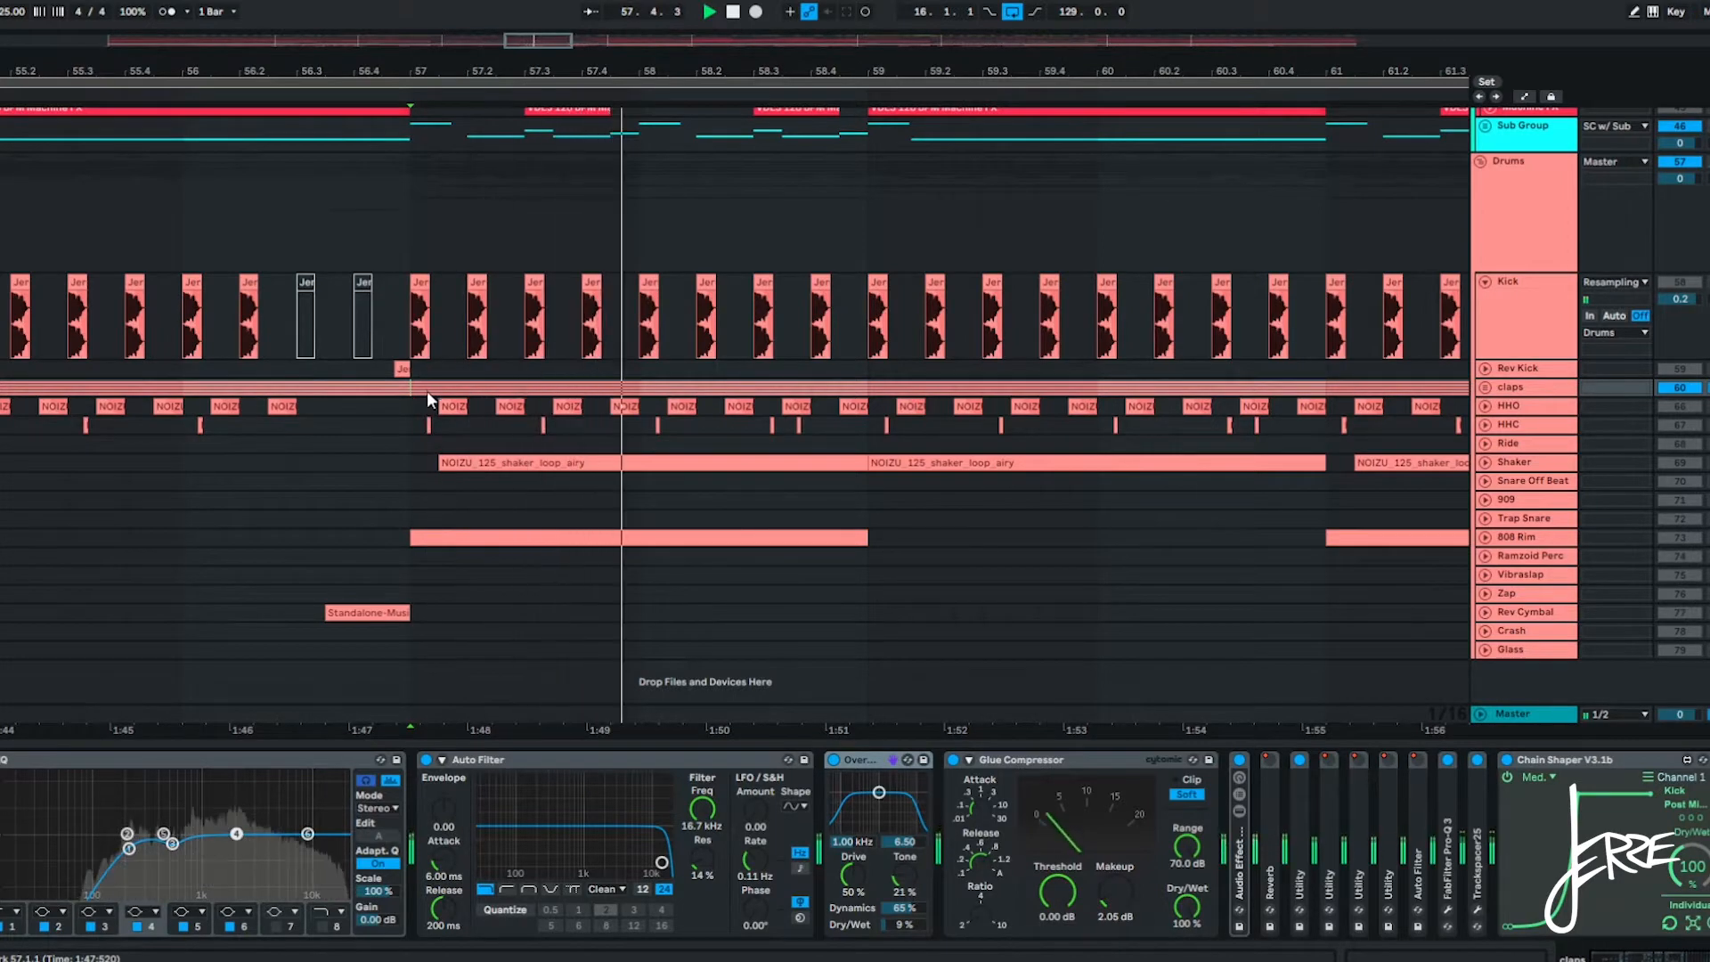
pyautogui.press('space')
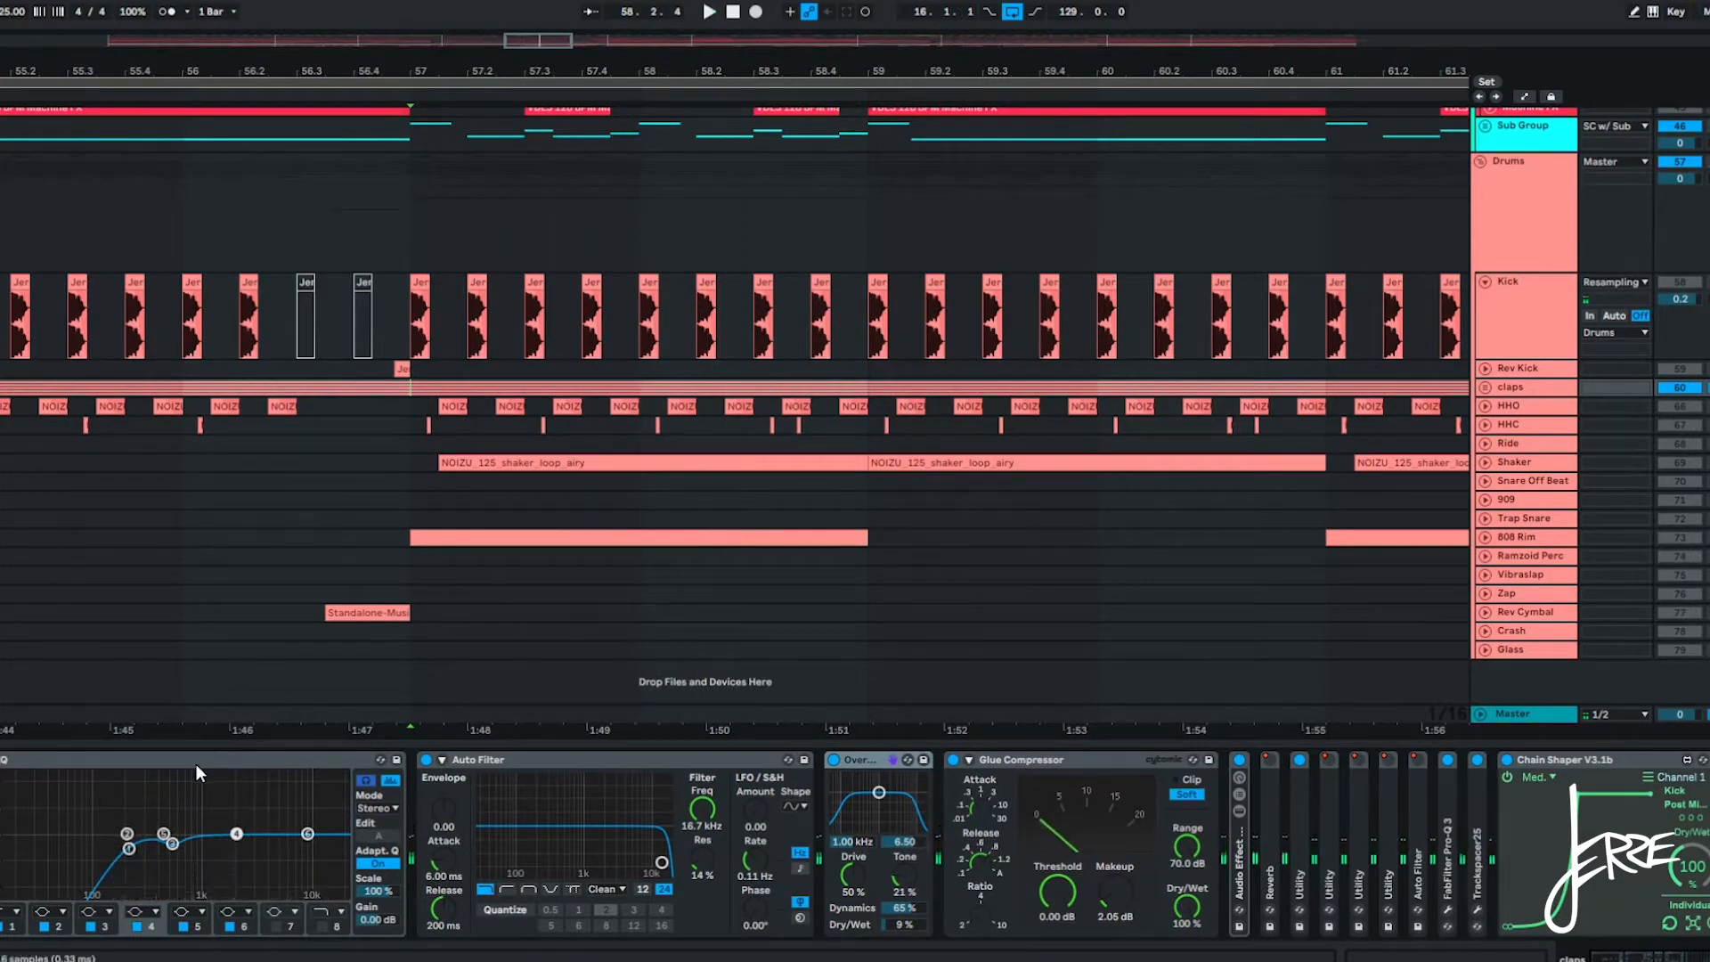
# Collapse the Overdrive and Glue Compressor on the claps group, and inspect the dry and wet chains of its Audio Effect Rack.
pyautogui.hscroll(5, 119, 761)
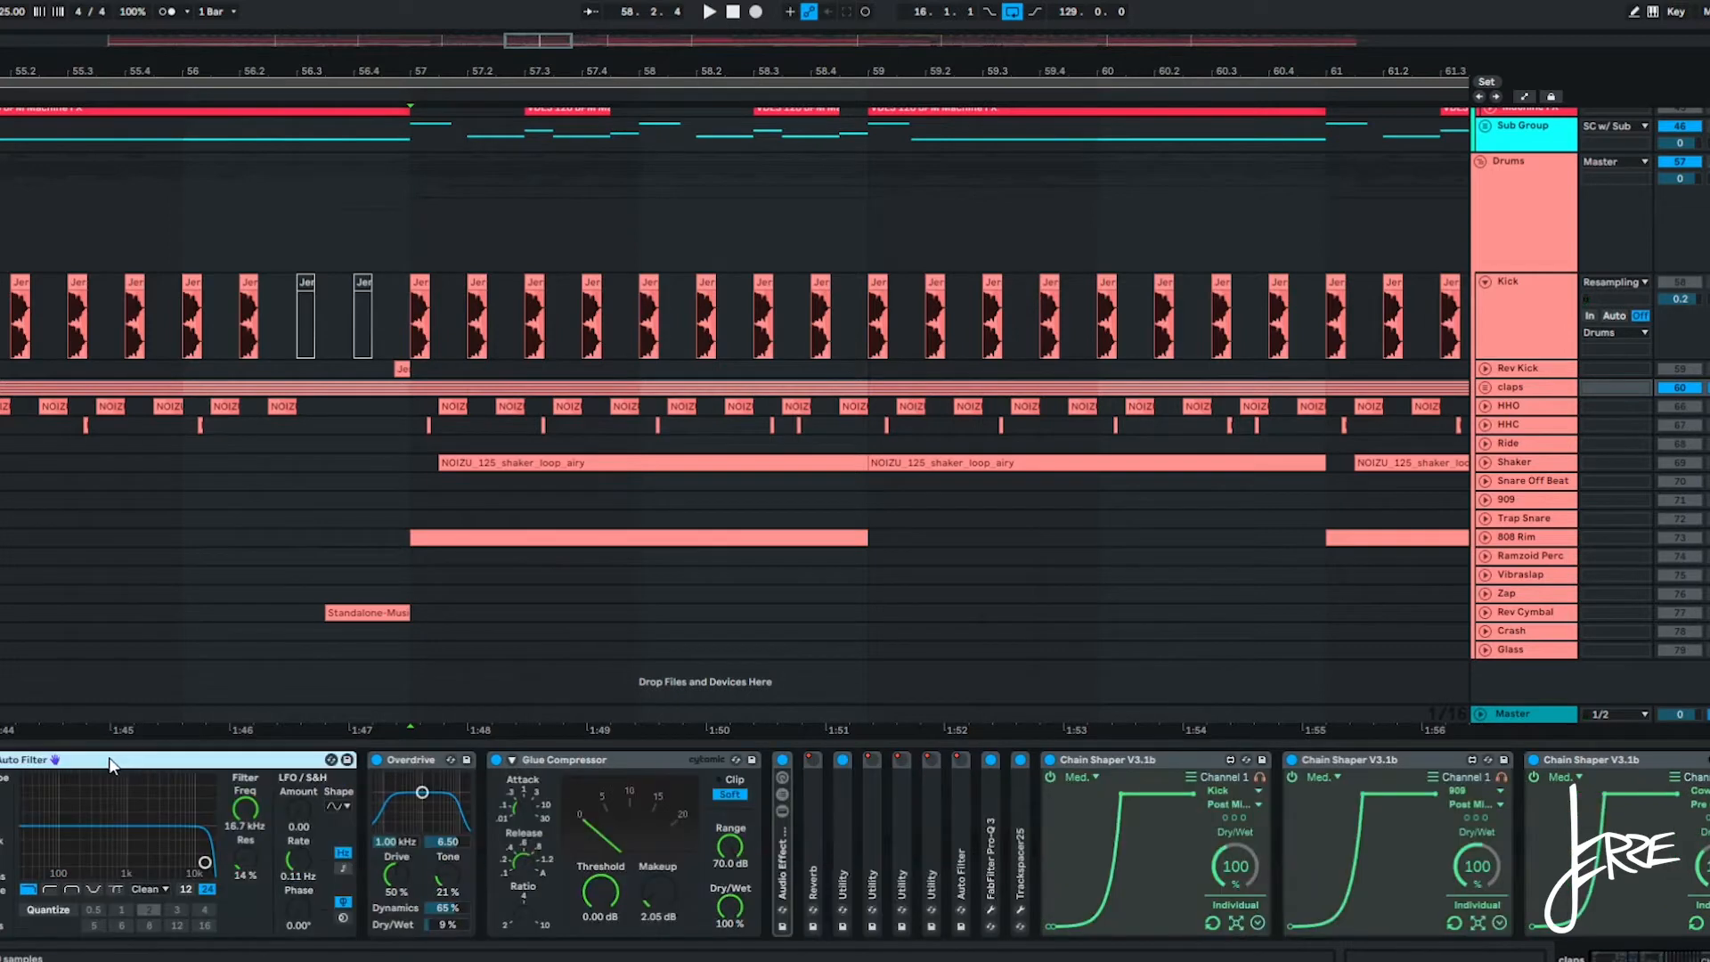
pyautogui.hscroll(4, 107, 757)
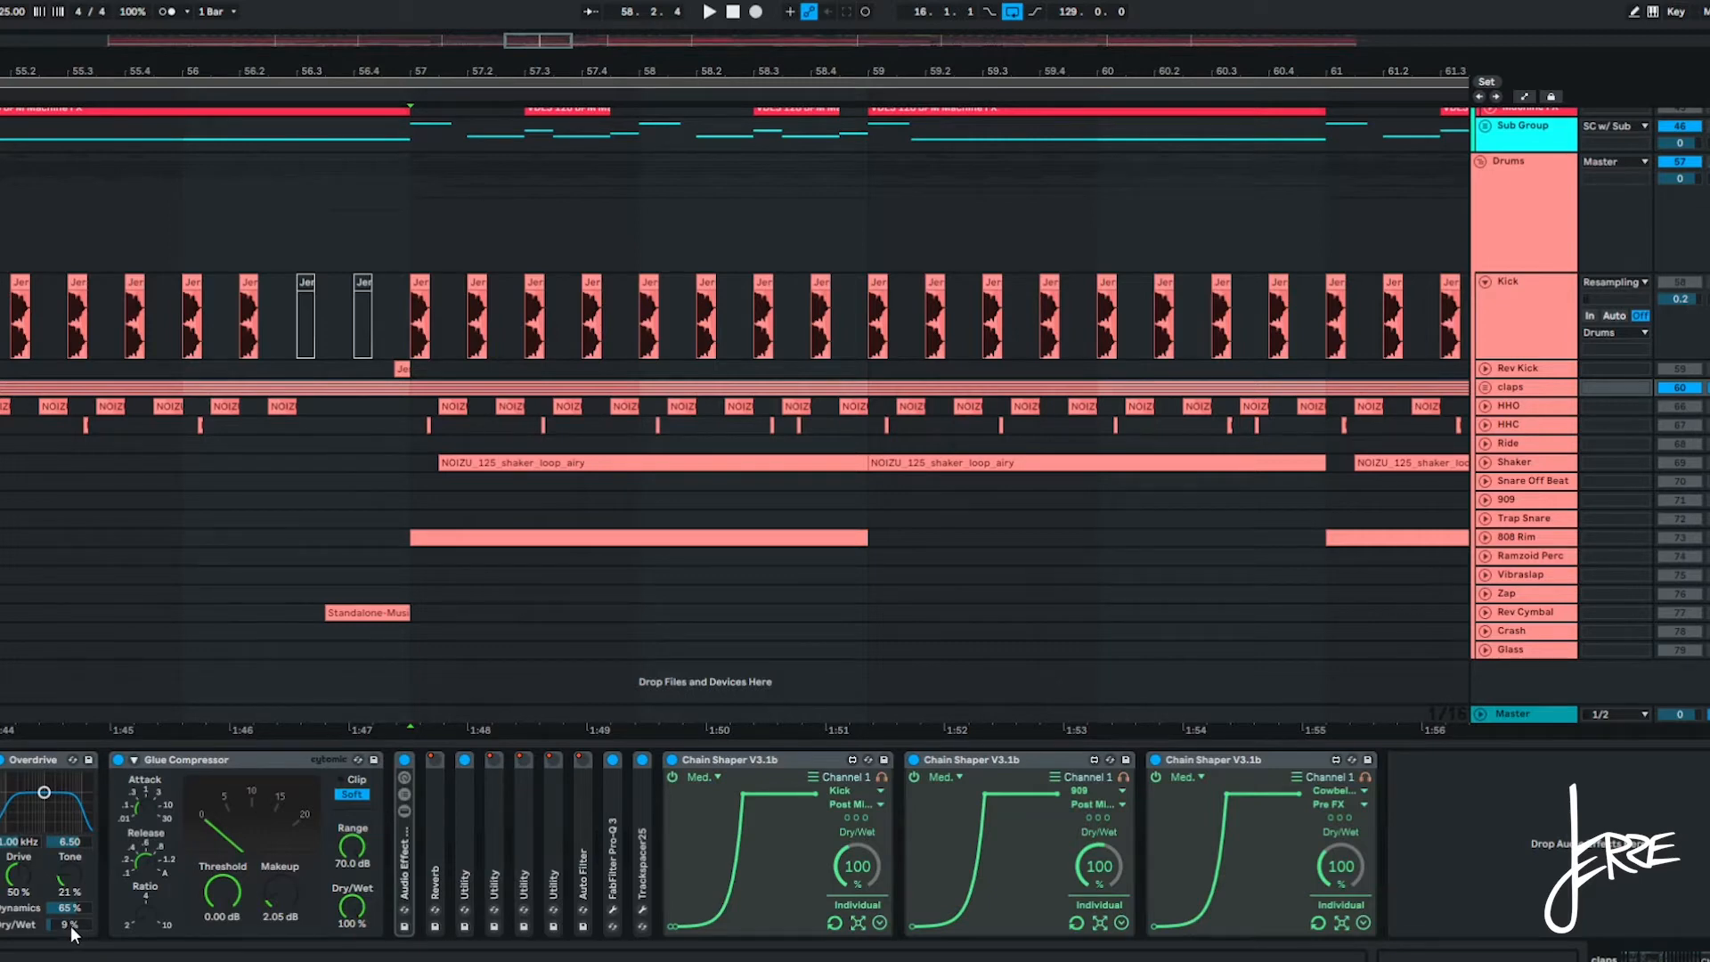
pyautogui.doubleClick(27, 760)
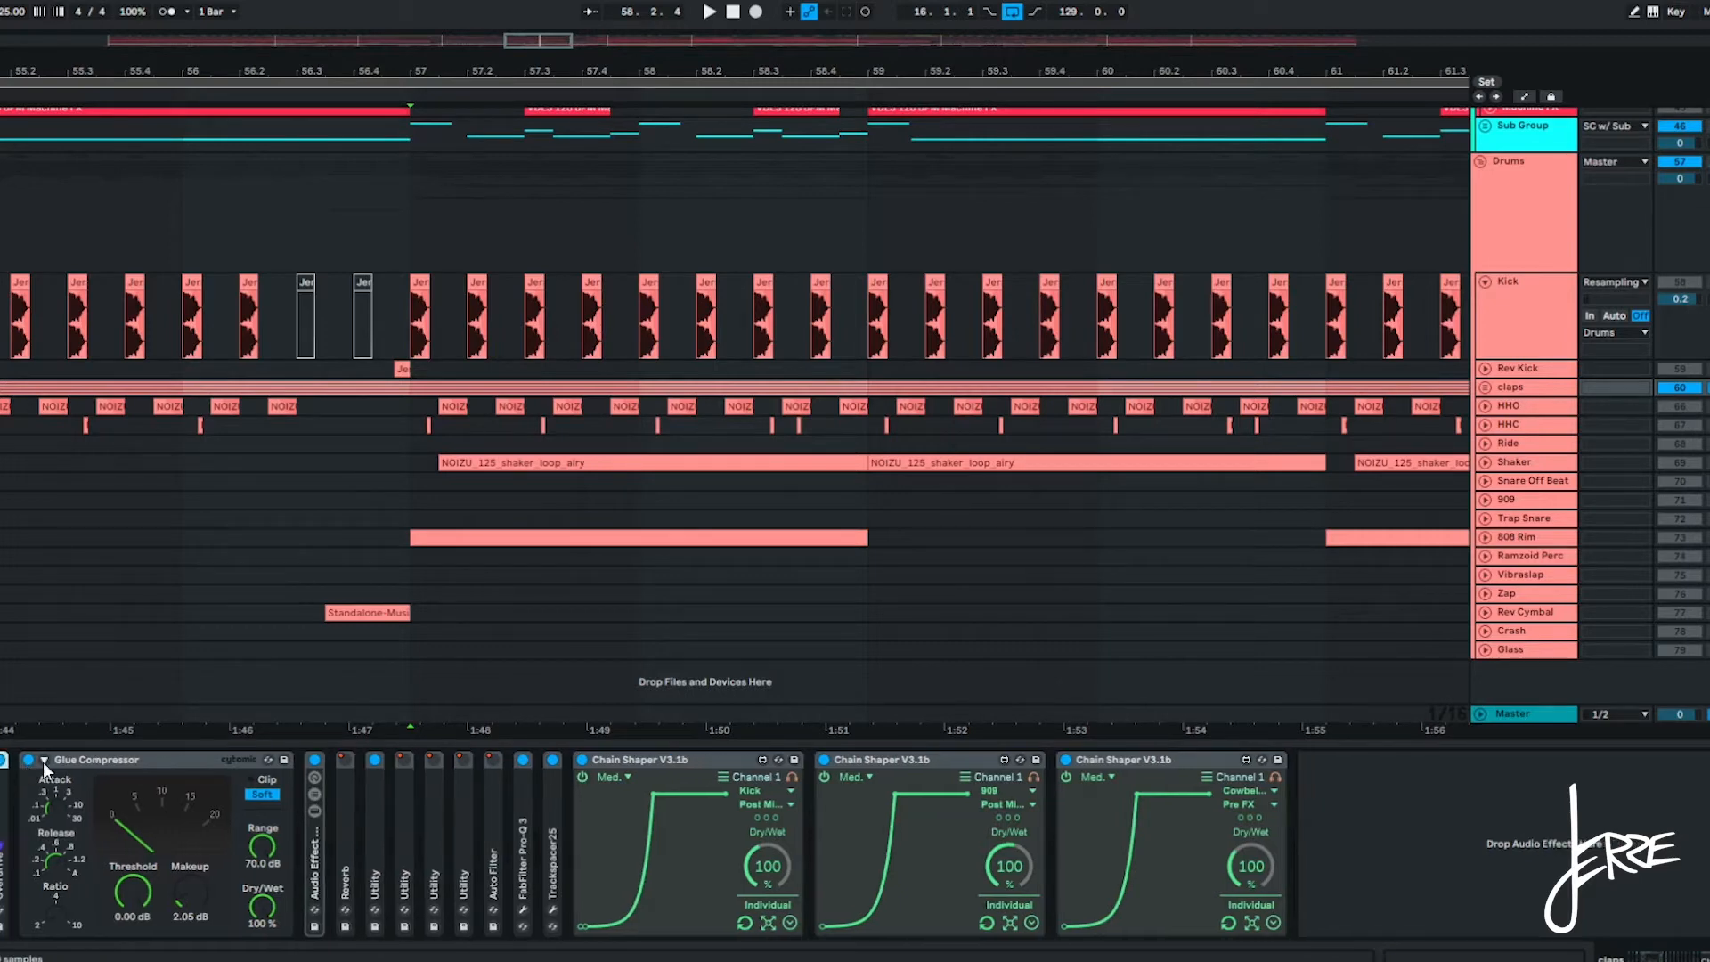
pyautogui.doubleClick(112, 761)
pyautogui.doubleClick(61, 863)
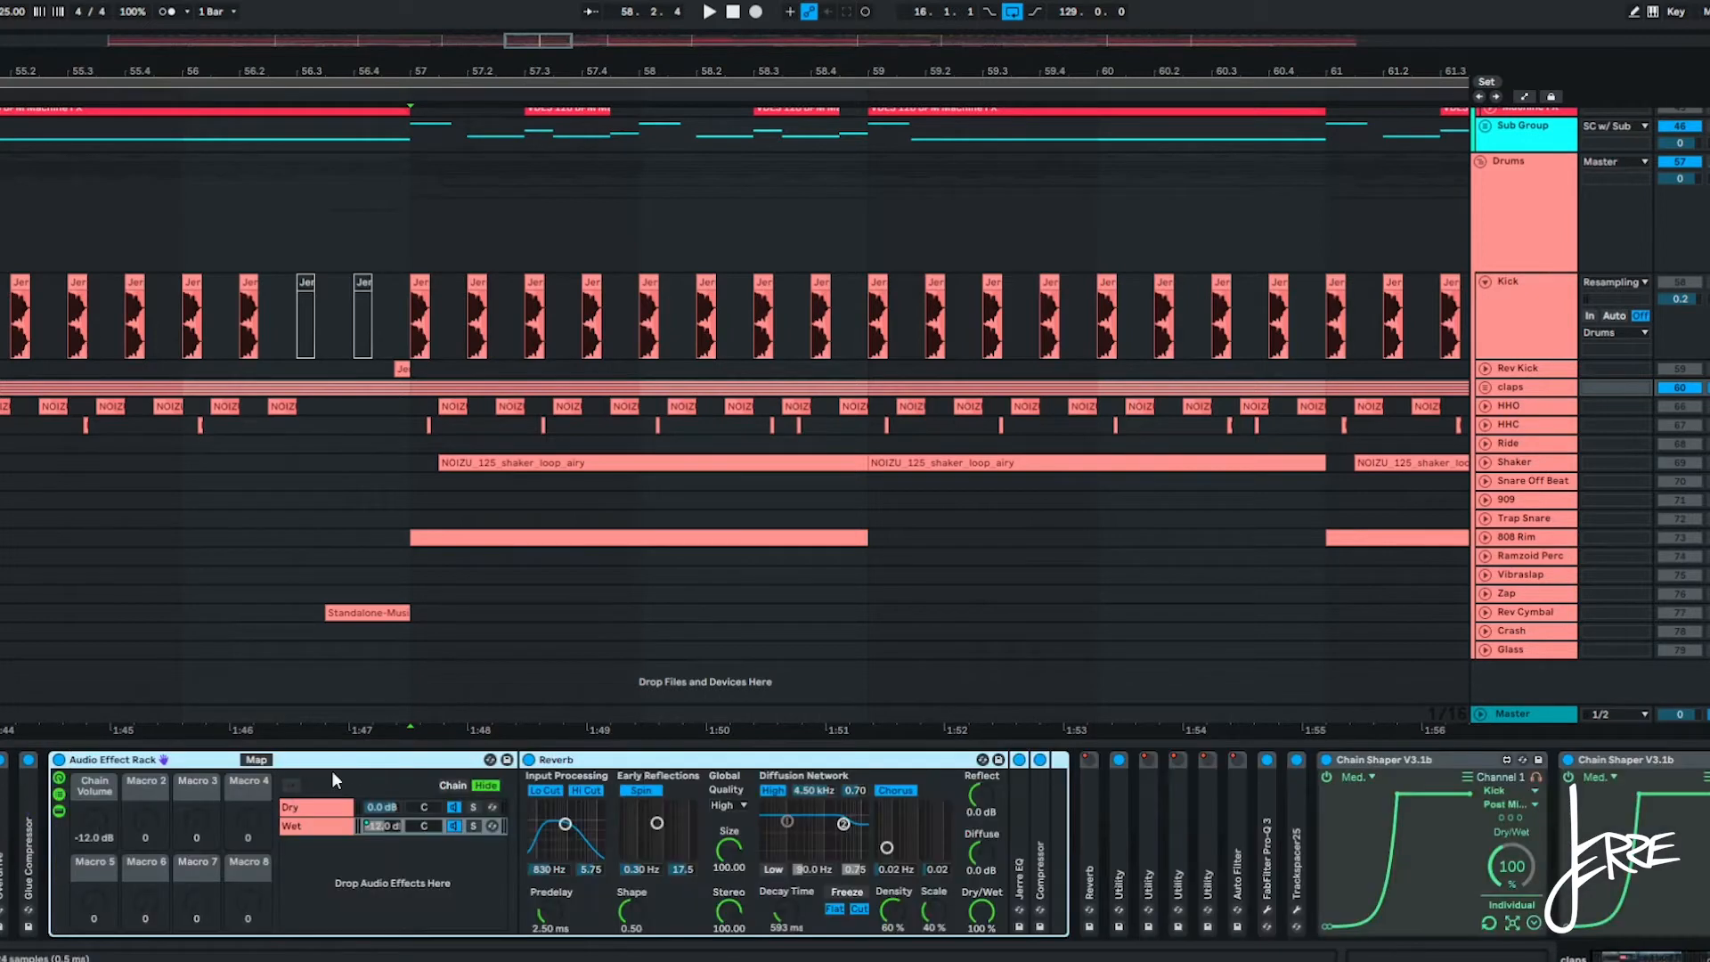
pyautogui.doubleClick(134, 760)
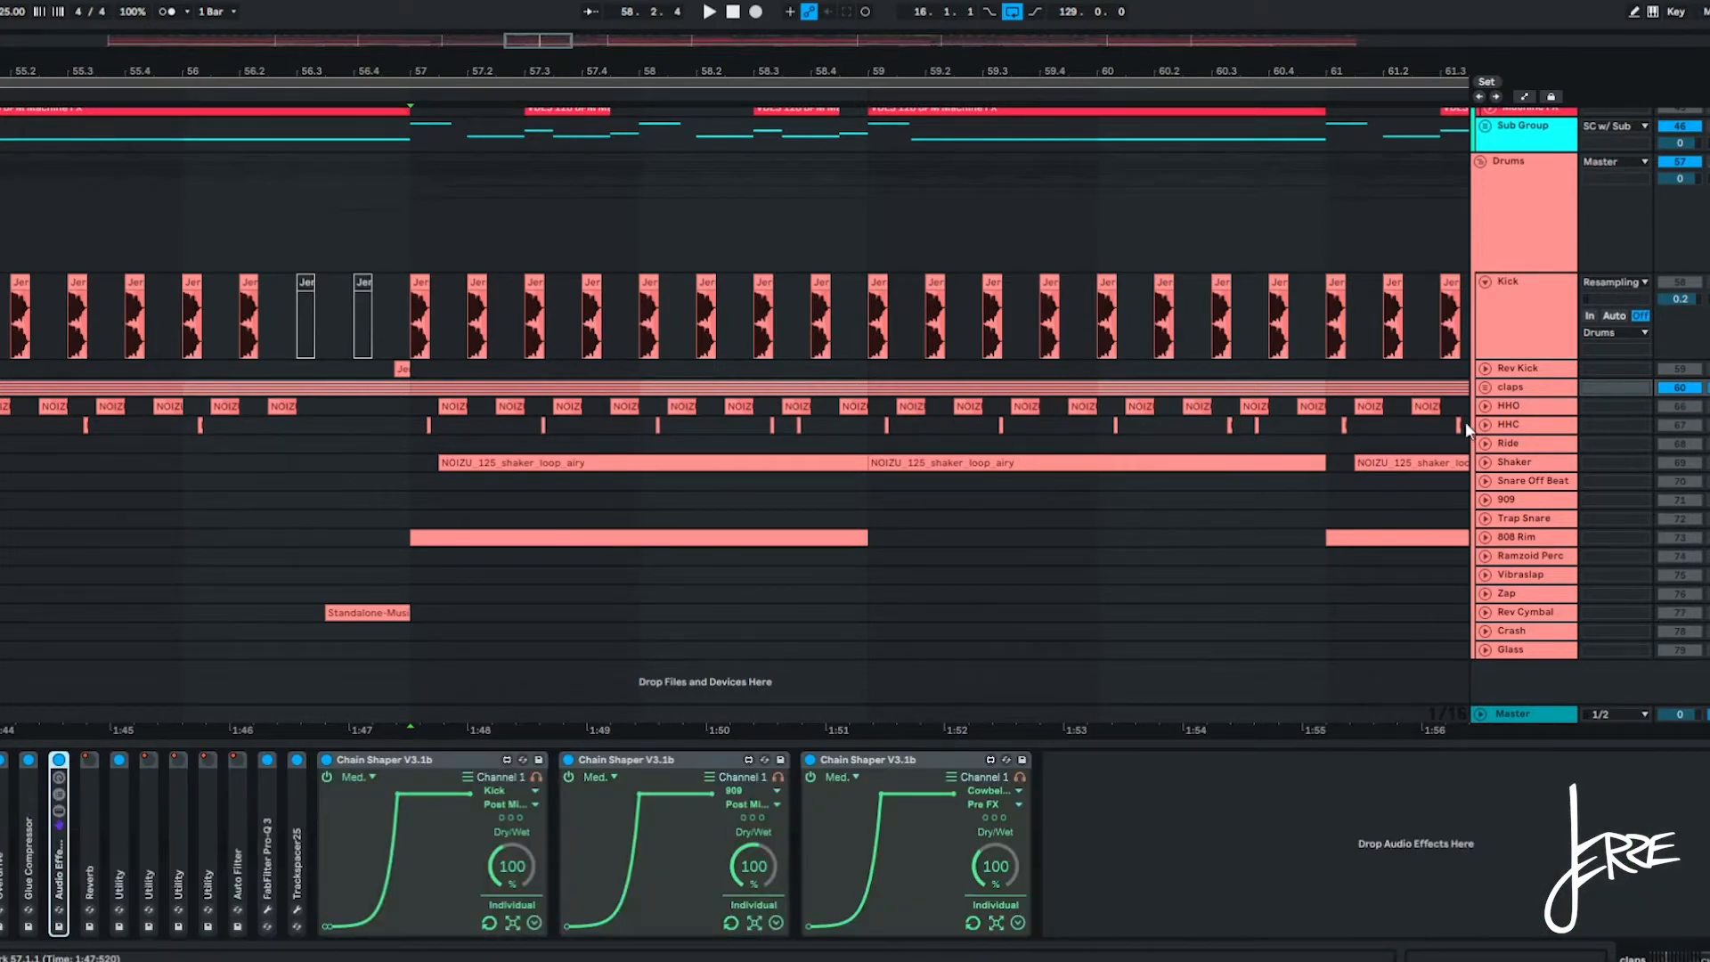
# Select the HHO, HHC, Ride and Shaker tracks together.
pyautogui.click(1511, 408)
pyautogui.keyDown('shift'); pyautogui.click(1512, 463); pyautogui.keyUp('shift')
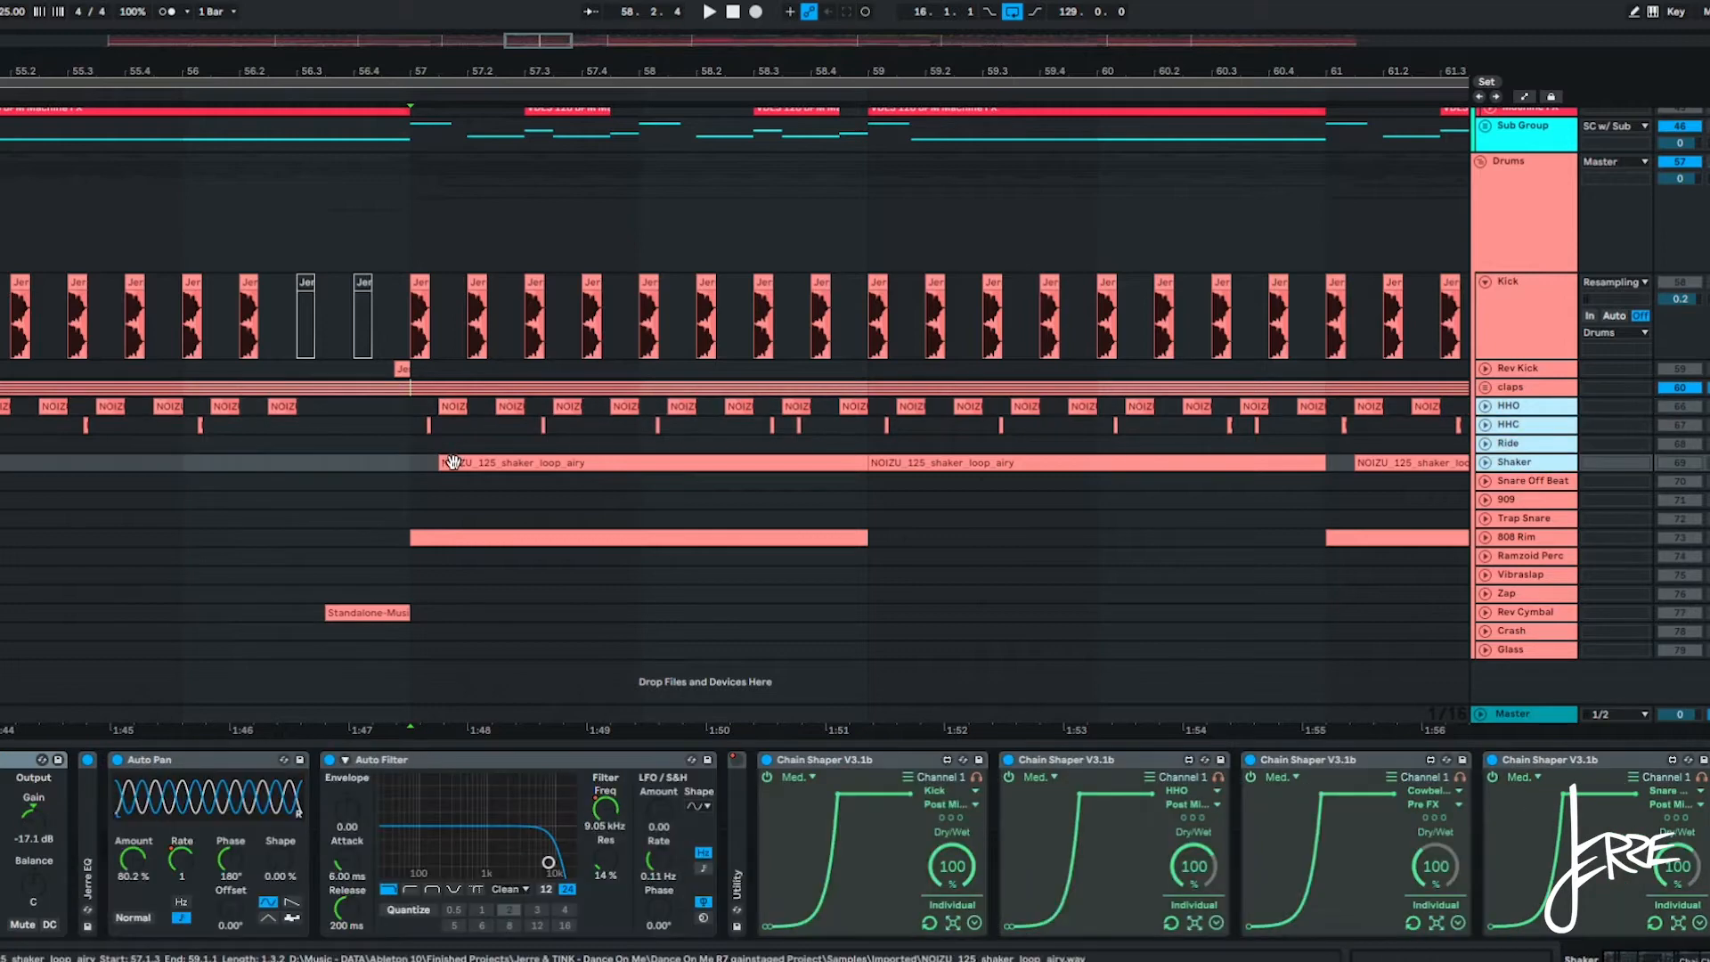
pyautogui.scroll(-3, 455, 470)
pyautogui.scroll(3, 435, 456)
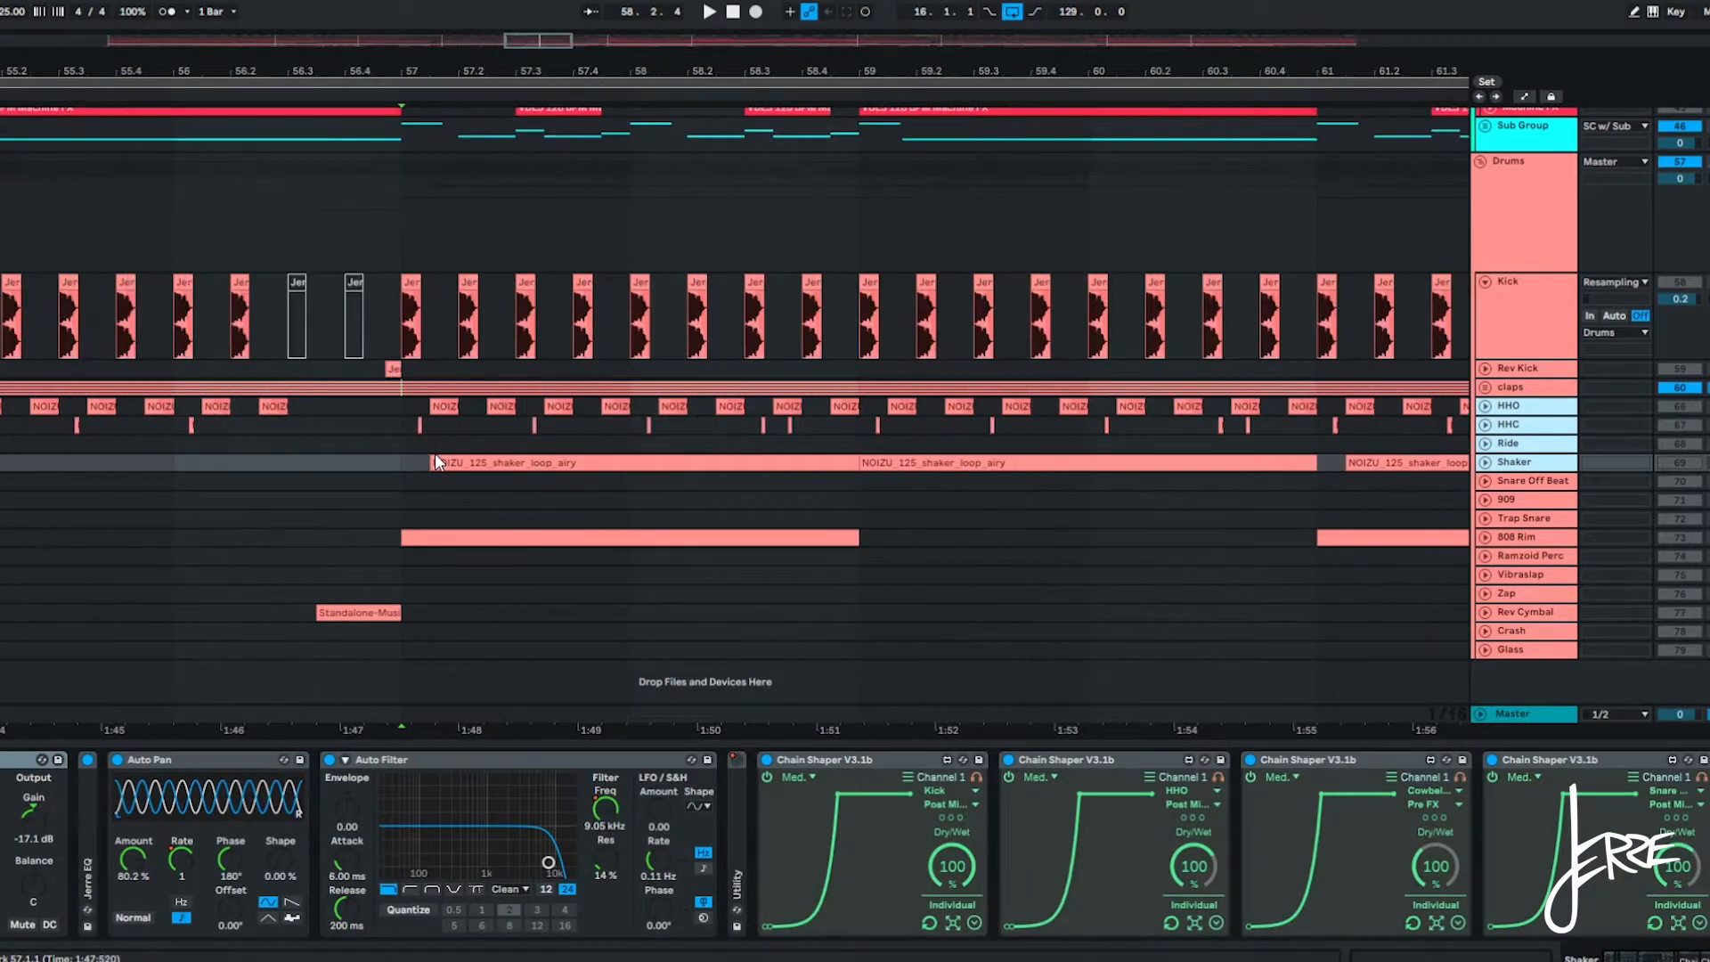
# Audition the hi-hats and shaker from bar 57 for about two bars, and stop playback.
pyautogui.click(404, 406)
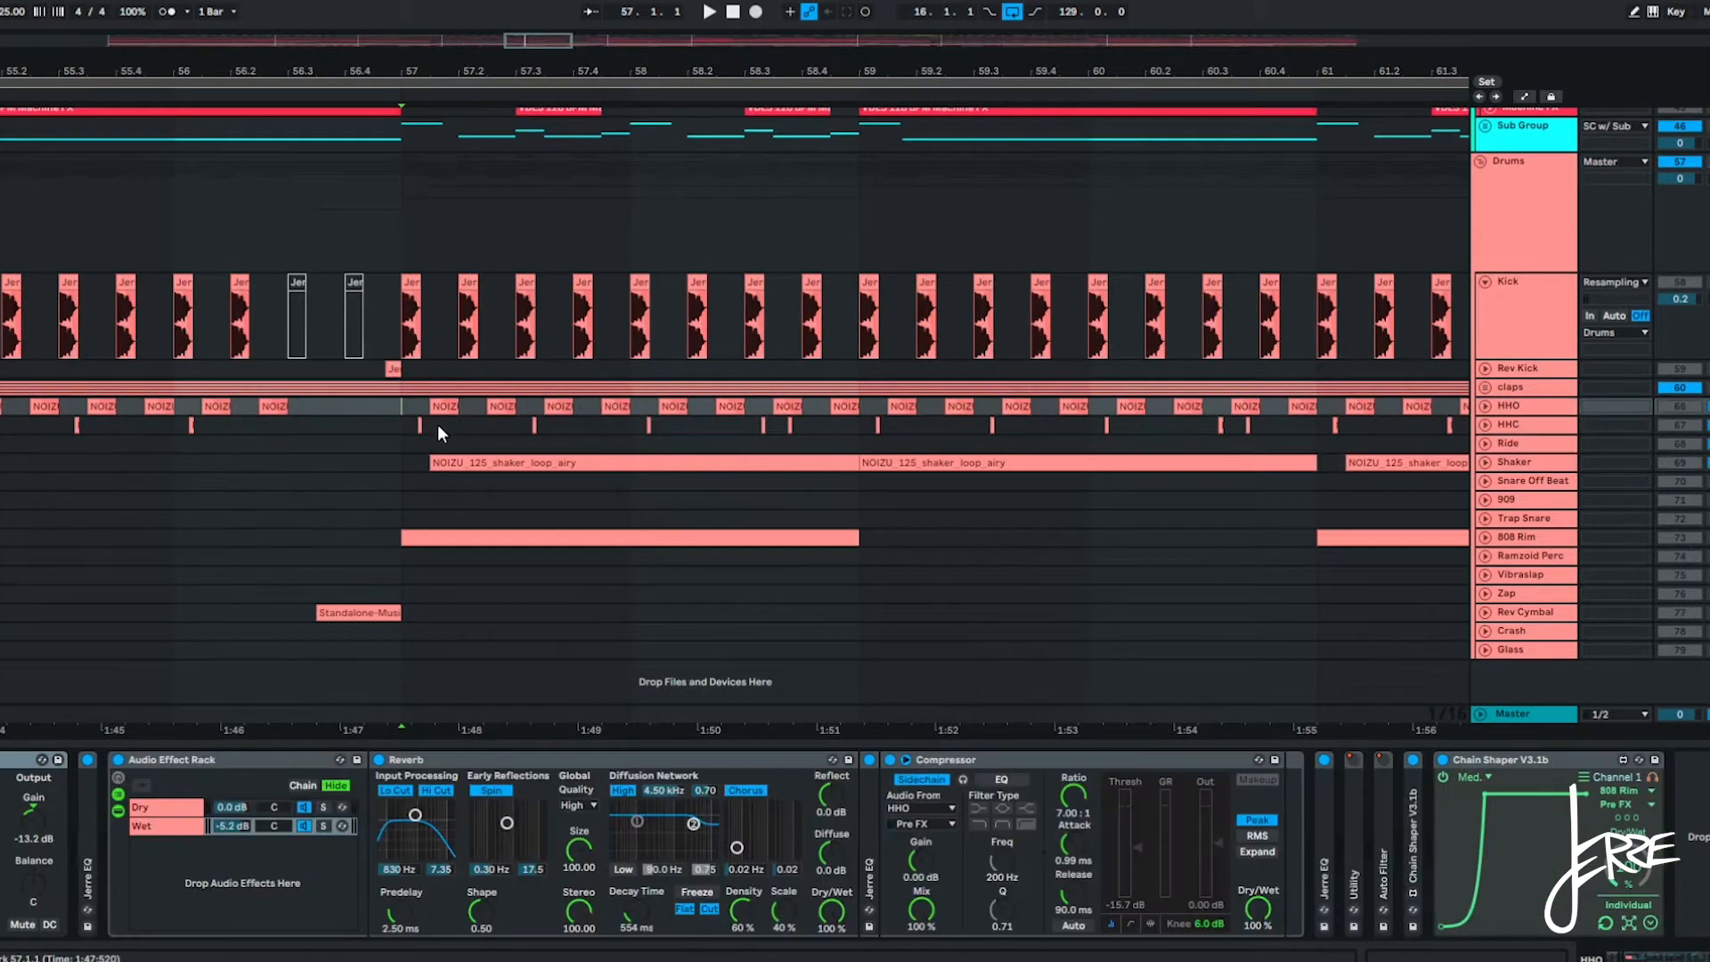
pyautogui.press('space')
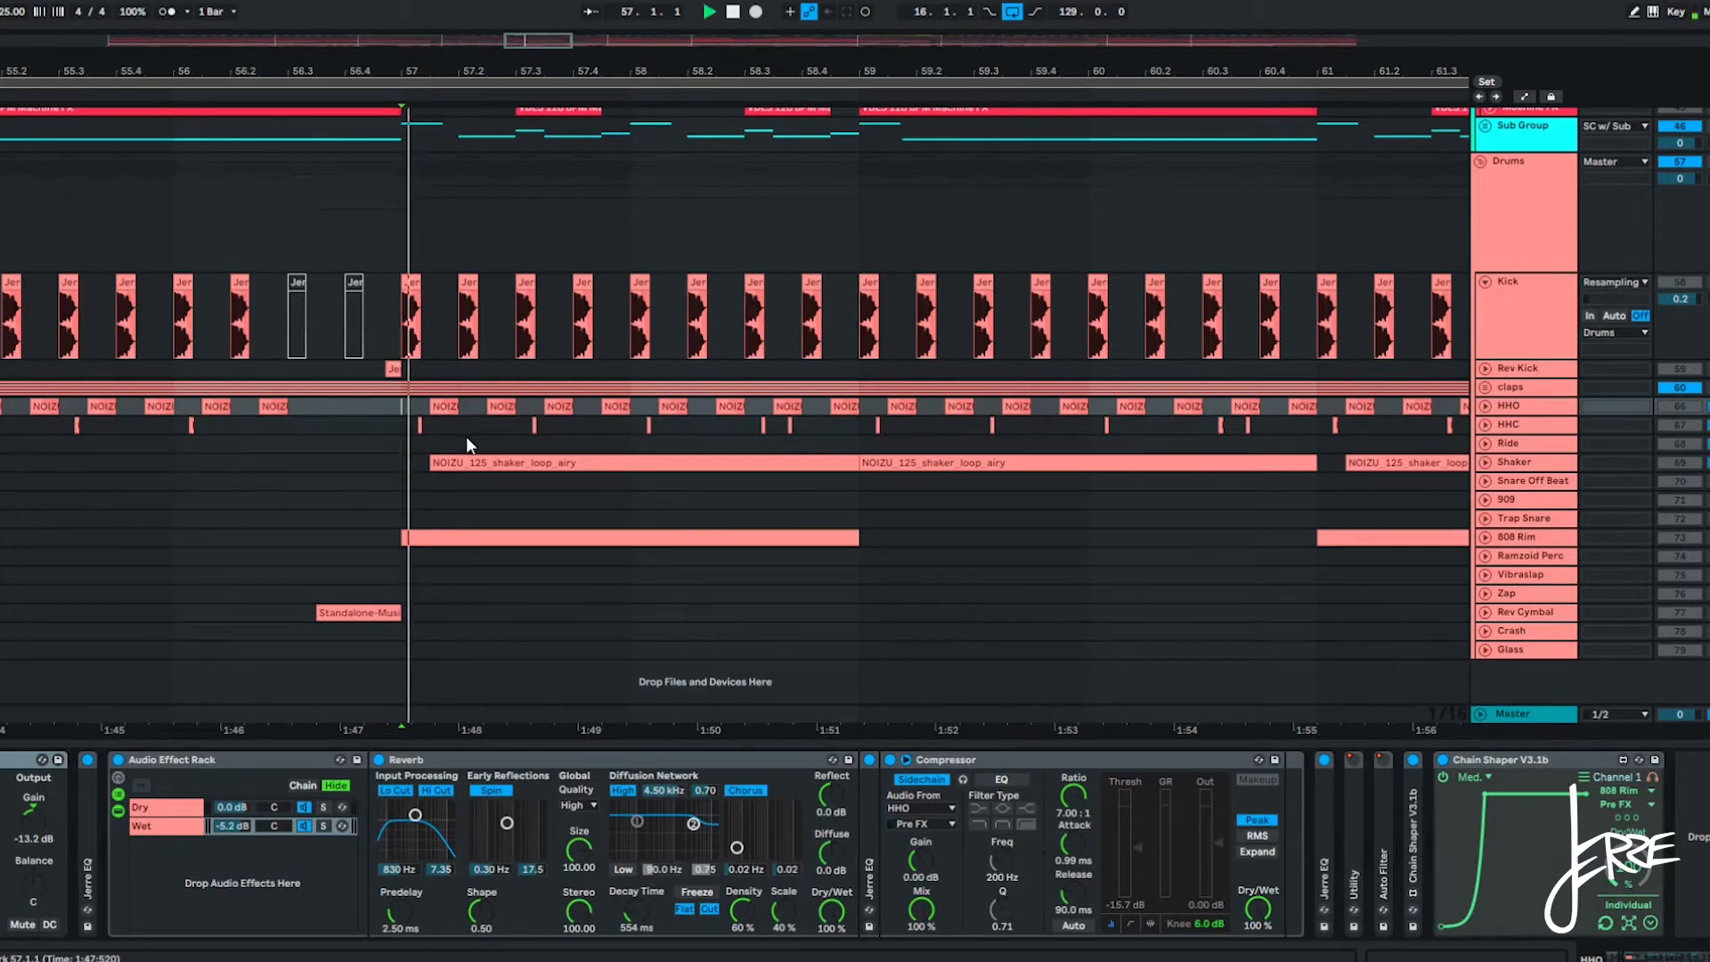
pyautogui.scroll(-3, 454, 438)
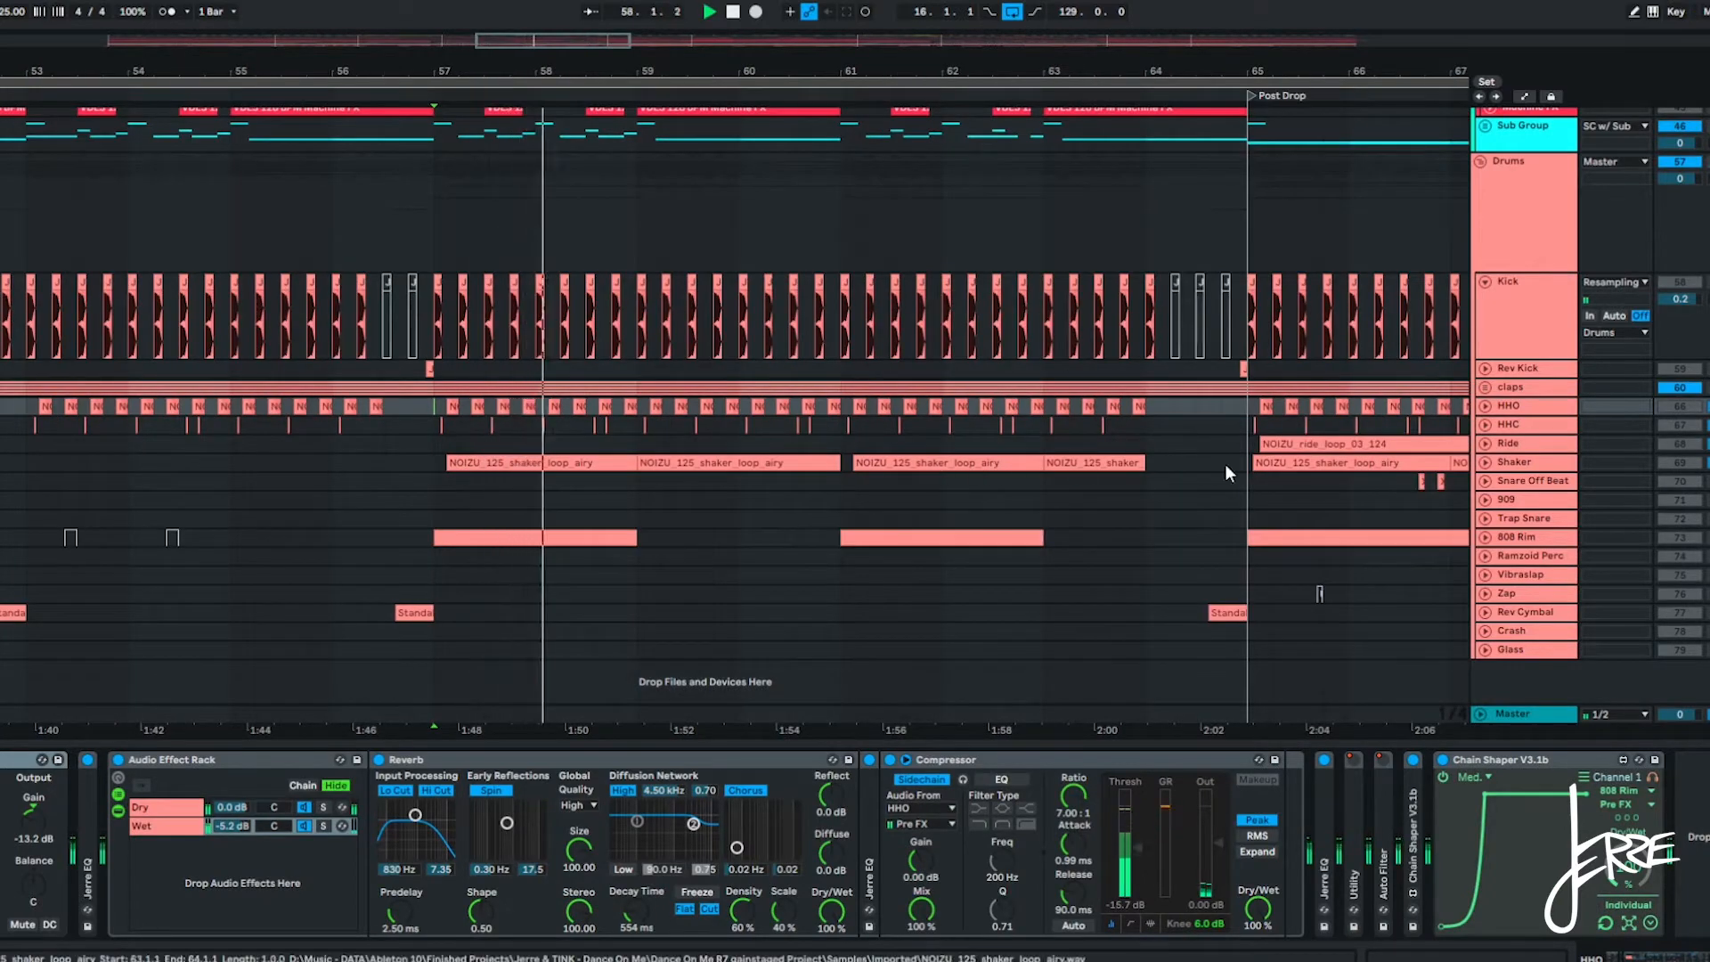
pyautogui.press('space')
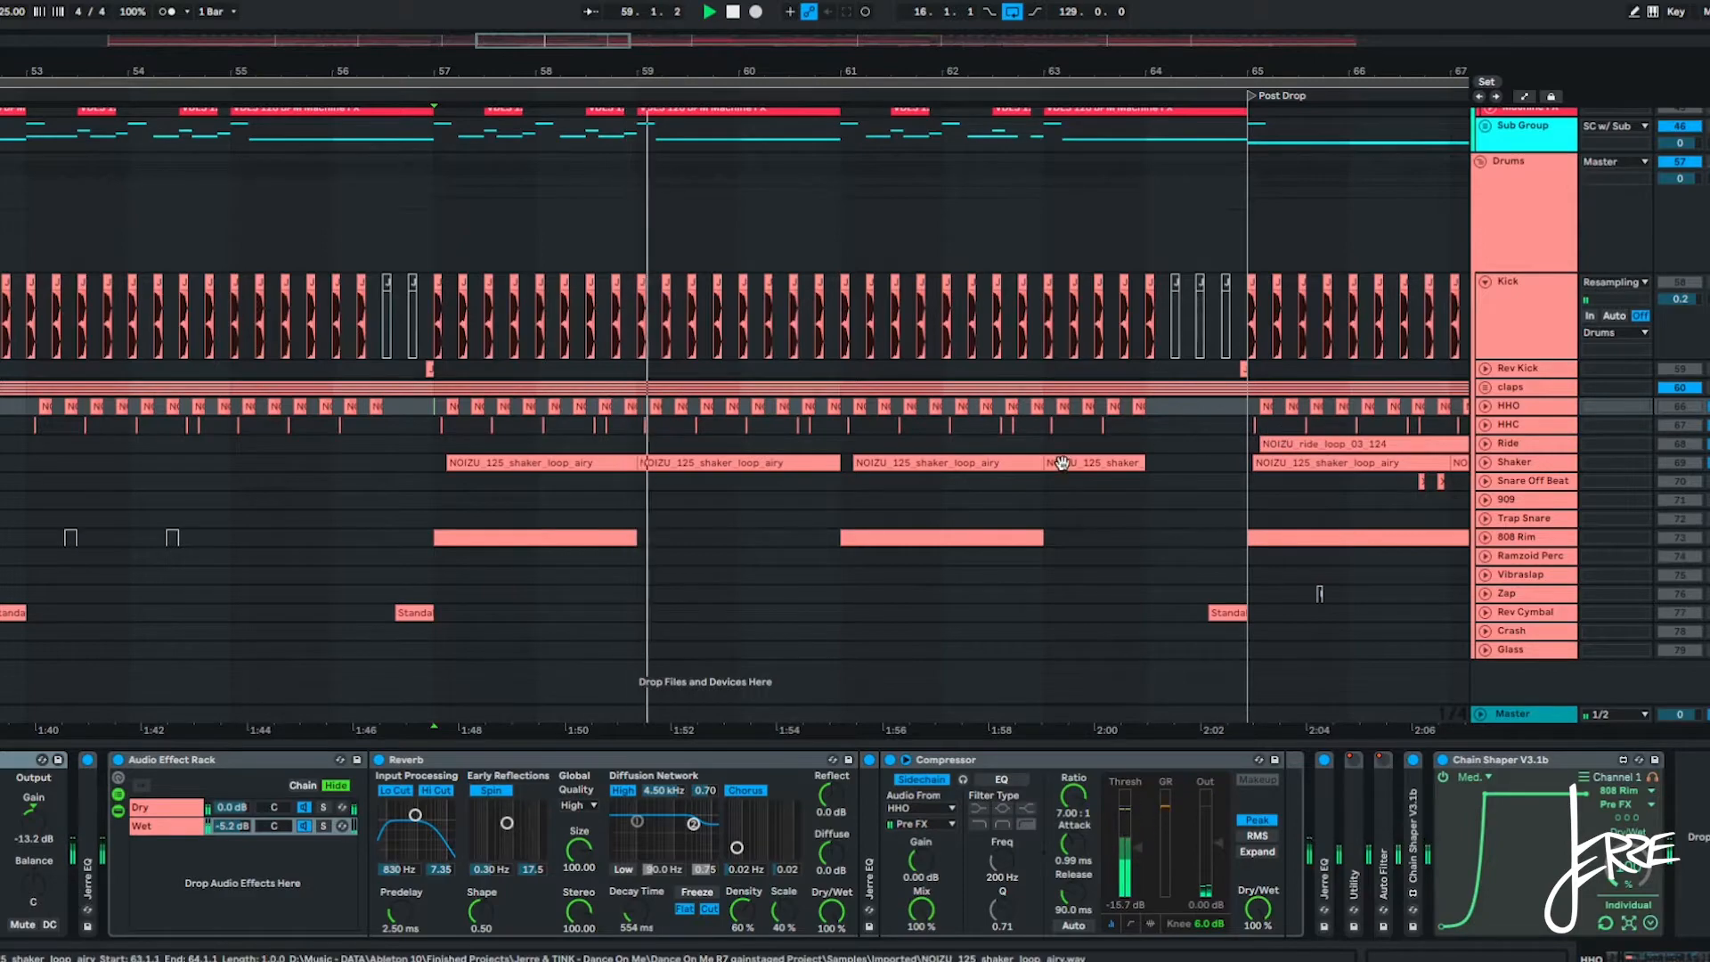
# Move the playback position to the first Snare Off Beat hit of the Post Drop, and audition the Glass clip near bar 69.
pyautogui.scroll(3, 449, 515)
pyautogui.scroll(-6, 780, 505)
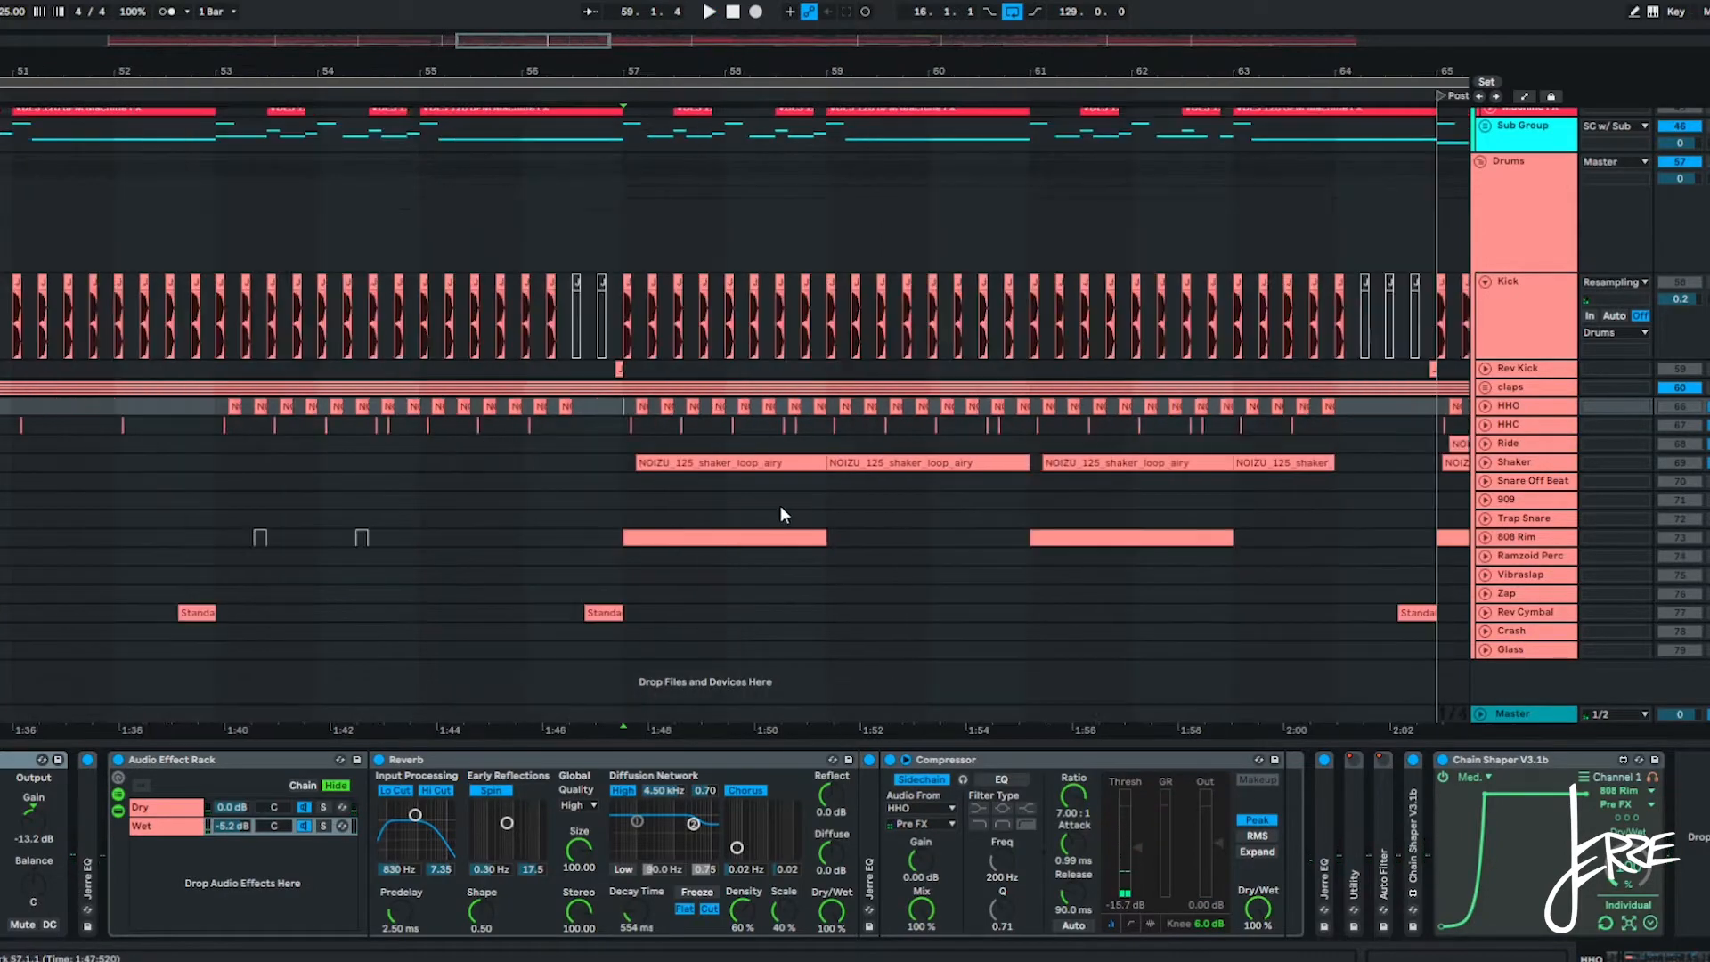
pyautogui.scroll(2, 1095, 545)
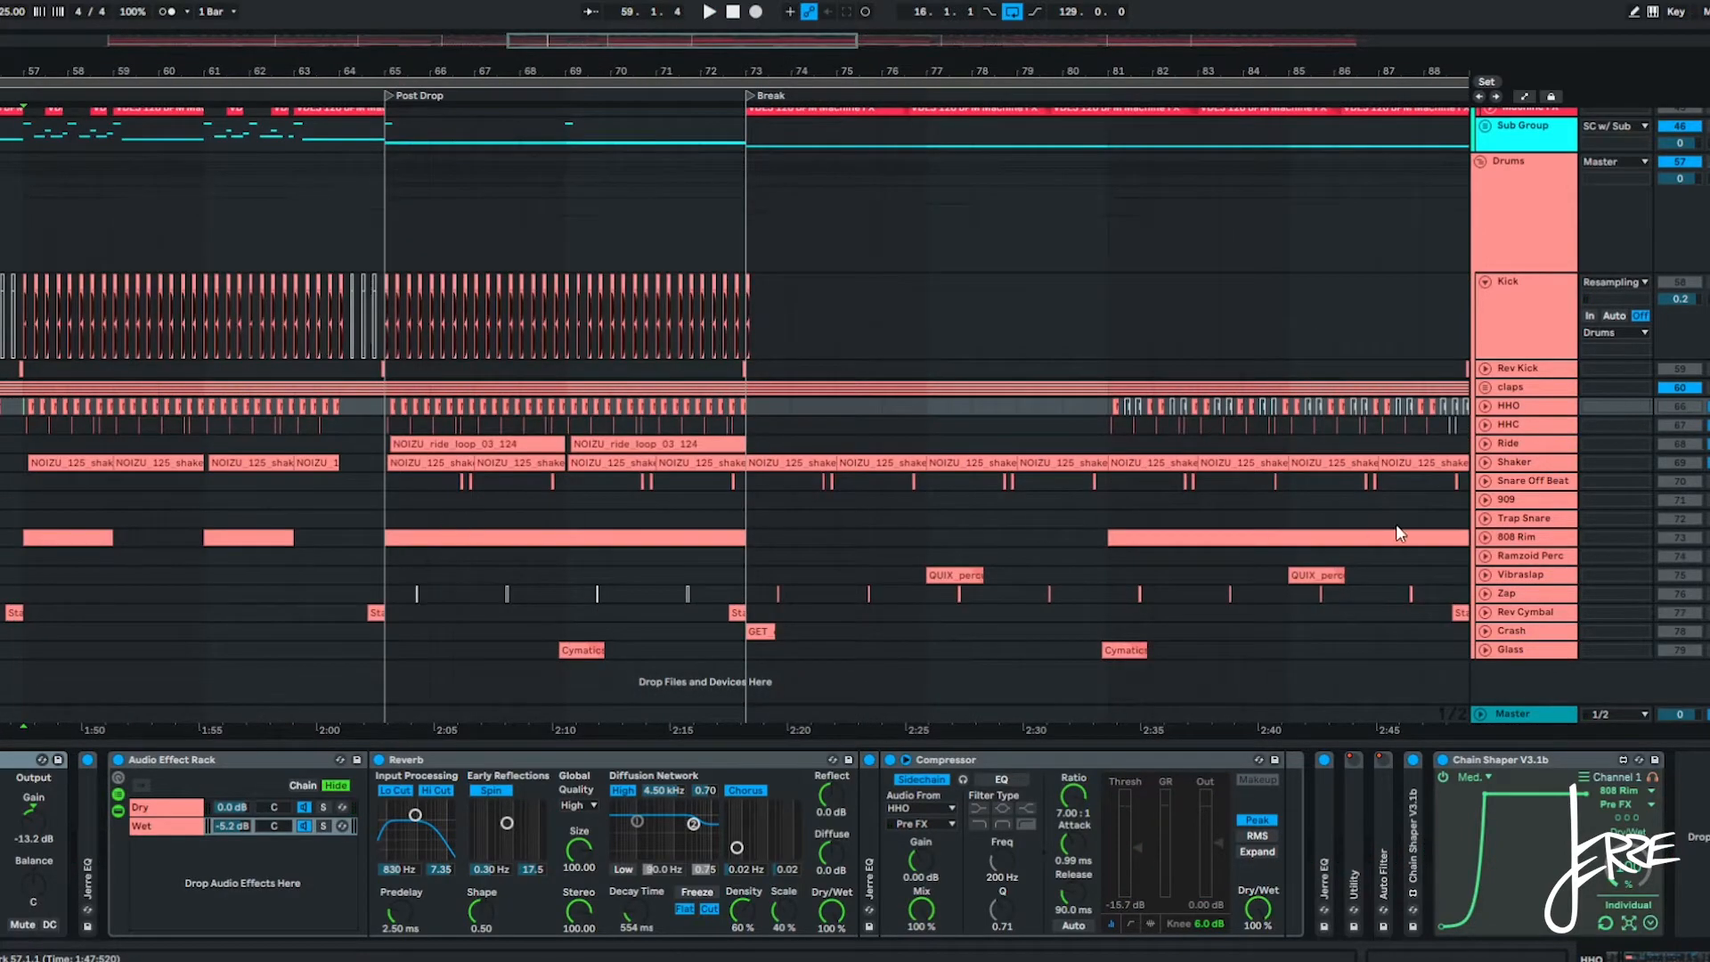
pyautogui.click(1537, 486)
pyautogui.scroll(2, 474, 486)
pyautogui.click(518, 482)
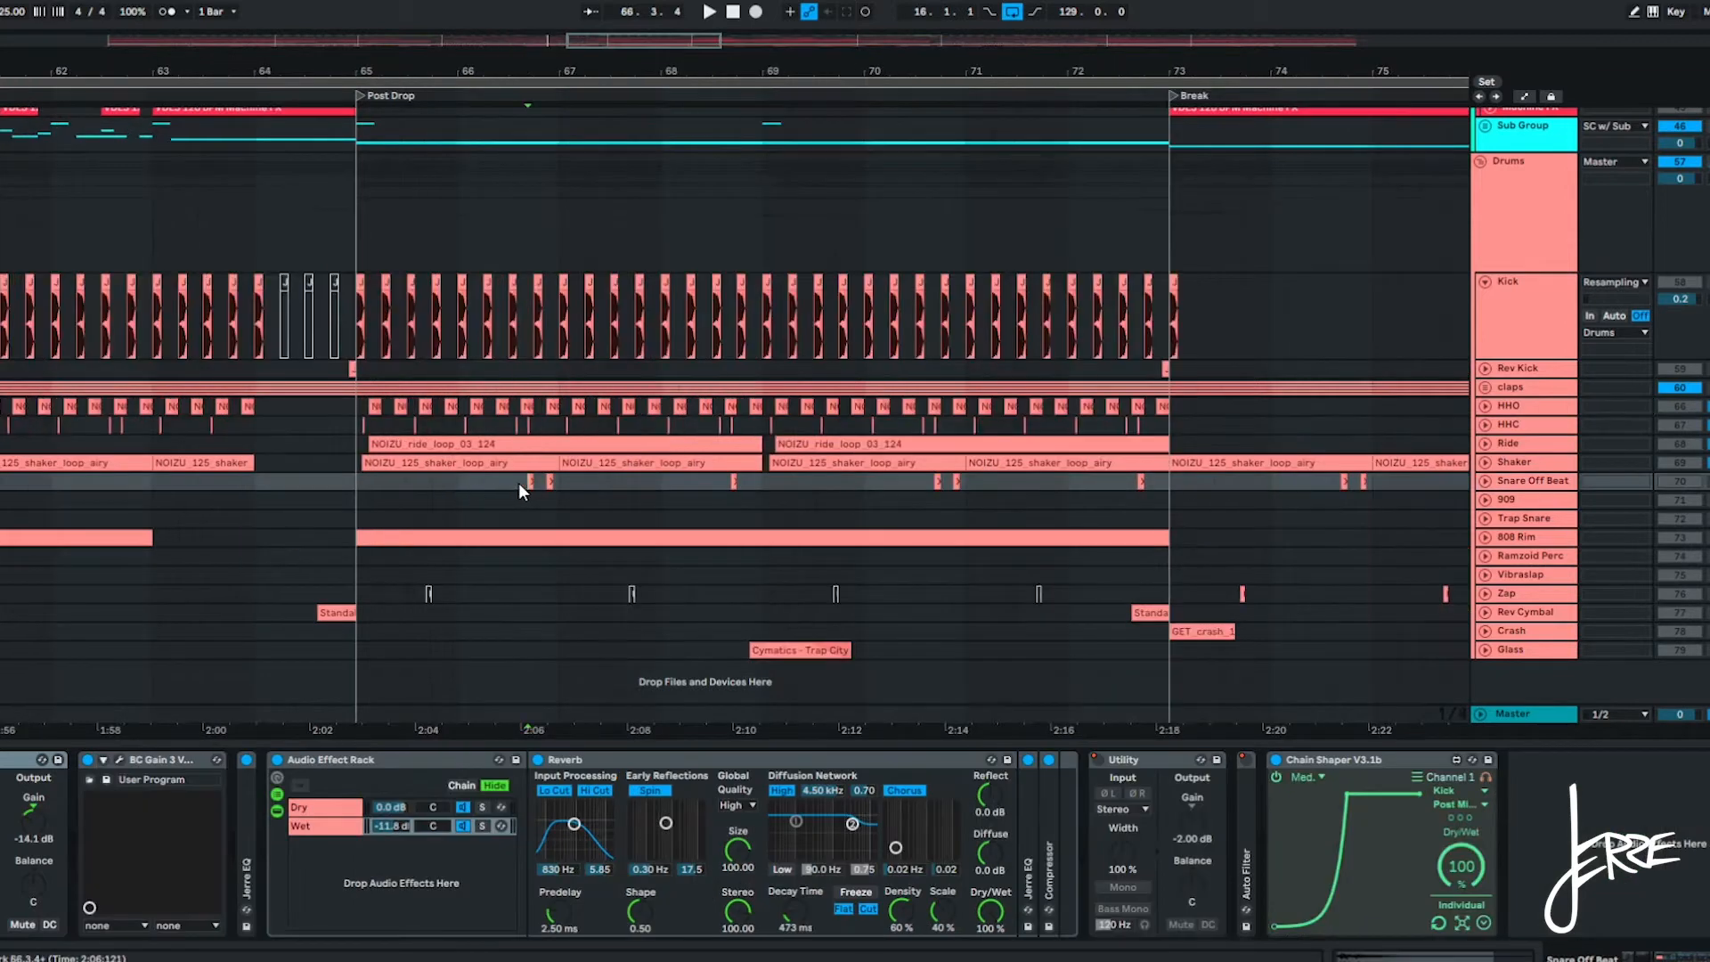
pyautogui.click(773, 647)
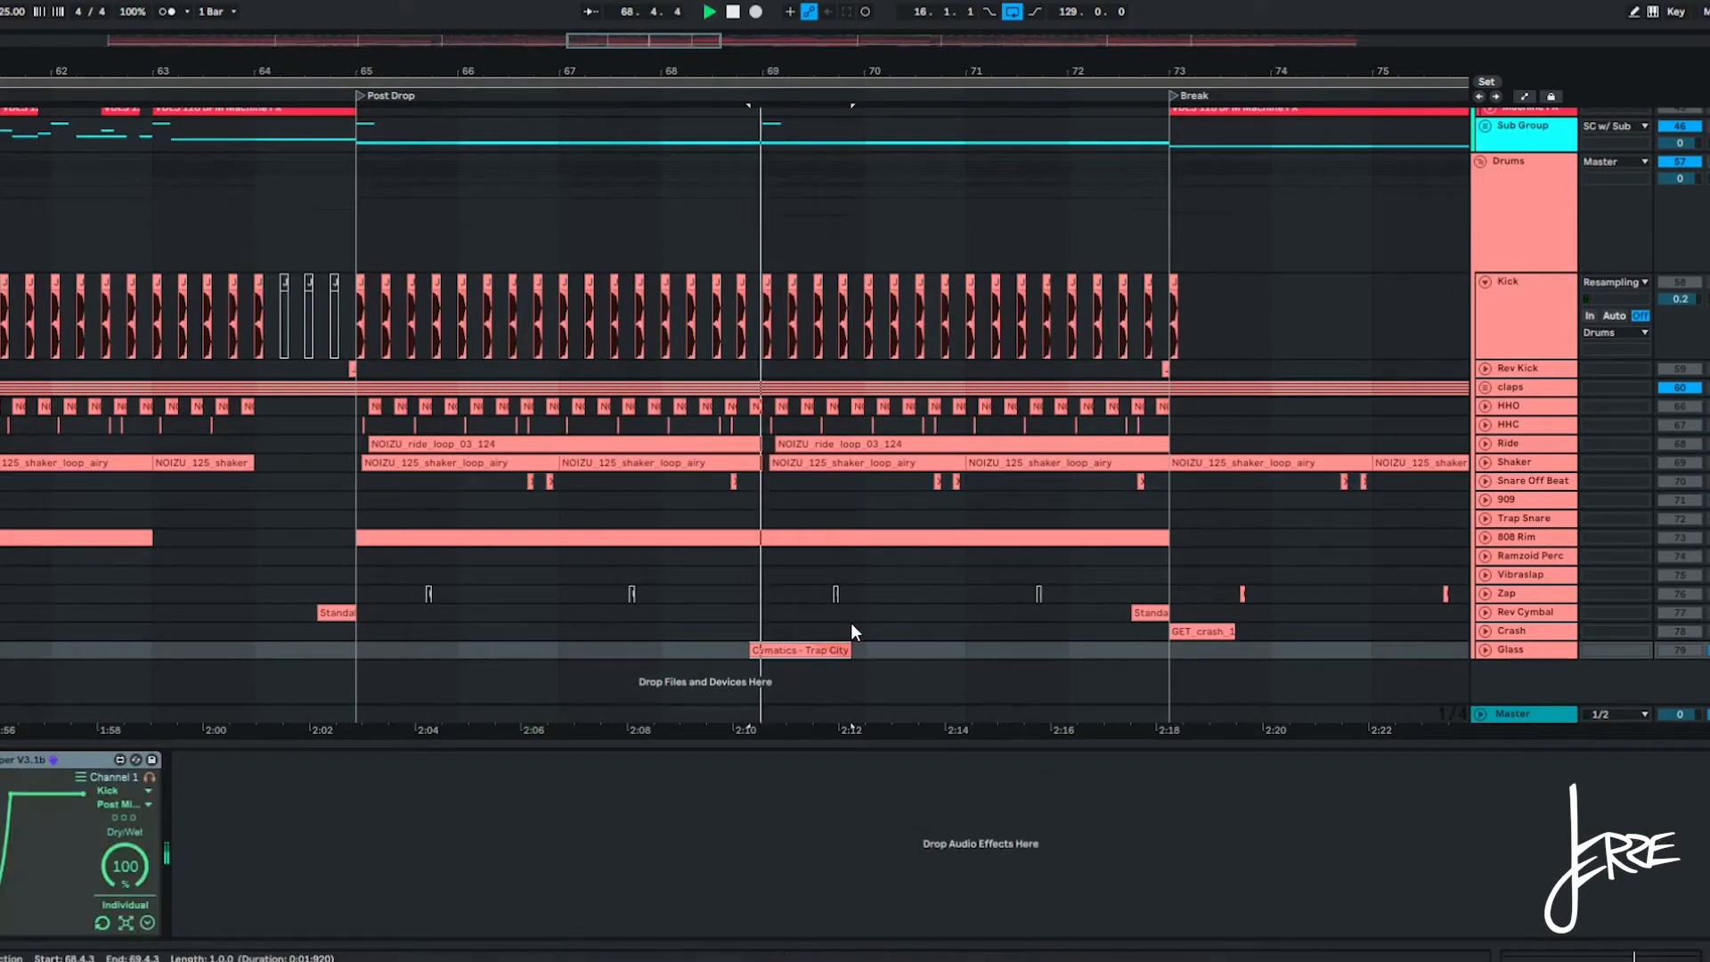
# Unfold the 808 Rim track and audition its Post Drop clip from position 69.2.
pyautogui.click(953, 538)
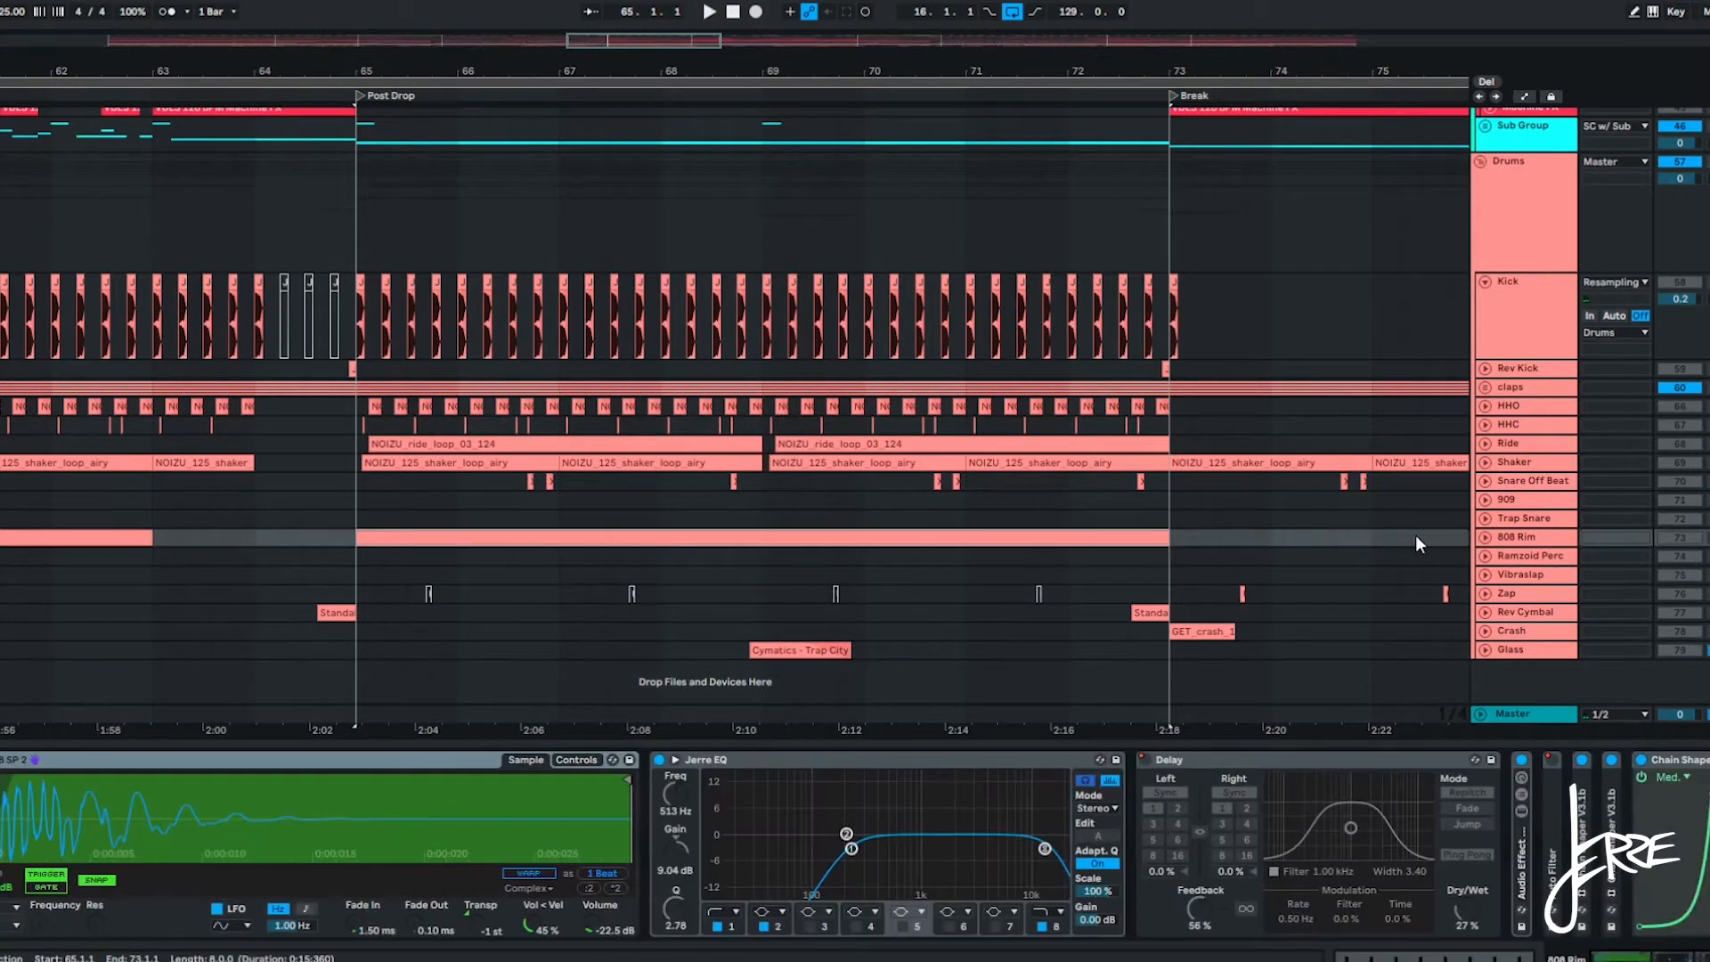
pyautogui.click(1485, 538)
pyautogui.click(795, 603)
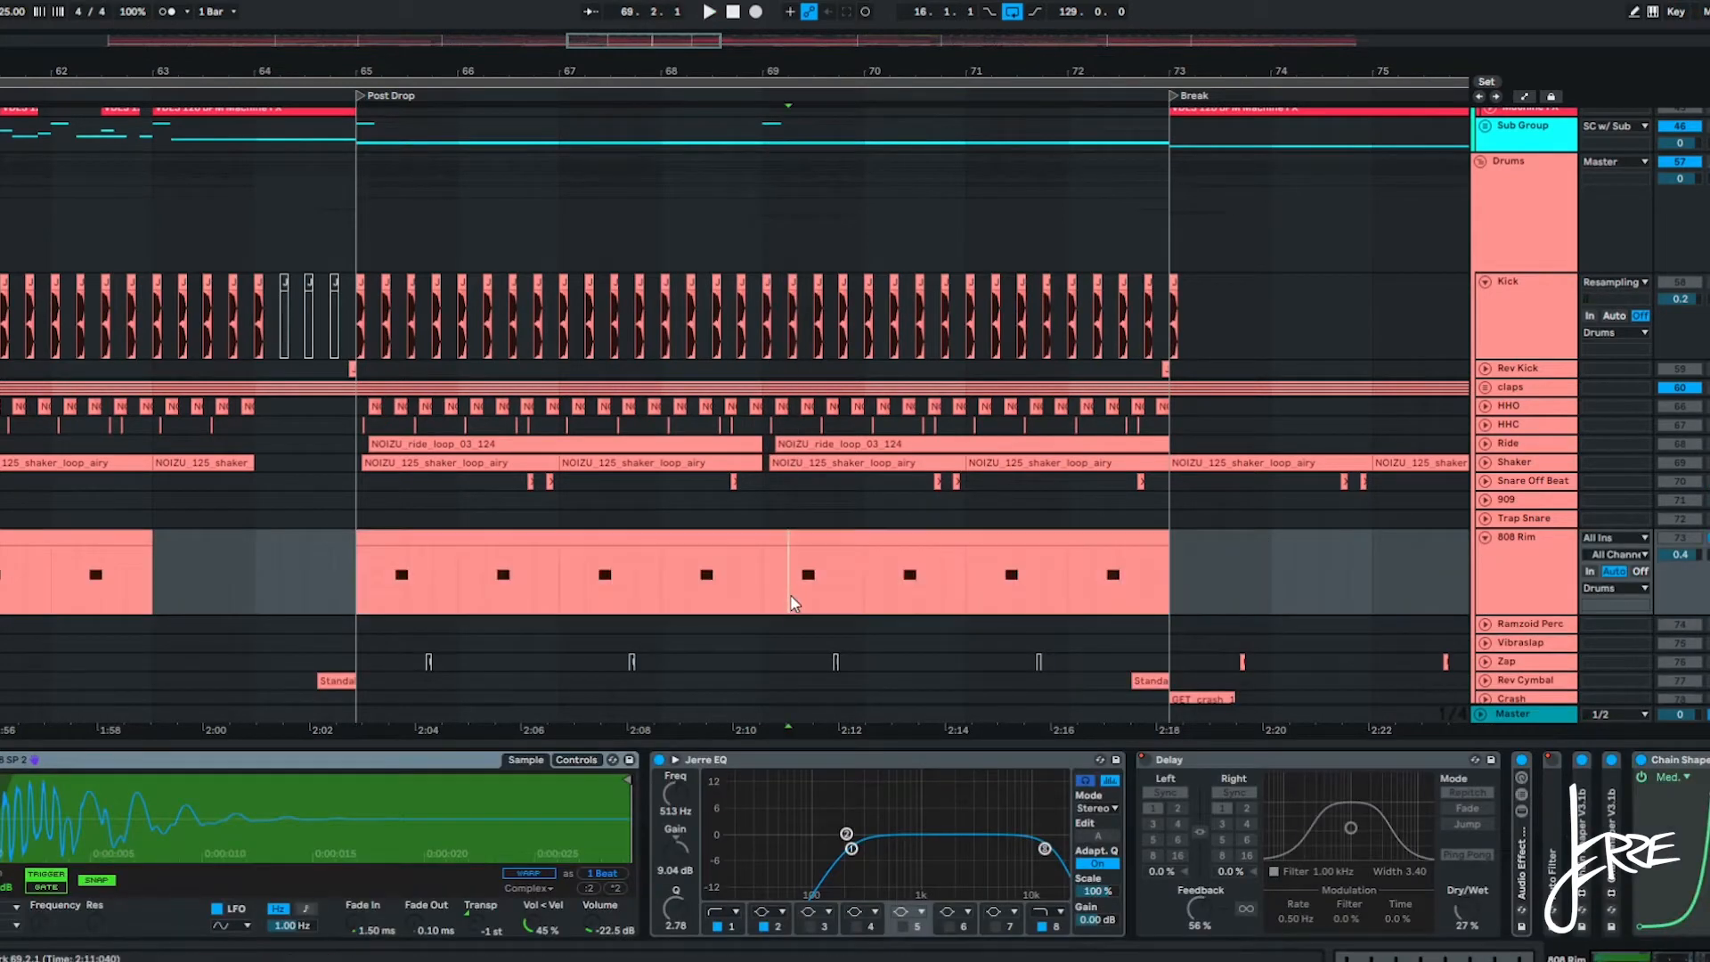
# Select the Zap percussion clip just before beat 73.4 in the Break and show its device chain.
pyautogui.hscroll(5, 857, 632)
pyautogui.scroll(10, 960, 664)
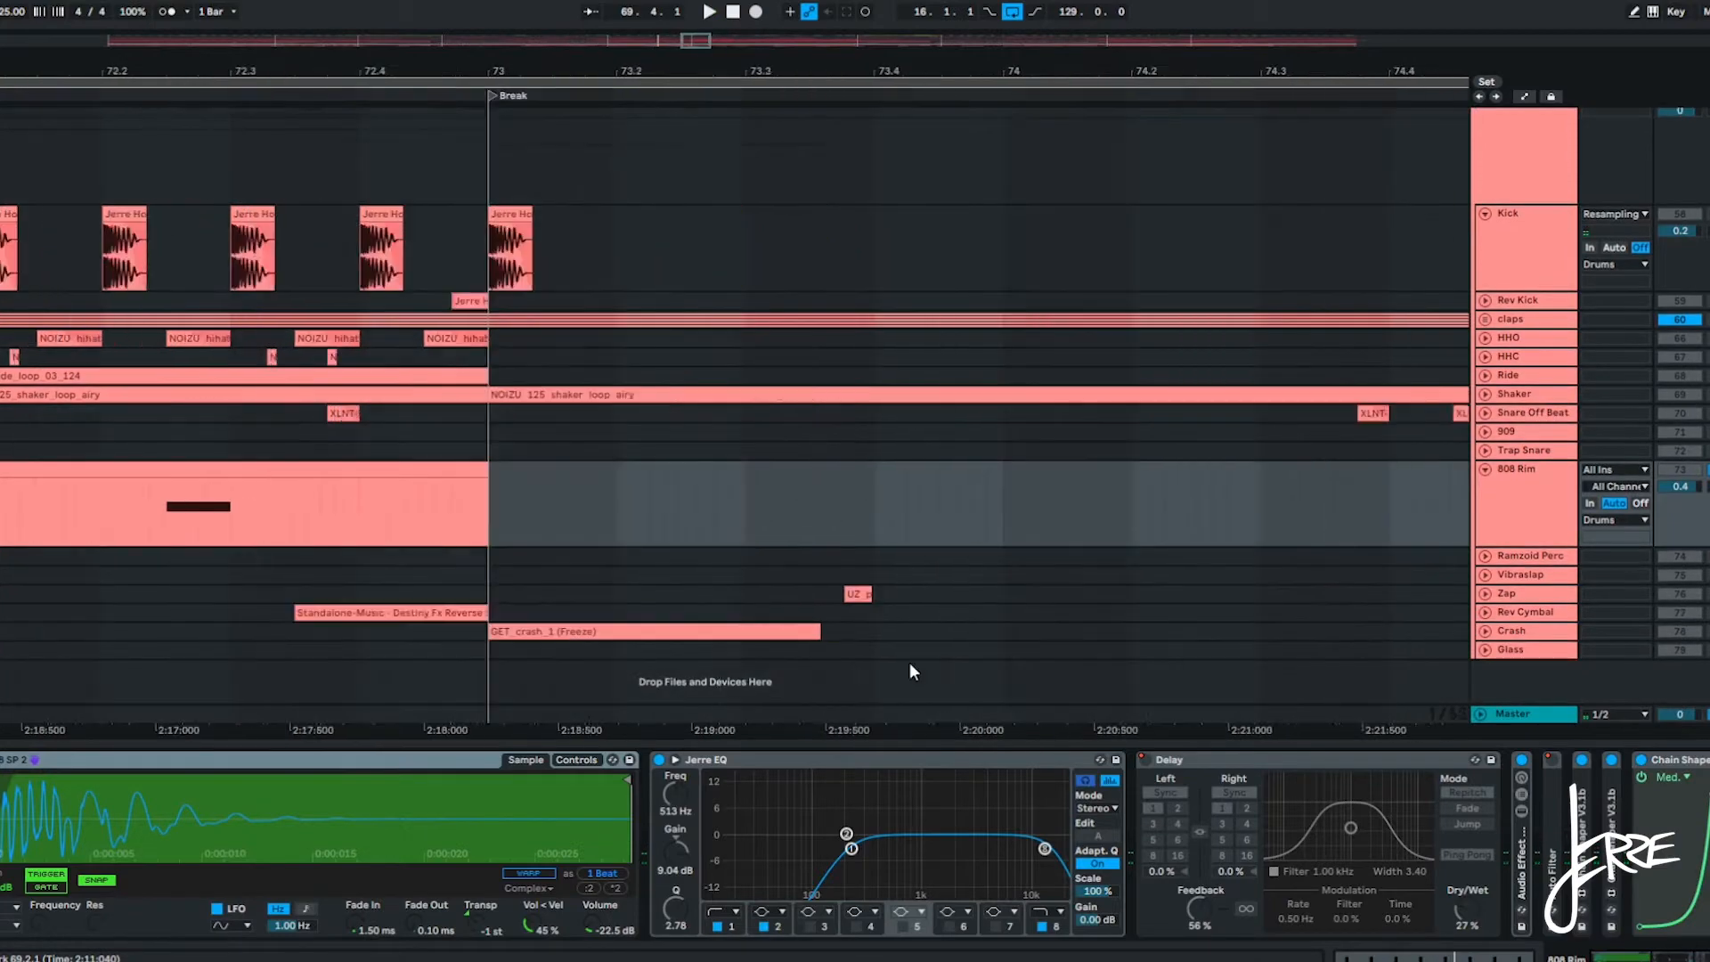
pyautogui.click(773, 594)
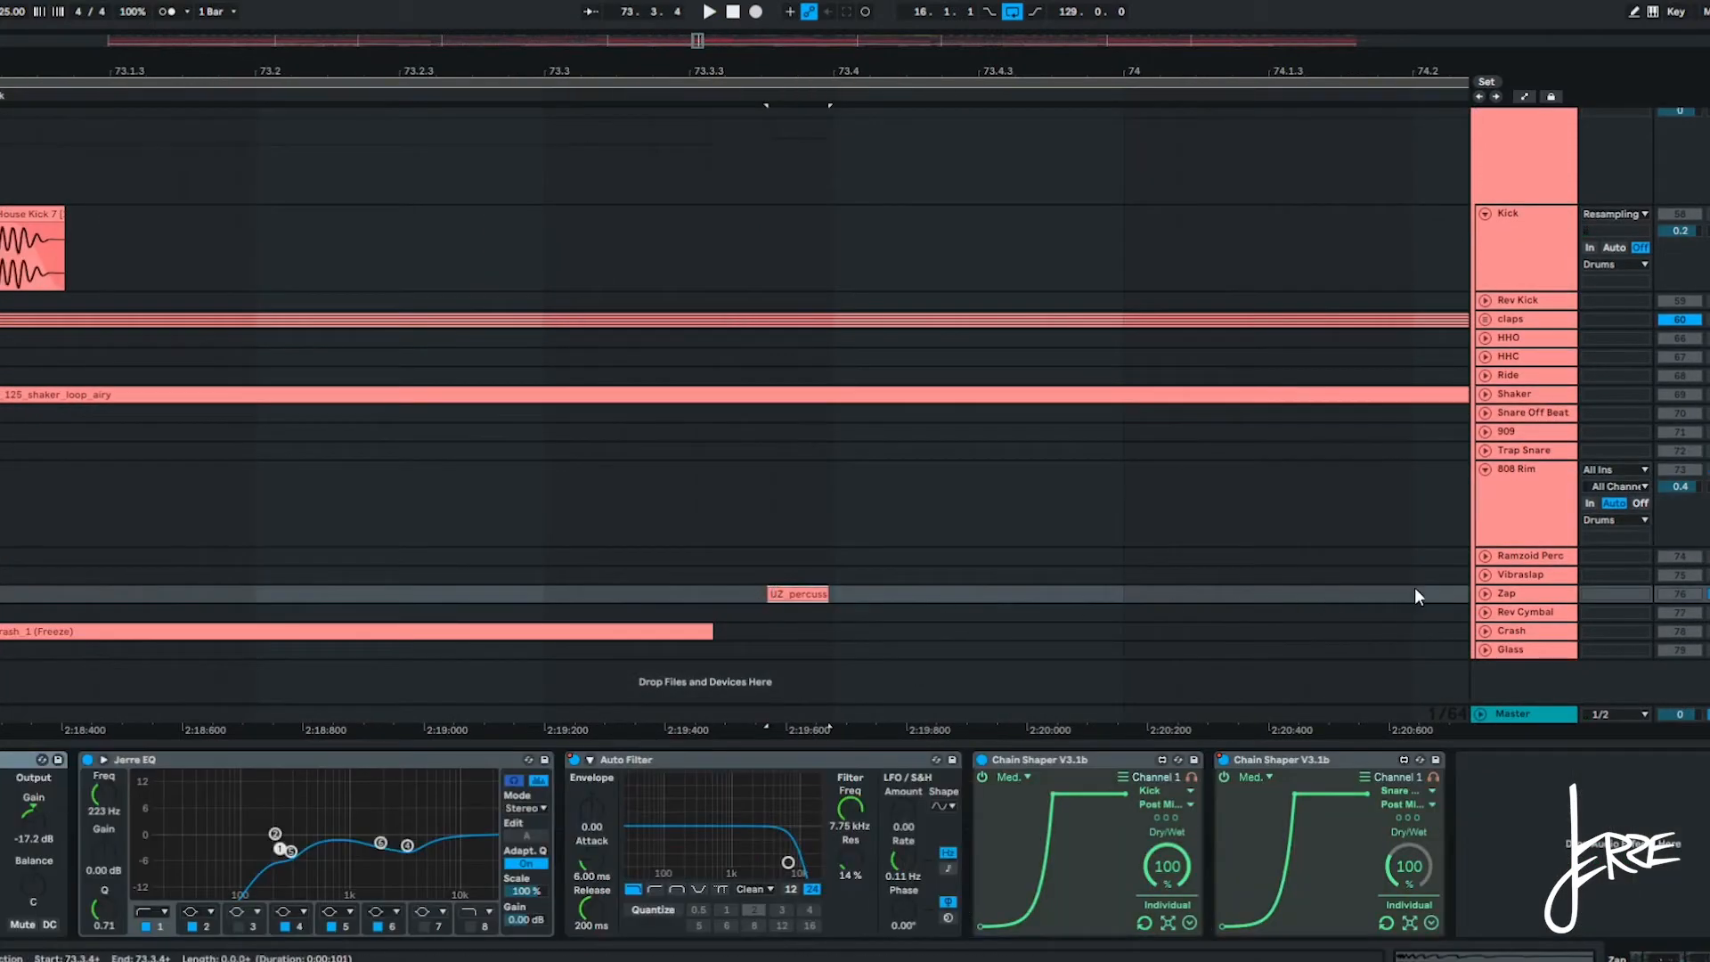
# Audition the Zap percussion hit in the Break, and stop playback around bar 74.
pyautogui.scroll(-10, 901, 583)
pyautogui.press('space')
pyautogui.press('space')
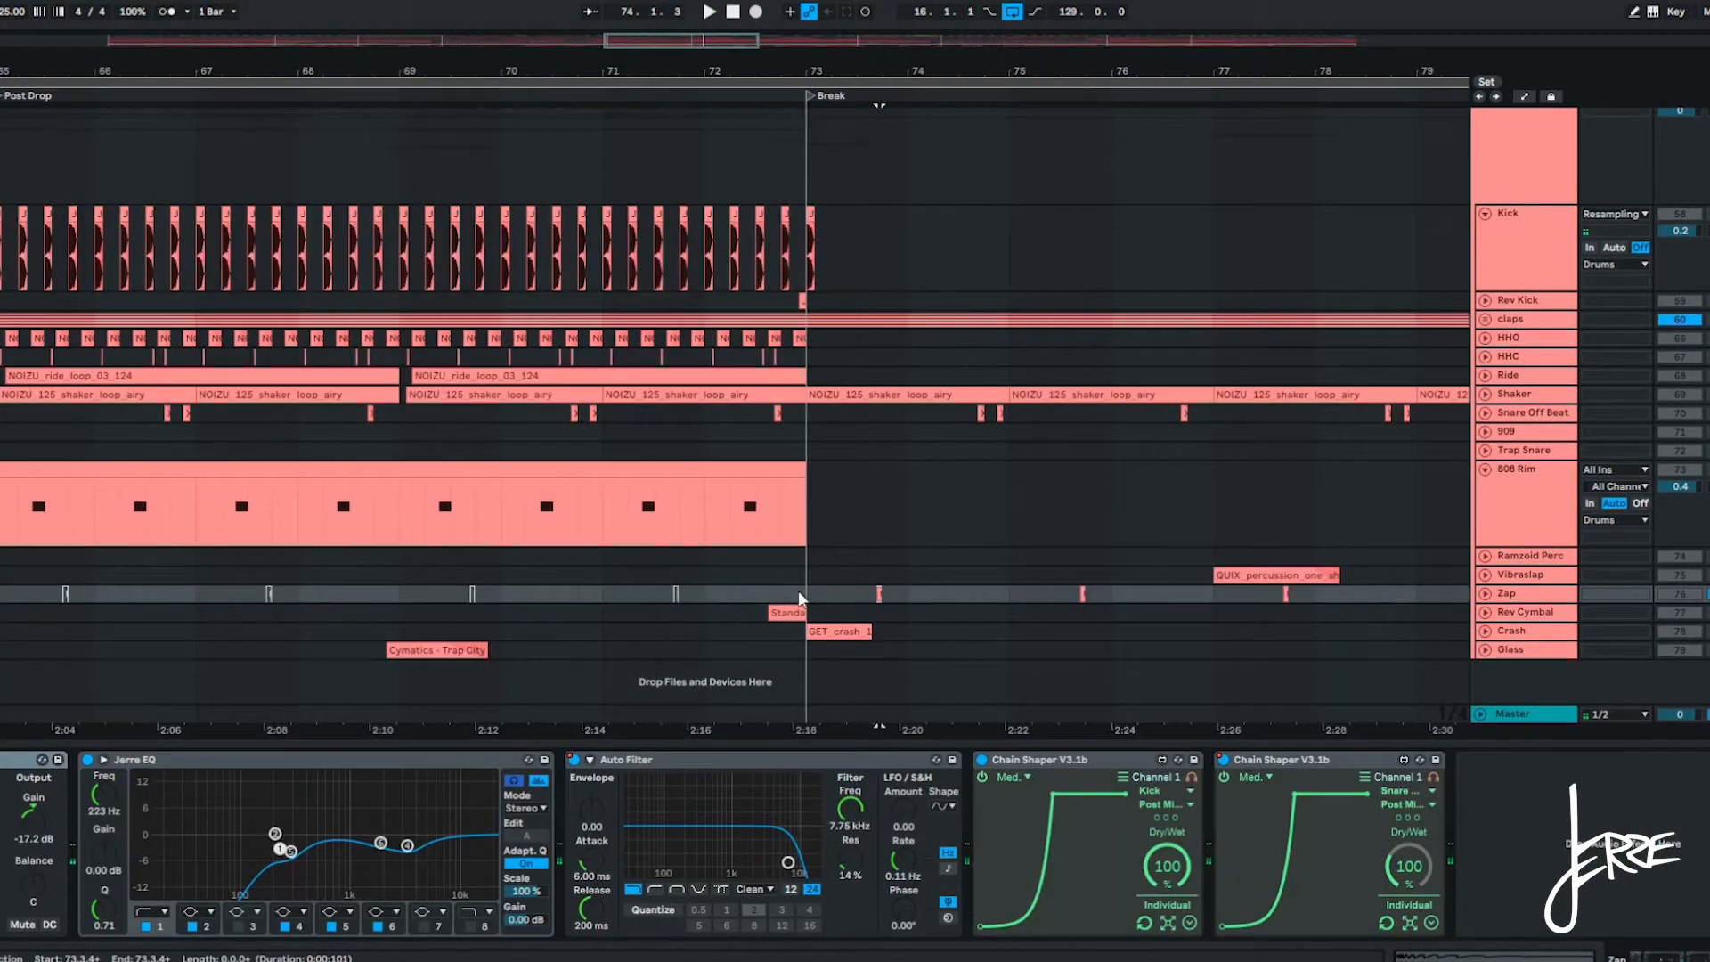
# Select the Cowbell -12 clip in Drop 1 from bar 59 to 61 and audition it once through.
pyautogui.scroll(-6, 798, 590)
pyautogui.scroll(5, 441, 446)
pyautogui.scroll(4, 410, 380)
pyautogui.scroll(10, 454, 369)
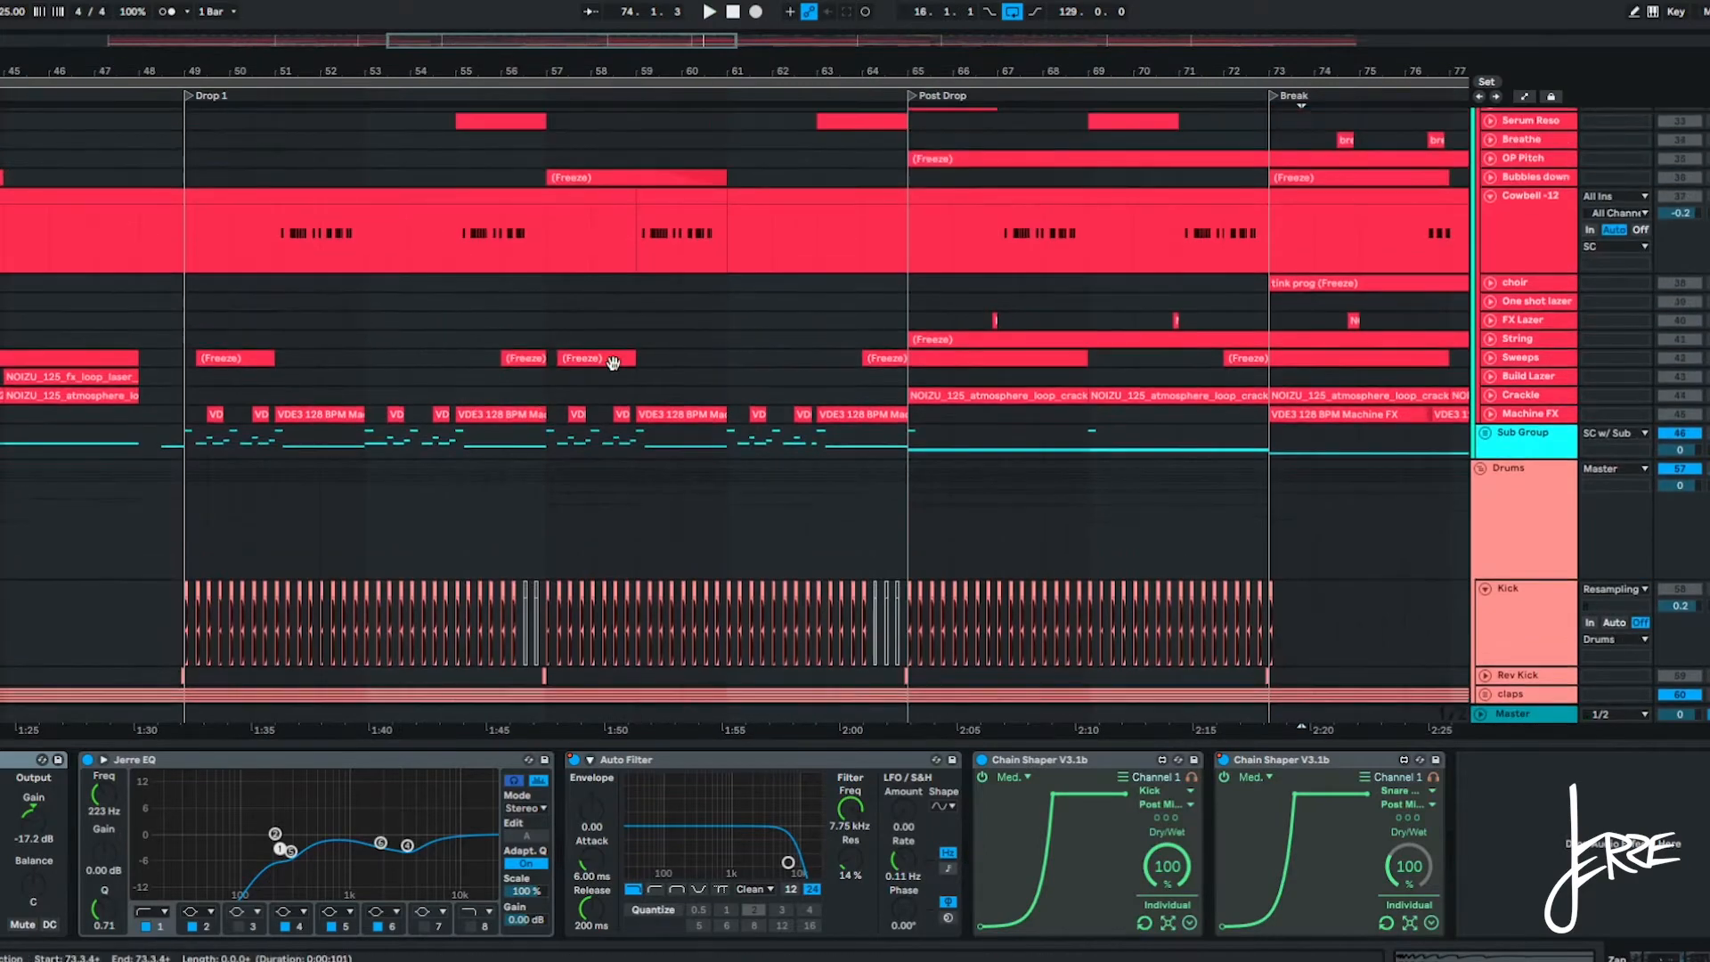
pyautogui.scroll(5, 667, 392)
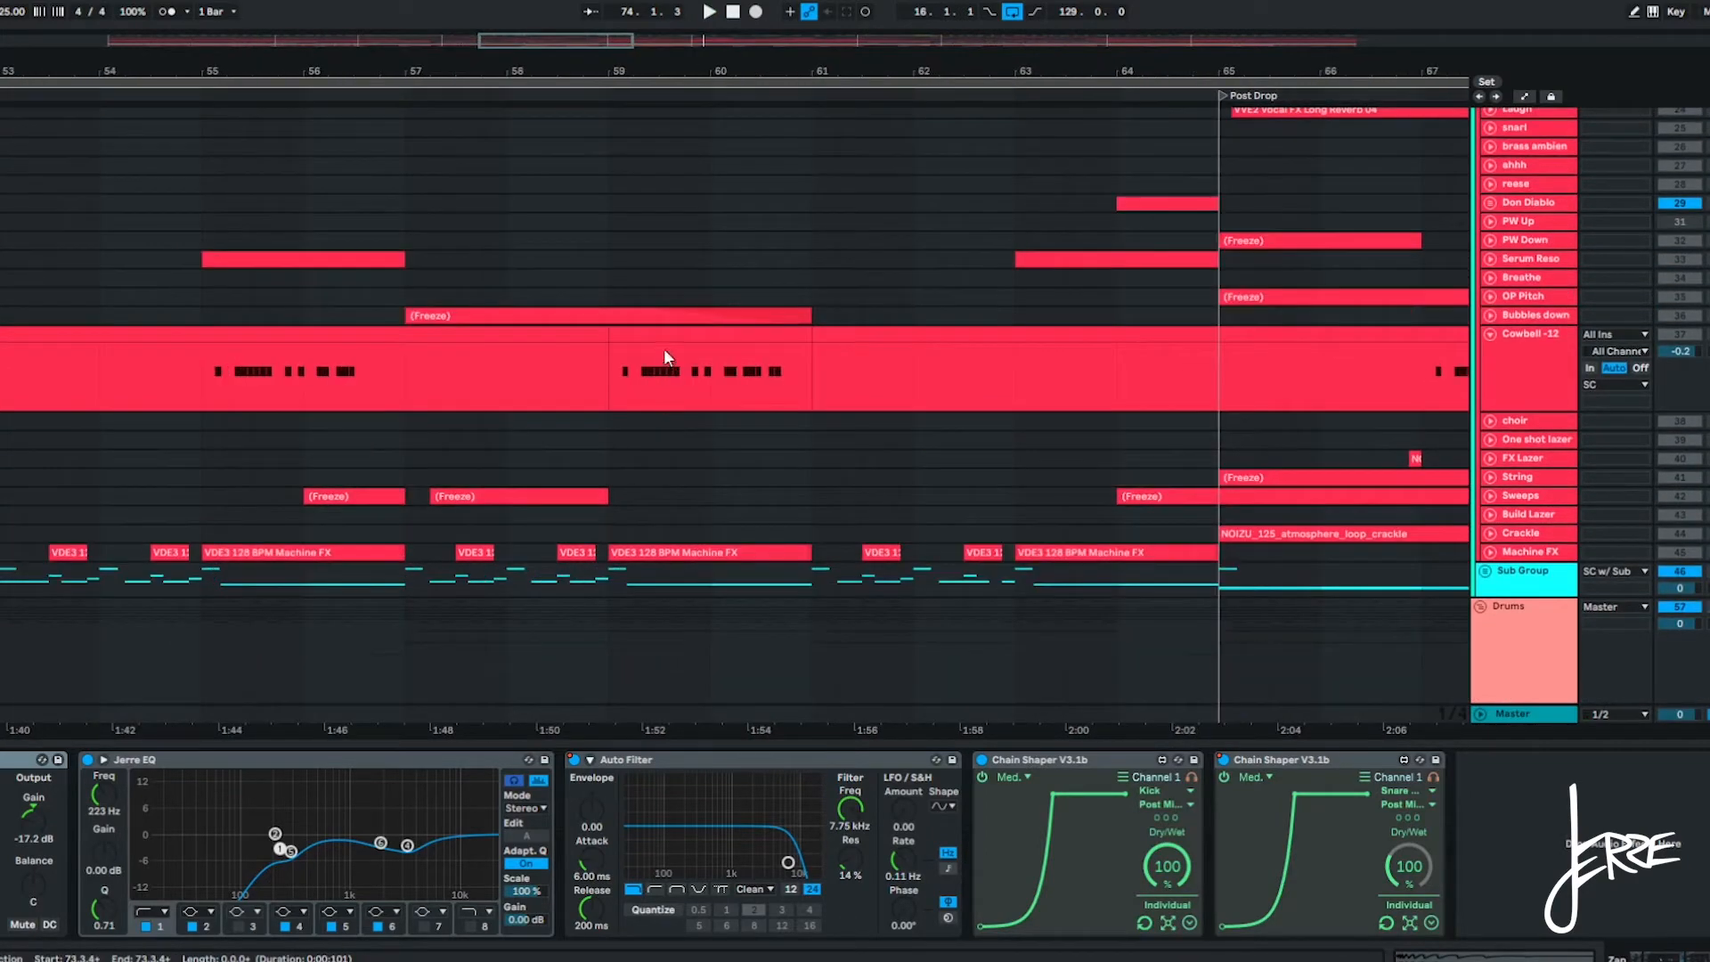
pyautogui.click(664, 349)
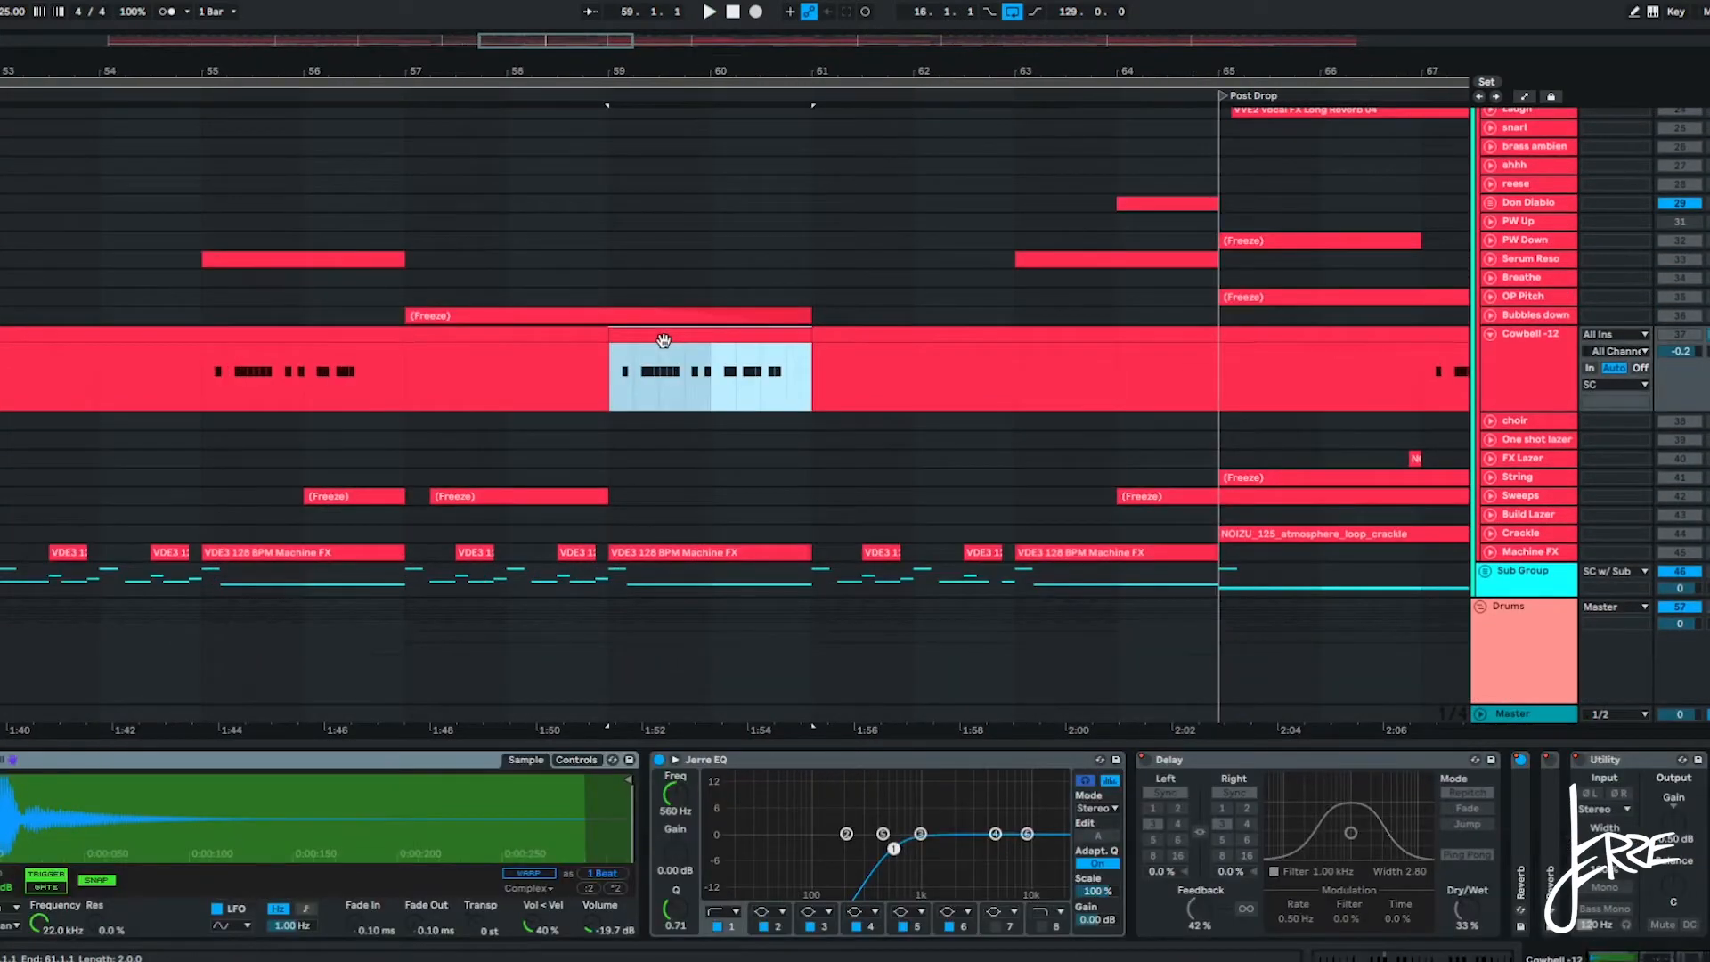
pyautogui.scroll(3, 632, 361)
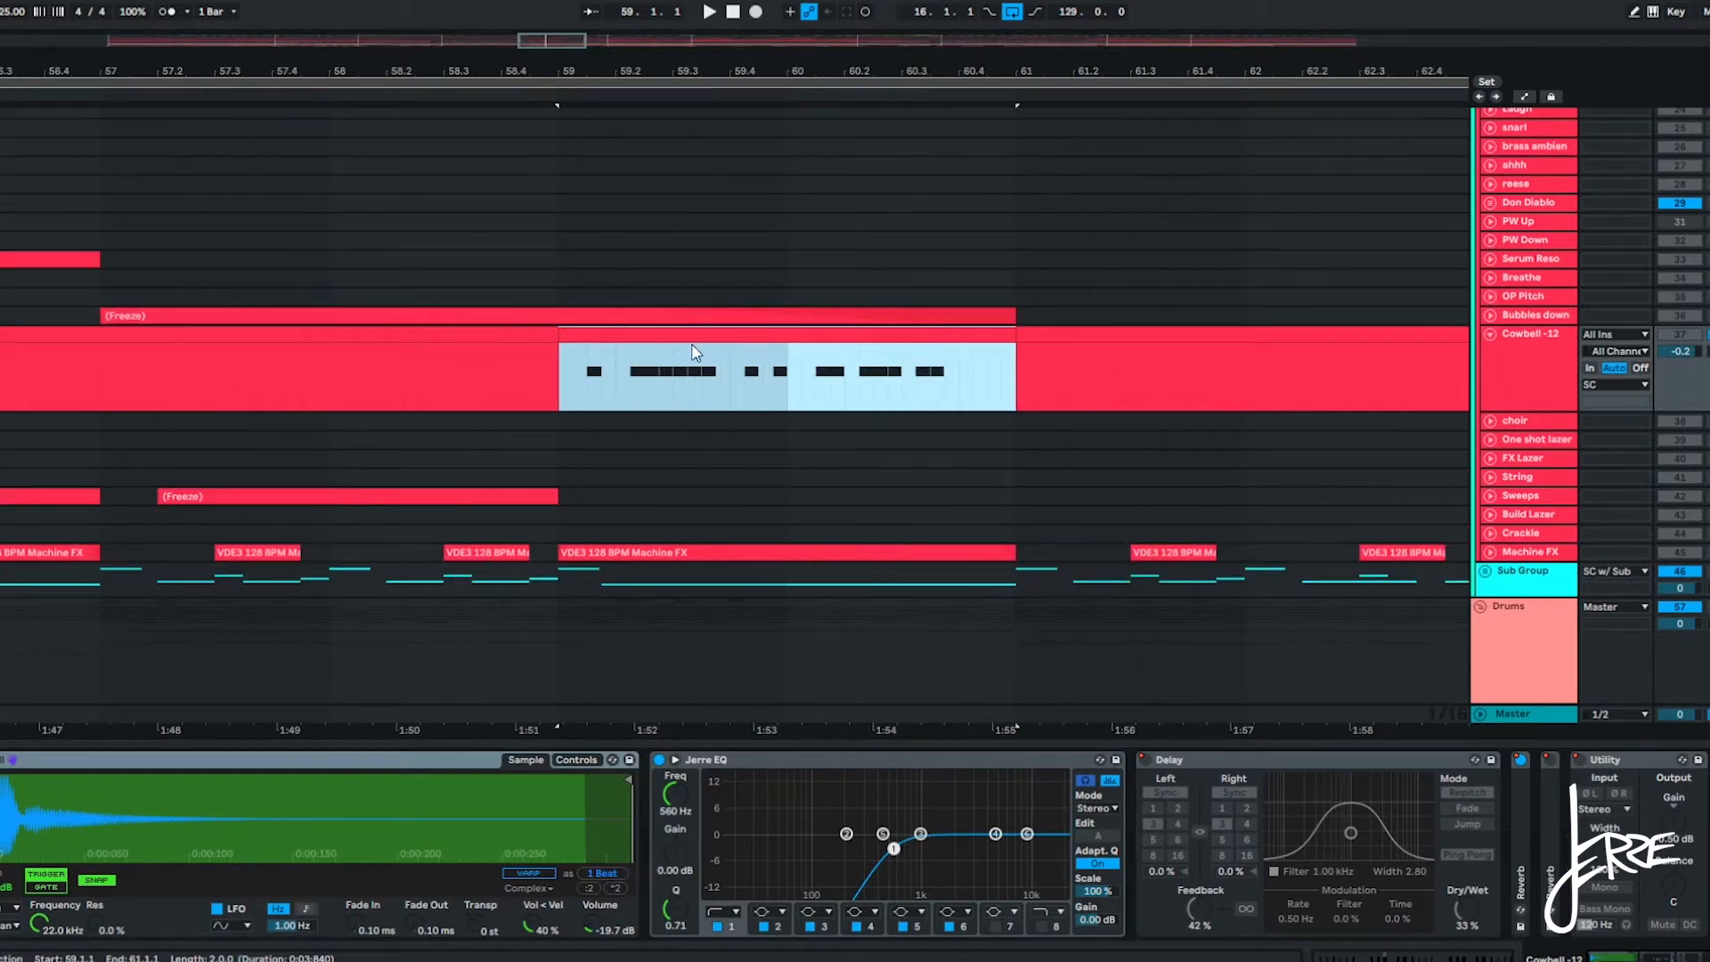
pyautogui.press('space')
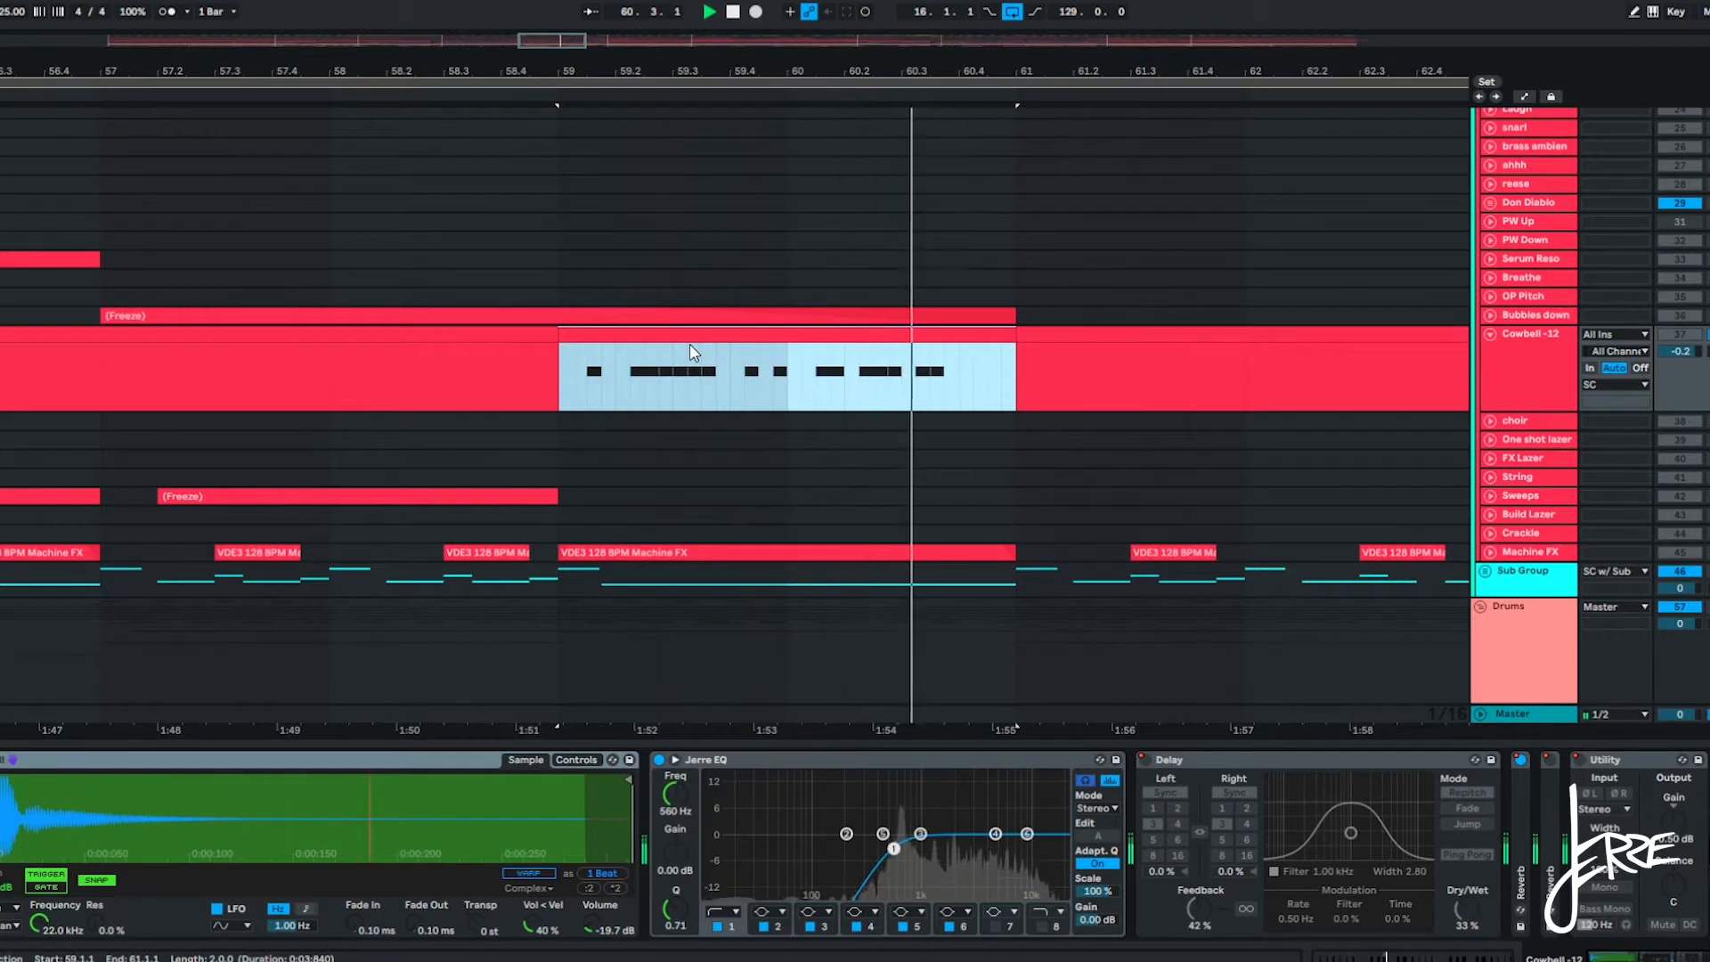
pyautogui.scroll(-3, 691, 352)
pyautogui.press('space')
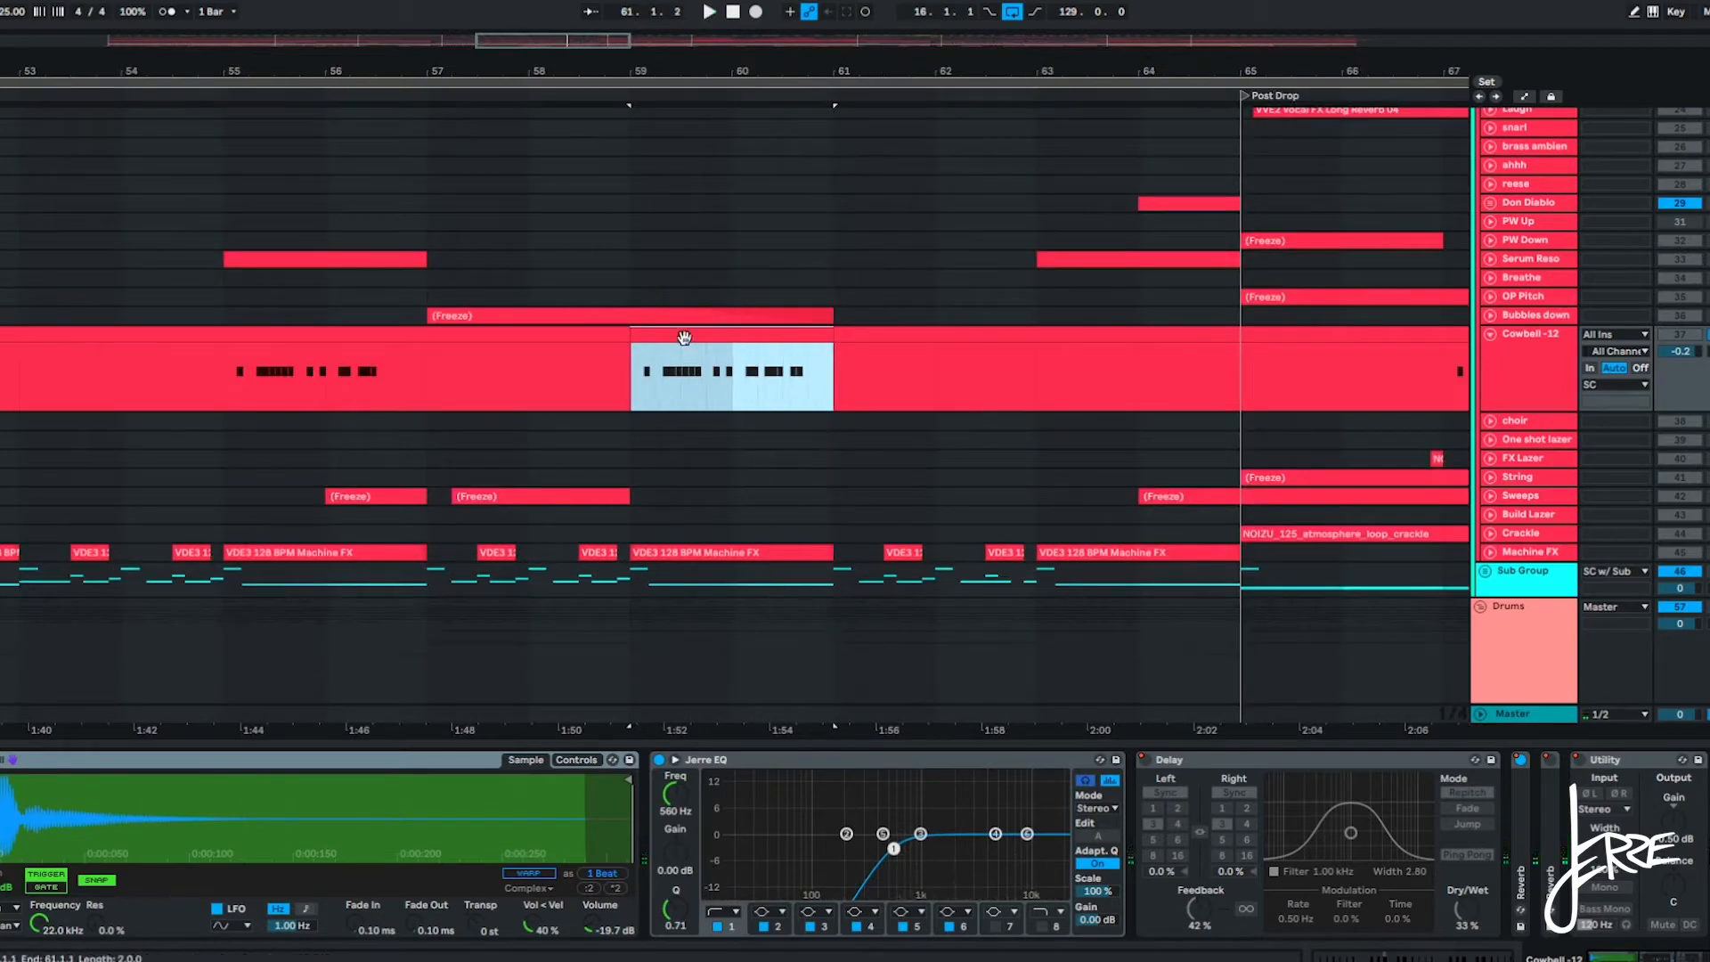
# Open the selected Cowbell -12 clip's MIDI notes for inspection, and return to the arrangement.
pyautogui.doubleClick(684, 337)
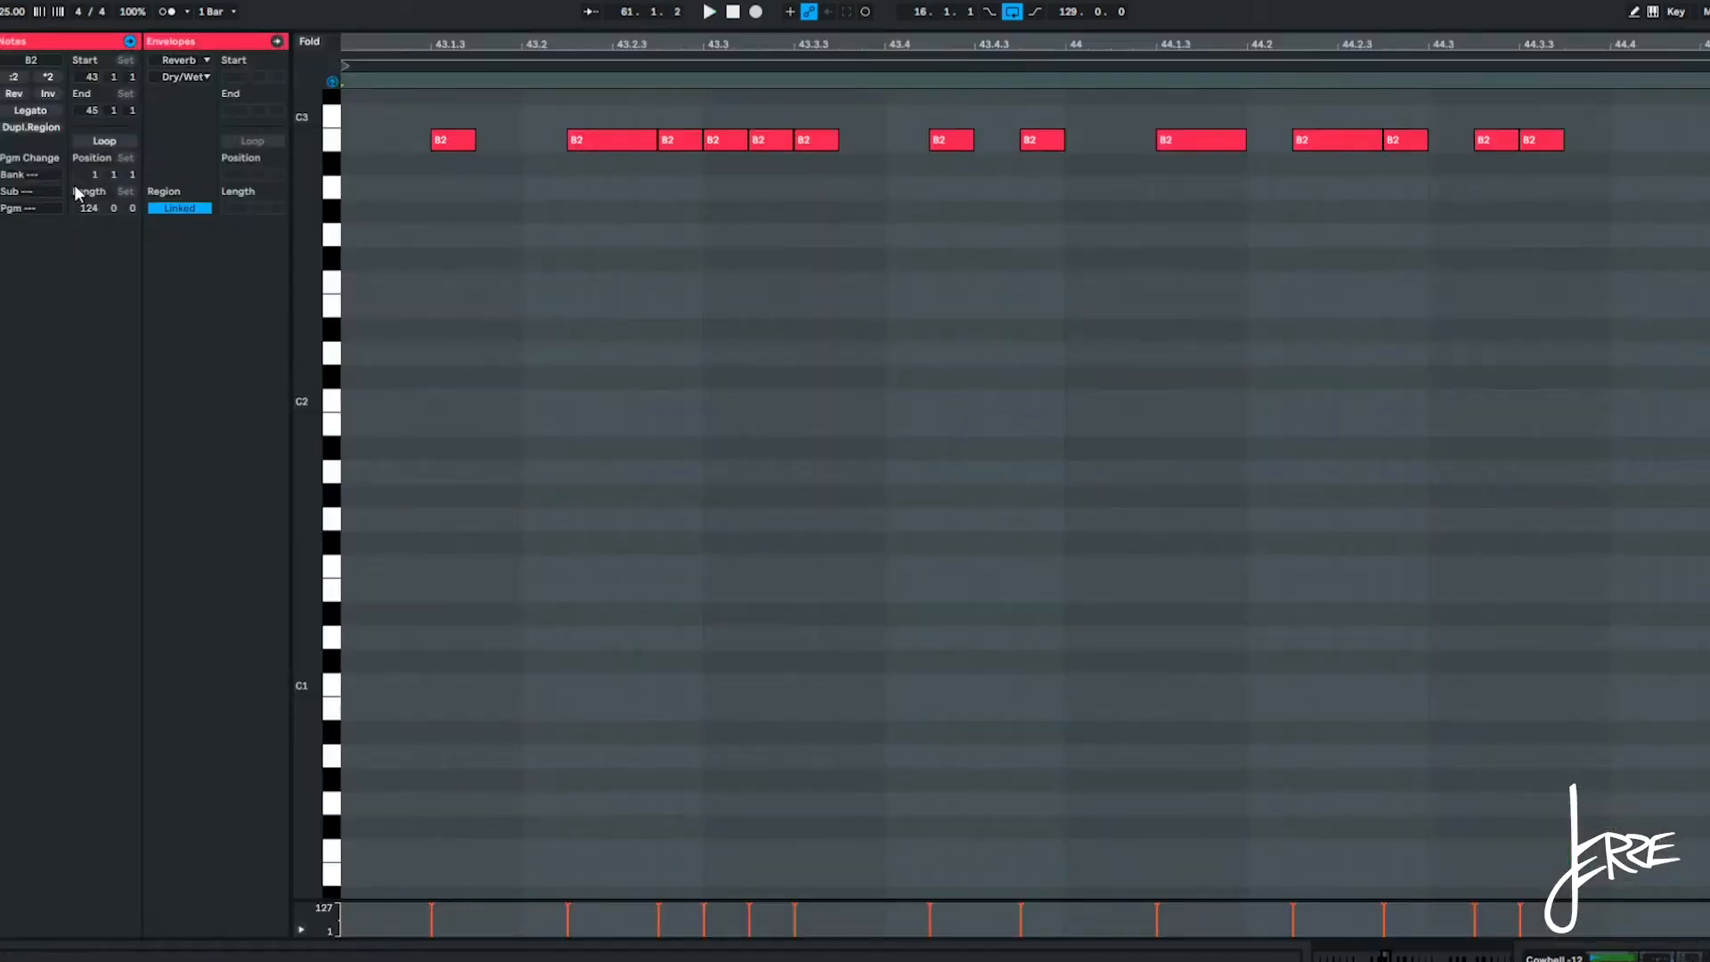
pyautogui.click(2, 178)
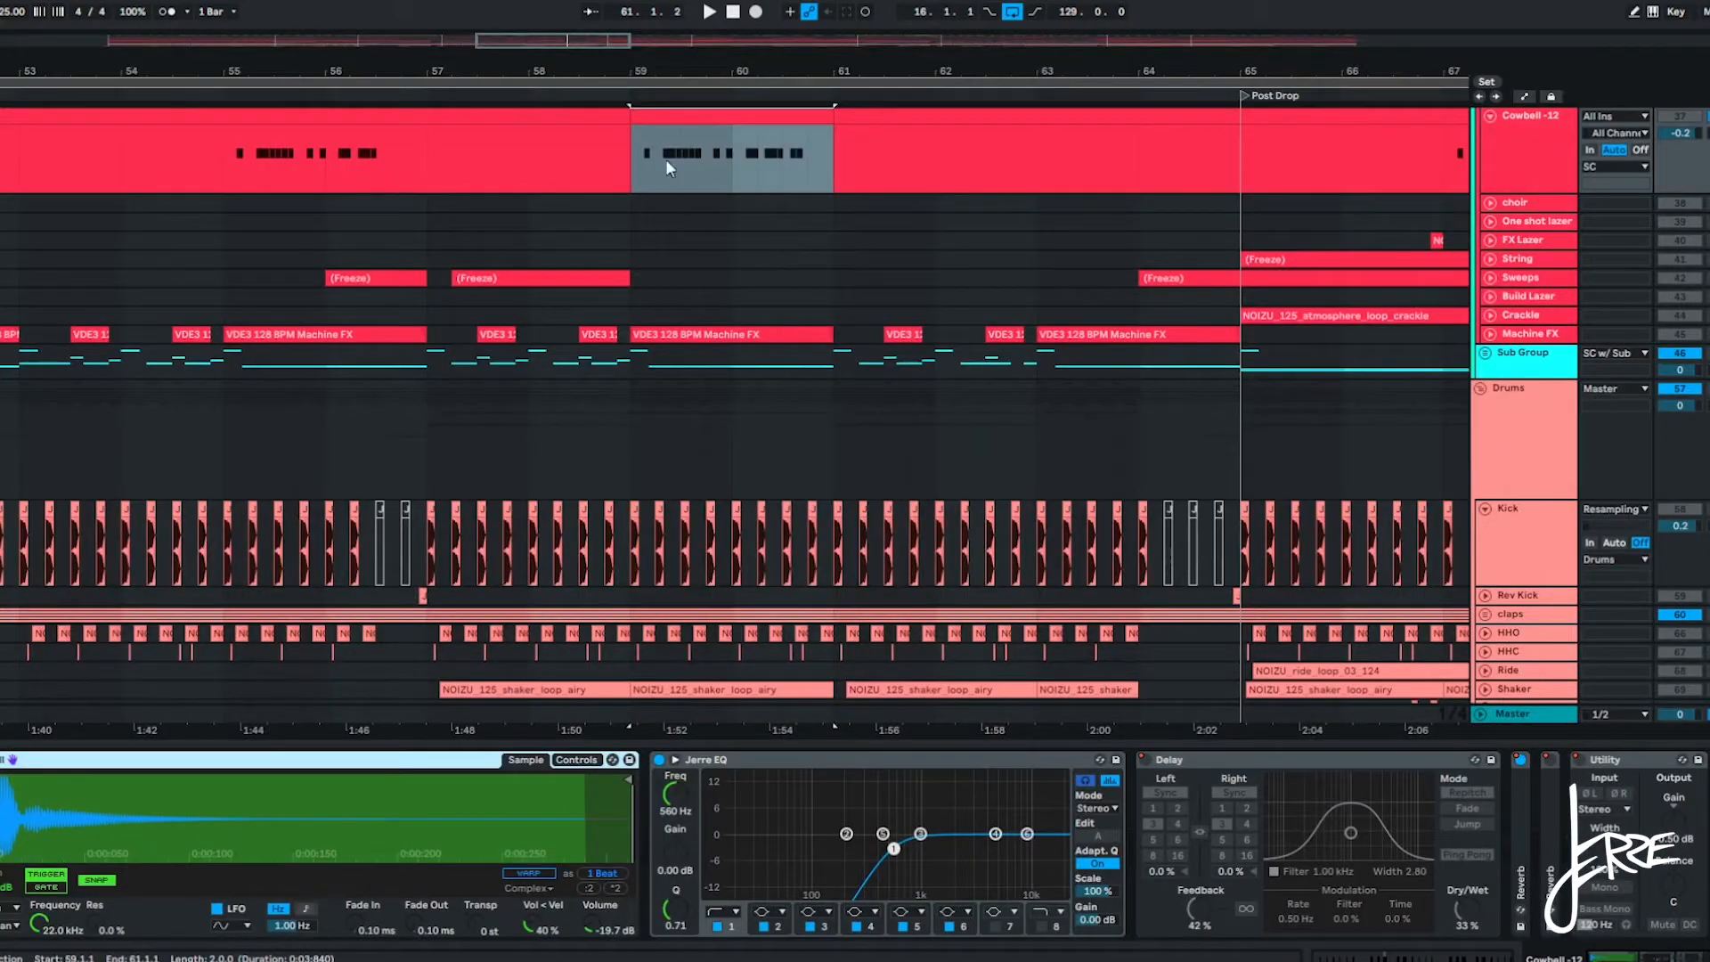
# Replay the Cowbell -12 clip from bar 59, and stop playback at bar 61.
pyautogui.click(660, 151)
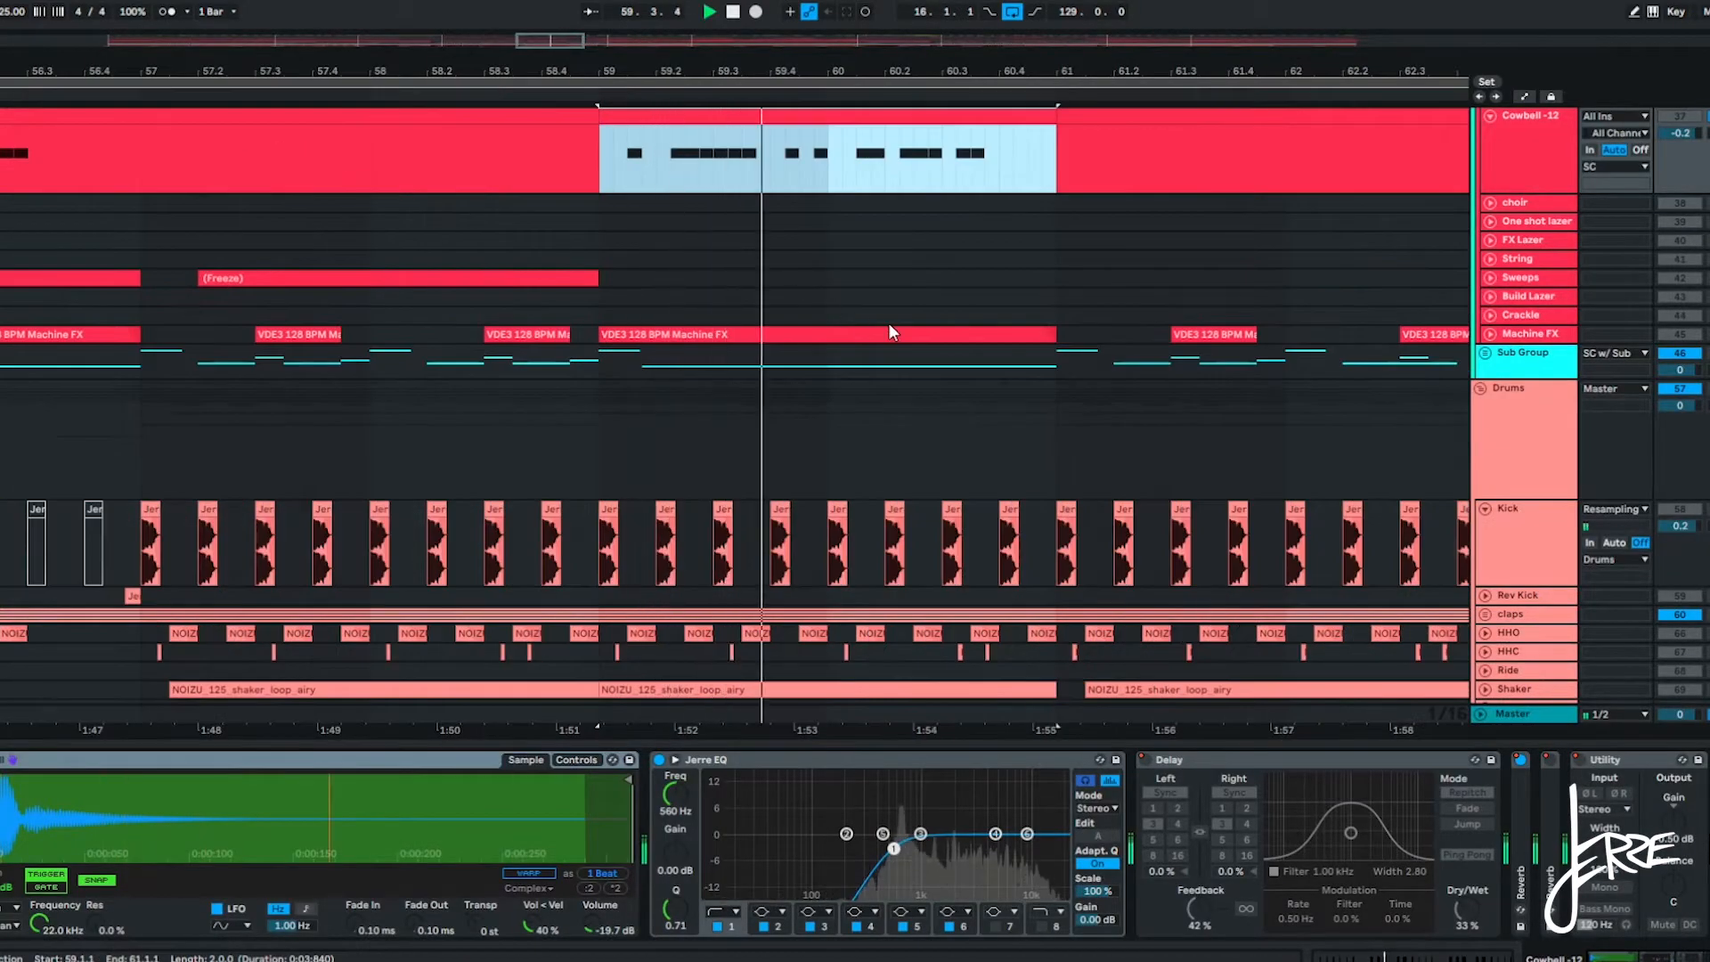
pyautogui.scroll(2, 889, 322)
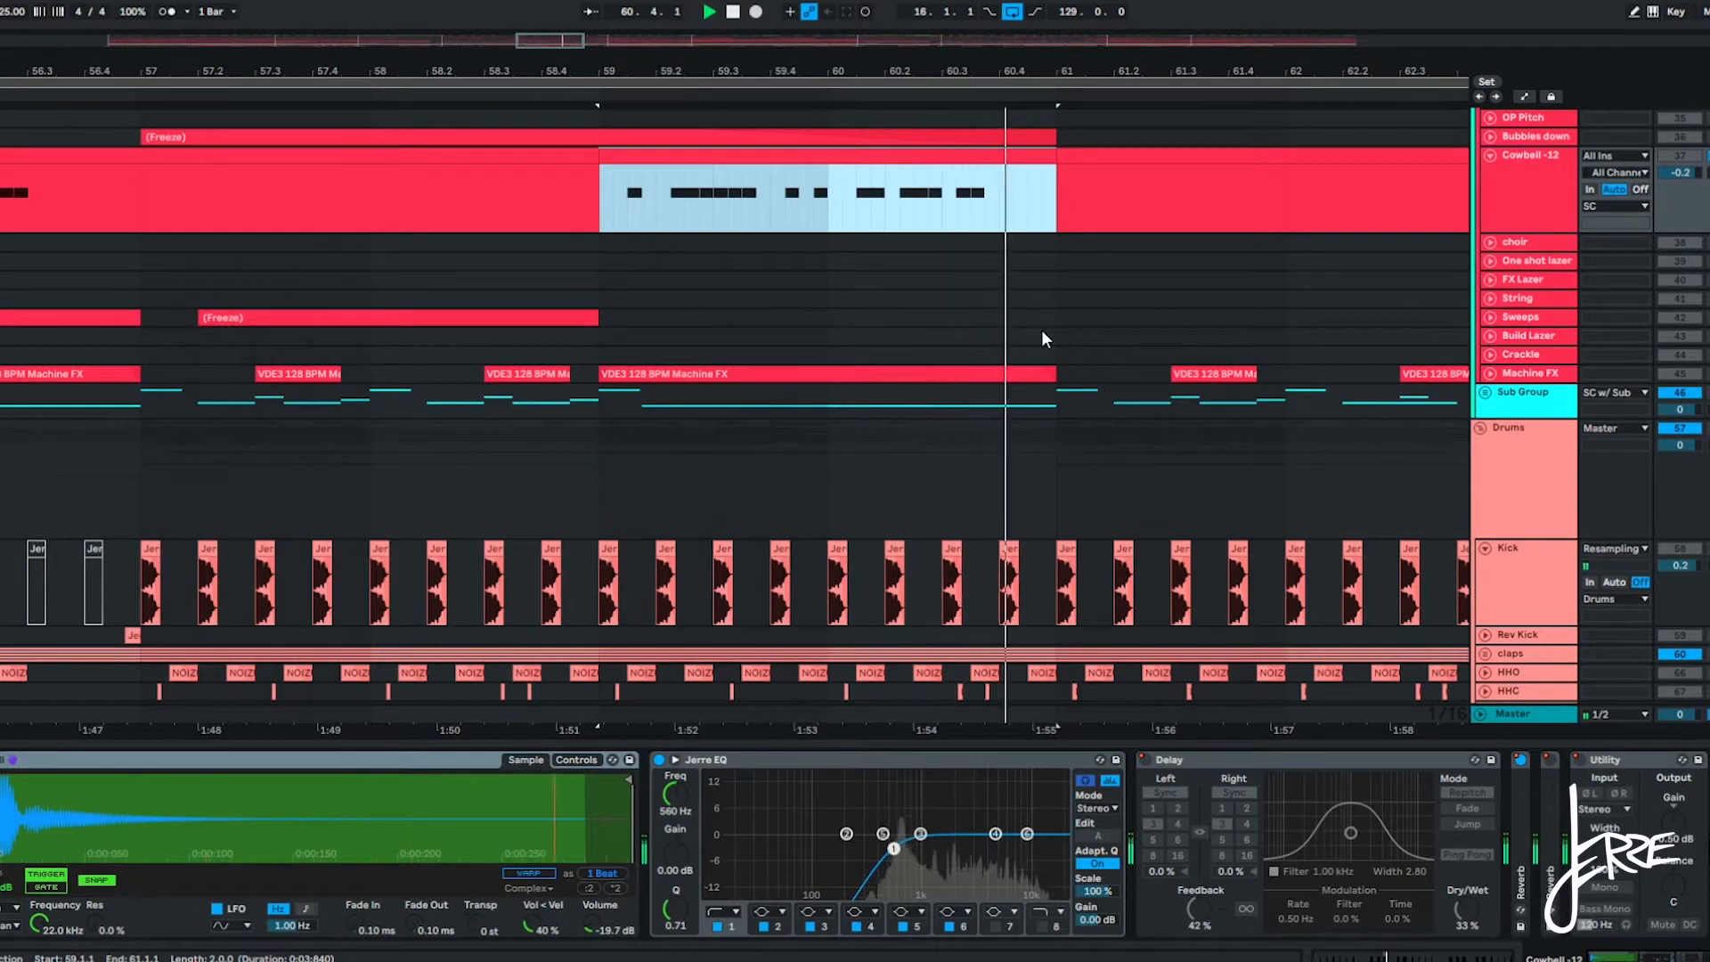
pyautogui.scroll(2, 1045, 328)
pyautogui.press('space')
# Reopen the Cowbell -12 clip to examine its note rhythm, and switch back to the track's device chain.
pyautogui.doubleClick(851, 193)
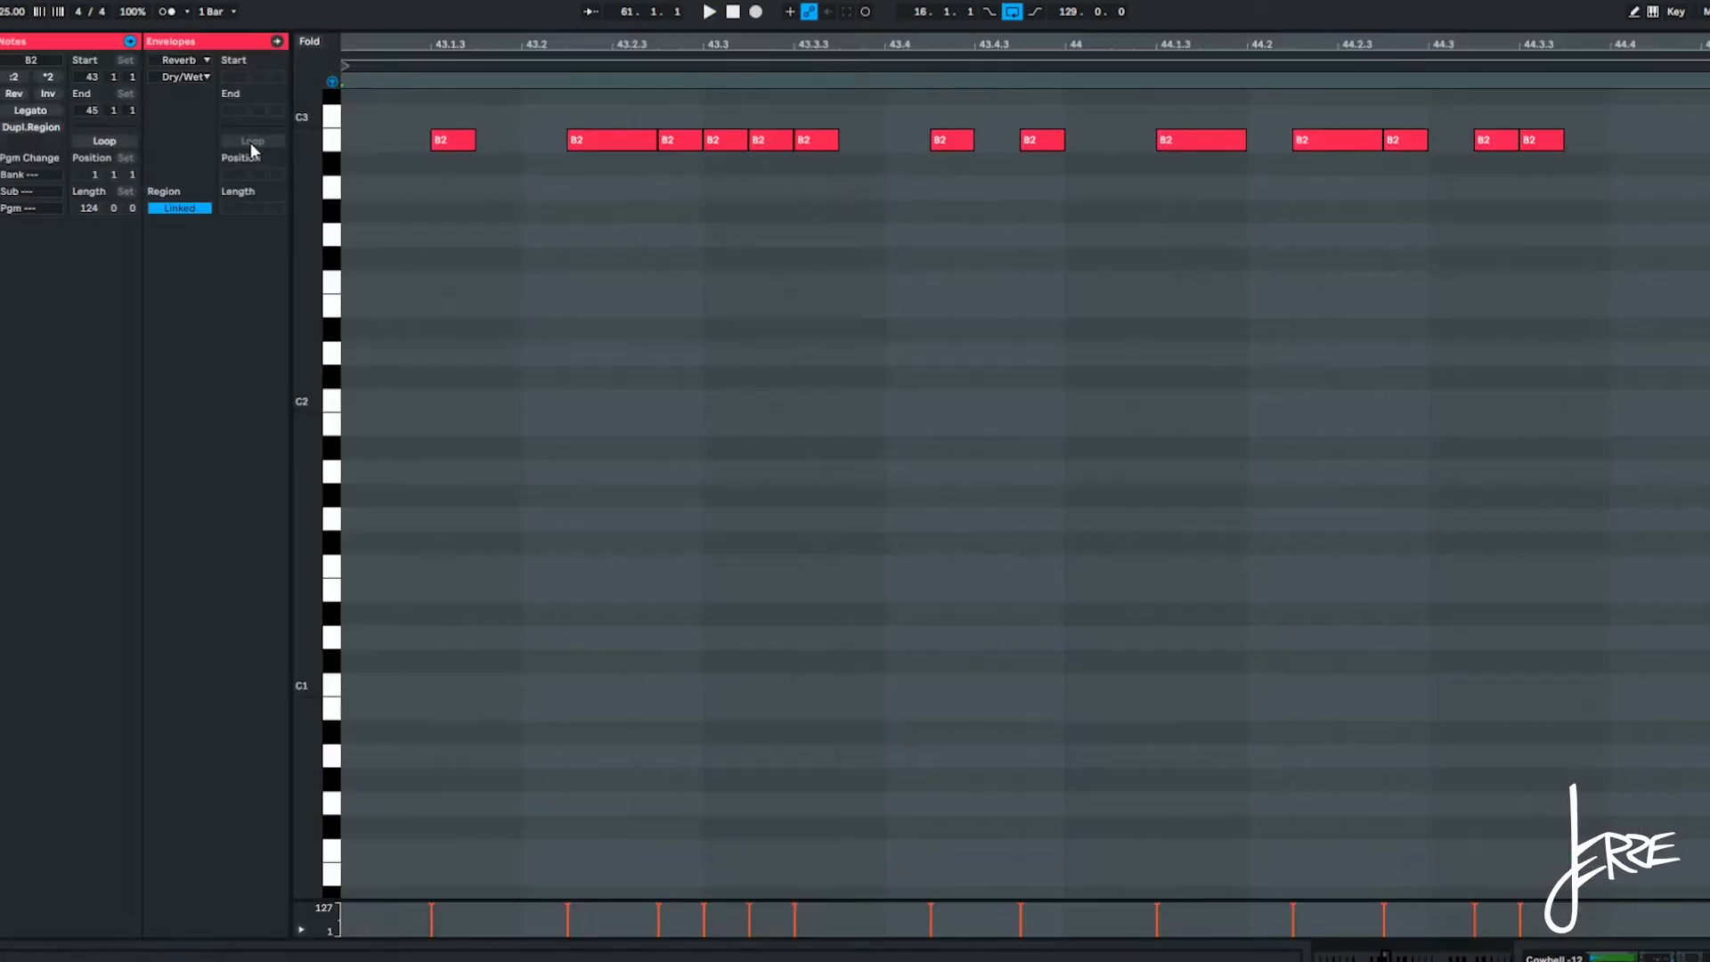
pyautogui.click(2, 179)
pyautogui.click(2, 178)
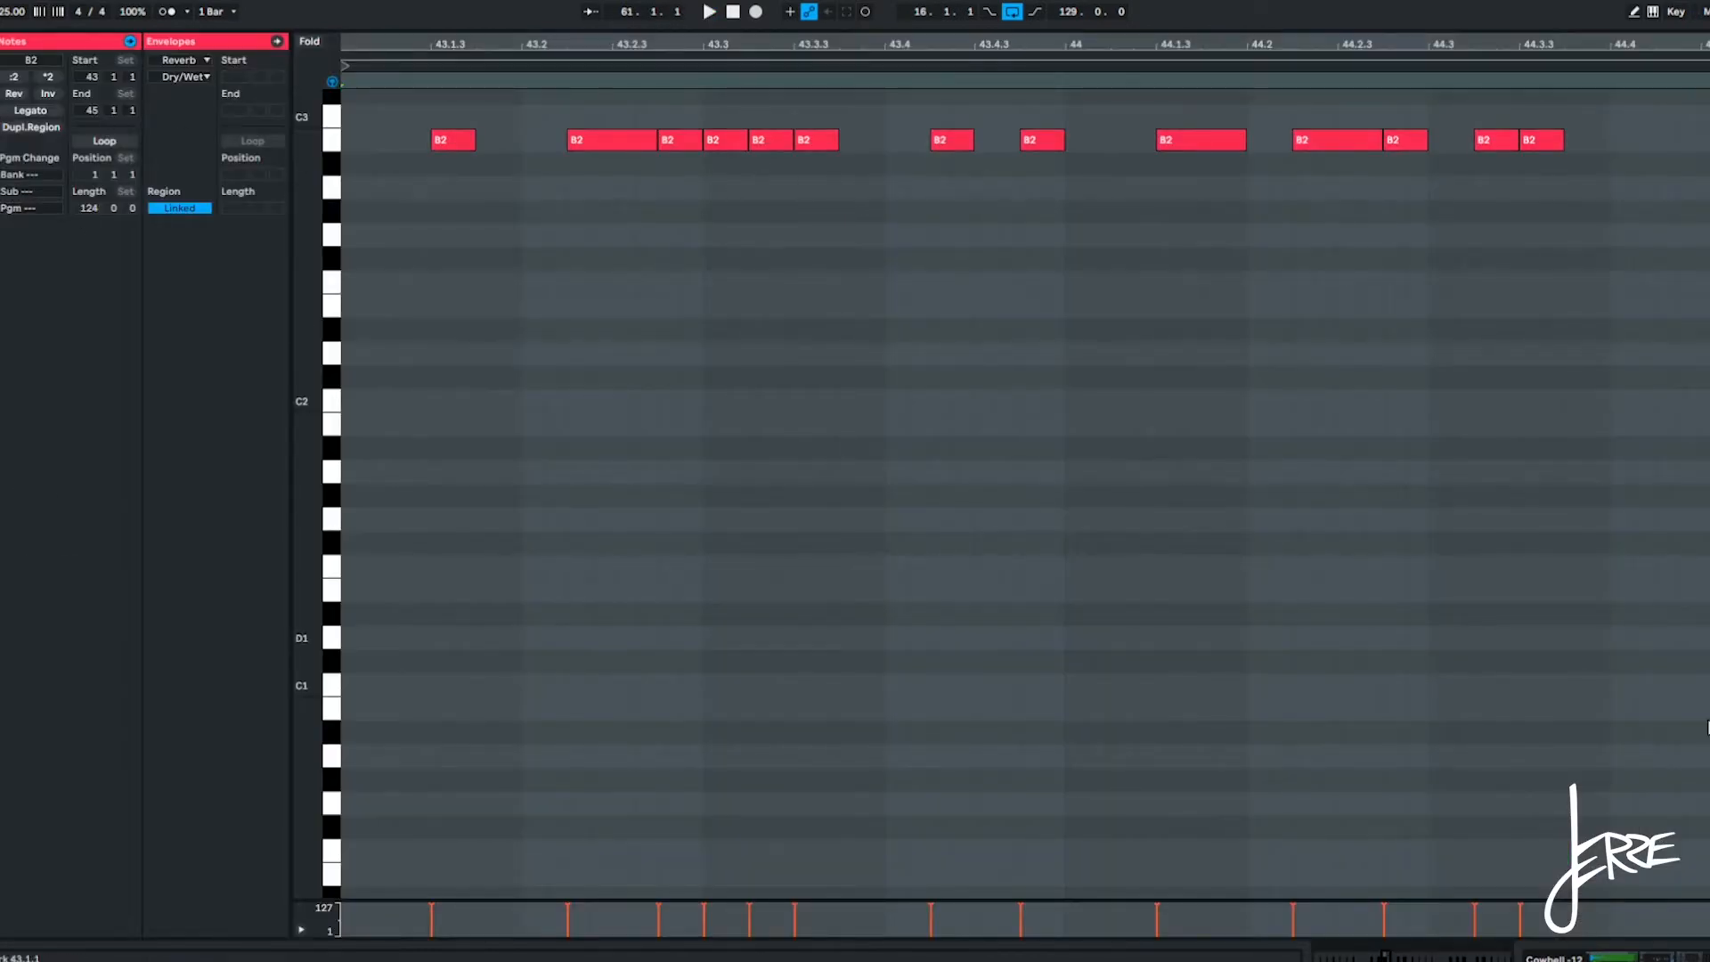
pyautogui.hotkey('shift', 'Tab')
# Play the Cowbell -12 clip once more from bar 59 while checking its device chain.
pyautogui.scroll(3, 1014, 445)
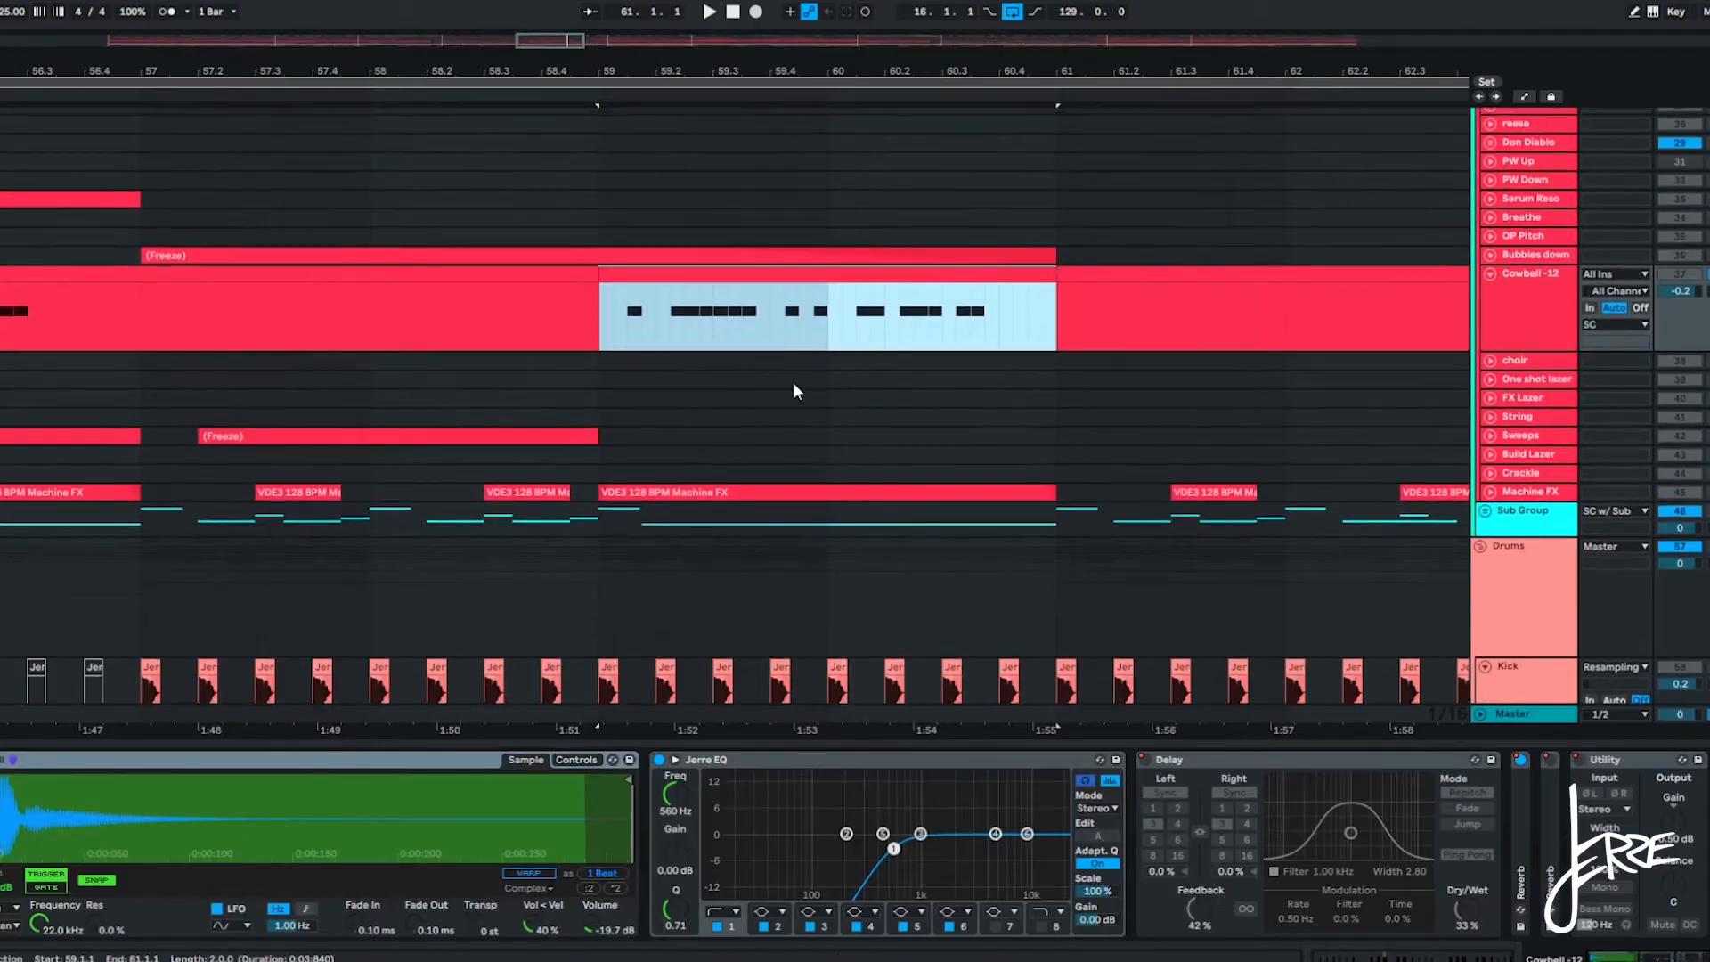
pyautogui.press('space')
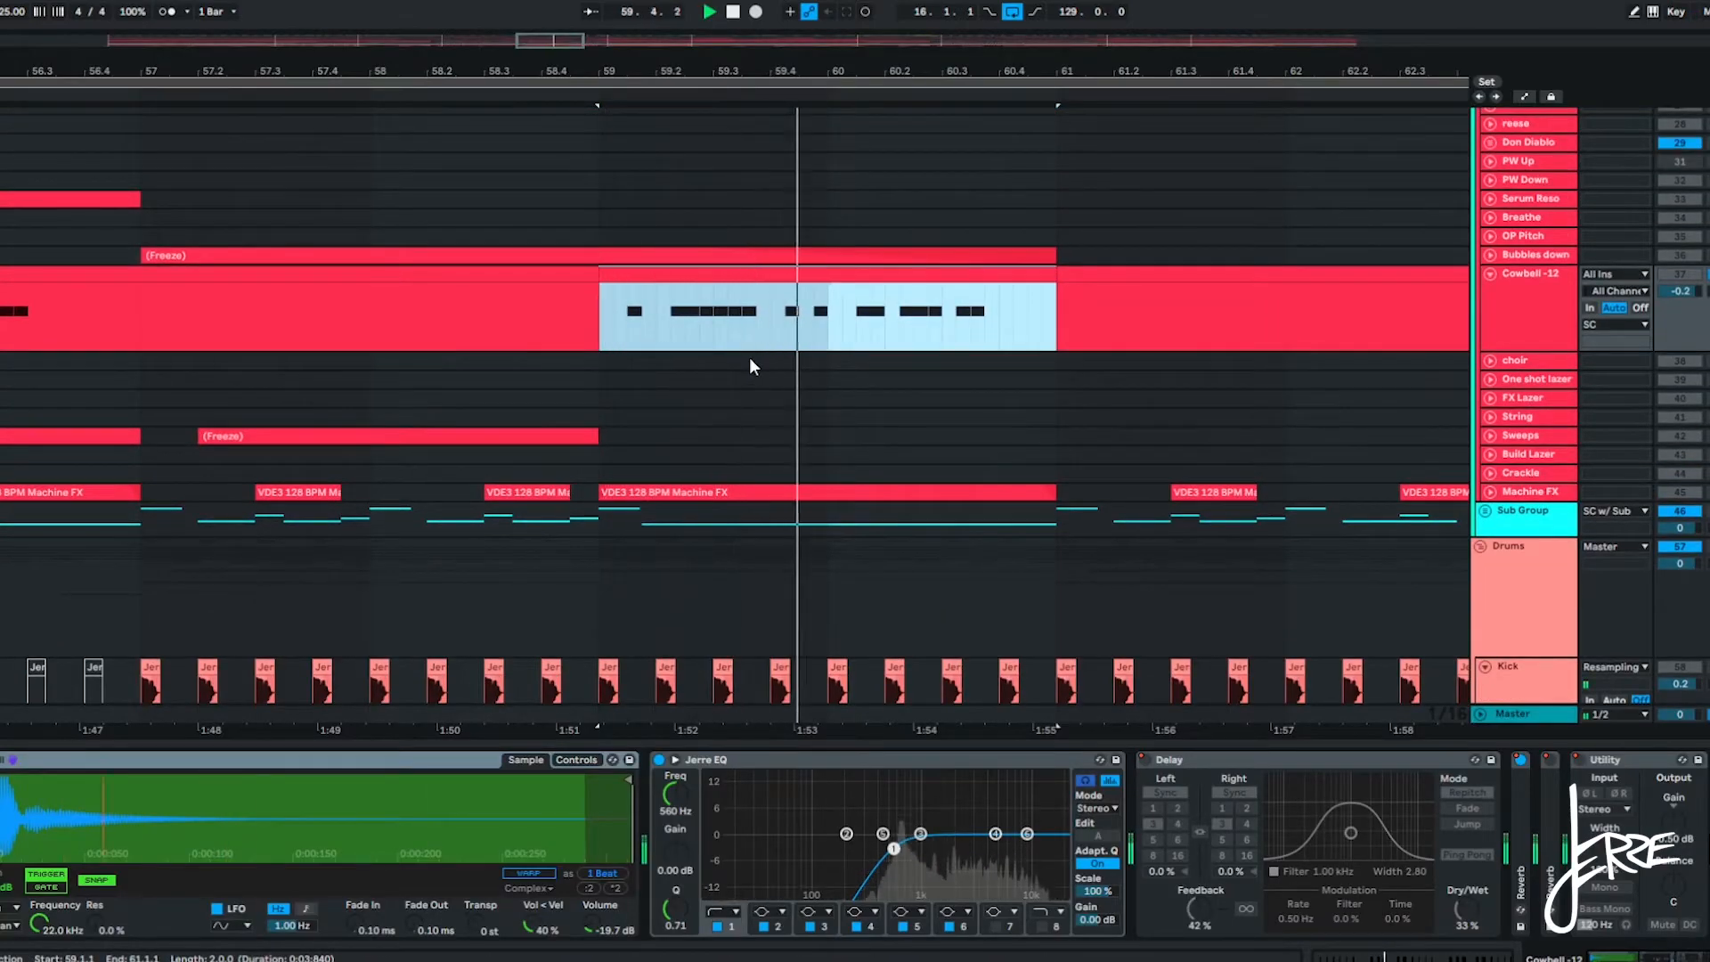
pyautogui.scroll(-3, 803, 345)
pyautogui.scroll(-1, 826, 347)
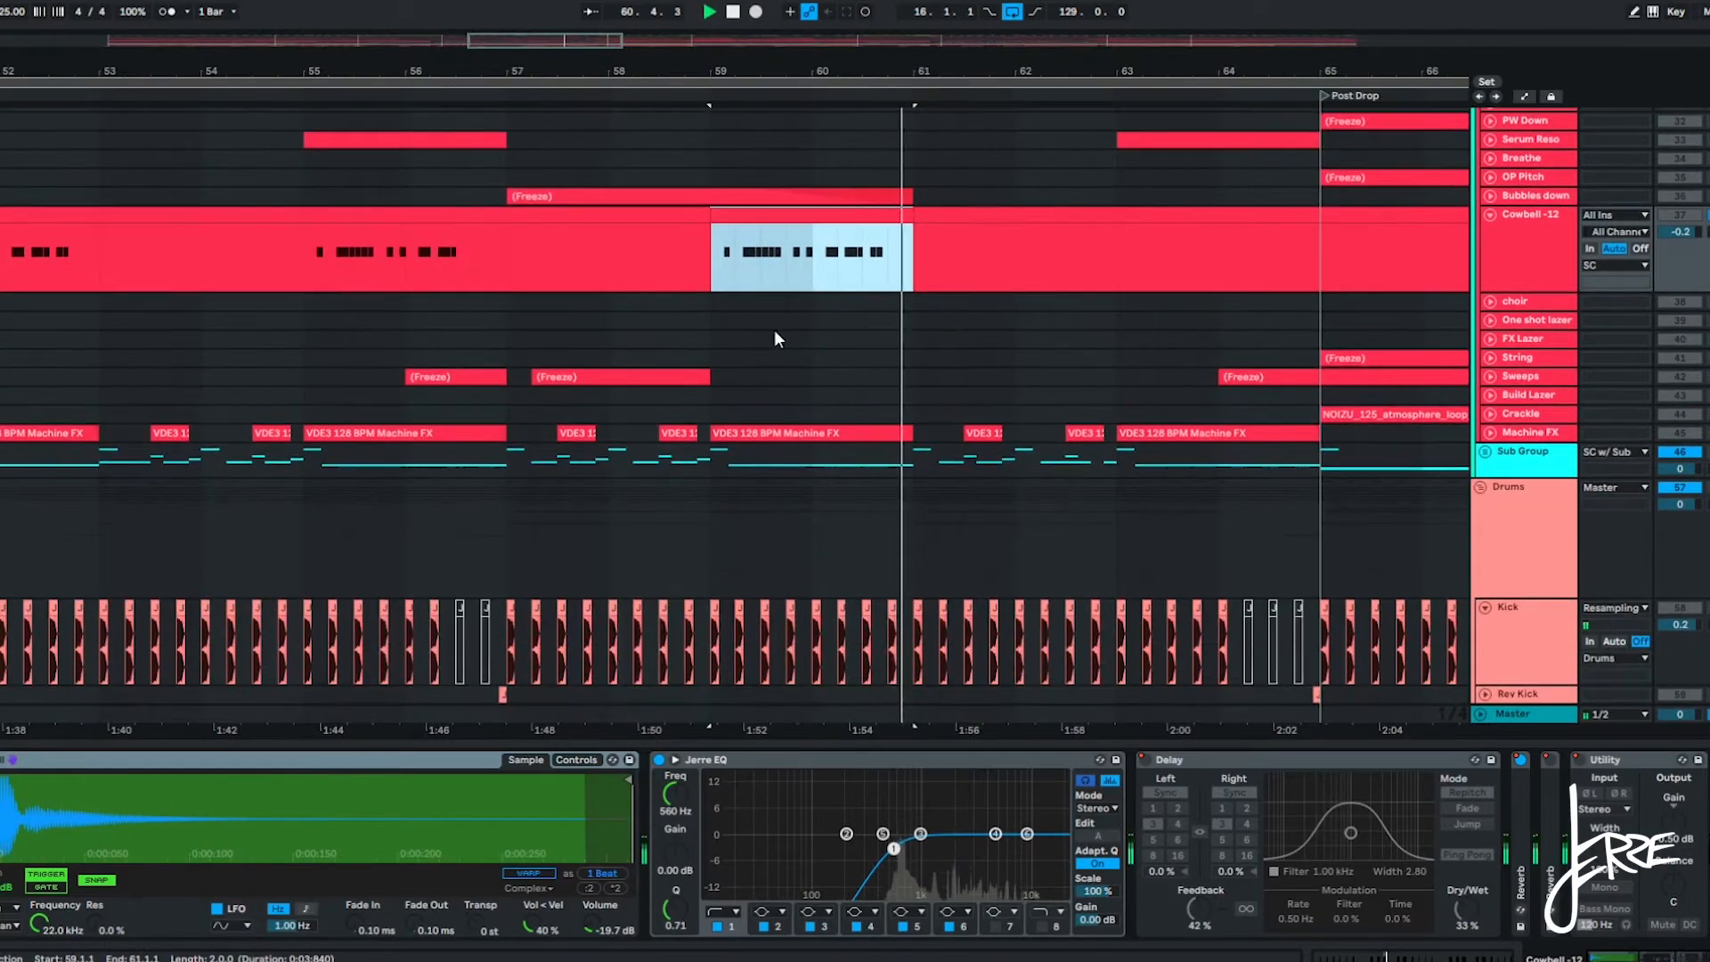
pyautogui.scroll(-3, 773, 333)
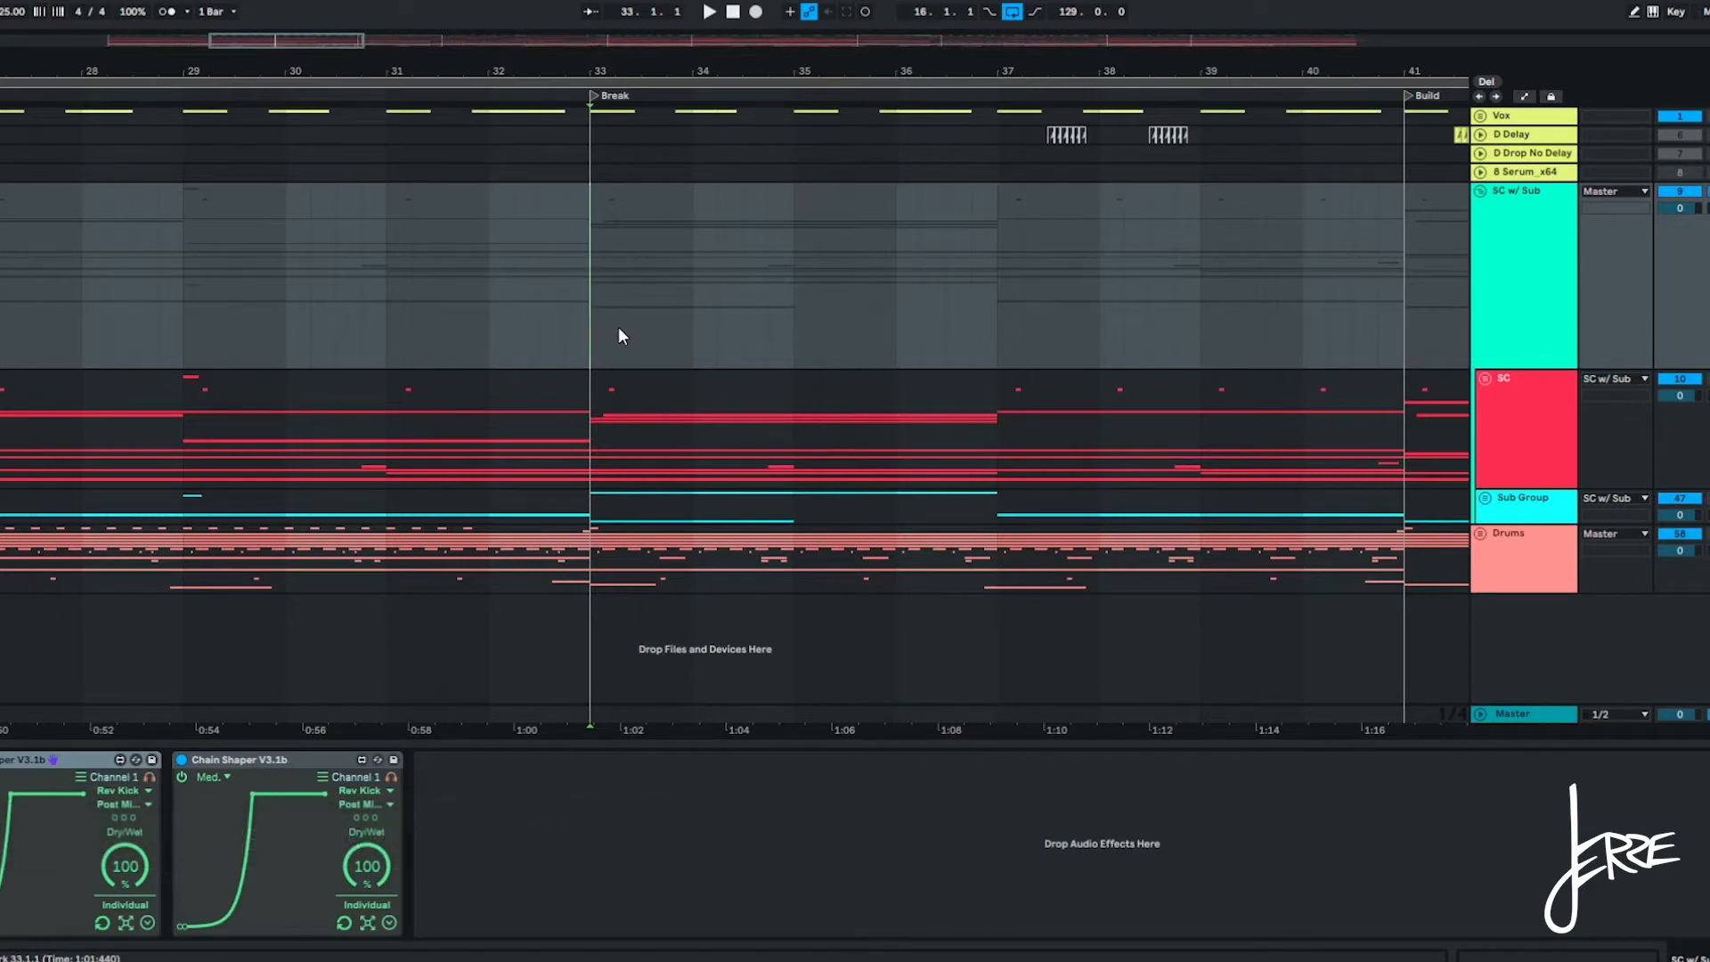
# Play the track from the Break at bar 33, and unfold the SC group to examine its tracks.
pyautogui.press('space')
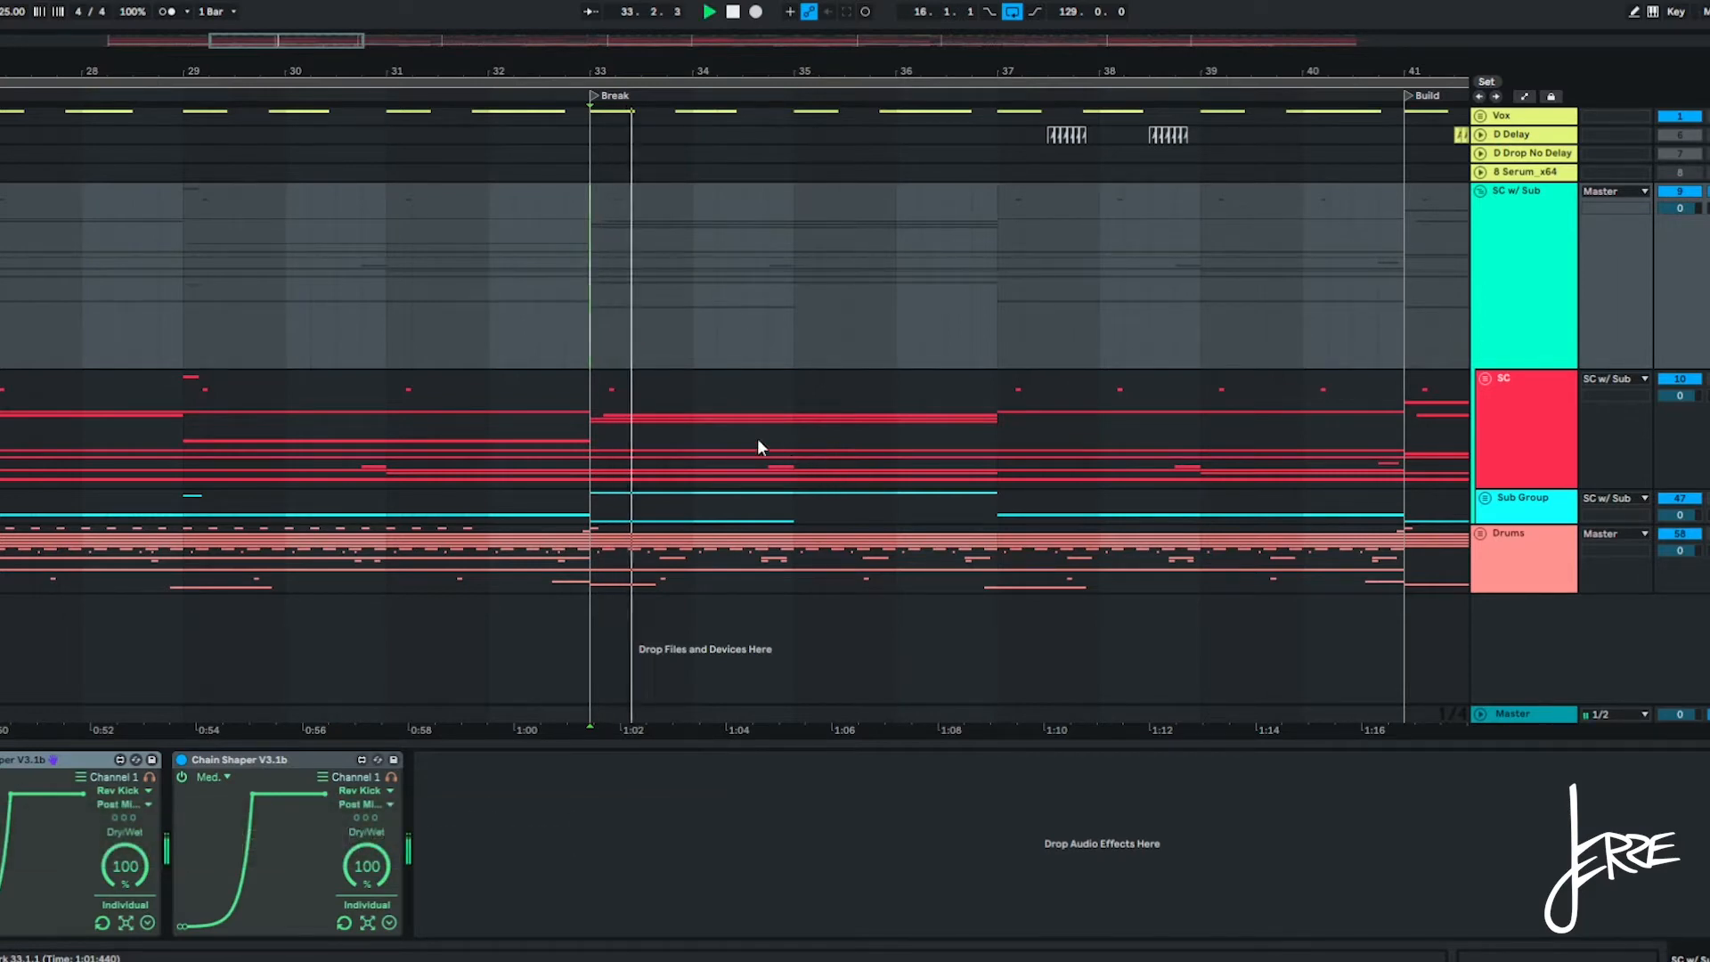
pyautogui.scroll(3, 757, 438)
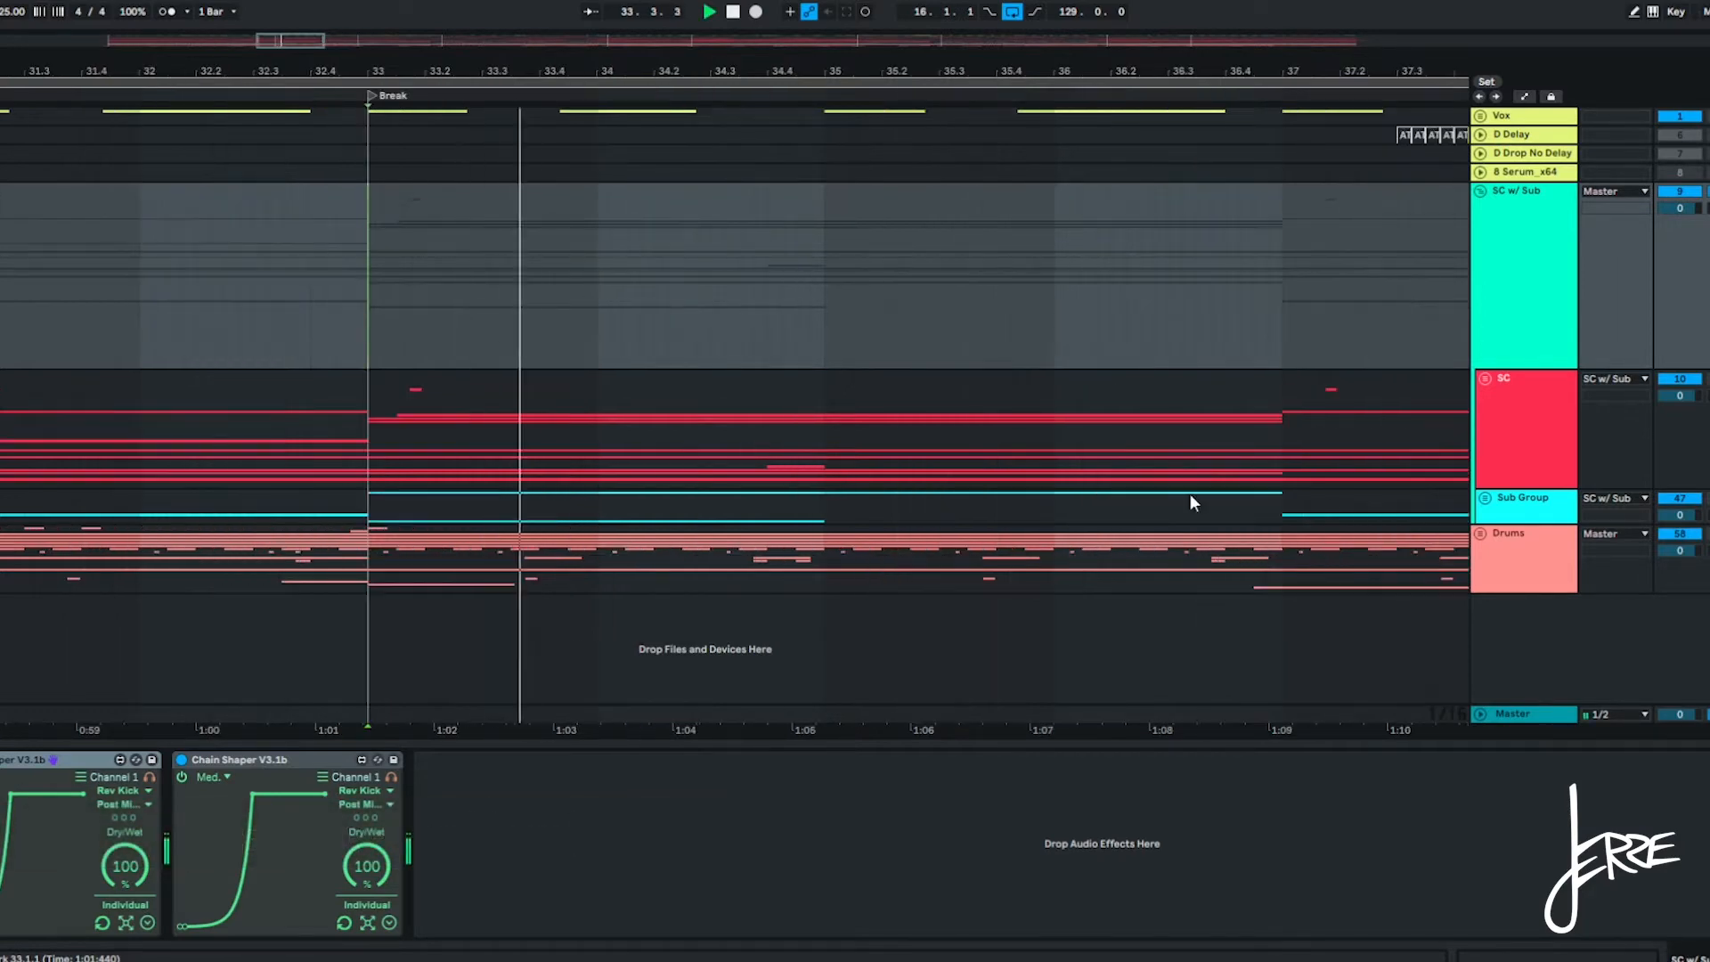
pyautogui.click(1484, 379)
pyautogui.scroll(-5, 1045, 479)
pyautogui.scroll(-3, 825, 436)
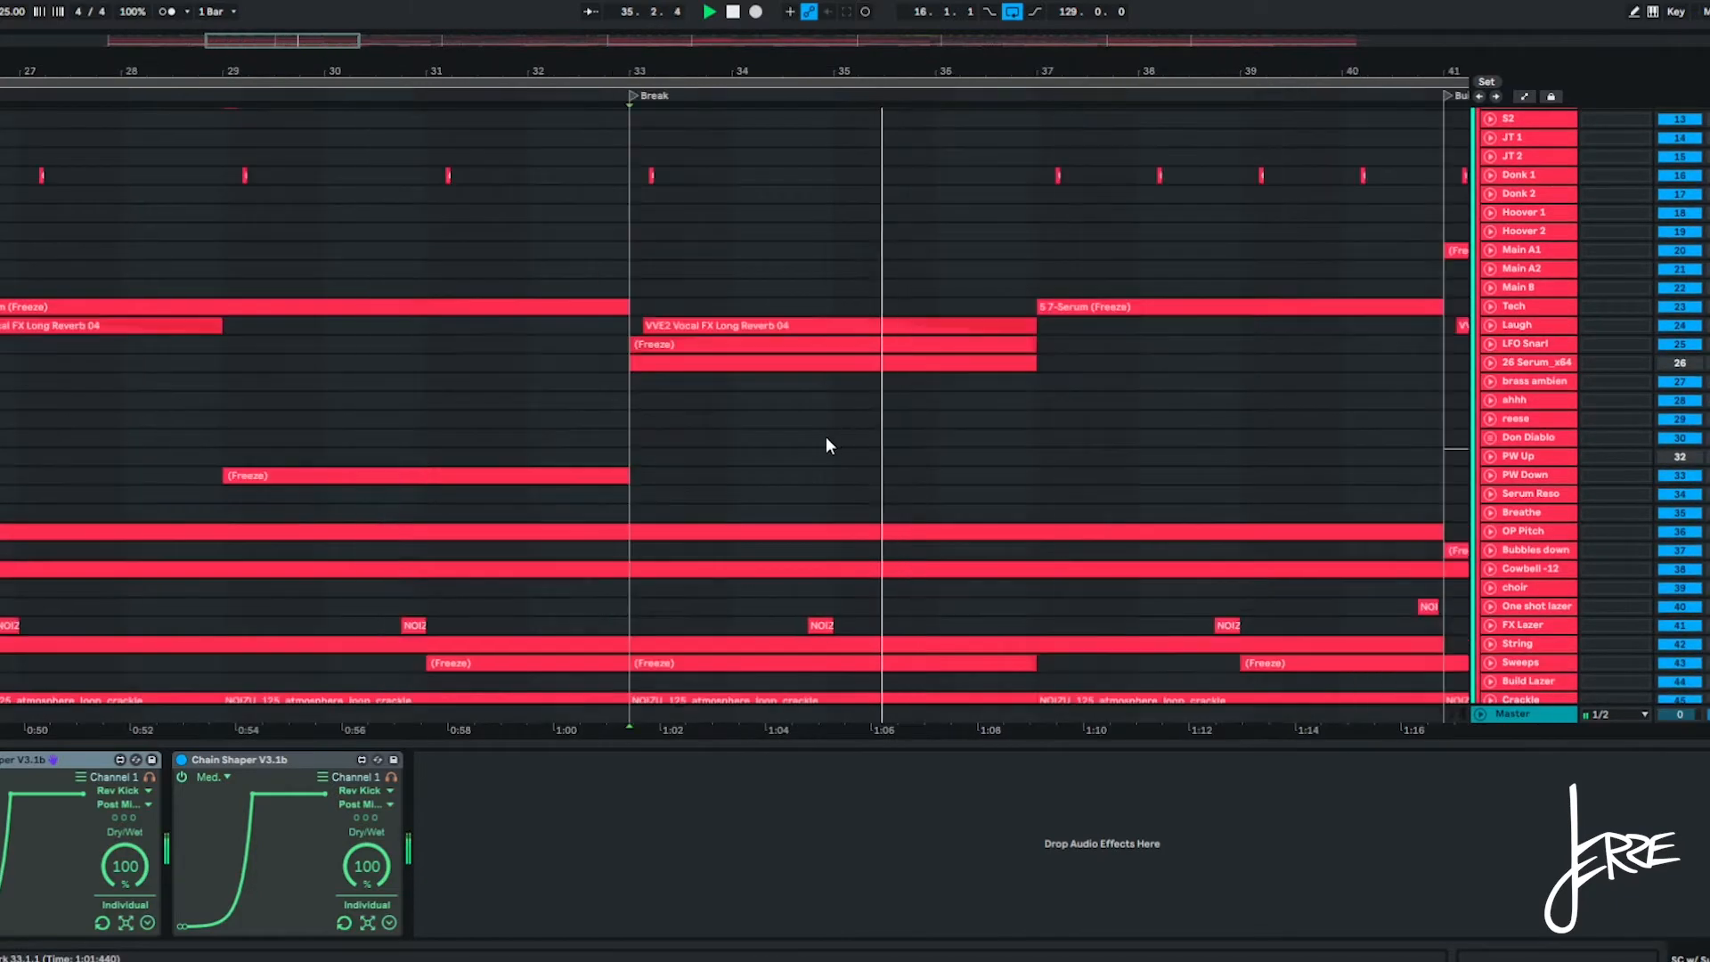
pyautogui.scroll(-3, 825, 446)
pyautogui.scroll(-2, 1103, 479)
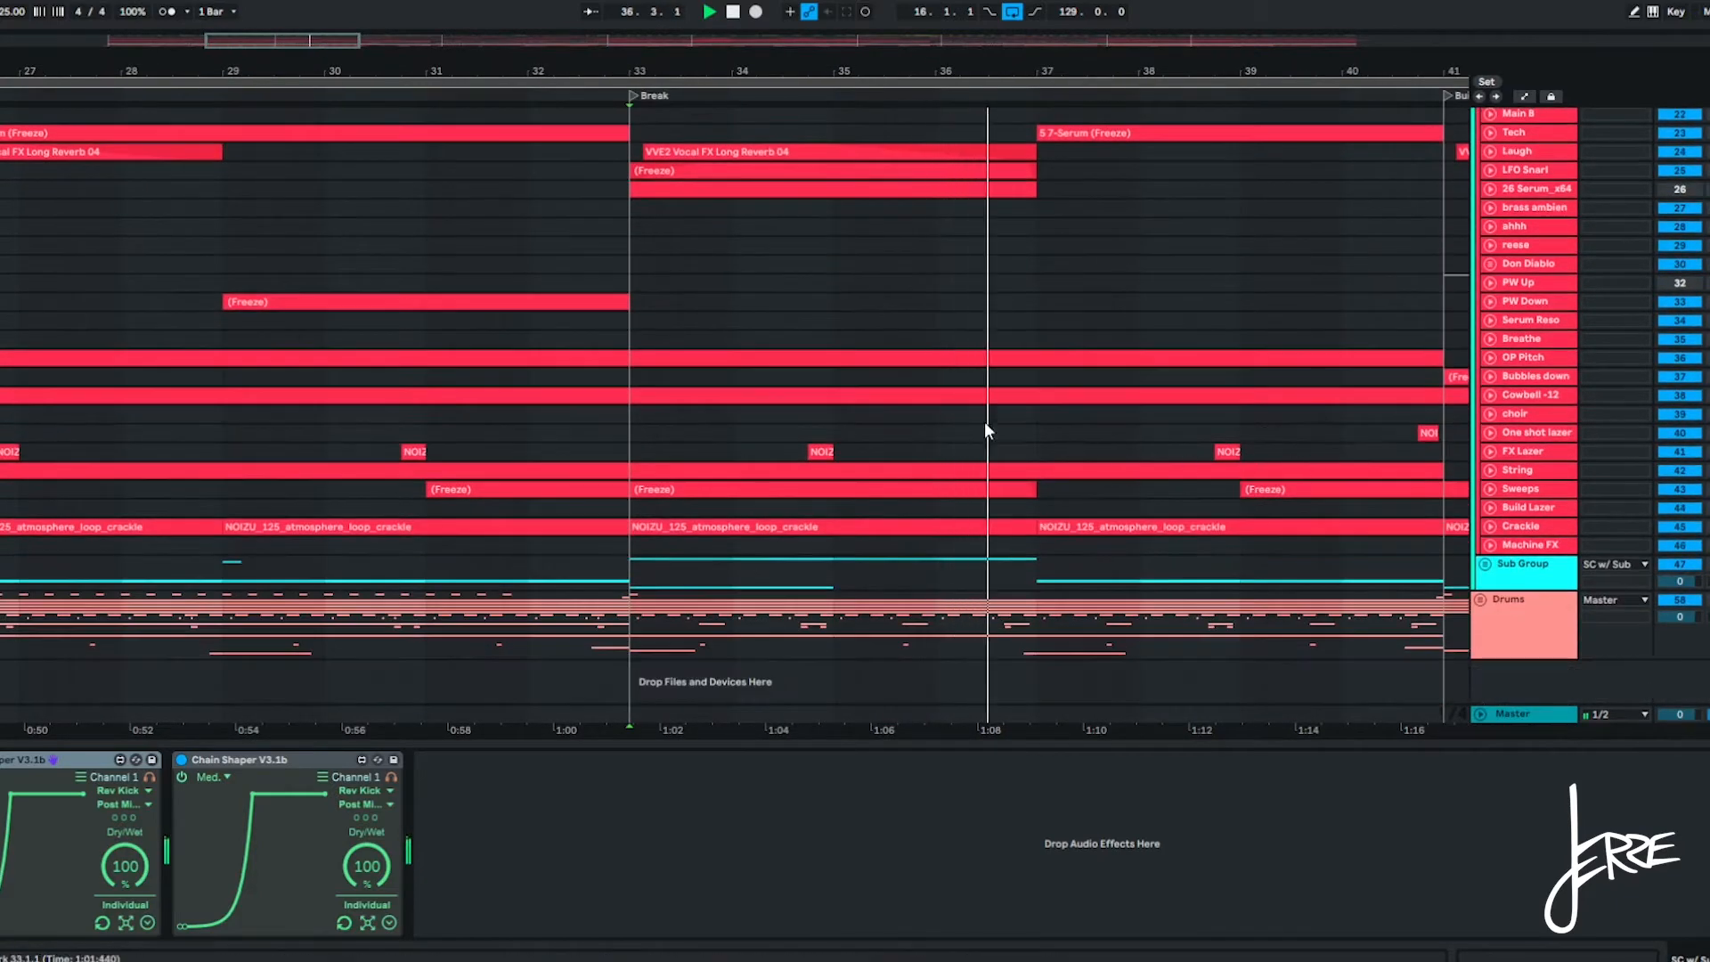
pyautogui.scroll(-3, 985, 431)
# Unfold the Sub Group and compare its clips with the SC tracks across the Break during playback.
pyautogui.click(1484, 565)
pyautogui.scroll(-3, 1247, 553)
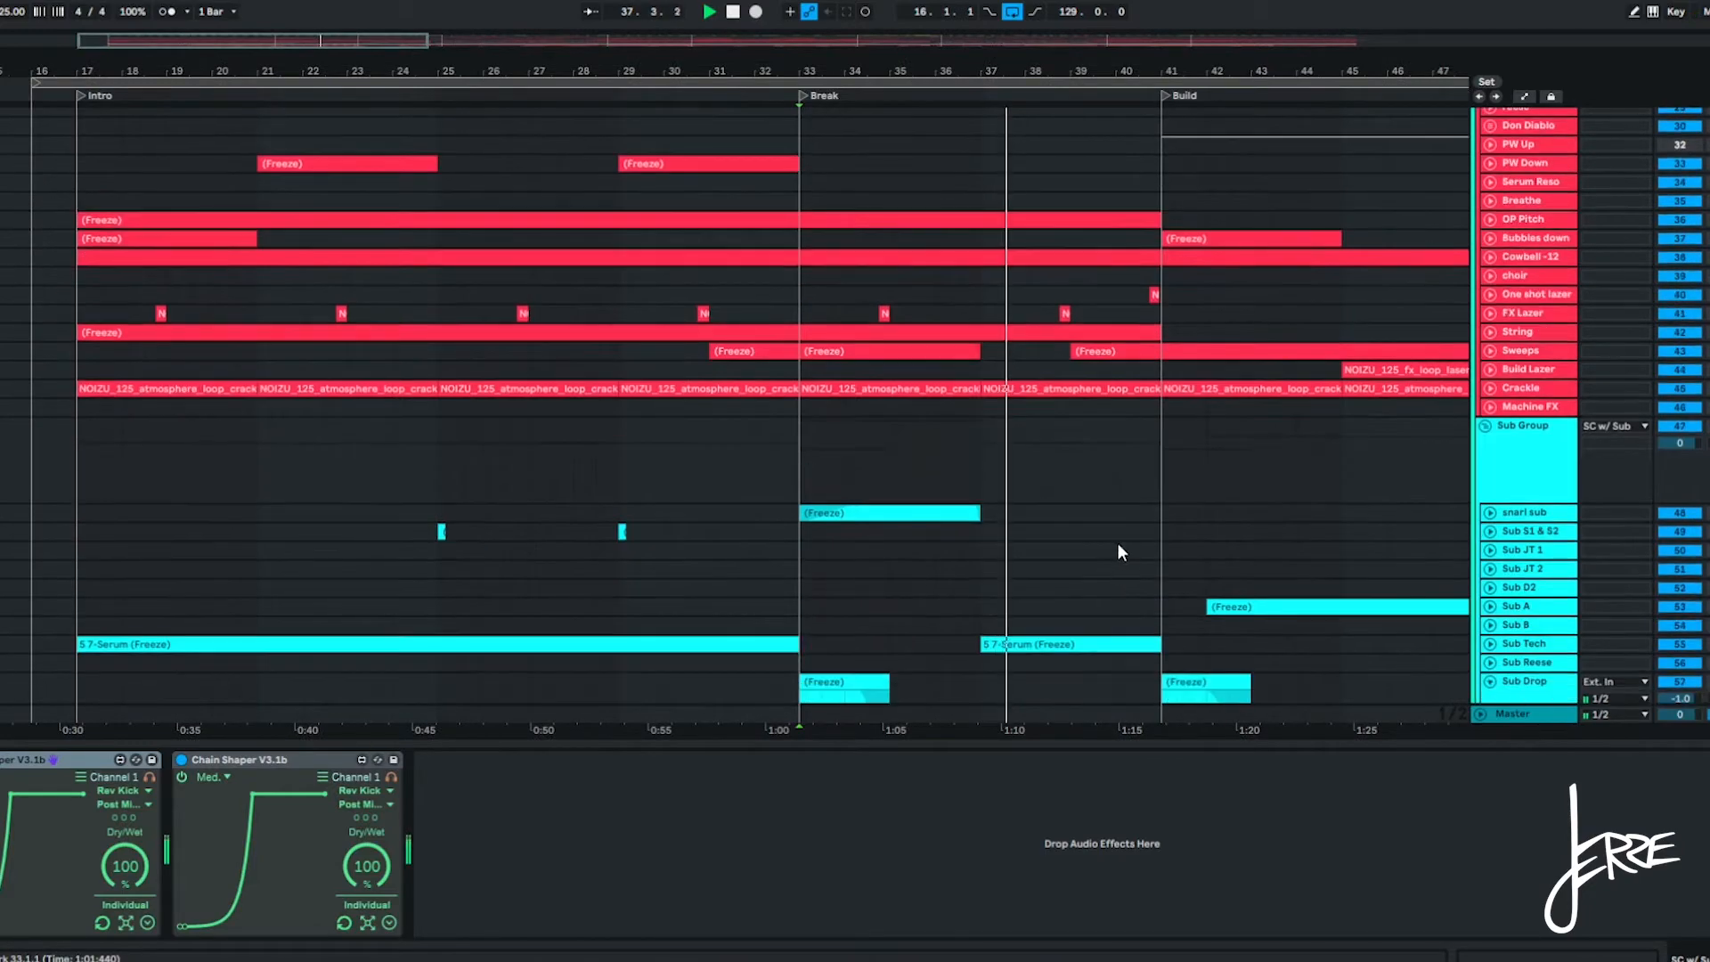
pyautogui.scroll(-3, 1124, 552)
pyautogui.scroll(3, 1114, 550)
pyautogui.scroll(5, 1103, 534)
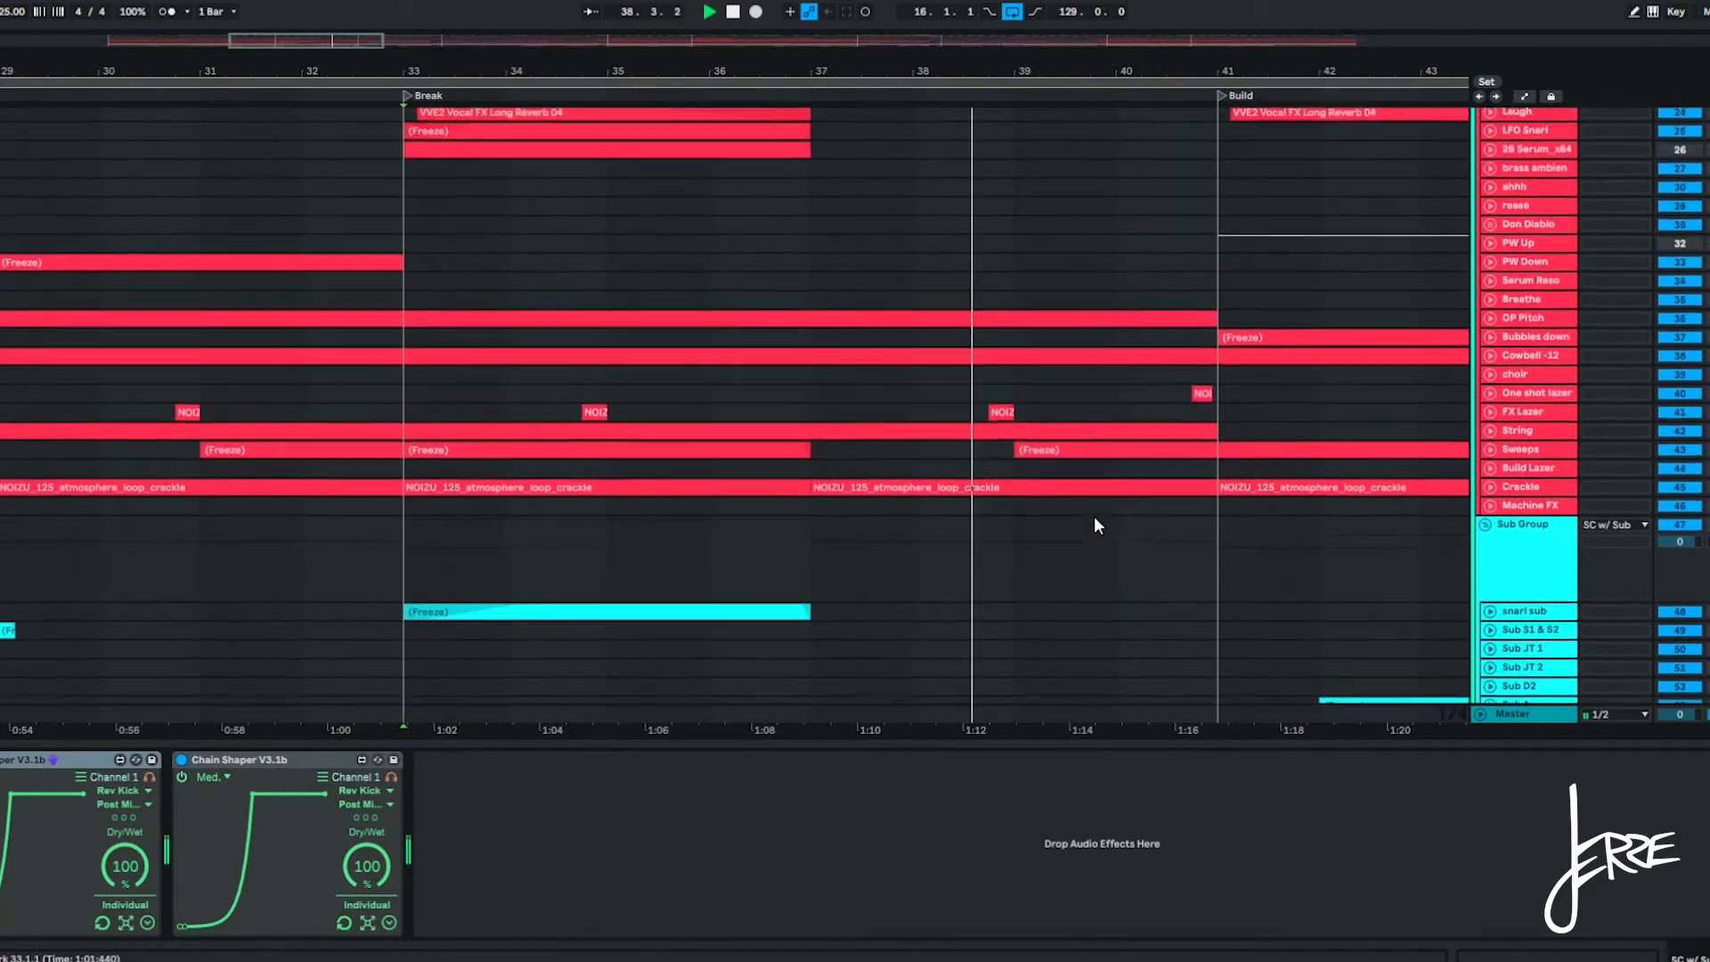
pyautogui.scroll(4, 1097, 524)
pyautogui.scroll(-3, 1090, 450)
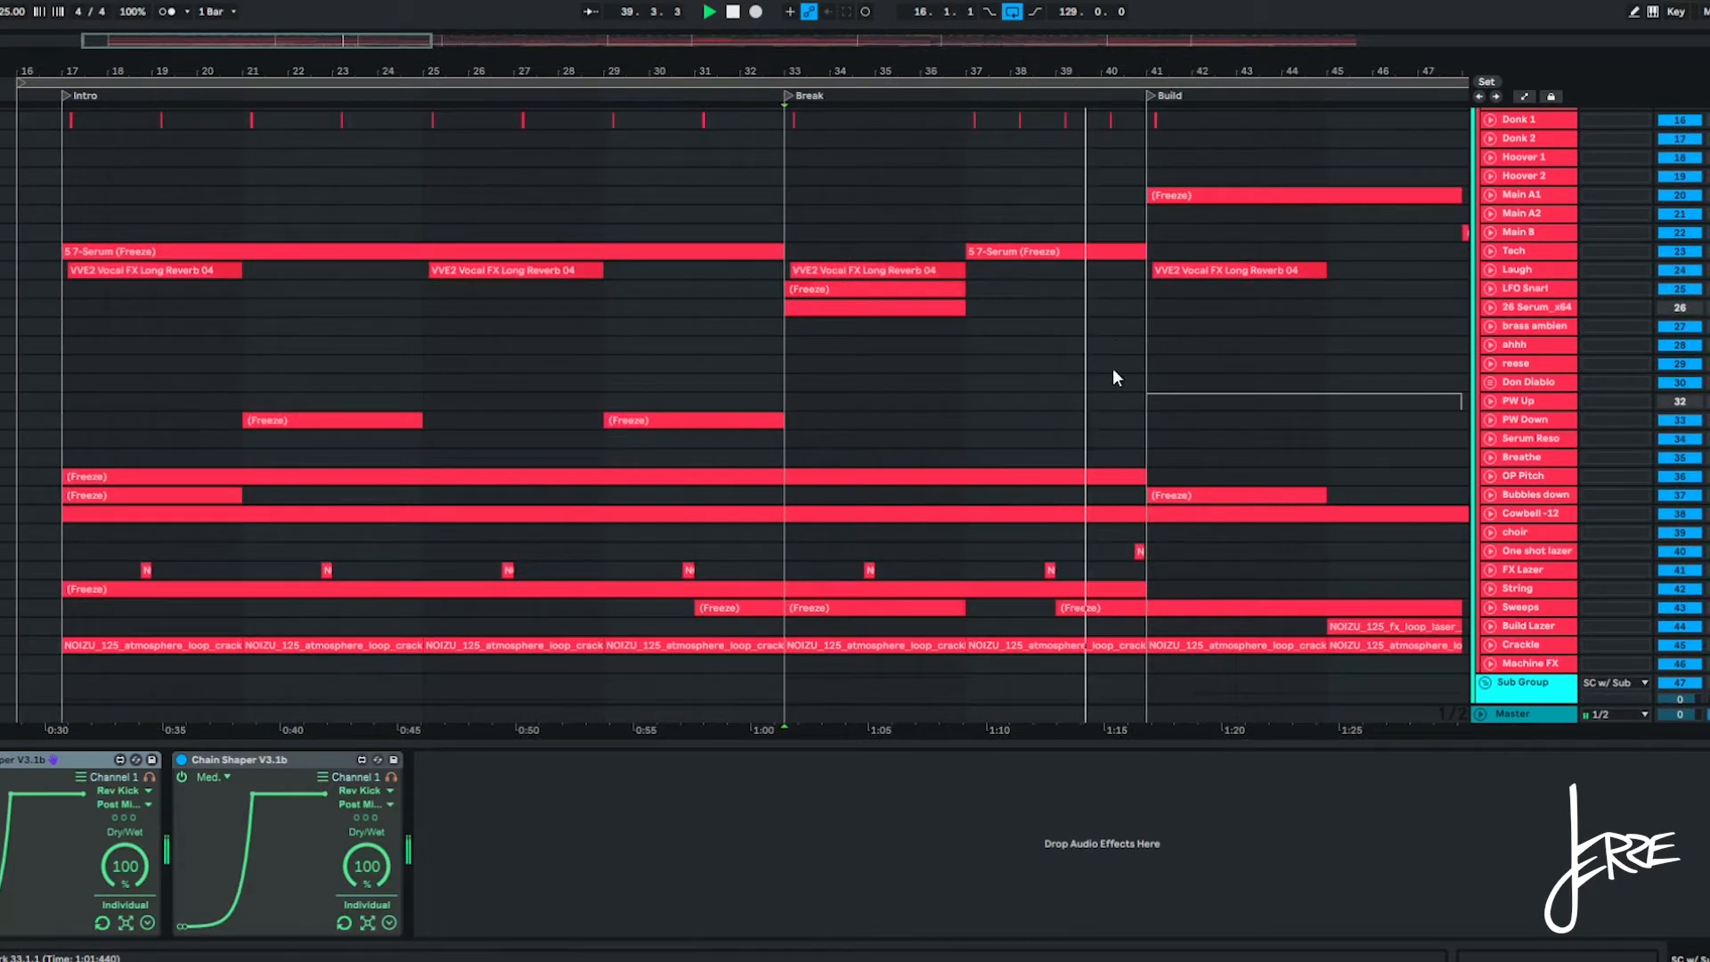
pyautogui.scroll(2, 1114, 339)
pyautogui.scroll(3, 1140, 333)
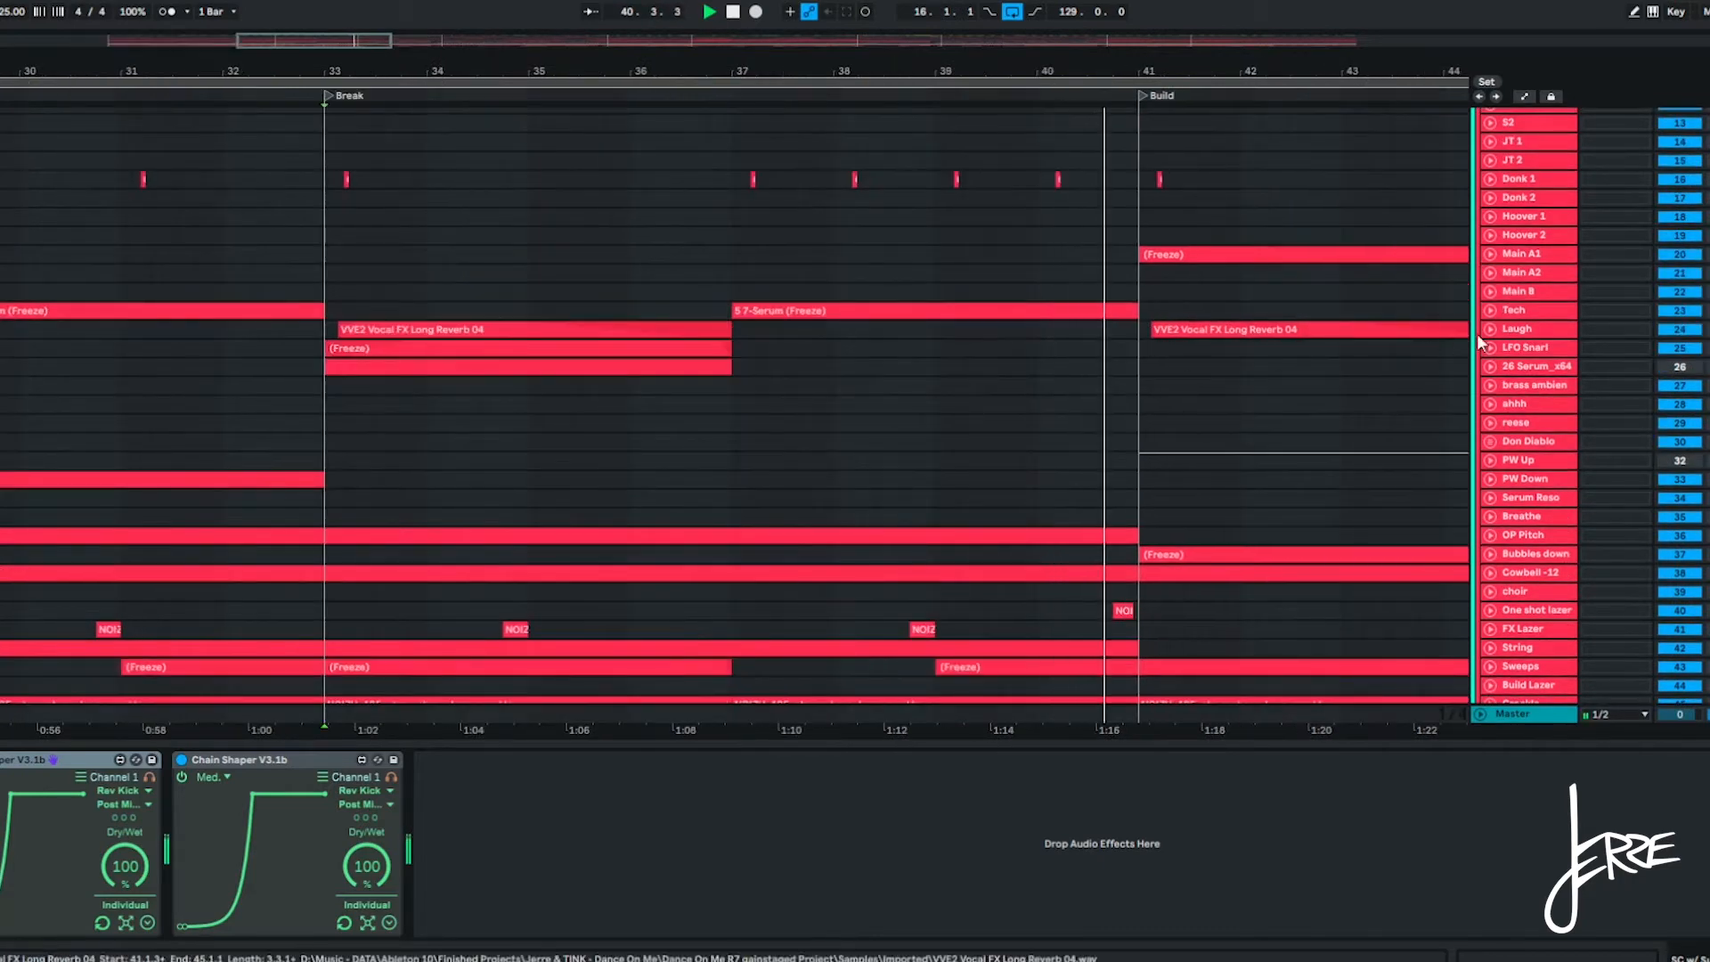
# Unfold the Tech track to show its waveform, and stop playback at the Build.
pyautogui.click(1490, 310)
pyautogui.press('space')
pyautogui.scroll(-3, 703, 470)
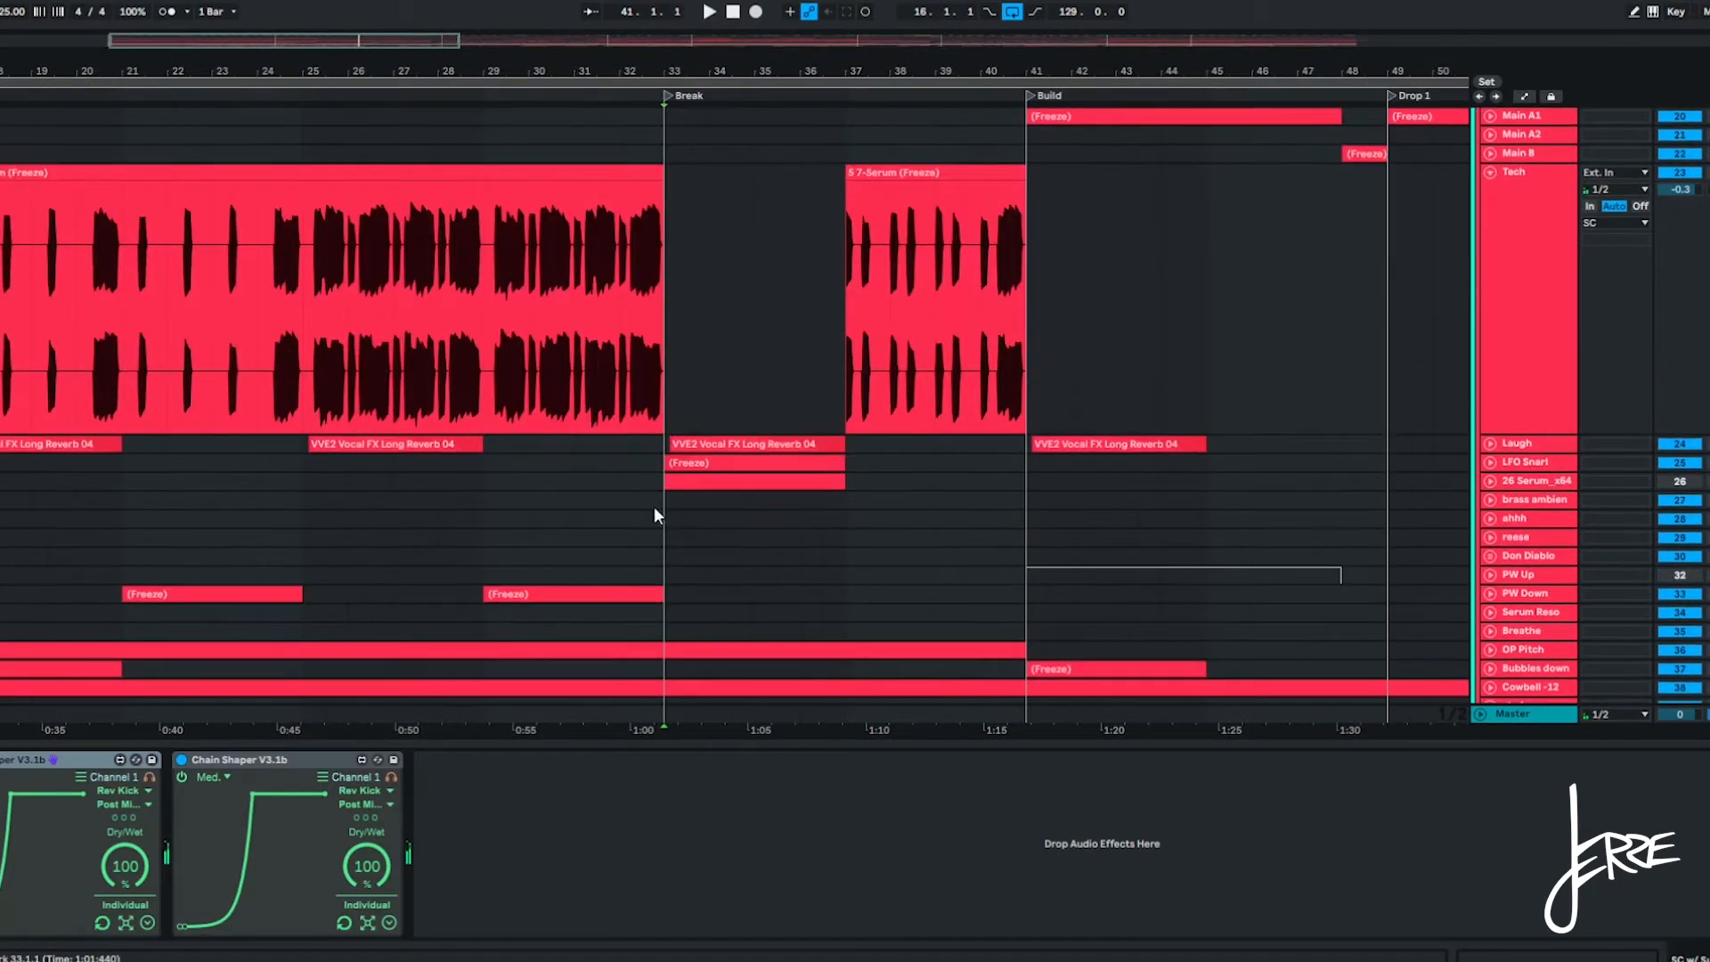
# Select the LFO Snarl clip in the Break, show its device chain and unfold the track to view the waveform.
pyautogui.click(1523, 463)
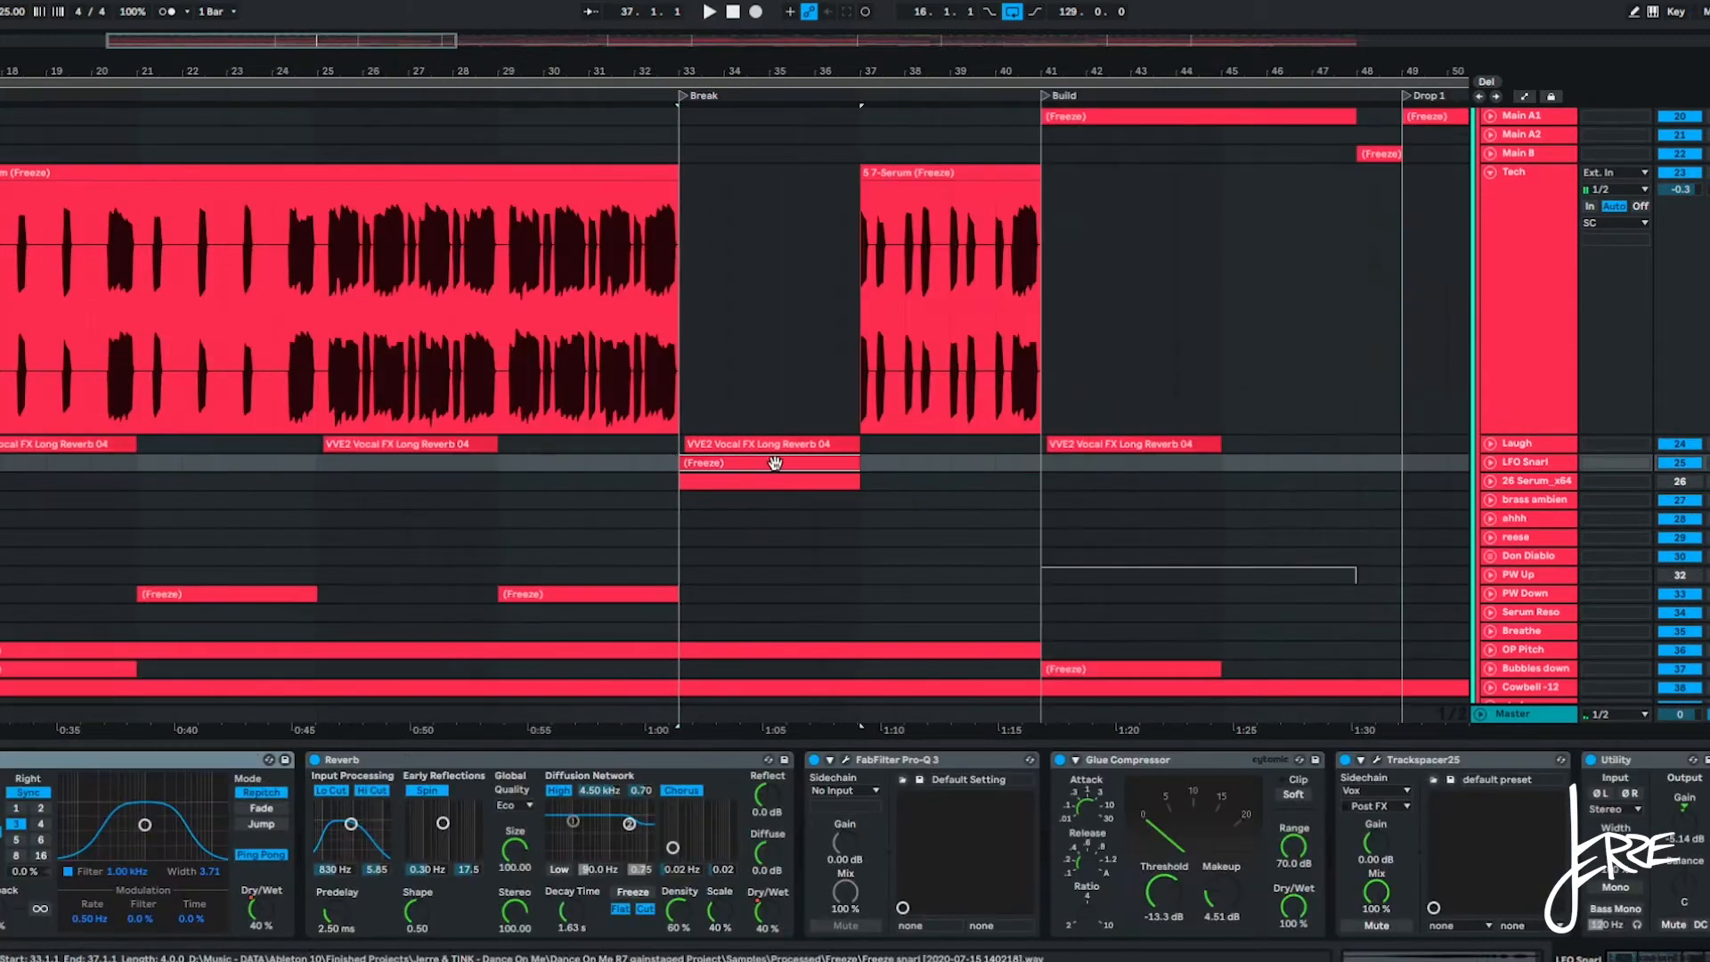
pyautogui.click(1519, 460)
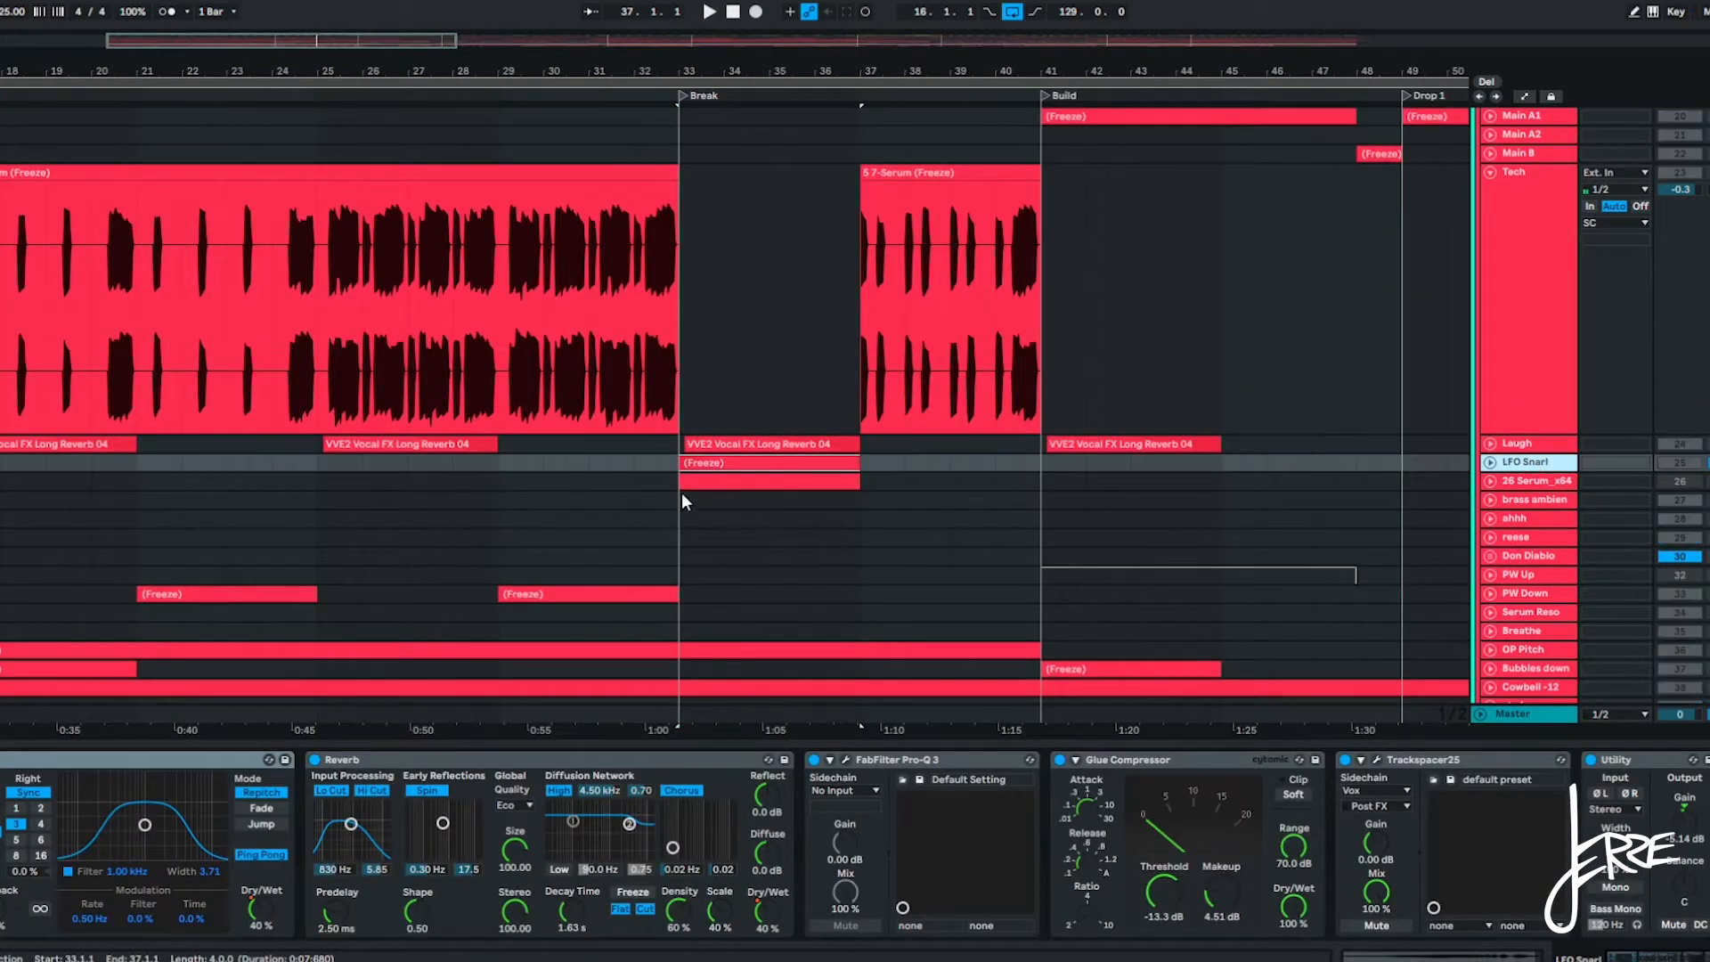
pyautogui.scroll(3, 682, 494)
pyautogui.click(1490, 462)
pyautogui.scroll(-5, 960, 520)
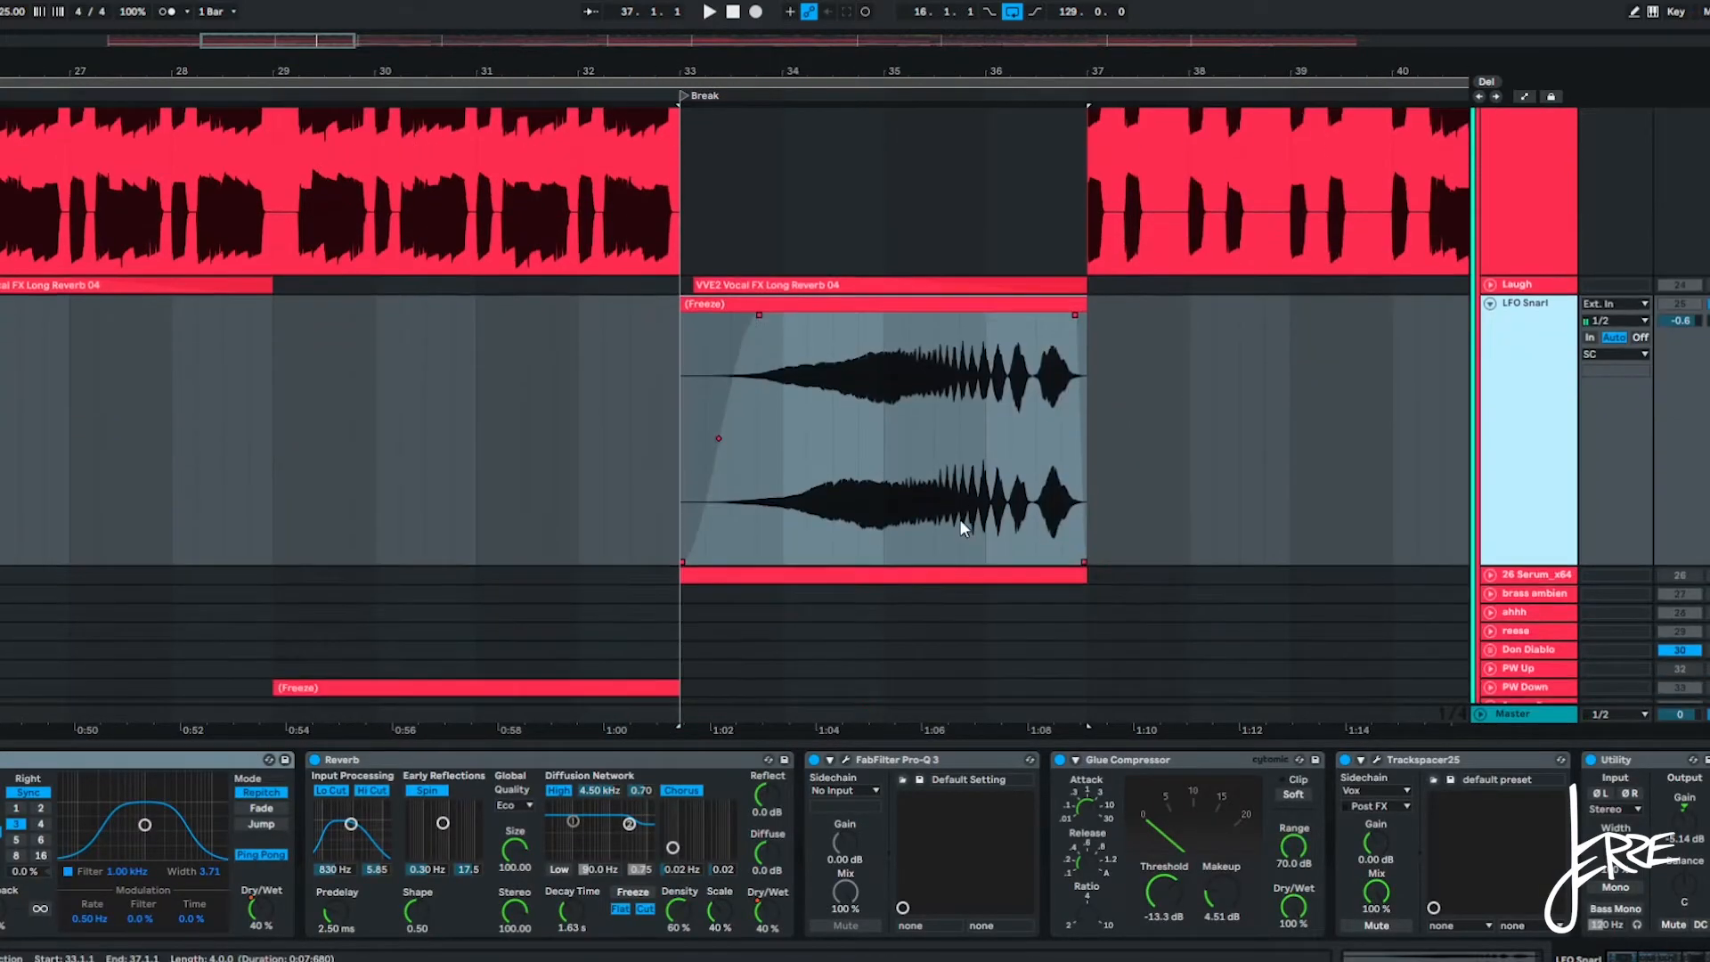
# Audition the LFO Snarl clip from bar 34 to the end of the clip, and stop playback.
pyautogui.click(799, 410)
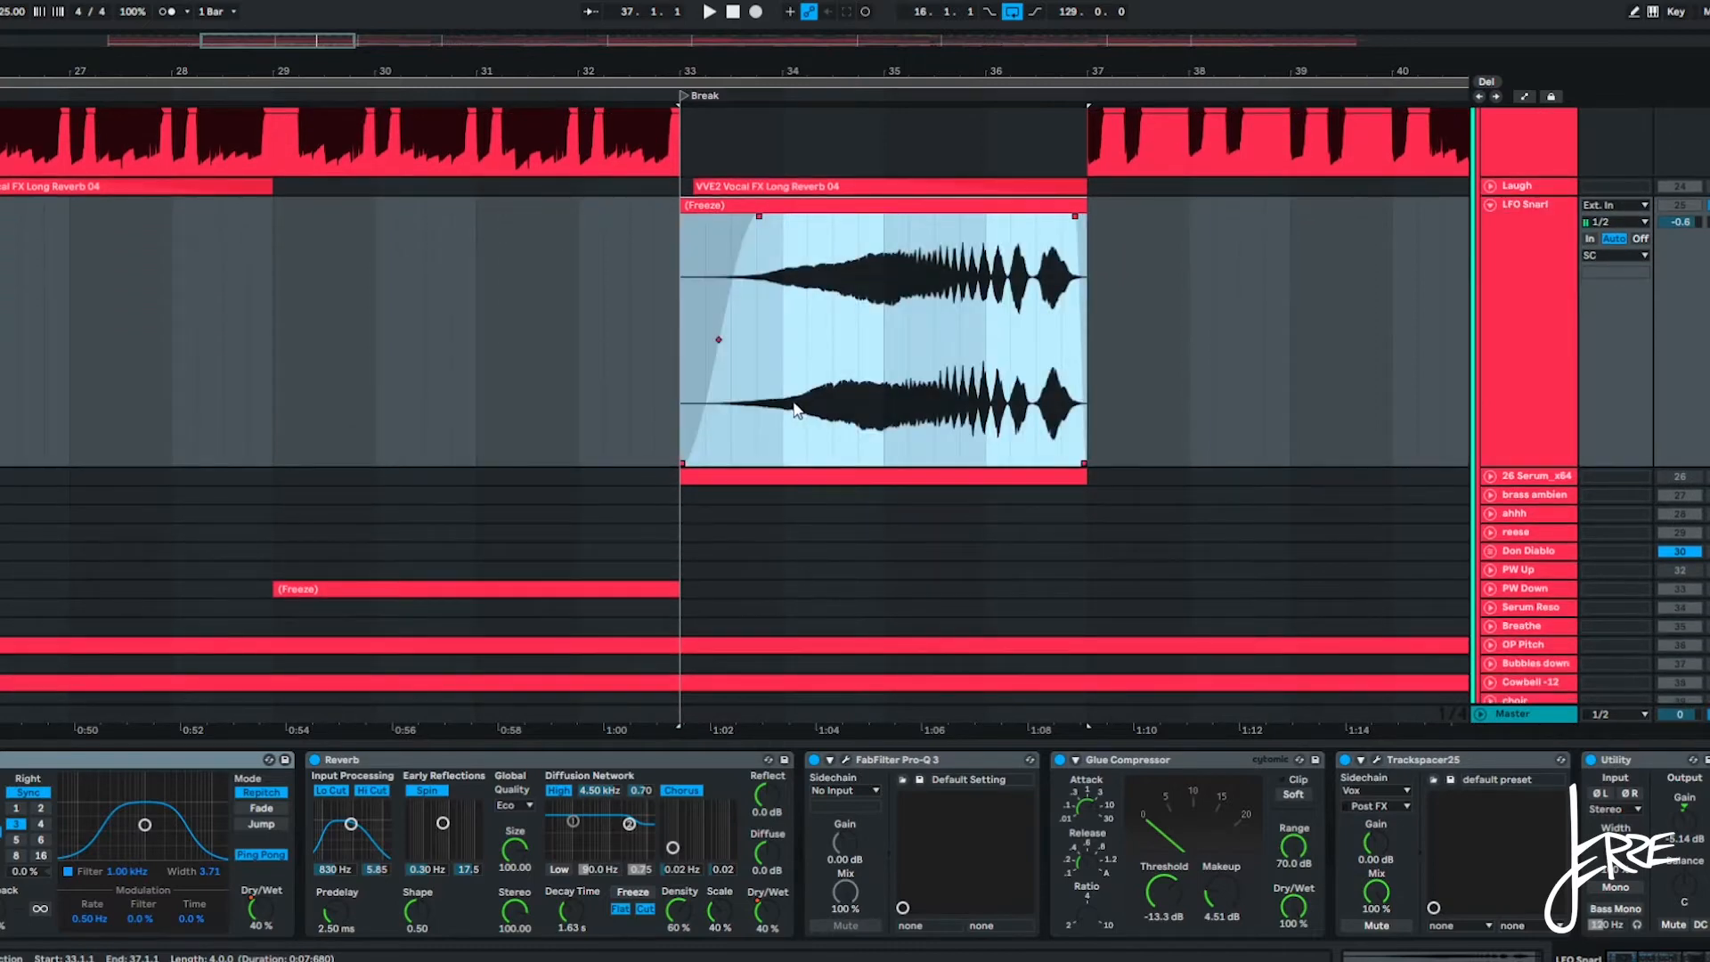
pyautogui.click(795, 409)
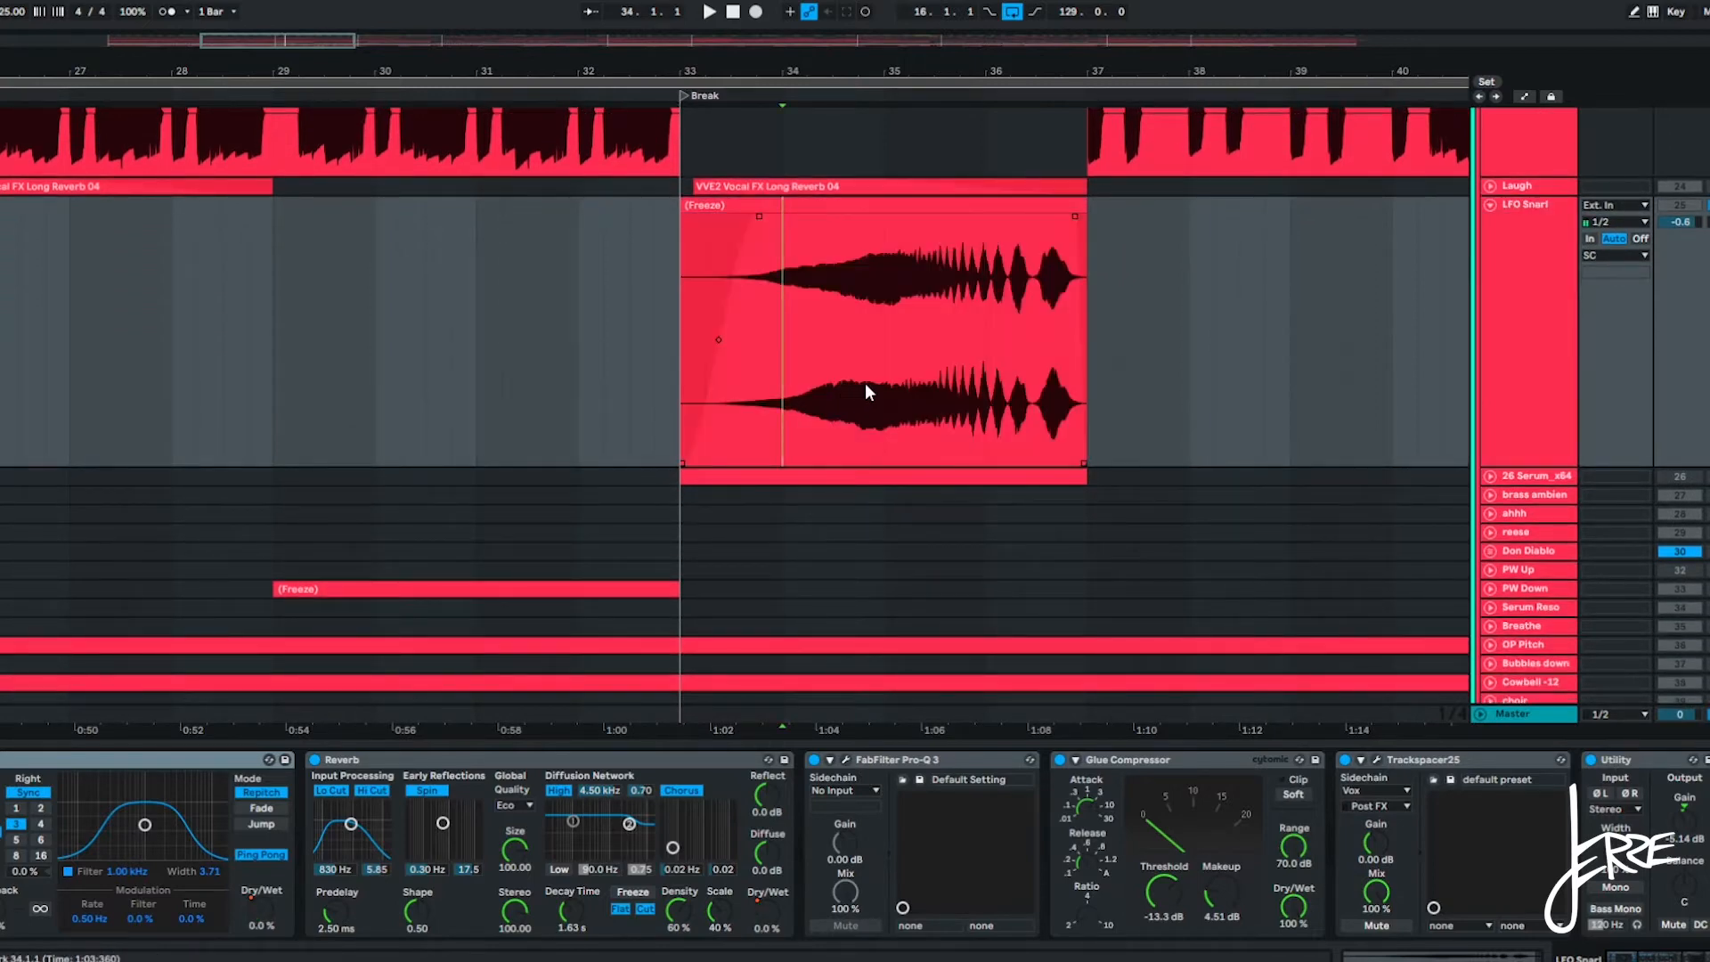
pyautogui.press('space')
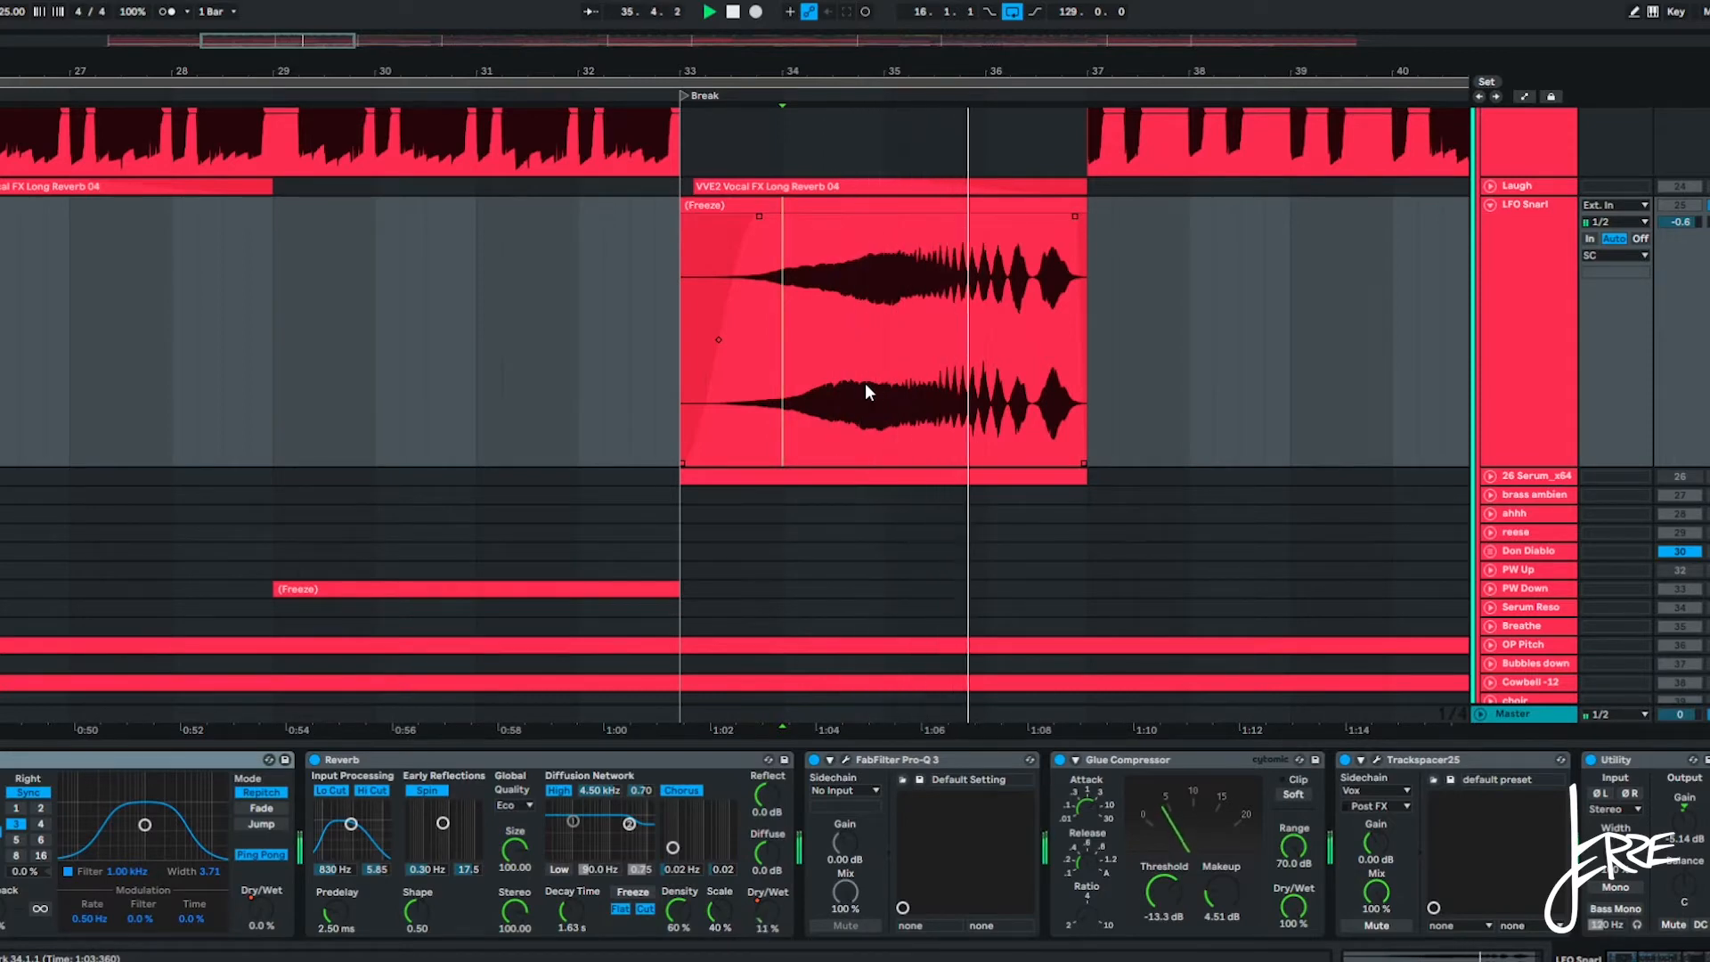
pyautogui.keyDown('ctrl'); pyautogui.scroll(2, 971, 396); pyautogui.keyUp('ctrl')
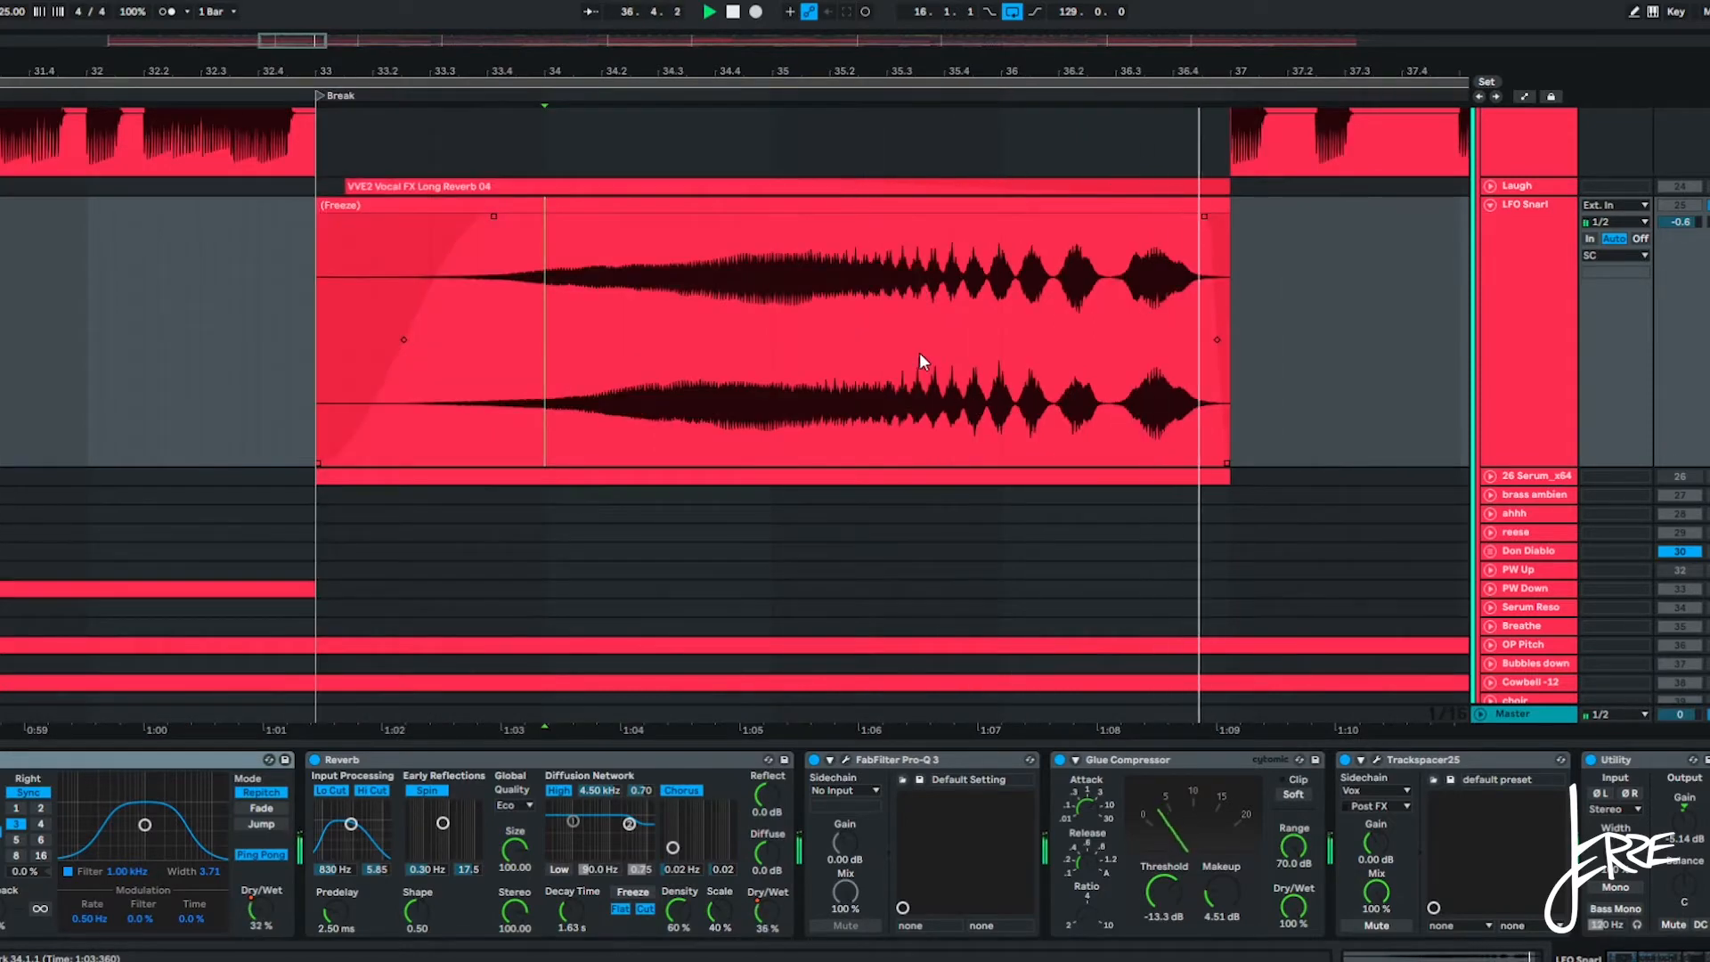
pyautogui.press('space')
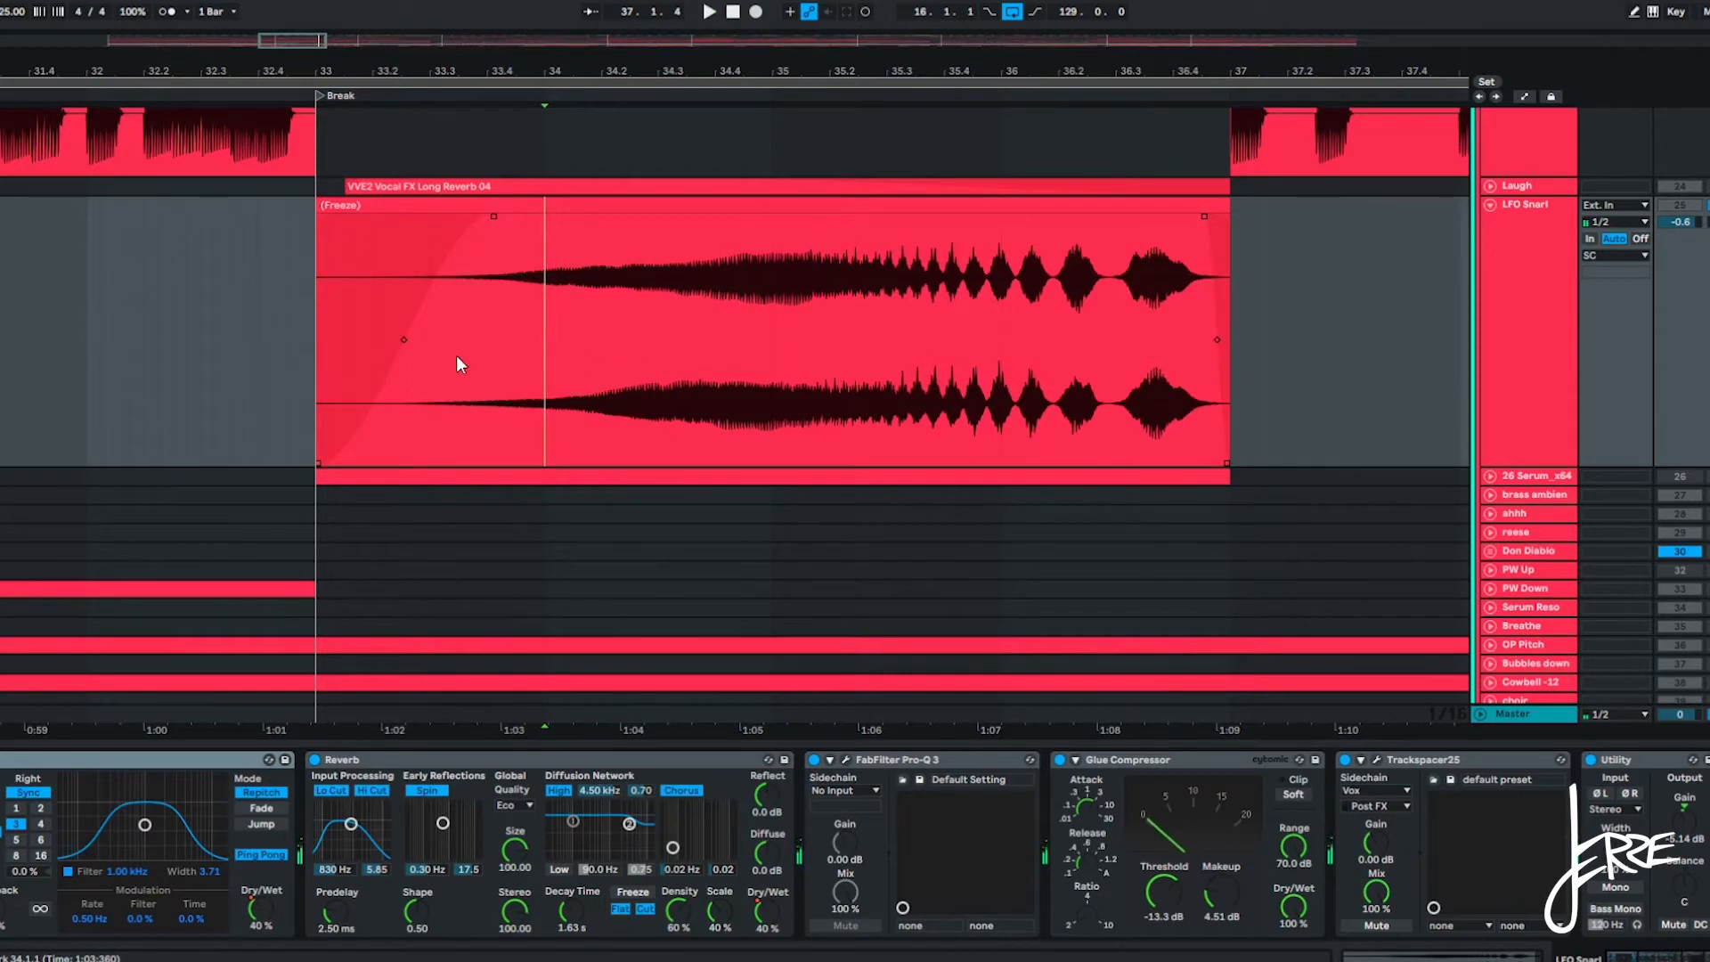
# Examine the LFO Snarl waveform at bars 34.4, 35 and 36, and select its pulsing part from shortly after bar 35 to the clip's end.
pyautogui.moveTo(299, 317); pyautogui.dragTo(757, 309)
pyautogui.click(766, 308)
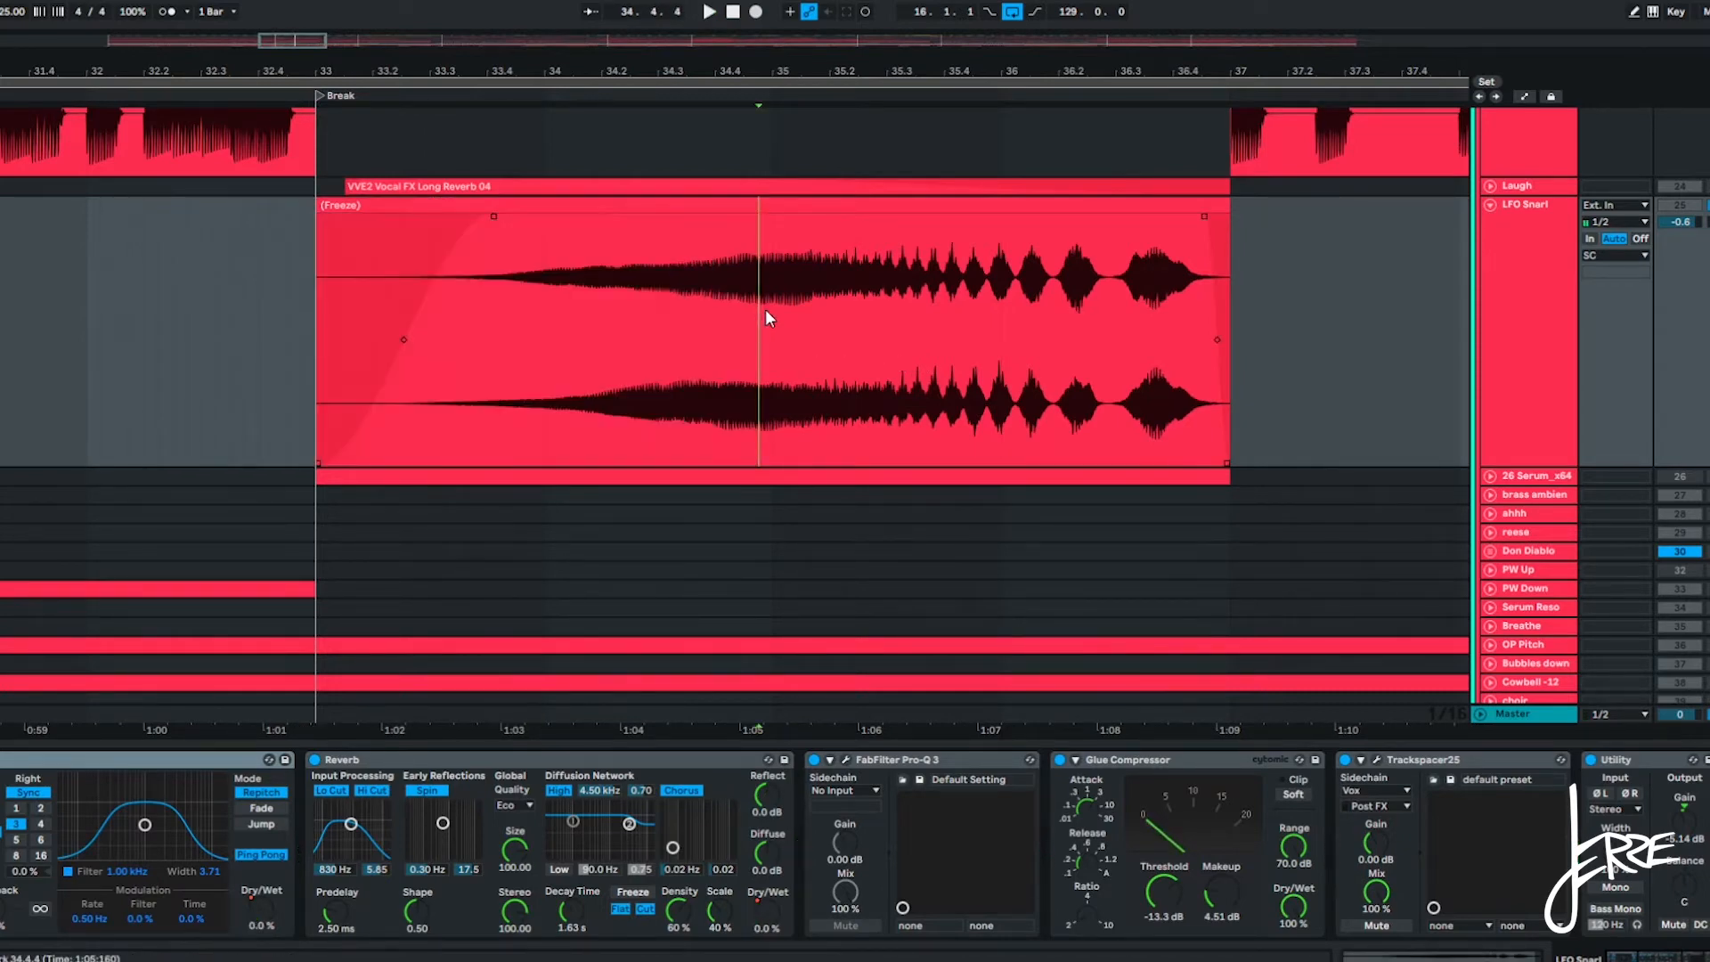
pyautogui.click(773, 307)
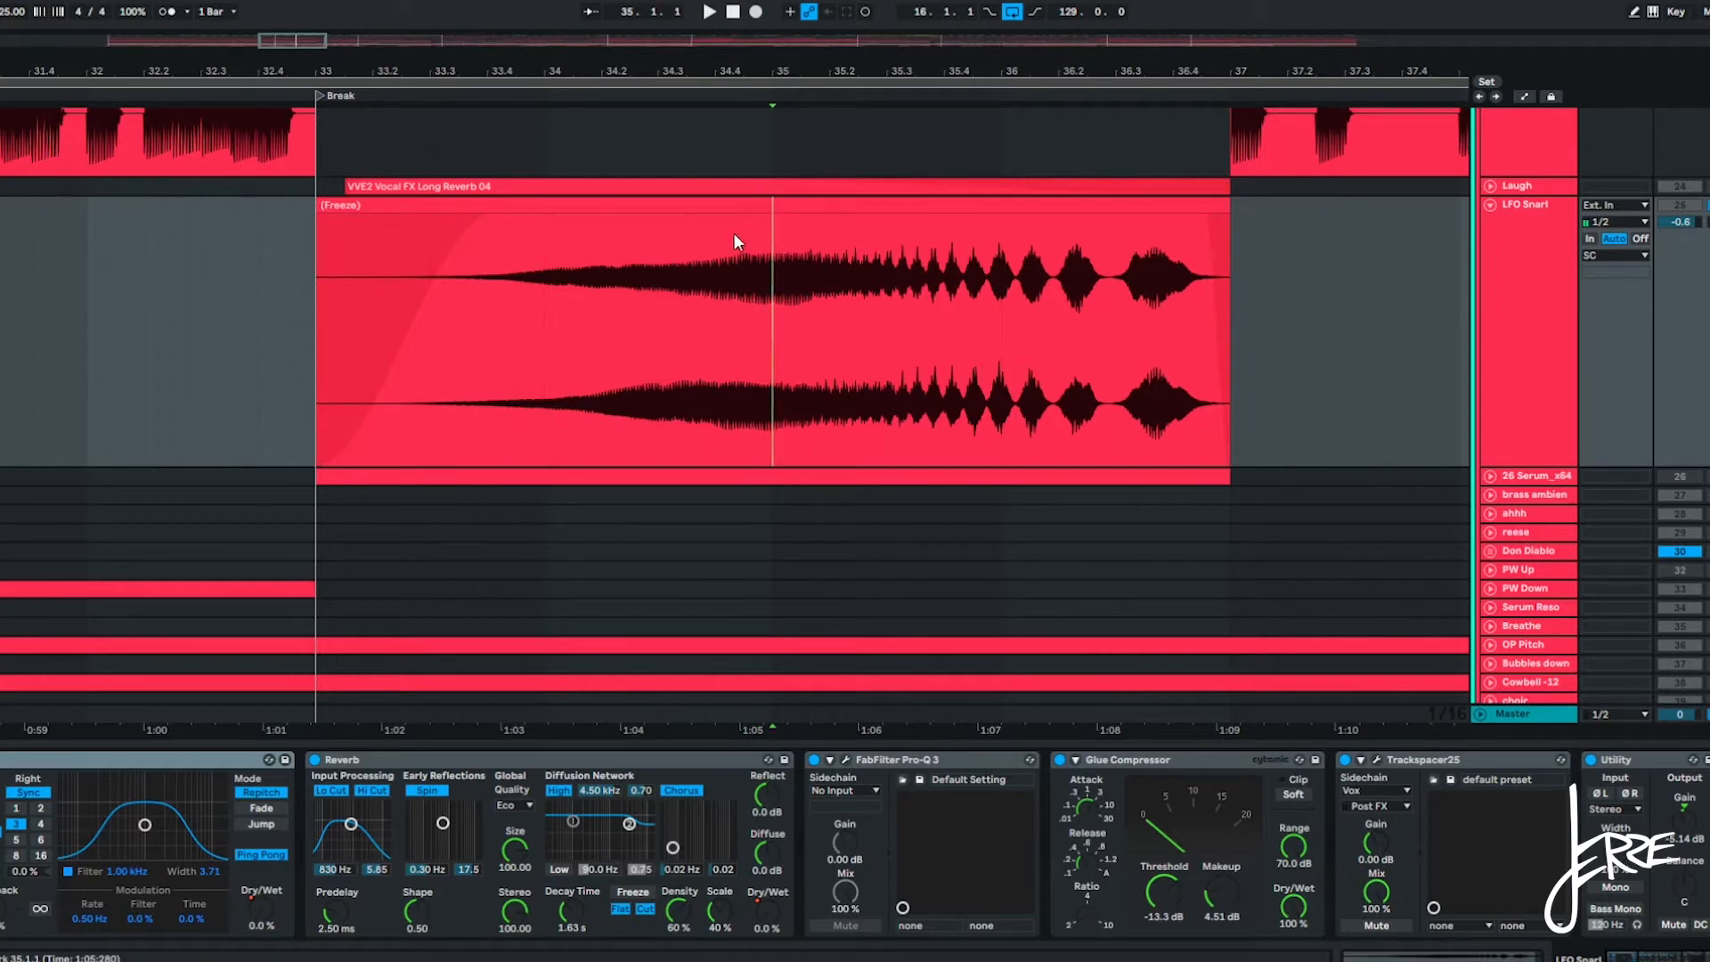
pyautogui.moveTo(772, 310); pyautogui.dragTo(1001, 311)
pyautogui.click(1001, 311)
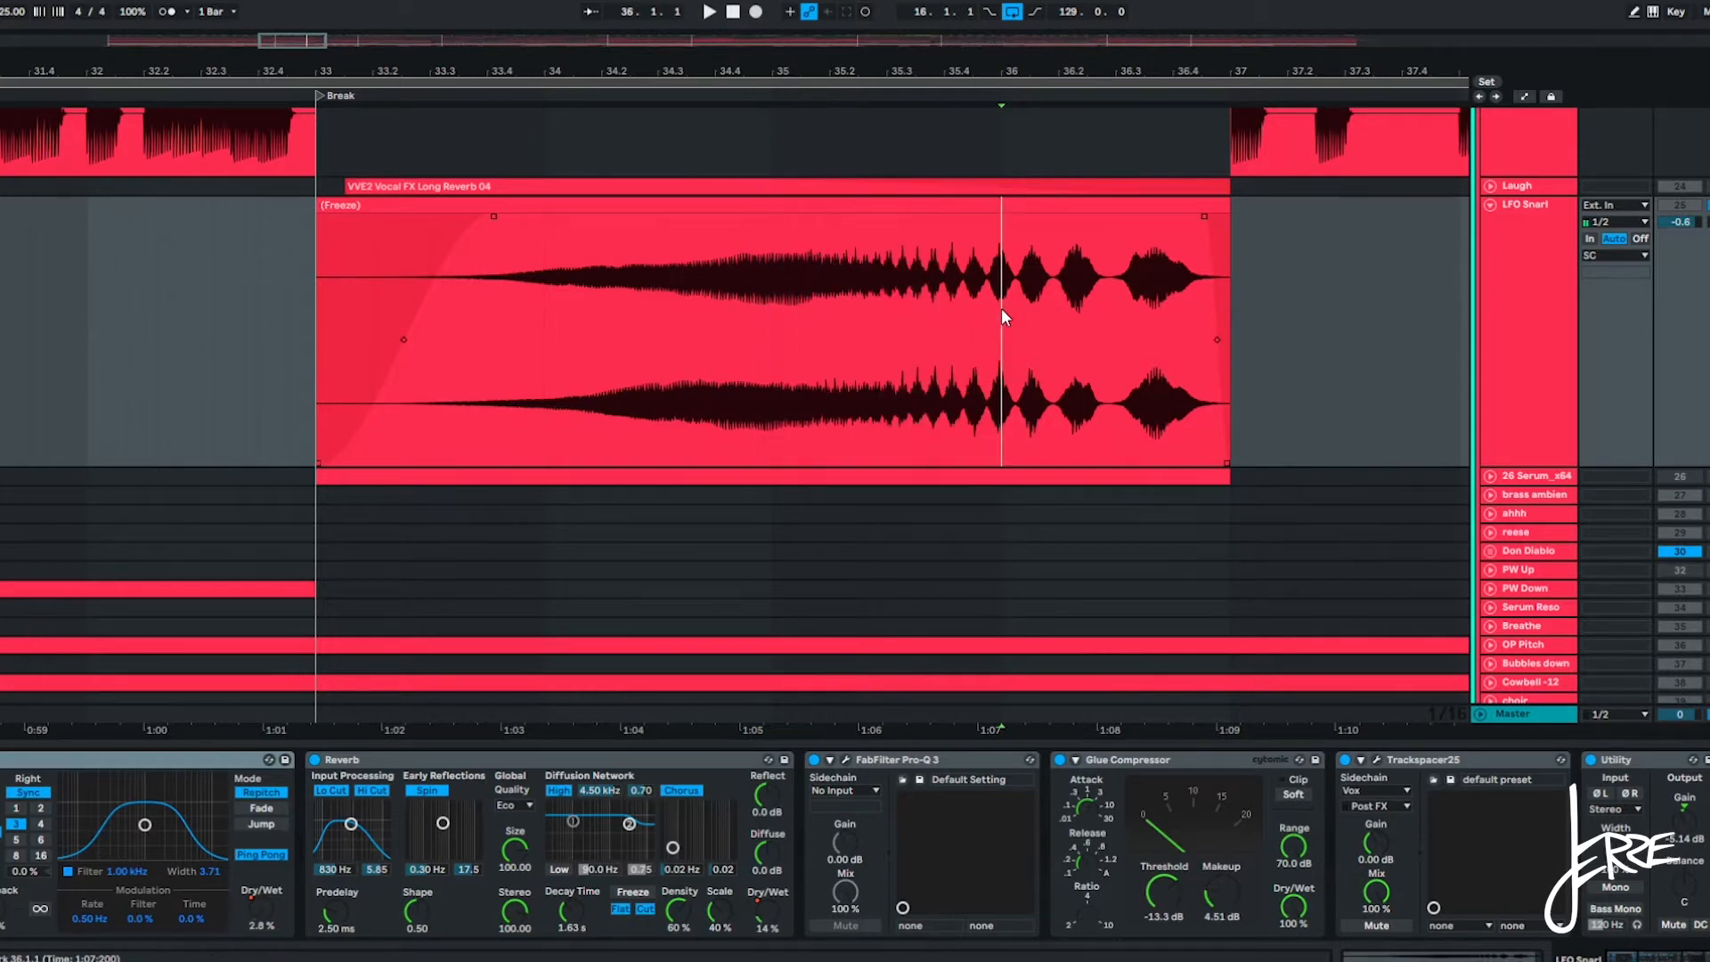
pyautogui.moveTo(818, 308); pyautogui.dragTo(1227, 306)
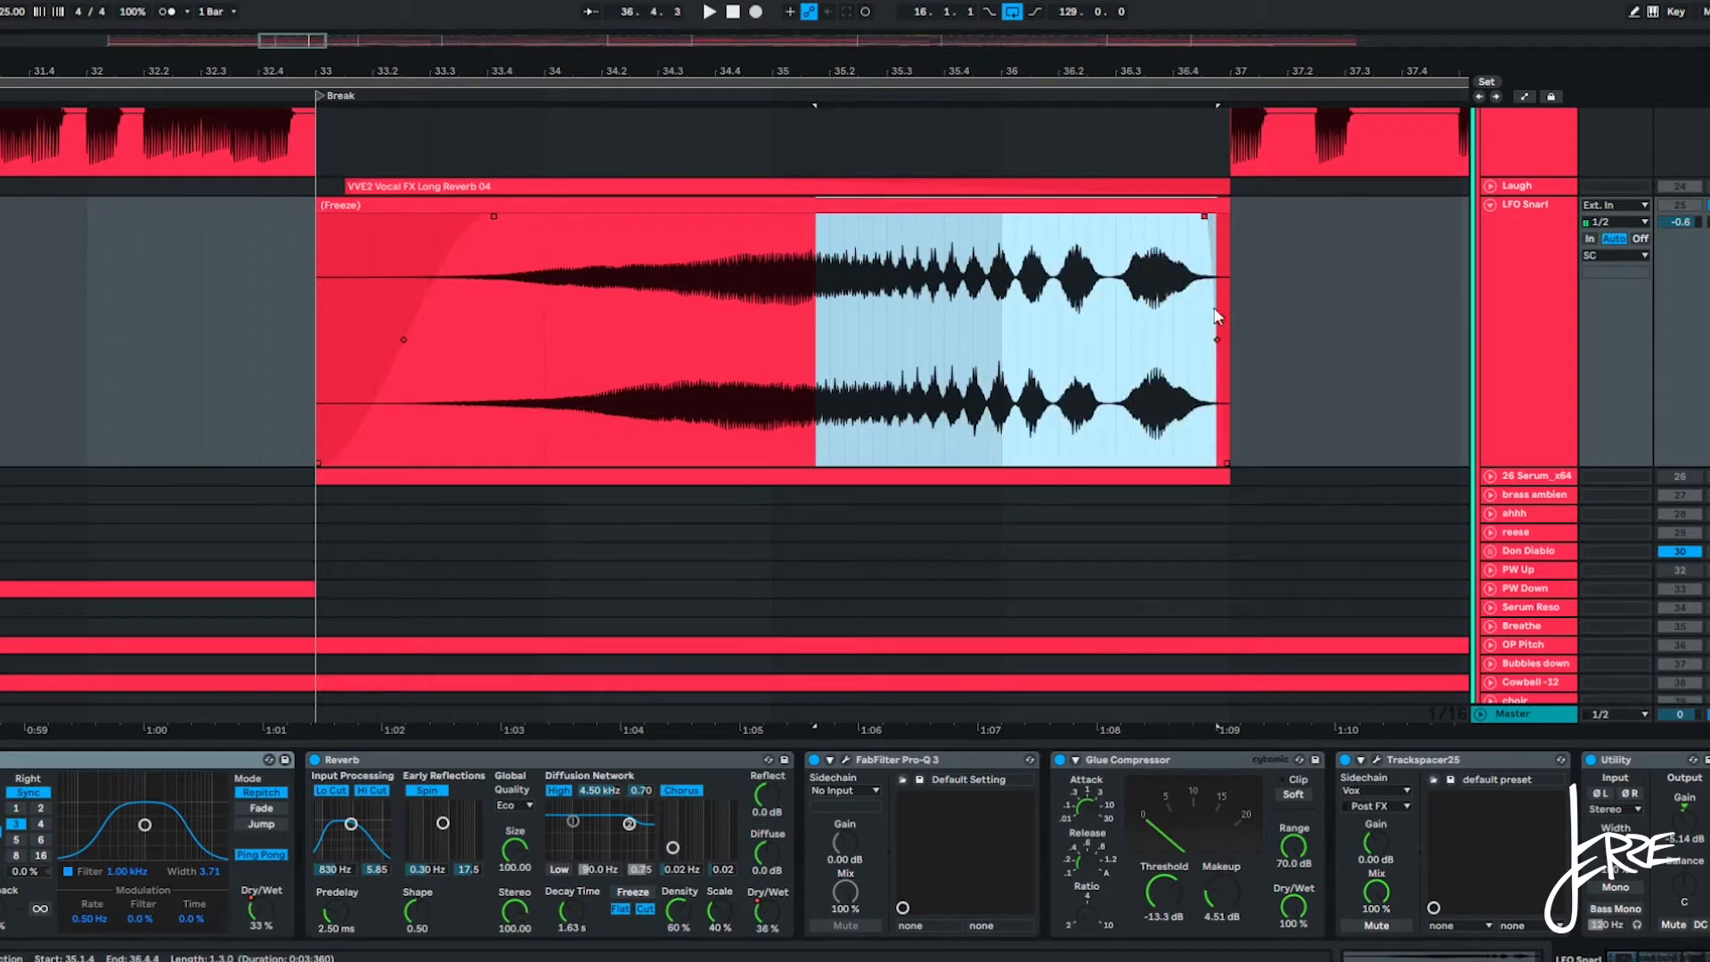
# Open the Serum instrument of the 26 Serum_x64 track and move its window up so the whole synth is in view.
pyautogui.click(1543, 482)
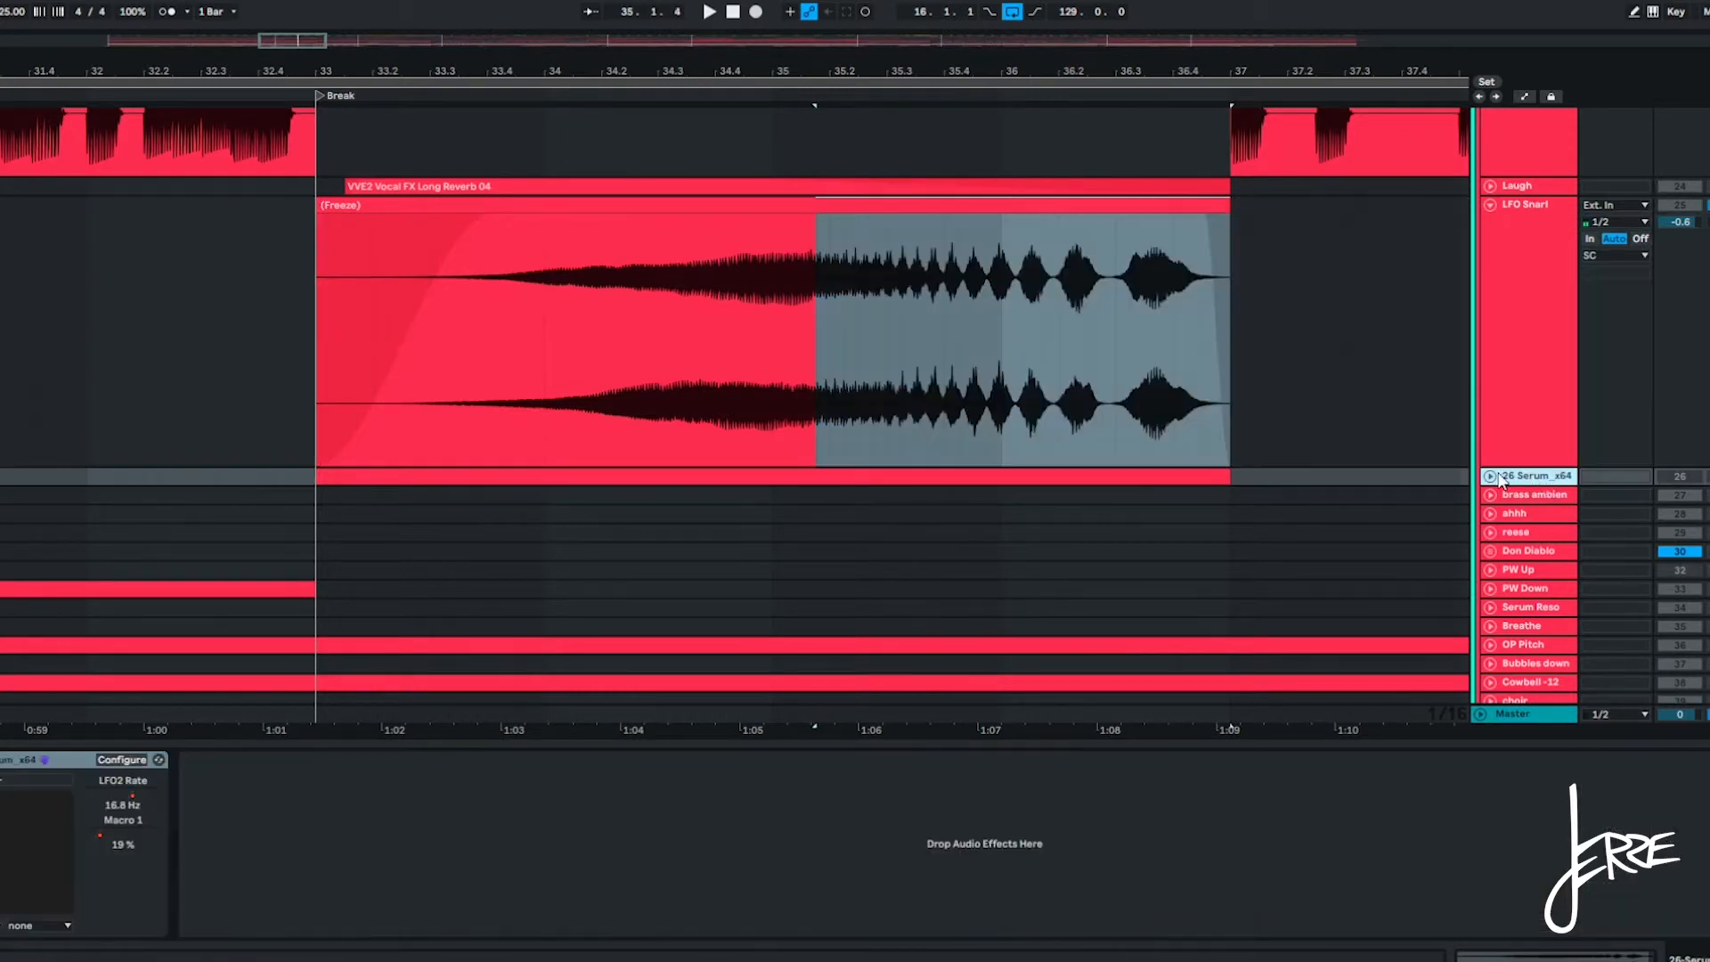
pyautogui.click(2, 759)
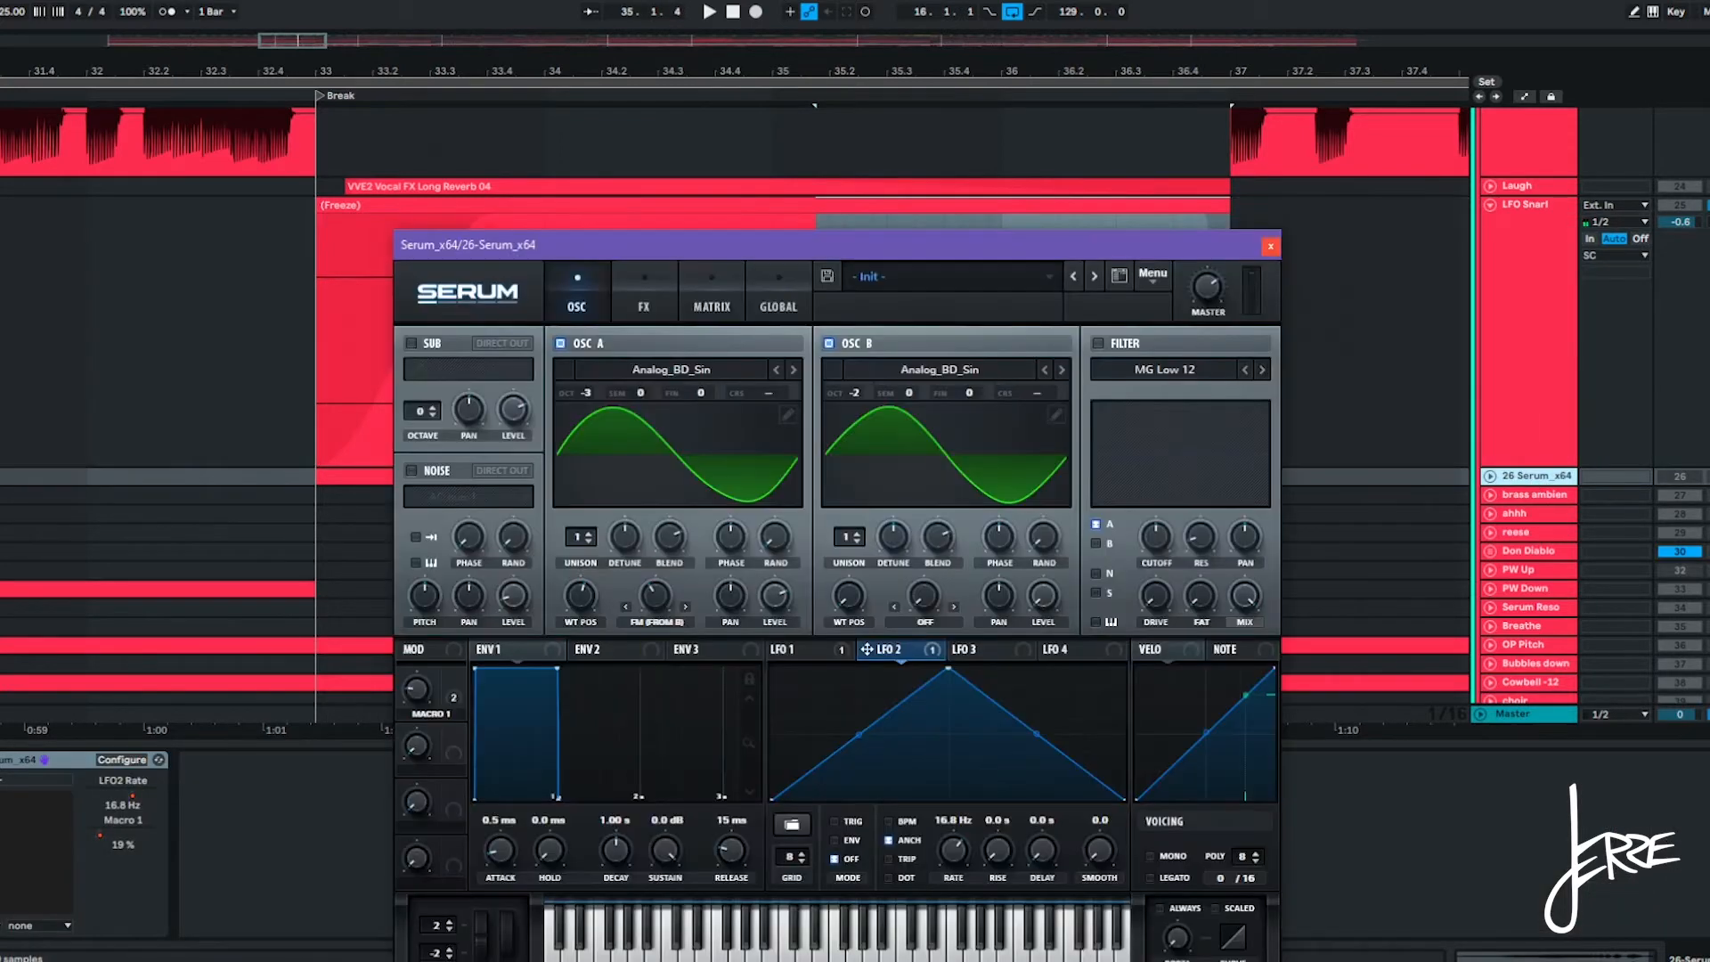
pyautogui.moveTo(746, 254); pyautogui.dragTo(780, 132)
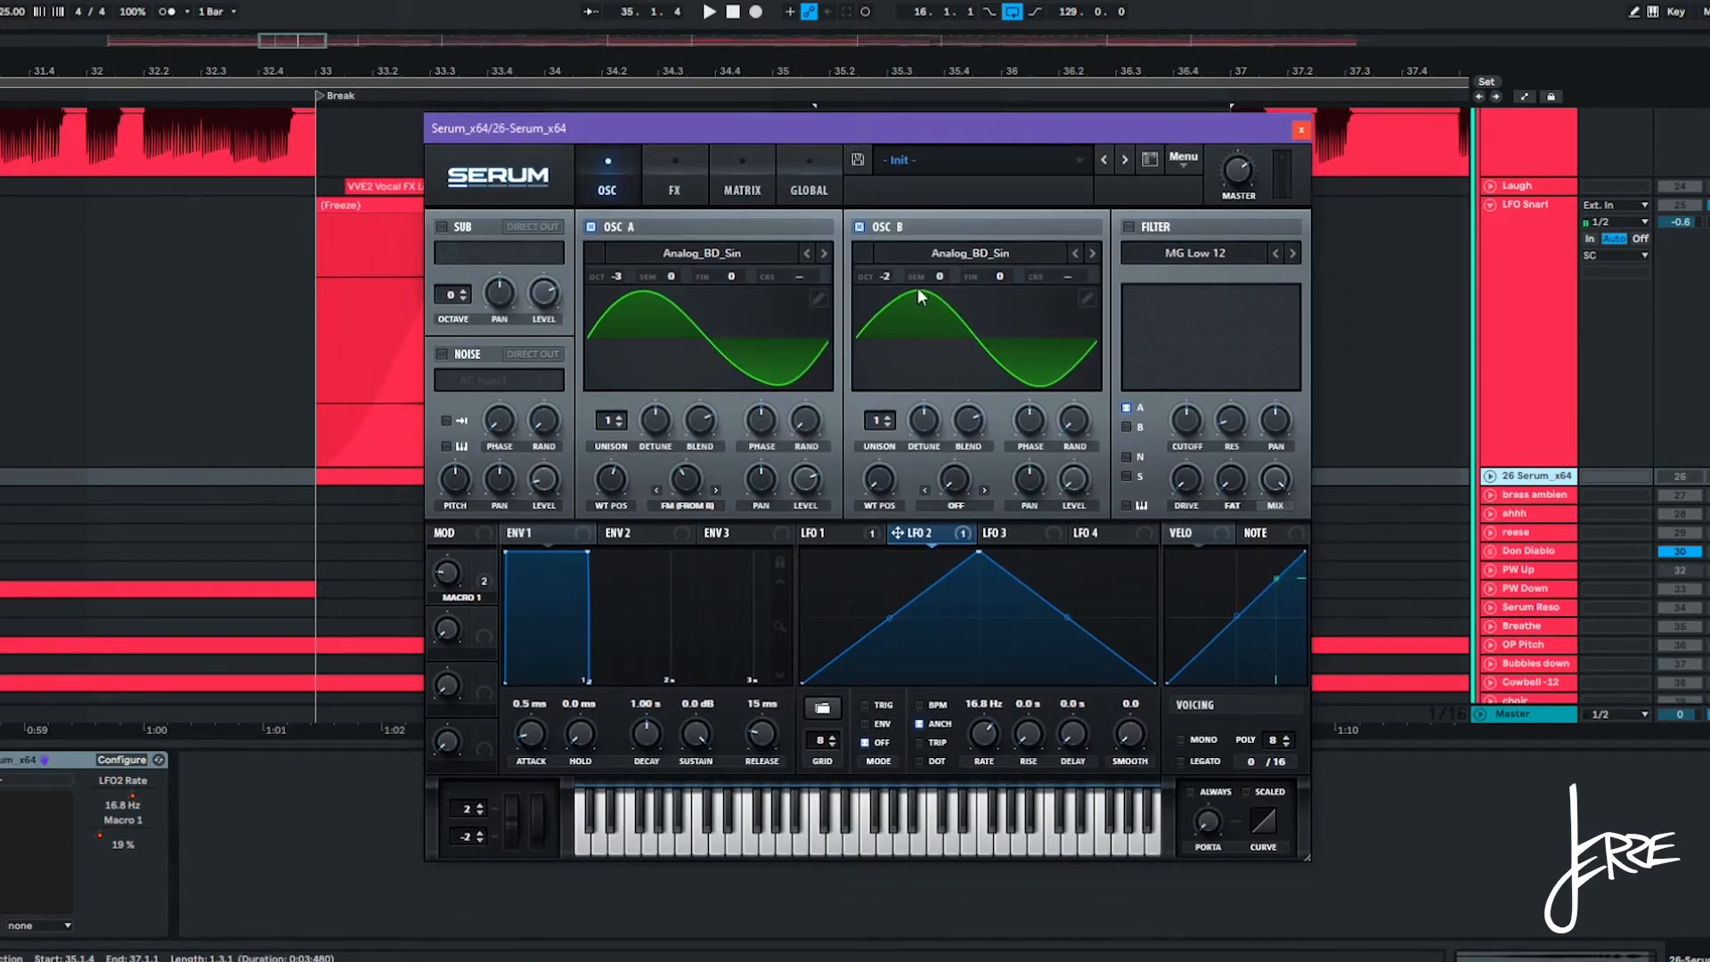
# Review the shape and rate of LFO 1 in Serum, and switch LFO 2 to Trig mode.
pyautogui.click(840, 540)
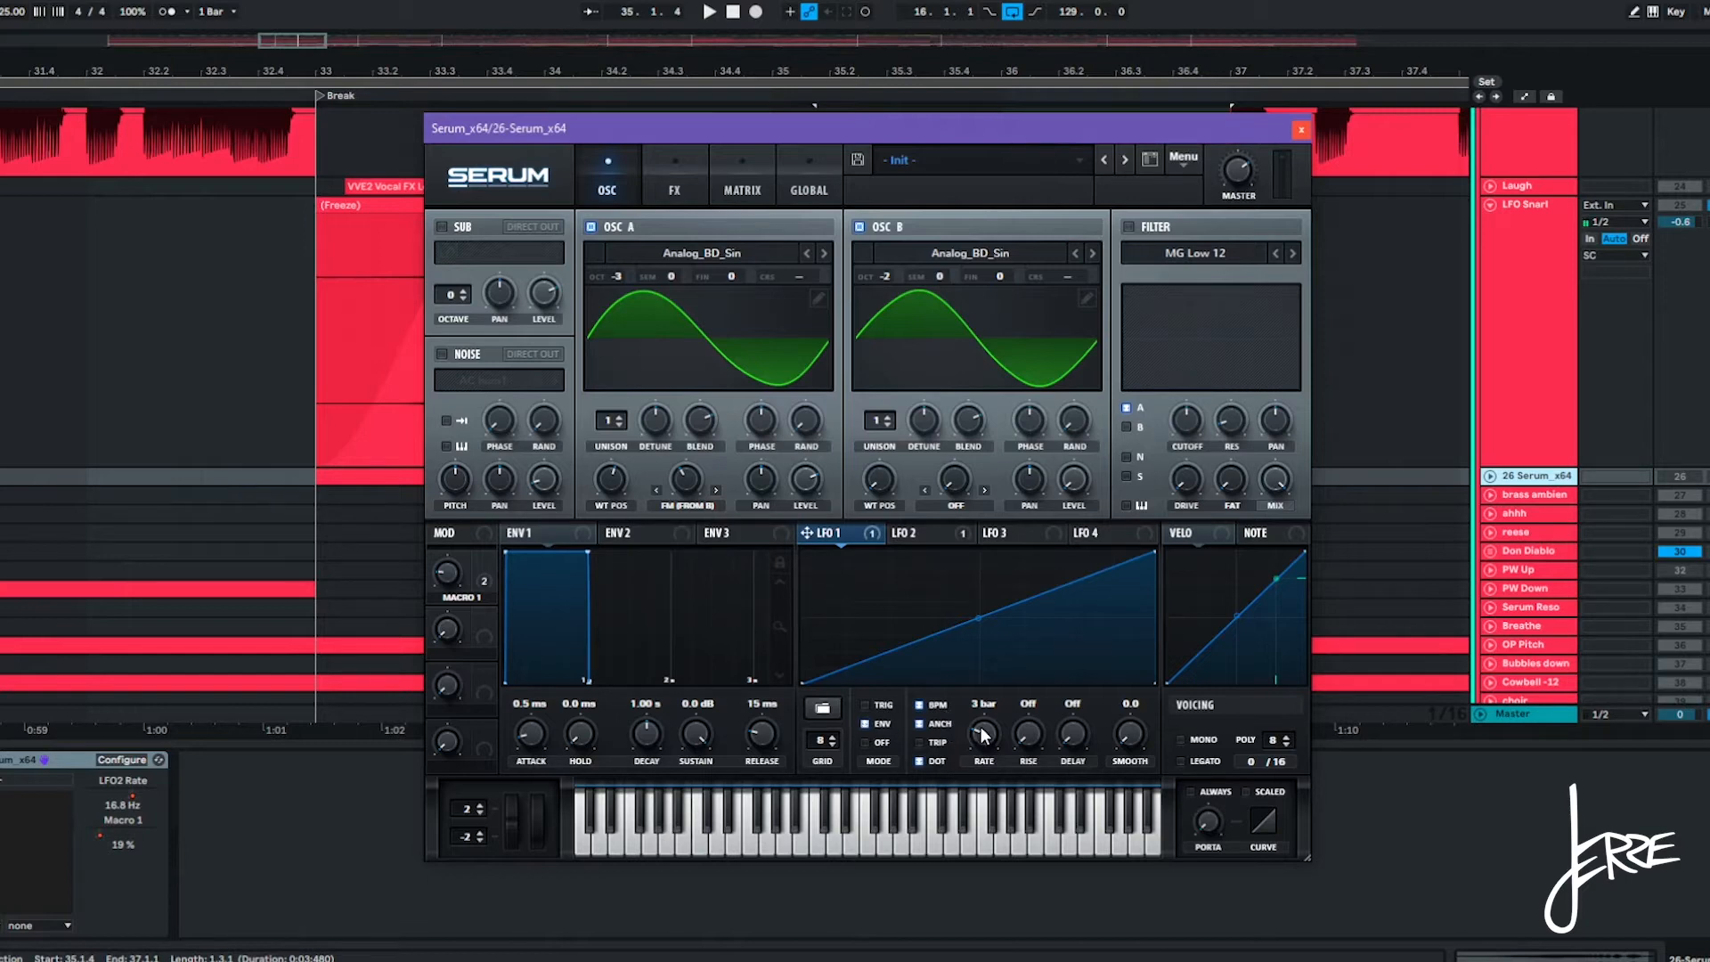
pyautogui.click(954, 537)
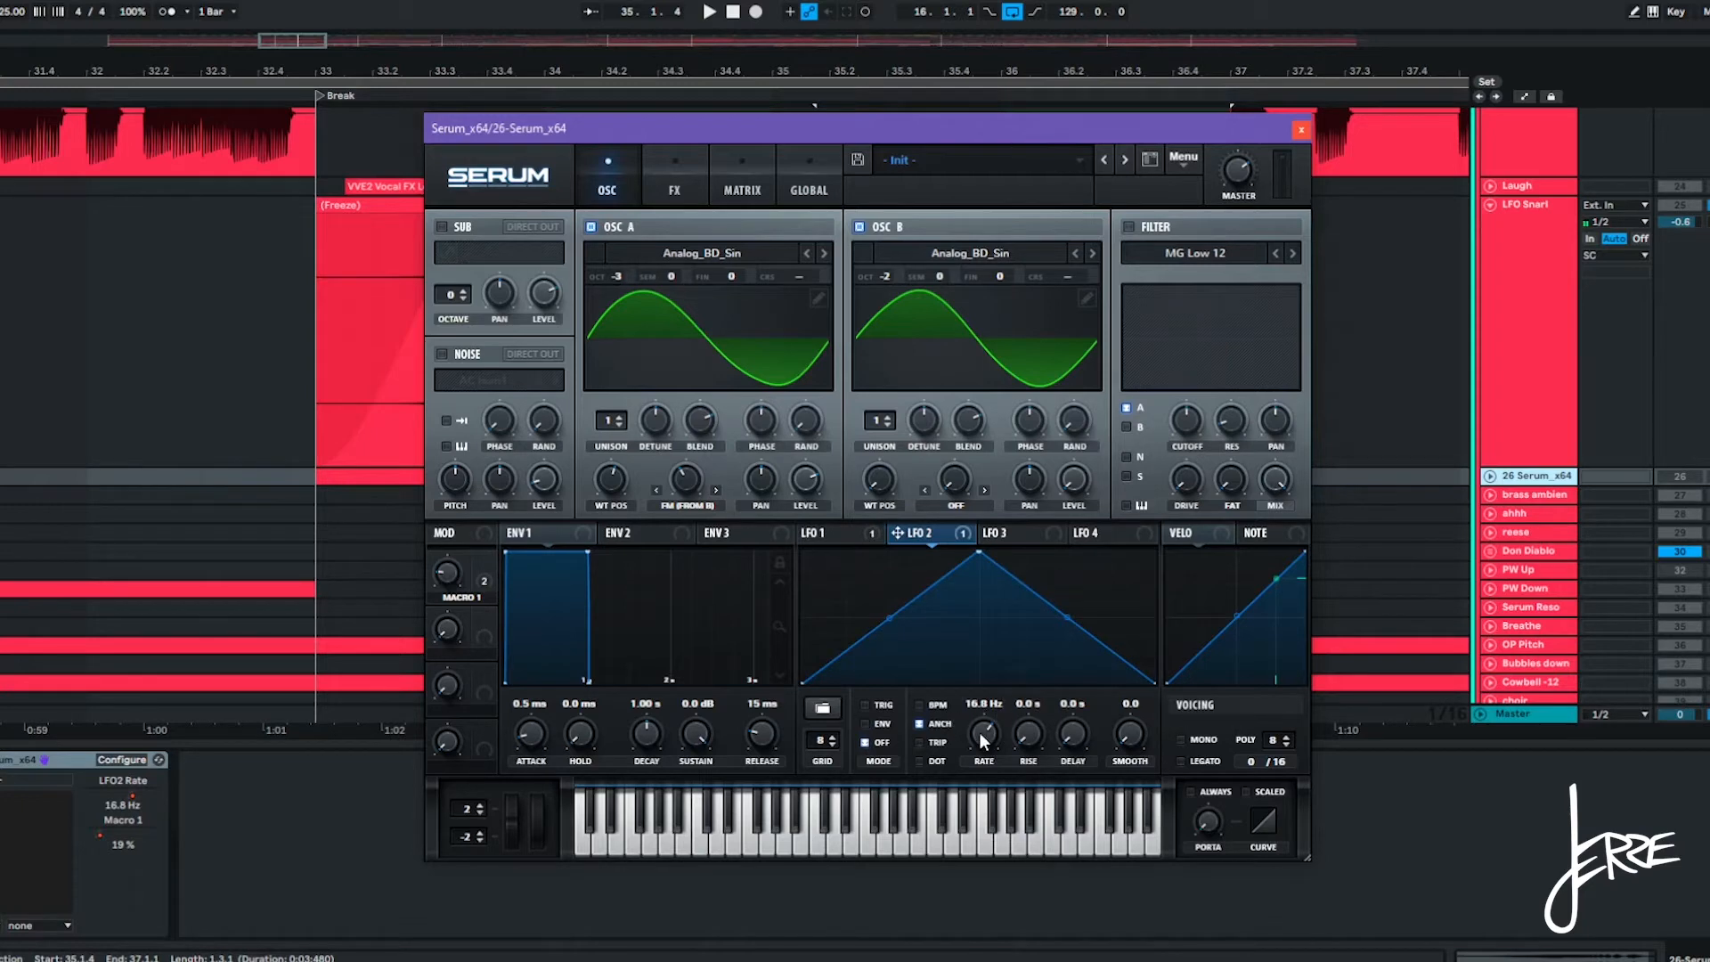
pyautogui.click(881, 705)
# Review the LFO 1 and LFO 2 routings to the FX filter frequency in Serum's modulation matrix, and close the synth window.
pyautogui.click(743, 167)
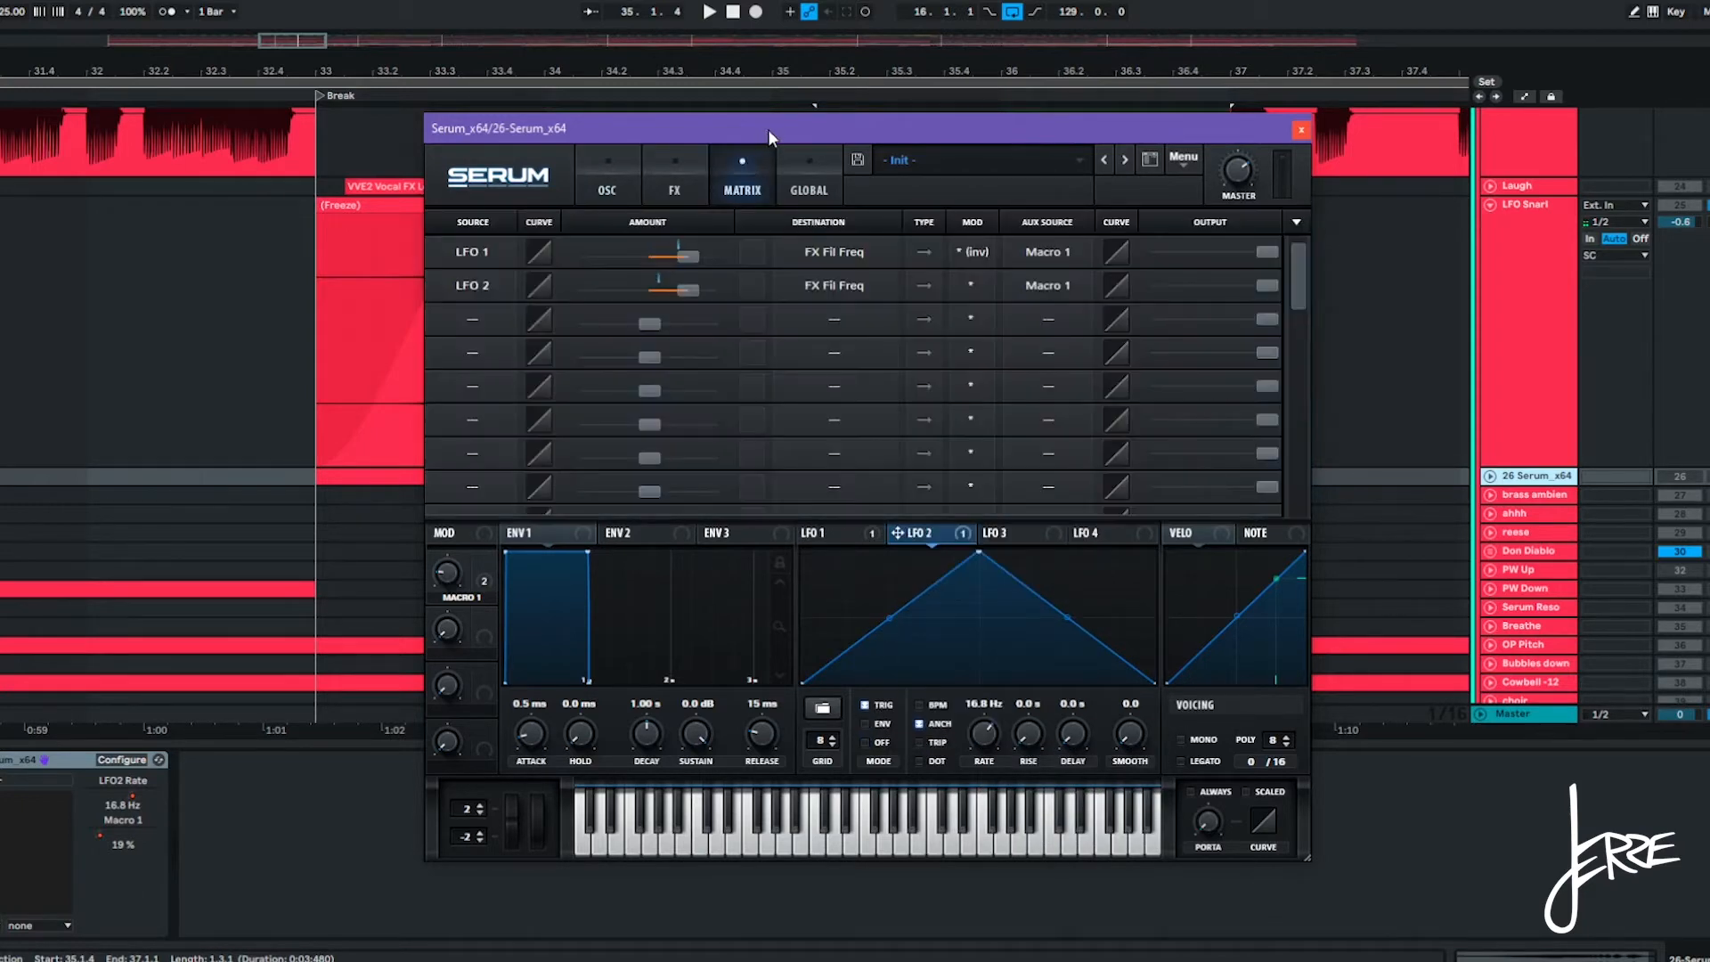
pyautogui.moveTo(767, 130); pyautogui.dragTo(808, 144)
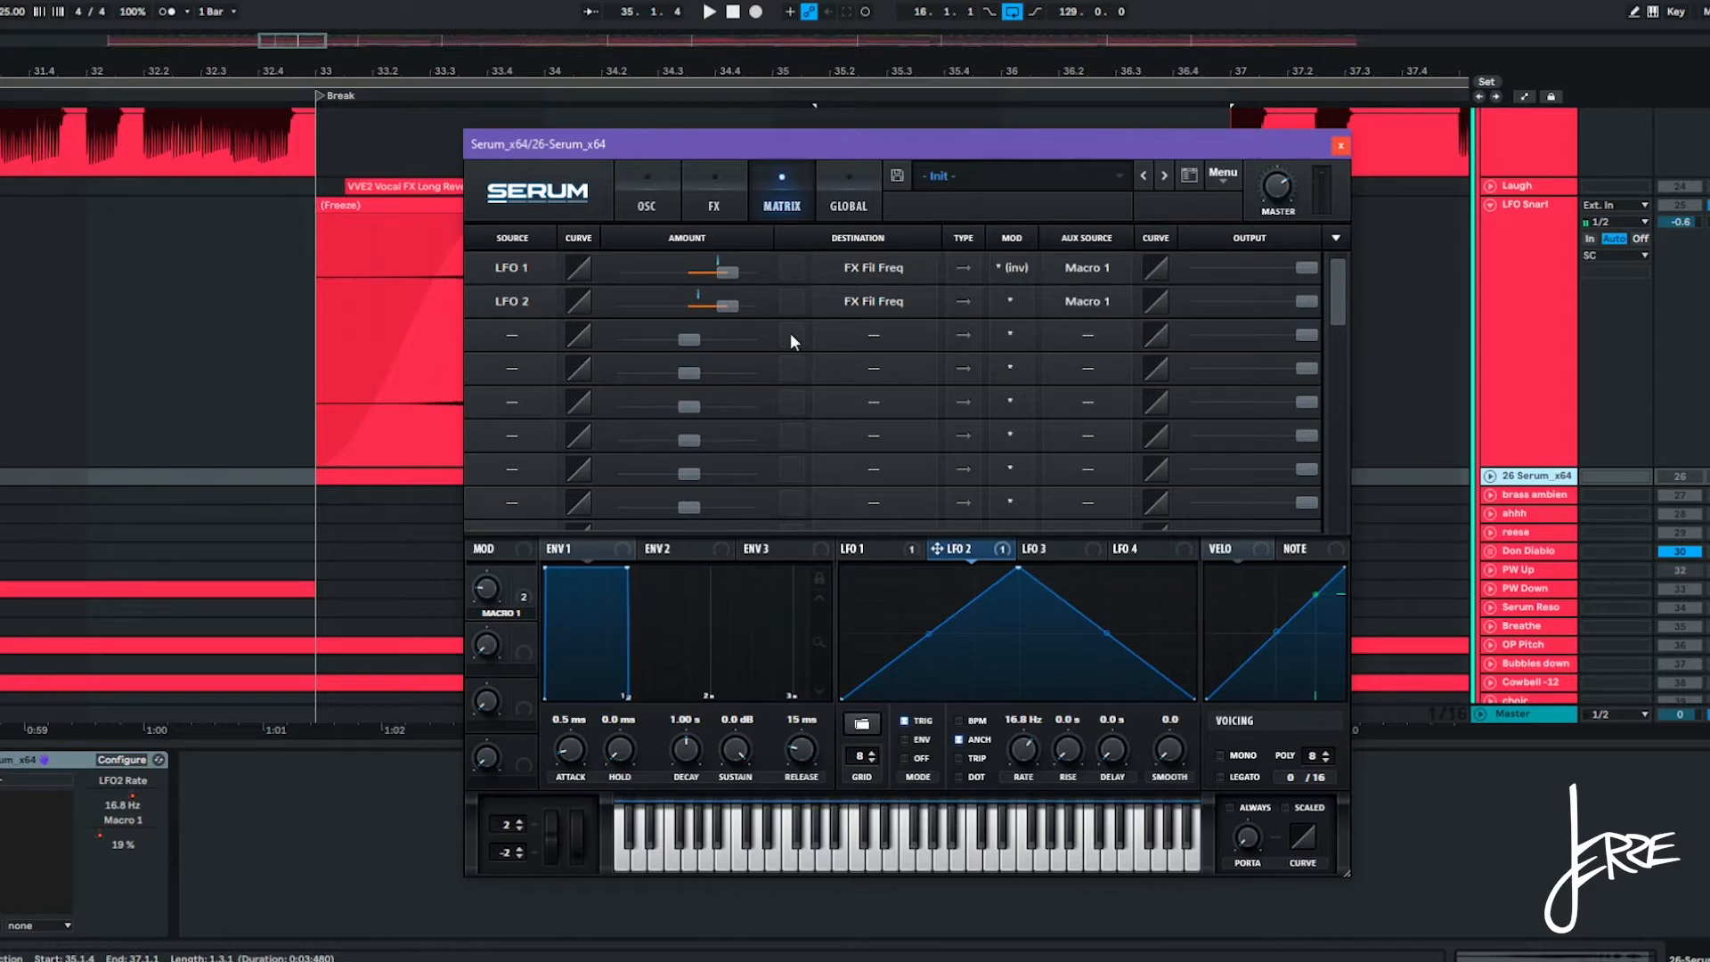
pyautogui.moveTo(702, 151)
pyautogui.mouseDown()
pyautogui.moveTo(1102, 171)
pyautogui.moveTo(798, 260)
pyautogui.moveTo(682, 173)
pyautogui.mouseUp()
pyautogui.click(1414, 175)
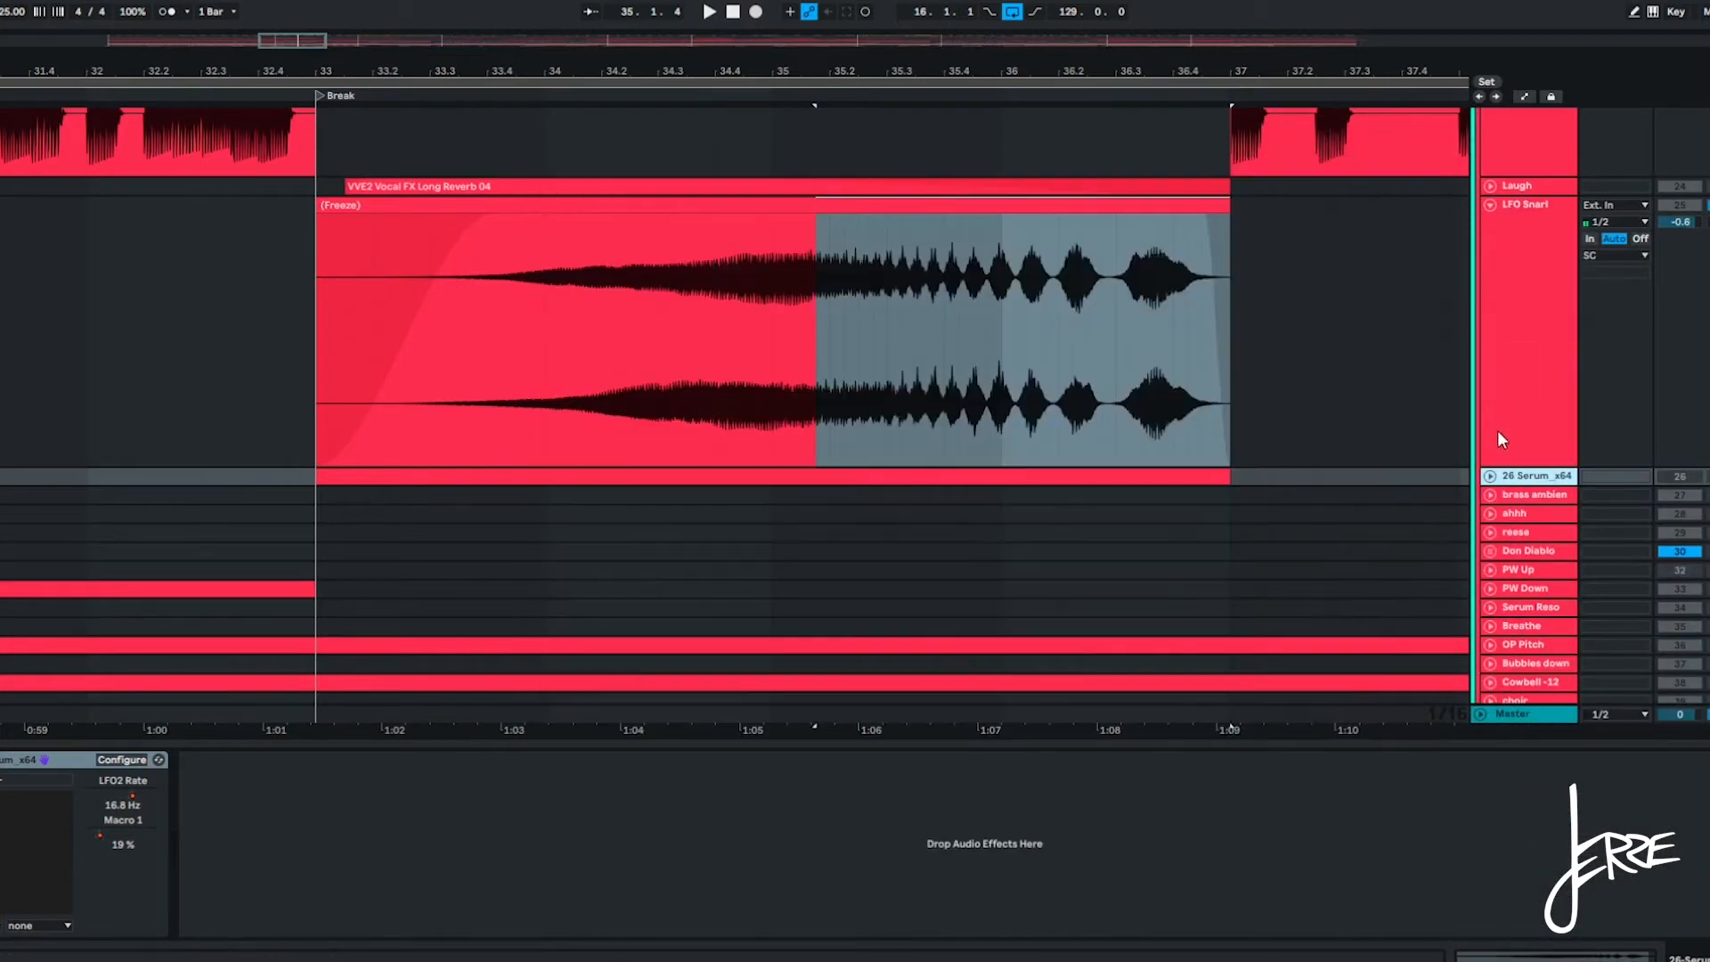
# Unfold the 26 Serum_x64 track with its automation lanes, highlight the start of the Macro 1 ramp, and place the insert marker at bar 33.
pyautogui.click(1489, 476)
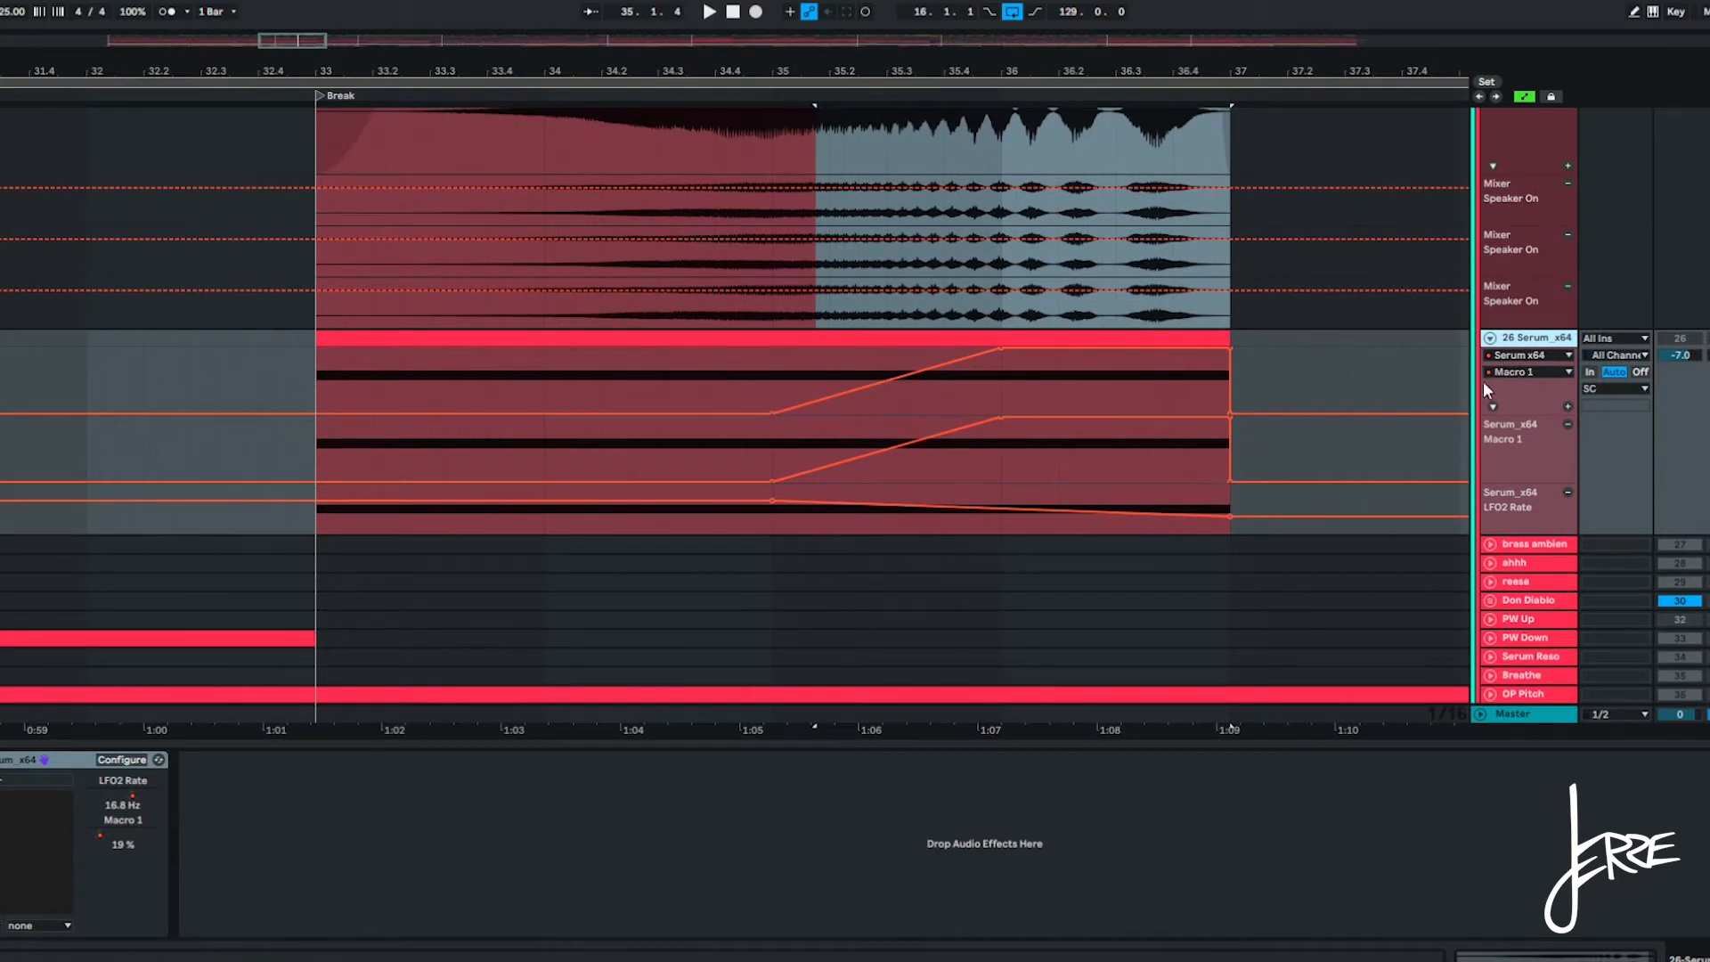
pyautogui.moveTo(788, 376); pyautogui.dragTo(857, 452)
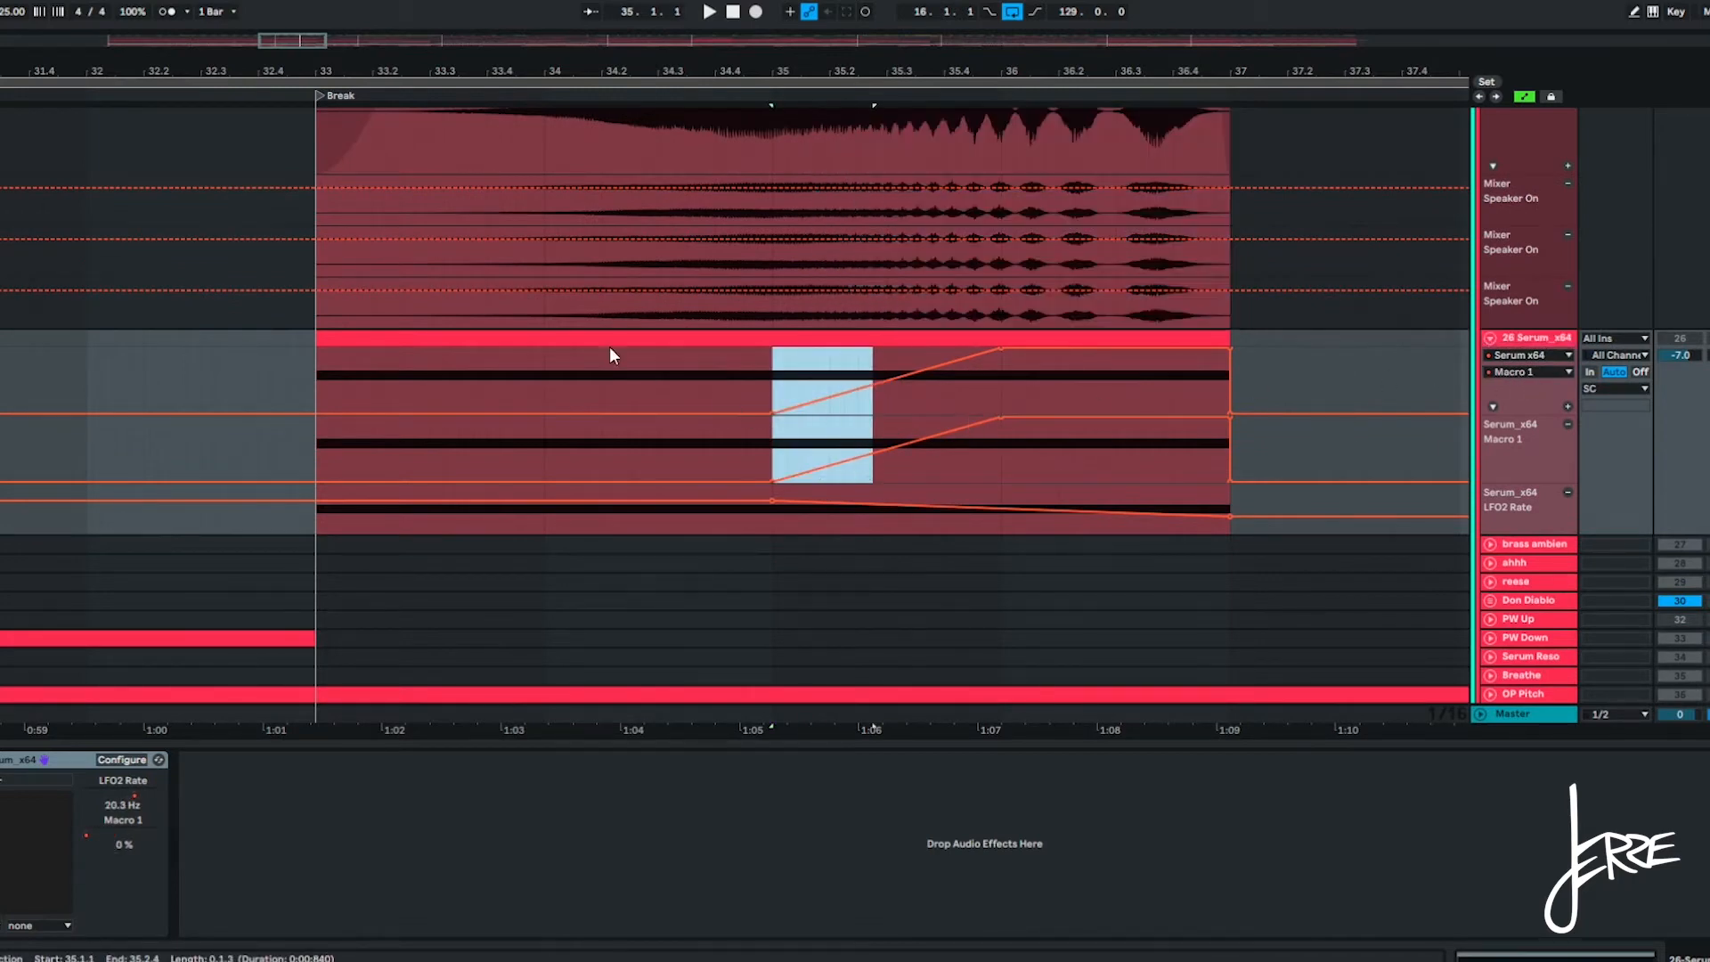
pyautogui.click(322, 388)
pyautogui.click(316, 417)
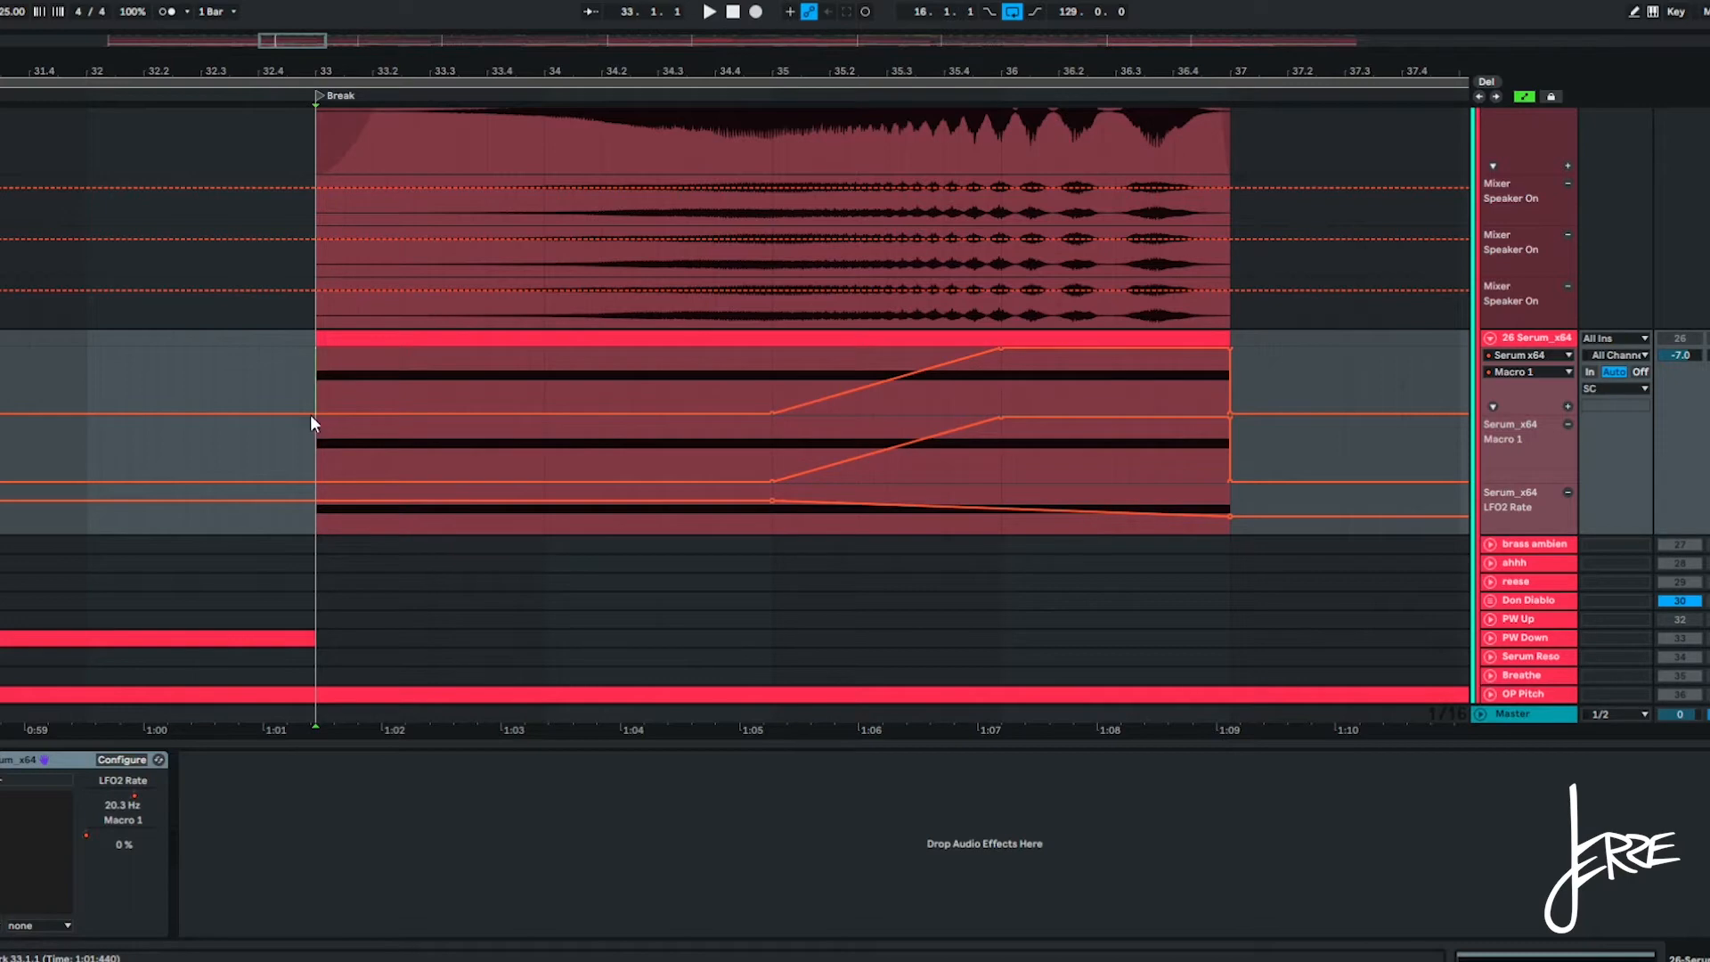
# Reopen Serum beside the automation lanes, and compare the LFO 1 and LFO 2 shapes.
pyautogui.click(6, 763)
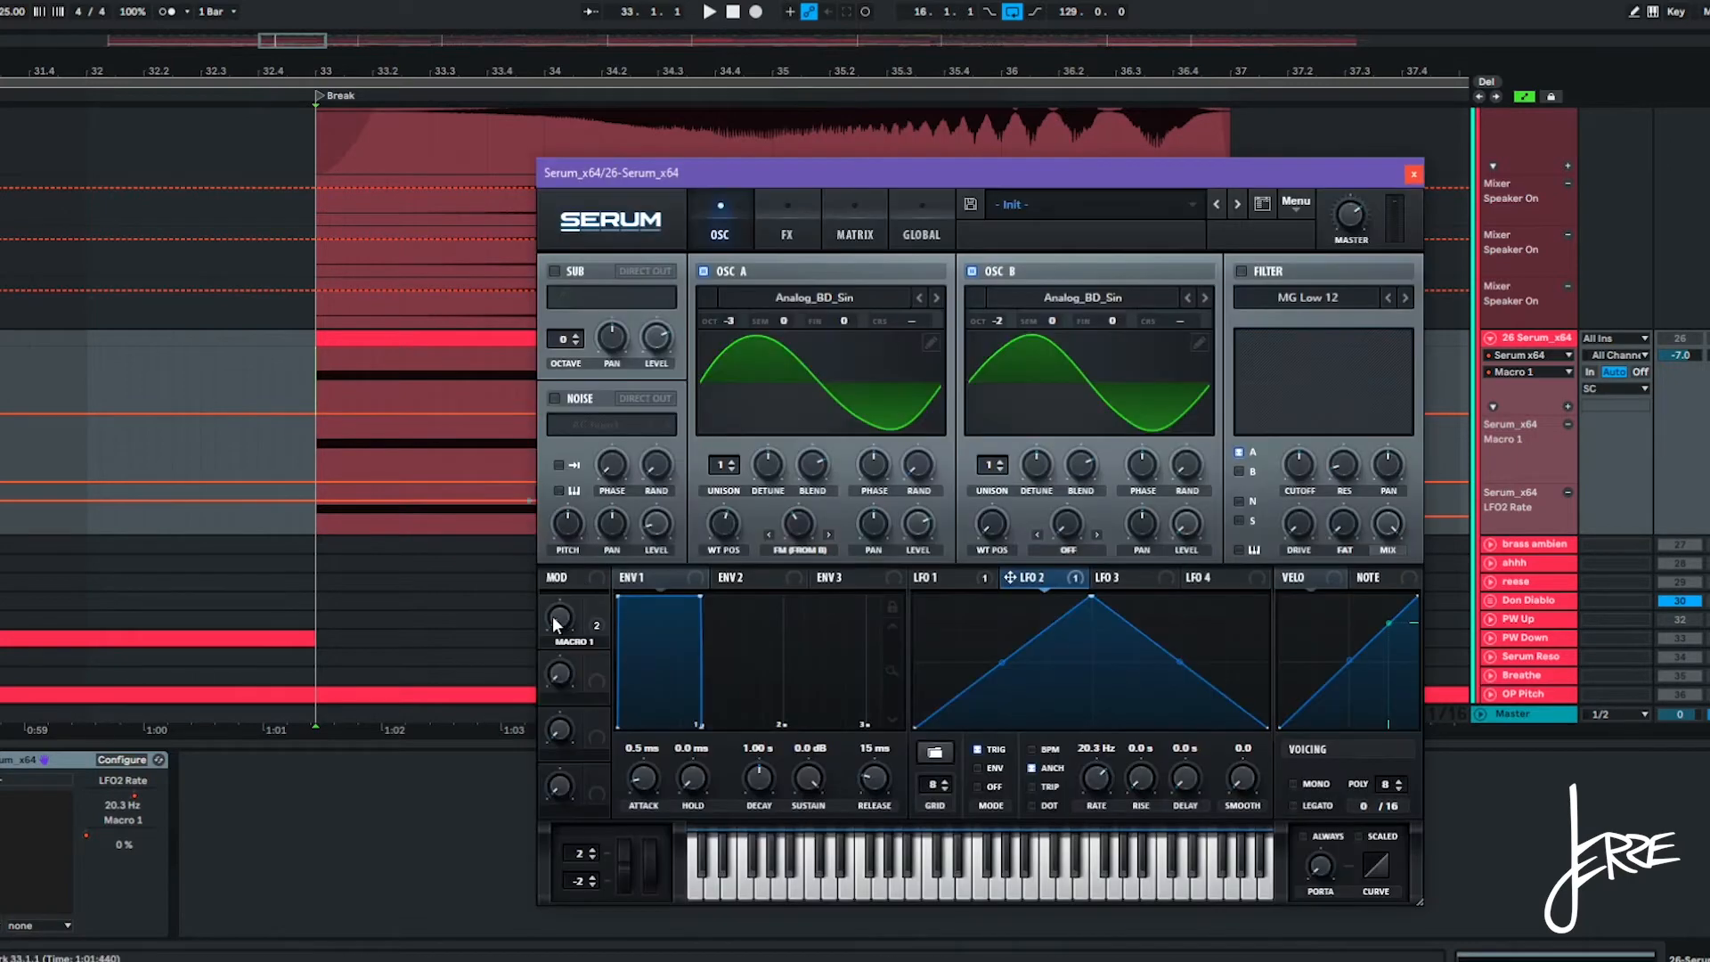
pyautogui.moveTo(759, 169); pyautogui.dragTo(199, 122)
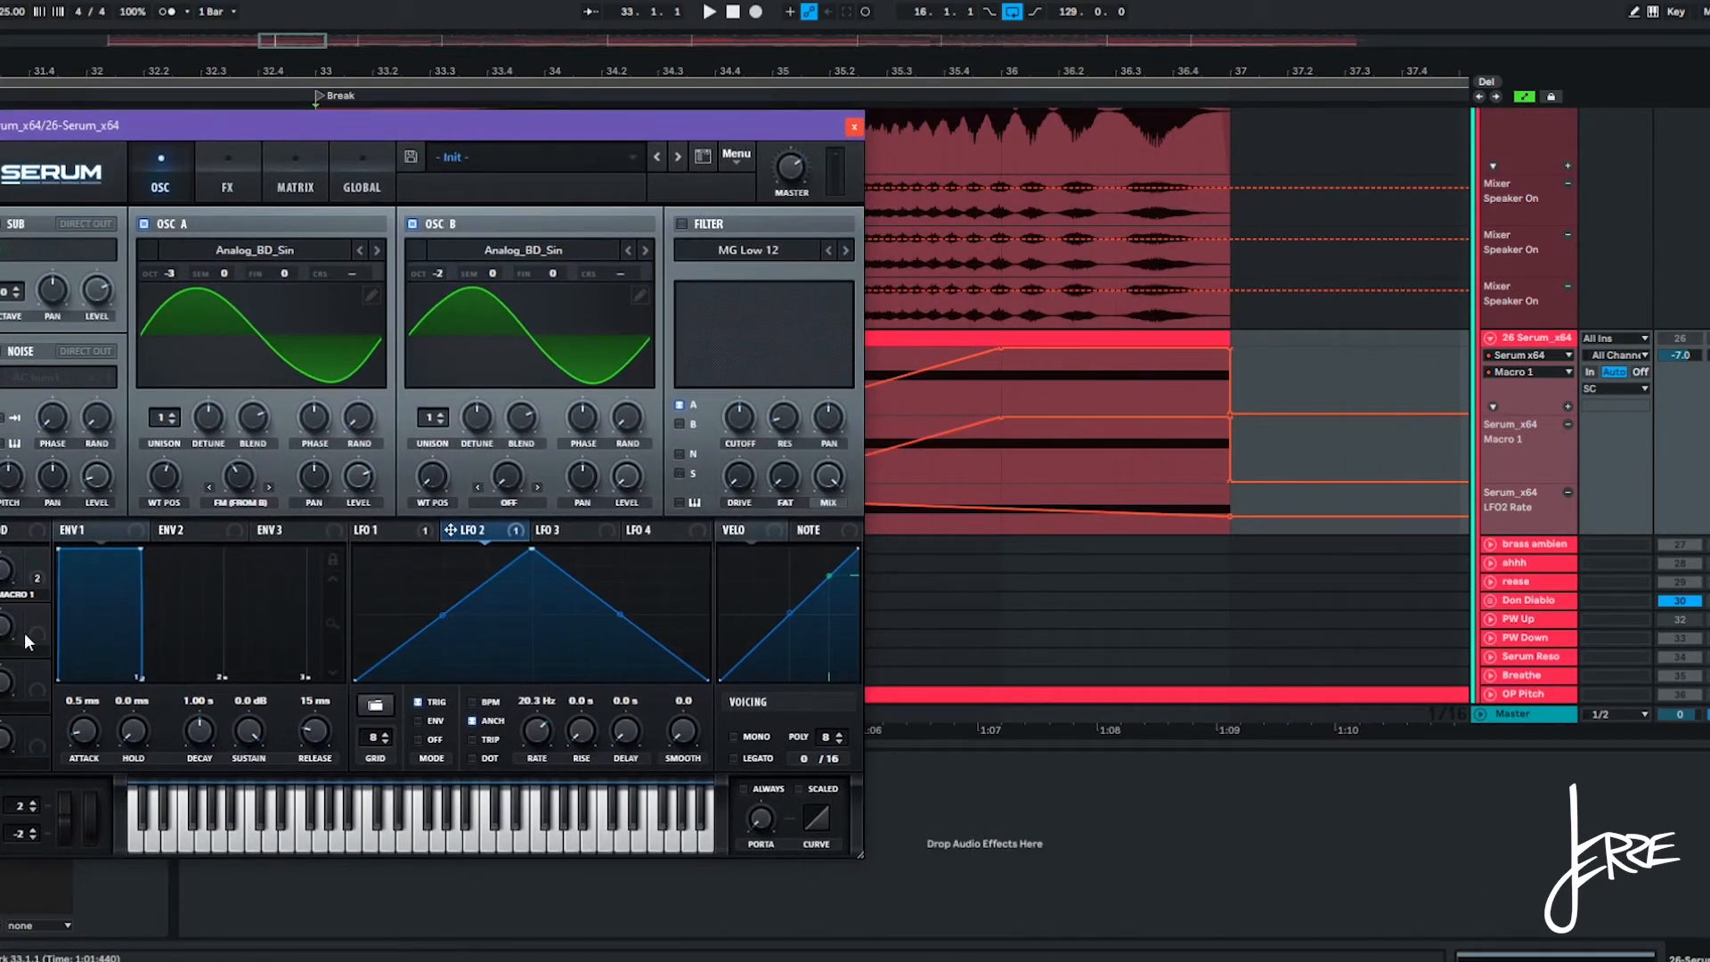
pyautogui.click(405, 528)
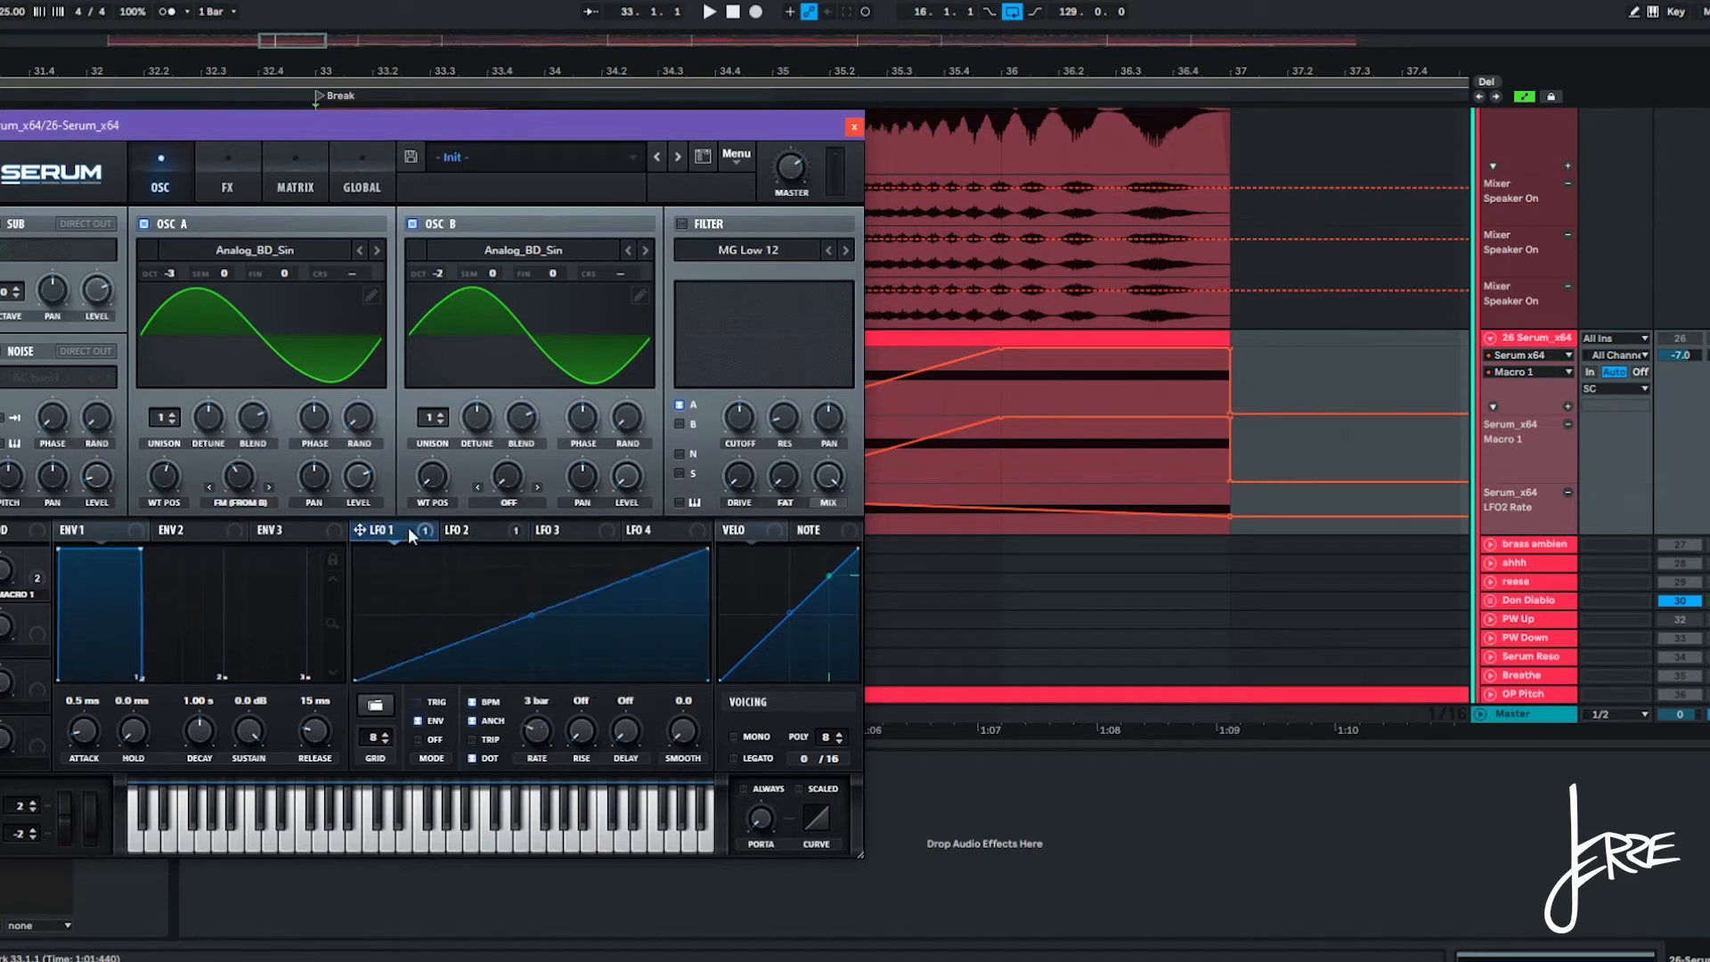
pyautogui.click(451, 526)
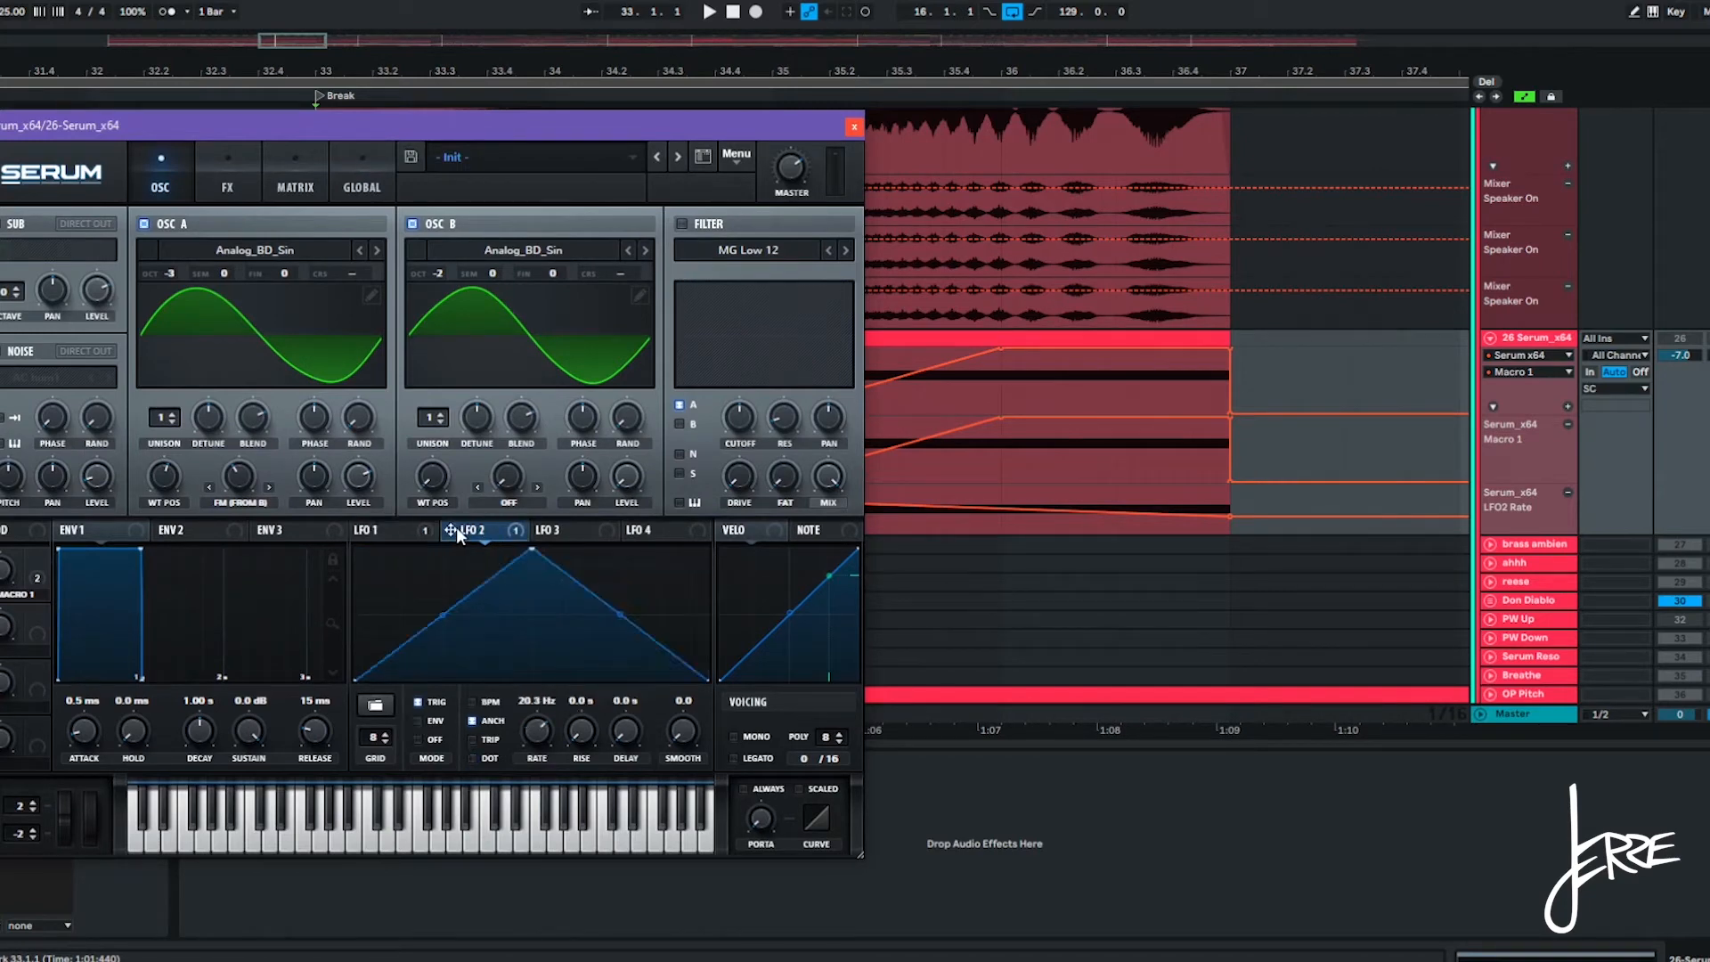
pyautogui.click(392, 532)
pyautogui.click(463, 528)
pyautogui.moveTo(674, 126); pyautogui.dragTo(424, 136)
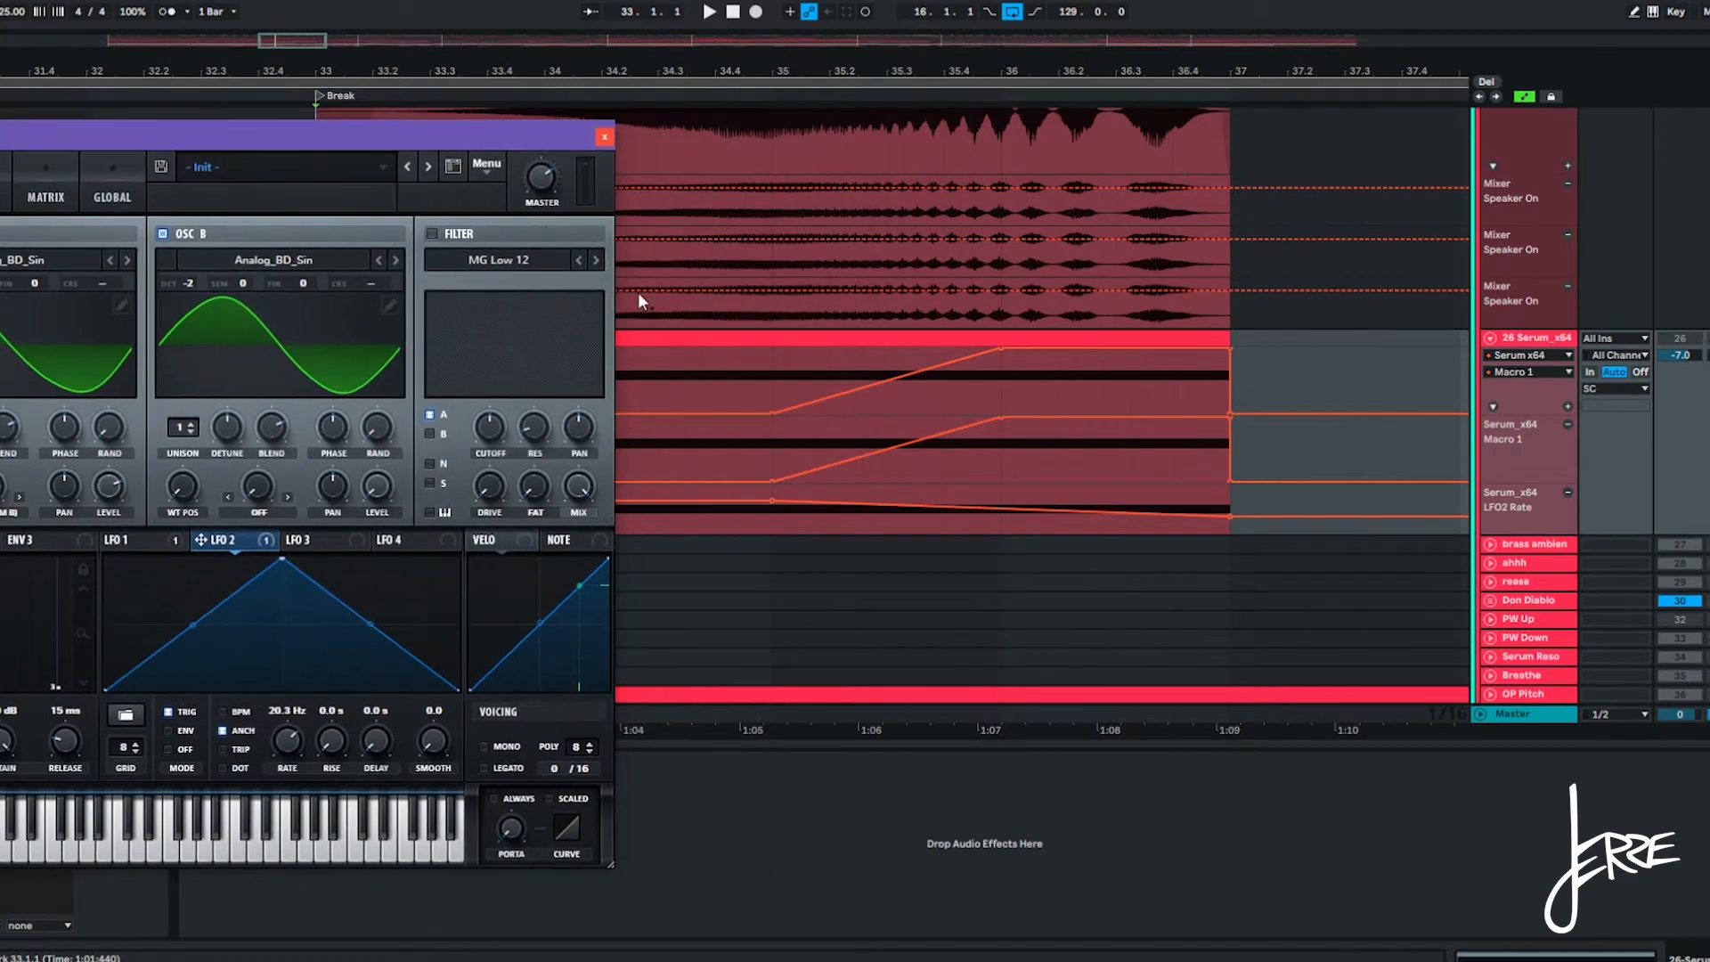
# Examine the Macro 1 and LFO2 Rate automation at bars 36 and 35 alongside LFO 2 in Serum.
pyautogui.moveTo(774, 383); pyautogui.dragTo(1015, 382)
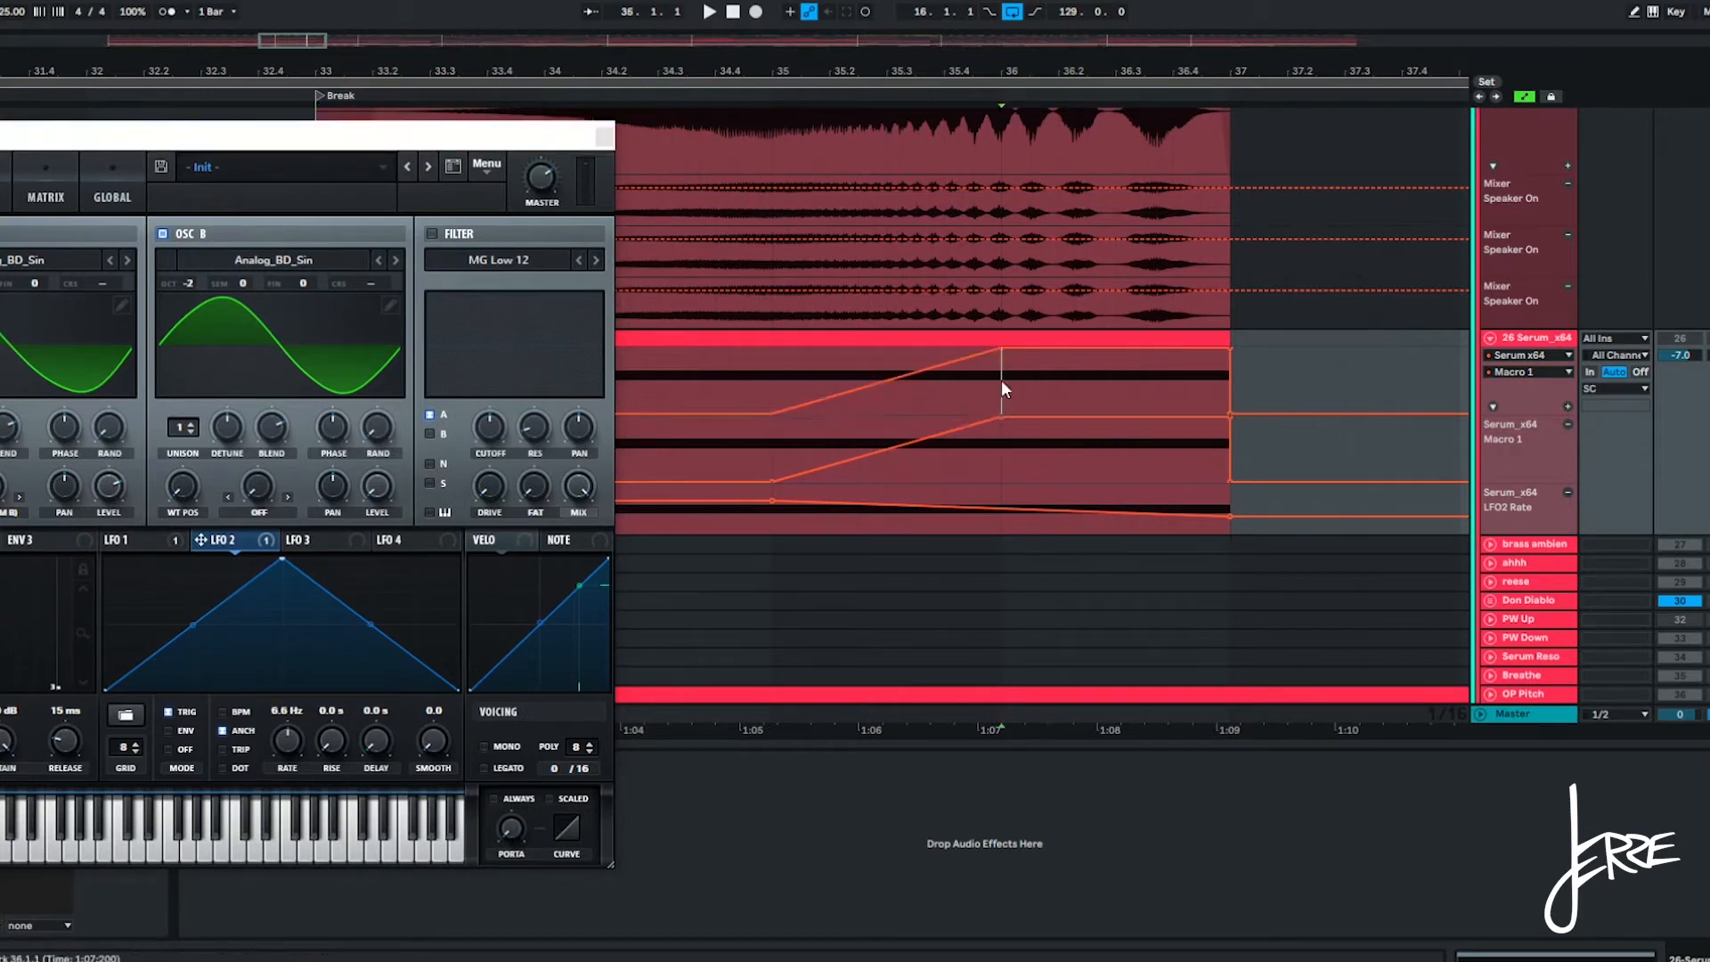
pyautogui.click(1001, 356)
pyautogui.moveTo(484, 142); pyautogui.dragTo(617, 135)
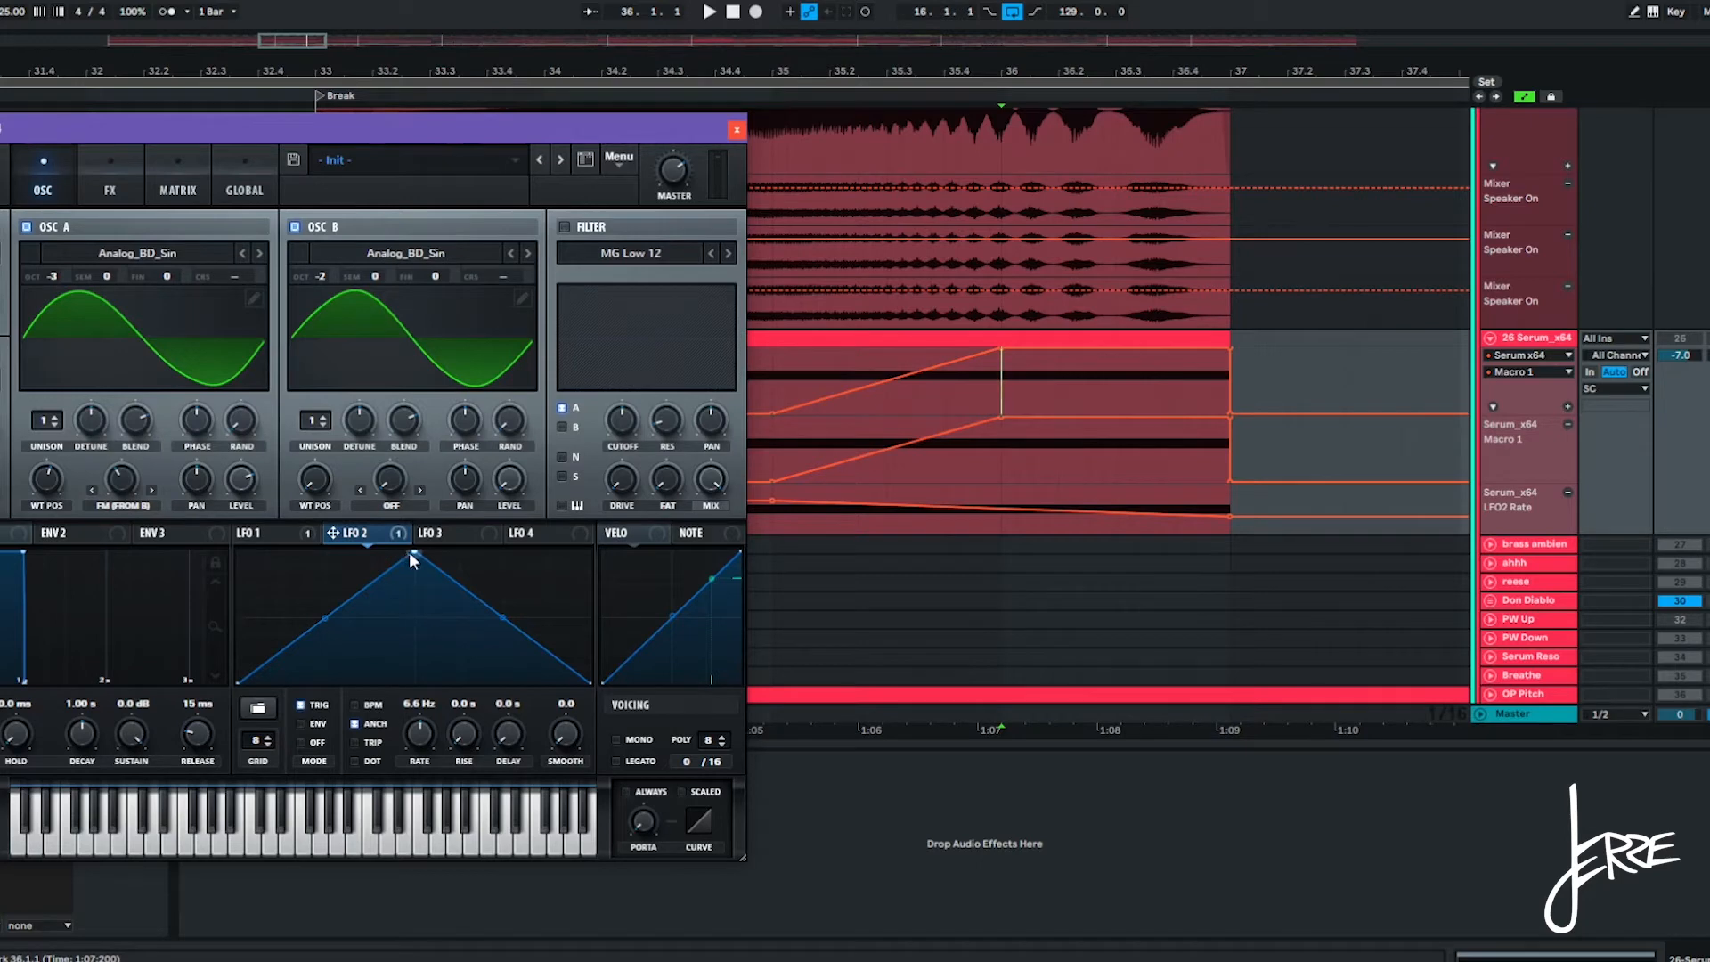
pyautogui.scroll(-4, 891, 446)
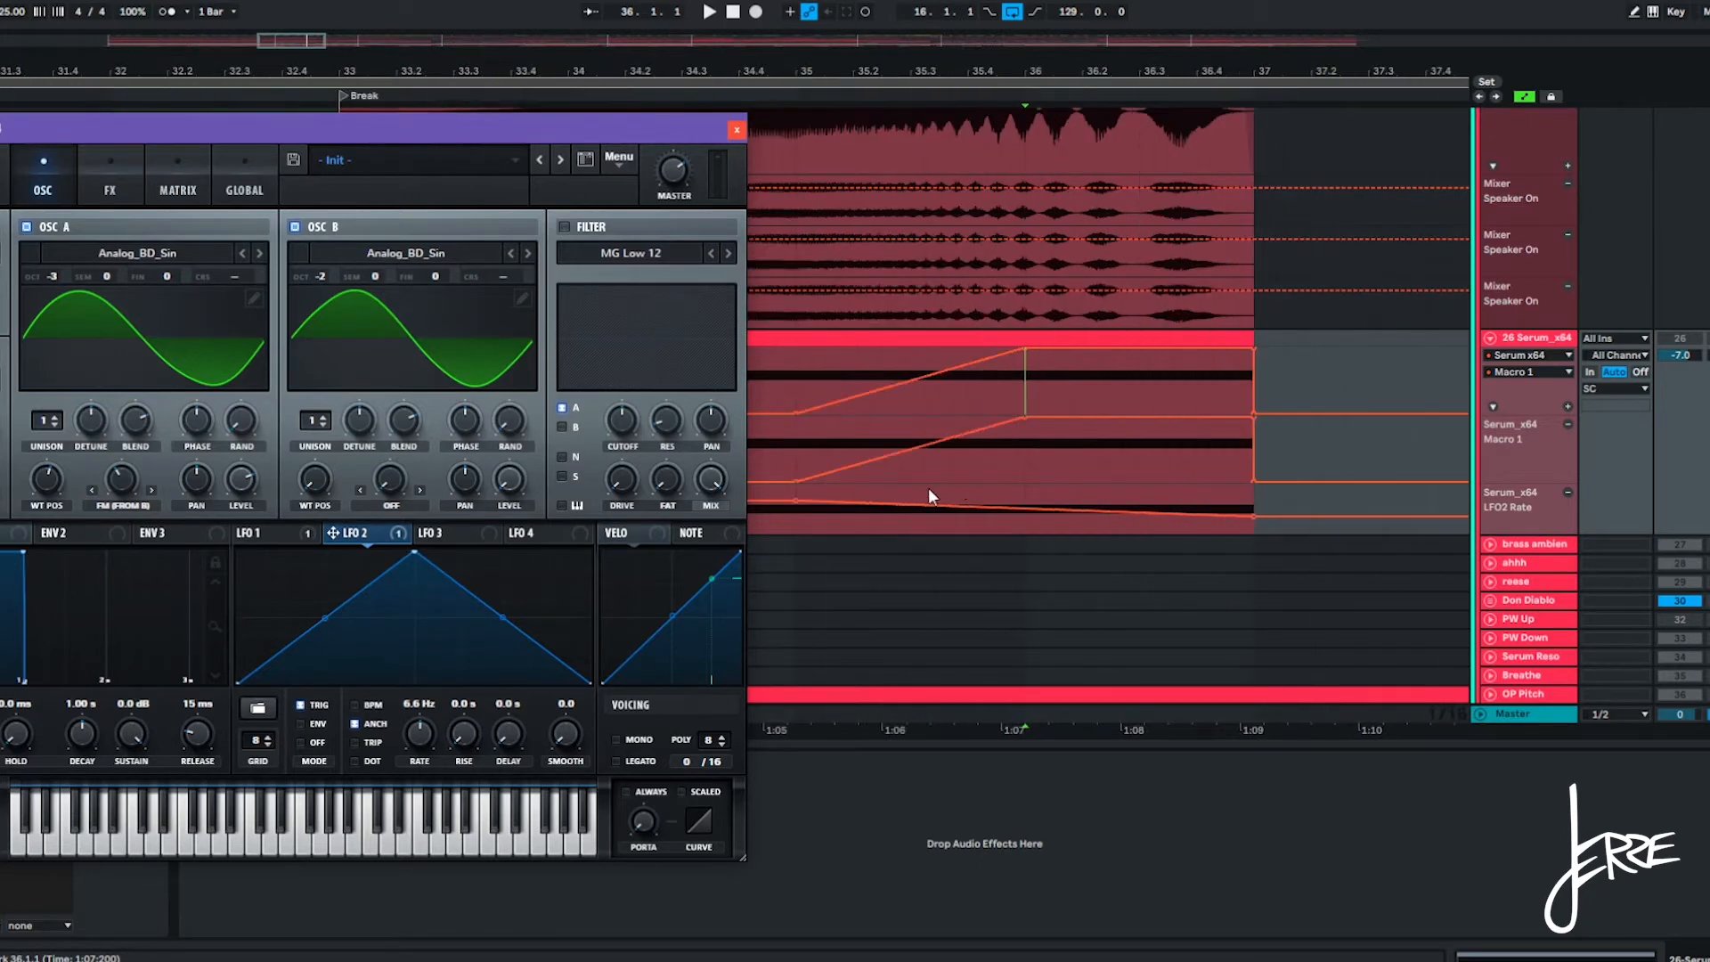
pyautogui.click(873, 445)
pyautogui.scroll(4, 870, 451)
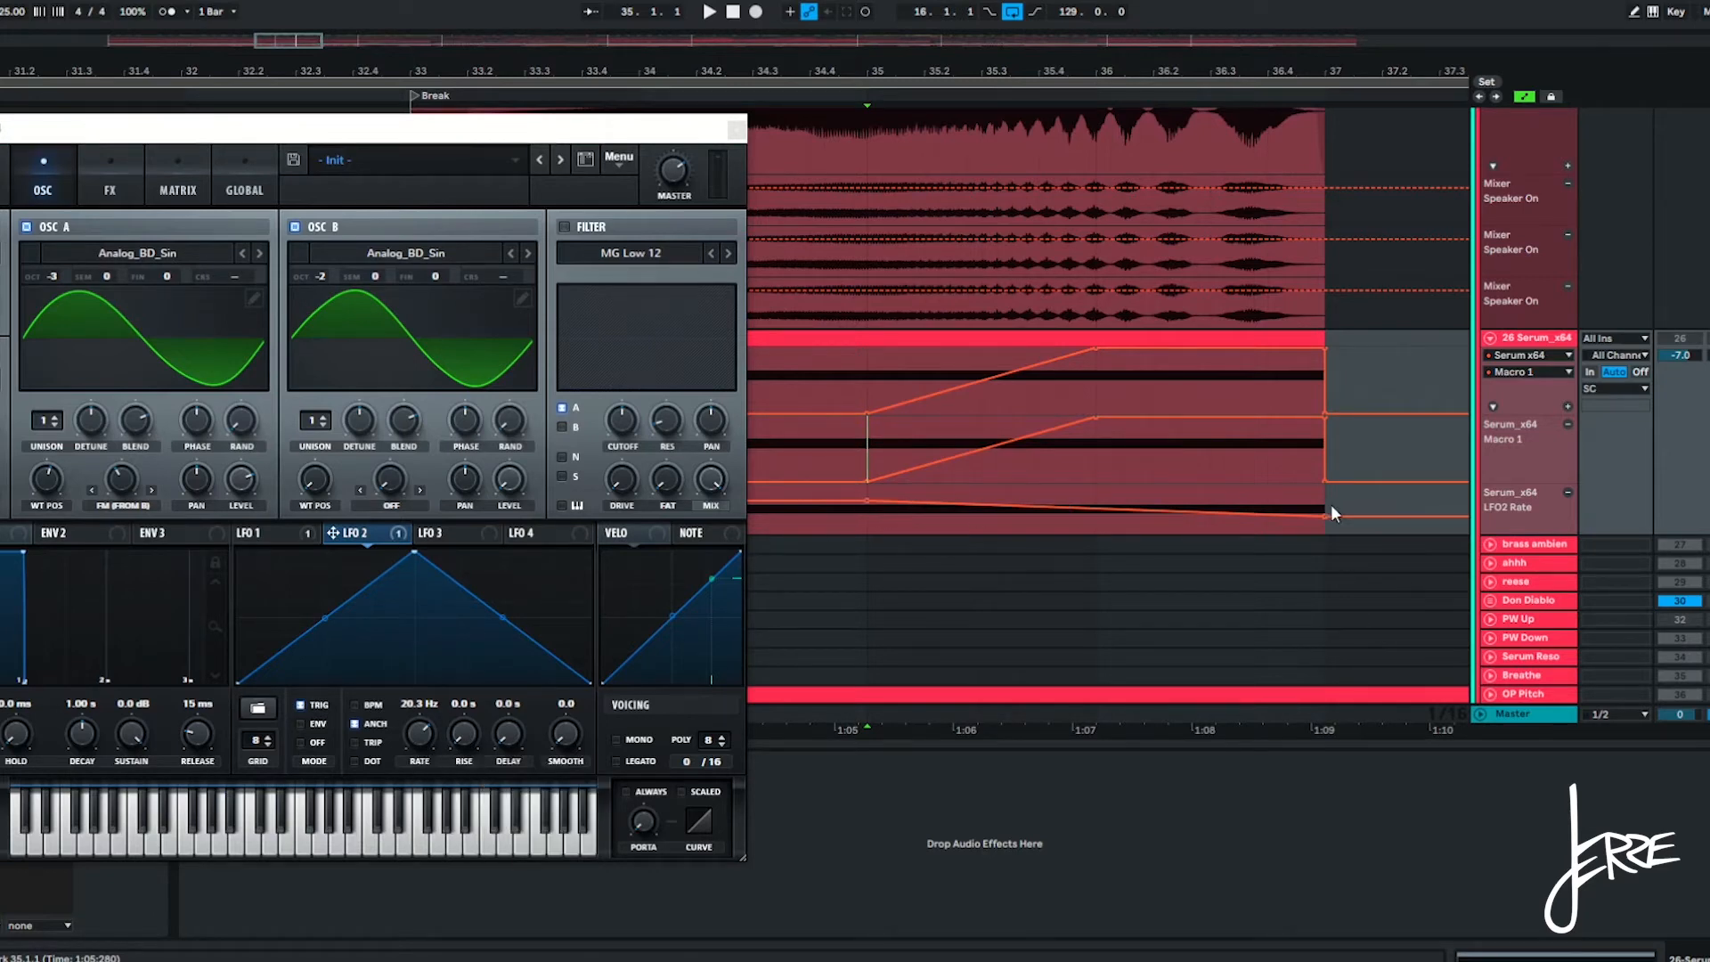
pyautogui.scroll(-4, 1326, 507)
# Select the 26 Serum_x64 clip from bar 33 to 37, audition it while watching LFO 2 in Serum, and stop playback after its end.
pyautogui.click(1065, 343)
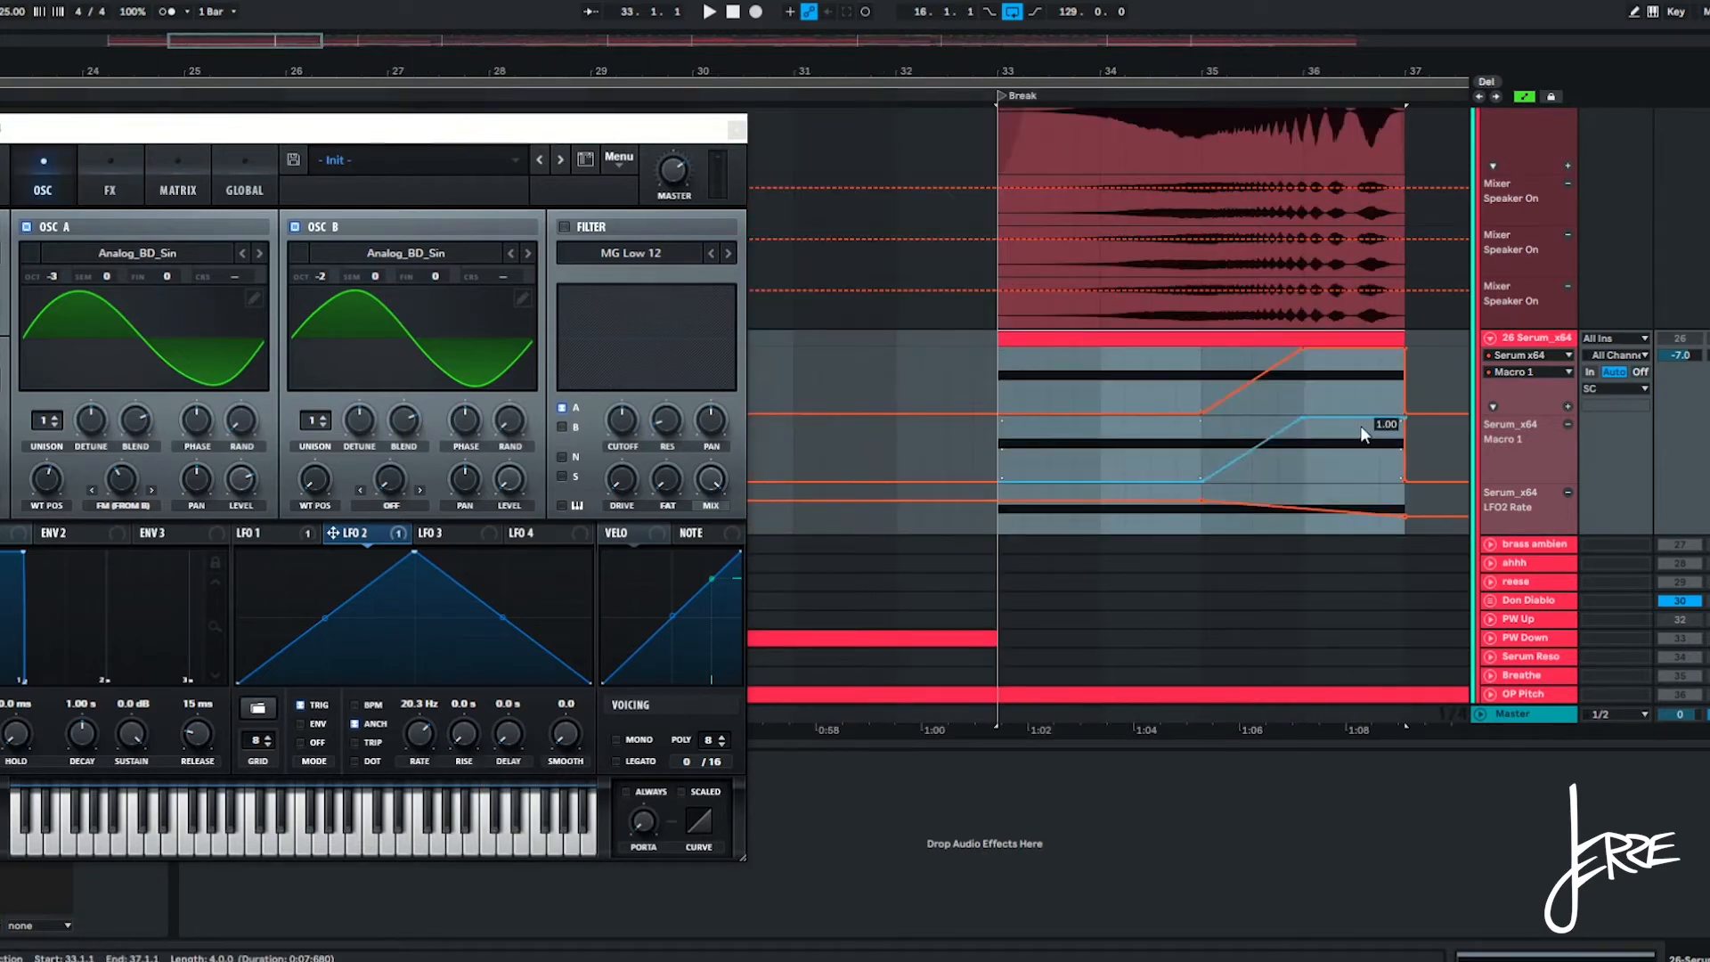
pyautogui.press('space')
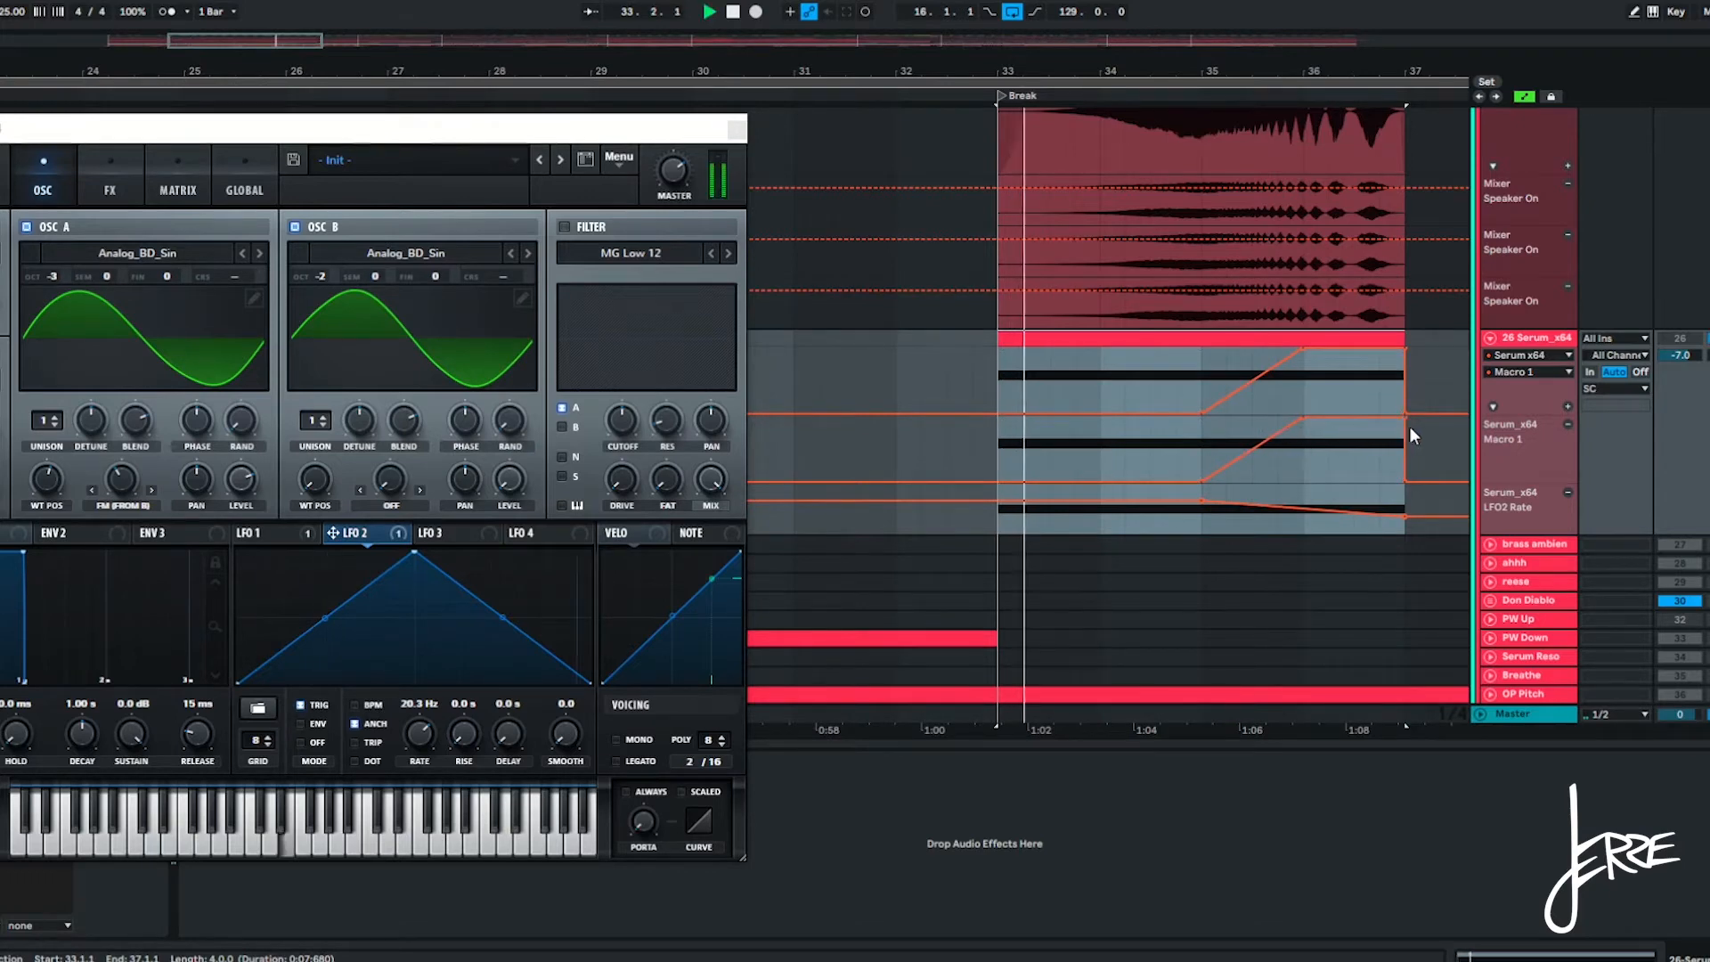
pyautogui.moveTo(675, 130); pyautogui.dragTo(744, 132)
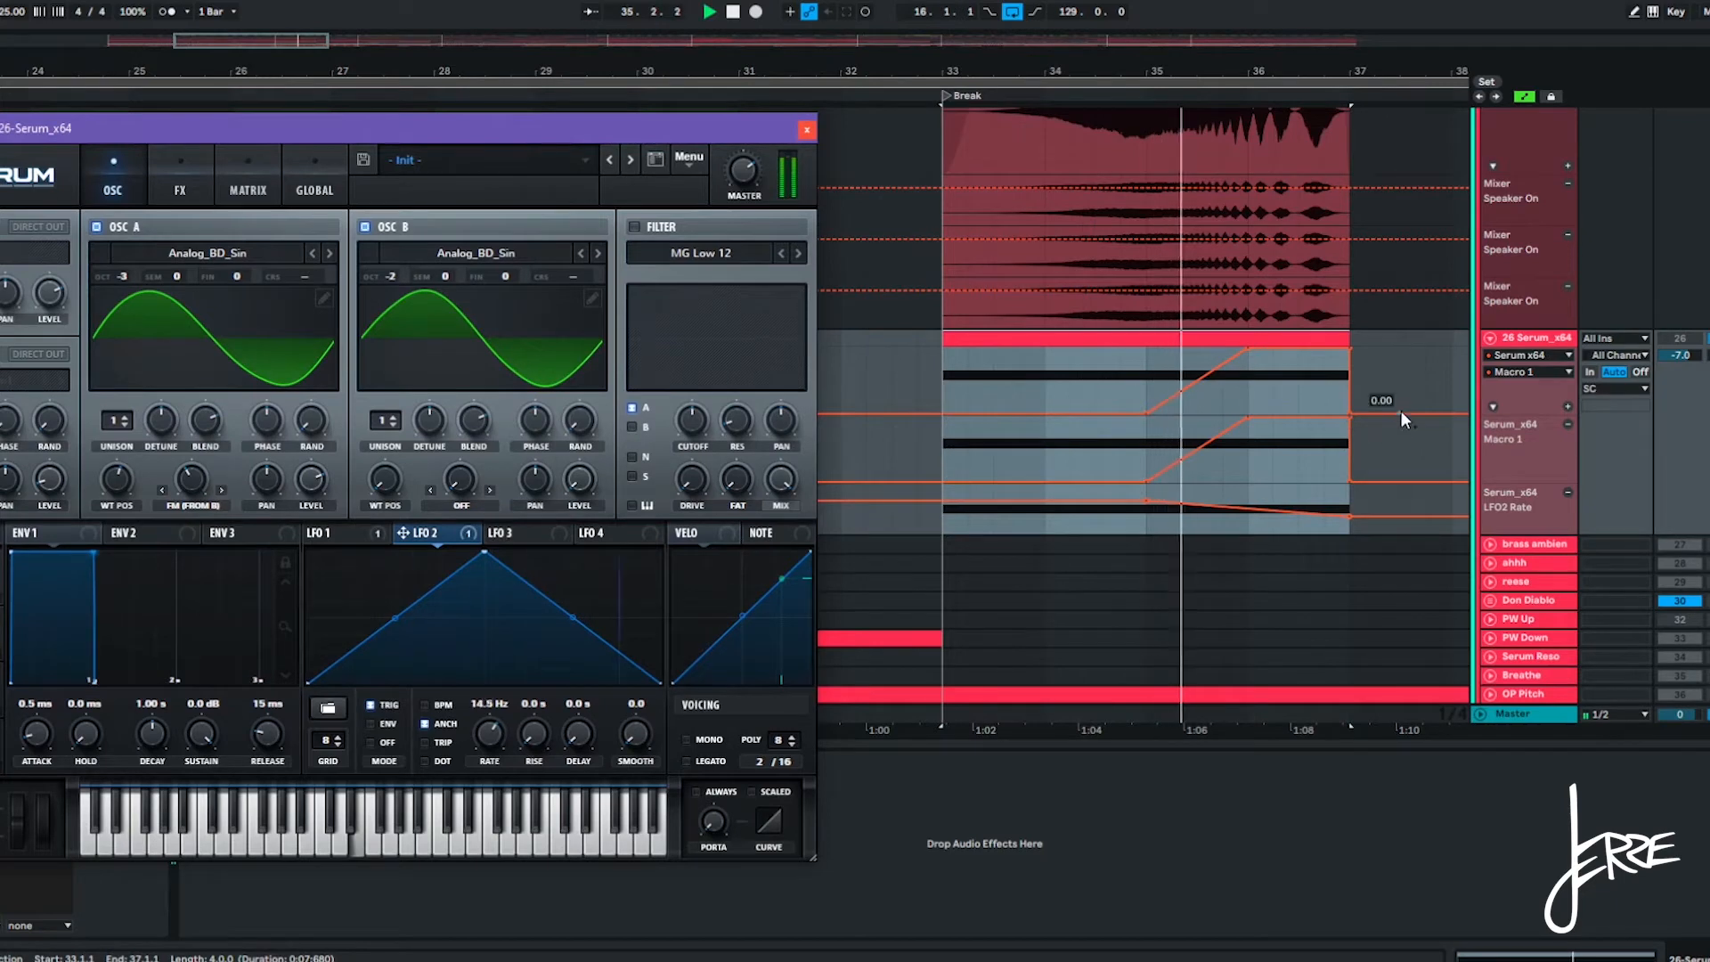
pyautogui.scroll(3, 1409, 390)
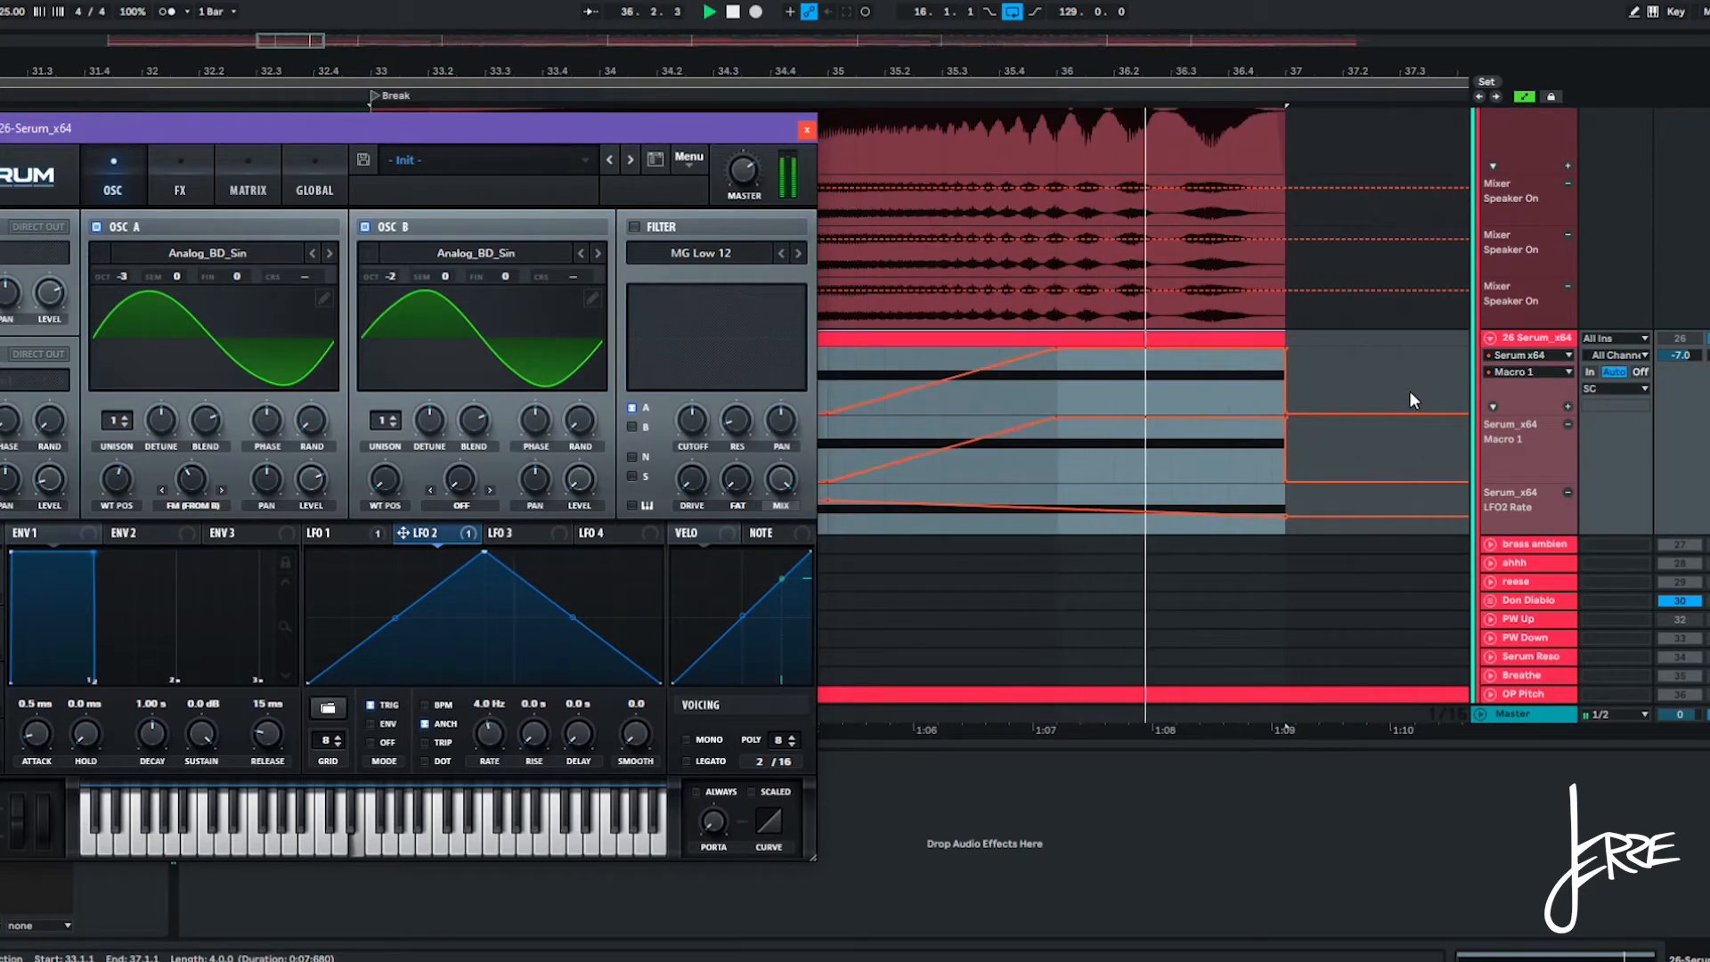
pyautogui.scroll(-3, 1370, 420)
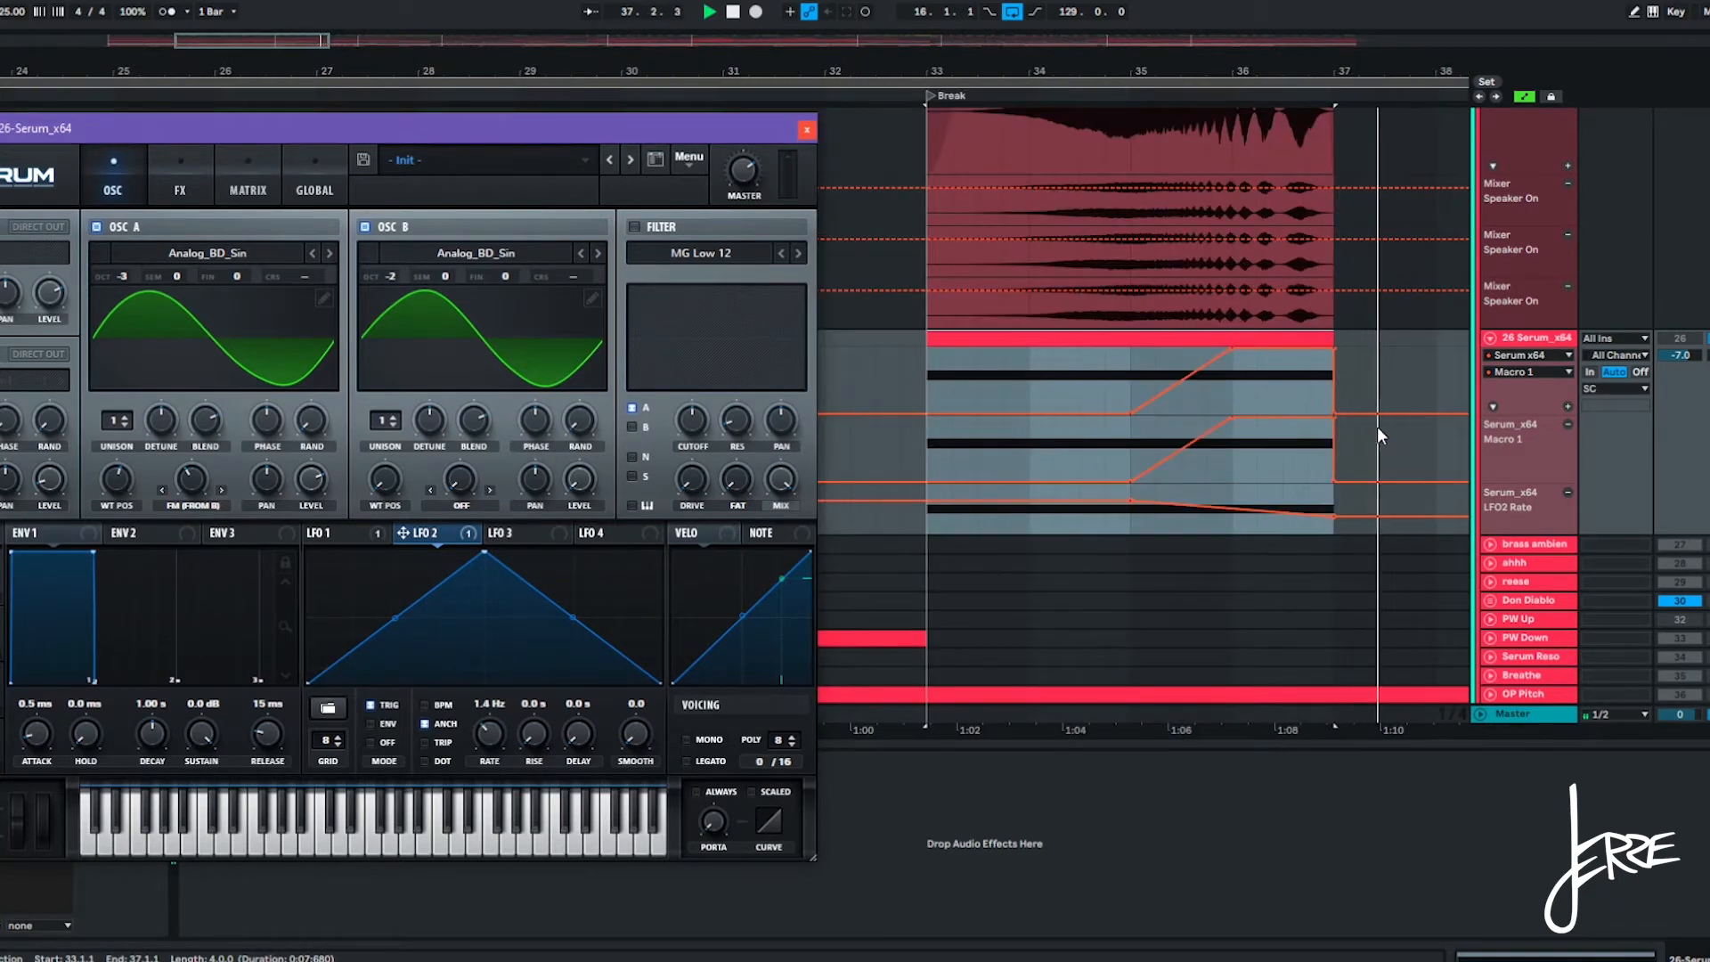
pyautogui.press('space')
# Hide the automation lanes, and show the LFO Snarl track's device chain with the Serum window closed.
pyautogui.press('a')
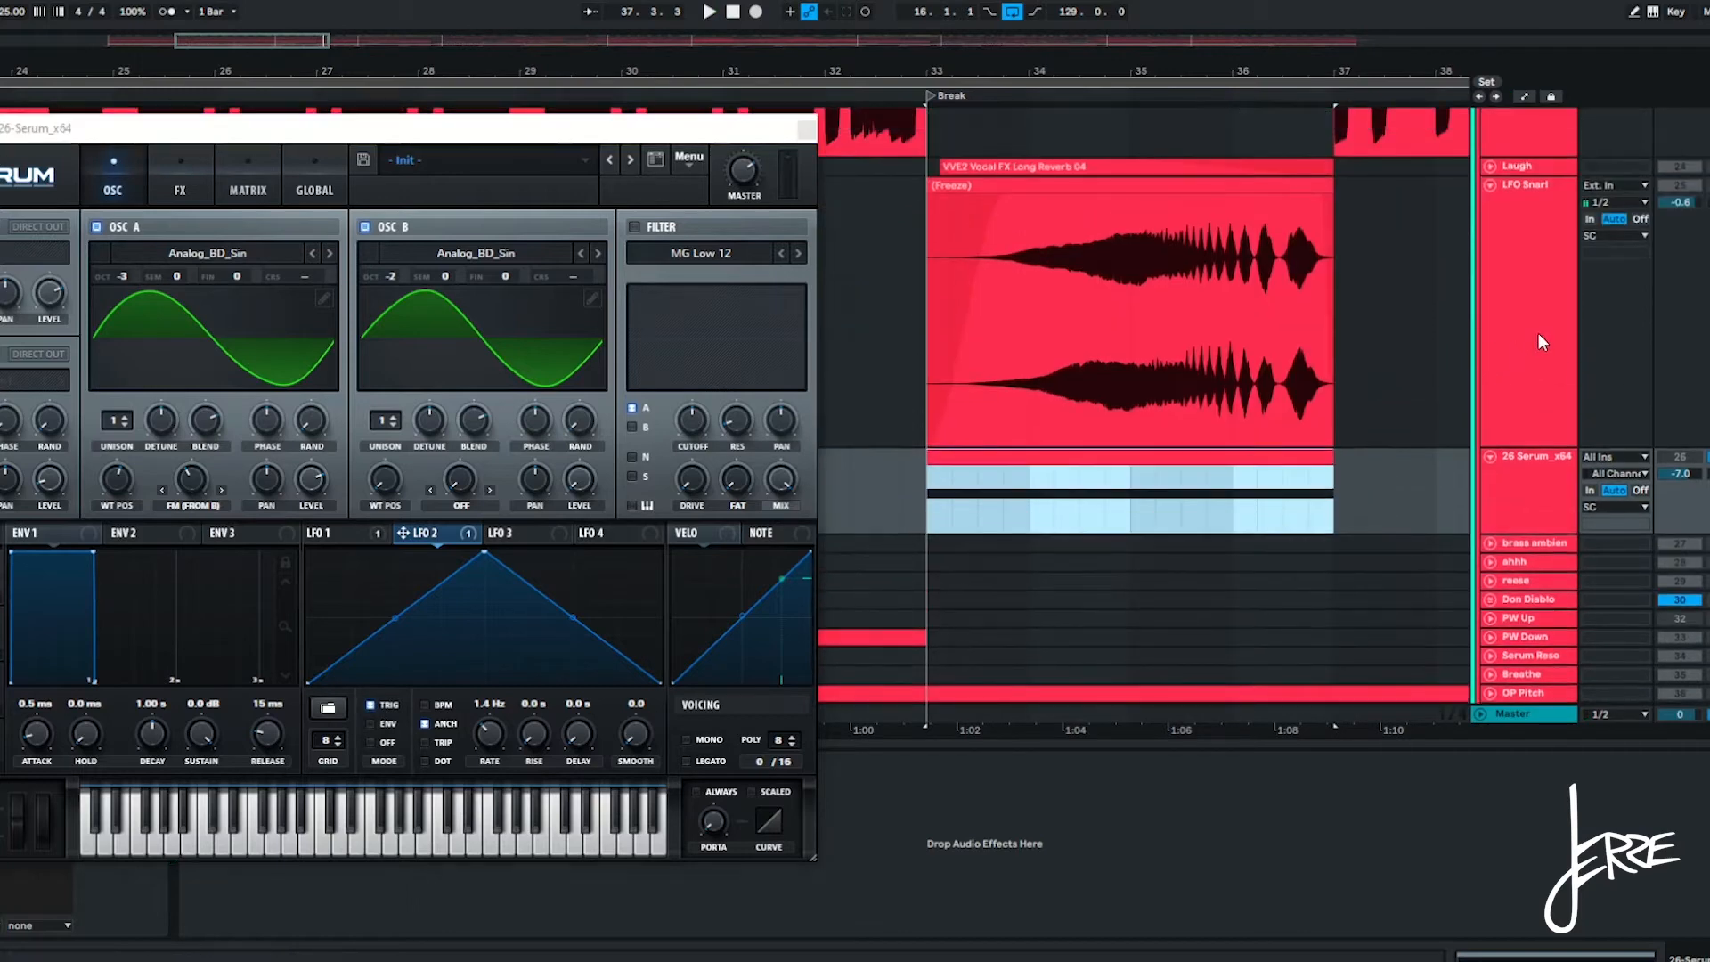
pyautogui.click(1537, 333)
pyautogui.click(807, 130)
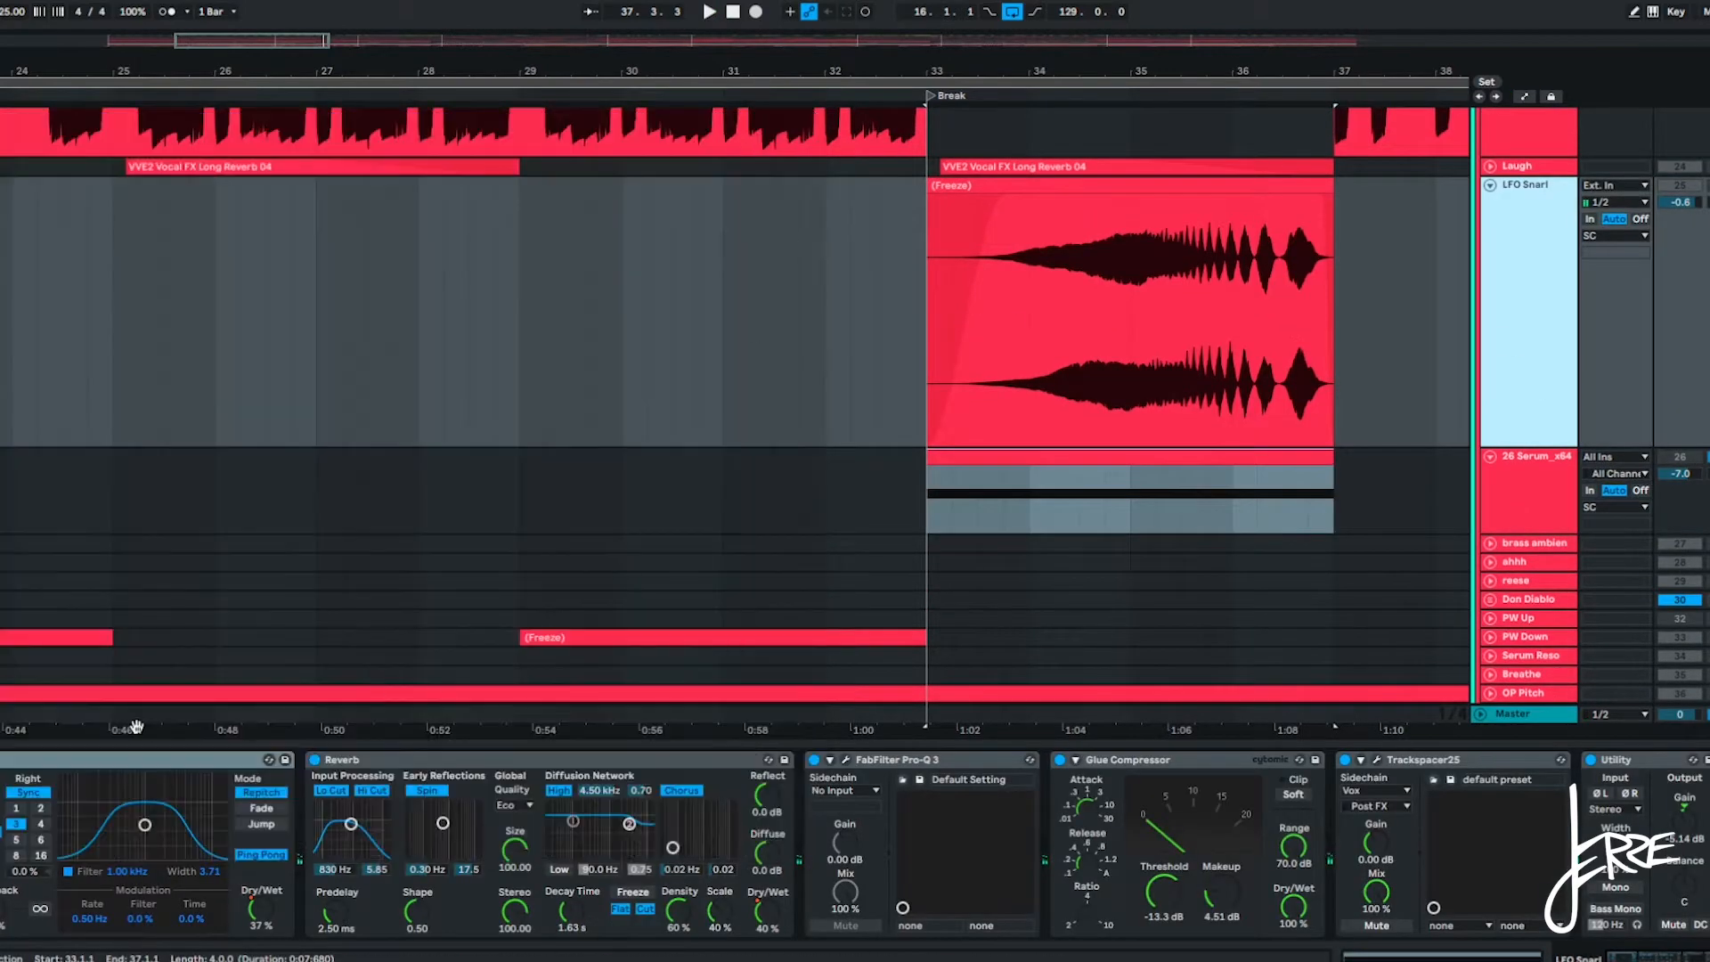
# Show the Delay's Dry/Wet automation on the LFO Snarl track, and examine its rise towards bar 37.
pyautogui.click(89, 757)
pyautogui.press('a')
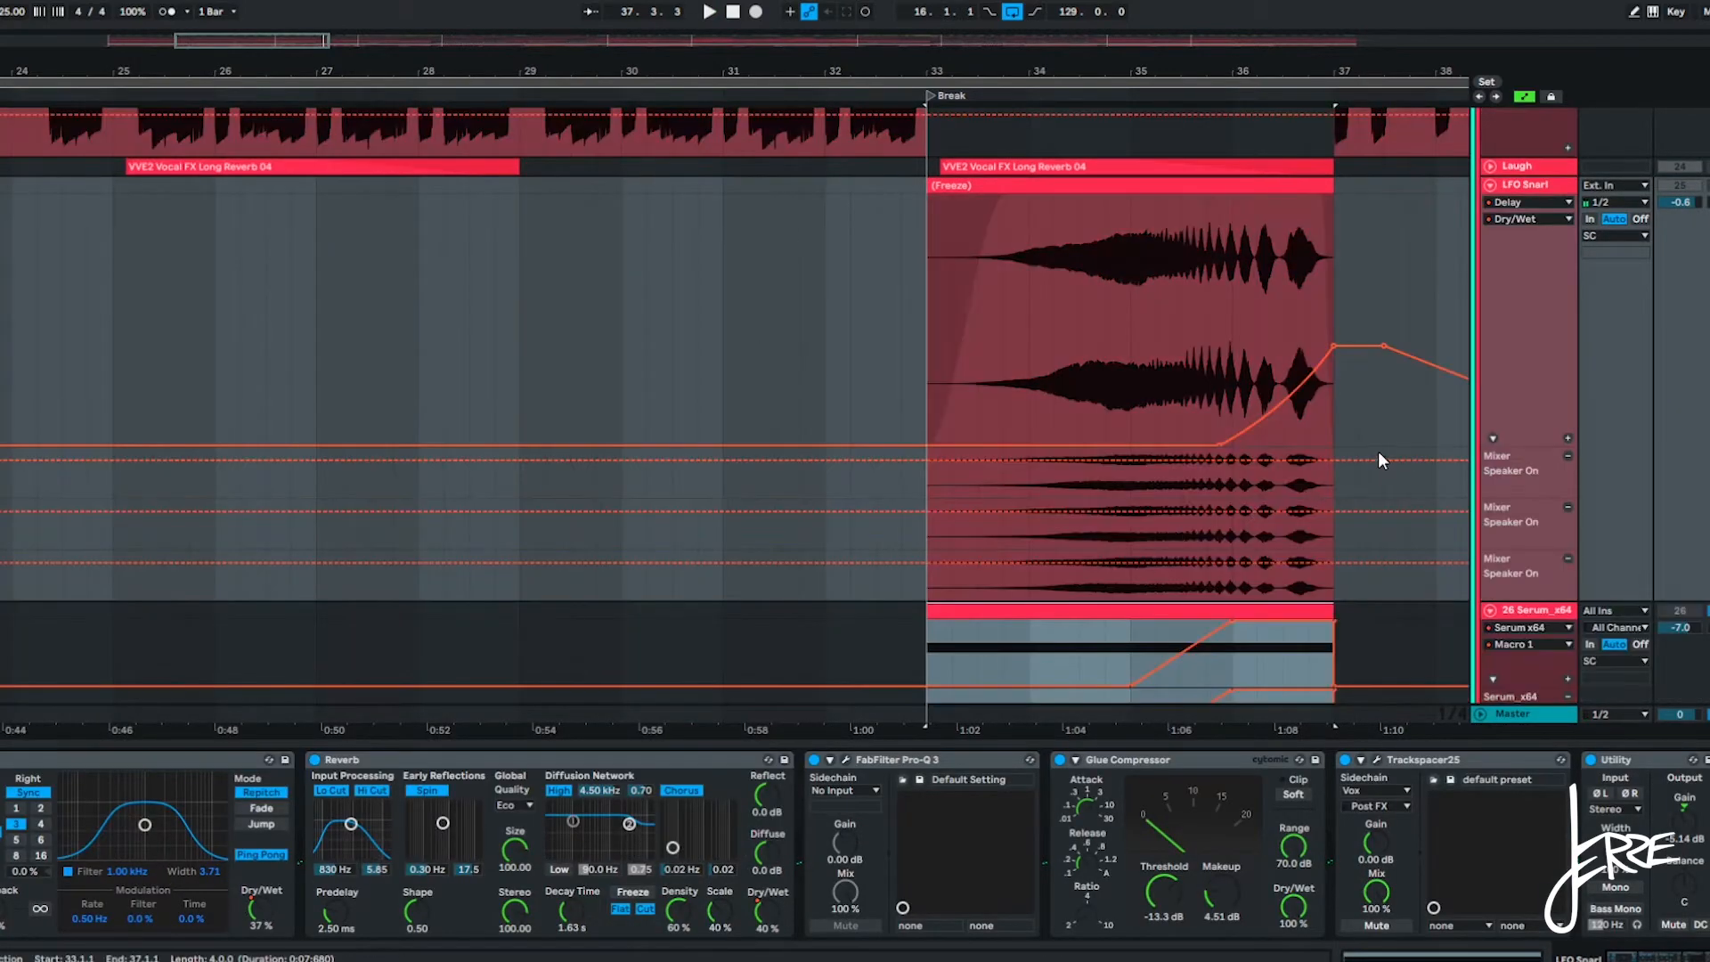
pyautogui.hscroll(2, 1336, 437)
pyautogui.scroll(3, 1161, 378)
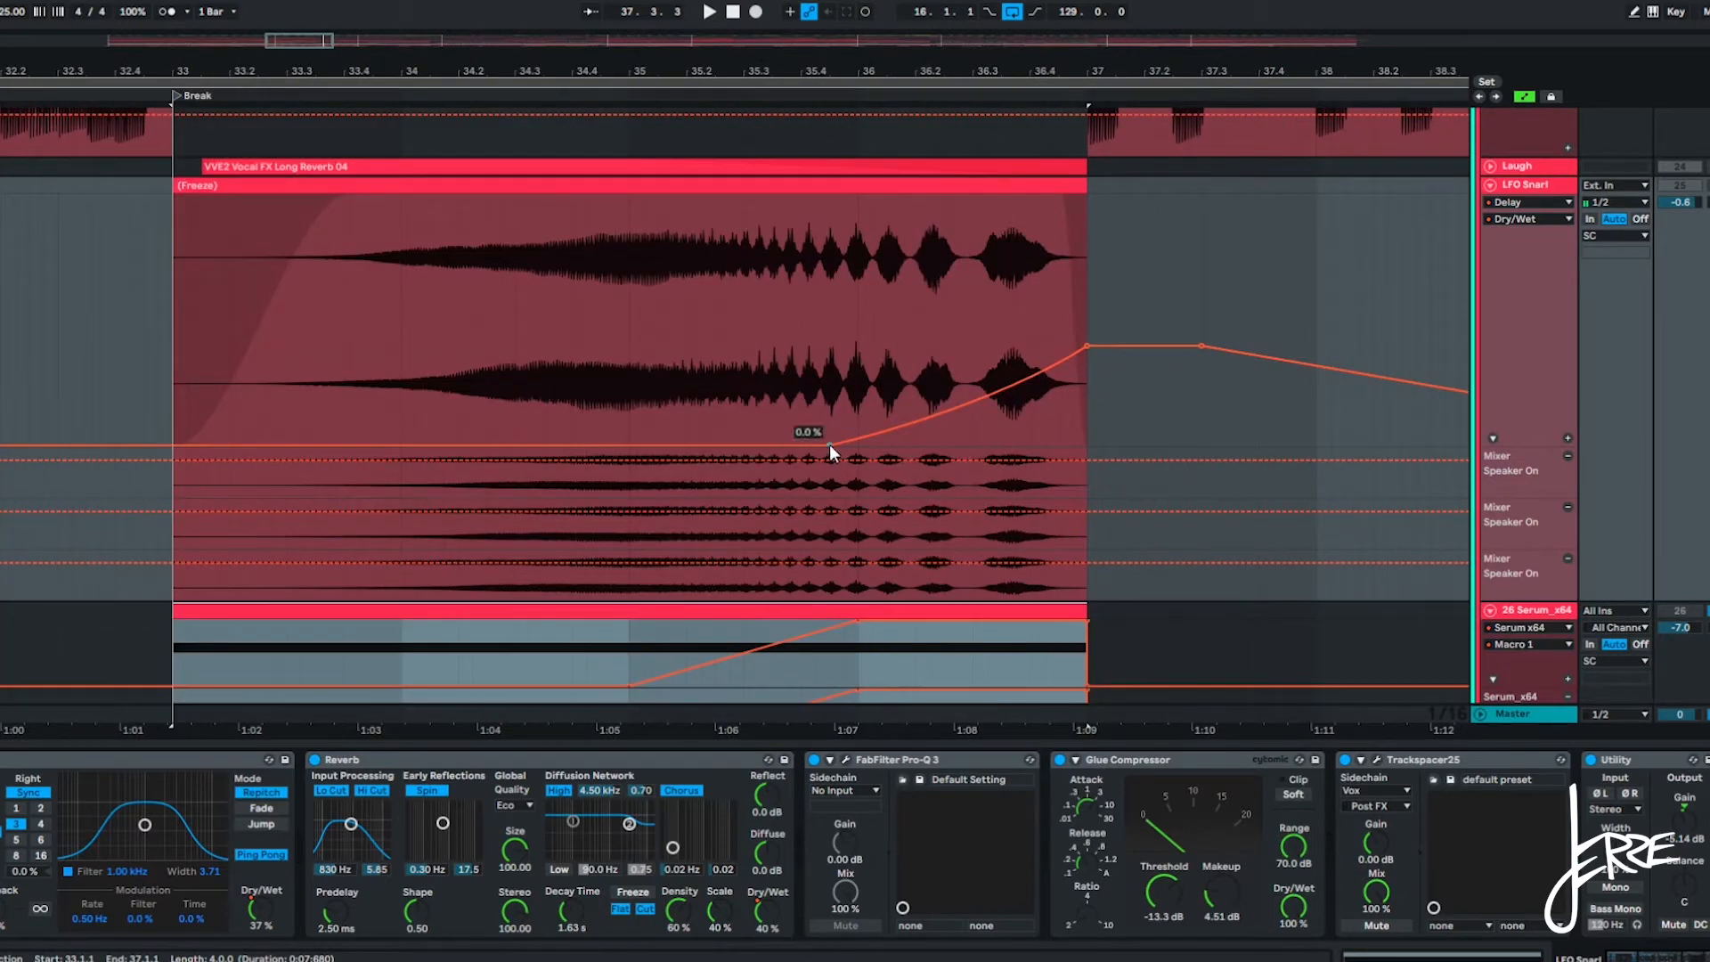
# Show the Reverb's Dry/Wet automation on the LFO Snarl track across the Break, and collapse the Reverb device.
pyautogui.click(774, 904)
pyautogui.scroll(-3, 739, 392)
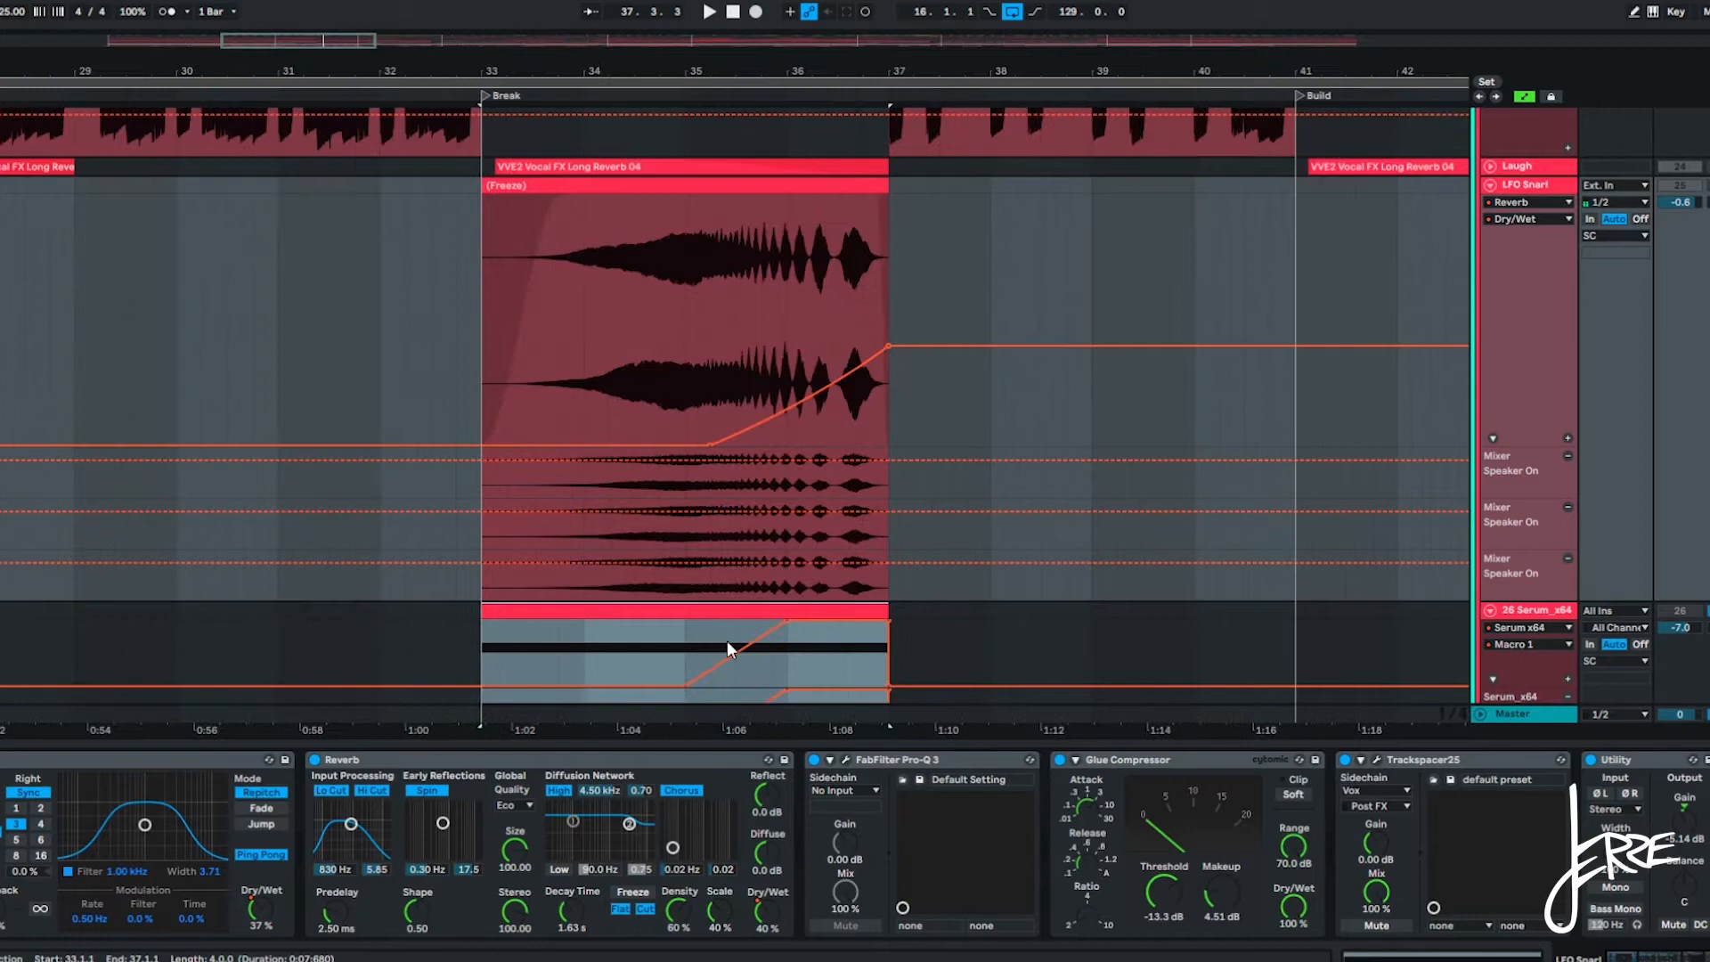
pyautogui.doubleClick(531, 758)
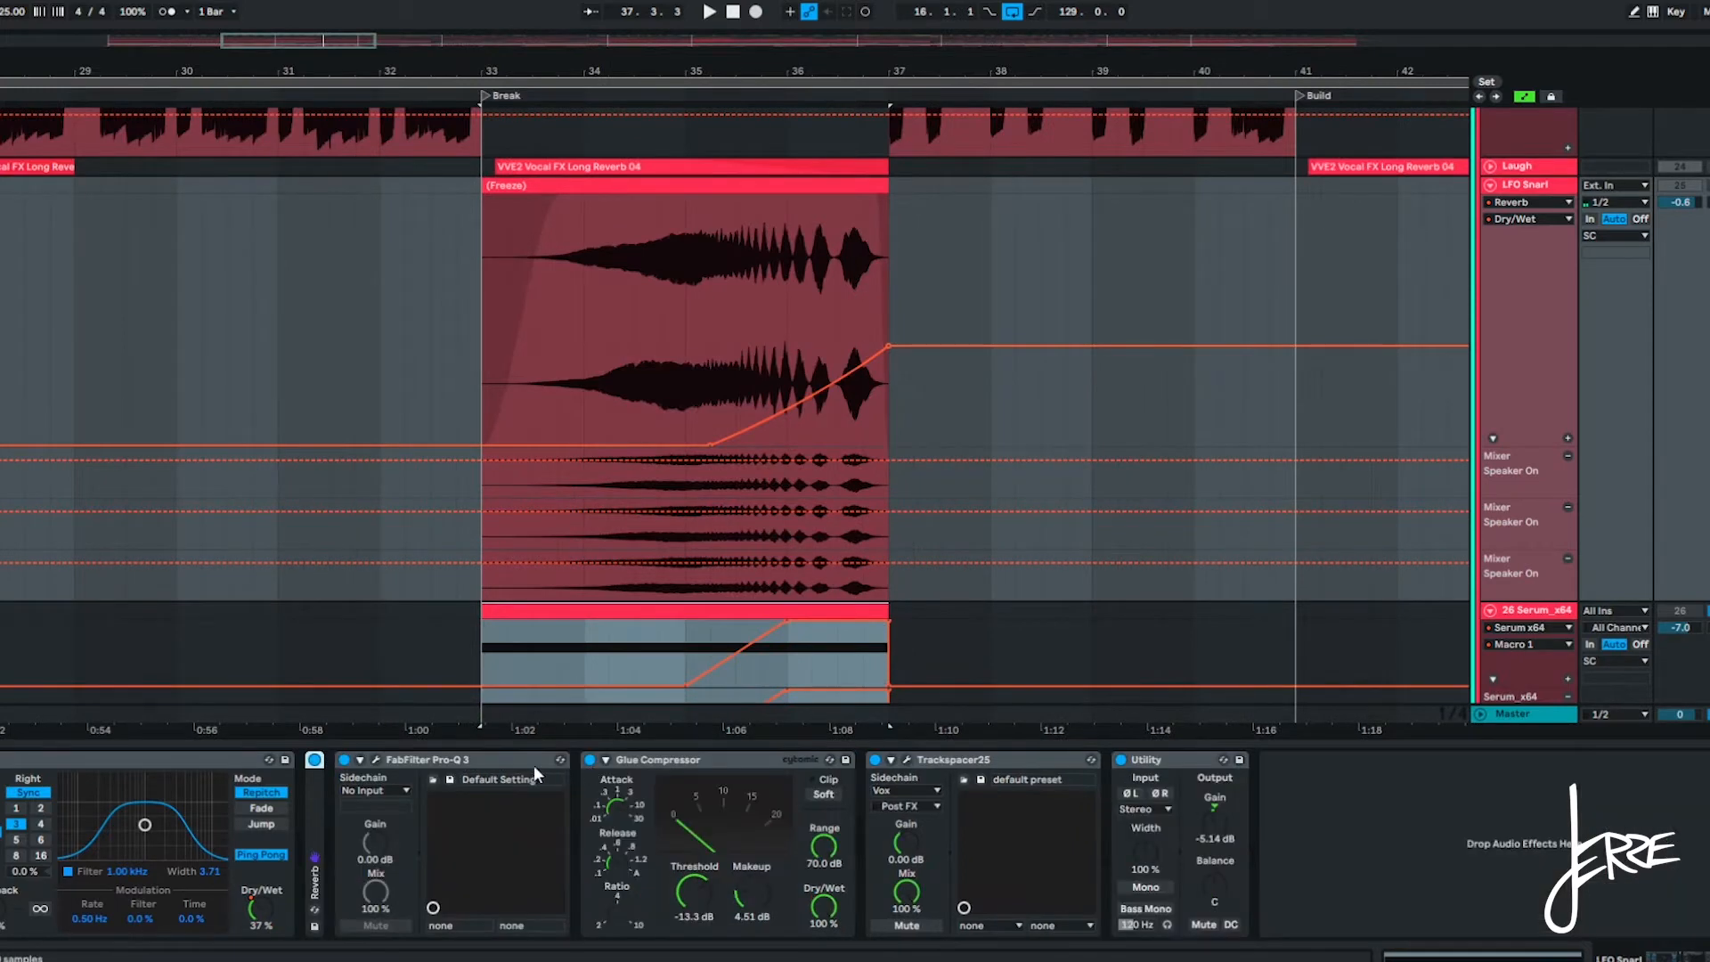
# Select the LFO Snarl track's Glue Compressor, and examine the frozen waveform with a selection from about 35.2 to 36.3.
pyautogui.click(664, 768)
pyautogui.scroll(3, 730, 303)
pyautogui.moveTo(692, 294); pyautogui.dragTo(966, 293)
pyautogui.scroll(3, 1030, 274)
pyautogui.scroll(-3, 766, 298)
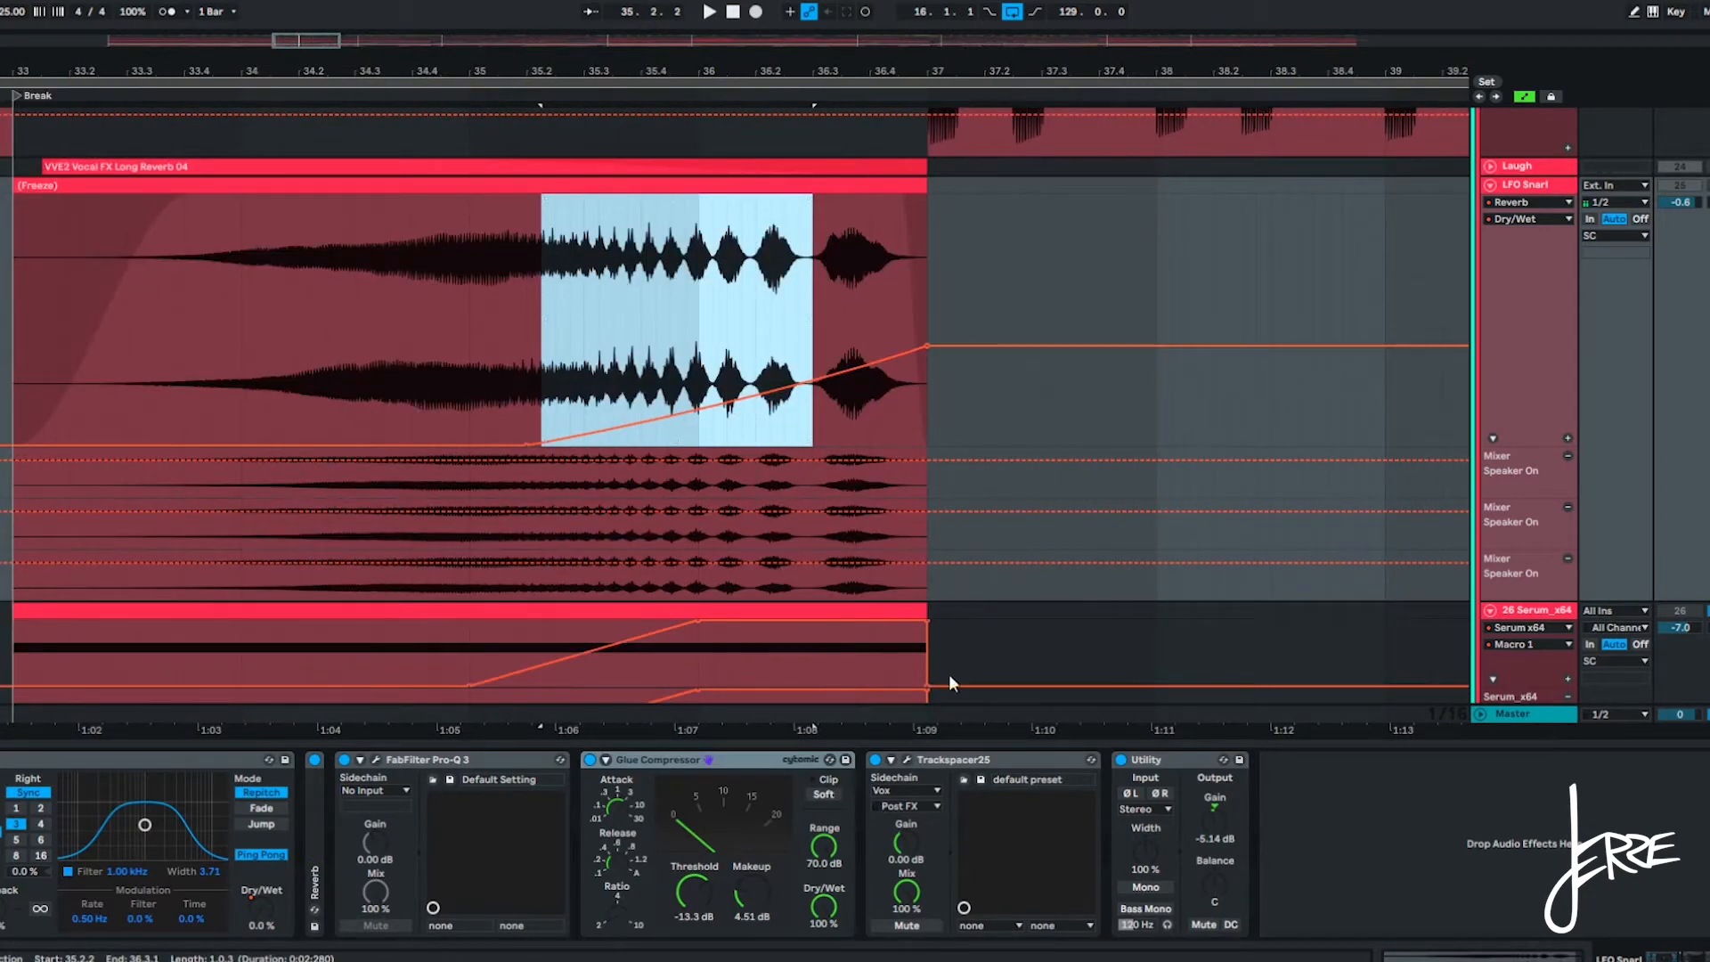
# View the Trackspacer25 plug-in window on the LFO Snarl track, and close it again.
pyautogui.click(908, 759)
pyautogui.moveTo(420, 185); pyautogui.dragTo(734, 188)
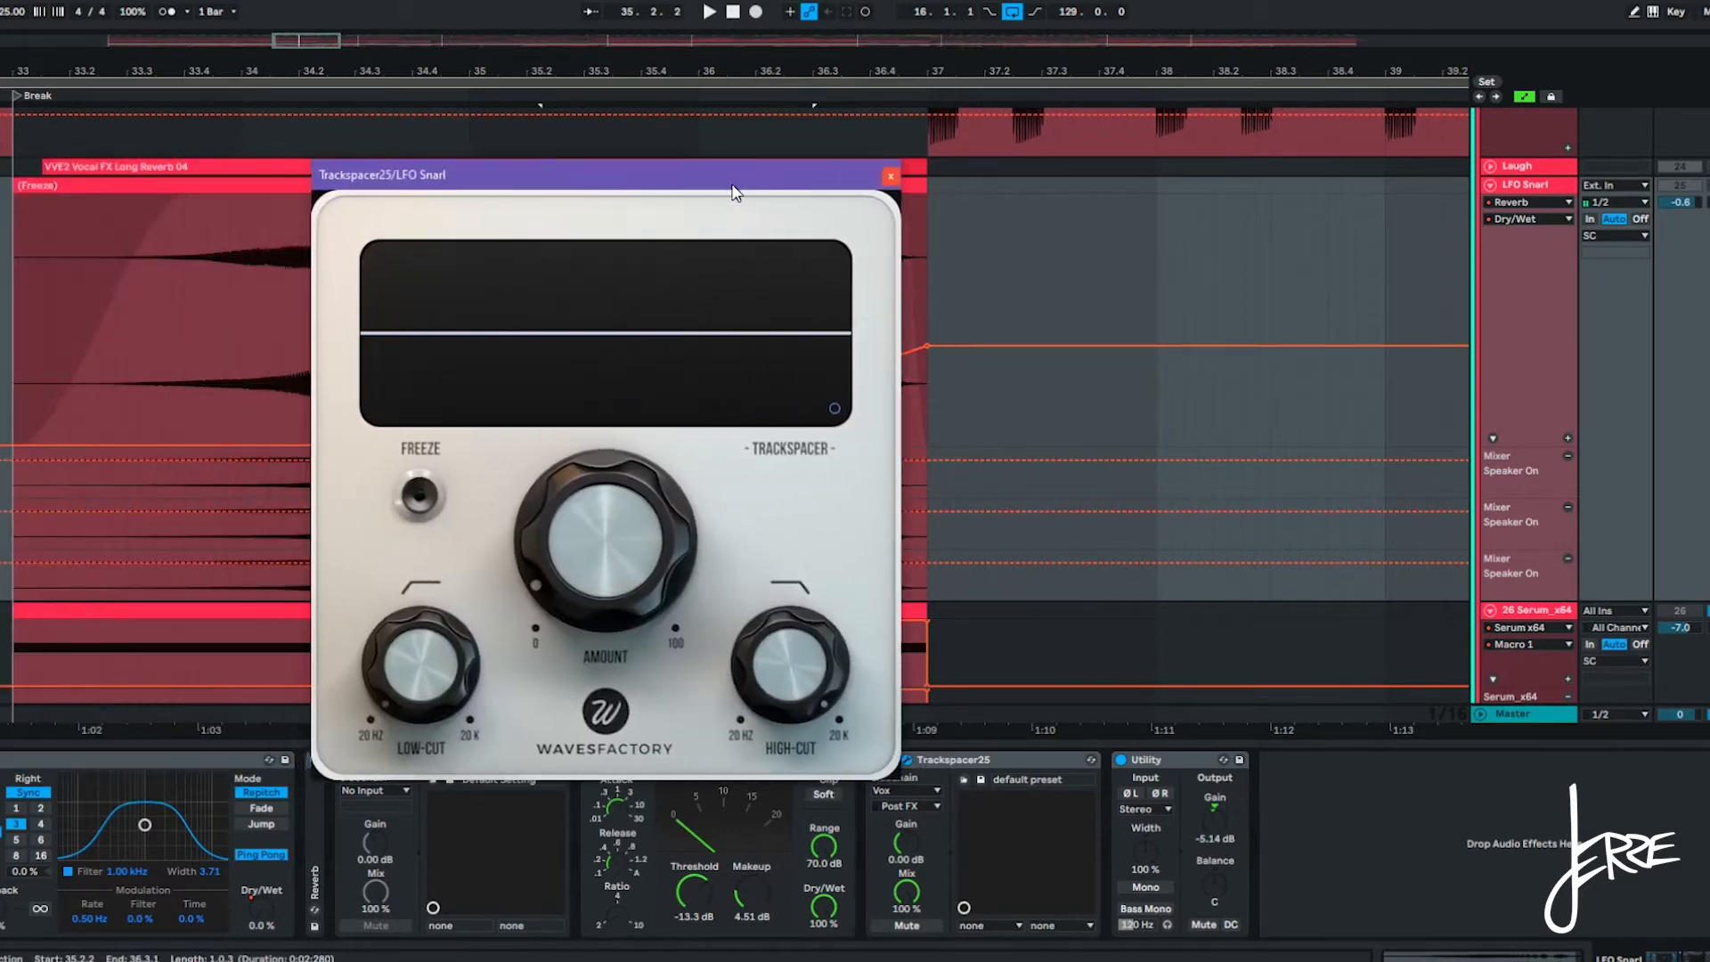
pyautogui.click(890, 176)
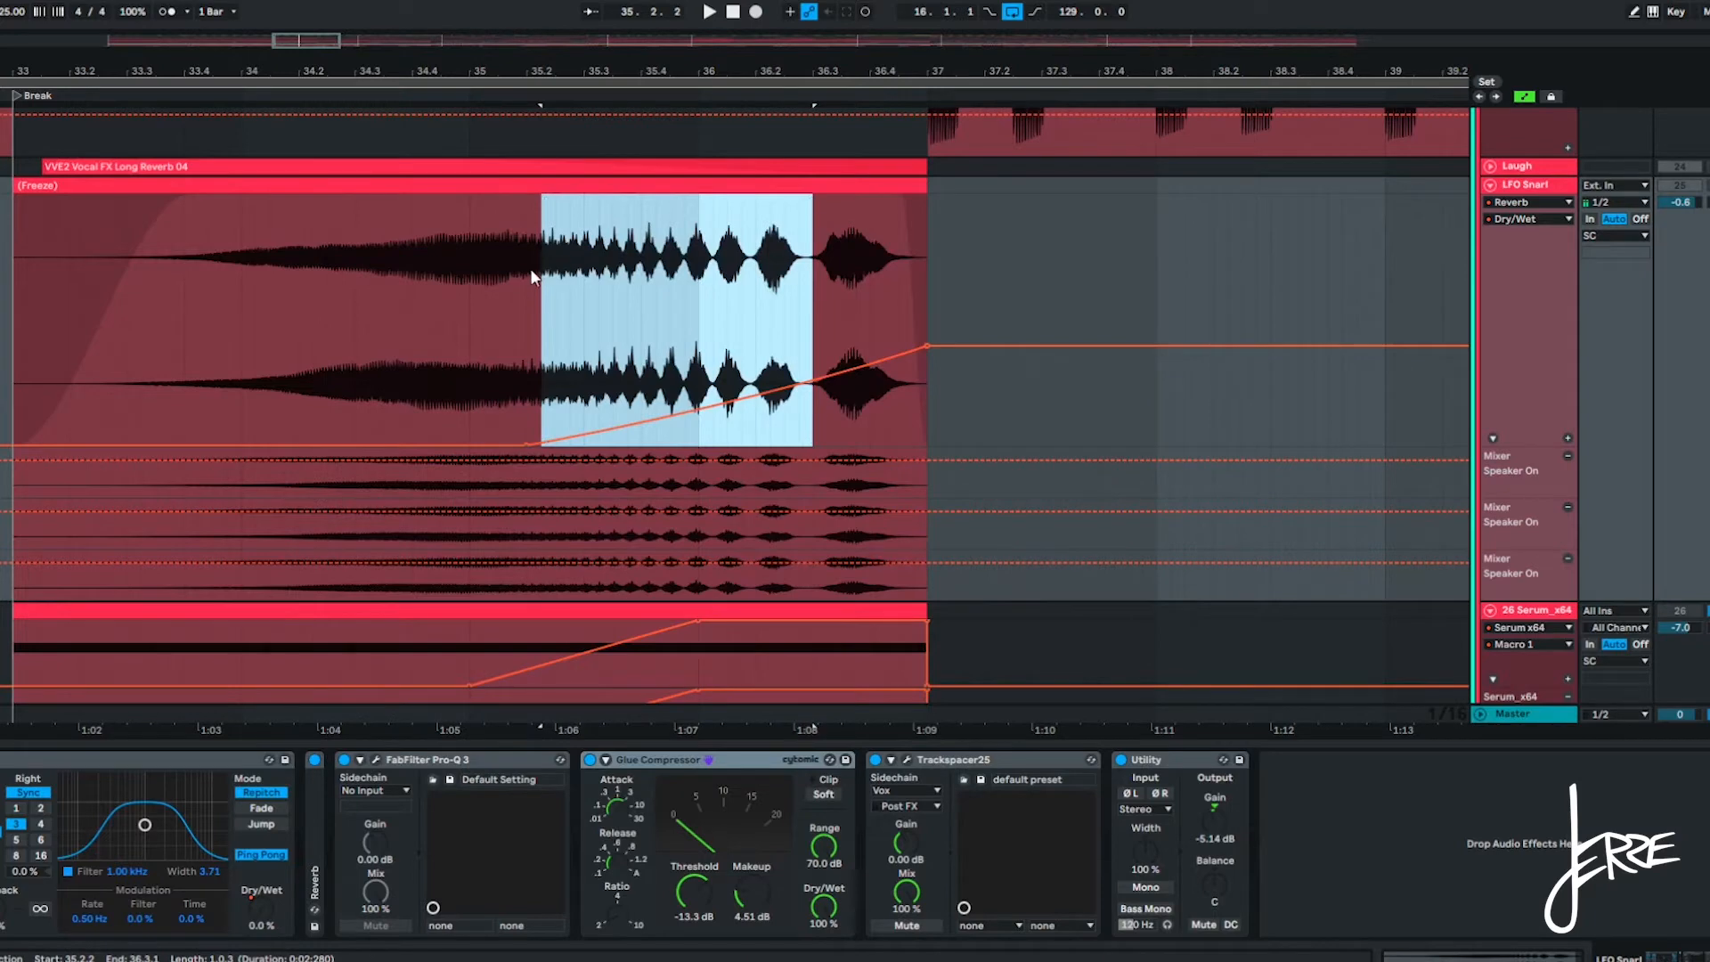
# Fold the LFO Snarl and 26 Serum_x64 tracks, and show the device chain for the Laugh track's VVE2 Vocal FX Long Reverb 04 clip.
pyautogui.click(1489, 186)
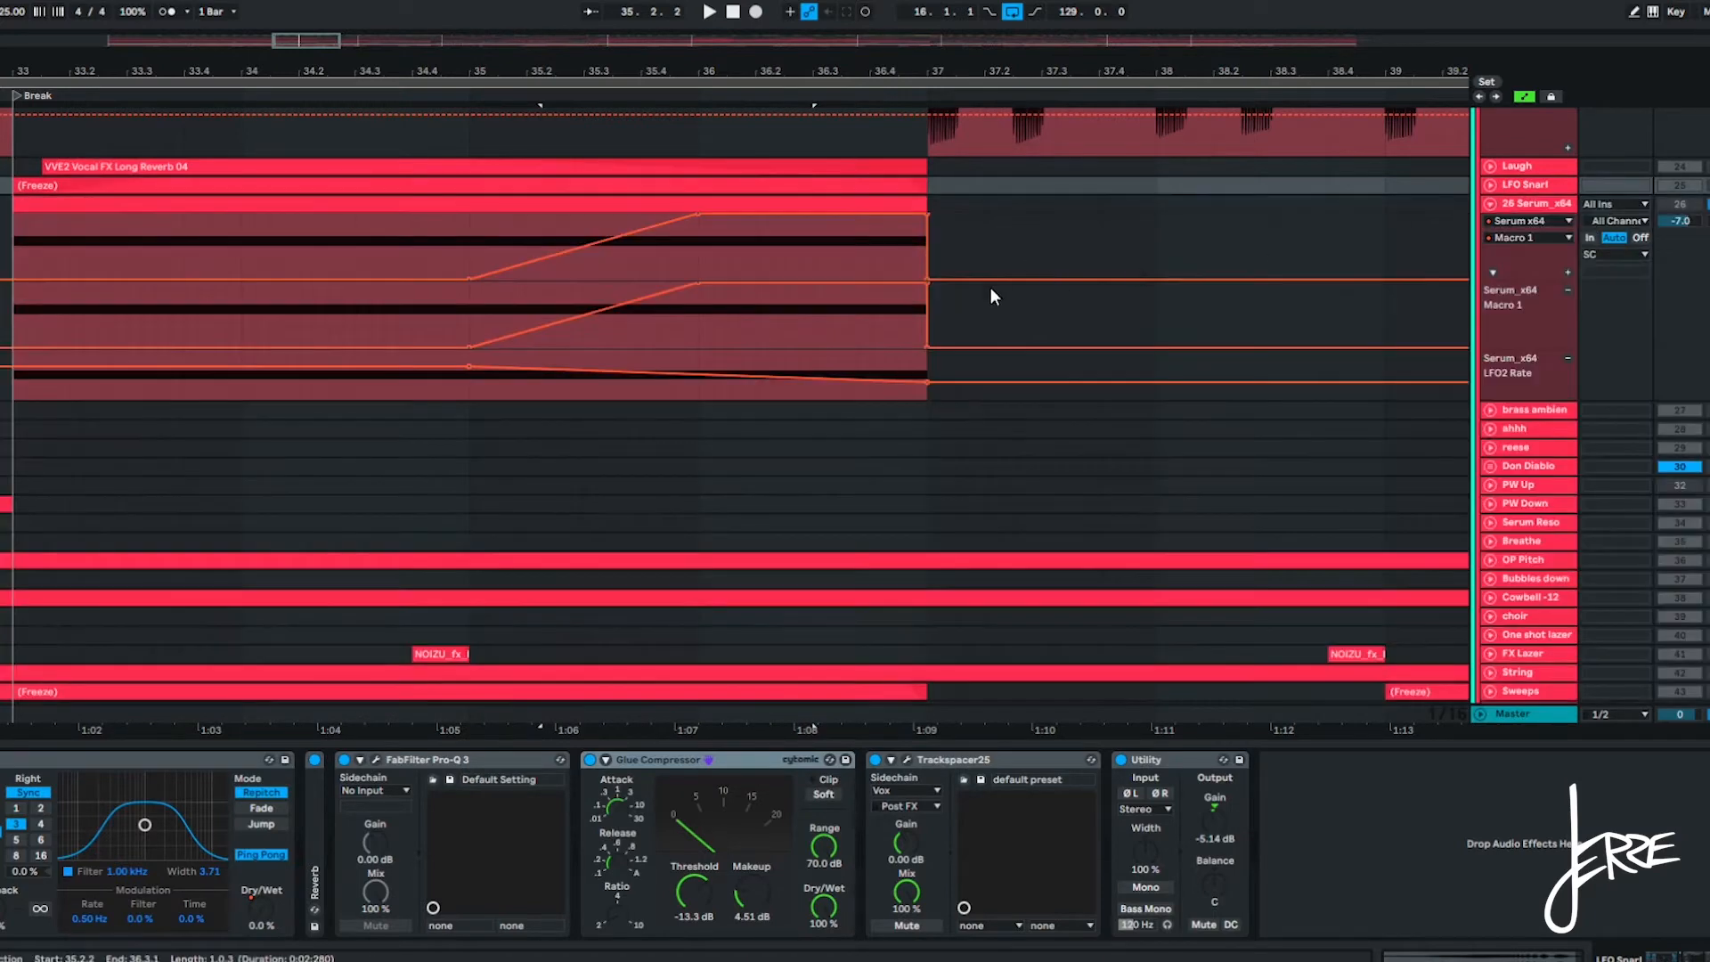
pyautogui.click(1489, 203)
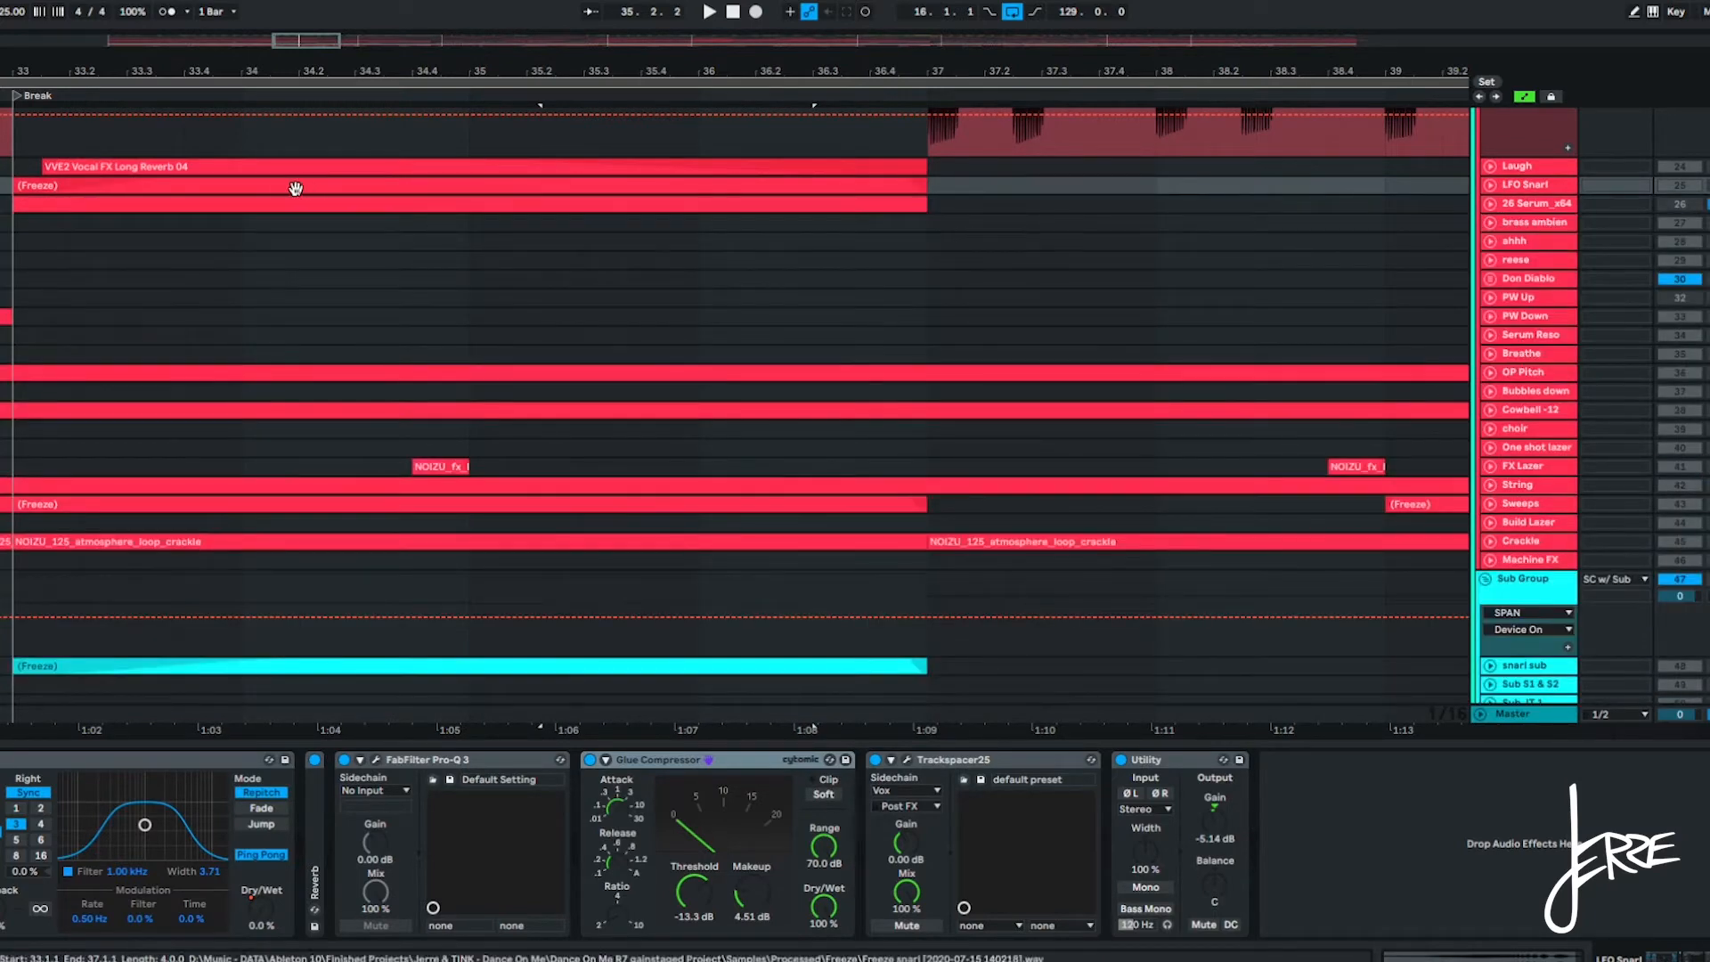
pyautogui.scroll(3, 18, 169)
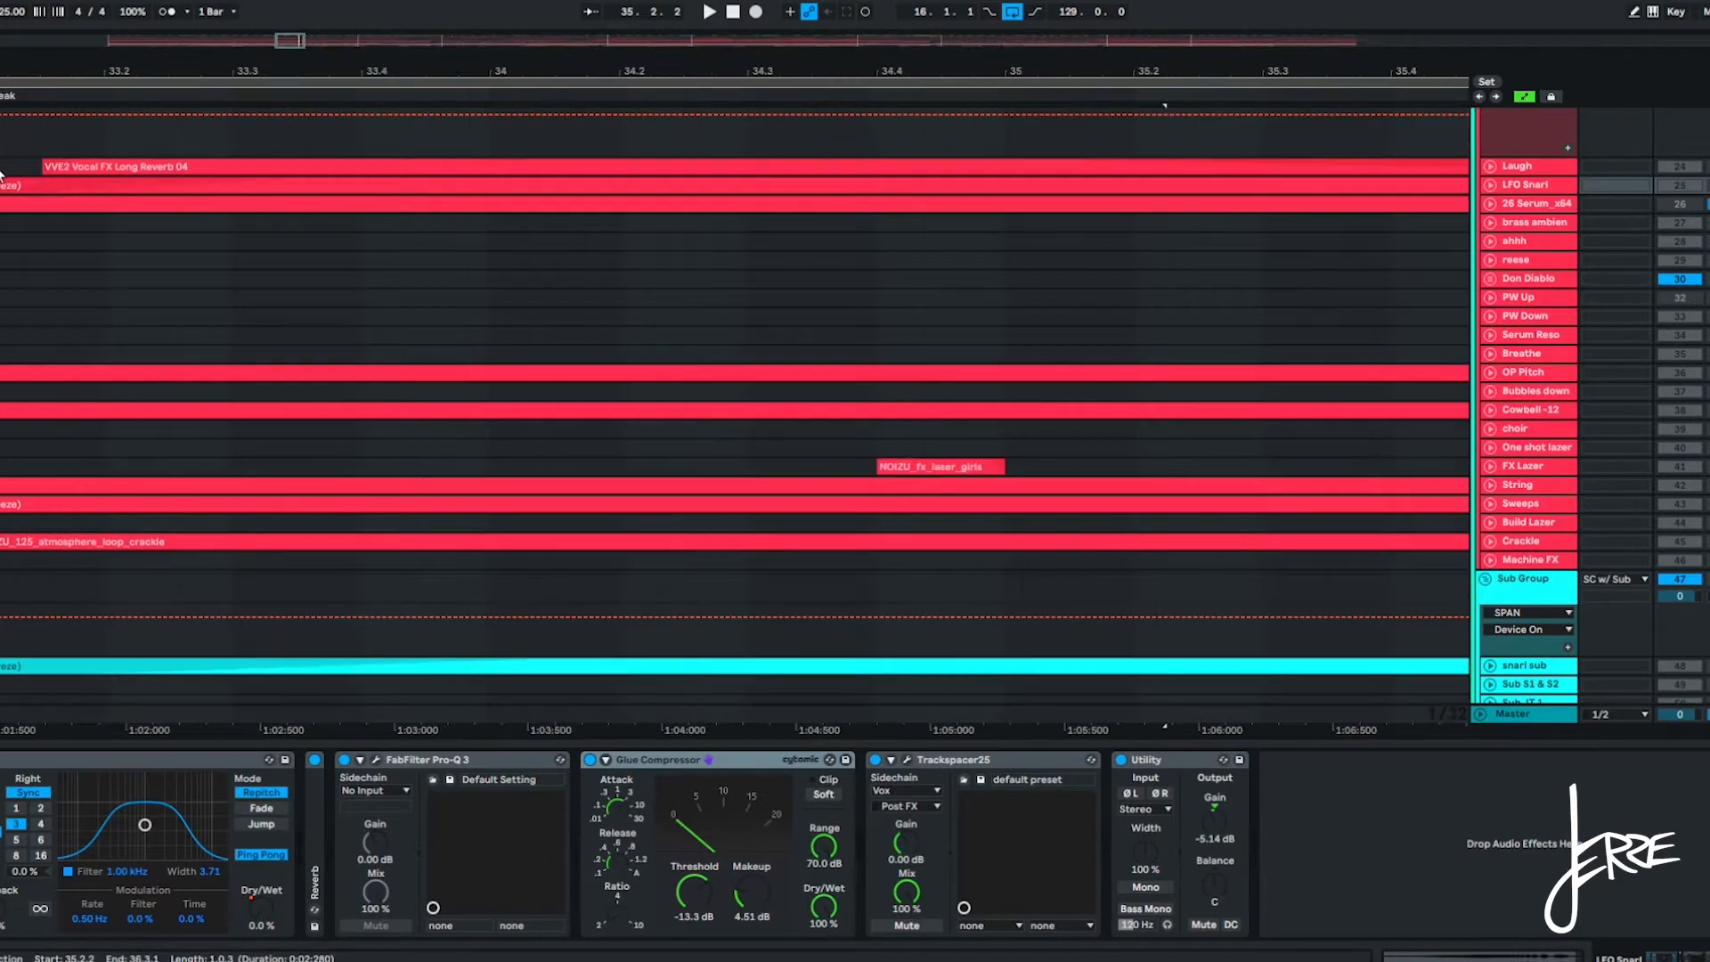
pyautogui.click(178, 167)
pyautogui.scroll(-3, 383, 222)
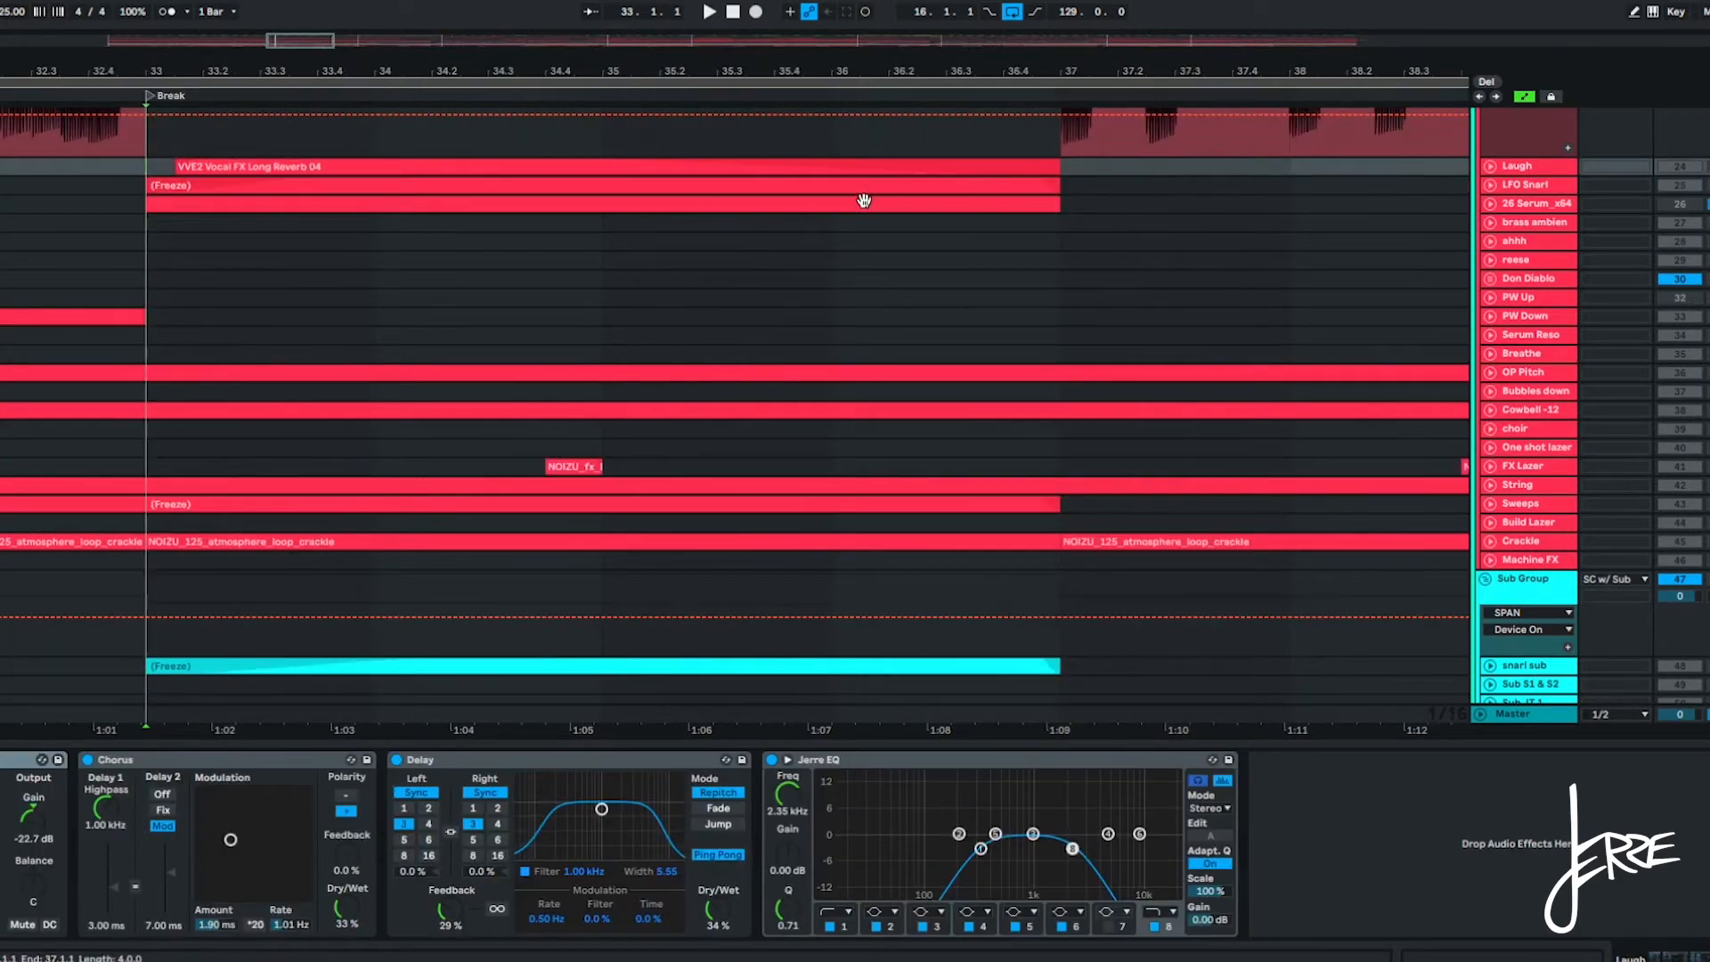
pyautogui.scroll(-3, 664, 342)
# Select the NOIZU_fx_laser_girls clip before bar 35, and unfold the FX Lazer track to show its waveform and devices.
pyautogui.click(574, 385)
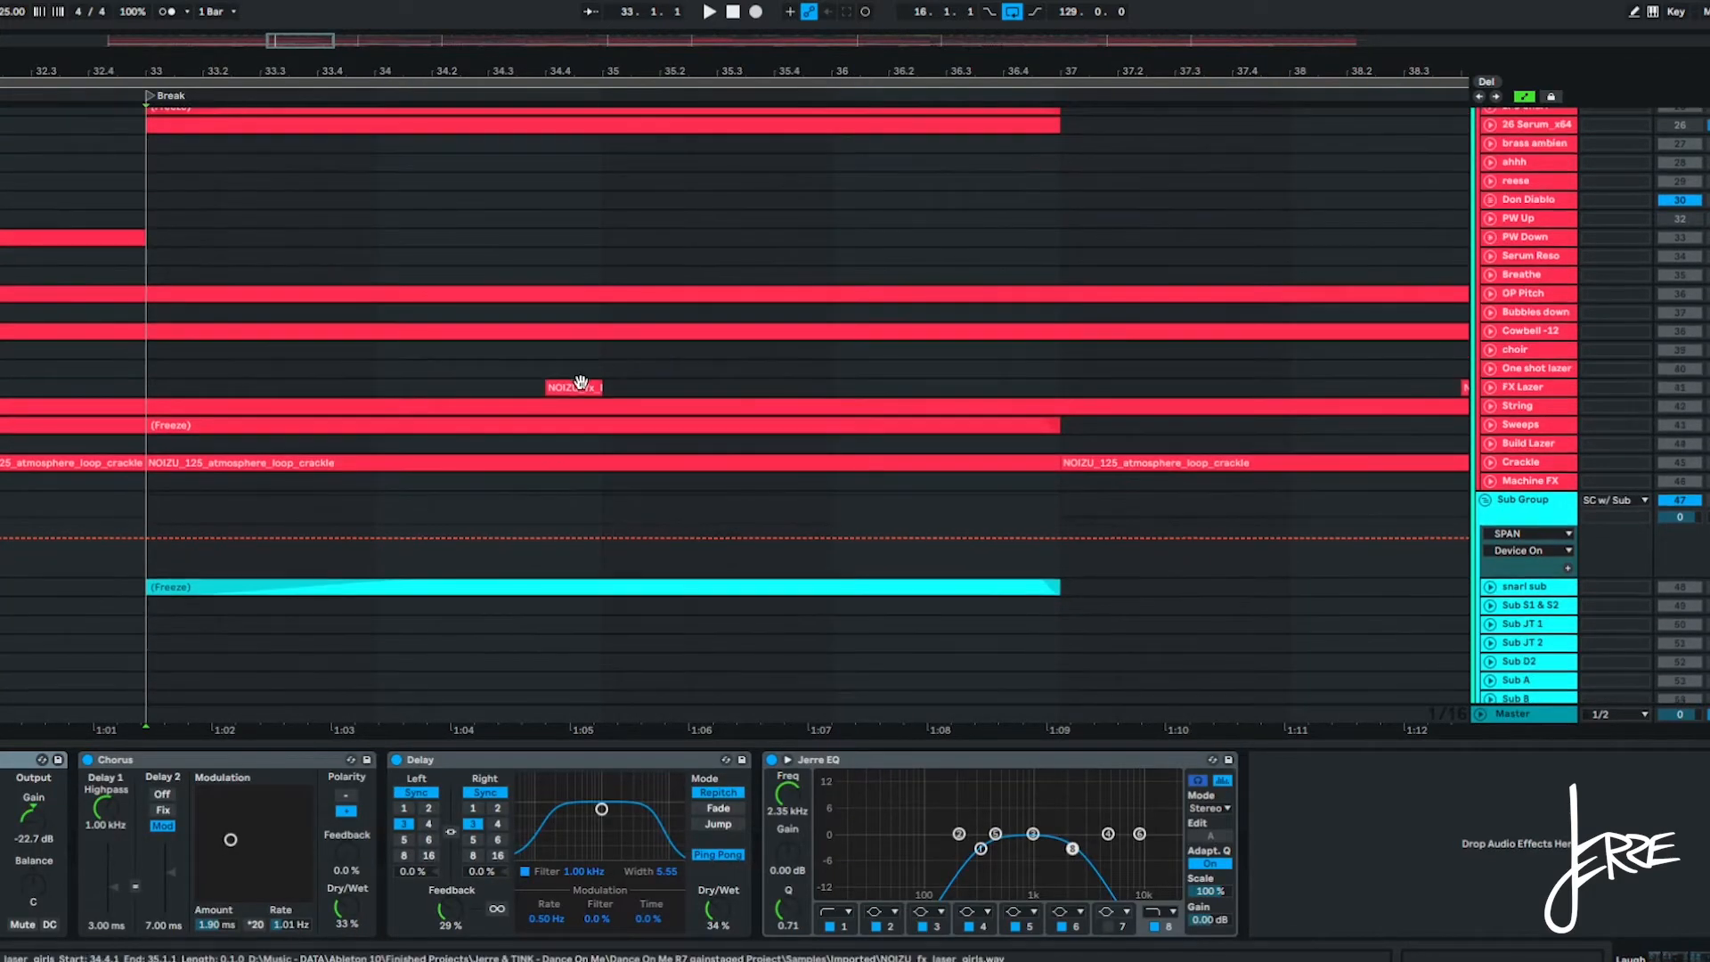
pyautogui.scroll(-4, 891, 365)
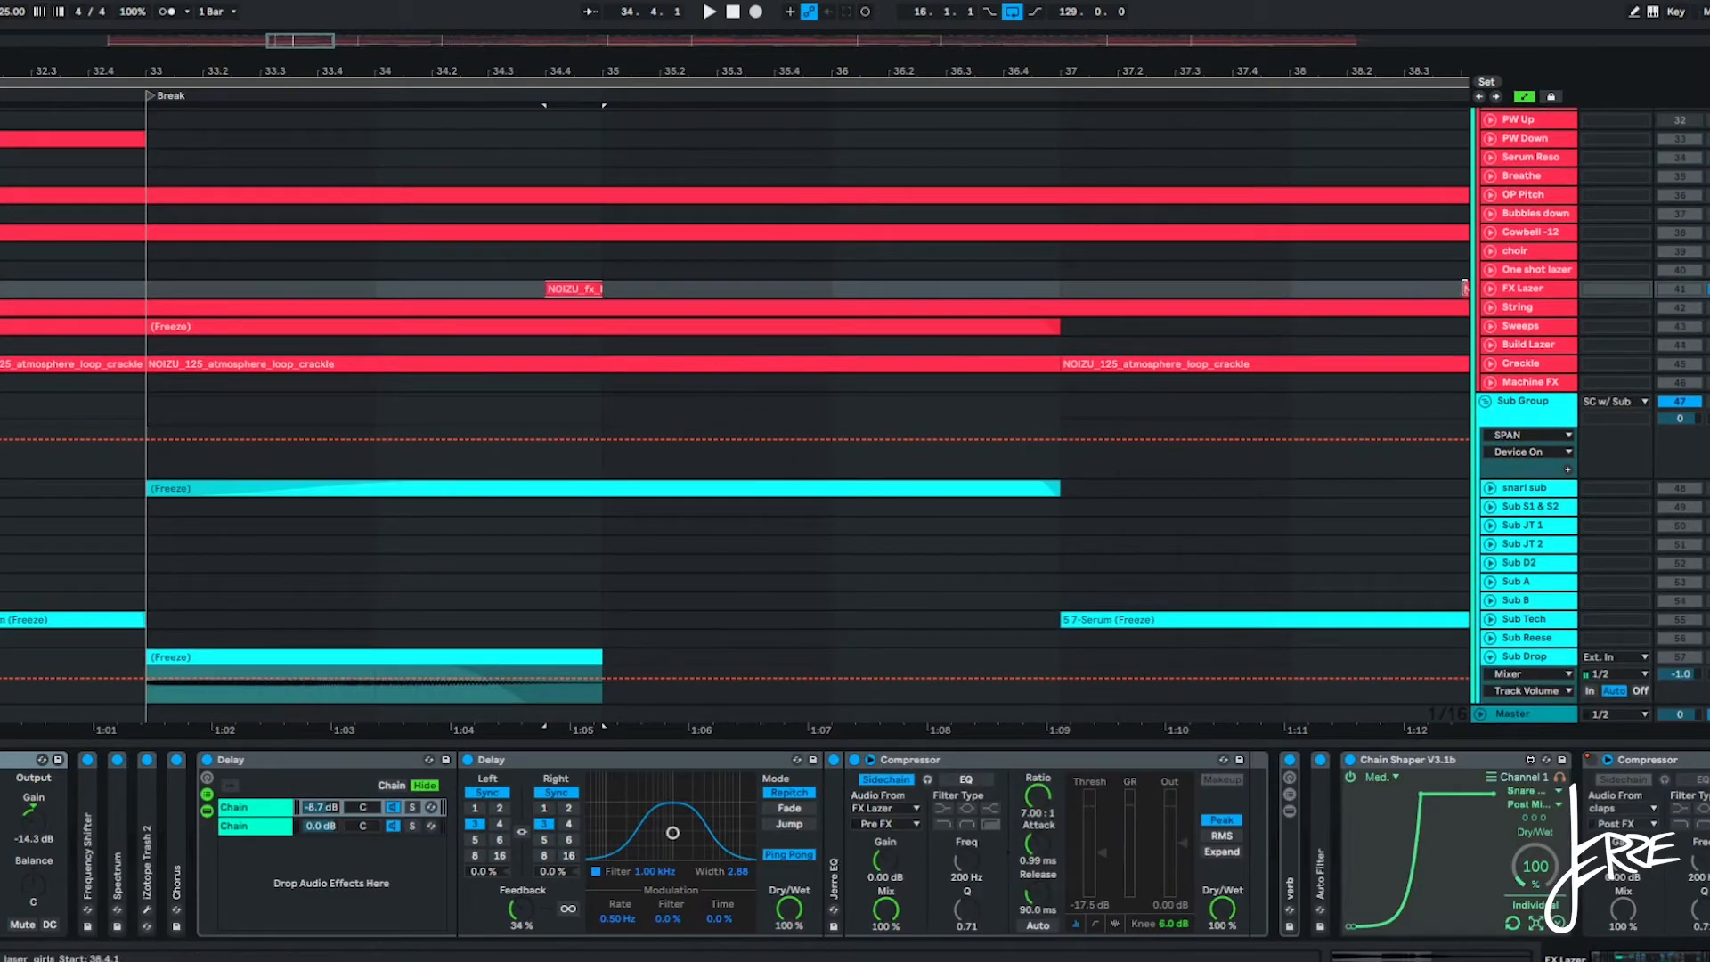
pyautogui.click(1490, 288)
pyautogui.press('+')
pyautogui.press('+')
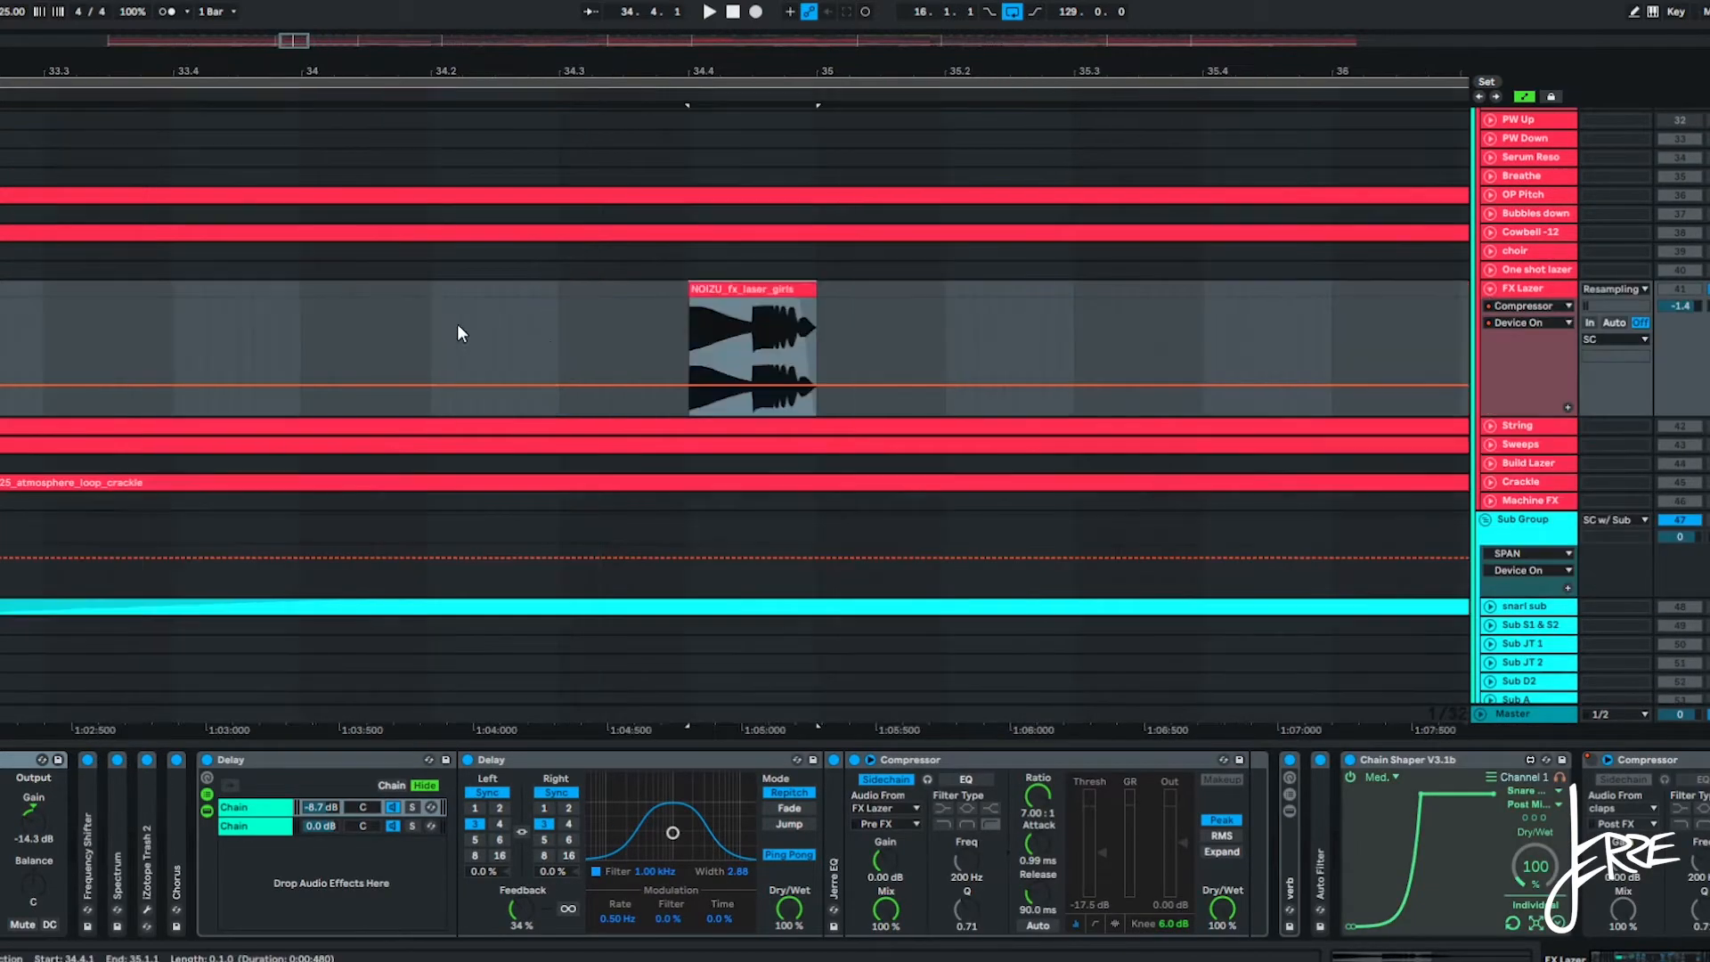
pyautogui.click(1624, 959)
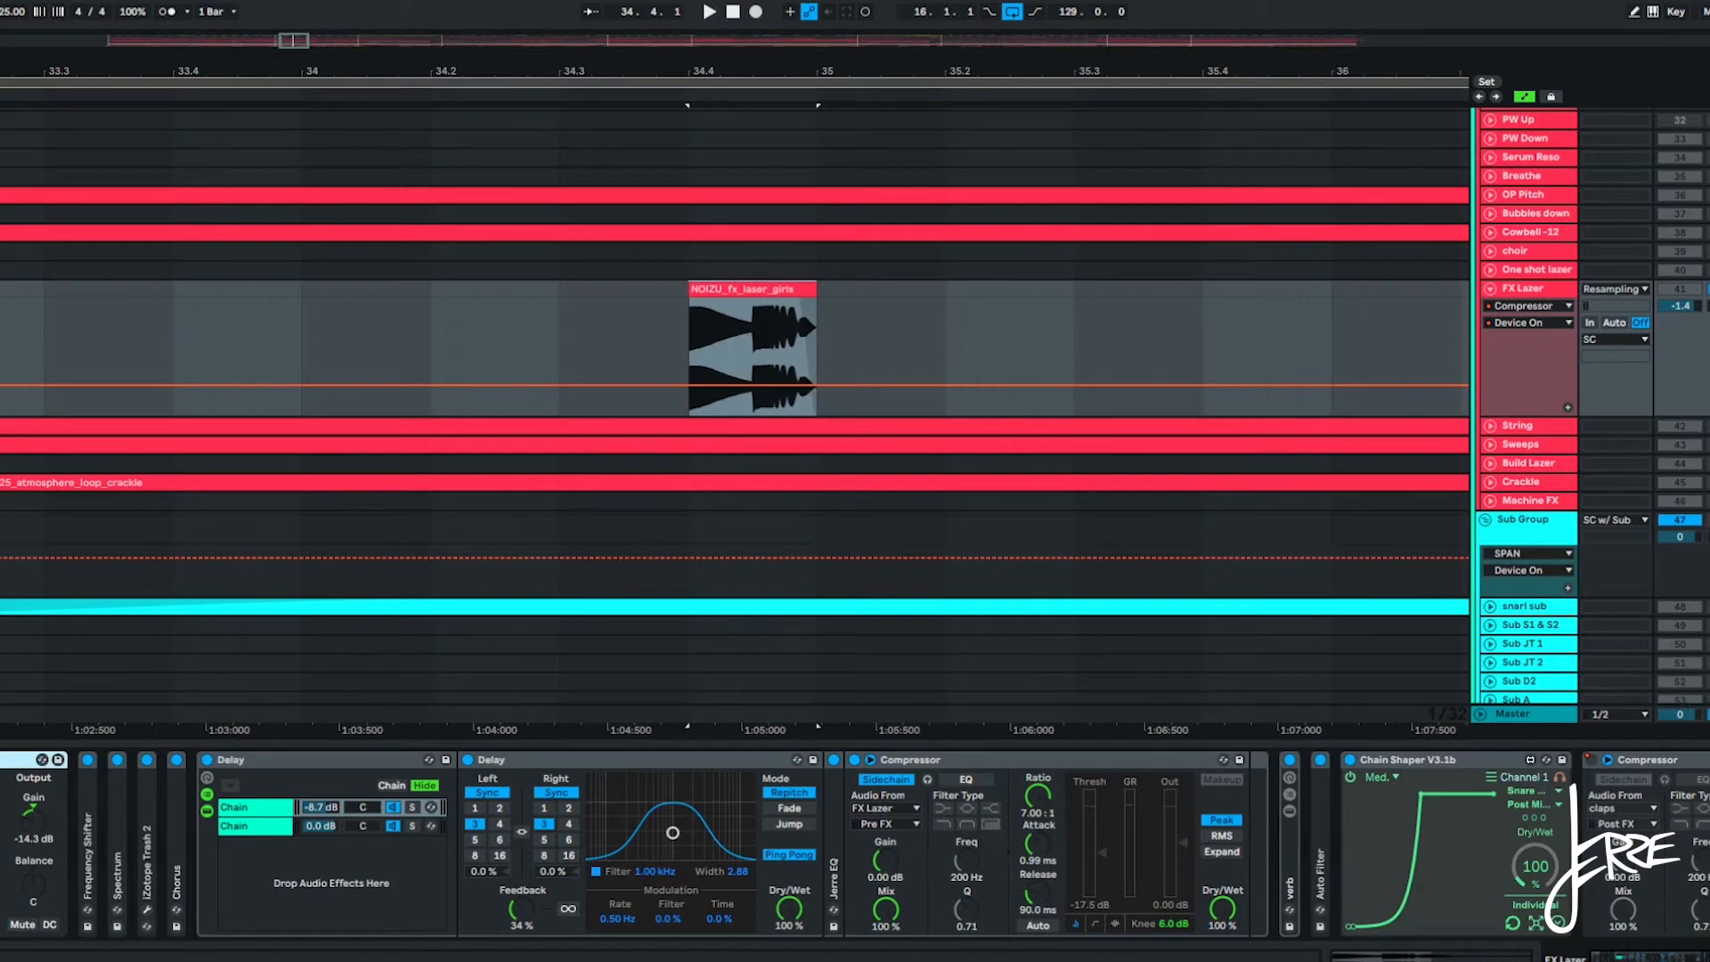
# Expand the Frequency Shifter on the FX Lazer track, and audition the laser clip with the Delay rack bypassed.
pyautogui.doubleClick(91, 867)
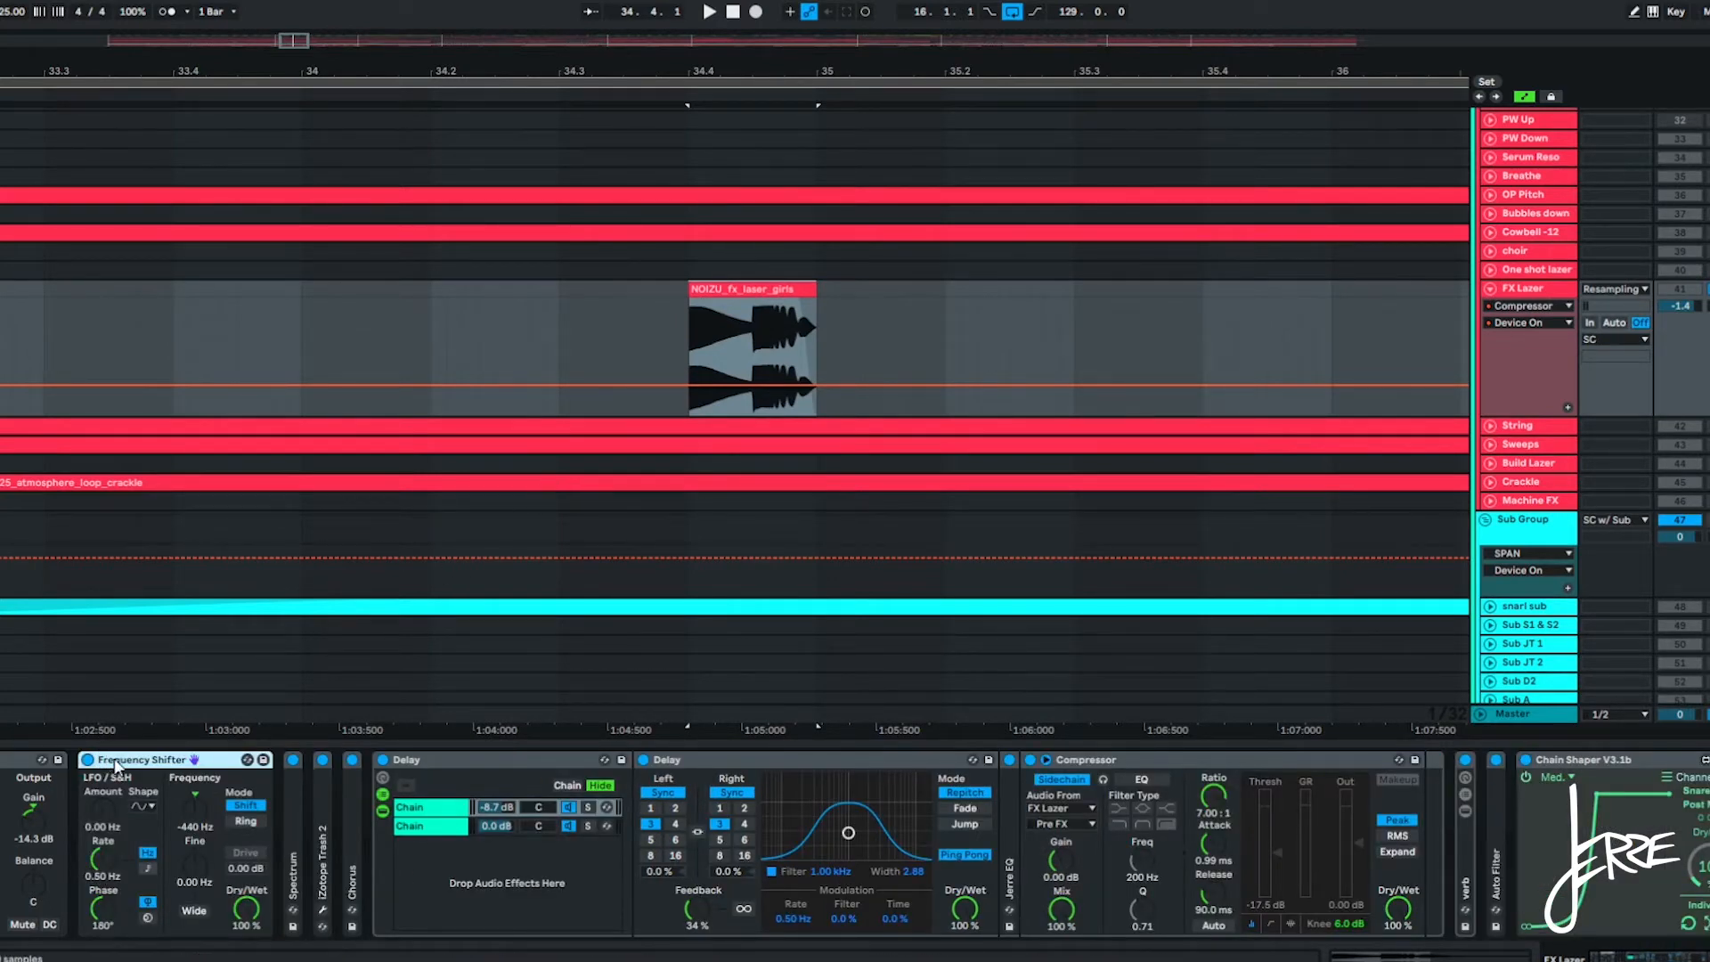
pyautogui.click(406, 762)
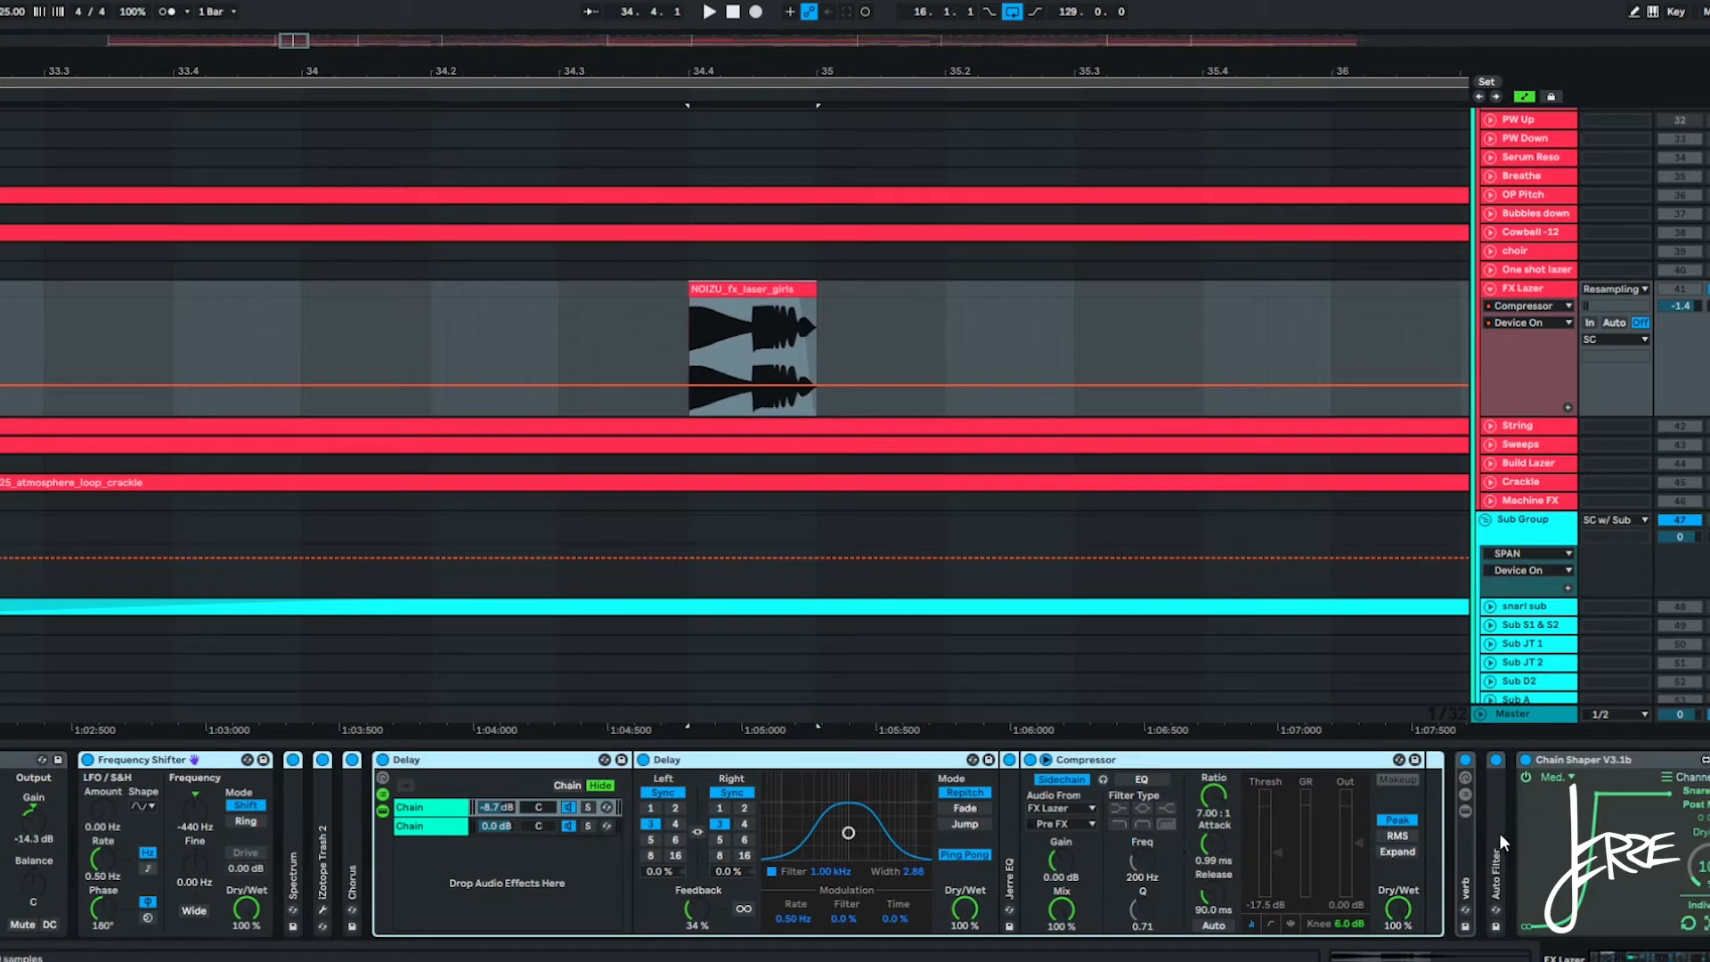
pyautogui.click(1618, 770)
pyautogui.press('space')
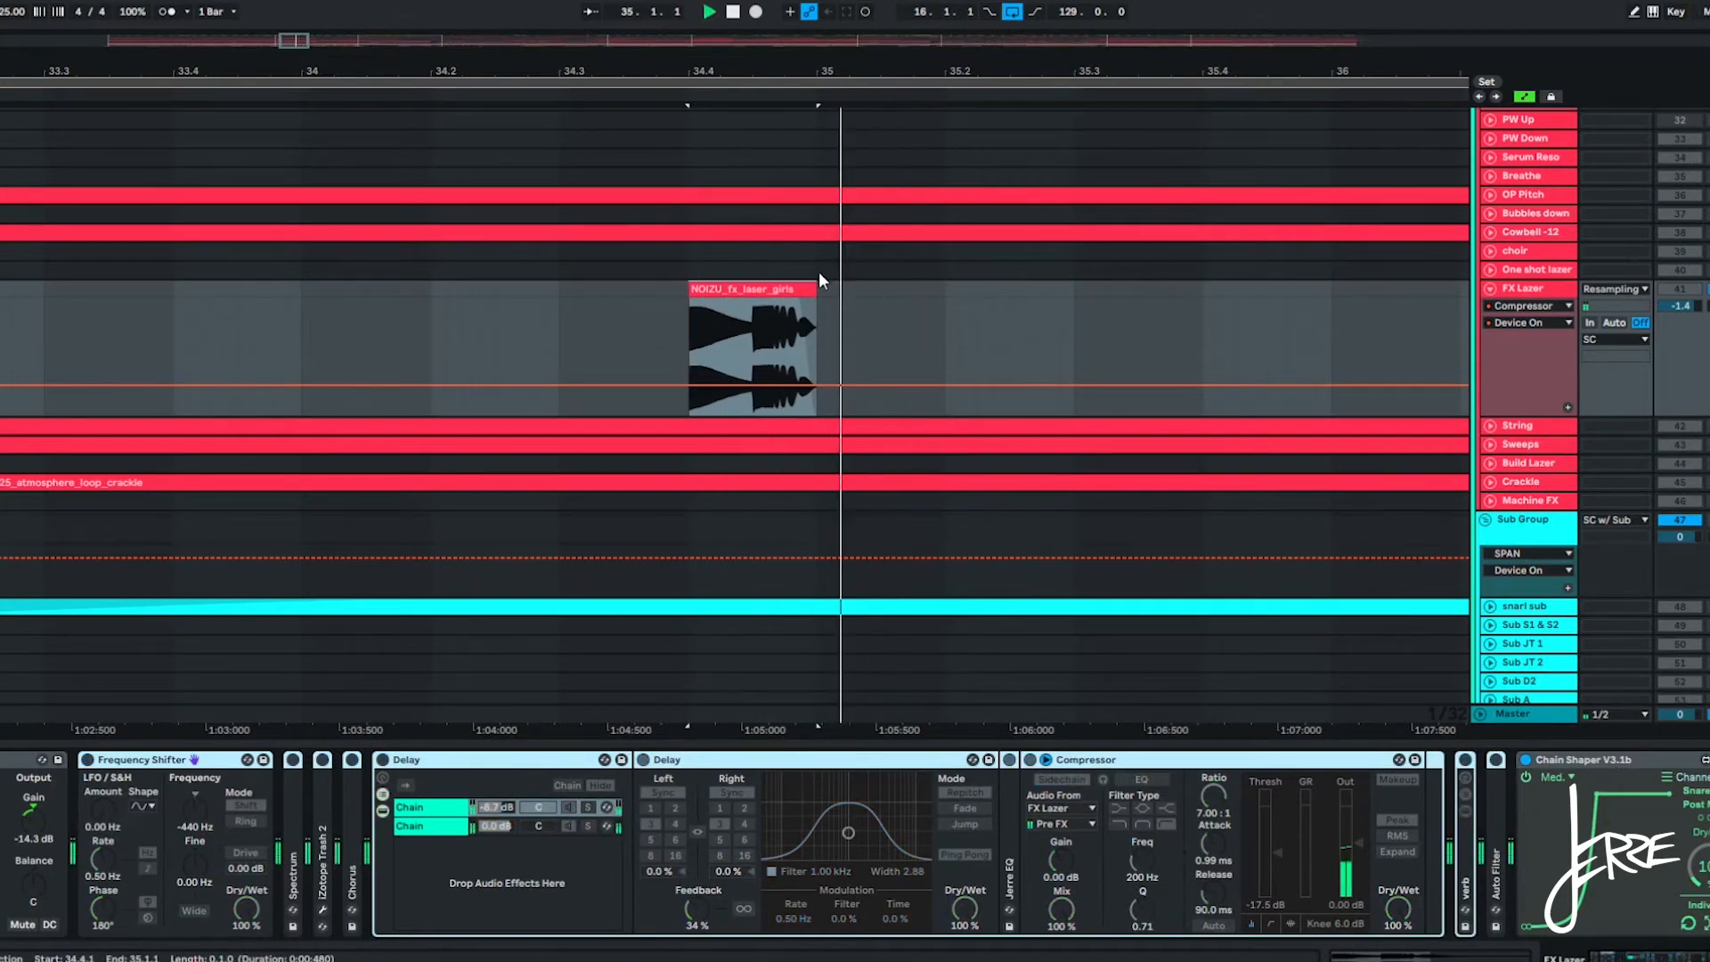
pyautogui.press('space')
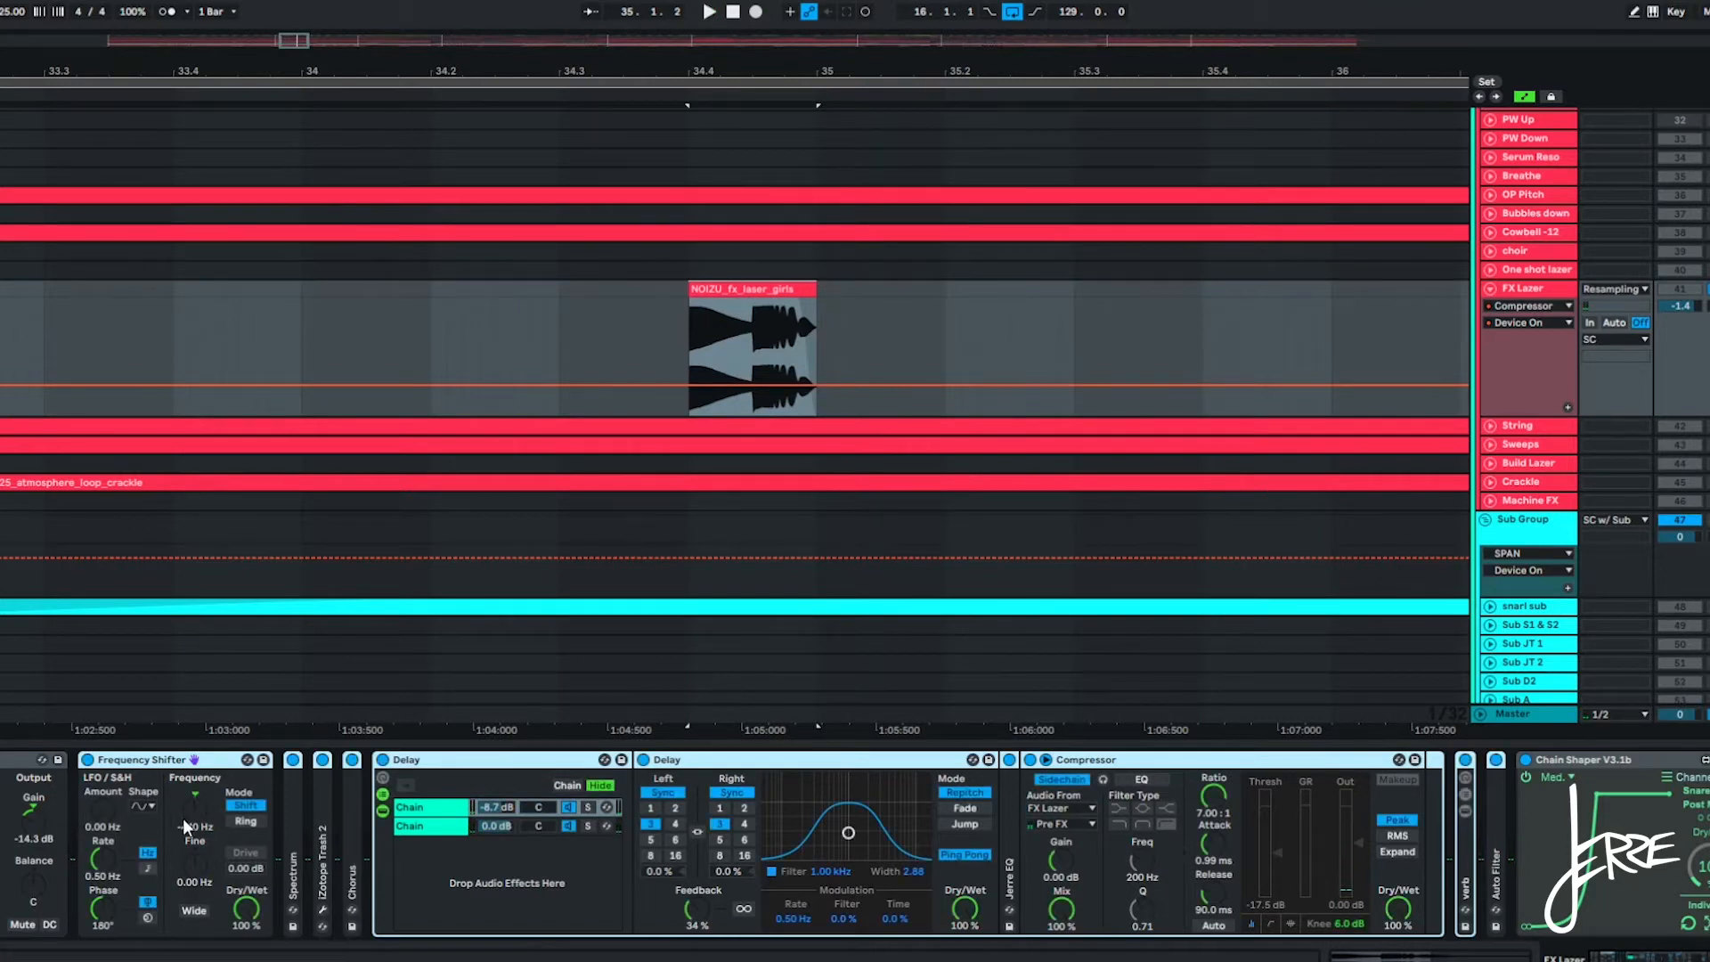
# Deactivate the FX Lazer devices from Spectrum through Auto Filter, and audition the laser clip with the Frequency Shifter still on.
pyautogui.click(292, 795)
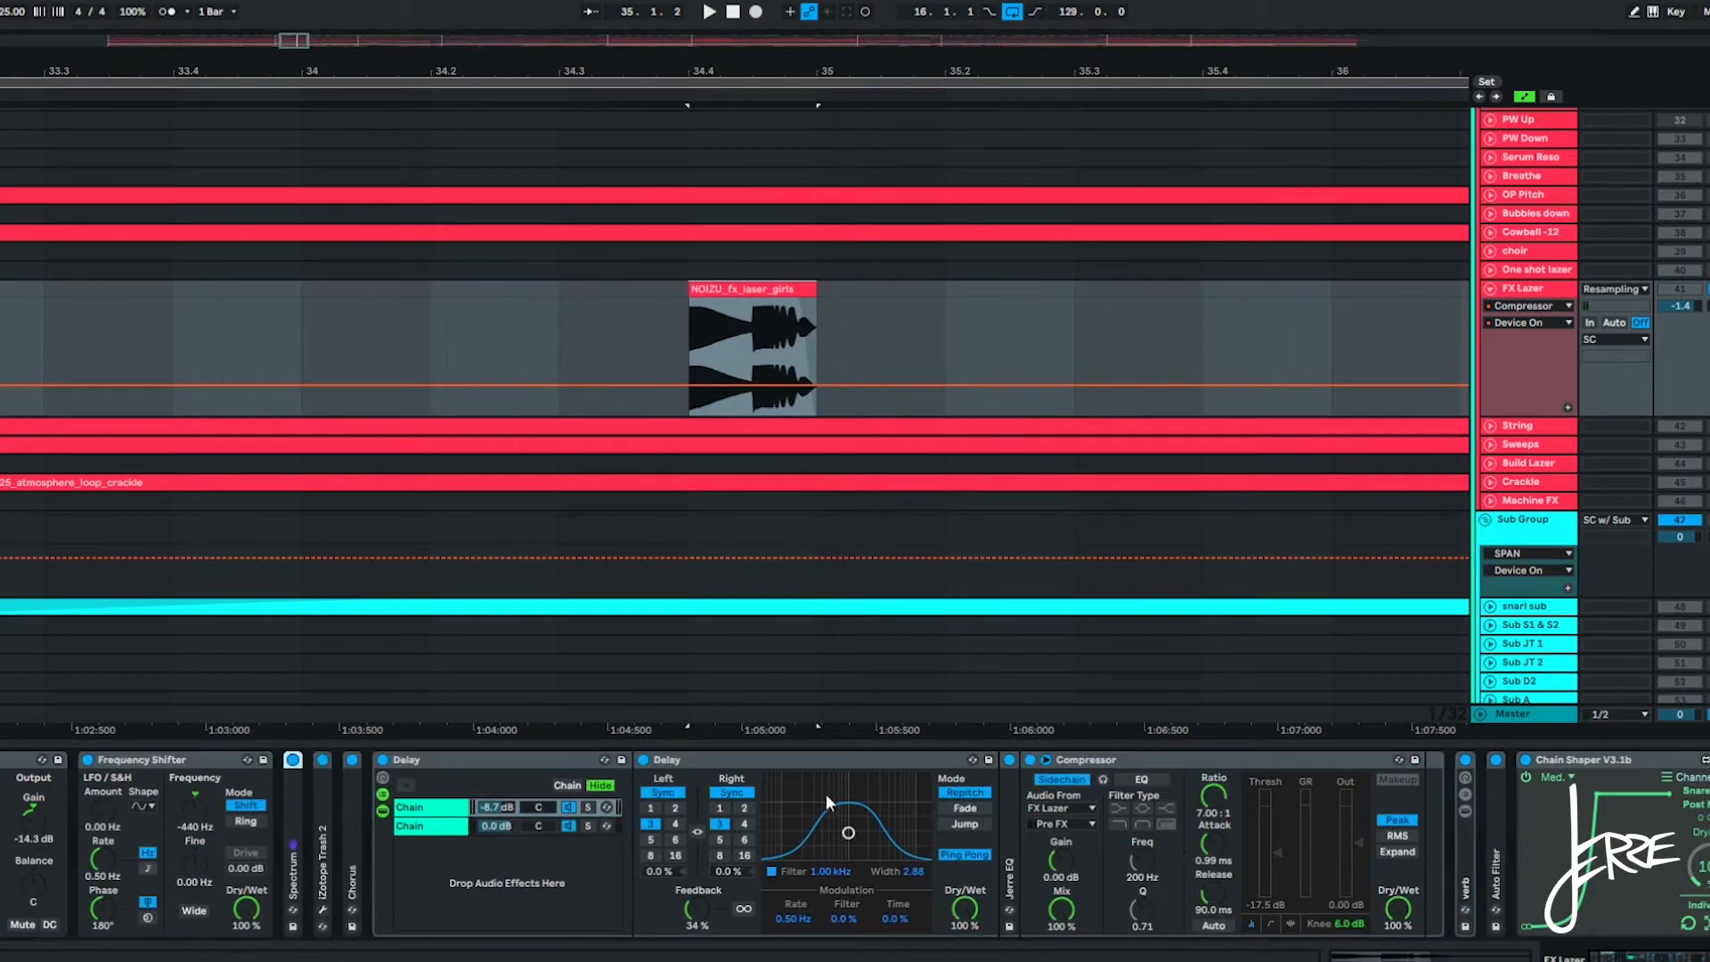
pyautogui.keyDown('shift'); pyautogui.click(1503, 820); pyautogui.keyUp('shift')
pyautogui.press('0')
pyautogui.click(779, 307)
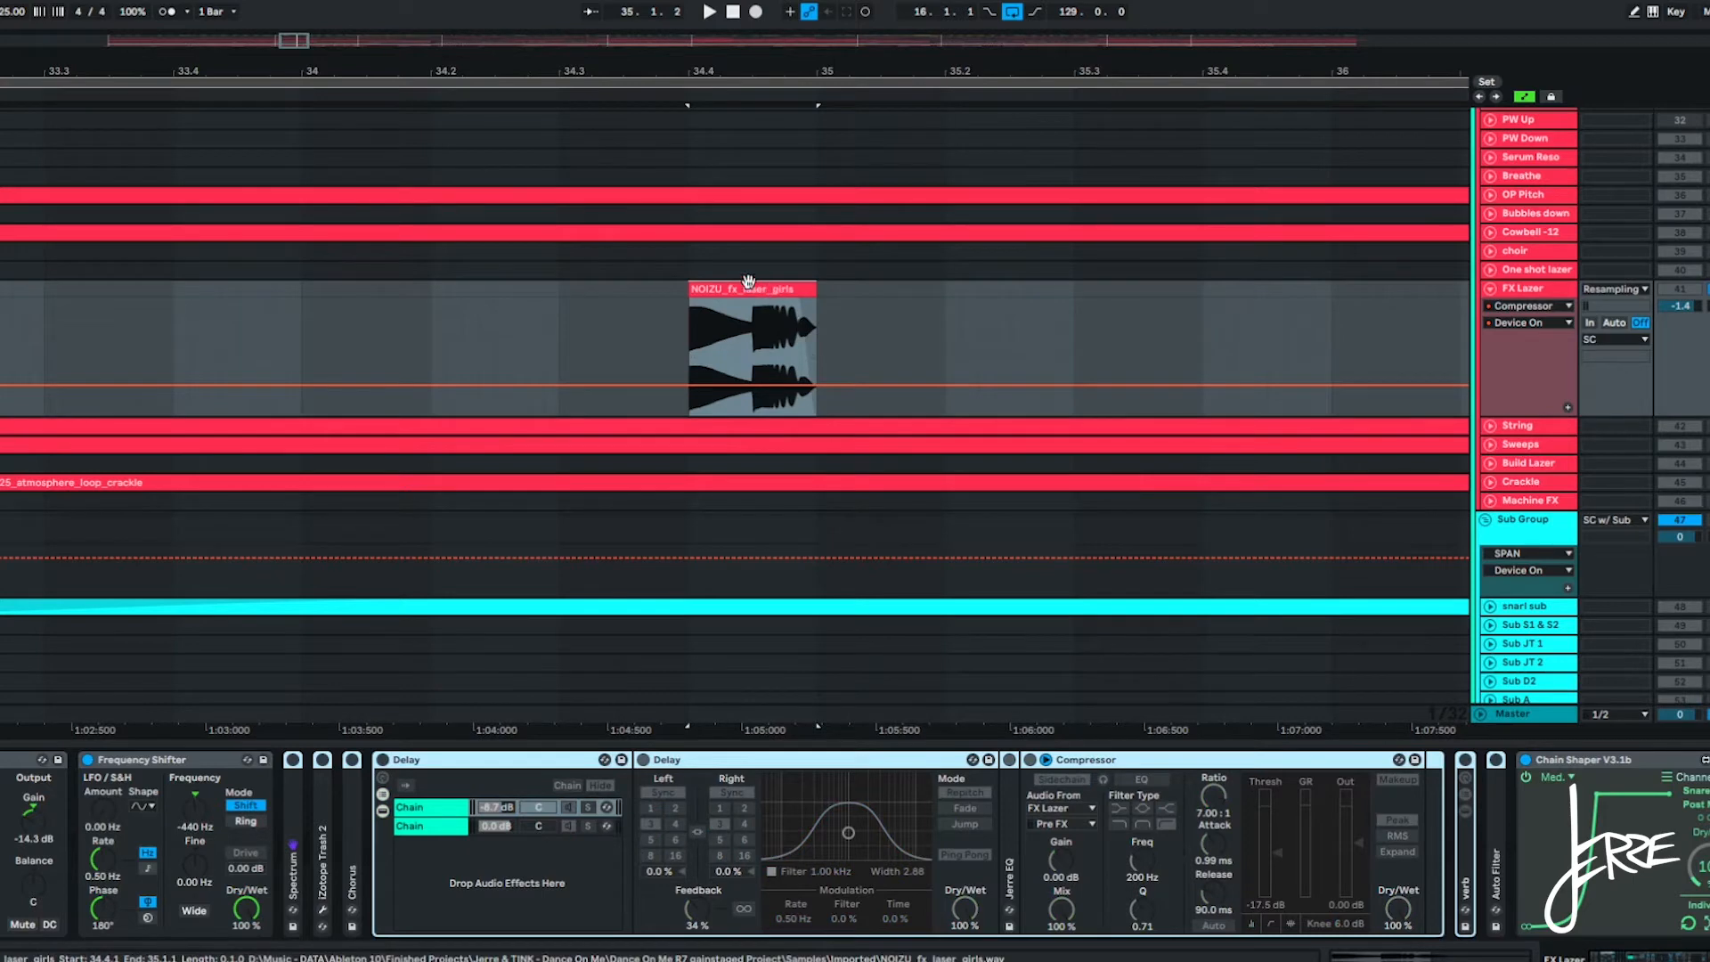
pyautogui.press('space')
pyautogui.press('space')
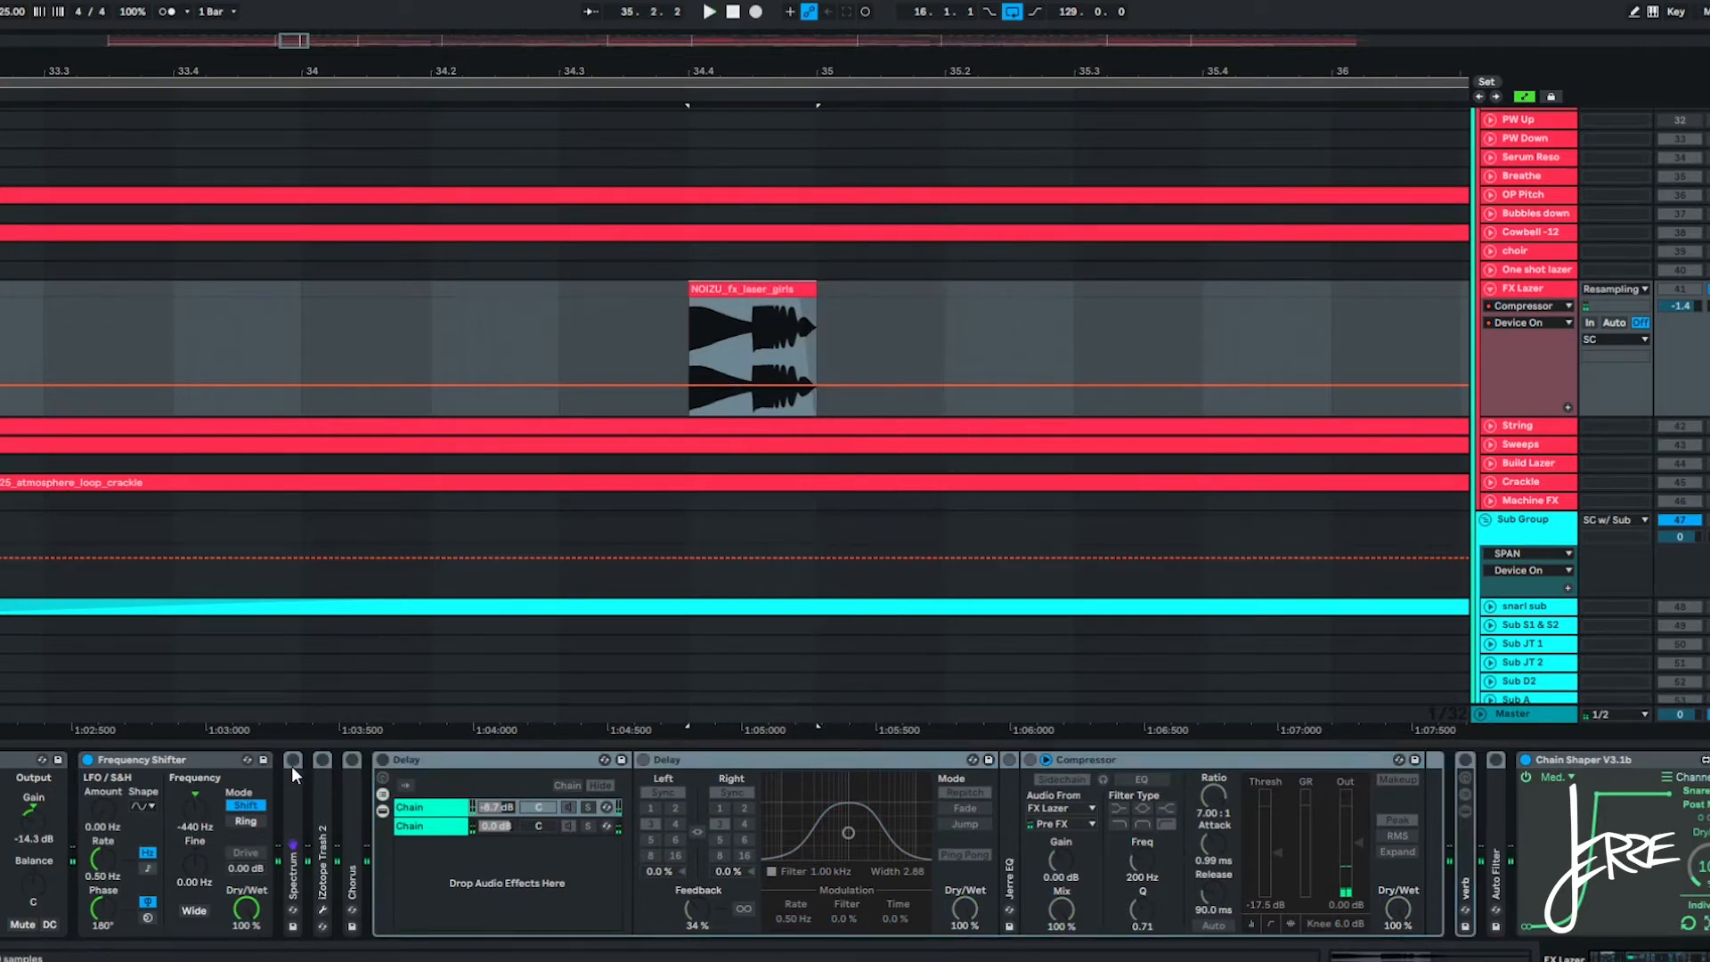
# Reactivate the Spectrum device on the FX Lazer track, view its settings, and leave it collapsed.
pyautogui.doubleClick(291, 766)
pyautogui.click(293, 762)
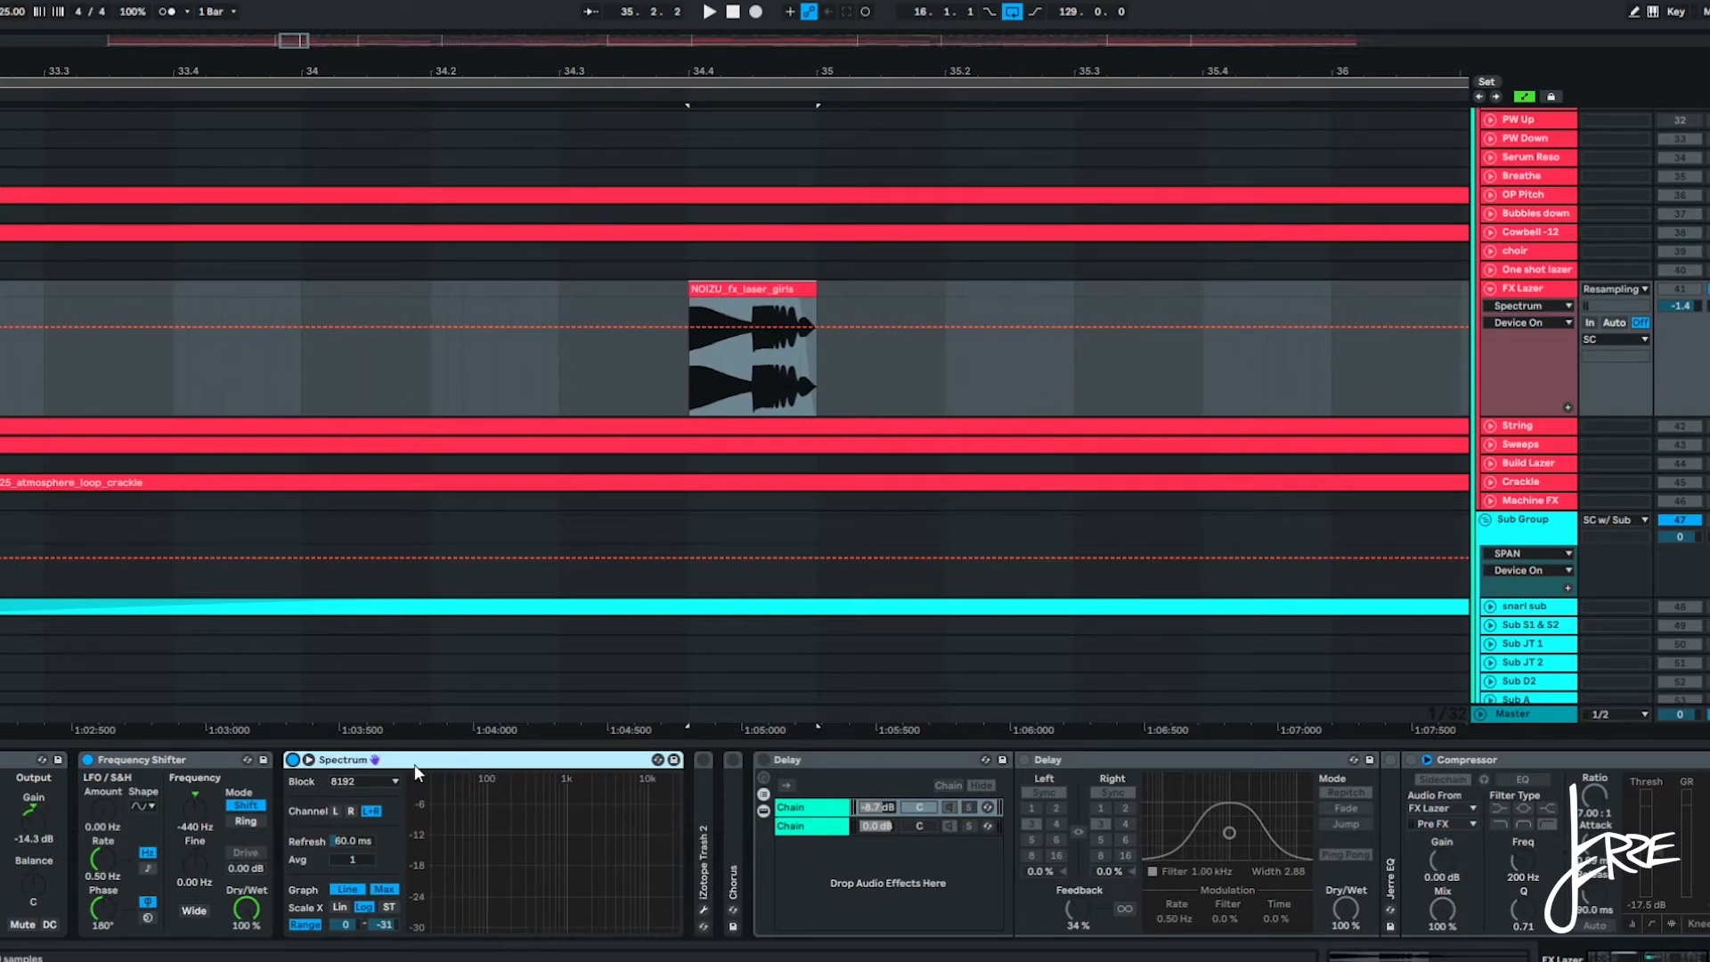
pyautogui.doubleClick(414, 764)
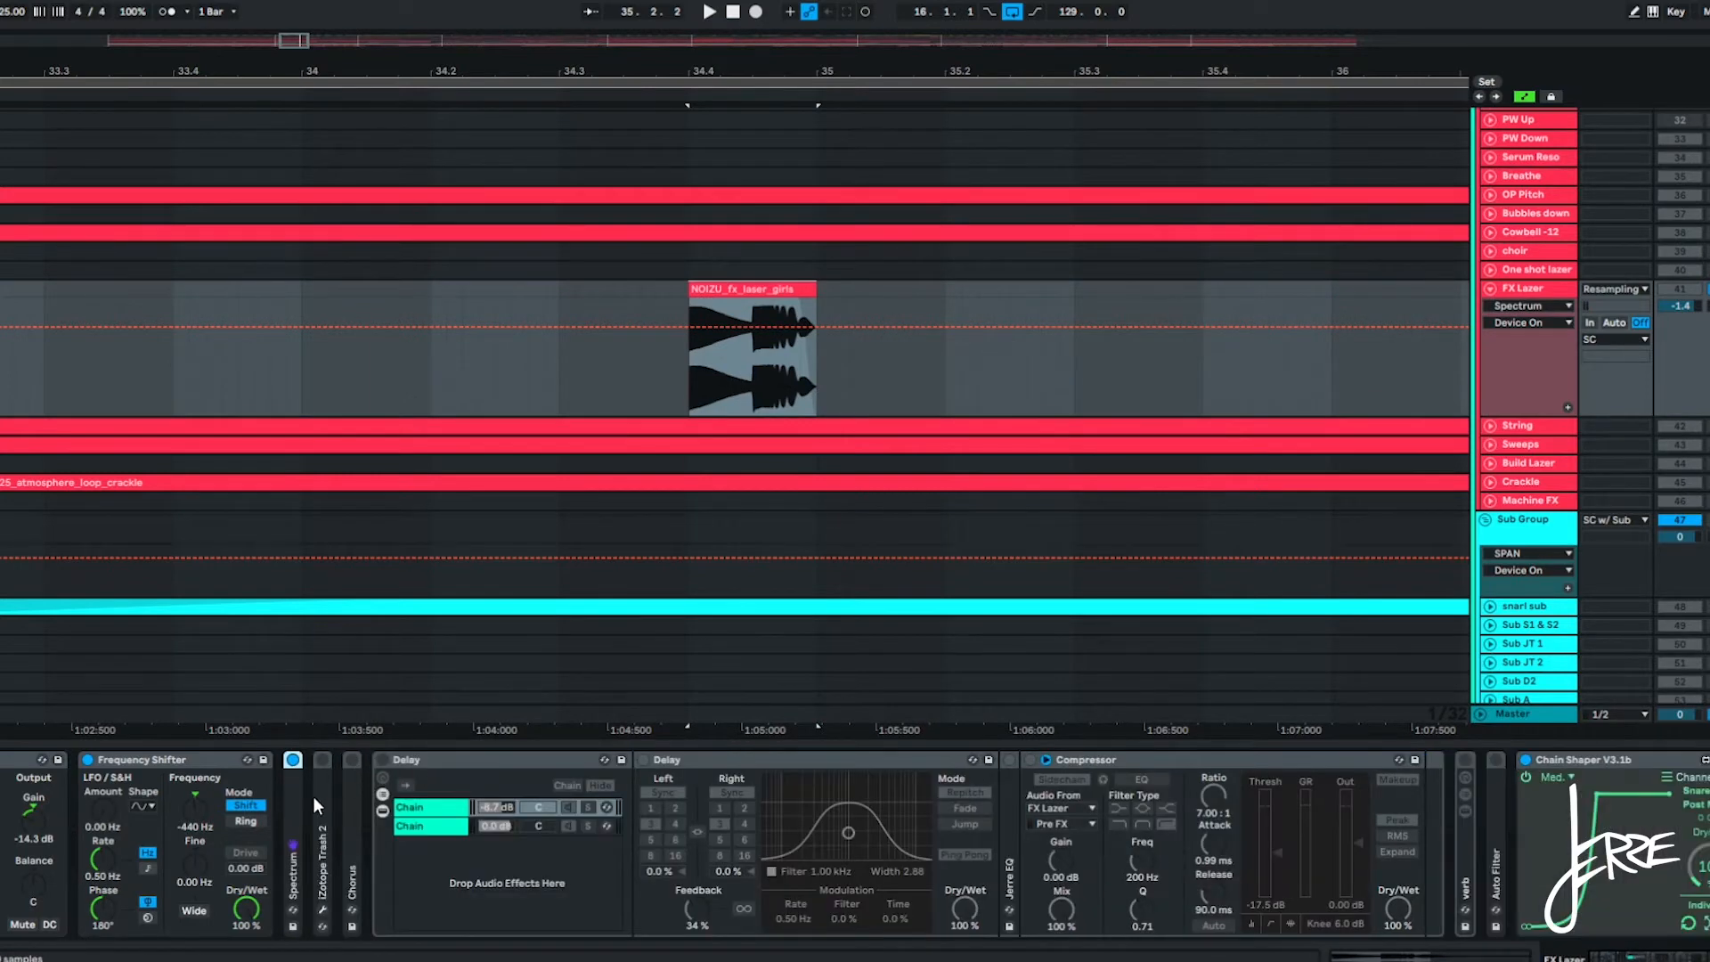
# Expand and reactivate iZotope Trash 2, and audition the laser clip from just before its start.
pyautogui.doubleClick(327, 803)
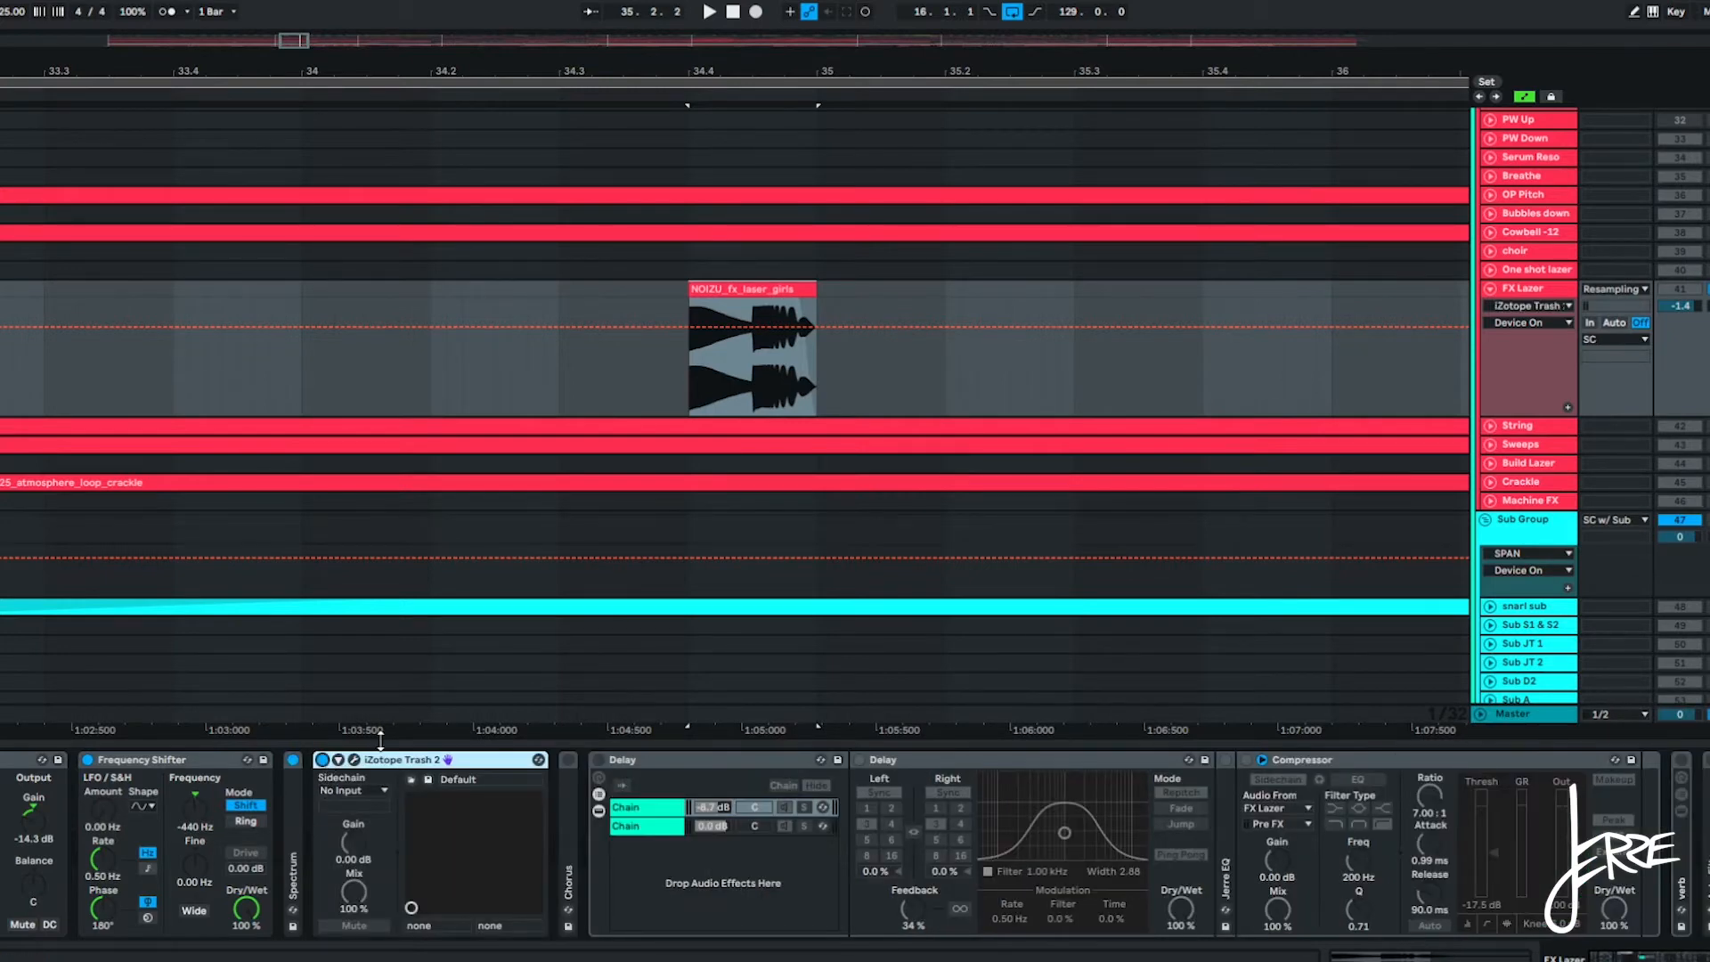
pyautogui.click(658, 399)
pyautogui.press('space')
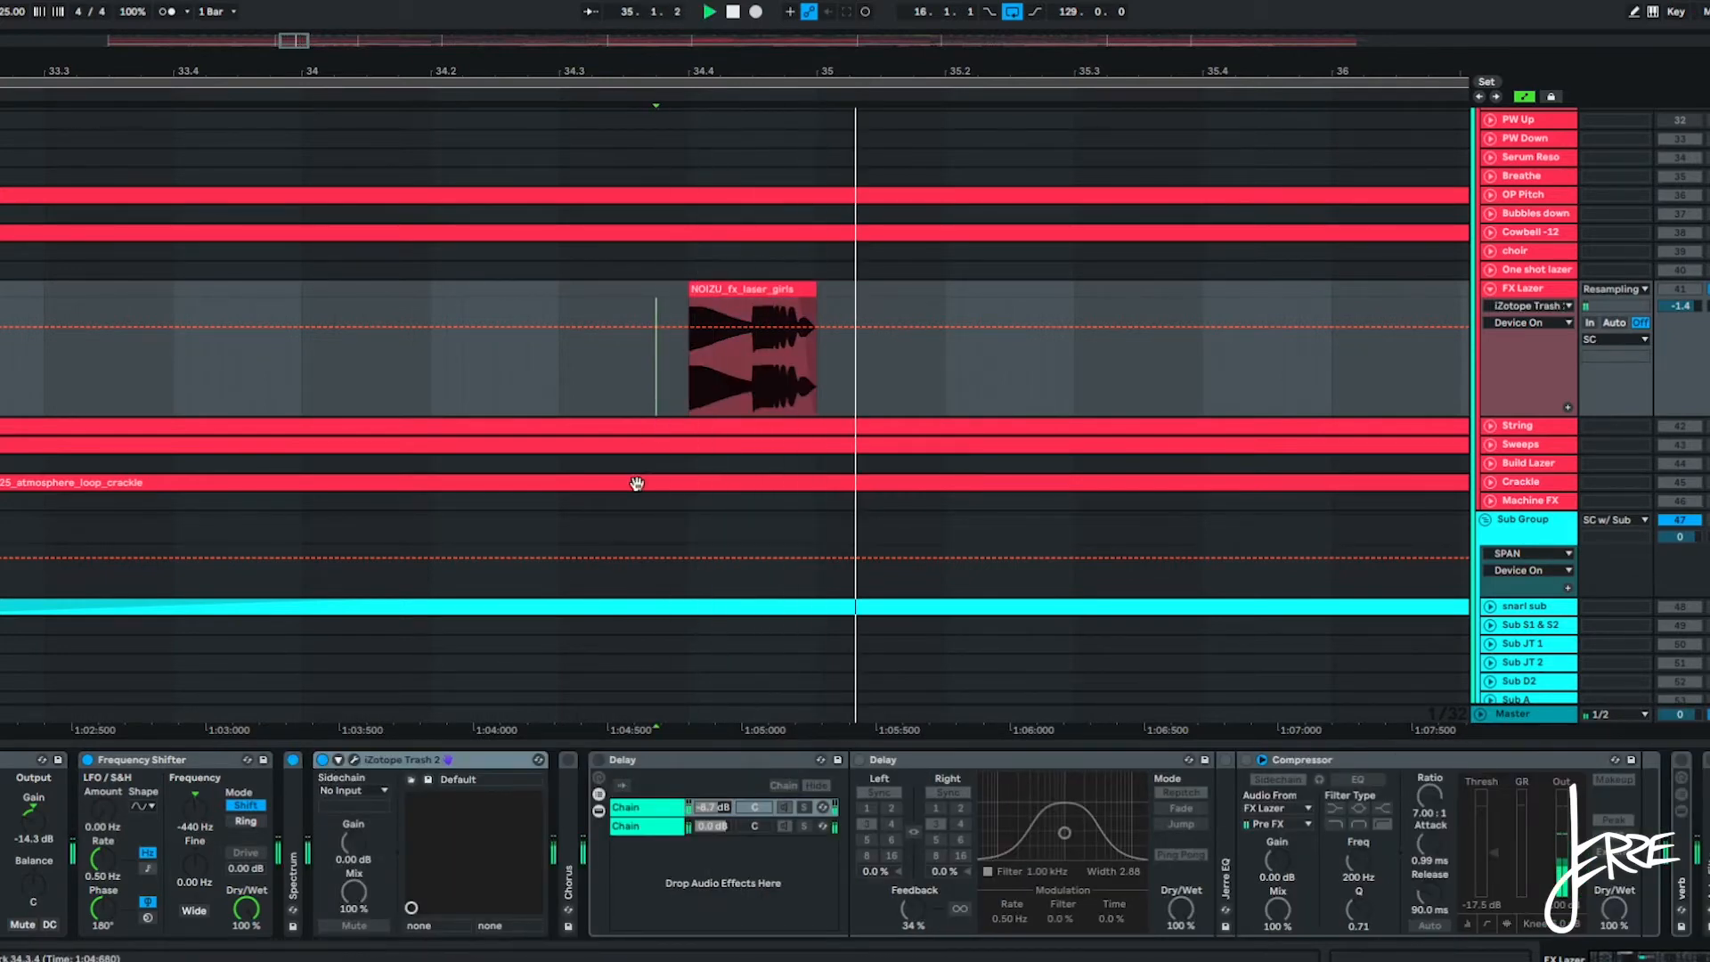
pyautogui.press('space')
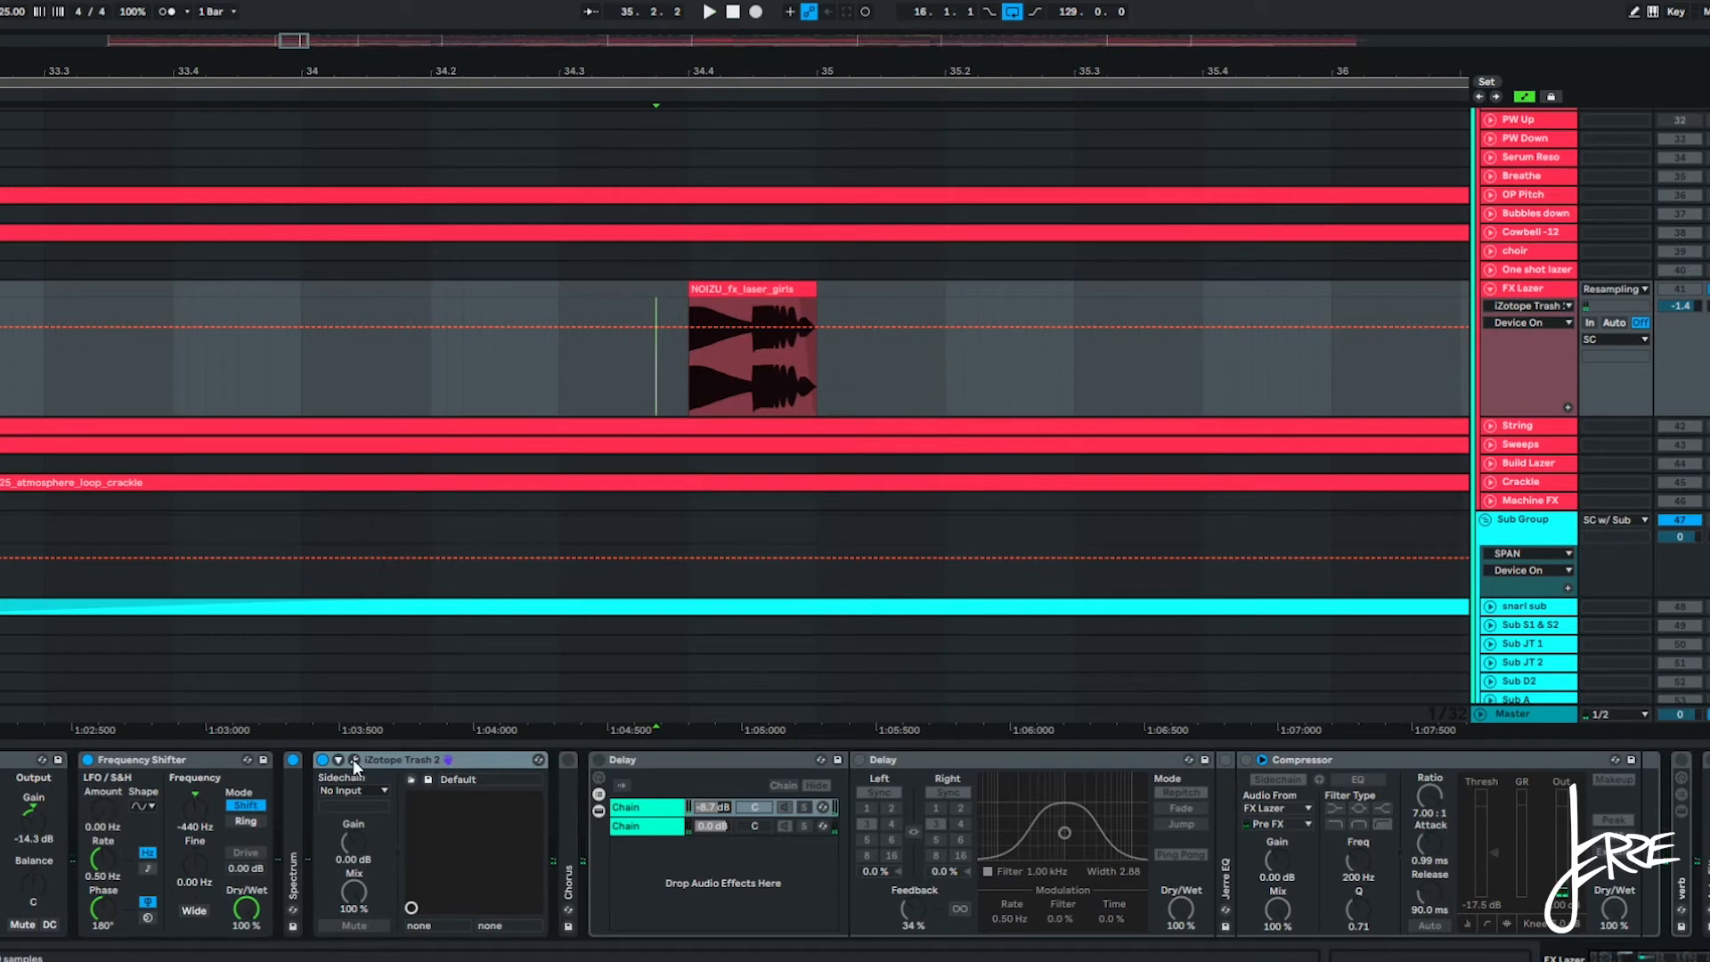
# Examine the Trash 2 distortion settings with its preset manager dismissed, and close the plug-in window.
pyautogui.click(353, 761)
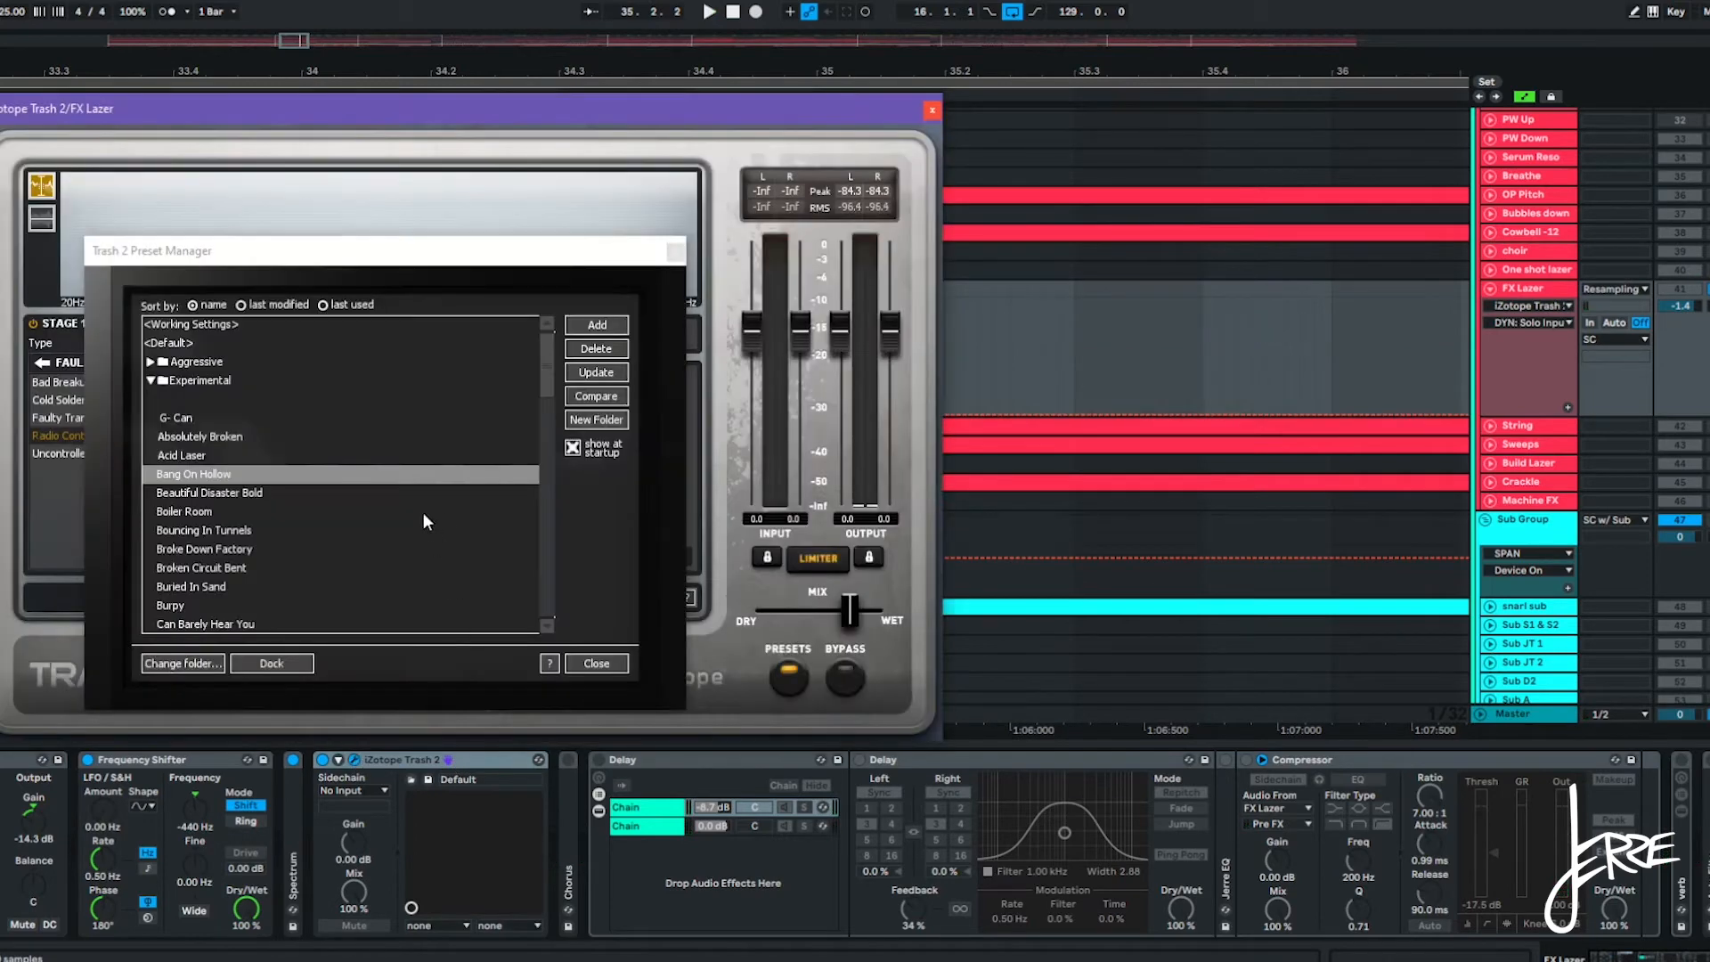
pyautogui.click(592, 666)
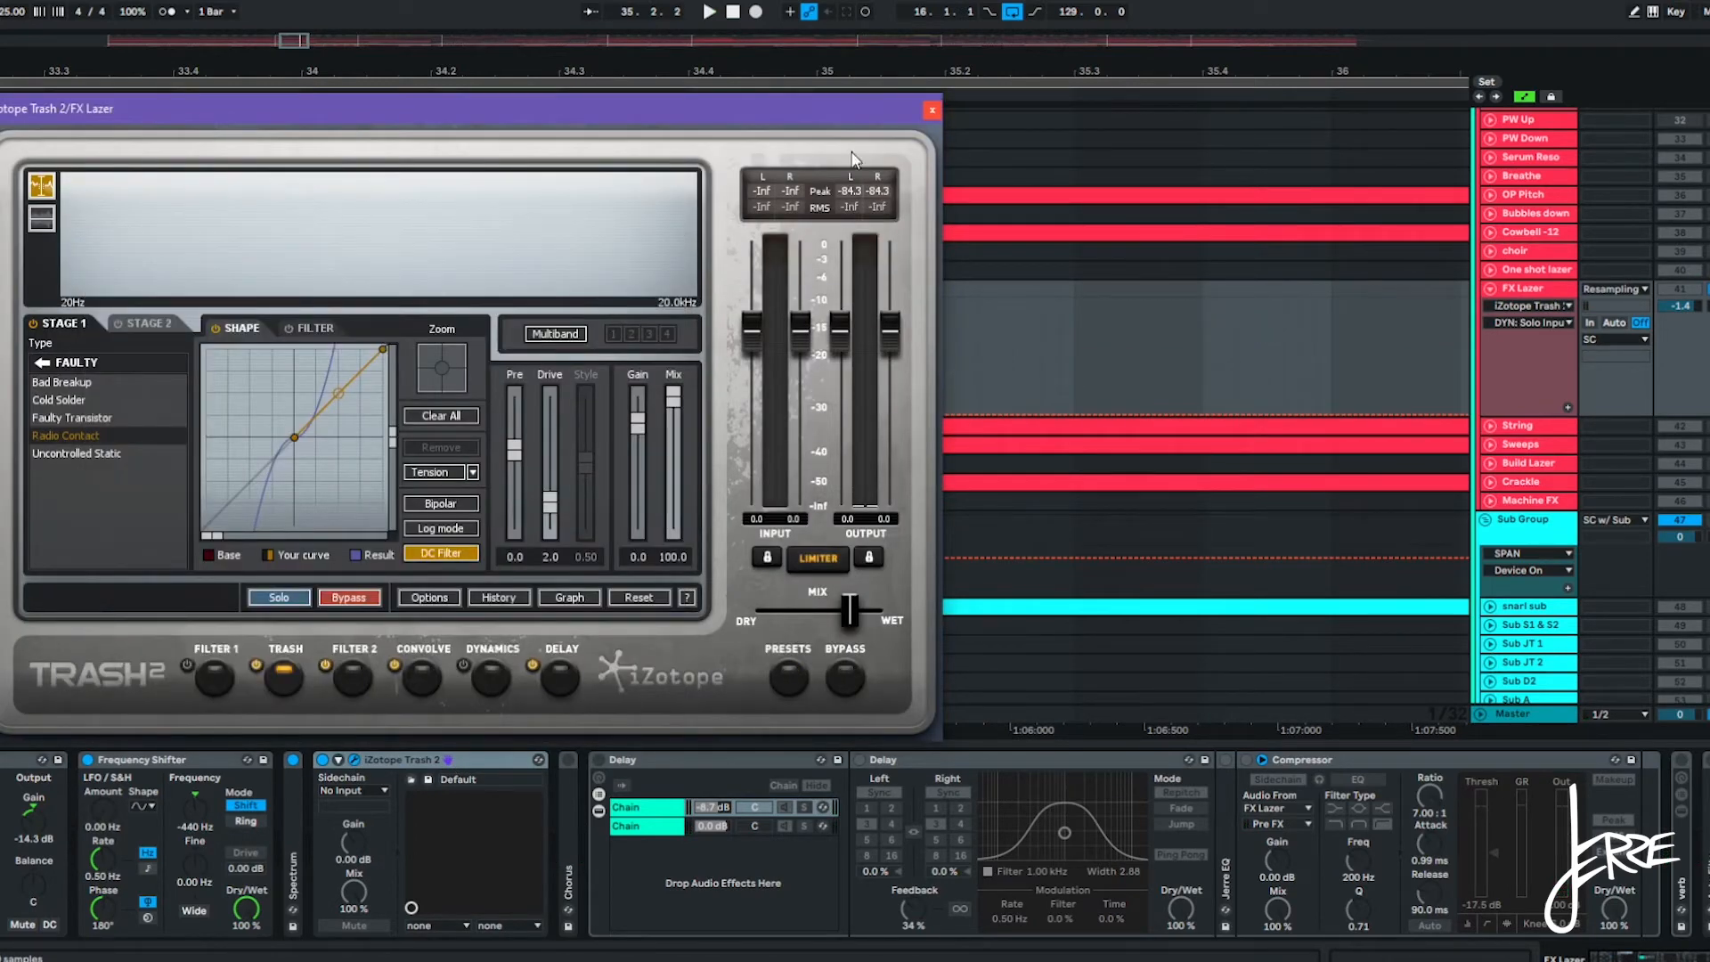
pyautogui.click(932, 108)
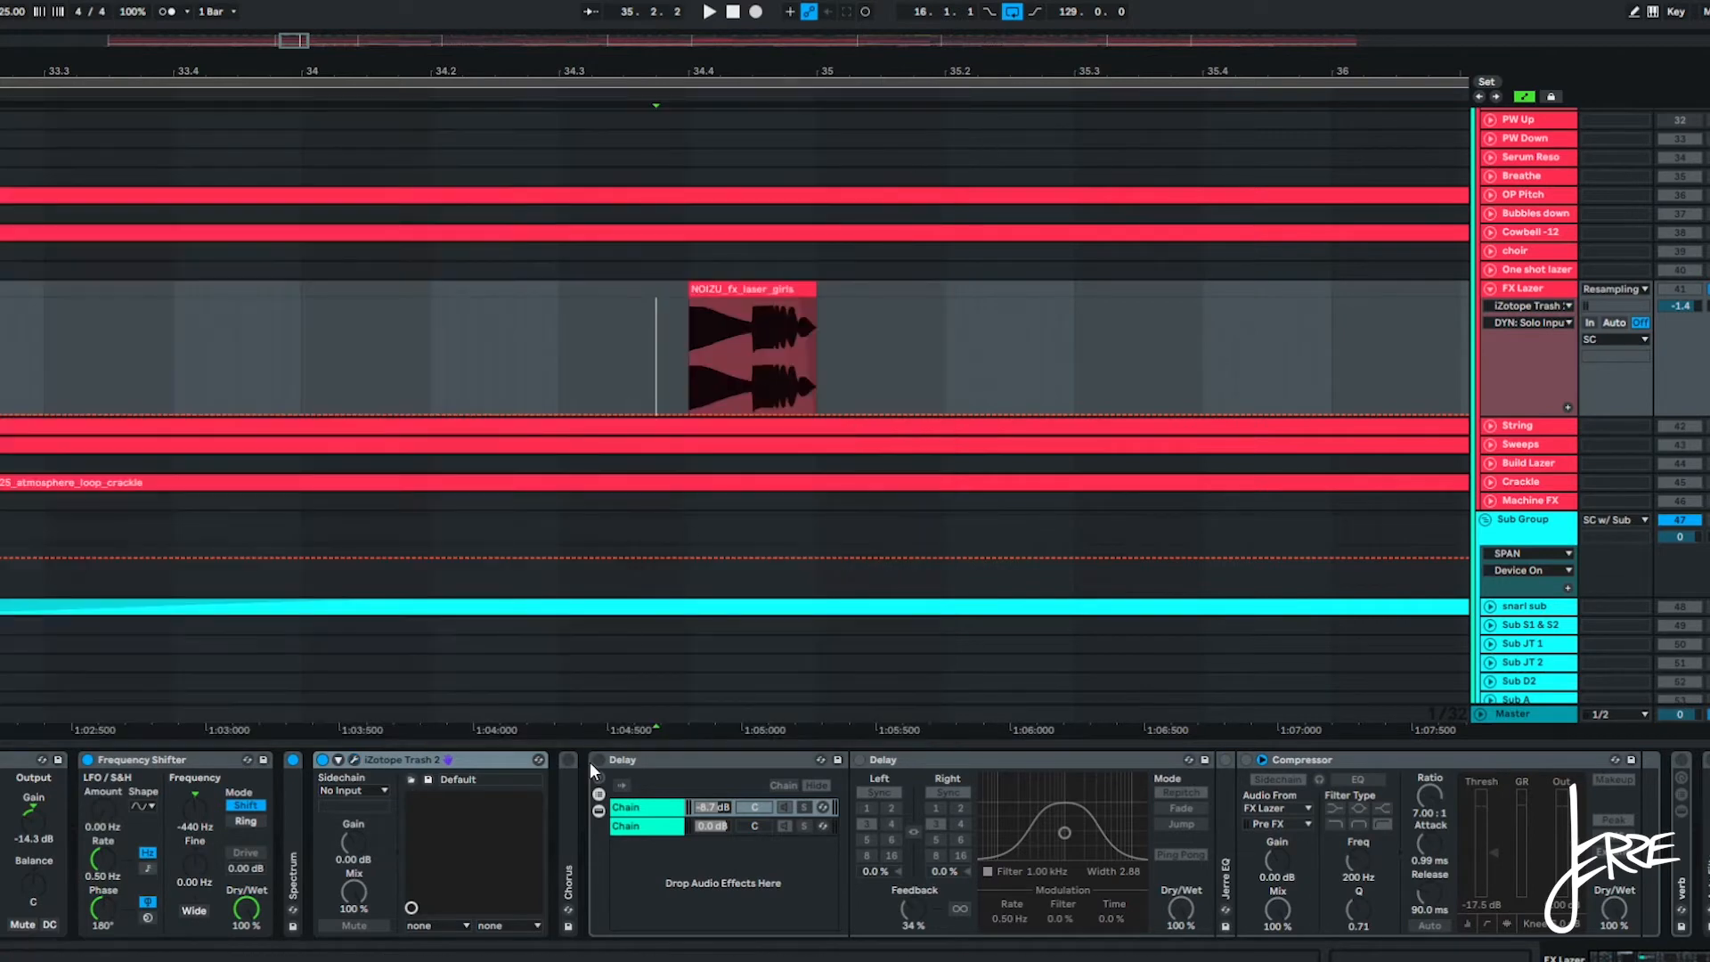
# Expand and reactivate the Chorus device on the FX Lazer track, and audition the laser clip through it.
pyautogui.doubleClick(570, 825)
pyautogui.click(571, 762)
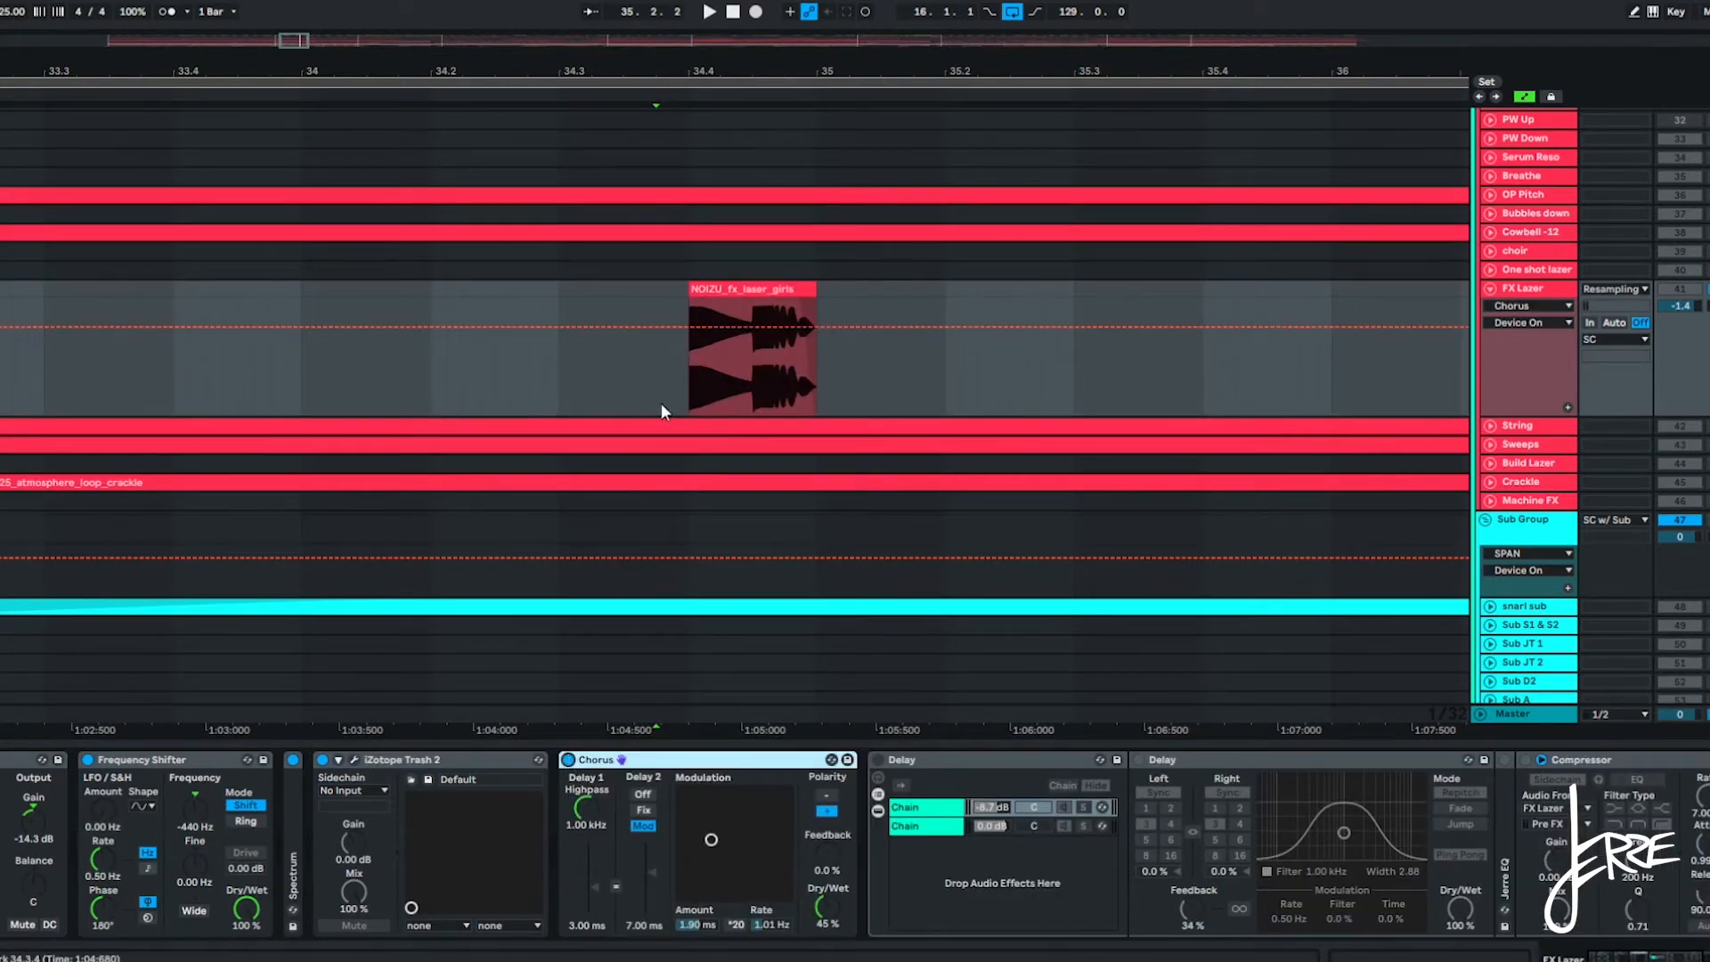
pyautogui.press('space')
# Reactivate the Delay rack, verb rack and Auto Filter, collapse the inner Delay and Compressor, and audition the laser clip through the chain.
pyautogui.click(877, 761)
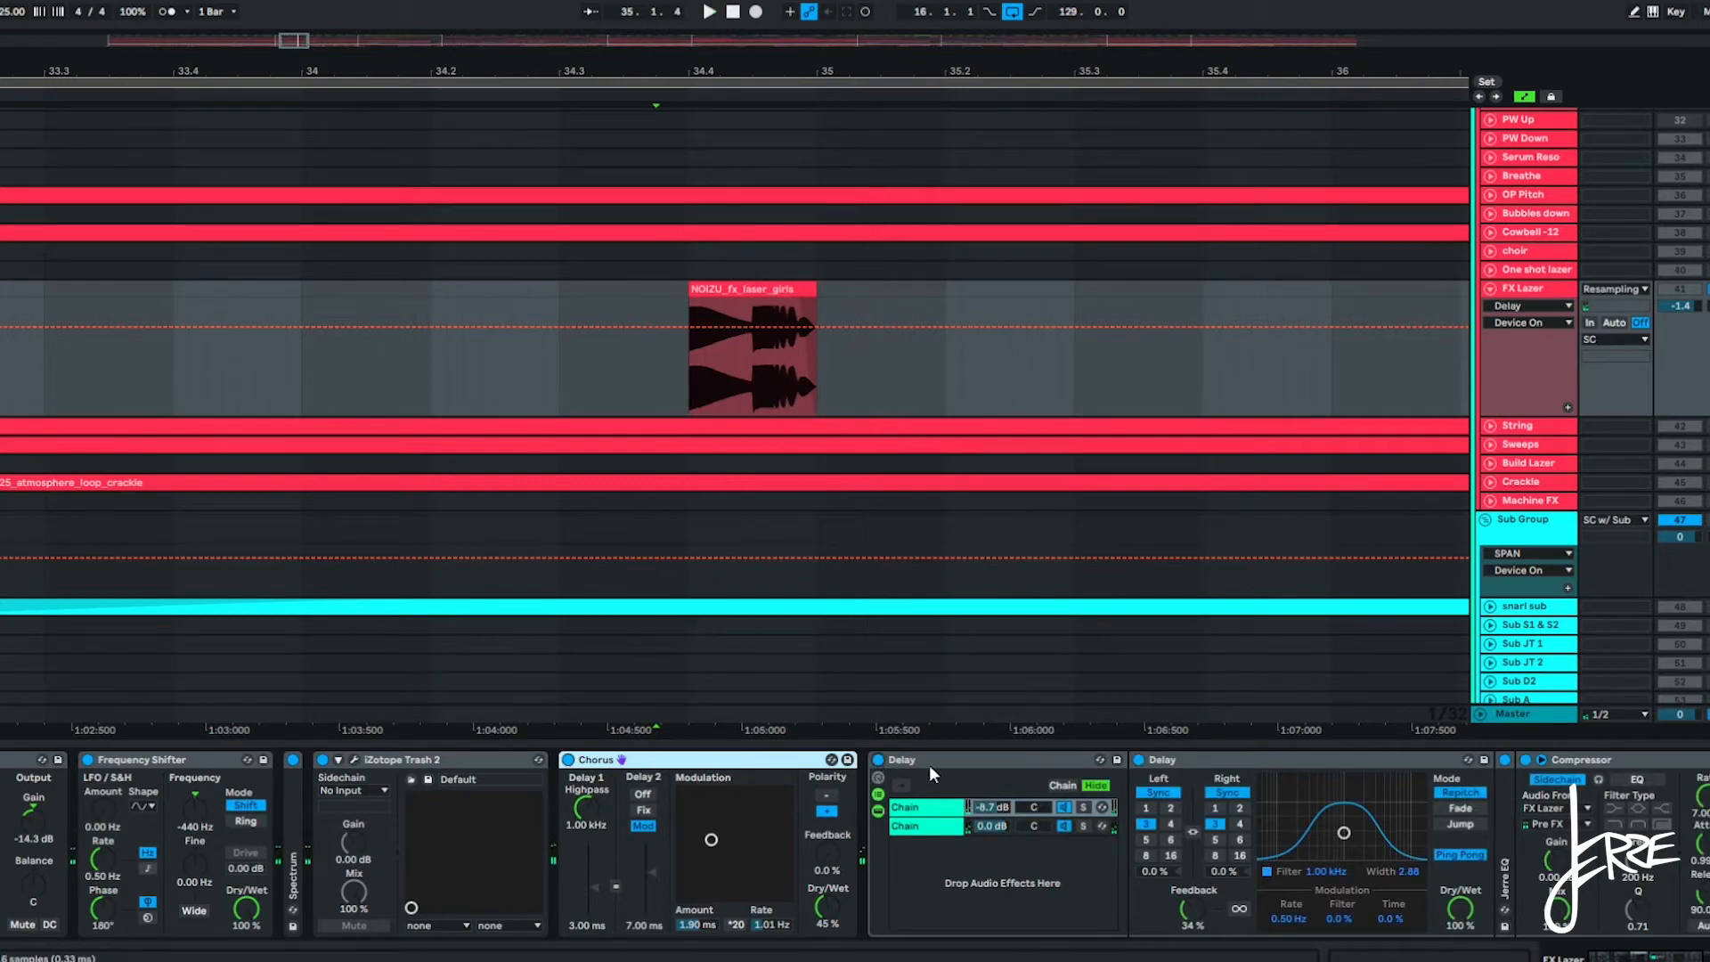
pyautogui.press('-')
pyautogui.doubleClick(1185, 765)
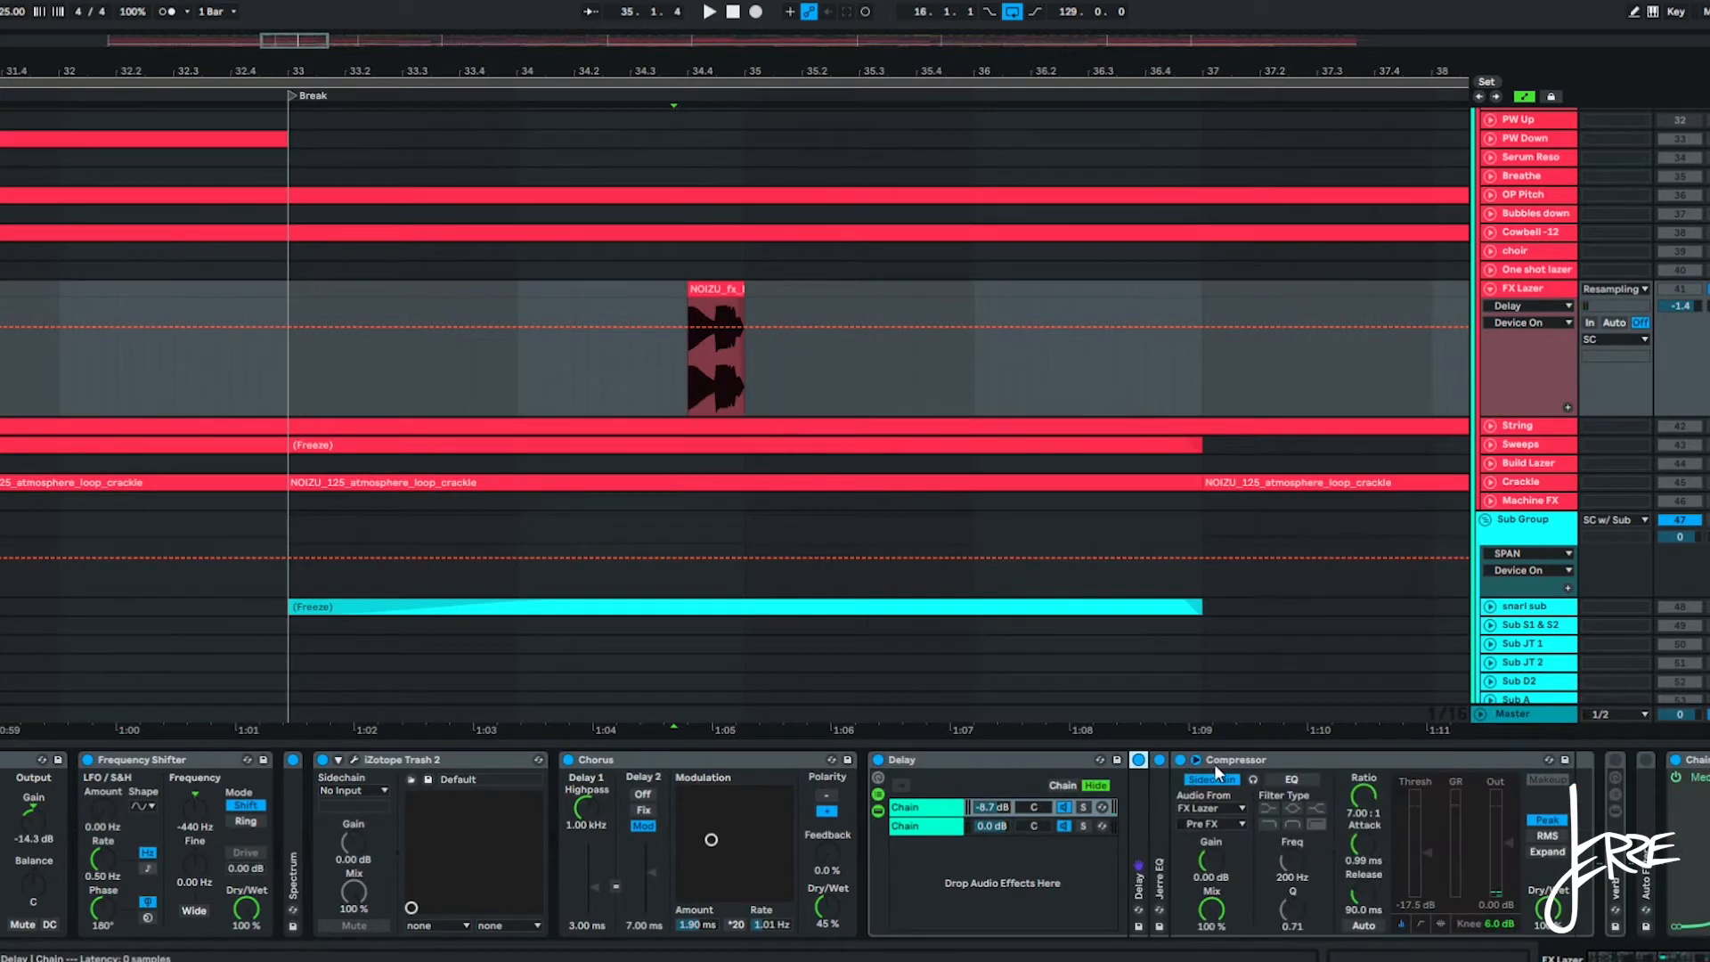
pyautogui.doubleClick(1215, 762)
pyautogui.click(1229, 759)
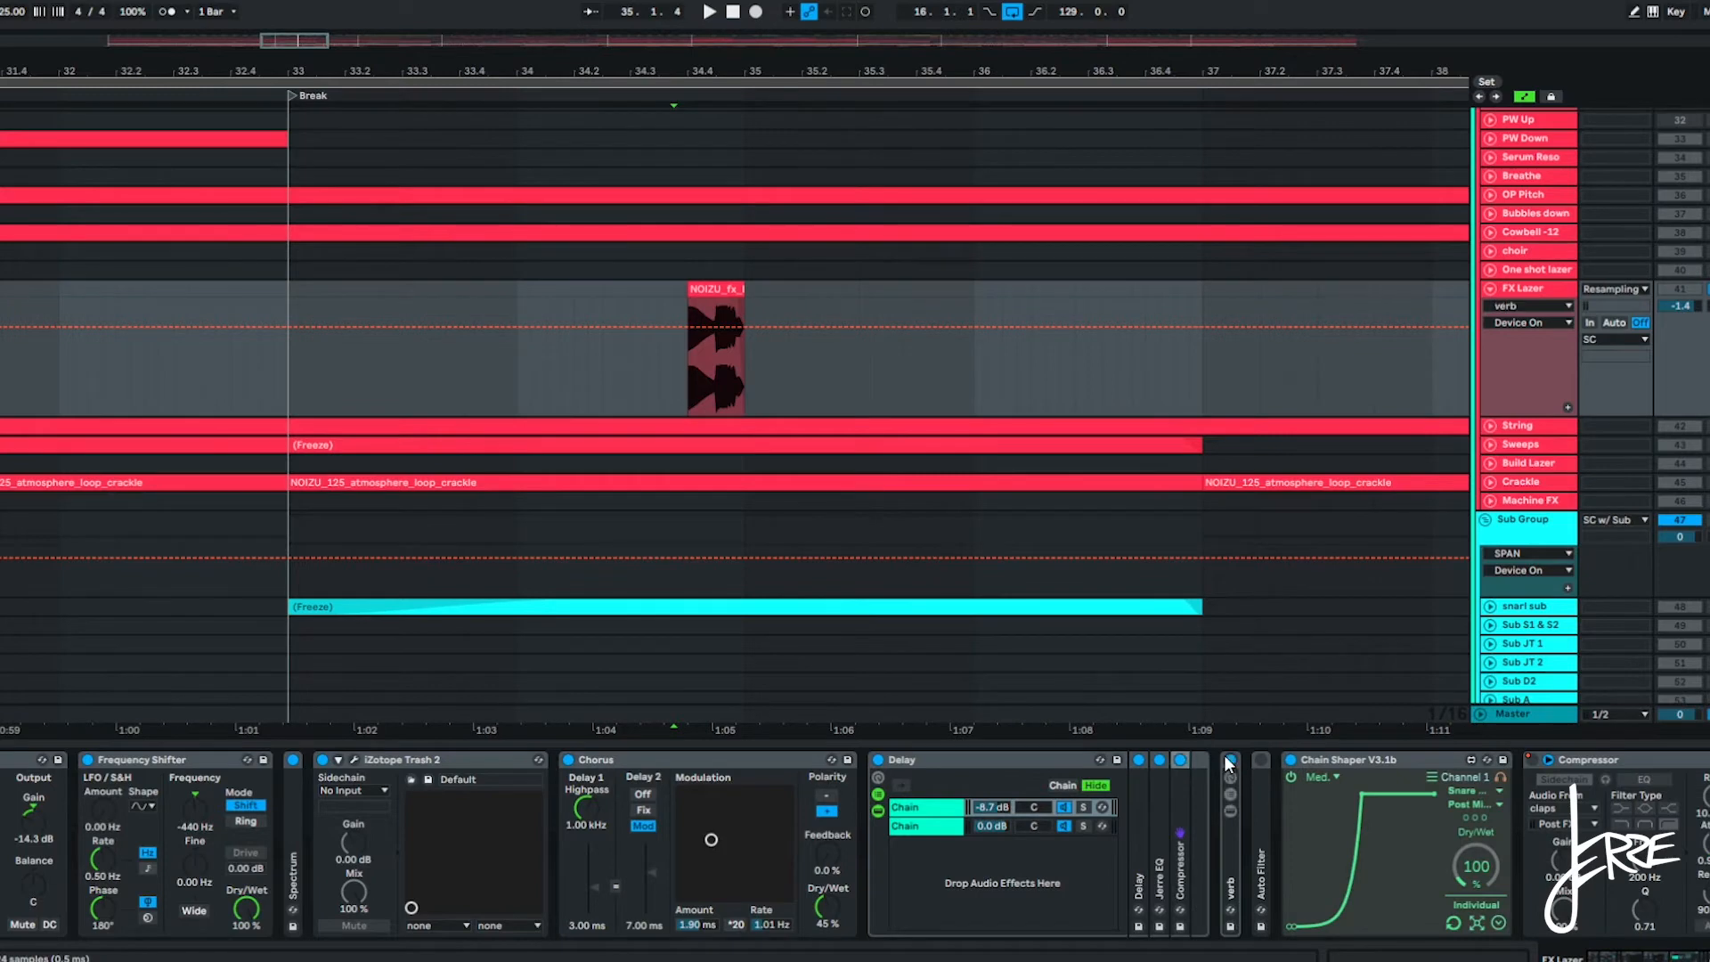
pyautogui.click(1260, 760)
pyautogui.press('space')
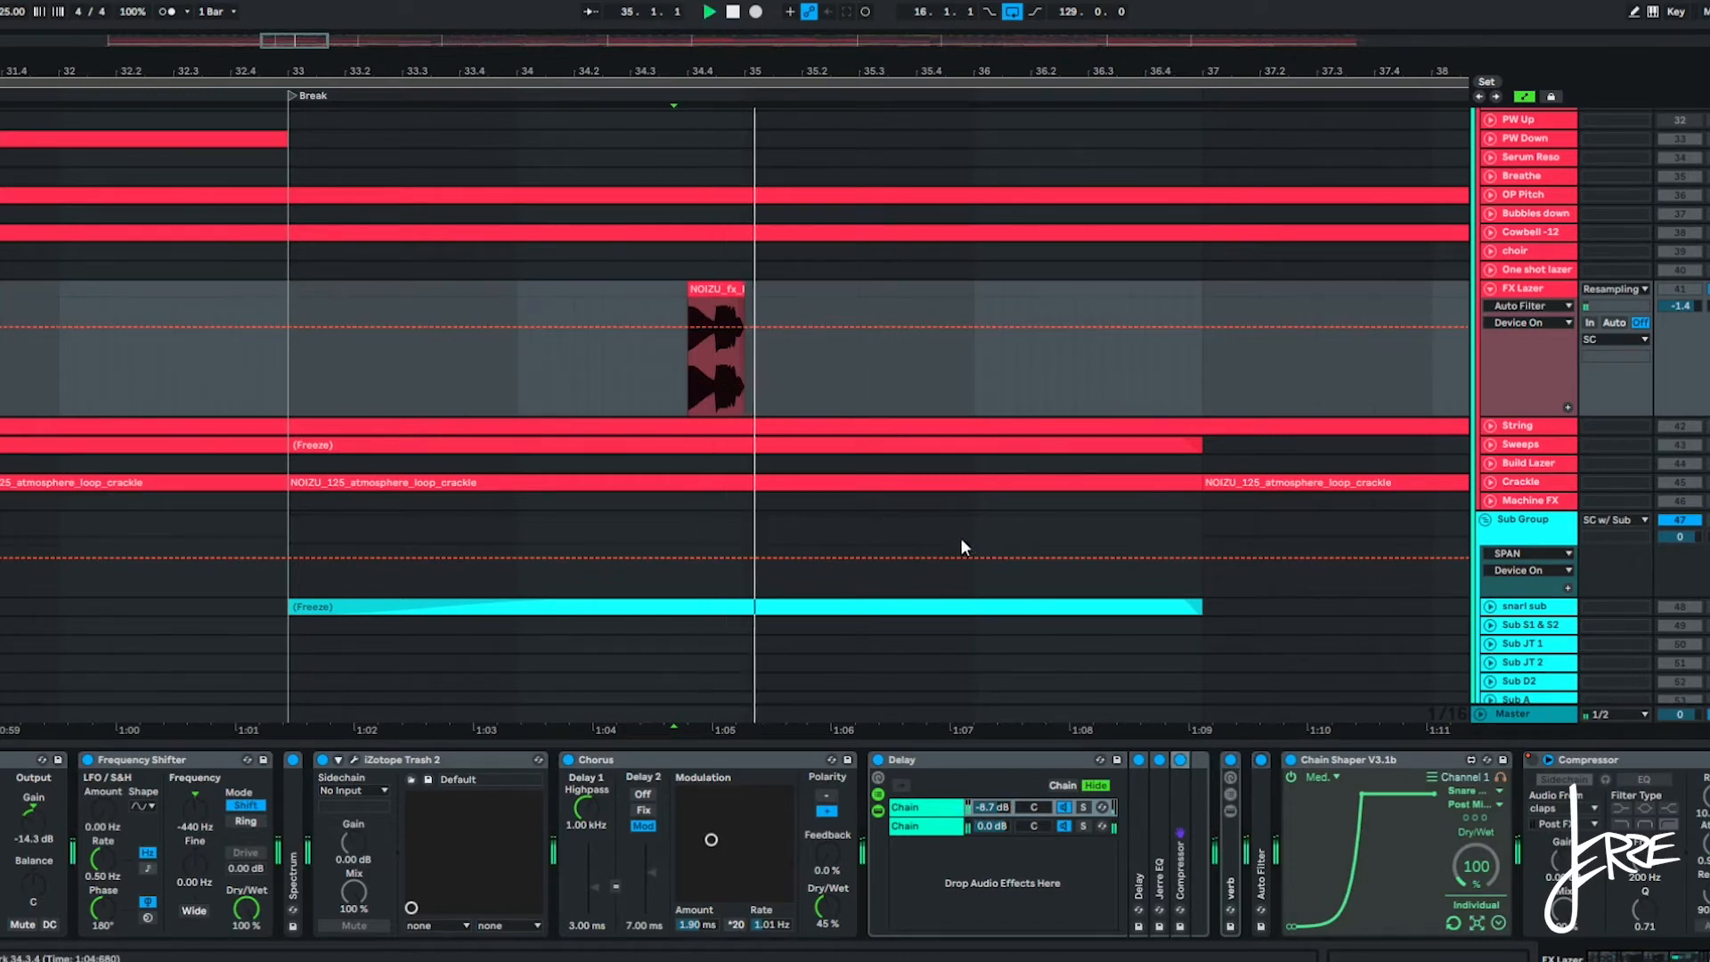
# Examine the placement of the repeated laser clips and the surrounding synth and sub tracks from the Intro to the second Break.
pyautogui.press('-')
pyautogui.scroll(1, 838, 483)
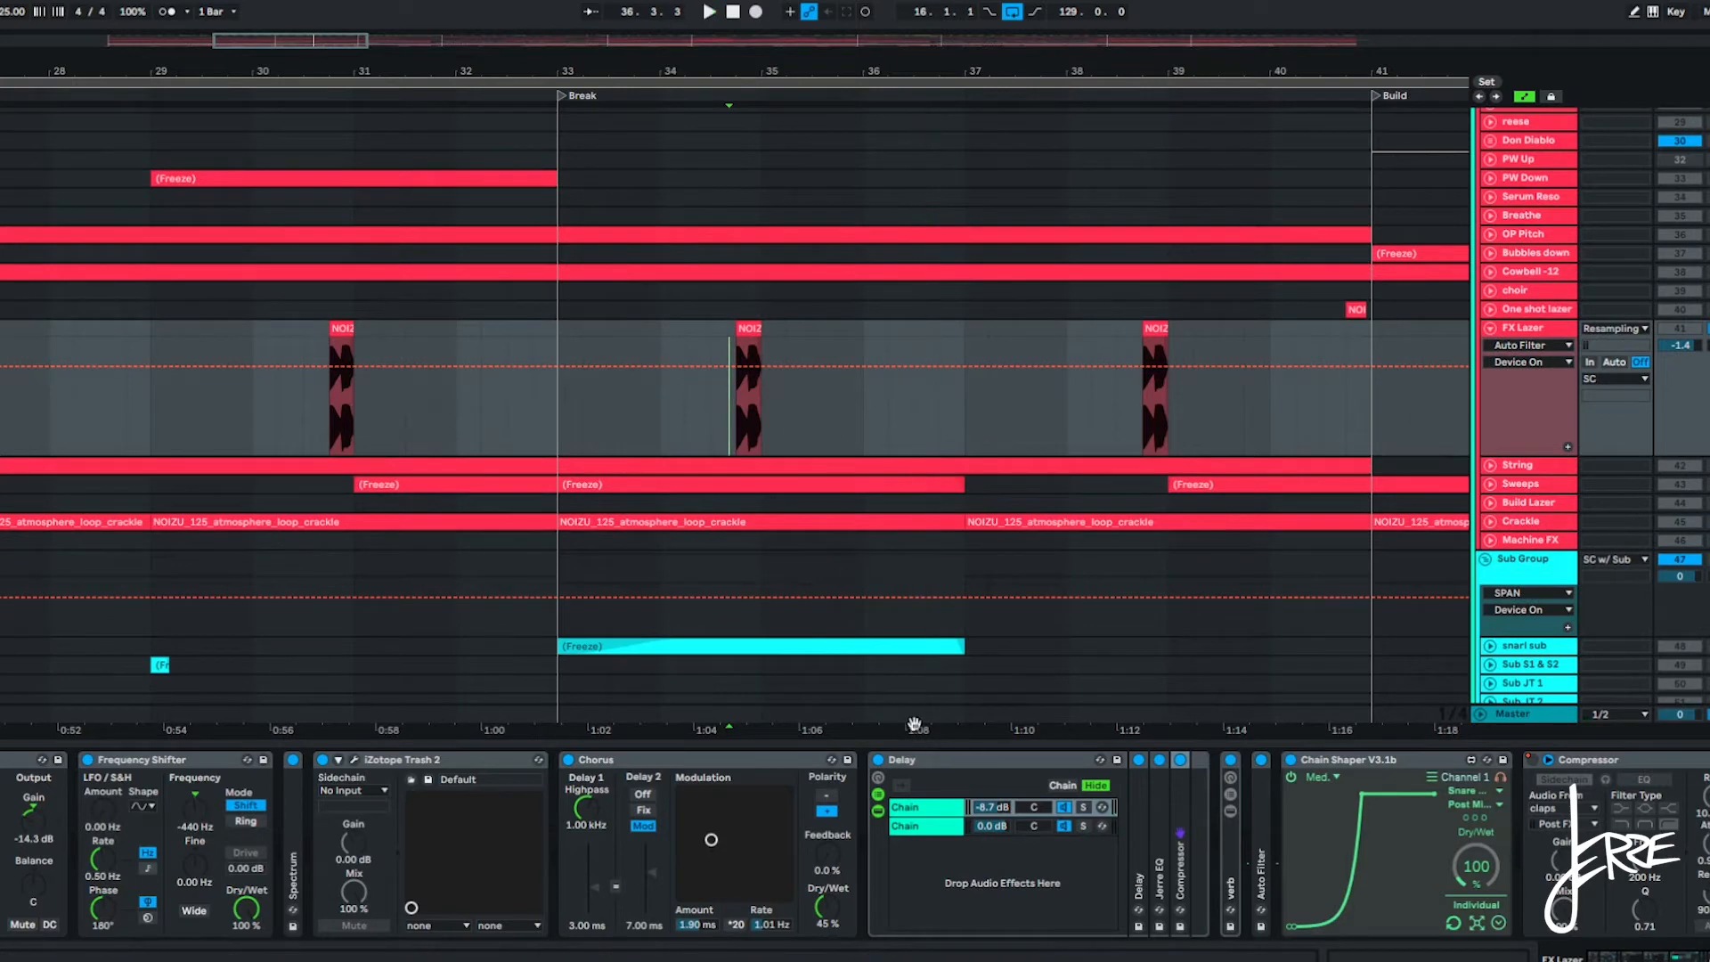
pyautogui.scroll(2, 857, 463)
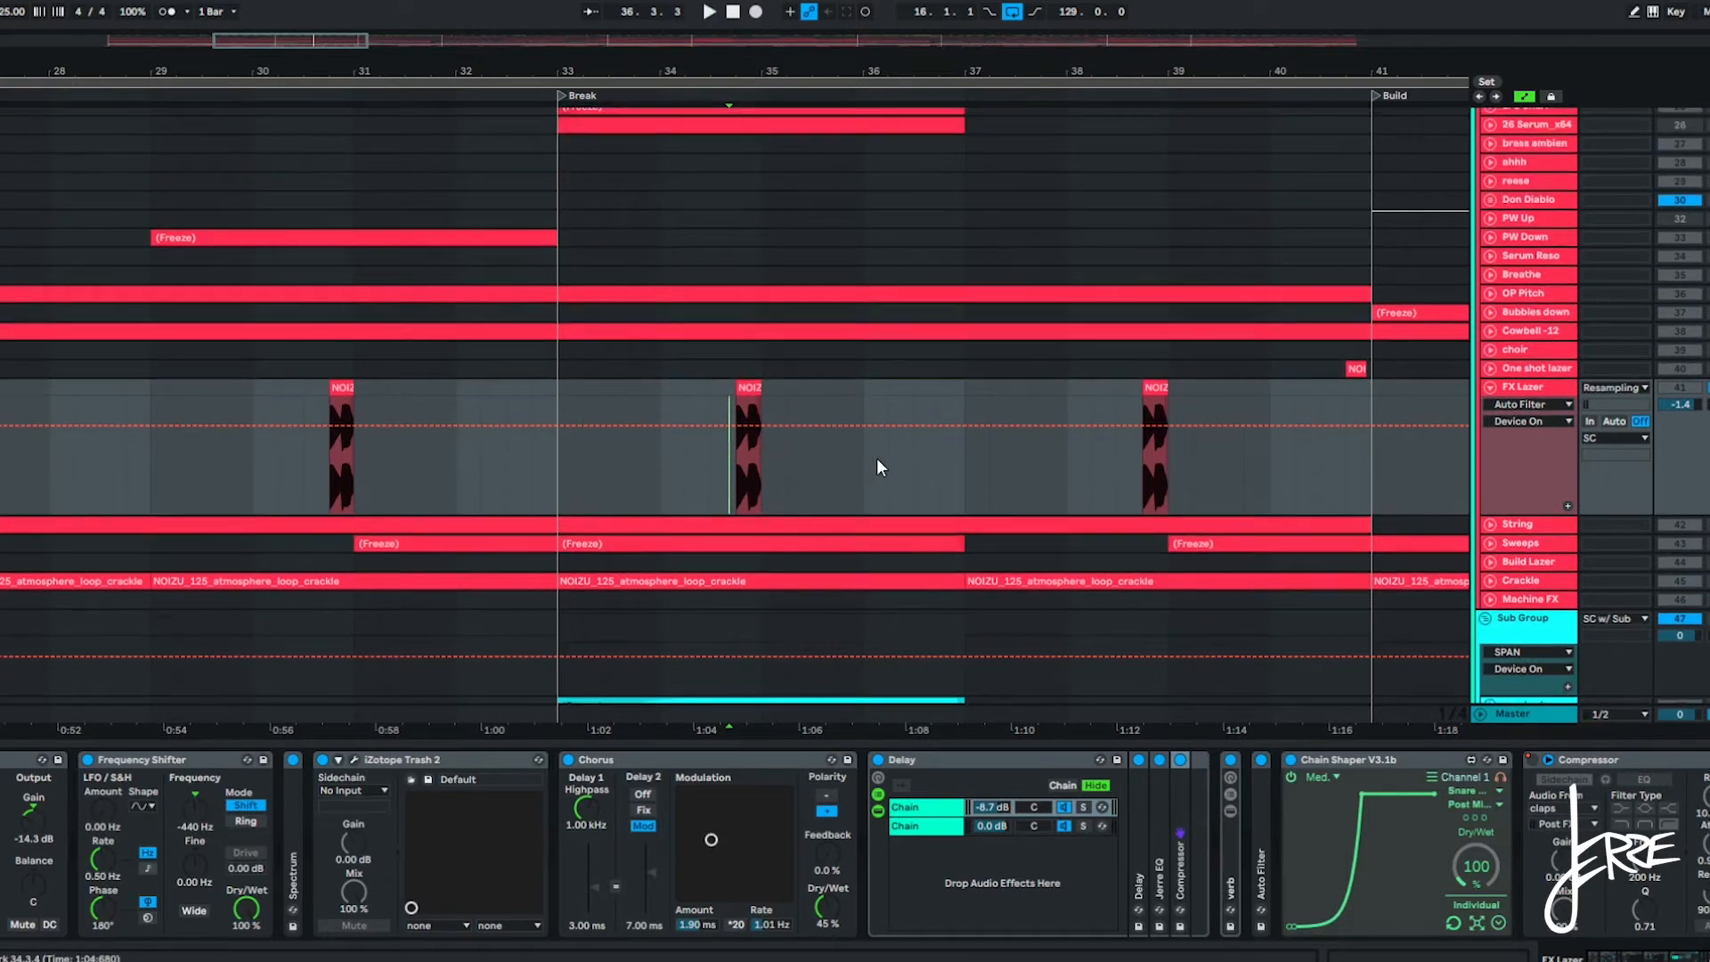
pyautogui.scroll(2, 869, 457)
pyautogui.scroll(-5, 860, 469)
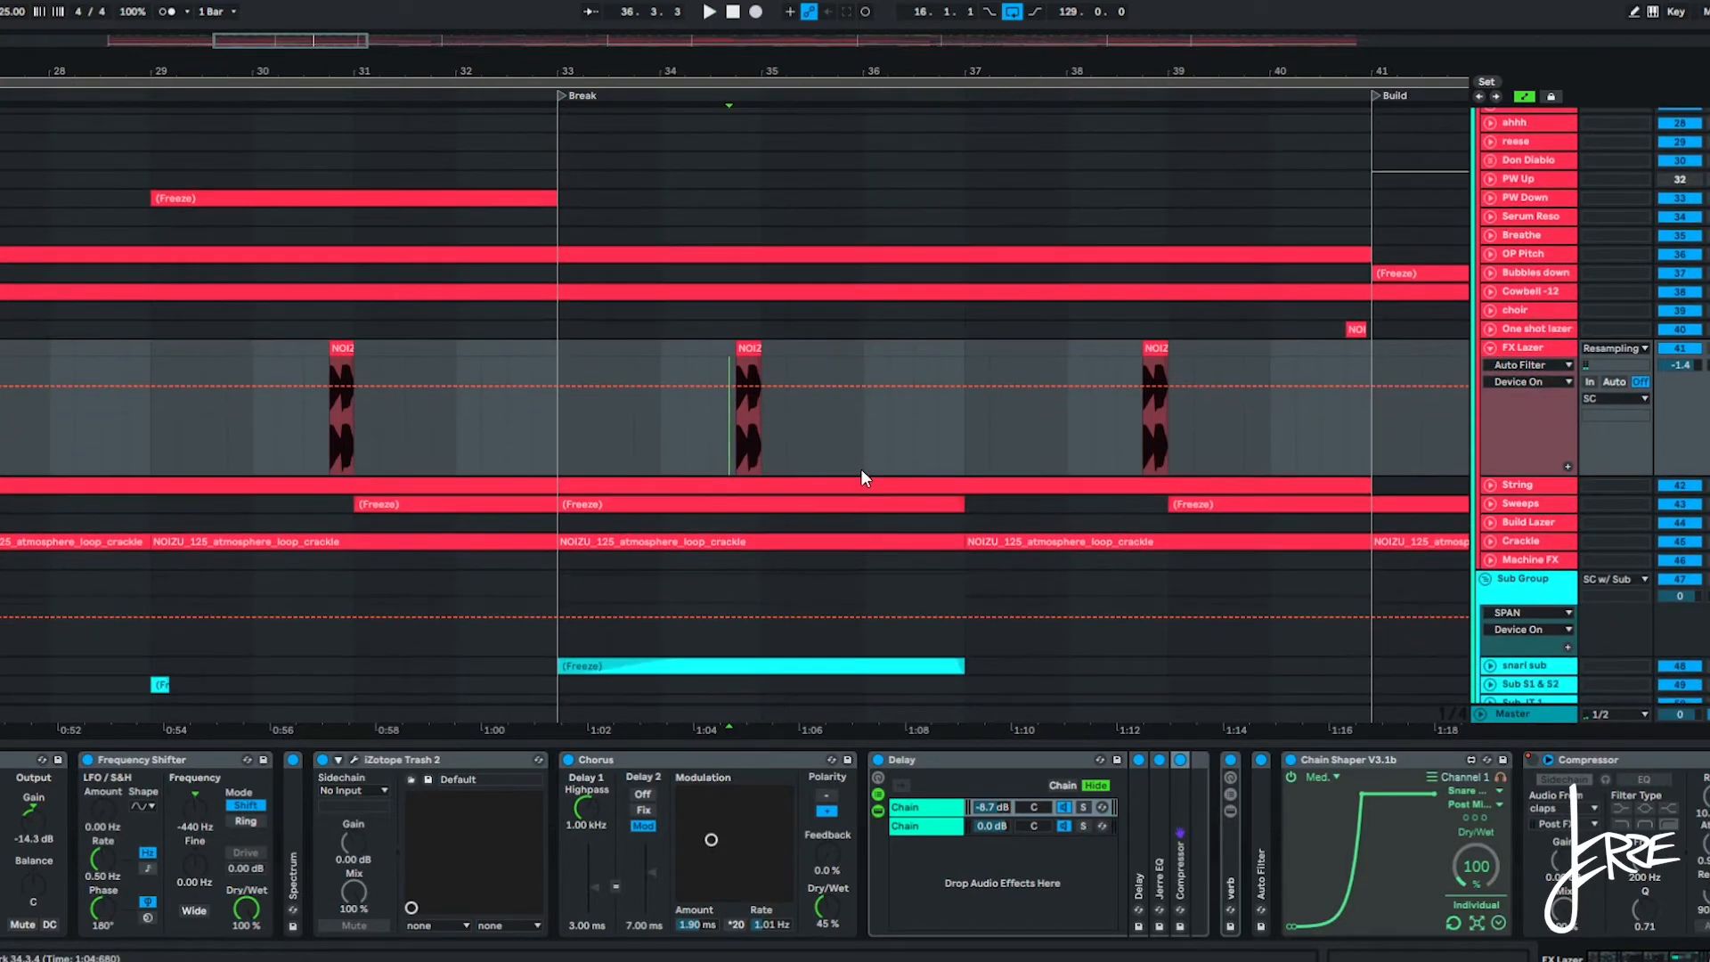
pyautogui.scroll(-7, 861, 468)
pyautogui.scroll(-5, 860, 461)
pyautogui.scroll(-5, 804, 441)
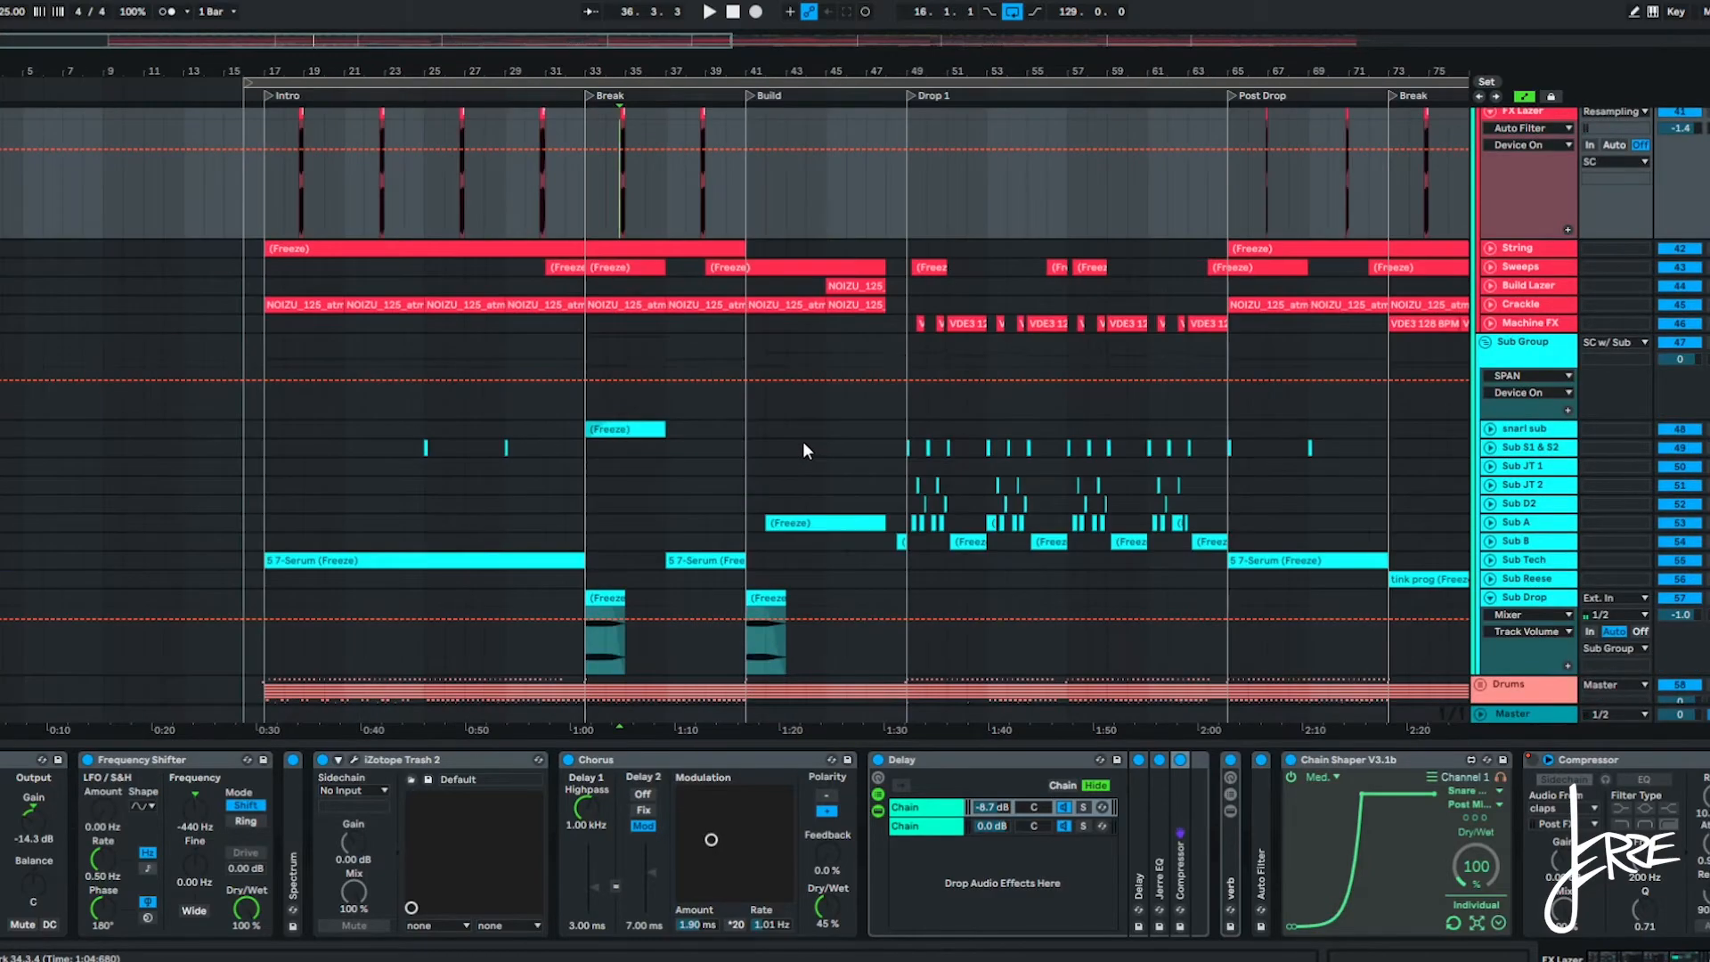
# Unfold the SC group at Drop 1 and examine the short fill clips and main synth clips in its tracks.
pyautogui.scroll(4, 804, 441)
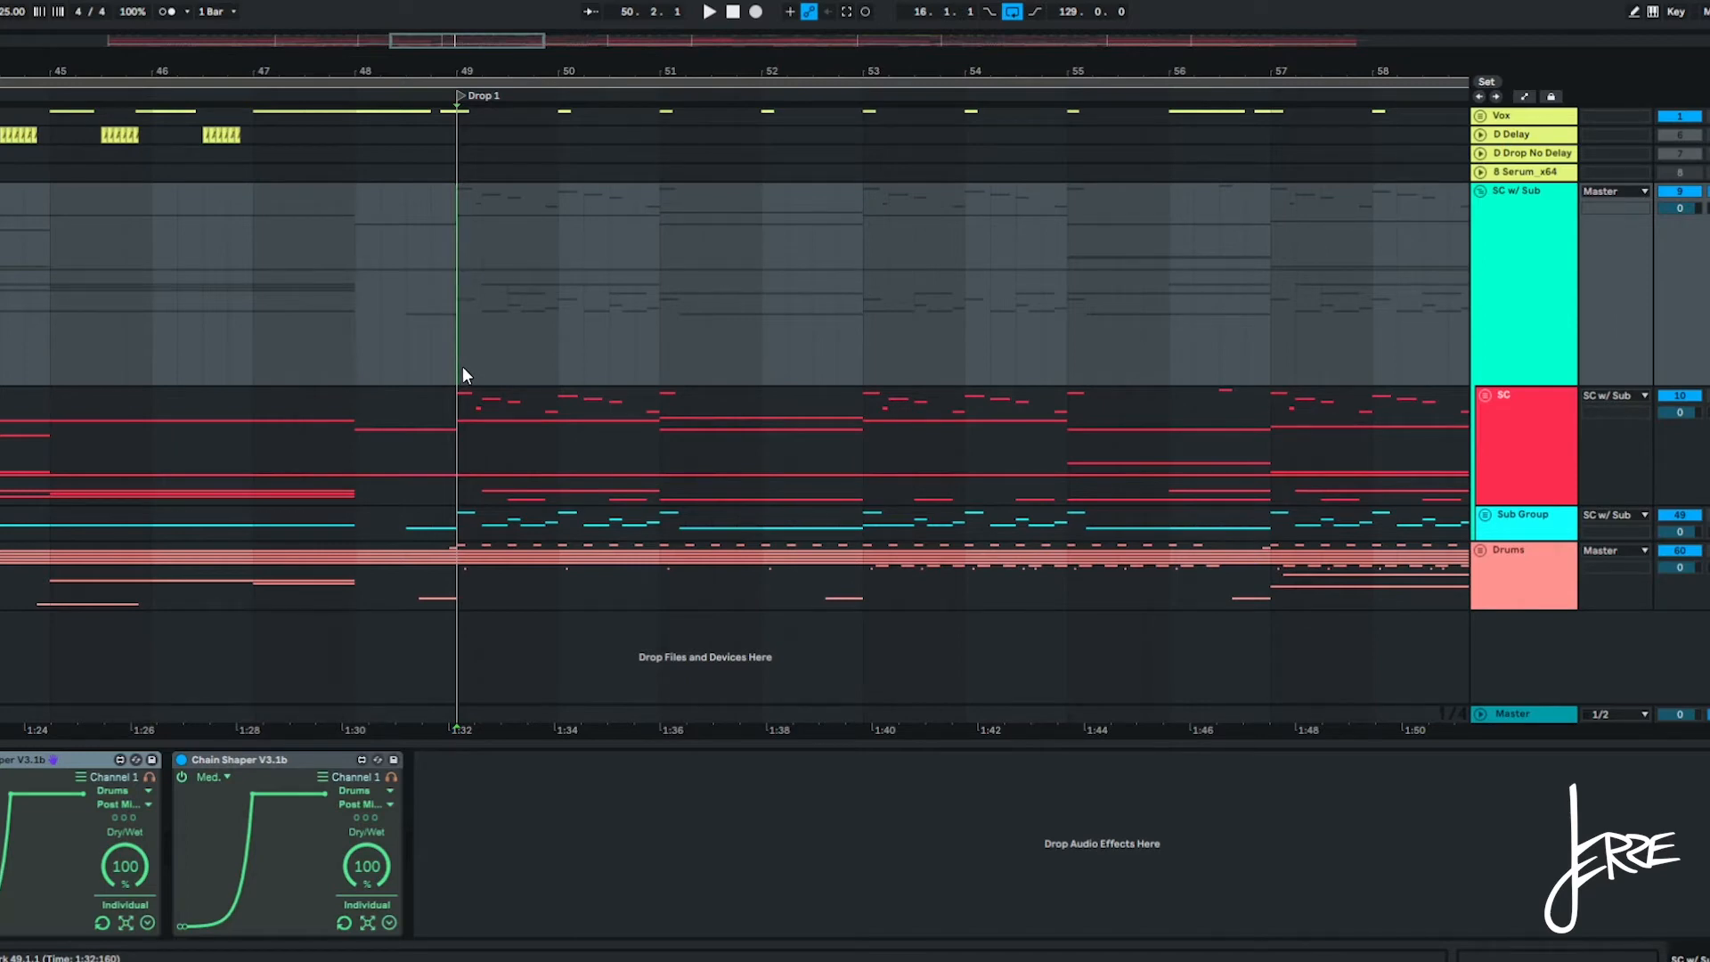
pyautogui.press('+')
pyautogui.press('+')
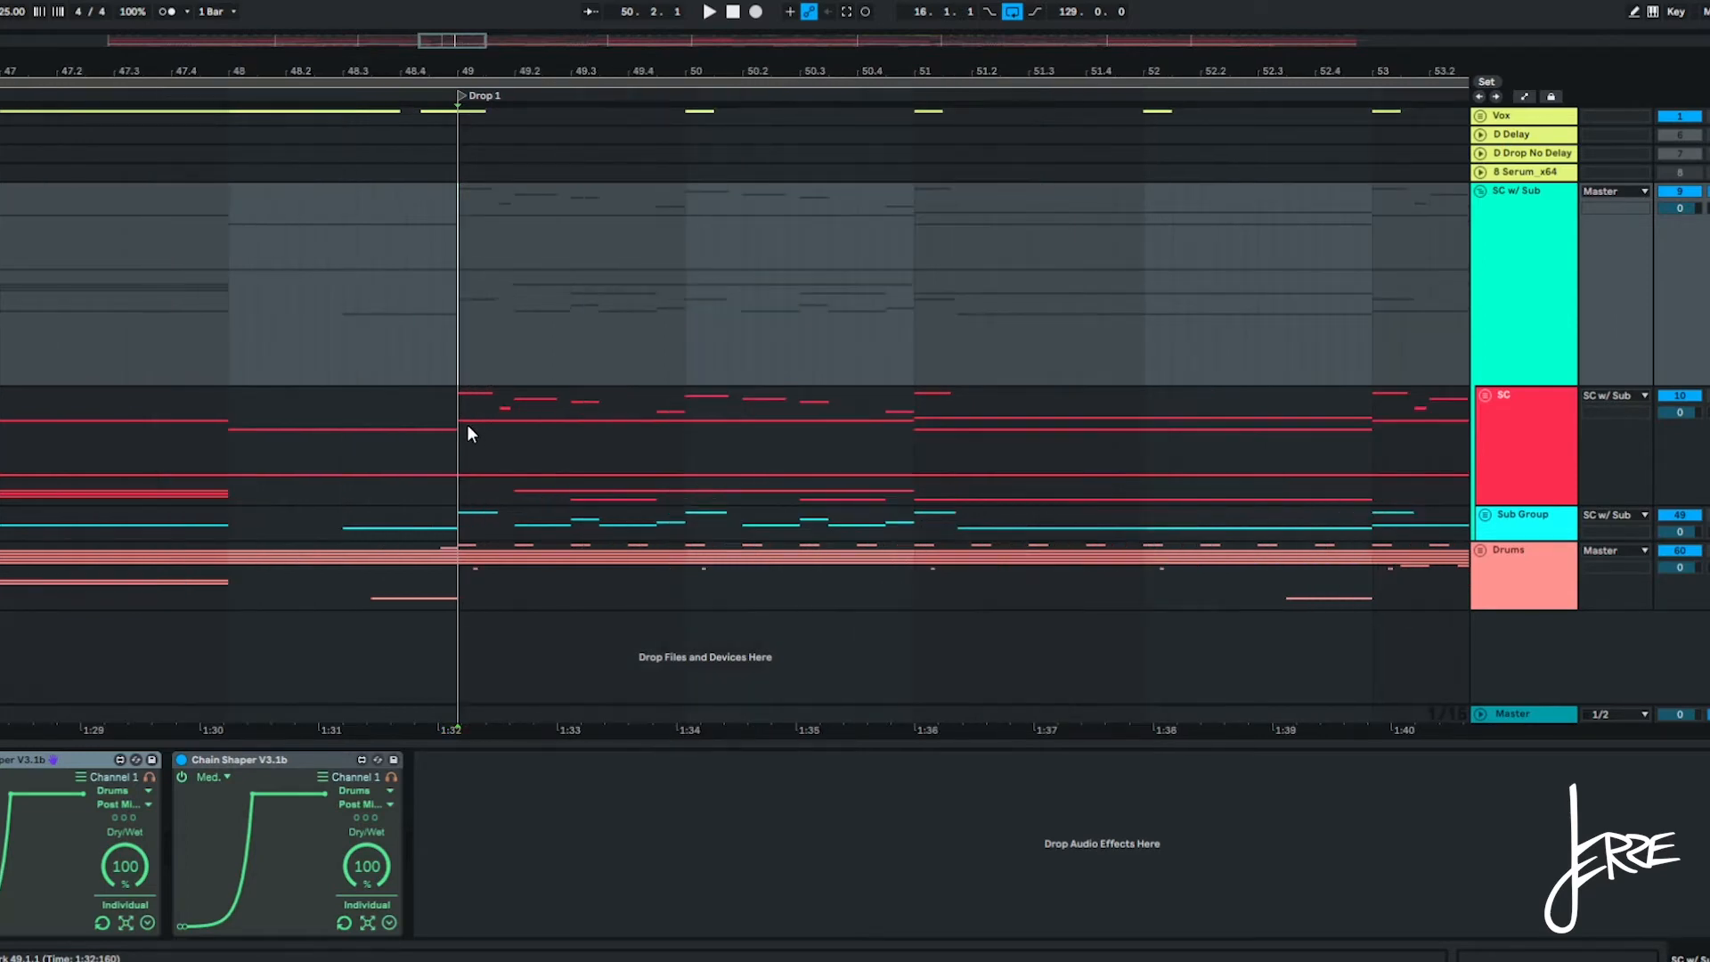
pyautogui.moveTo(462, 426); pyautogui.dragTo(590, 427)
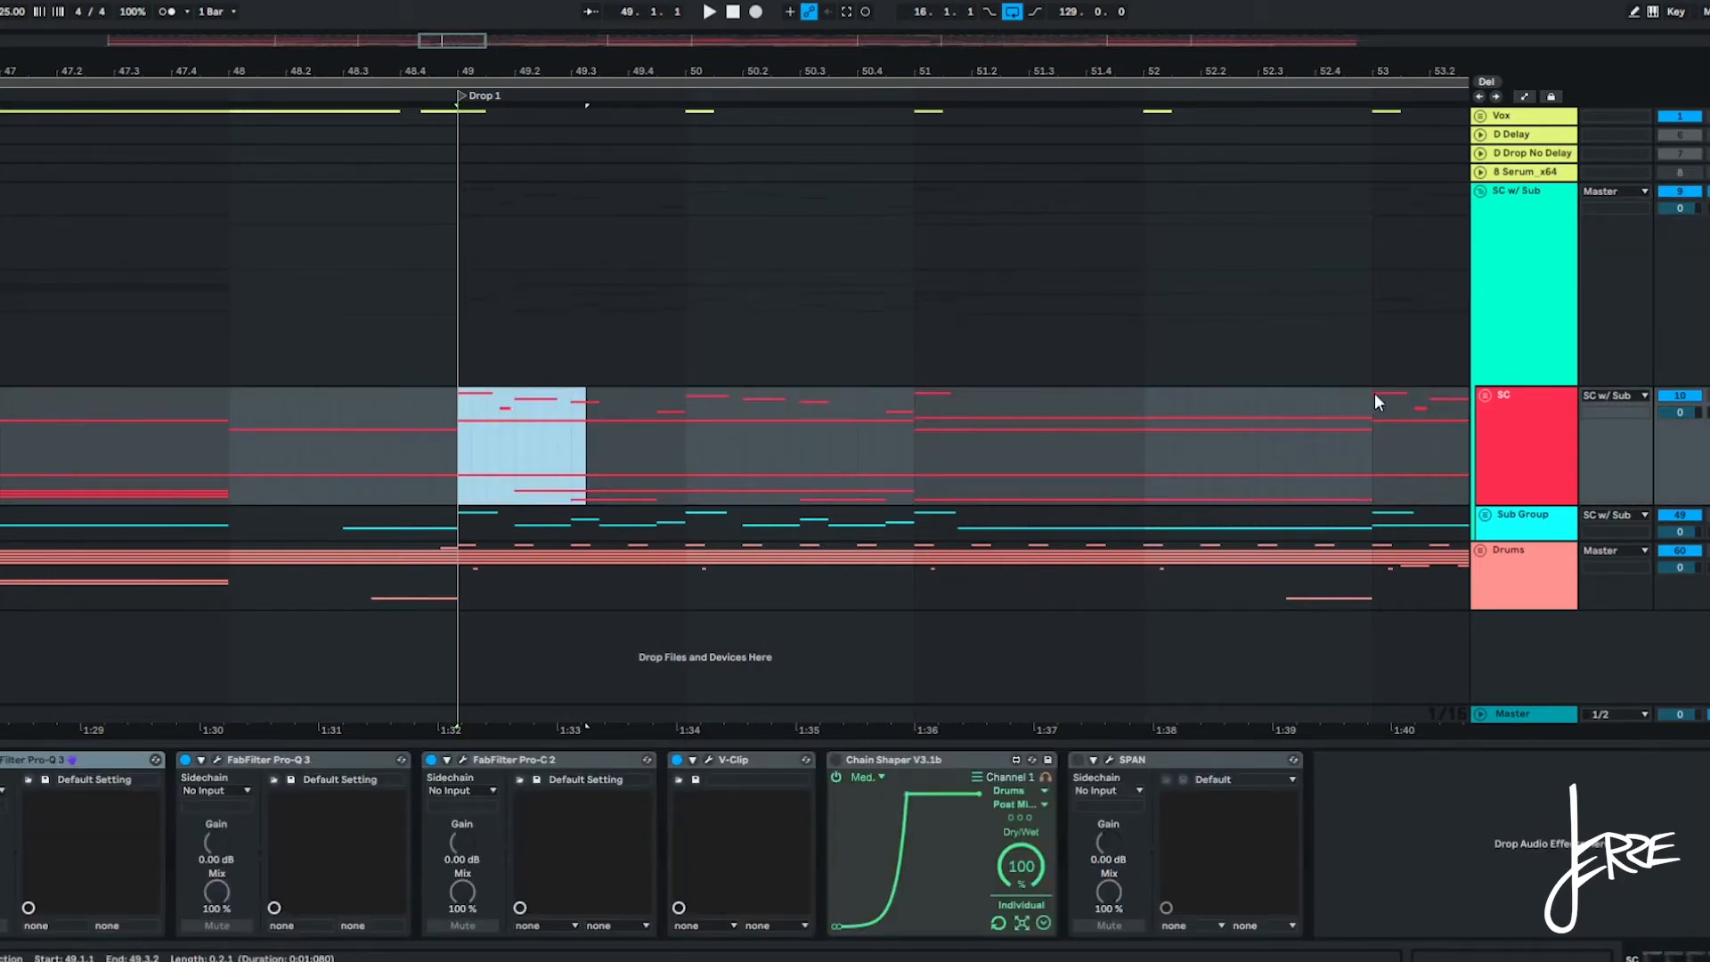
pyautogui.click(1485, 395)
pyautogui.scroll(-4, 559, 419)
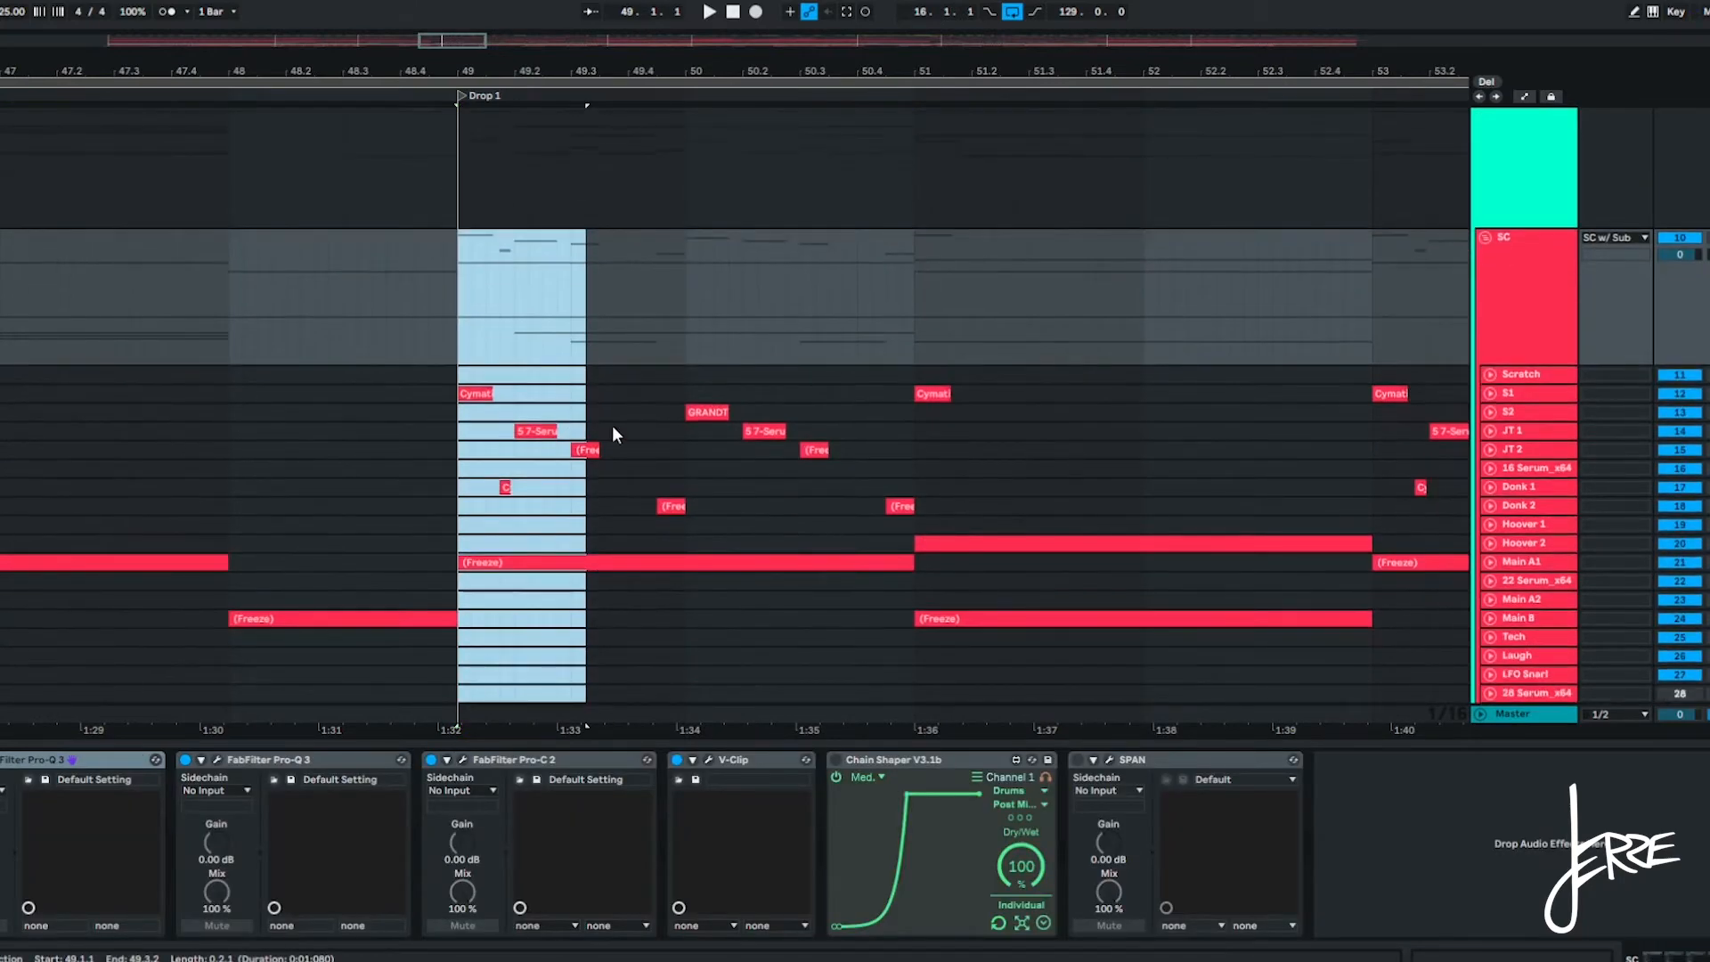
pyautogui.scroll(-3, 612, 427)
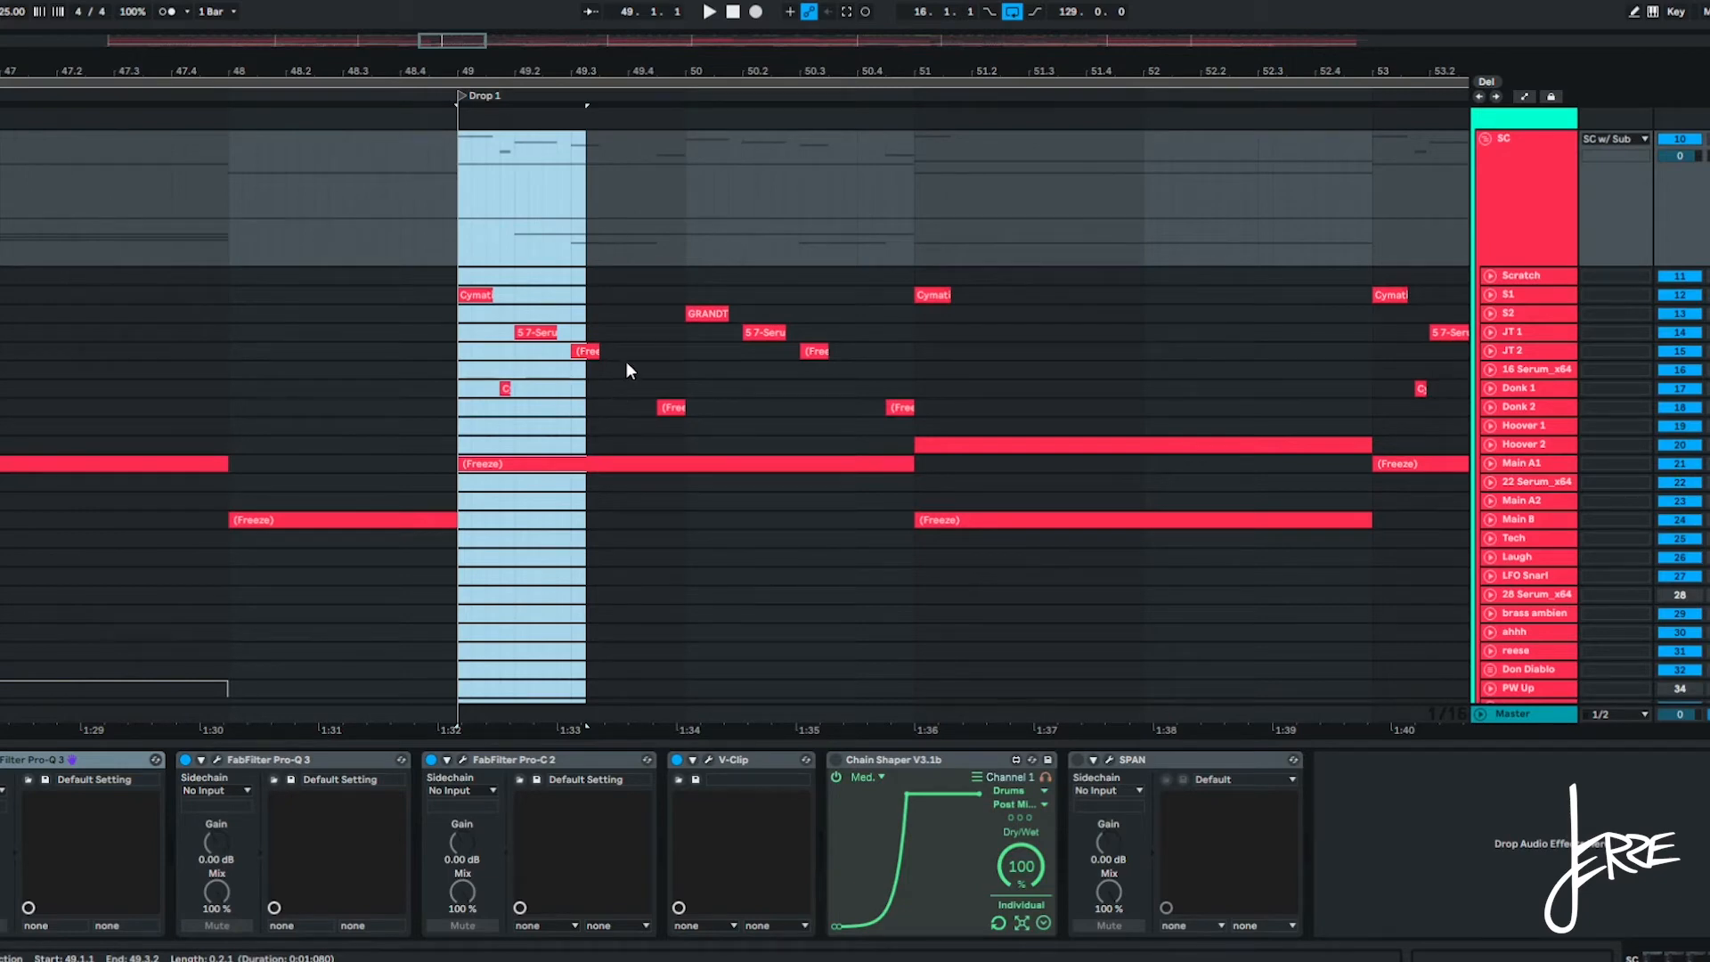
# Add a locator named "B / Response" at bar 51.
pyautogui.click(454, 294)
pyautogui.moveTo(454, 294); pyautogui.dragTo(913, 411)
pyautogui.click(915, 111)
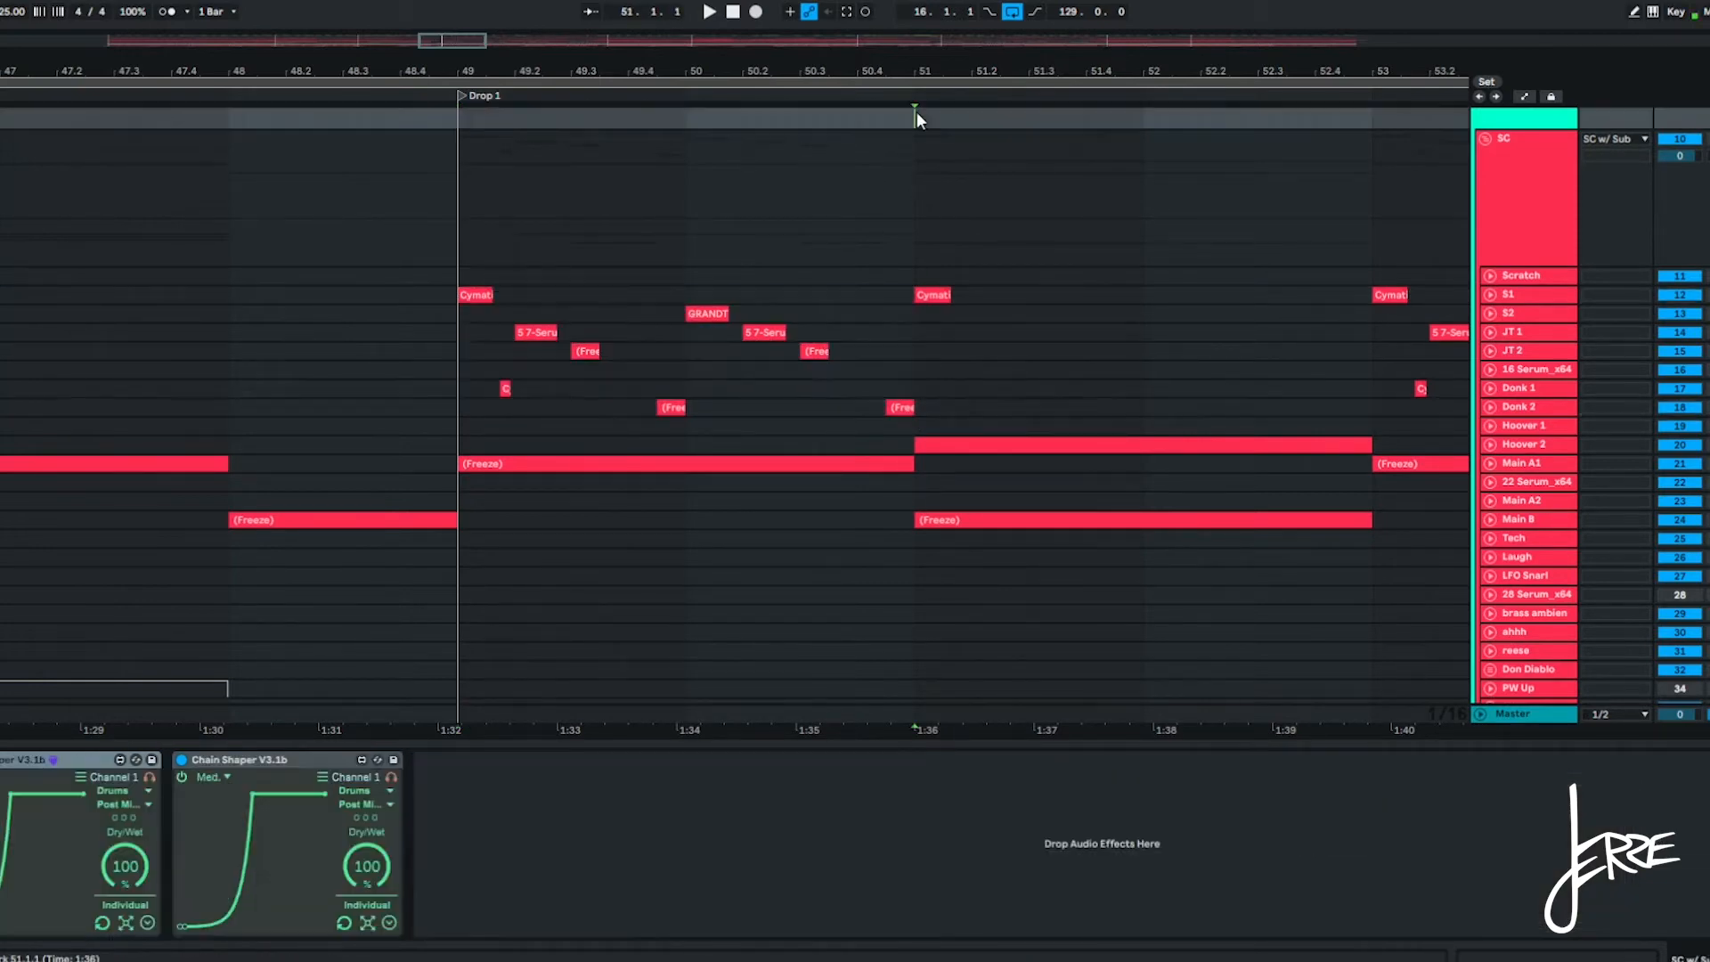
pyautogui.rightClick(916, 111)
pyautogui.click(954, 148)
pyautogui.write('B / Response')
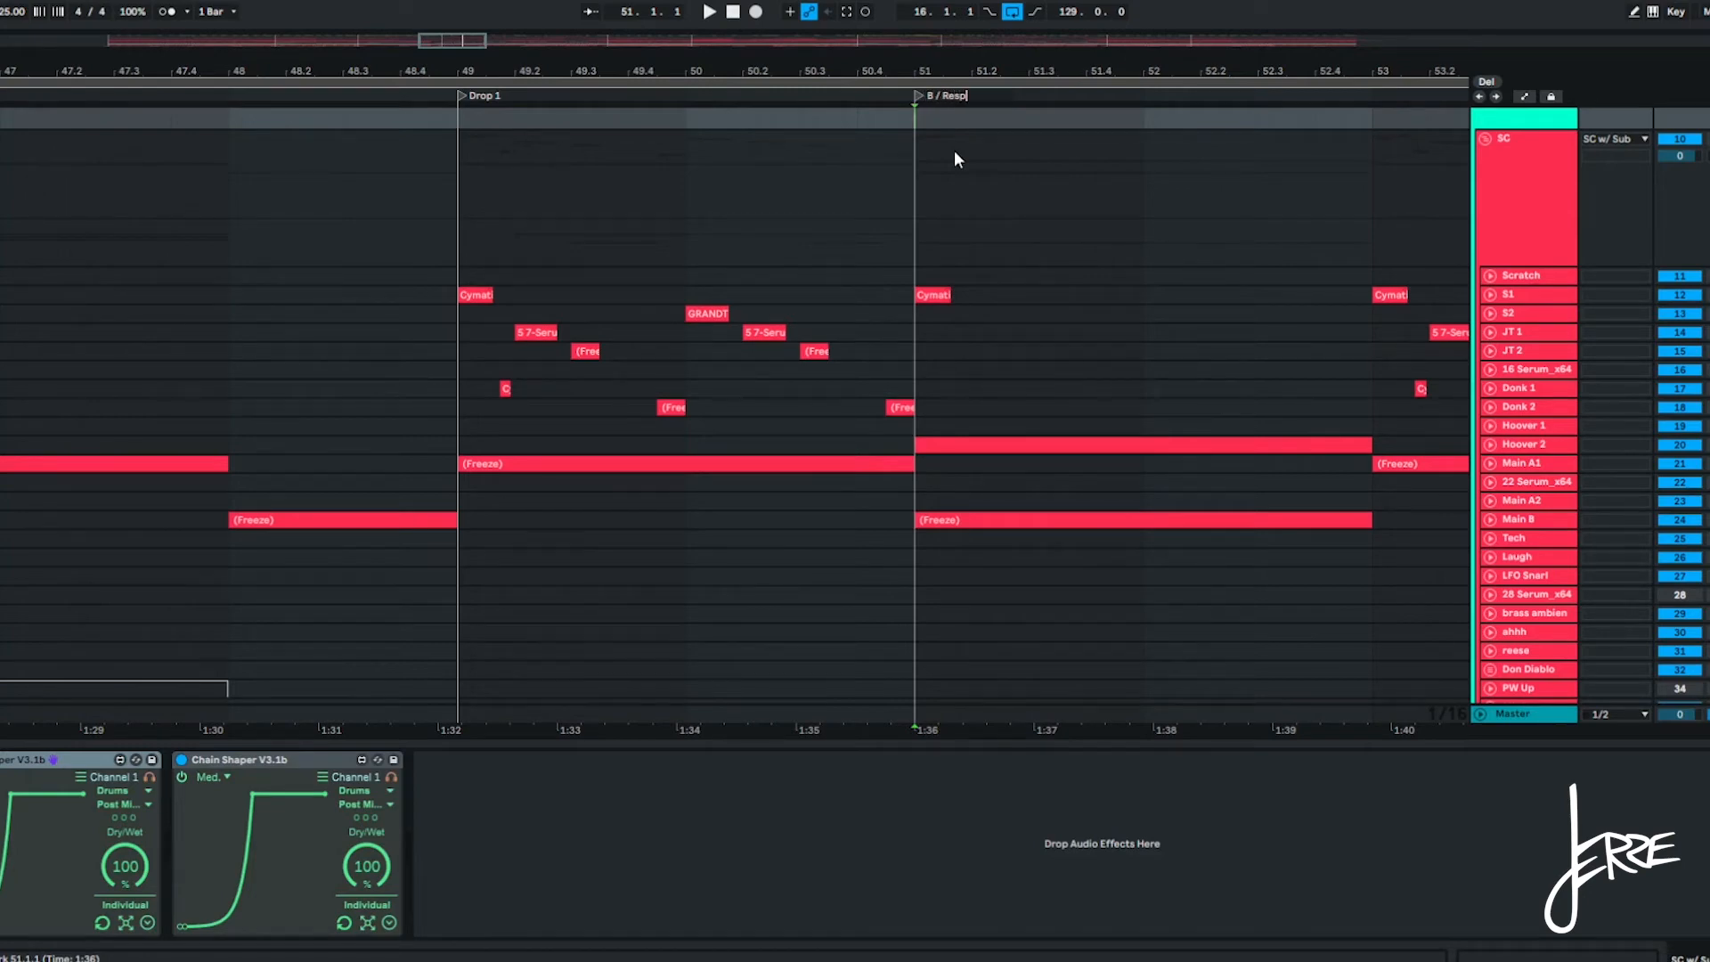
pyautogui.press('Return')
pyautogui.press('-')
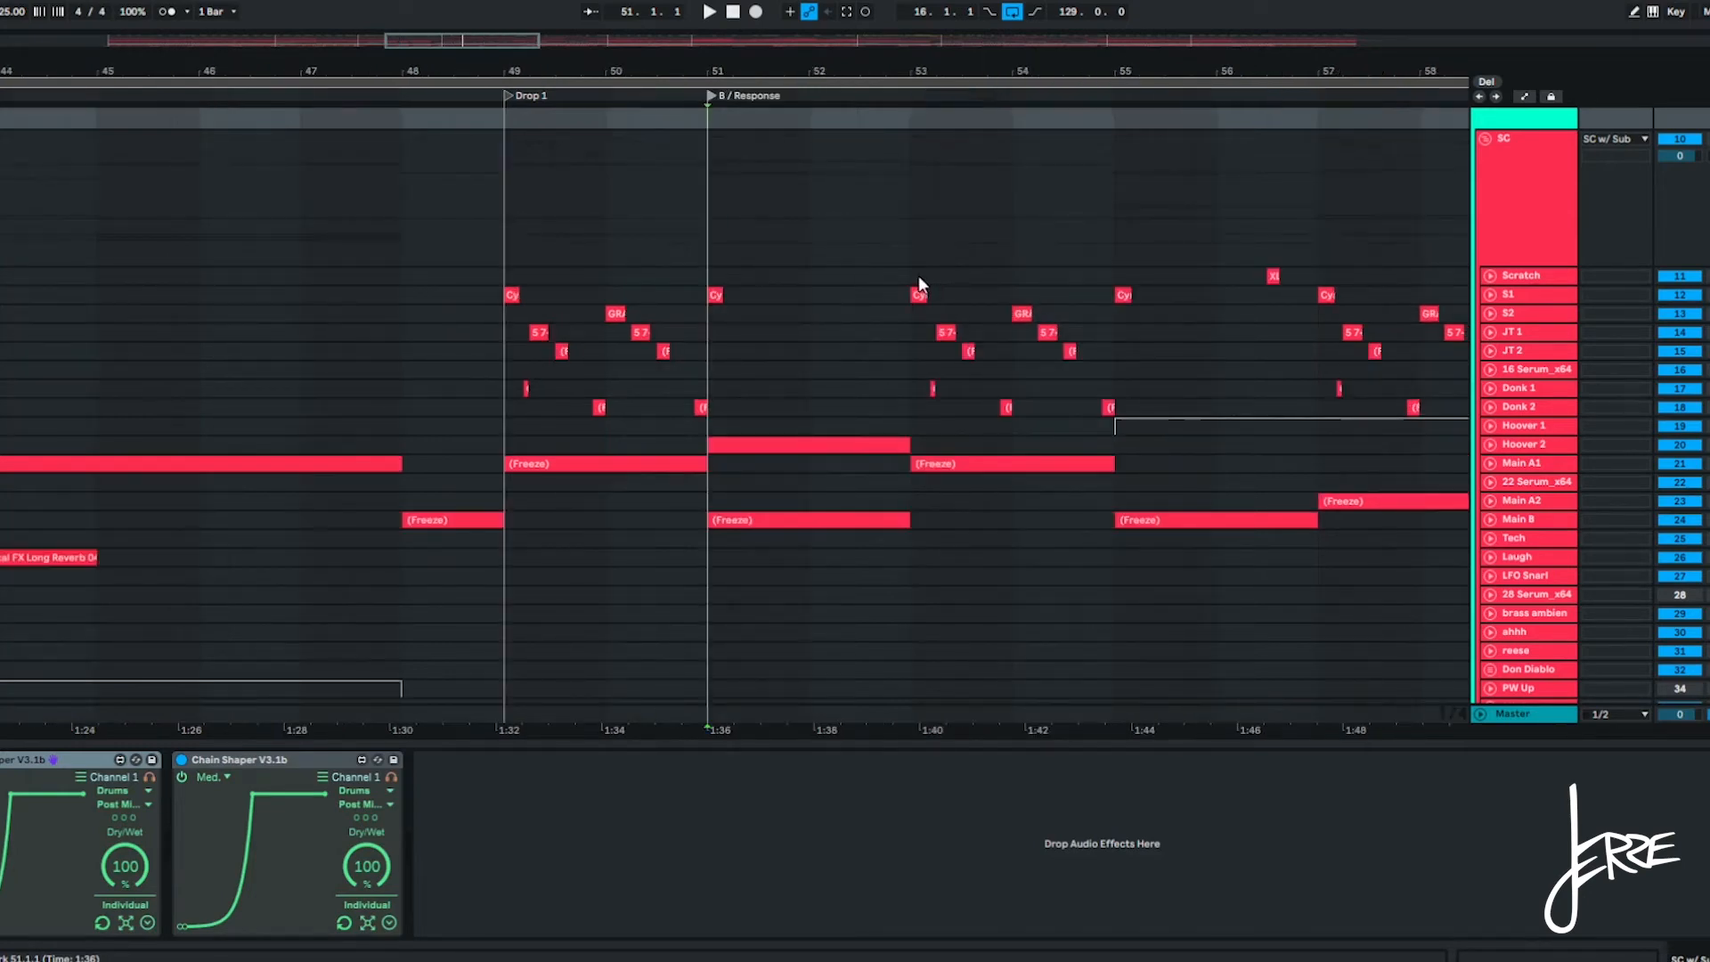
# Add locators named "A" at bar 53 and "B" at bar 55.
pyautogui.click(913, 275)
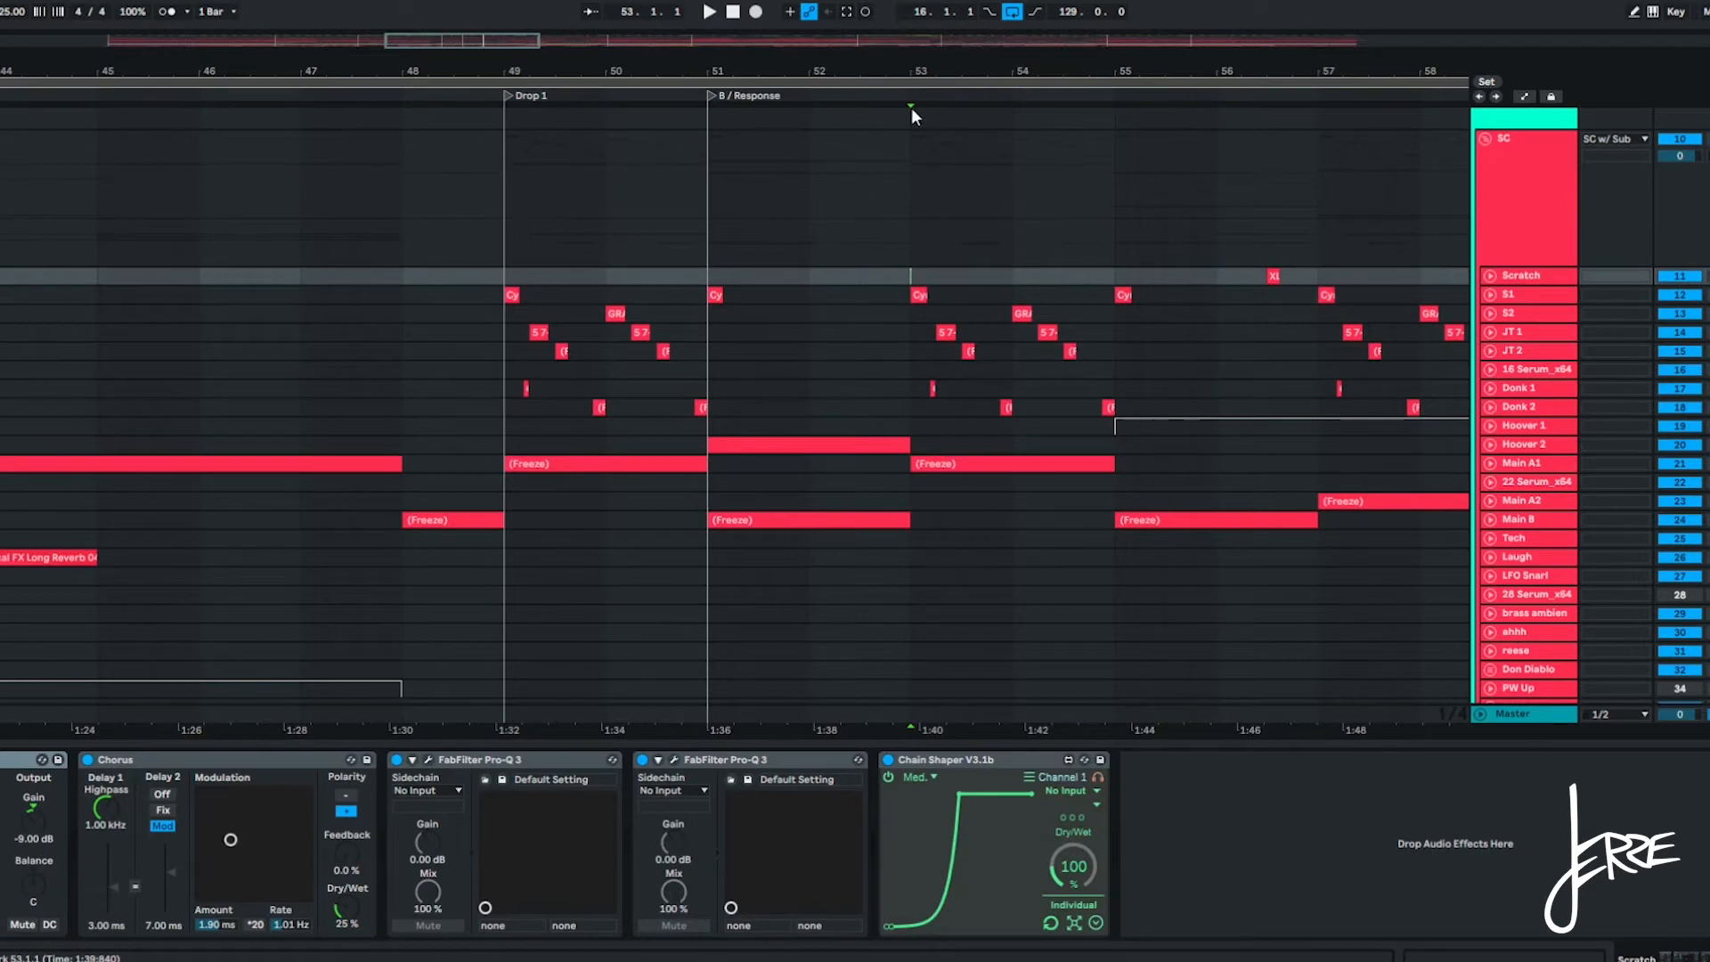
pyautogui.rightClick(911, 109)
pyautogui.click(928, 153)
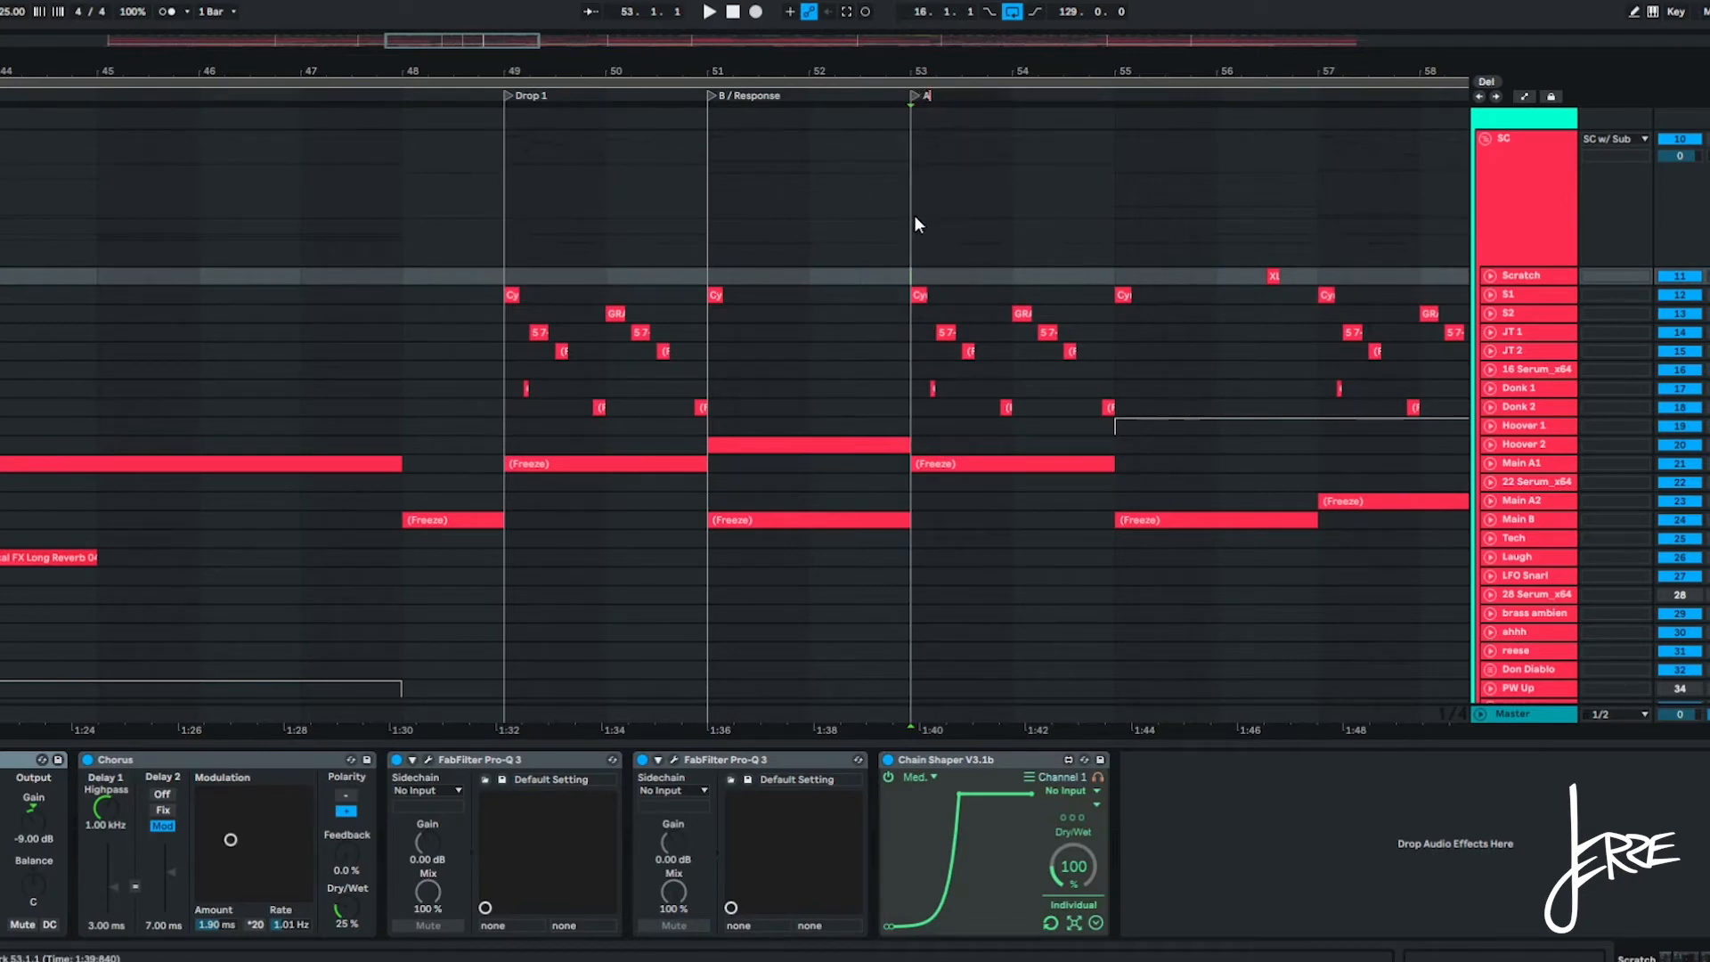
pyautogui.click(1109, 168)
pyautogui.rightClick(1112, 105)
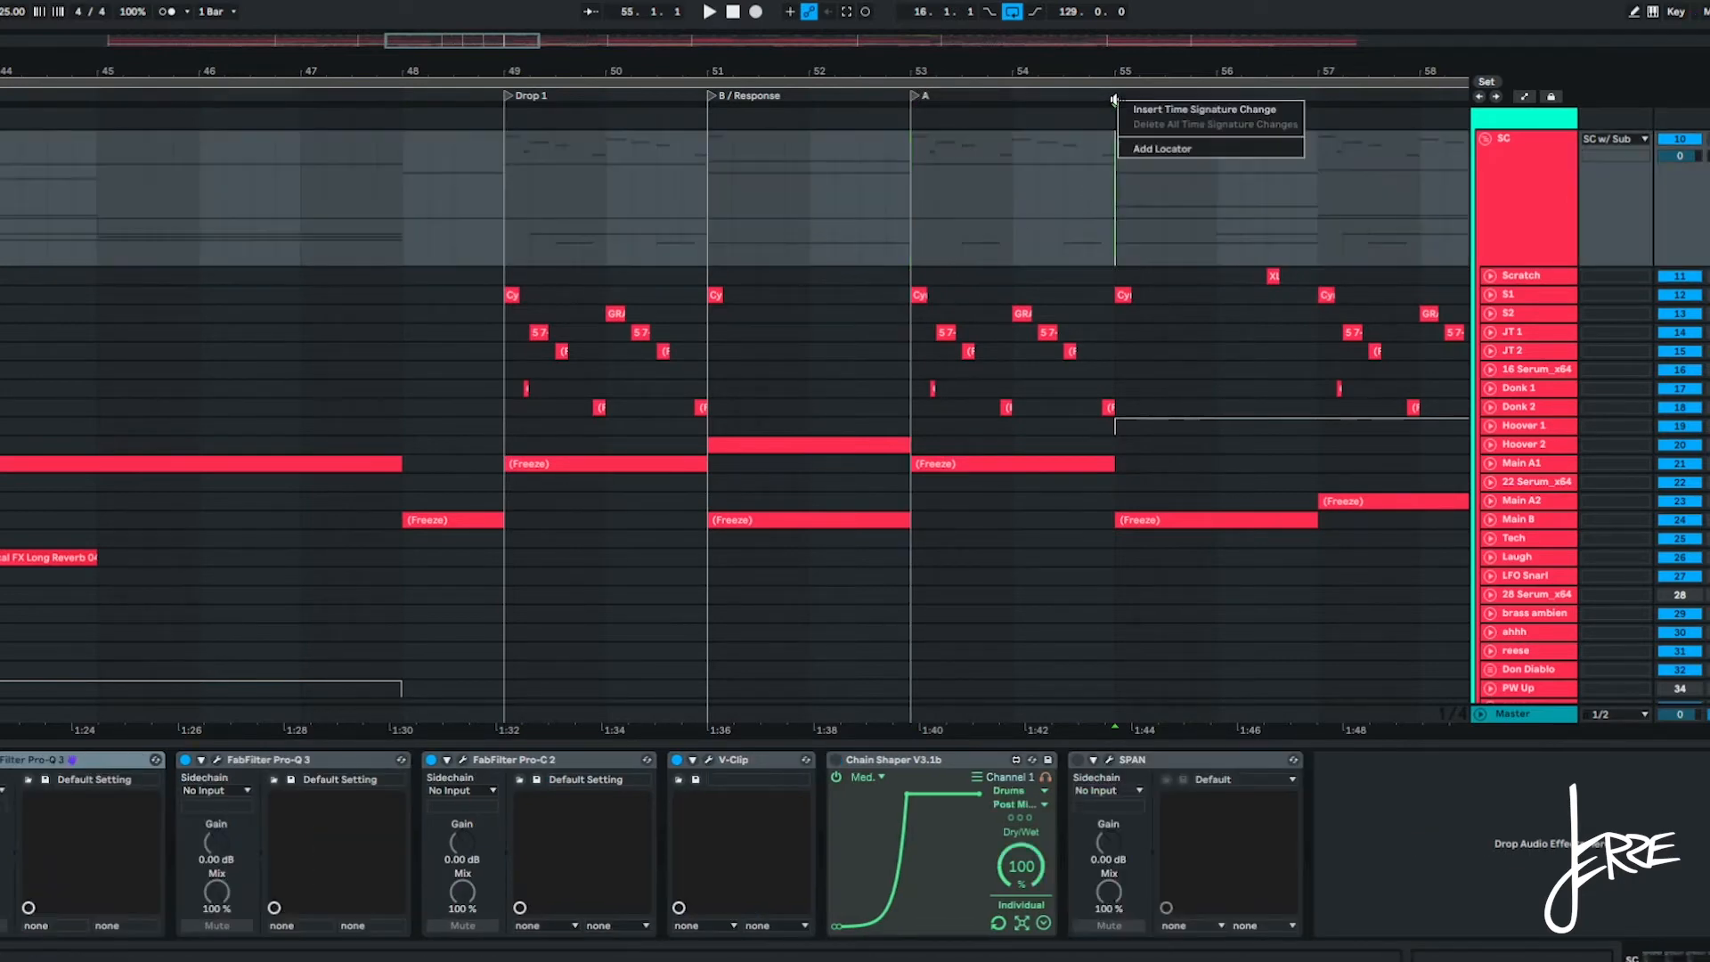
pyautogui.click(1127, 149)
pyautogui.click(1190, 171)
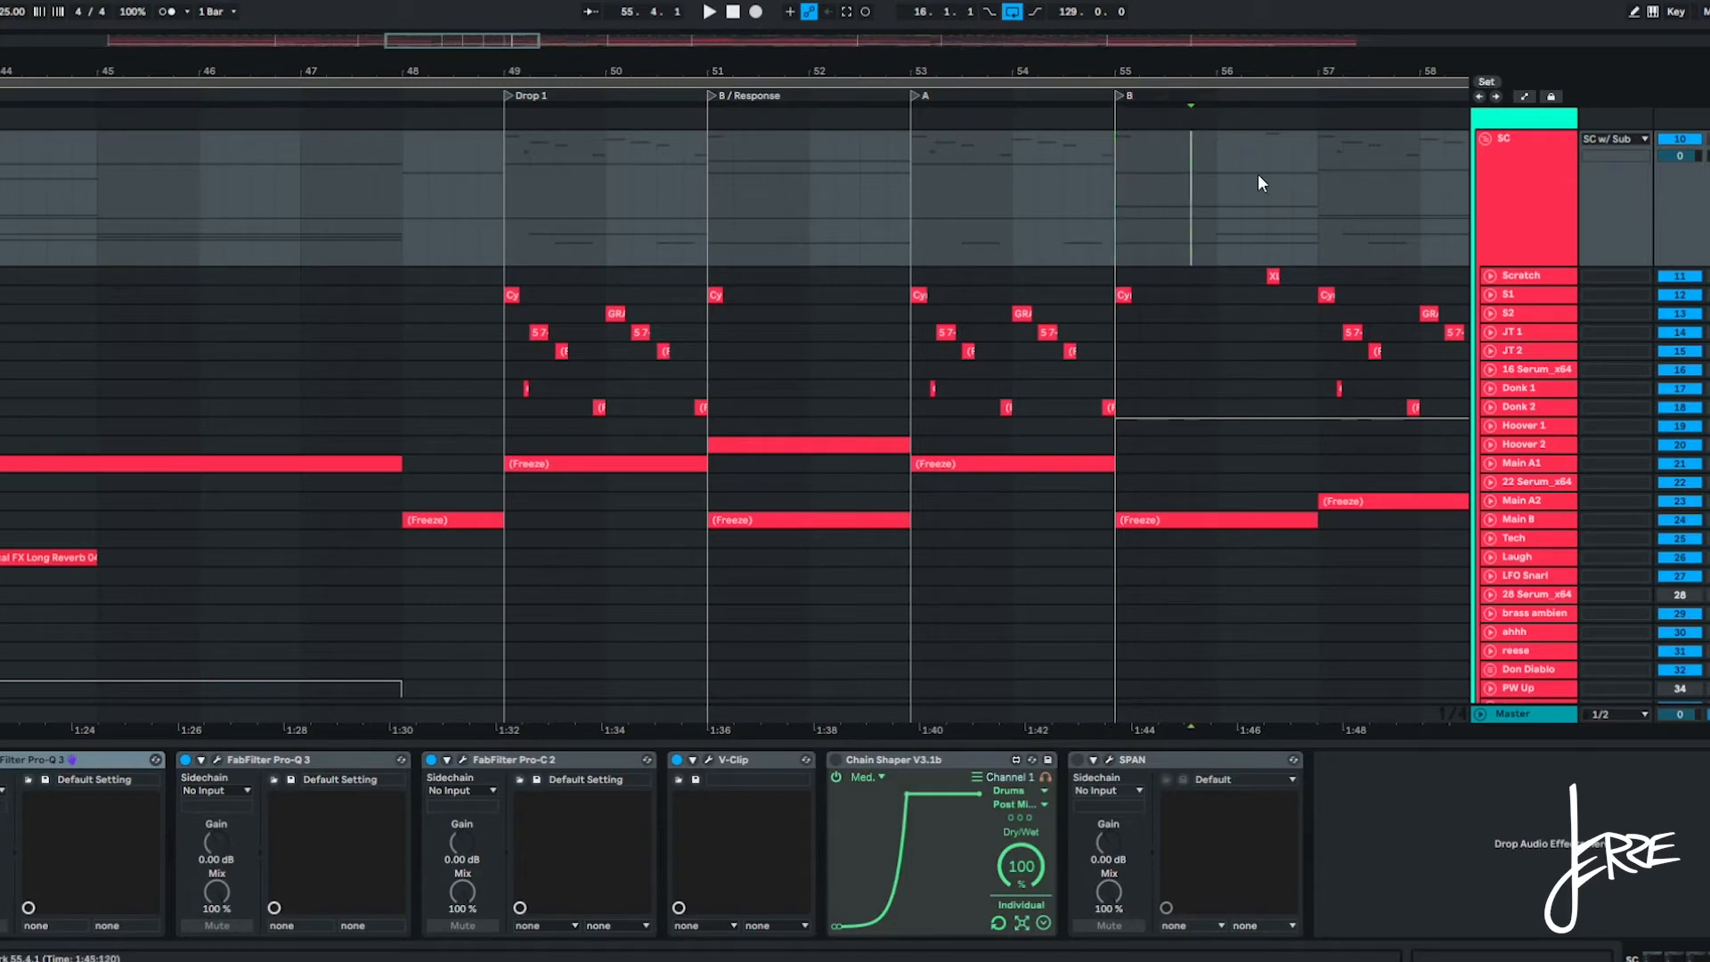
pyautogui.click(1317, 162)
# Select the SC w/ Sub group and audition Drop 1 from bar 49 into the second A section, following the synth, FX and sub clips.
pyautogui.click(500, 172)
pyautogui.press('+')
pyautogui.scroll(4, 1483, 248)
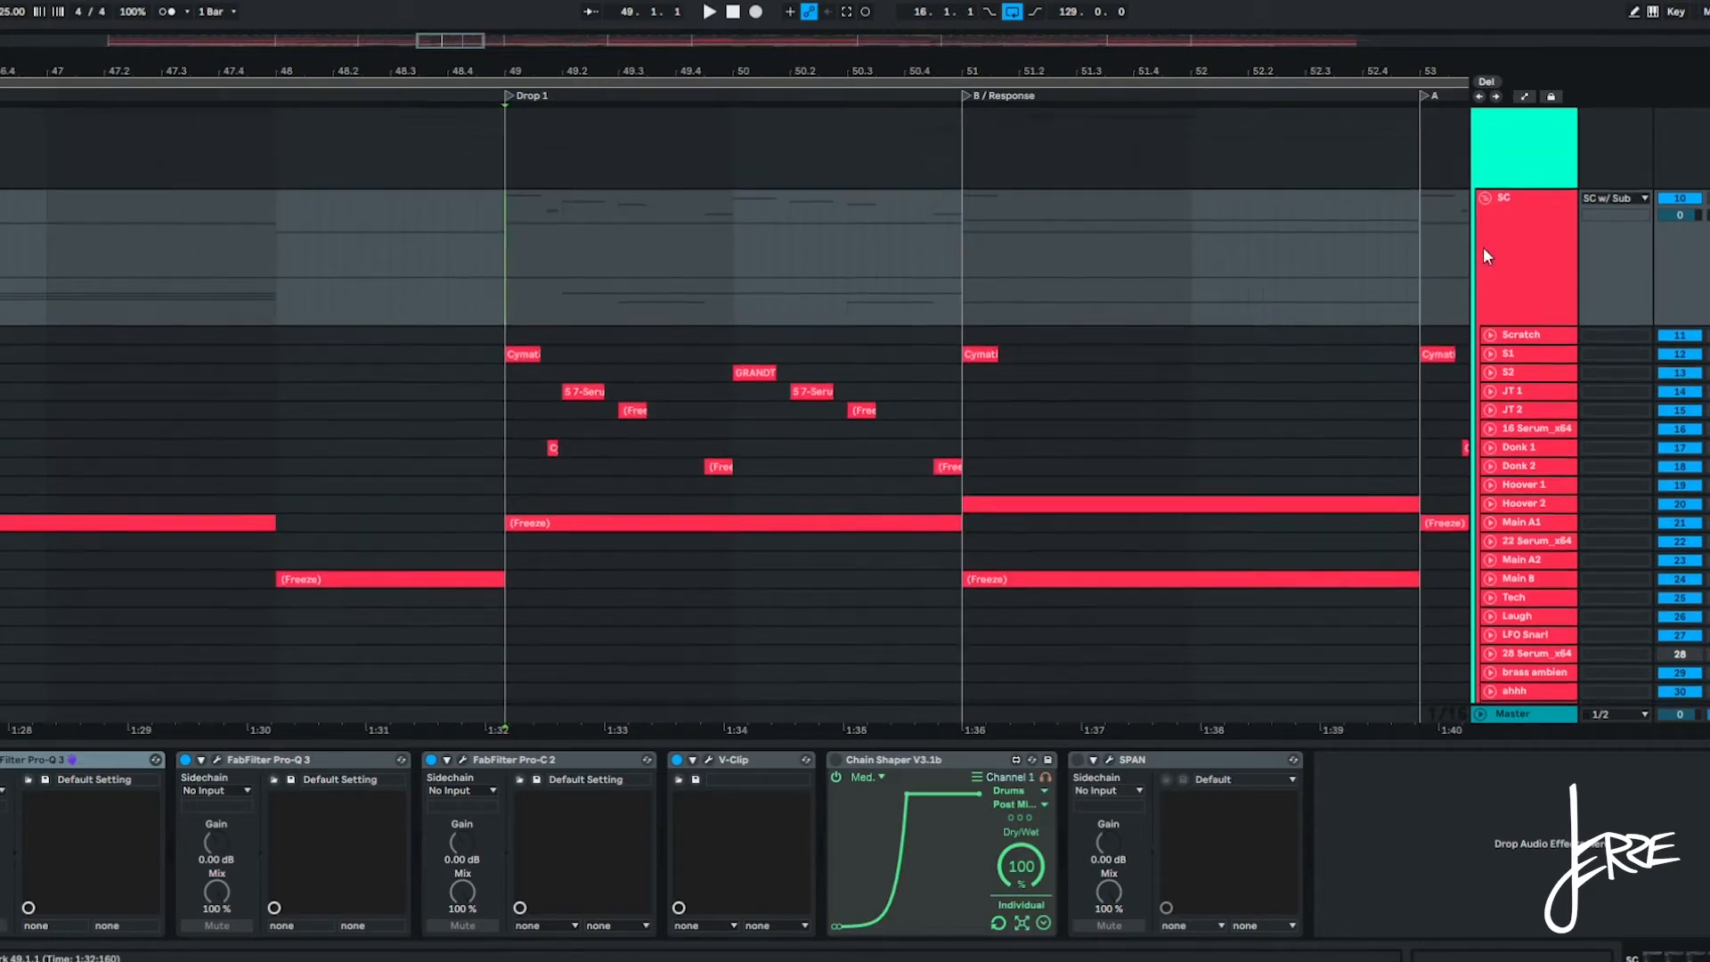
pyautogui.click(1519, 175)
pyautogui.scroll(2, 918, 318)
pyautogui.scroll(-4, 629, 411)
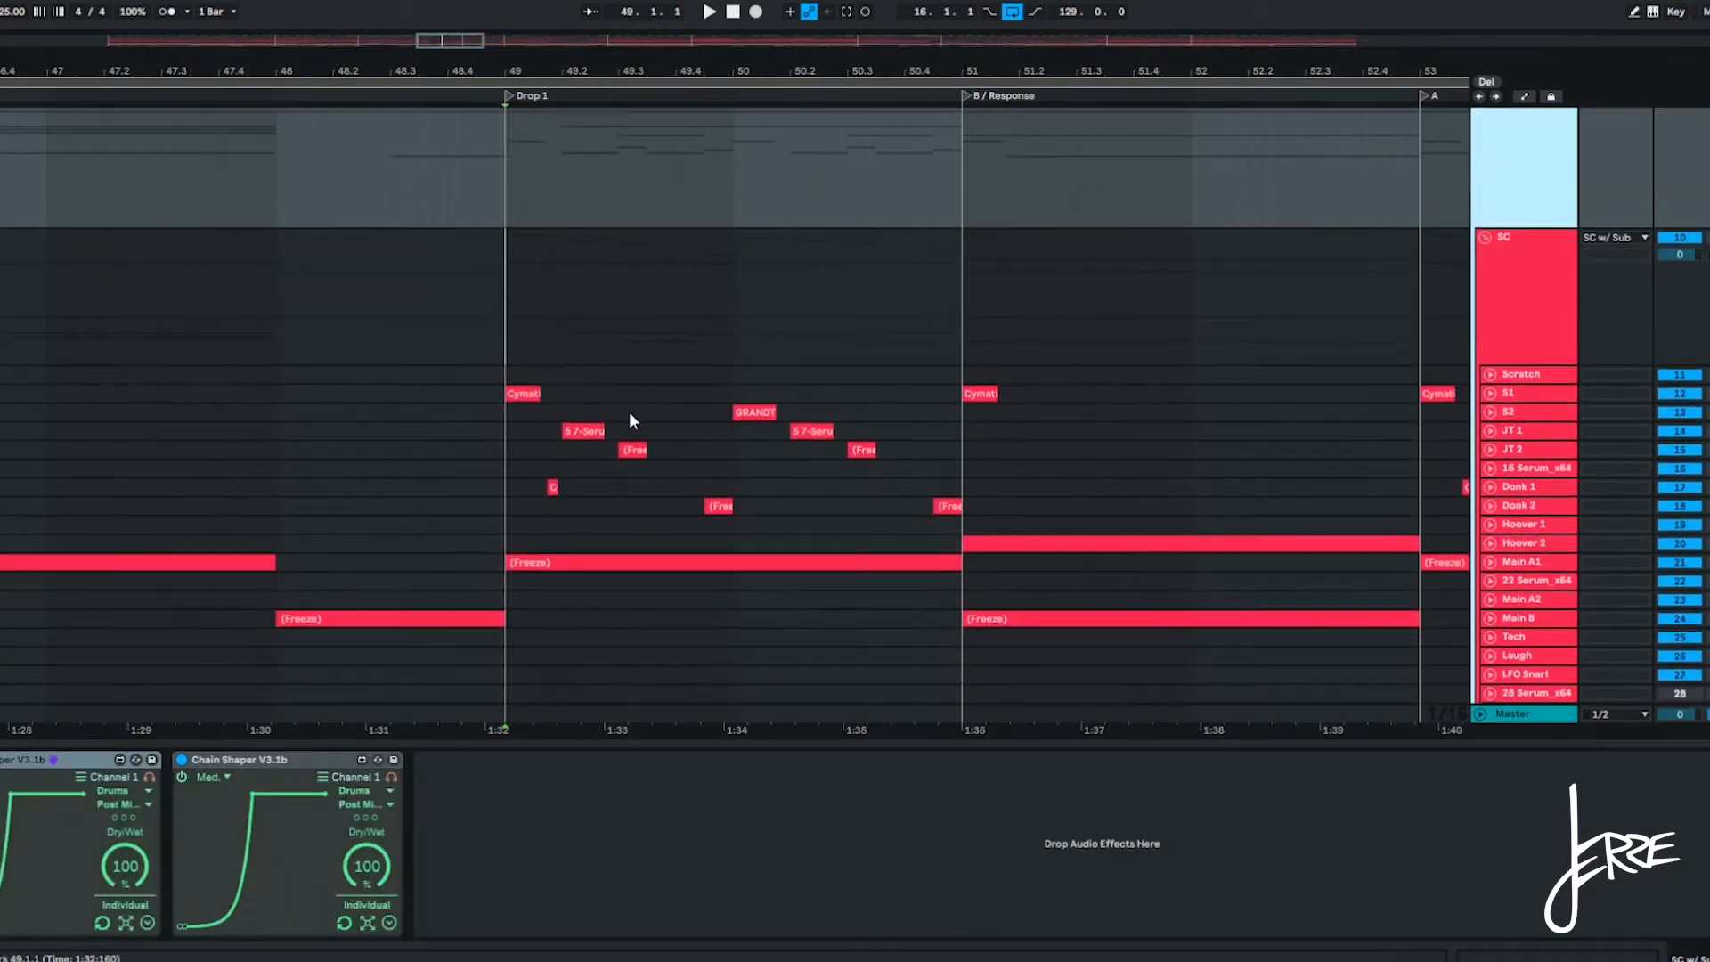
pyautogui.press('space')
pyautogui.scroll(-8, 771, 334)
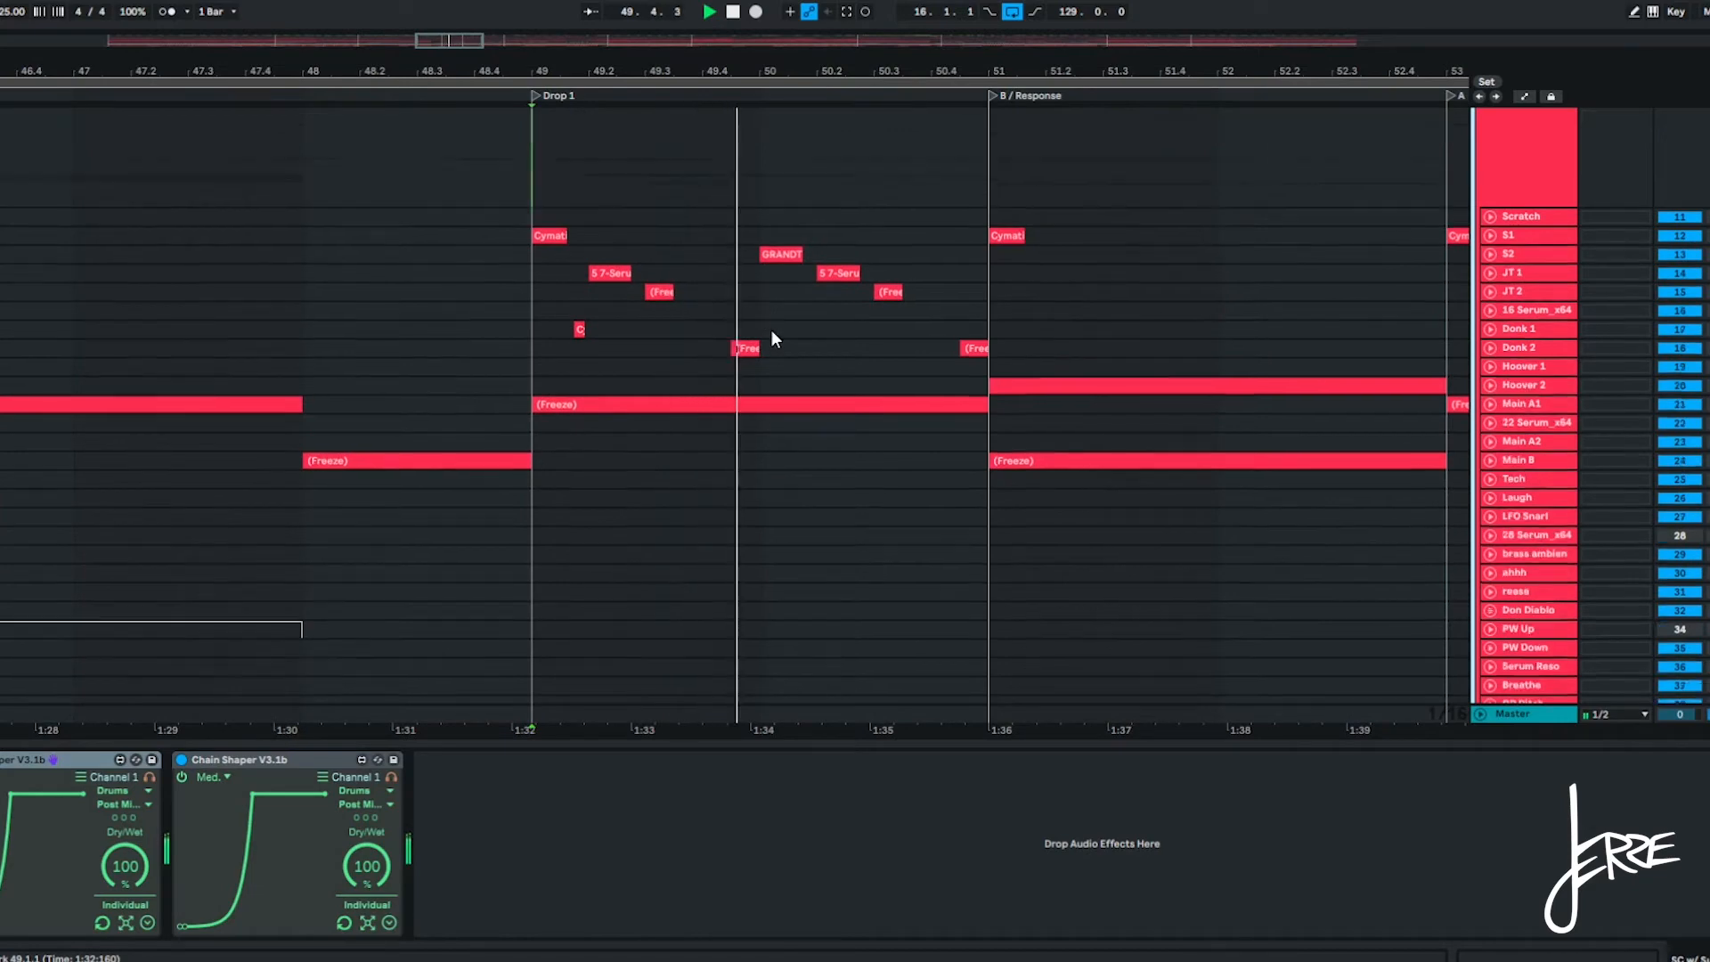
pyautogui.scroll(1, 772, 354)
pyautogui.scroll(-4, 772, 354)
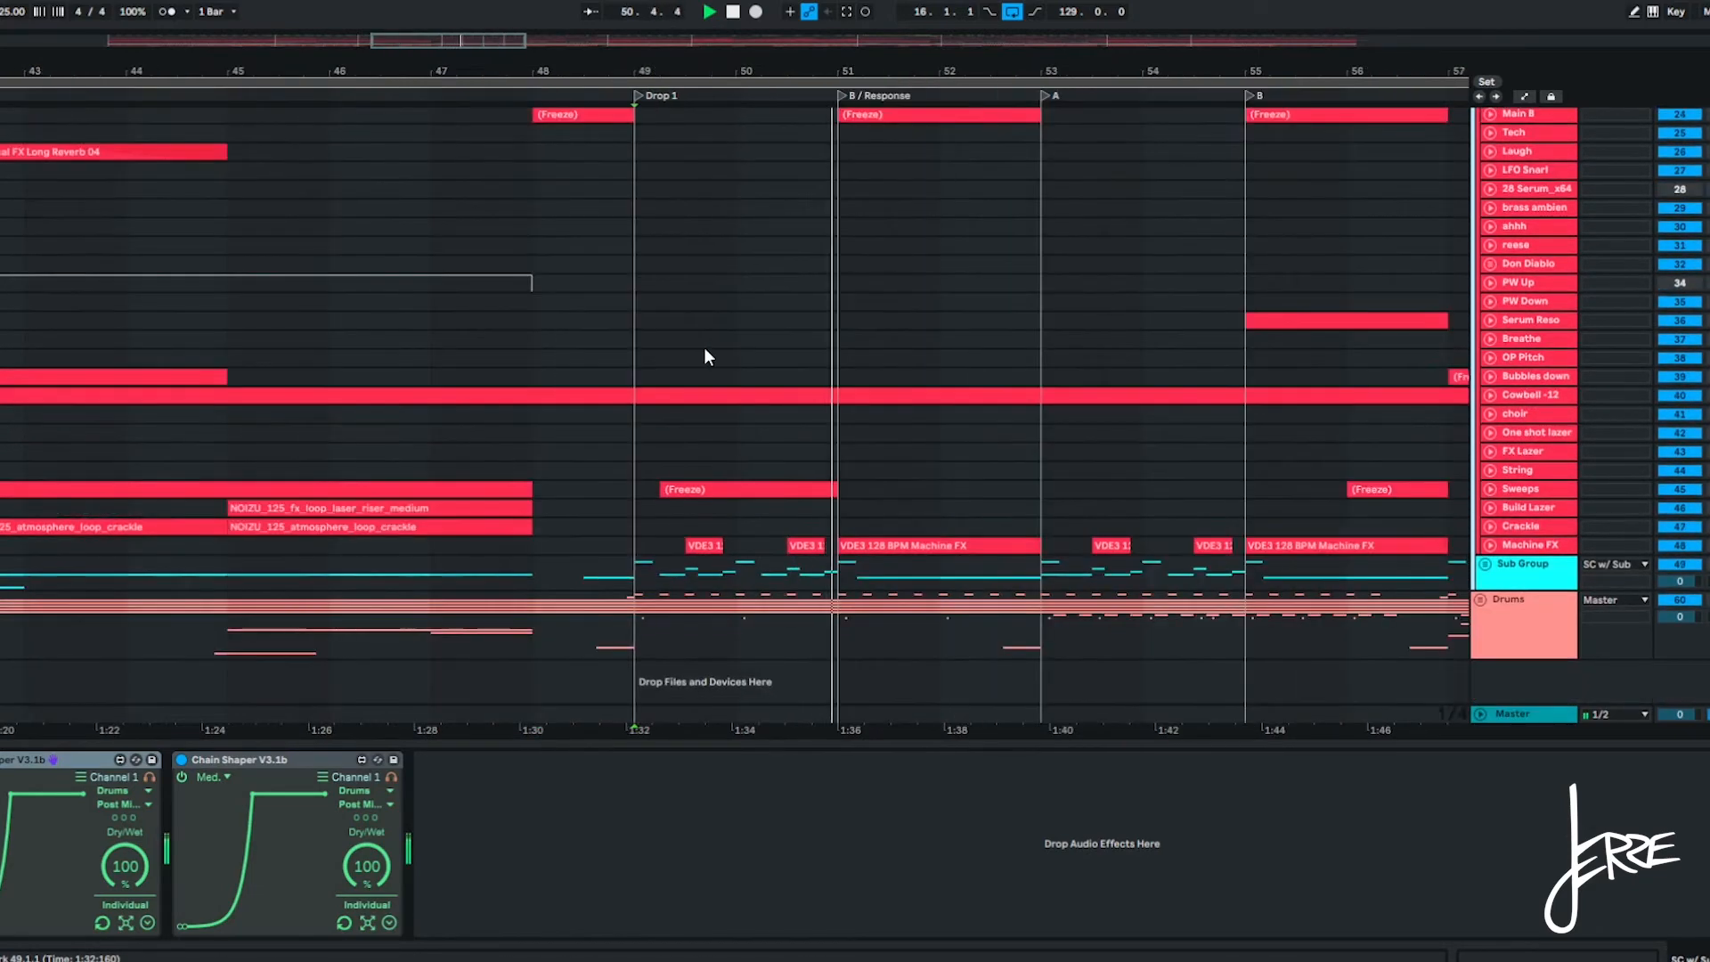
pyautogui.scroll(10, 926, 248)
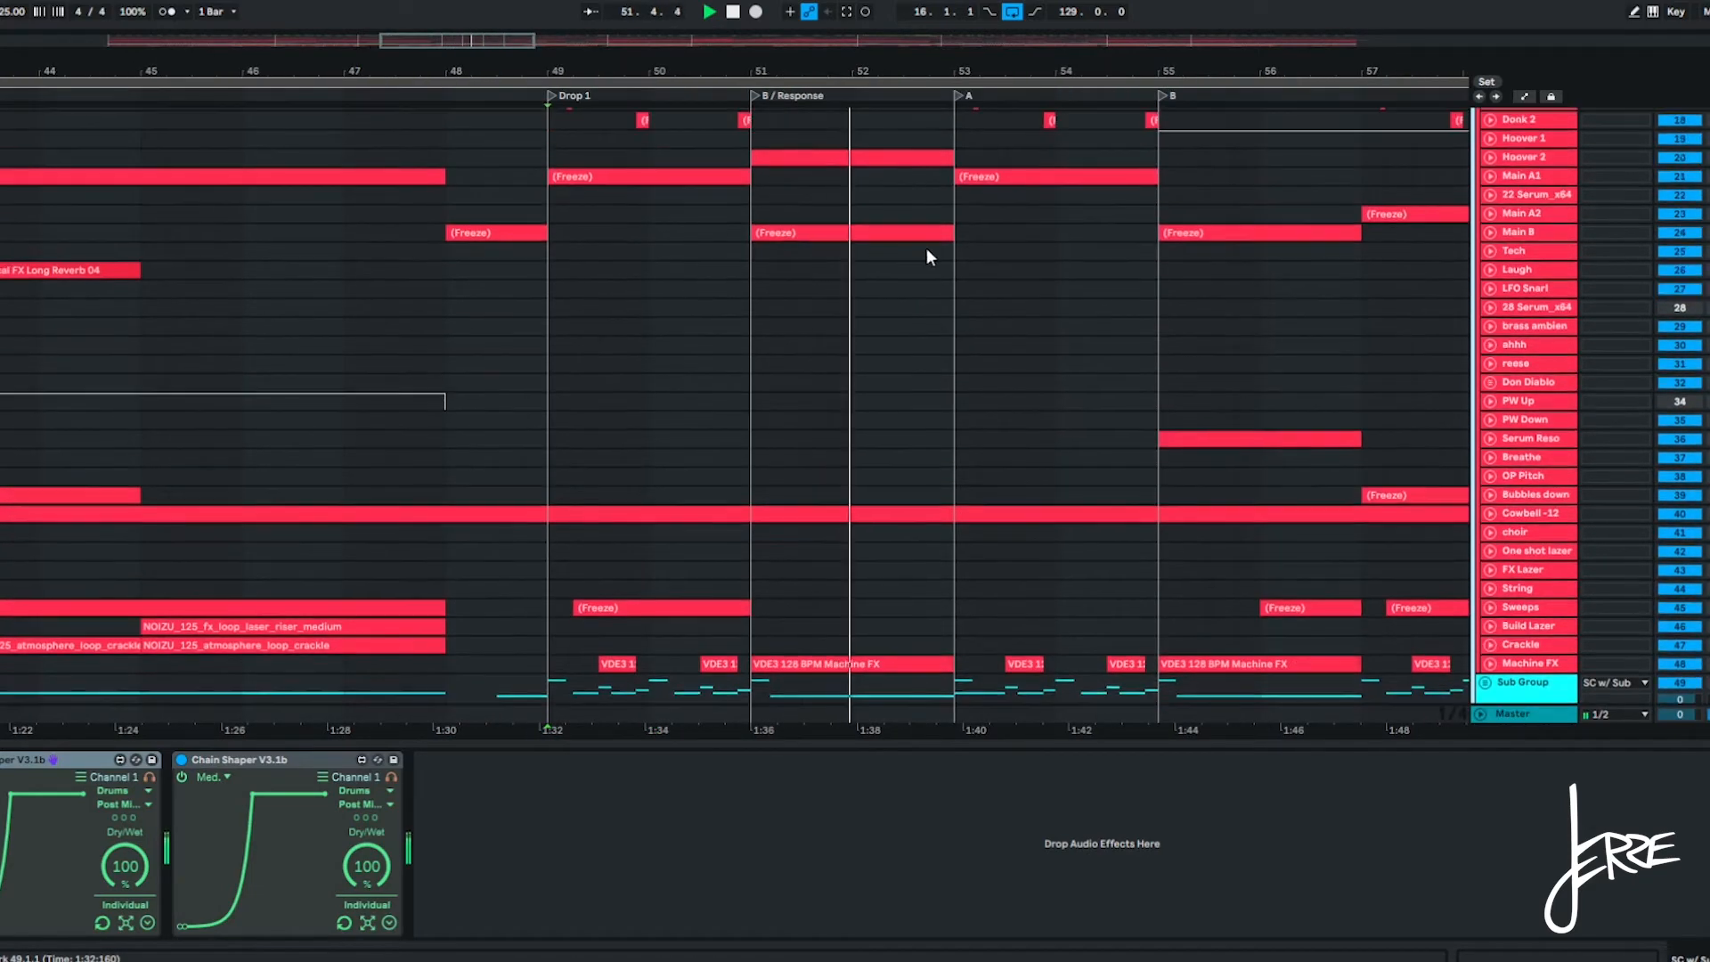
pyautogui.scroll(3, 1082, 222)
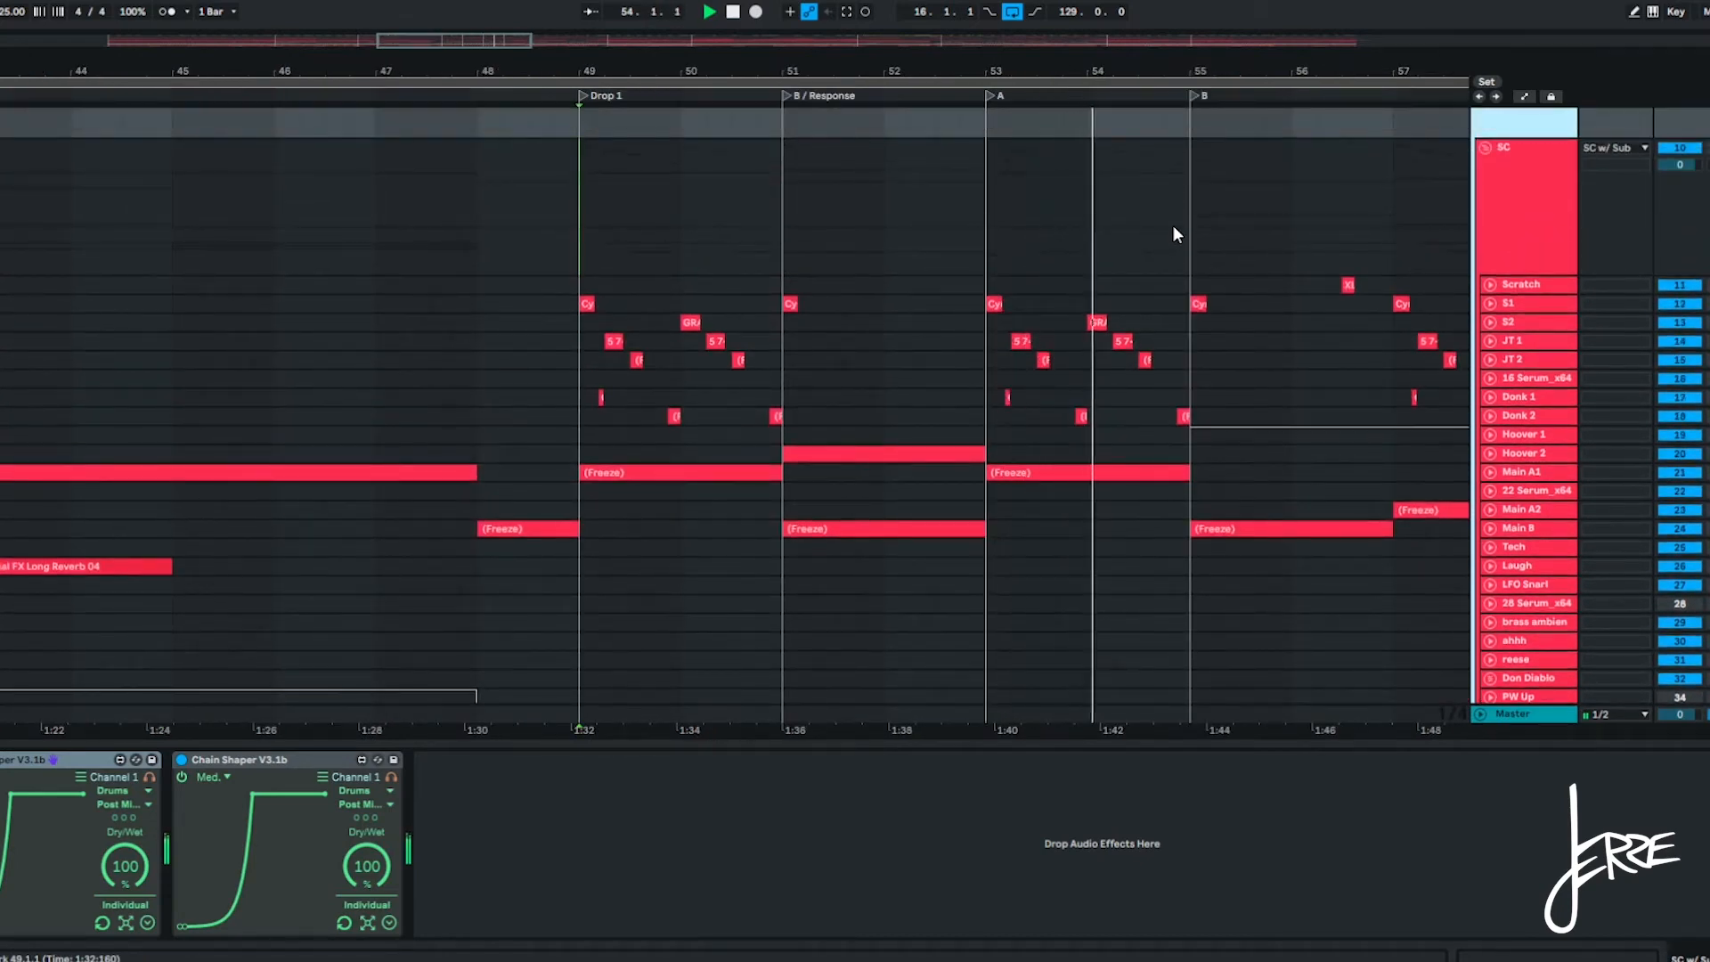
pyautogui.press('space')
# Expand the Main B track and audition its frozen clip in the B / Response section on its own.
pyautogui.scroll(3, 795, 305)
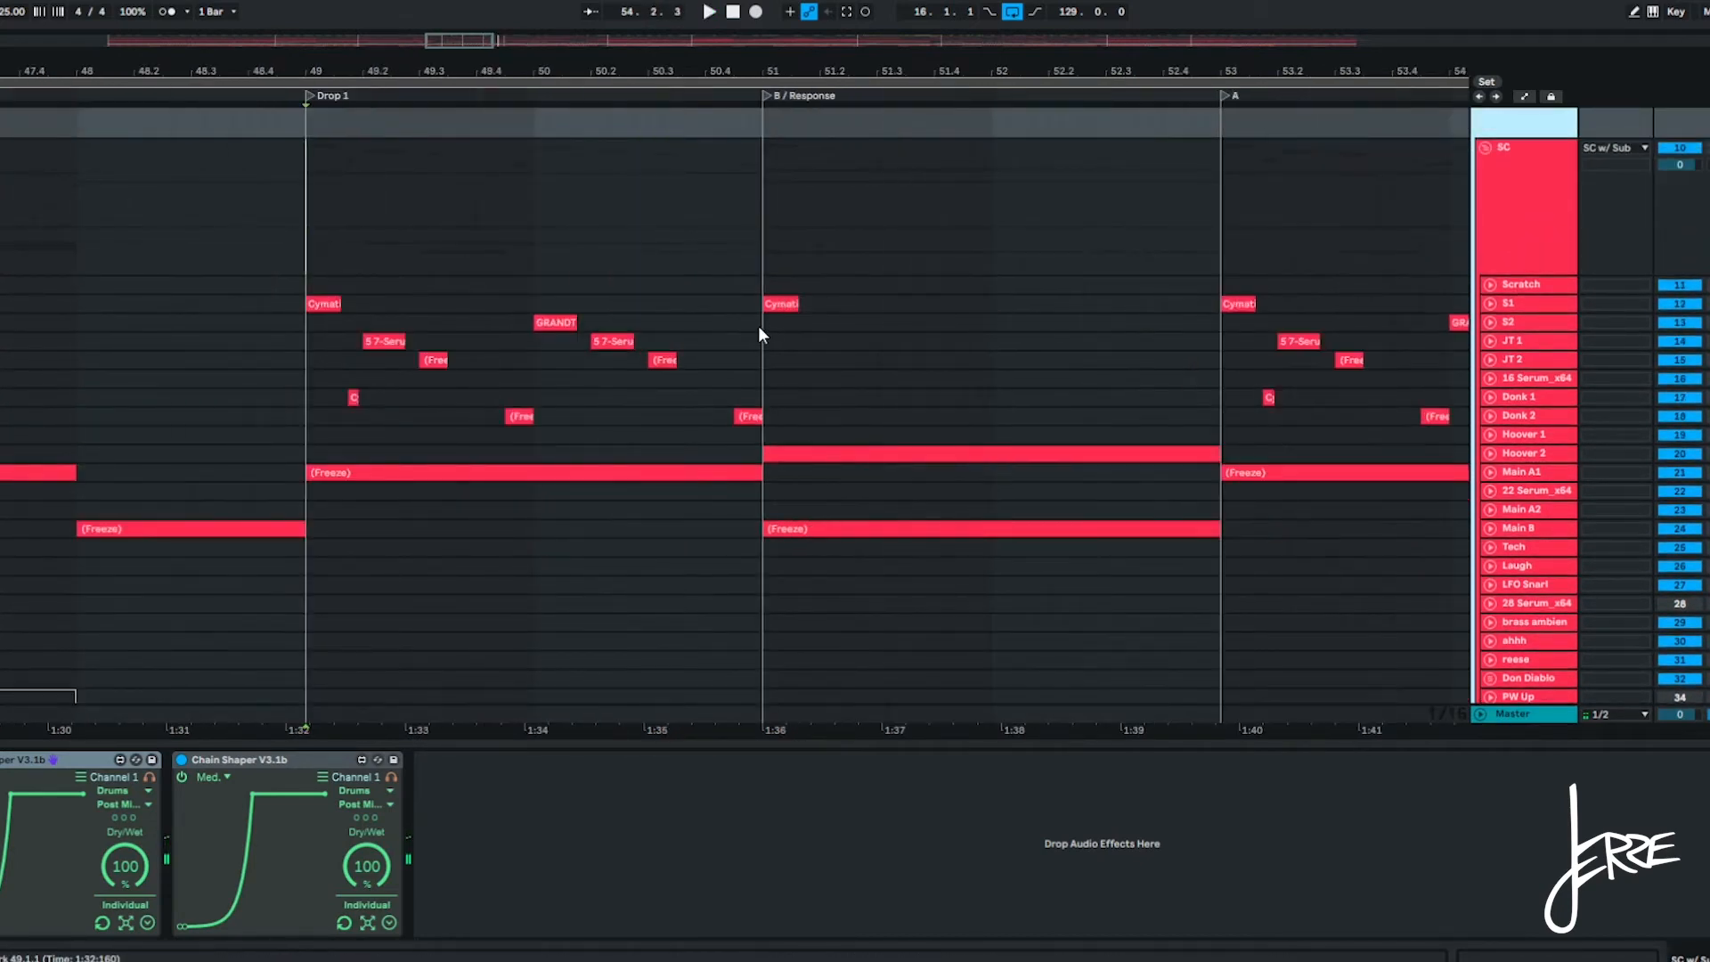
pyautogui.moveTo(760, 324)
pyautogui.mouseDown()
pyautogui.moveTo(1065, 504)
pyautogui.moveTo(1148, 521)
pyautogui.mouseUp()
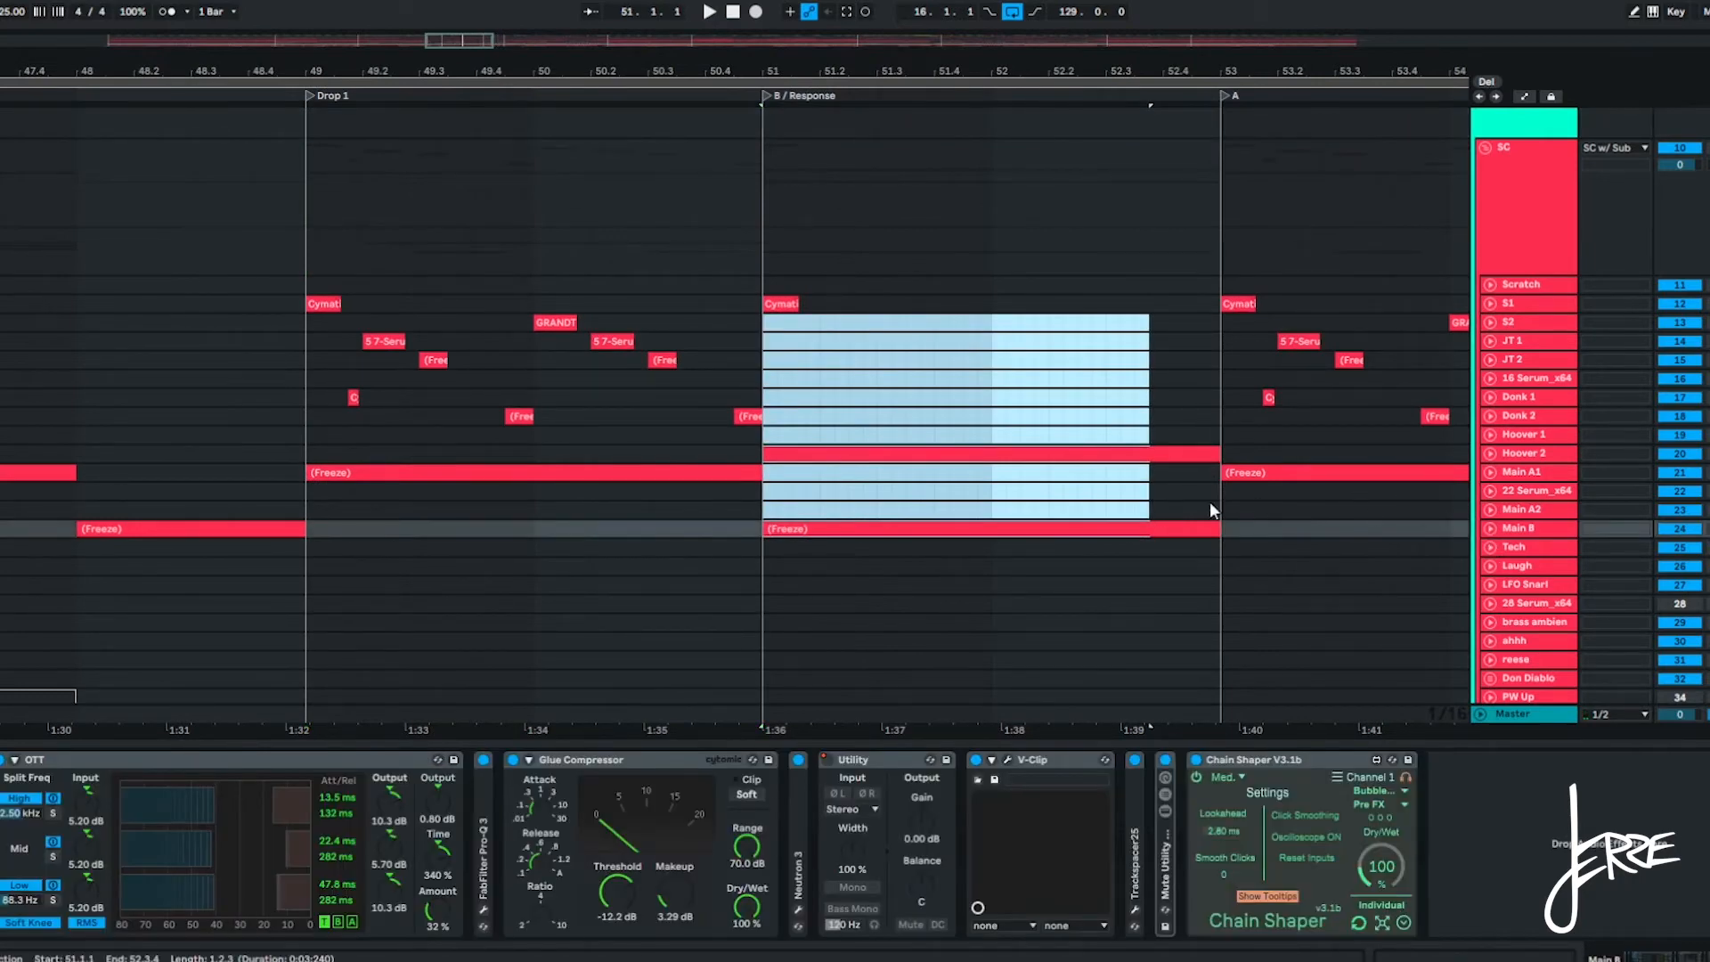
pyautogui.scroll(-9, 1208, 501)
pyautogui.click(904, 236)
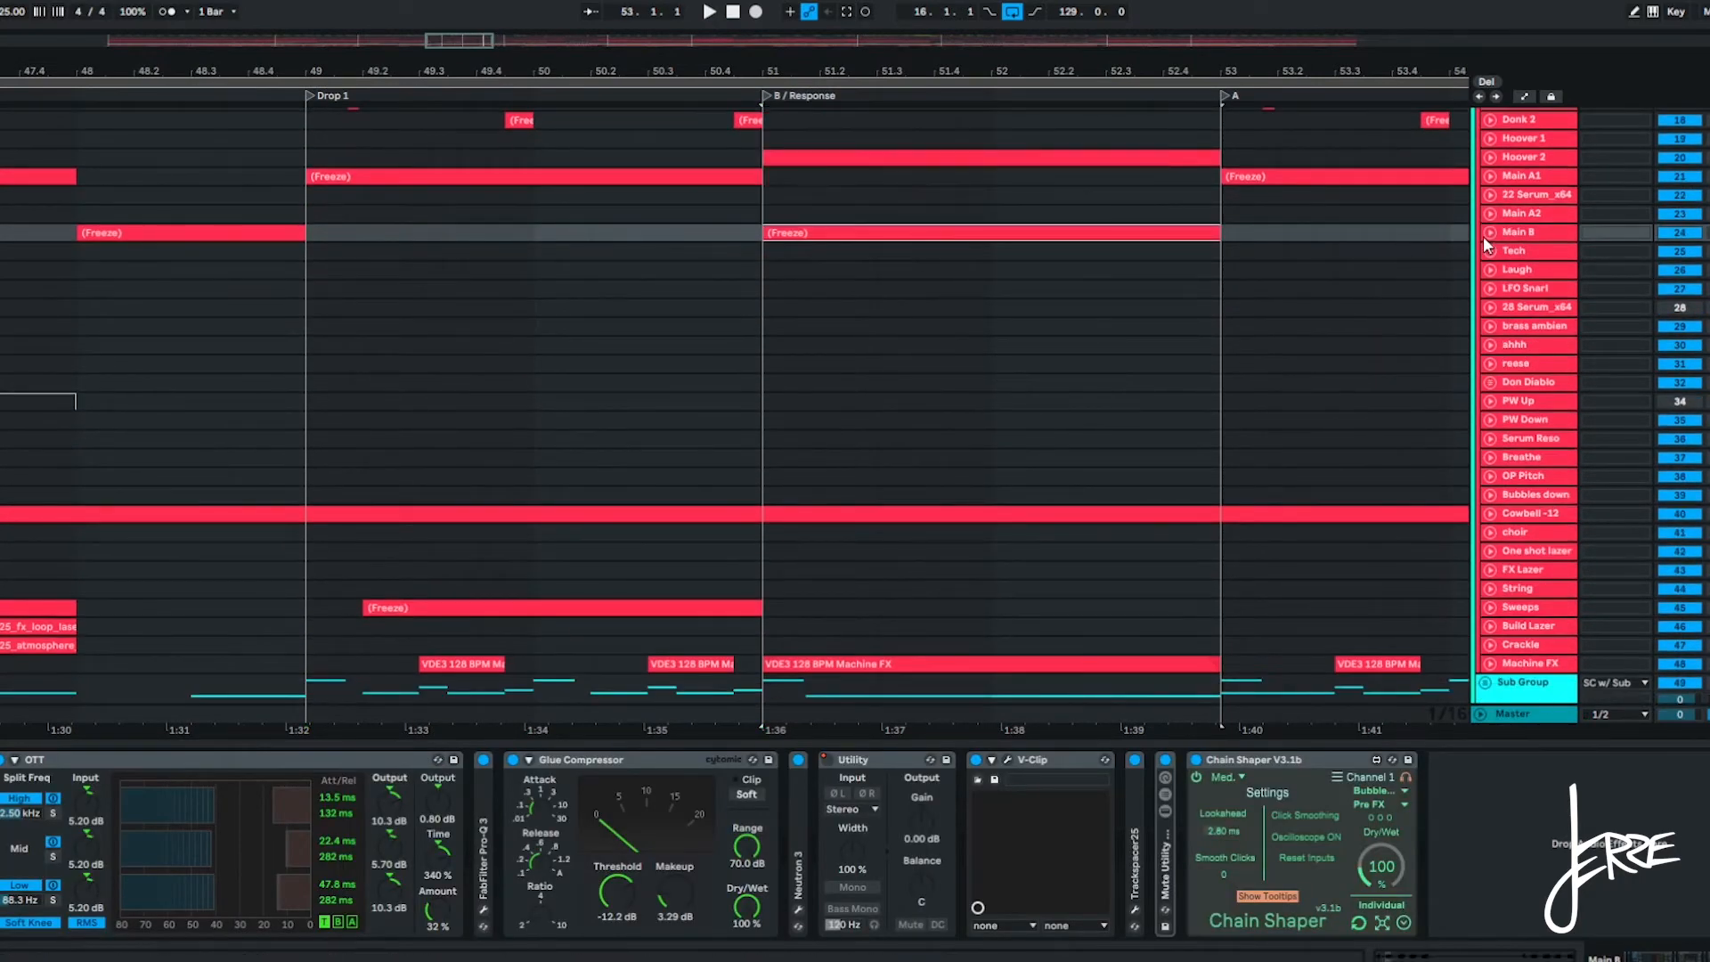
pyautogui.click(1487, 233)
pyautogui.scroll(-2, 1289, 254)
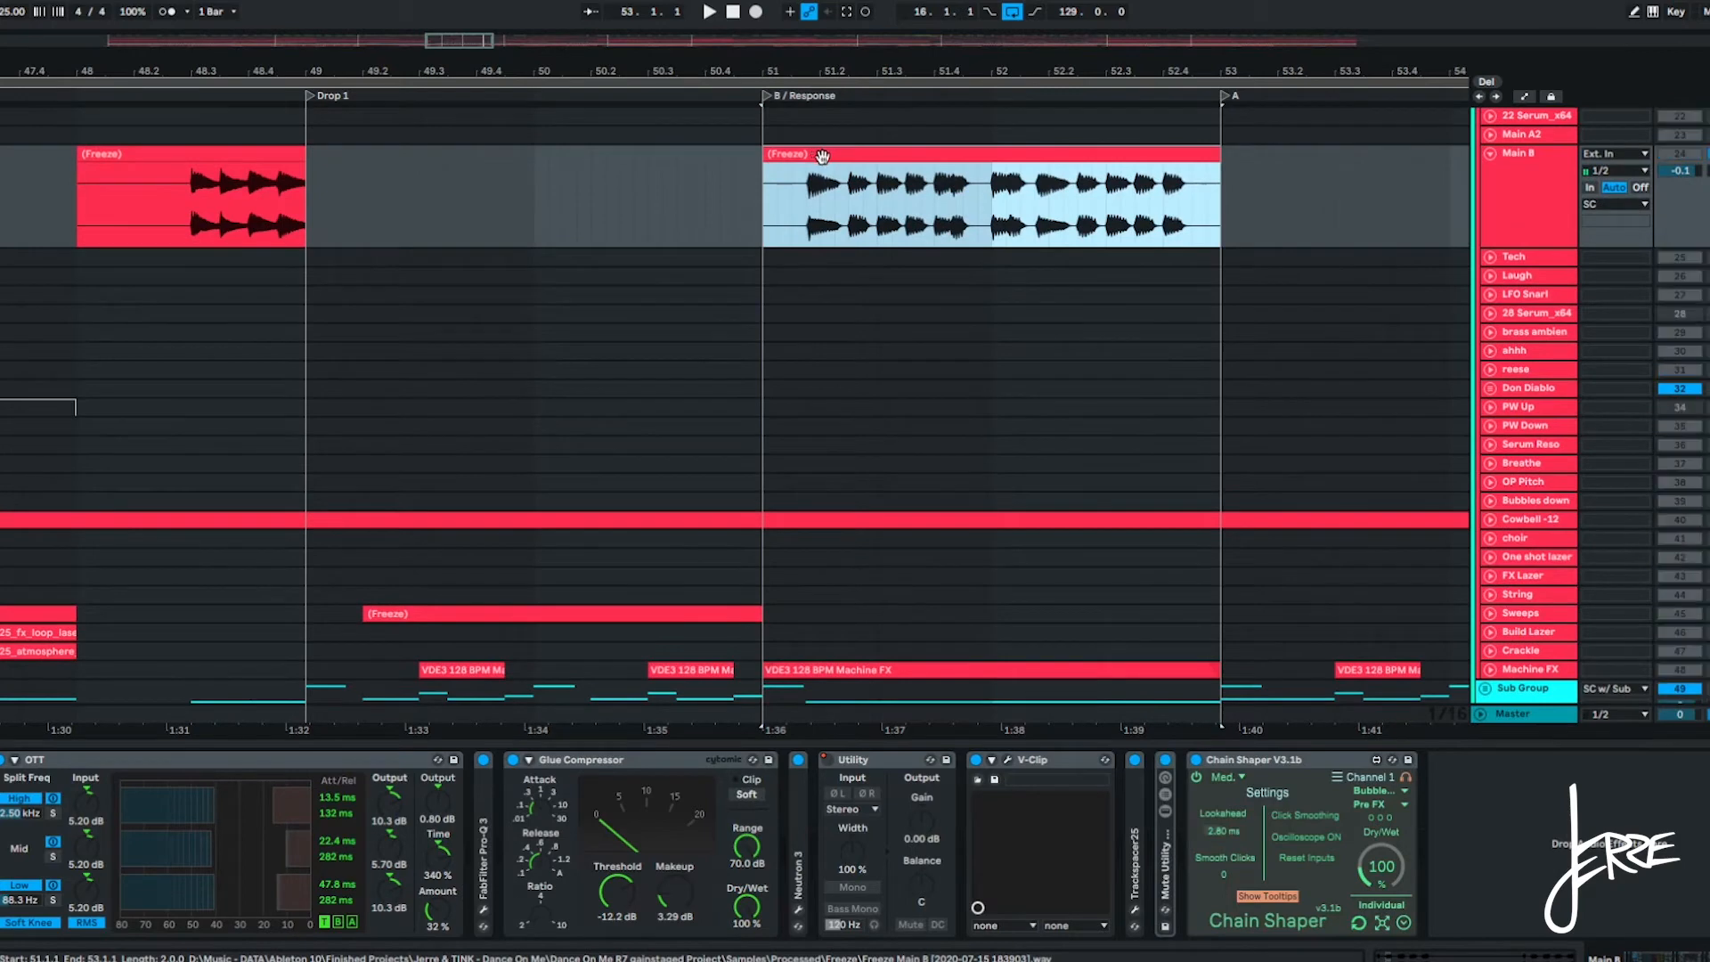
pyautogui.press('space')
pyautogui.scroll(-1, 865, 200)
pyautogui.scroll(1, 878, 223)
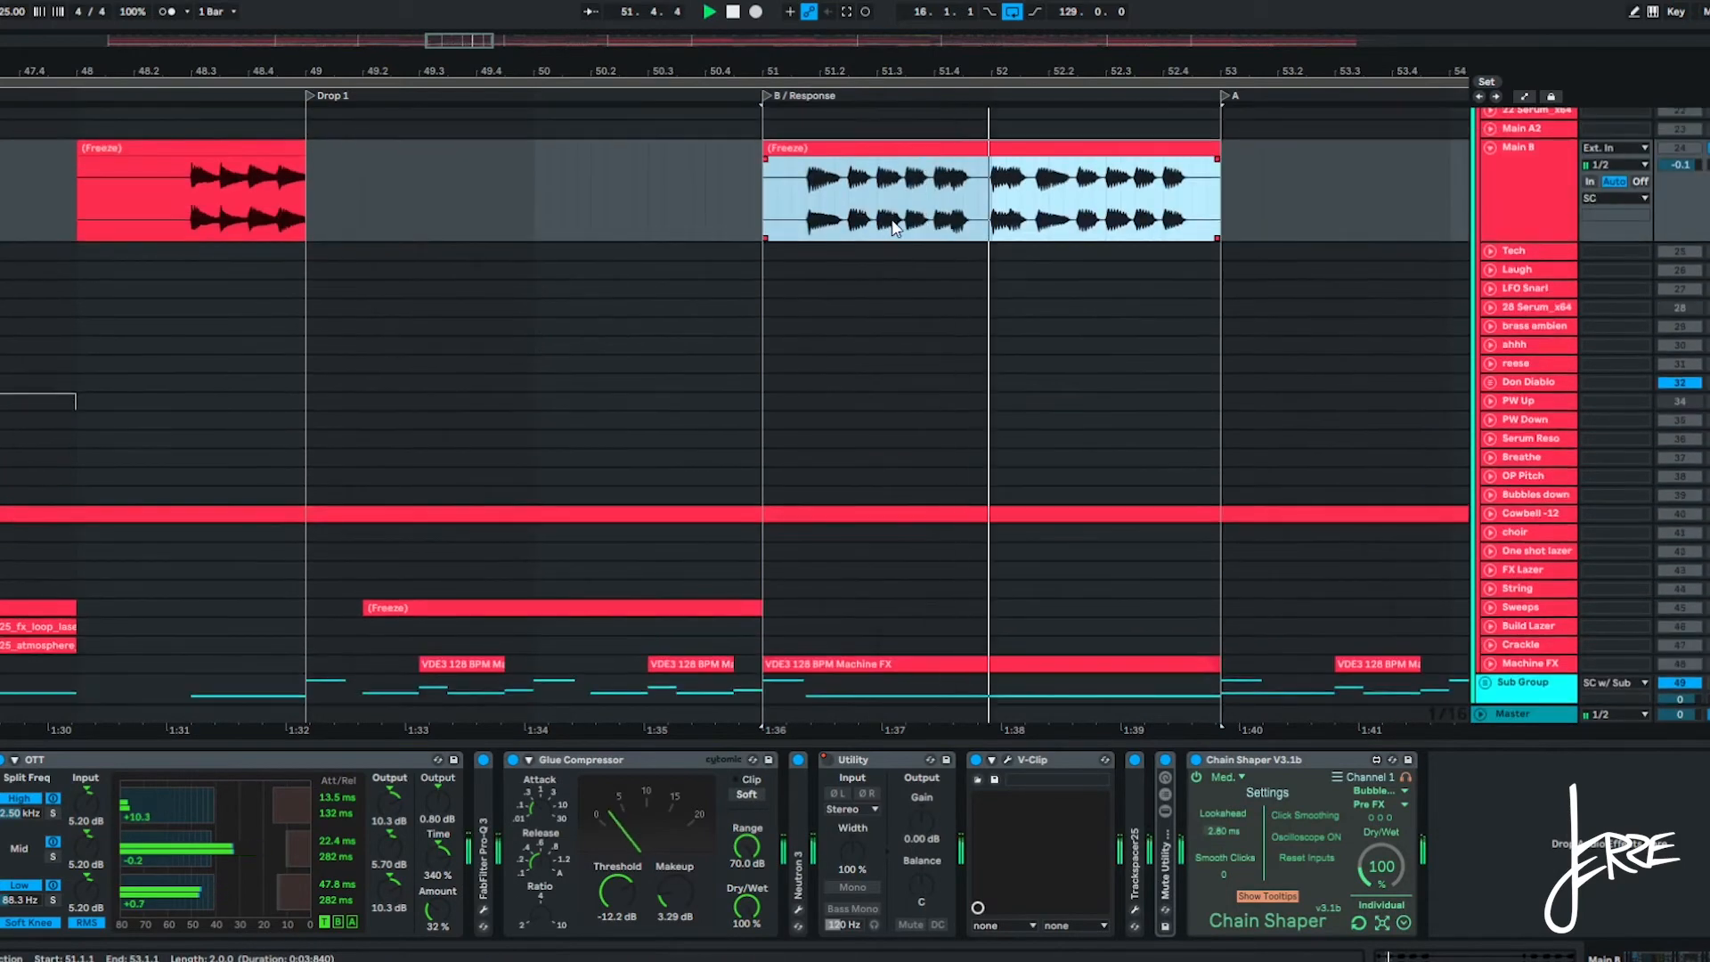
pyautogui.scroll(-4, 903, 216)
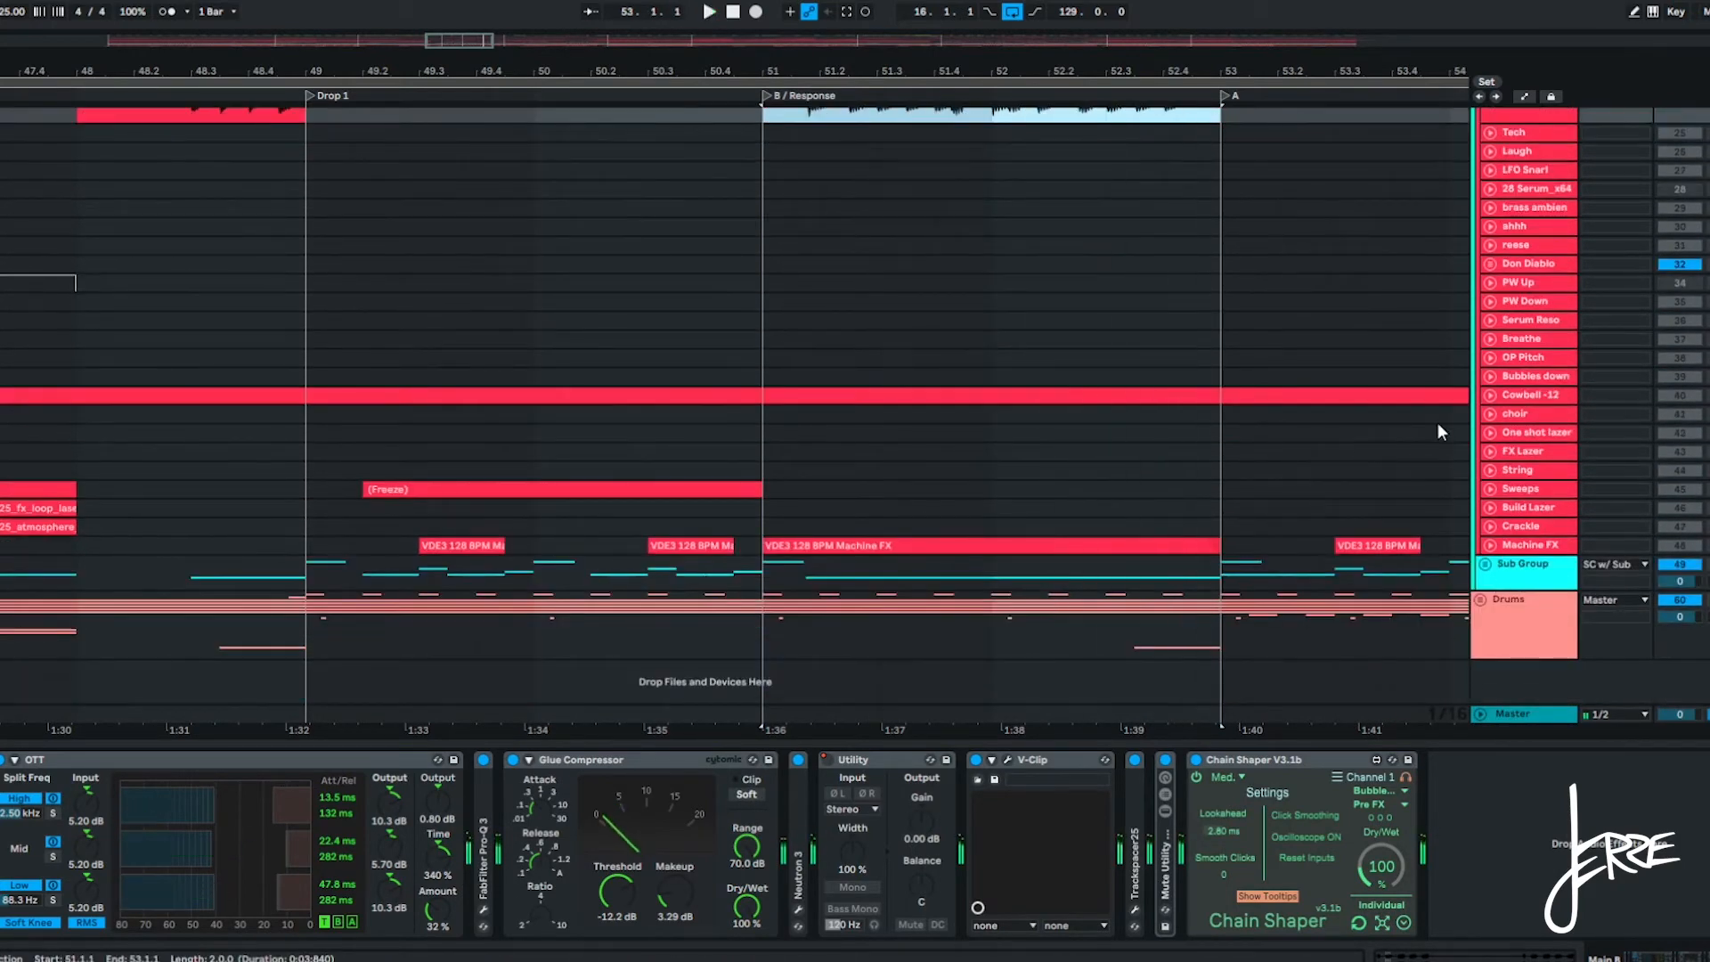
# Expand the Cowbell -12 track and select its note pattern in the B / Response section.
pyautogui.click(1489, 394)
pyautogui.click(846, 433)
pyautogui.press('space')
pyautogui.moveTo(847, 432); pyautogui.dragTo(1198, 423)
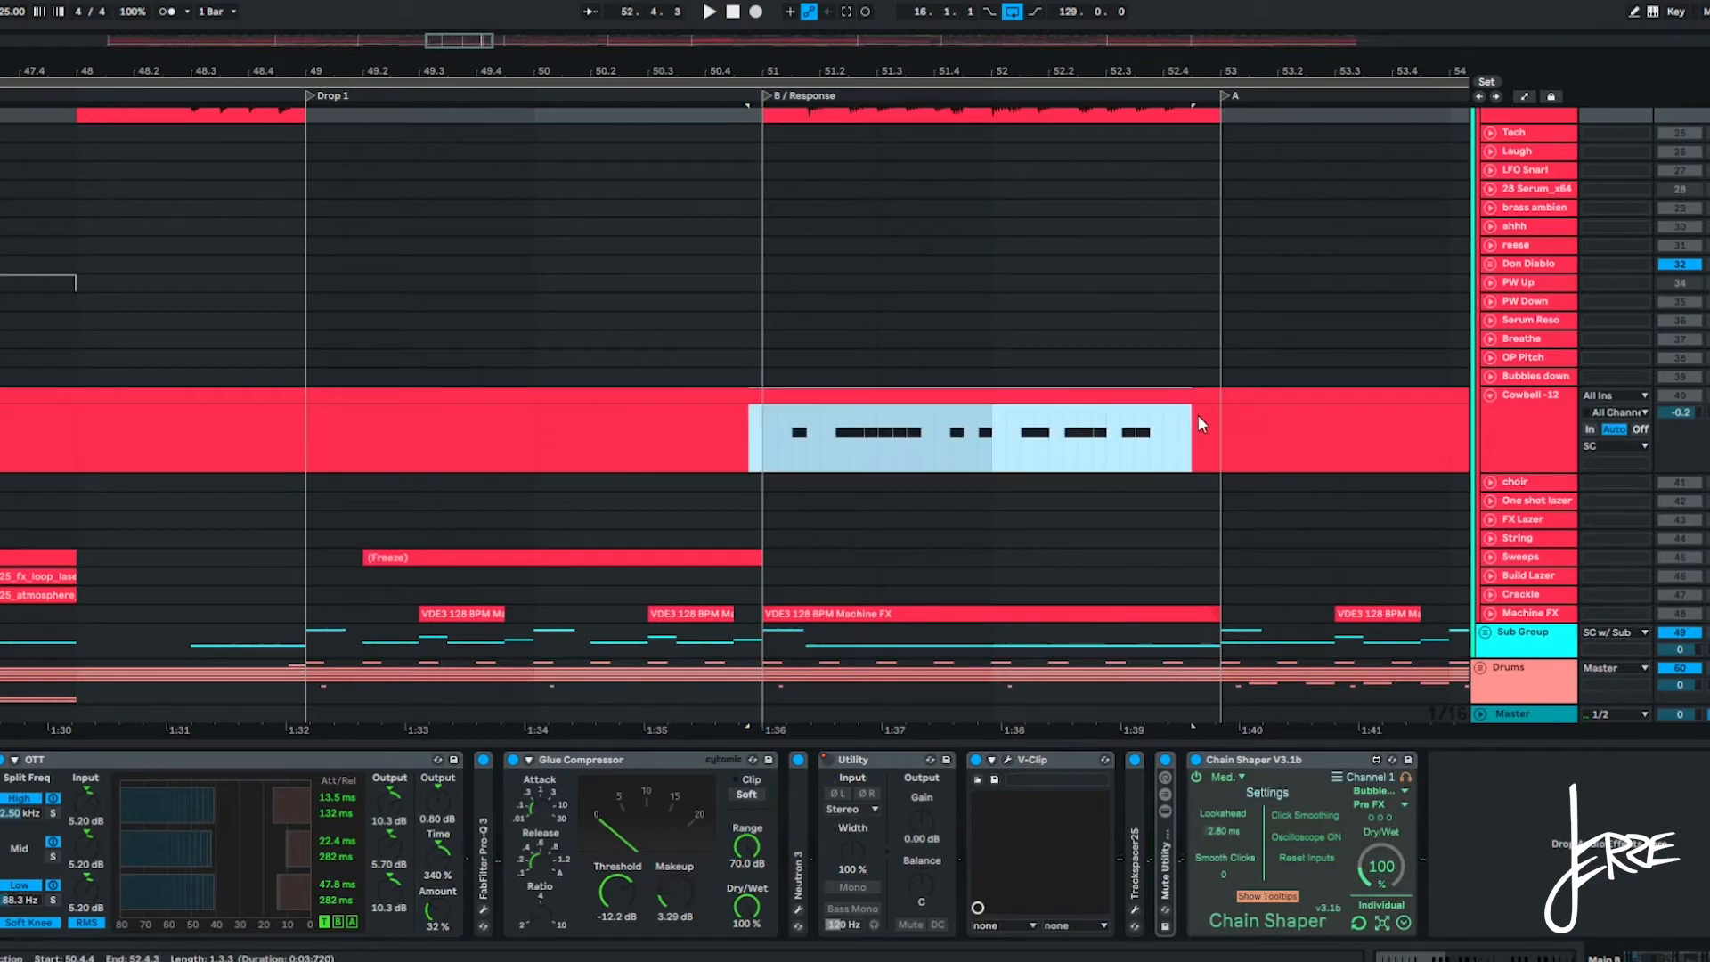
# Select the Main A1 clip at Drop 1 and expand its track to inspect the waveform and device chain.
pyautogui.scroll(7, 377, 339)
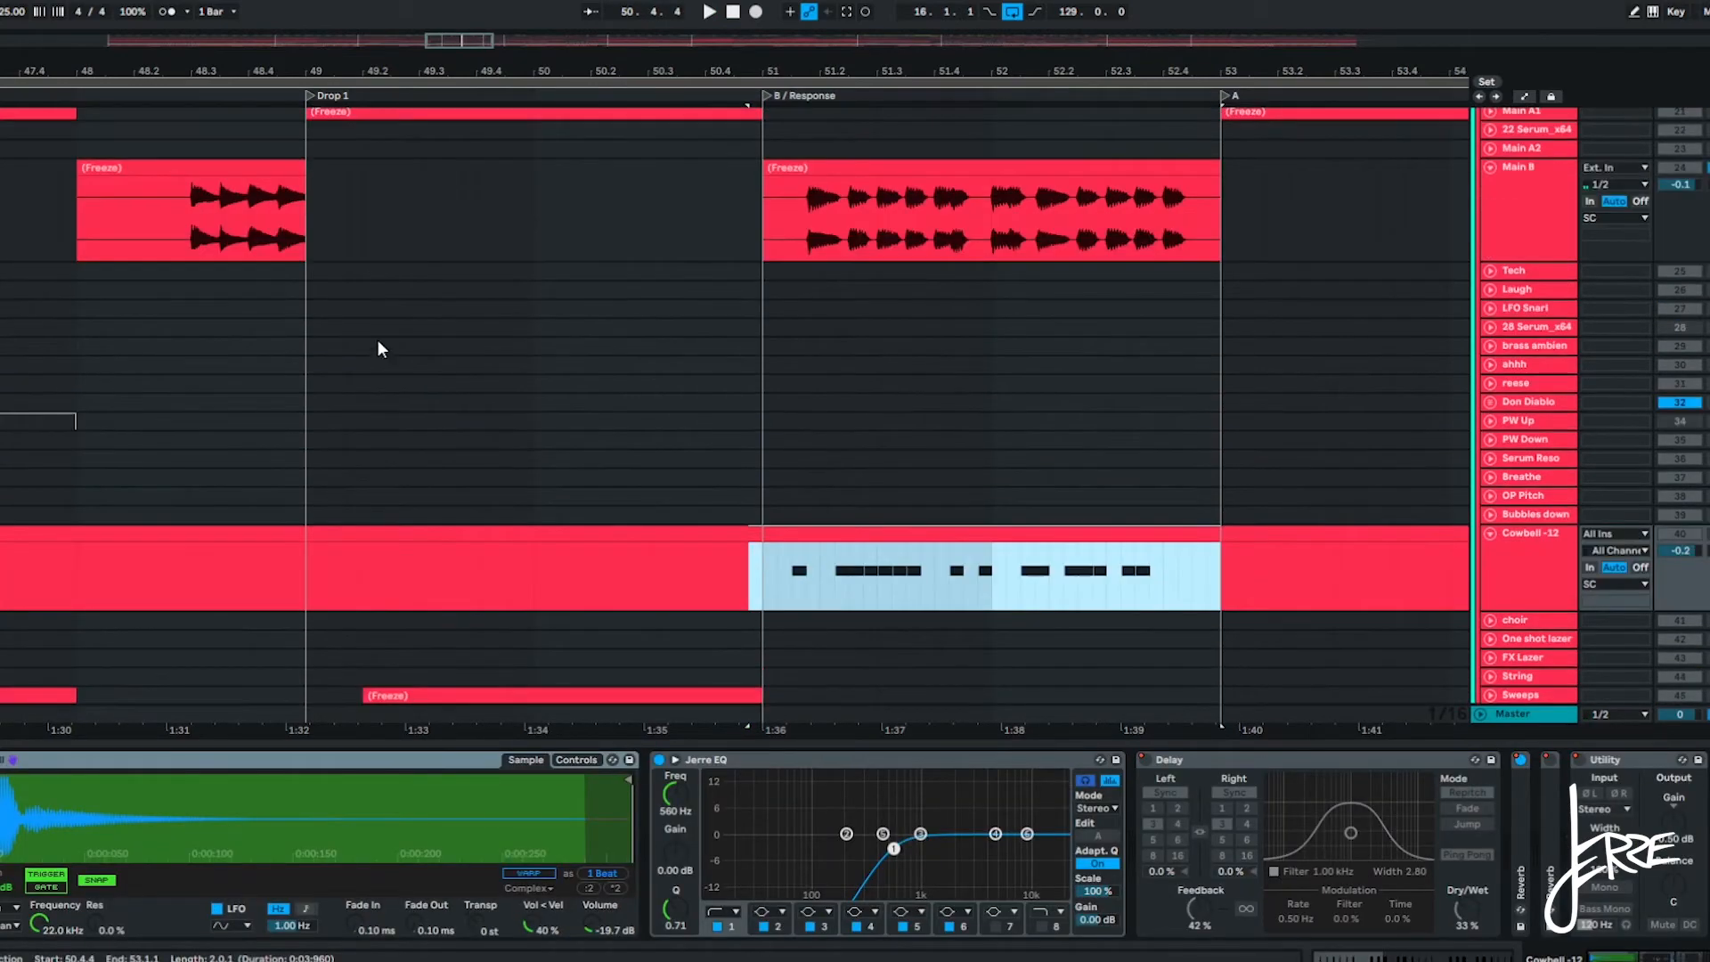
pyautogui.scroll(3, 324, 287)
pyautogui.scroll(5, 324, 278)
pyautogui.scroll(-3, 339, 269)
pyautogui.scroll(1, 326, 255)
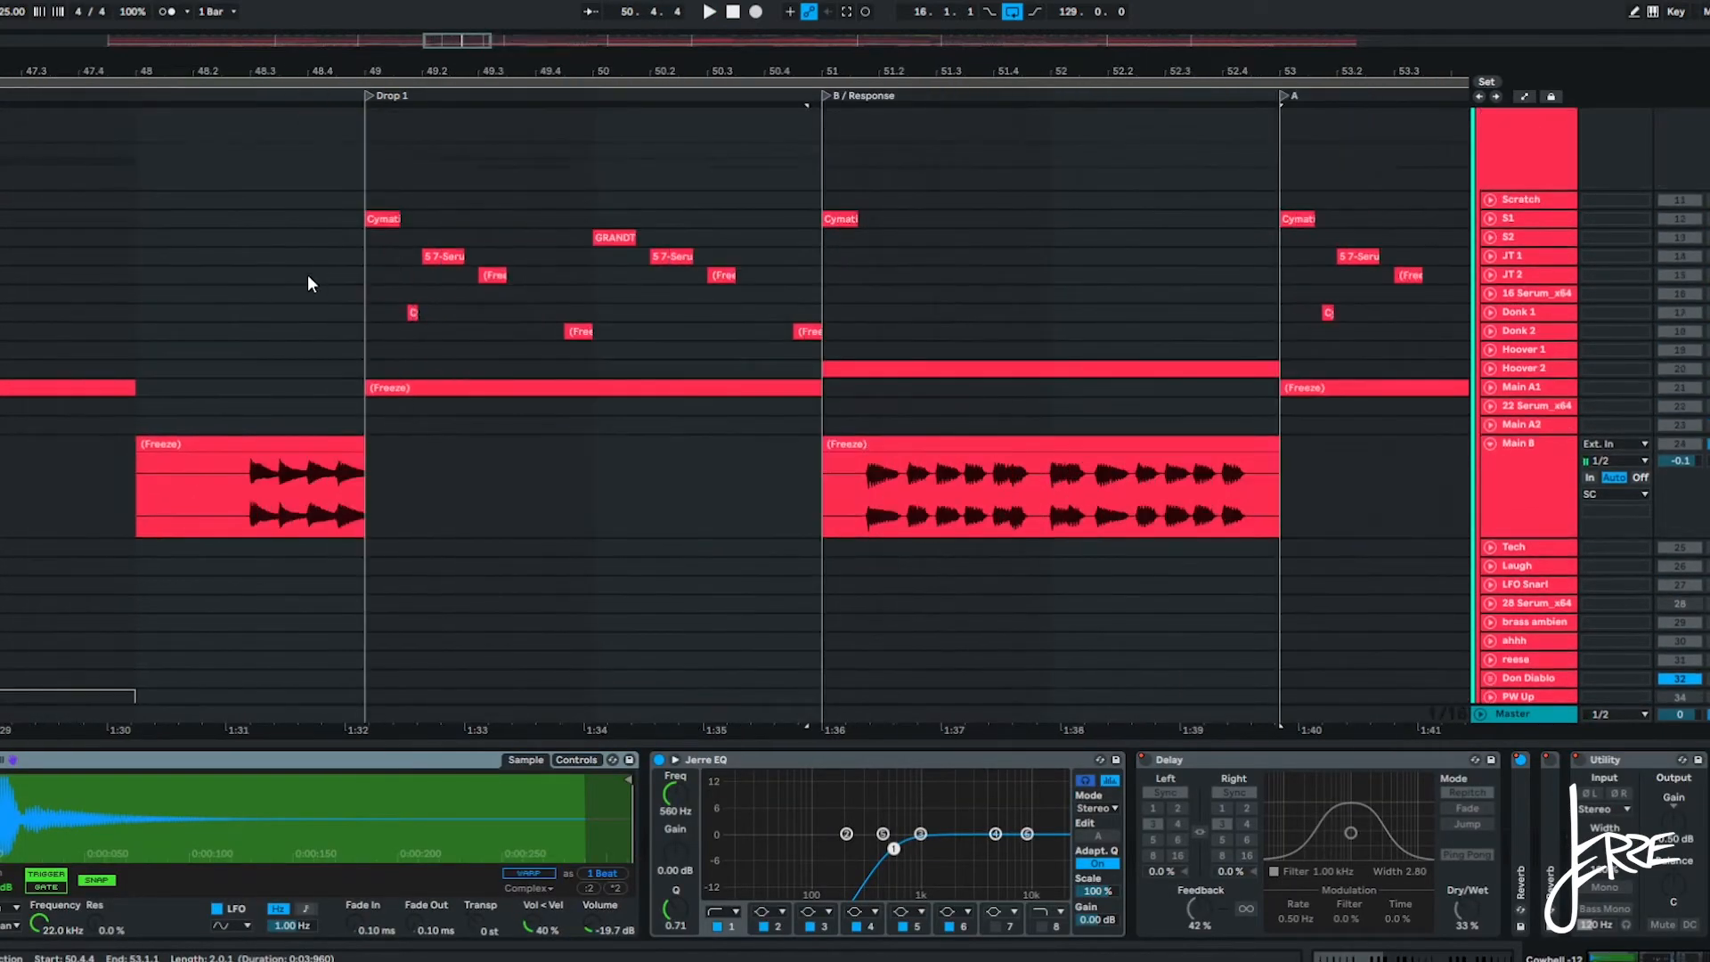
pyautogui.click(477, 390)
pyautogui.click(1490, 388)
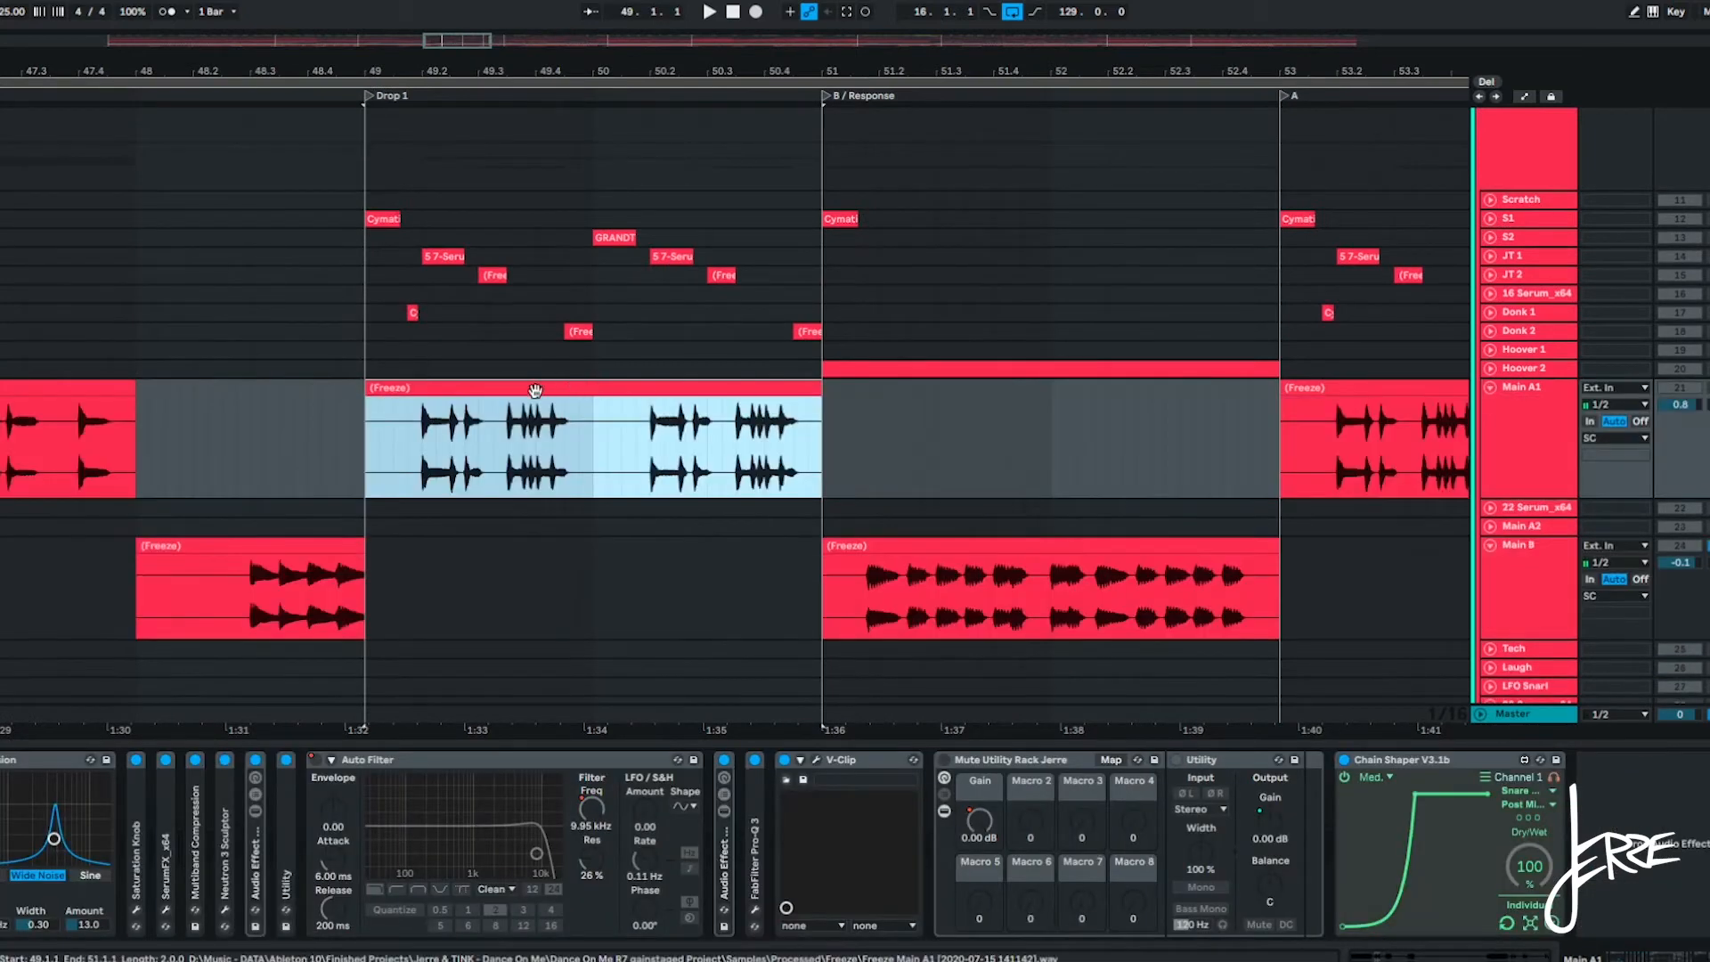
pyautogui.scroll(3, 399, 431)
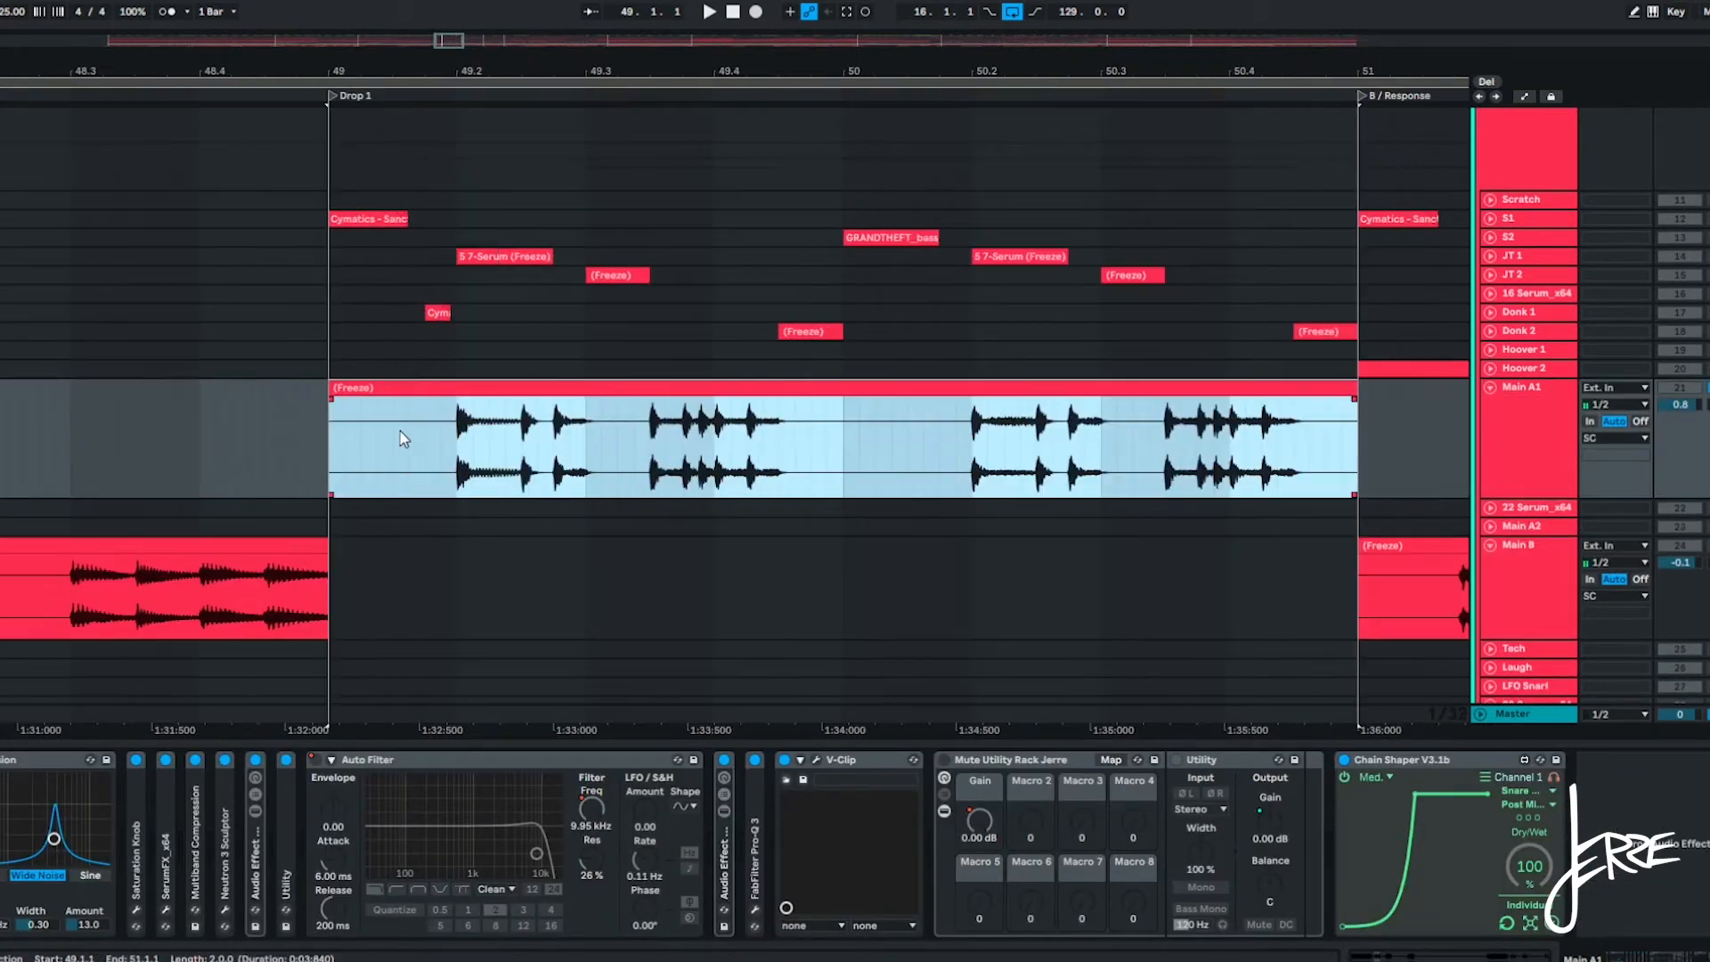
# Audition the Main A1 clip from the start of Drop 1 up to bar 51.
pyautogui.click(333, 445)
pyautogui.press('space')
pyautogui.scroll(-3, 442, 432)
pyautogui.scroll(3, 454, 429)
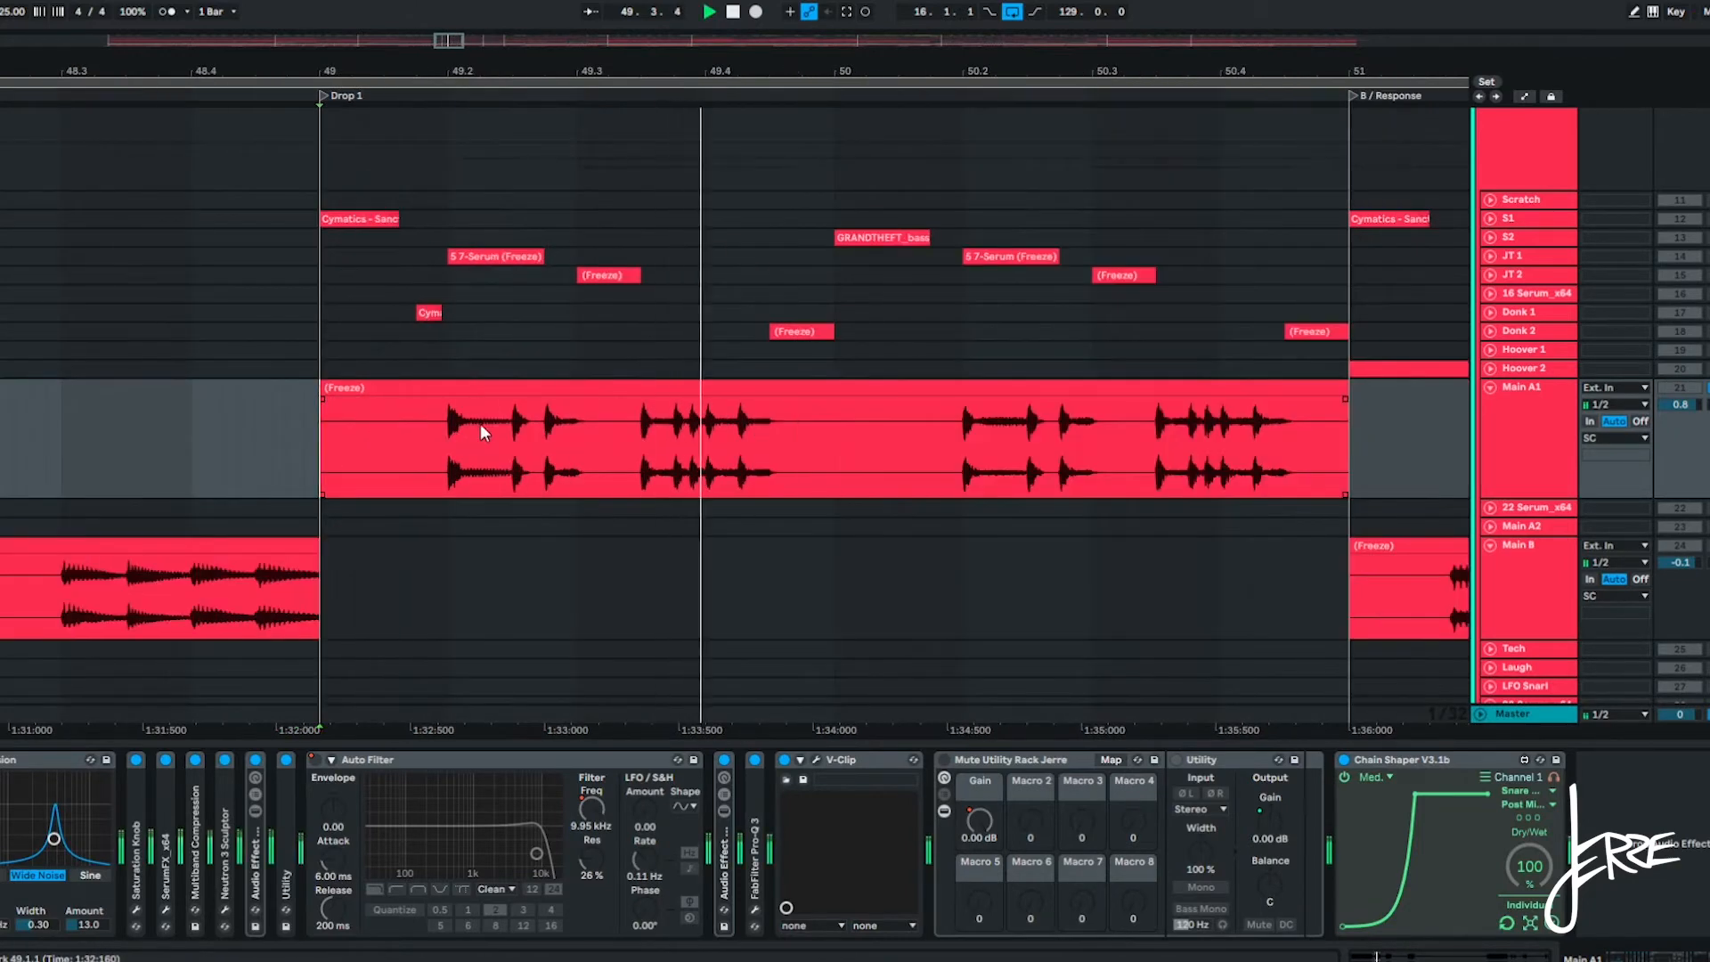
pyautogui.scroll(-3, 479, 424)
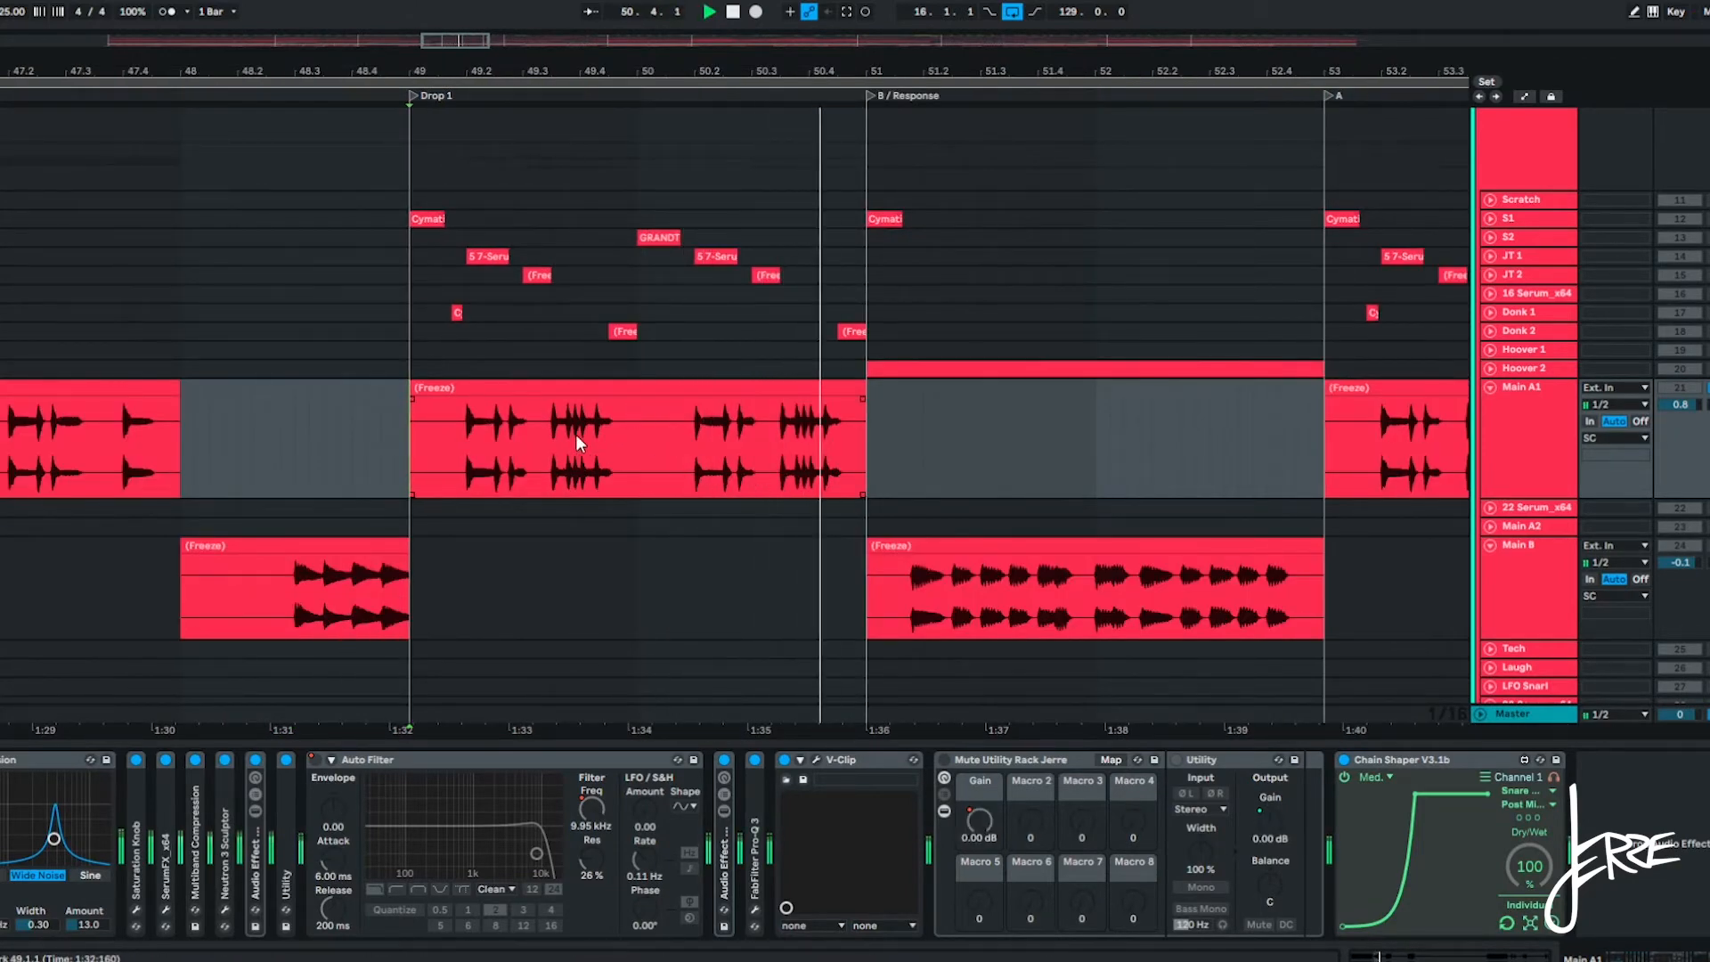
pyautogui.scroll(3, 496, 428)
pyautogui.press('space')
# Expand the 22 Serum_x64 track and open its Serum instrument window, moved up so the whole interface fits.
pyautogui.click(1500, 508)
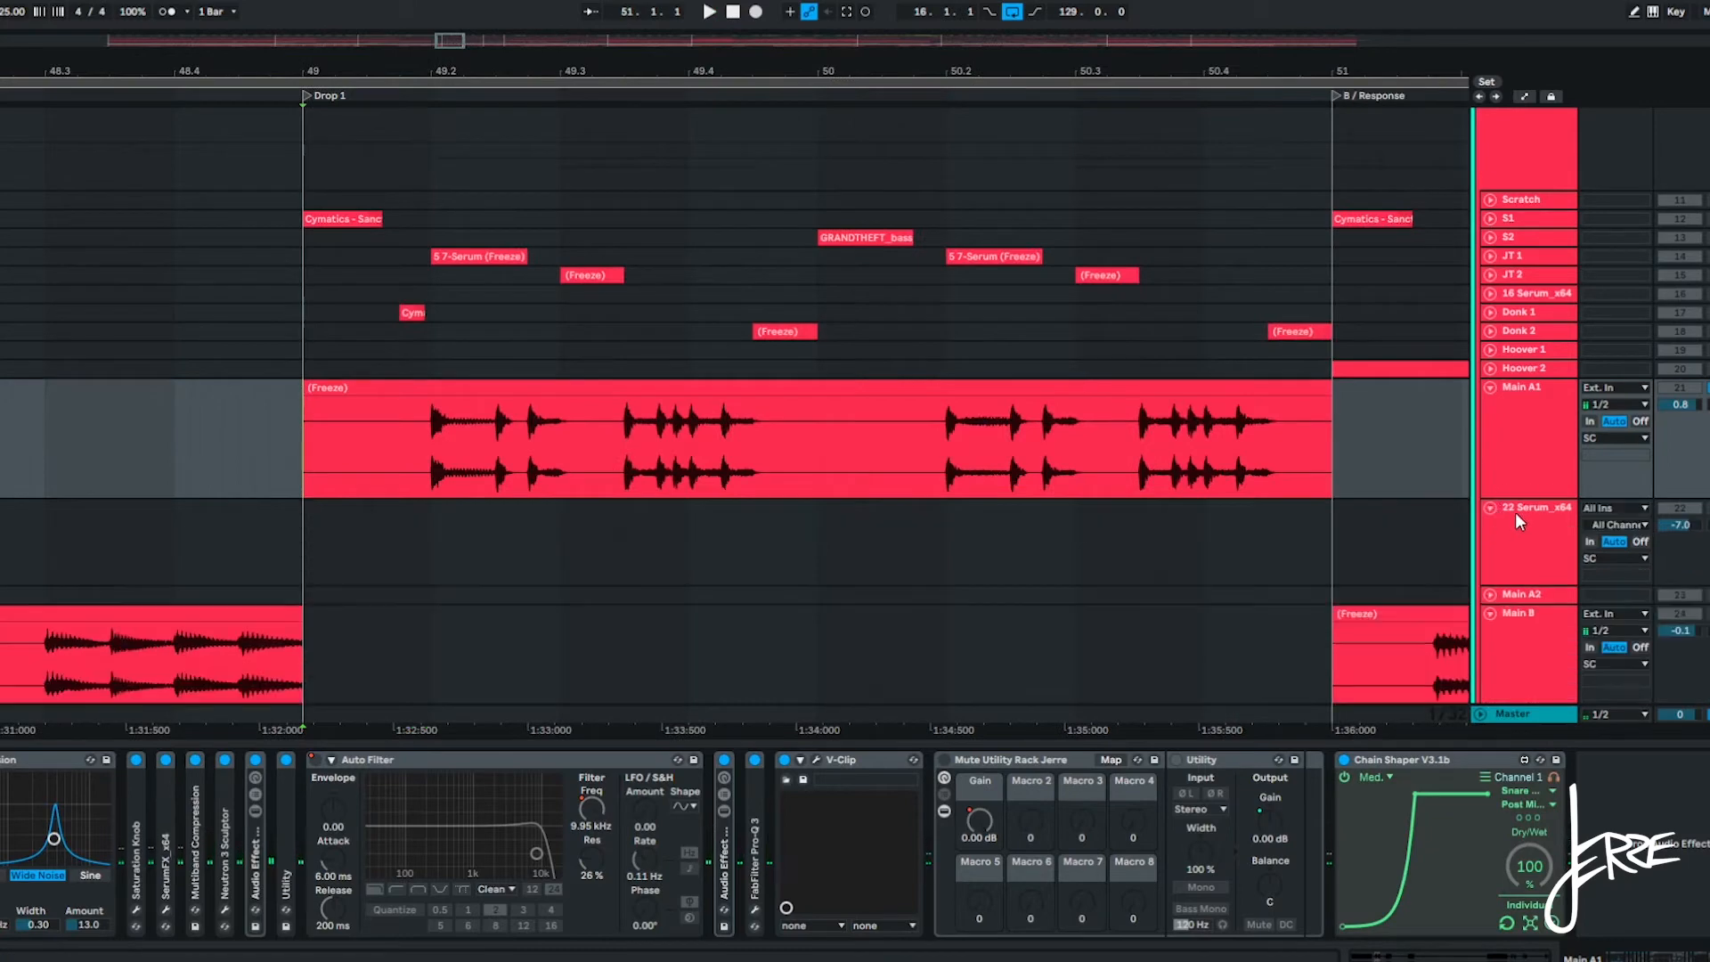
pyautogui.click(1514, 511)
pyautogui.hotkey('ctrl', 'alt', 'p')
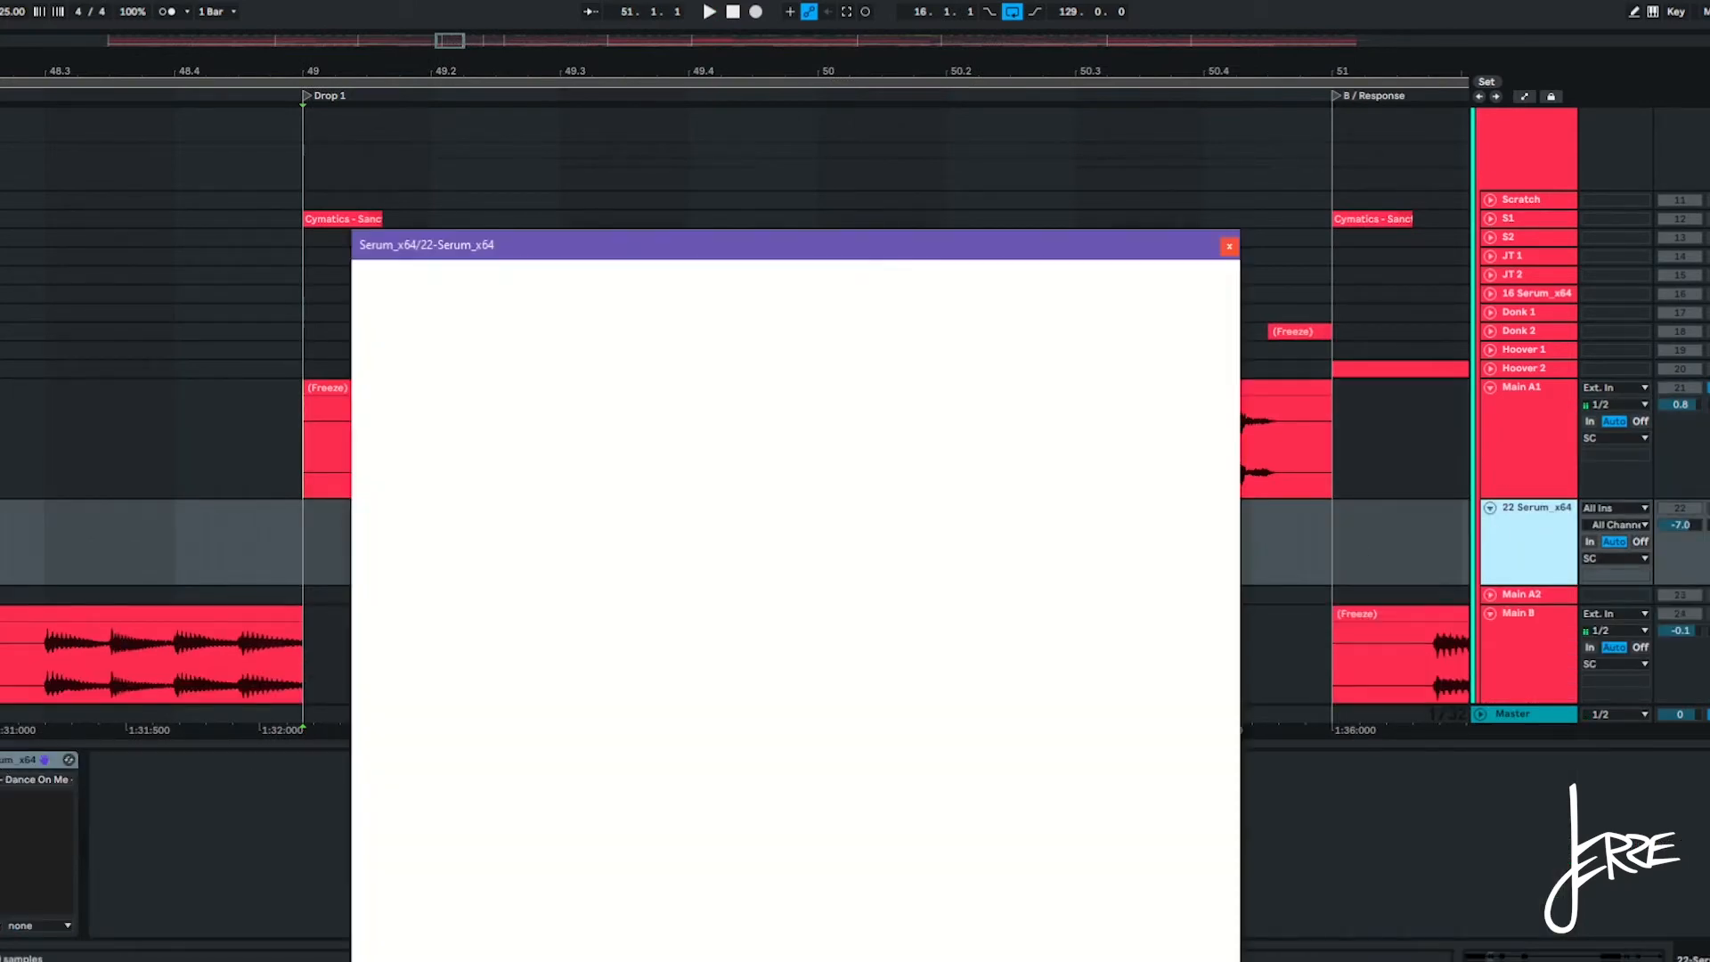
pyautogui.moveTo(613, 250); pyautogui.dragTo(620, 122)
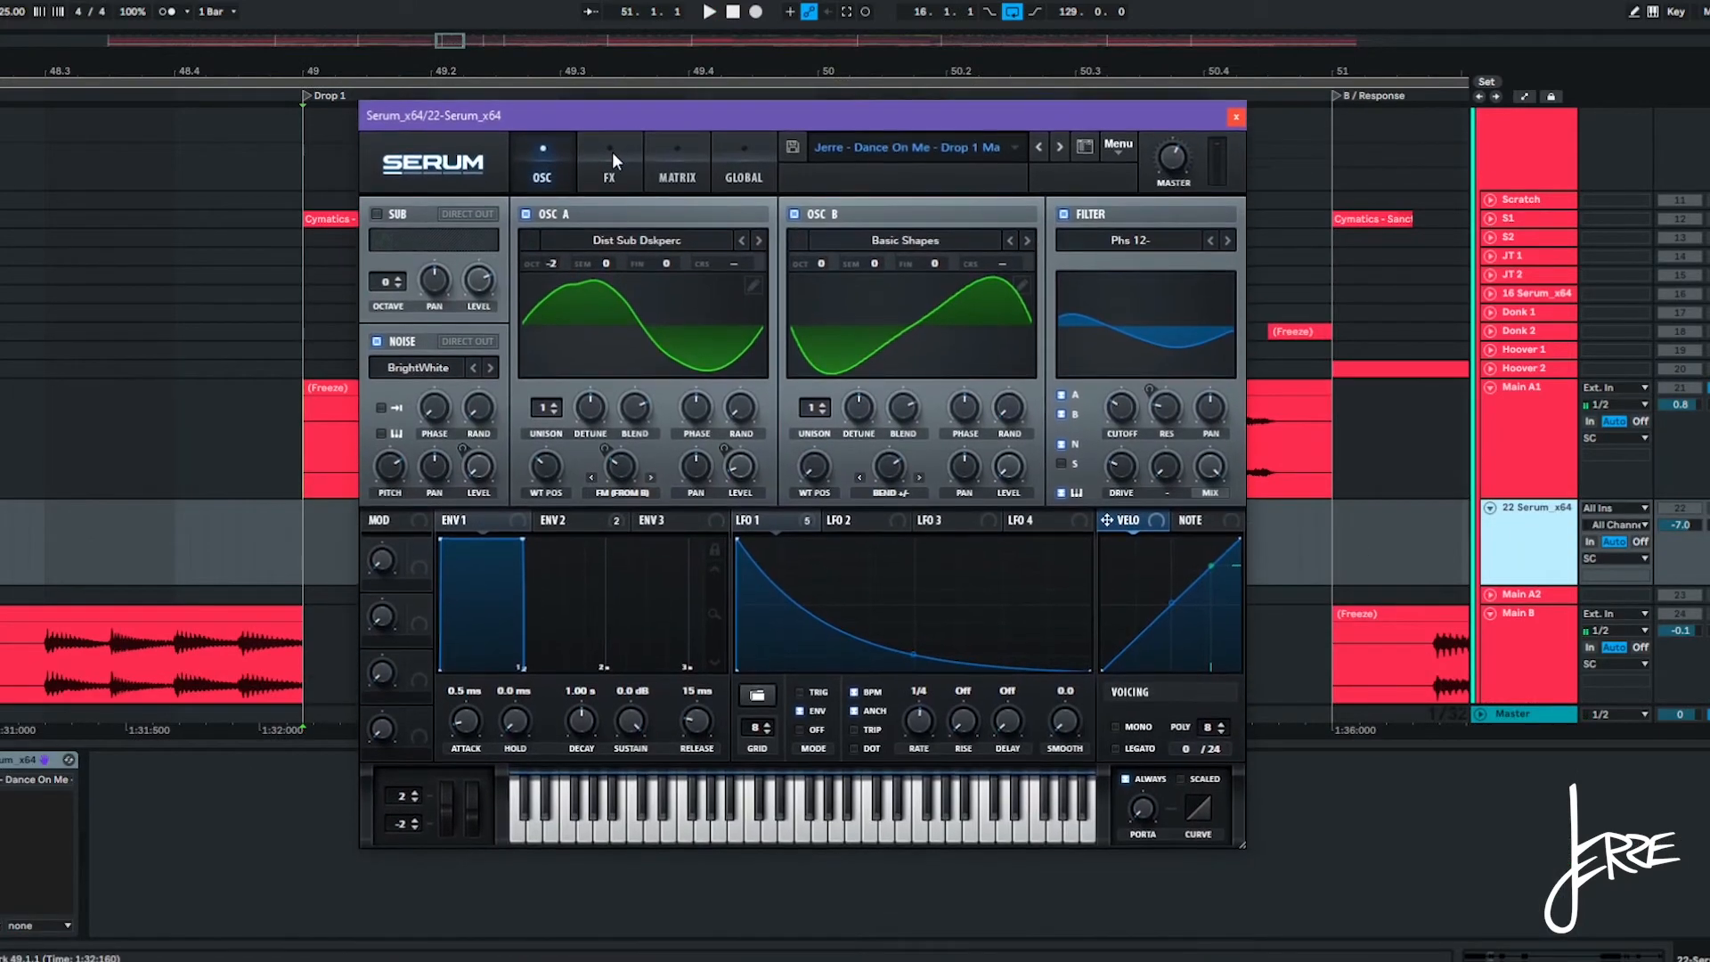
# Look through the Digital wavetable category for oscillator A in the Serum patch and dismiss the list without choosing a wavetable.
pyautogui.click(611, 151)
pyautogui.click(543, 165)
pyautogui.click(628, 242)
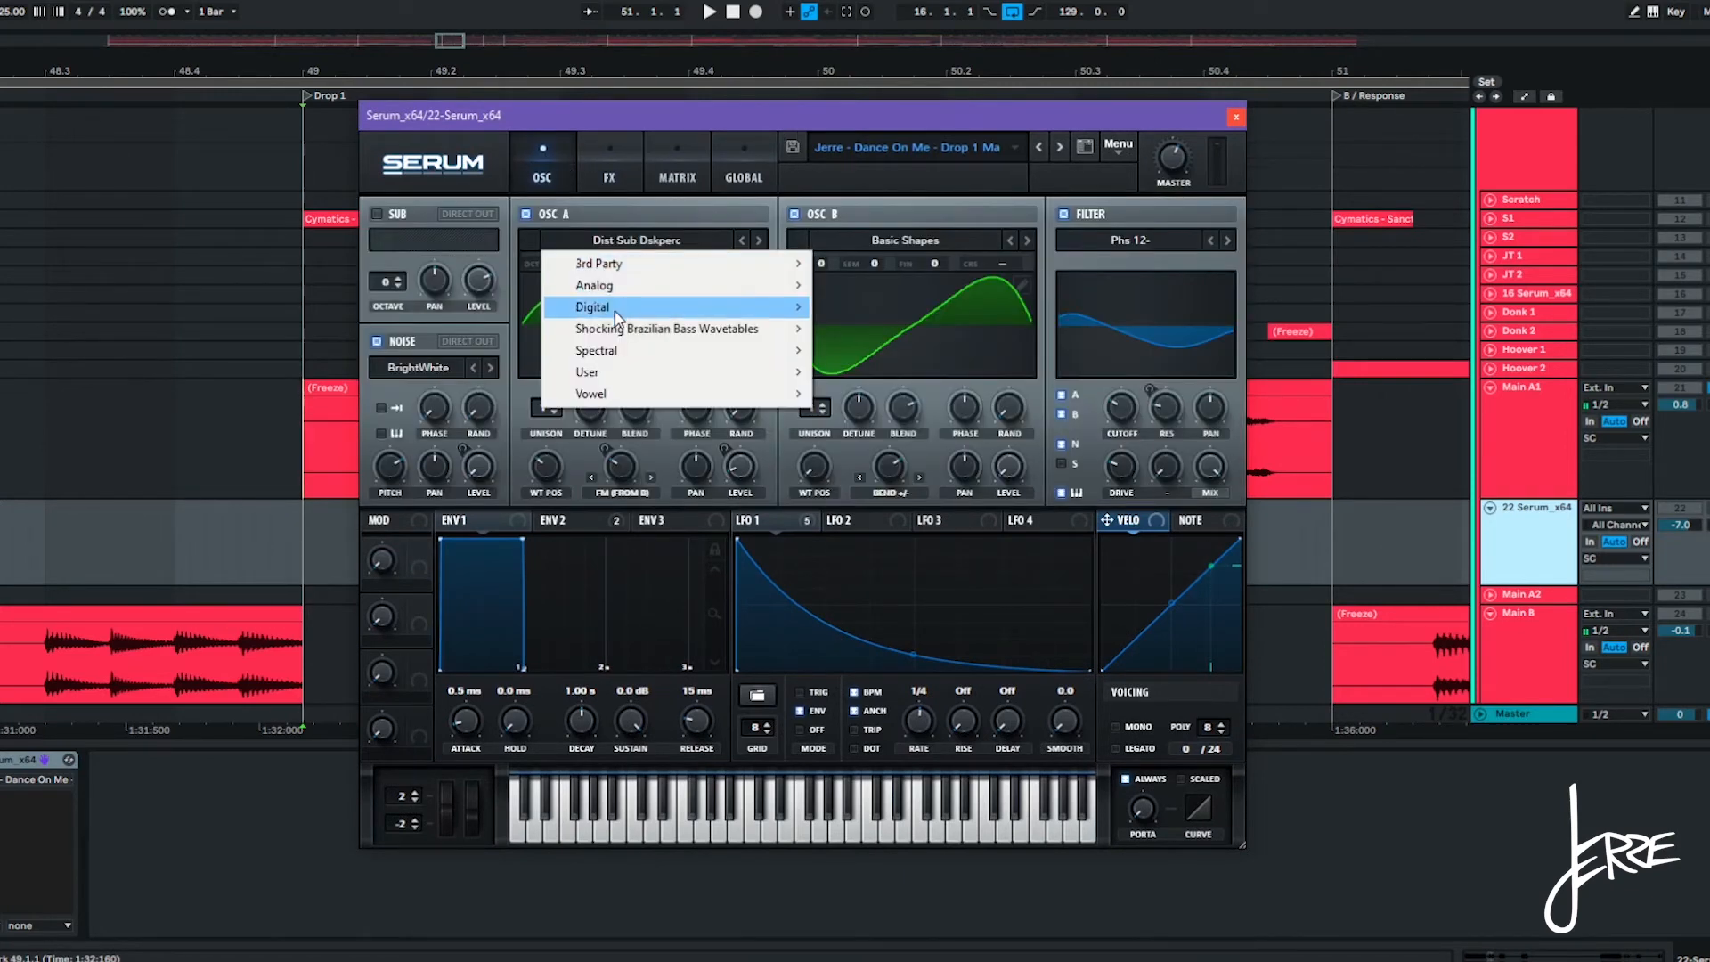
pyautogui.moveTo(641, 307)
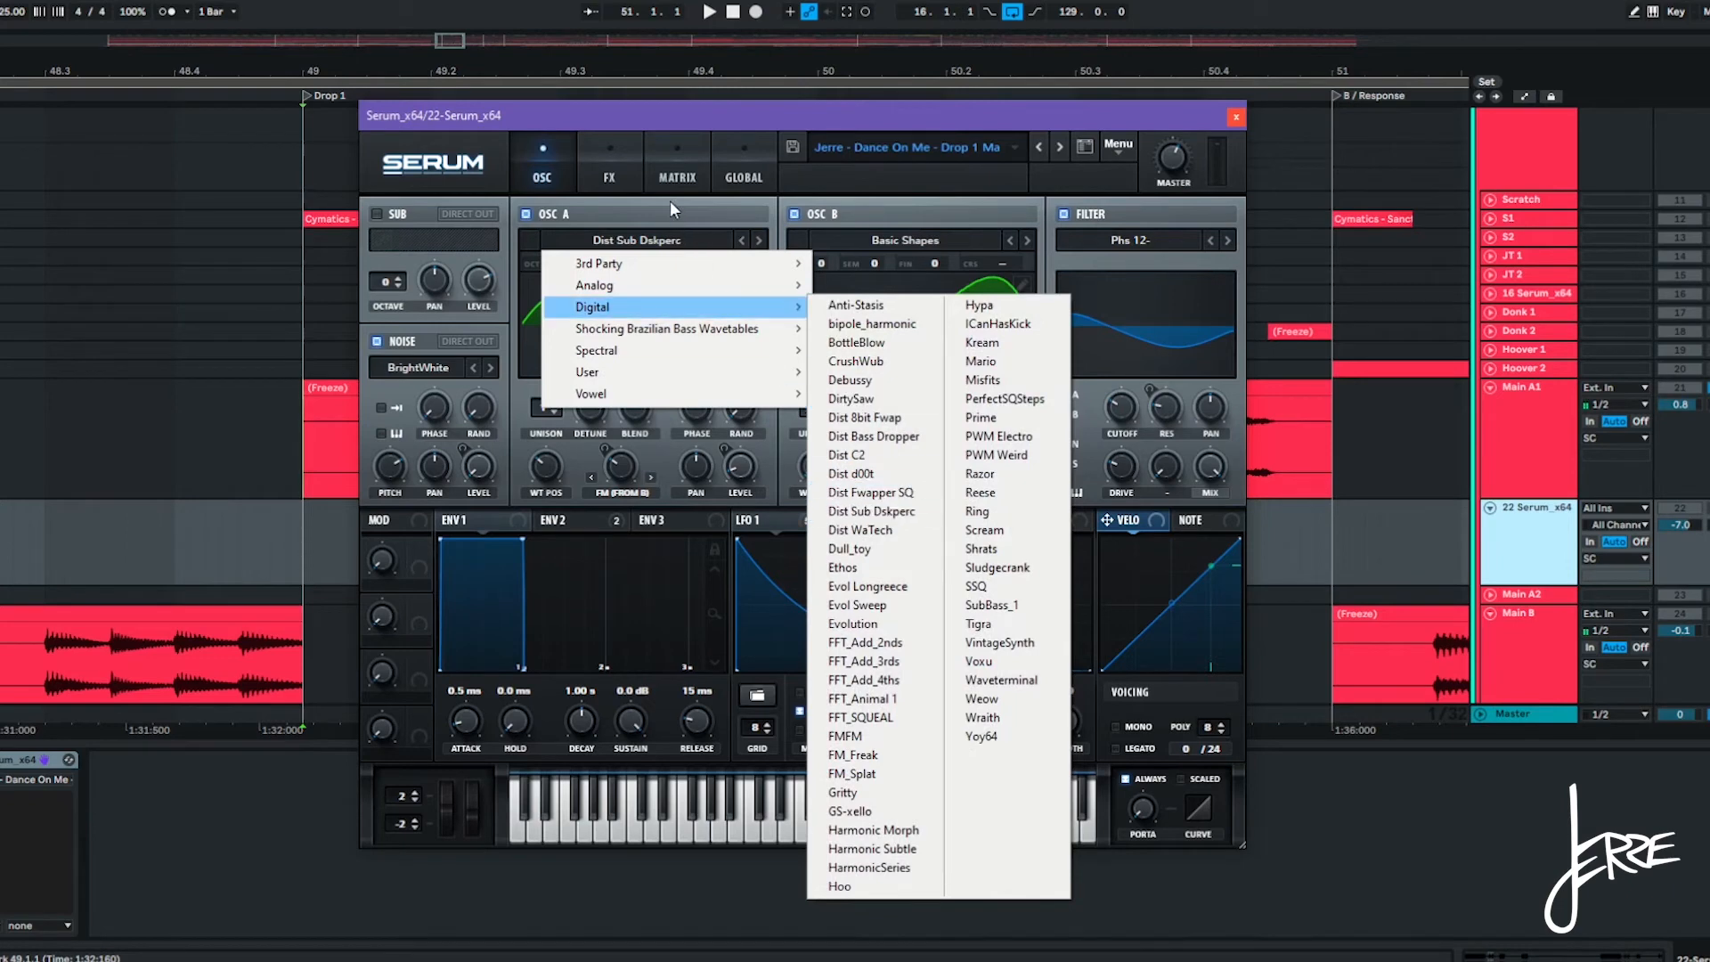
pyautogui.click(669, 200)
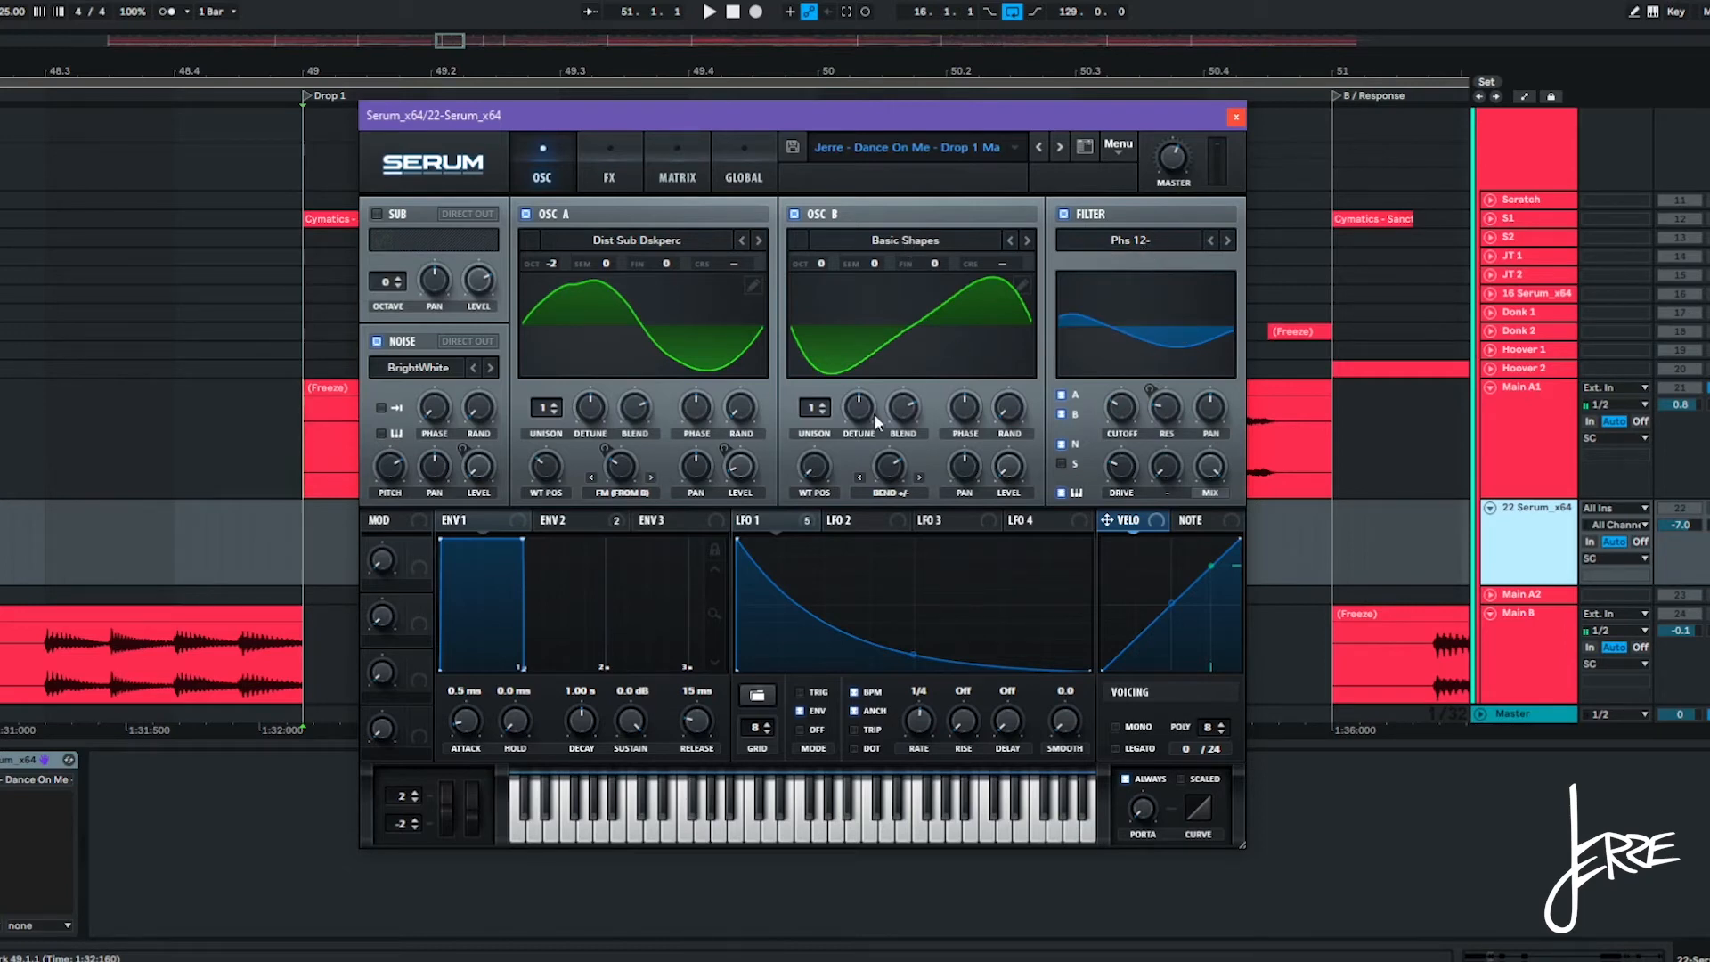
# Check envelope 2's modulation destinations and the effects rack of the 22 Serum_x64 patch, and close its window.
pyautogui.click(613, 520)
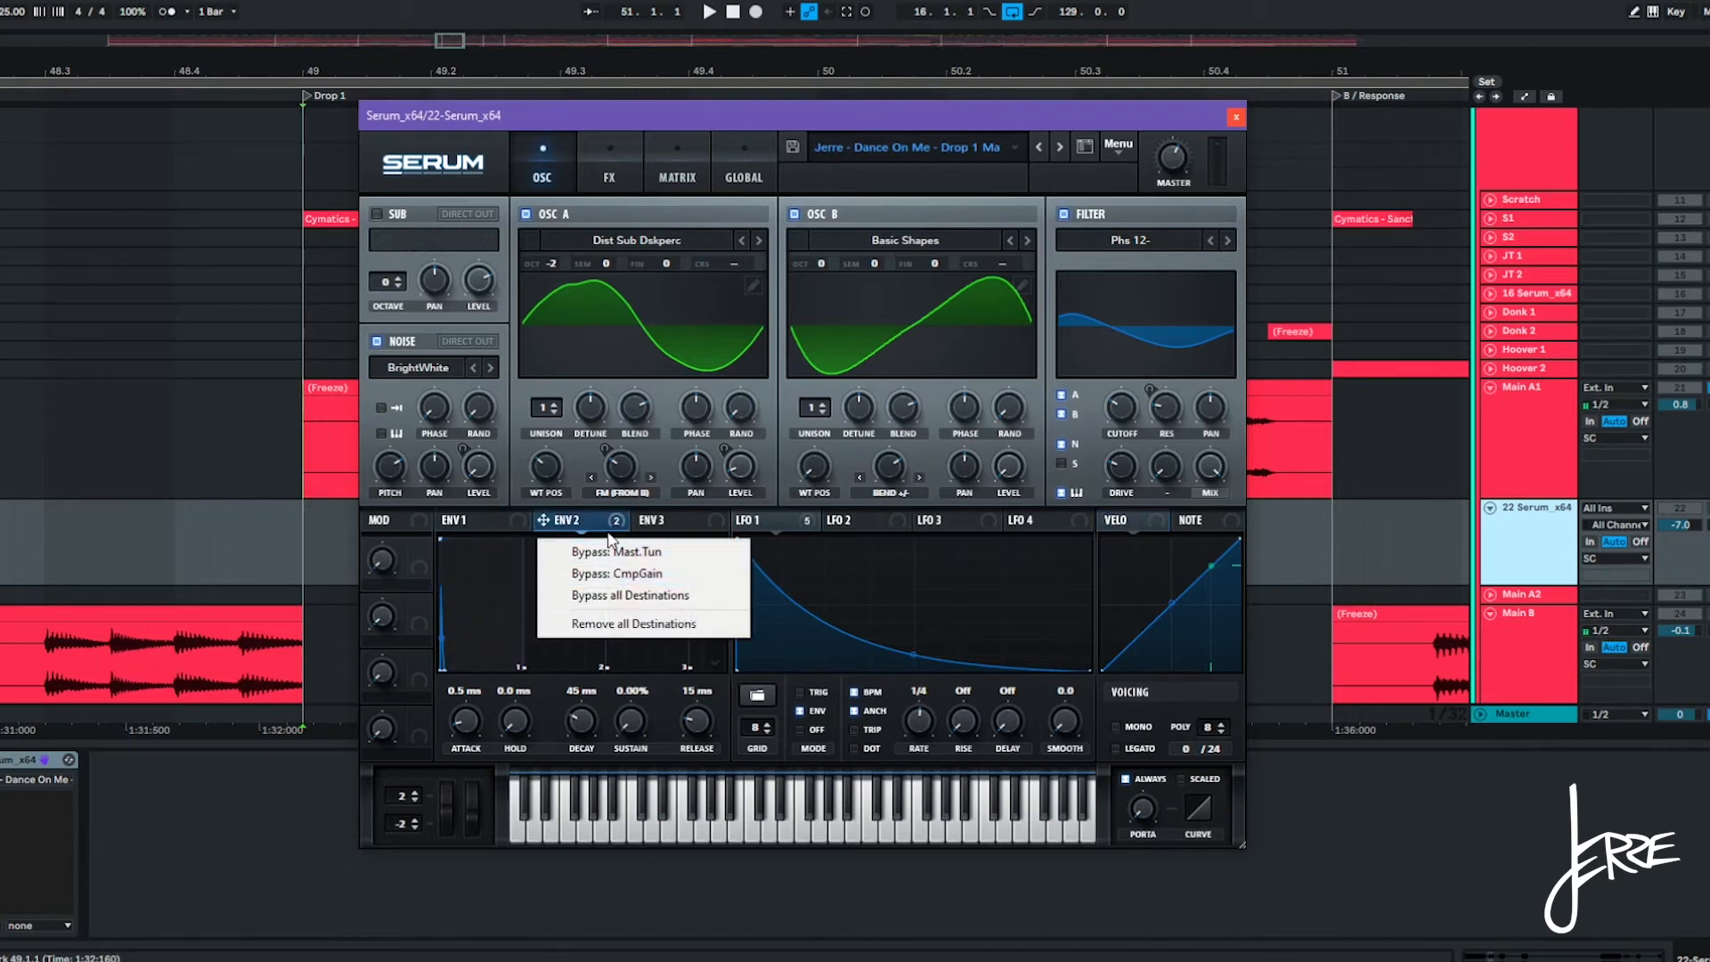
pyautogui.click(614, 531)
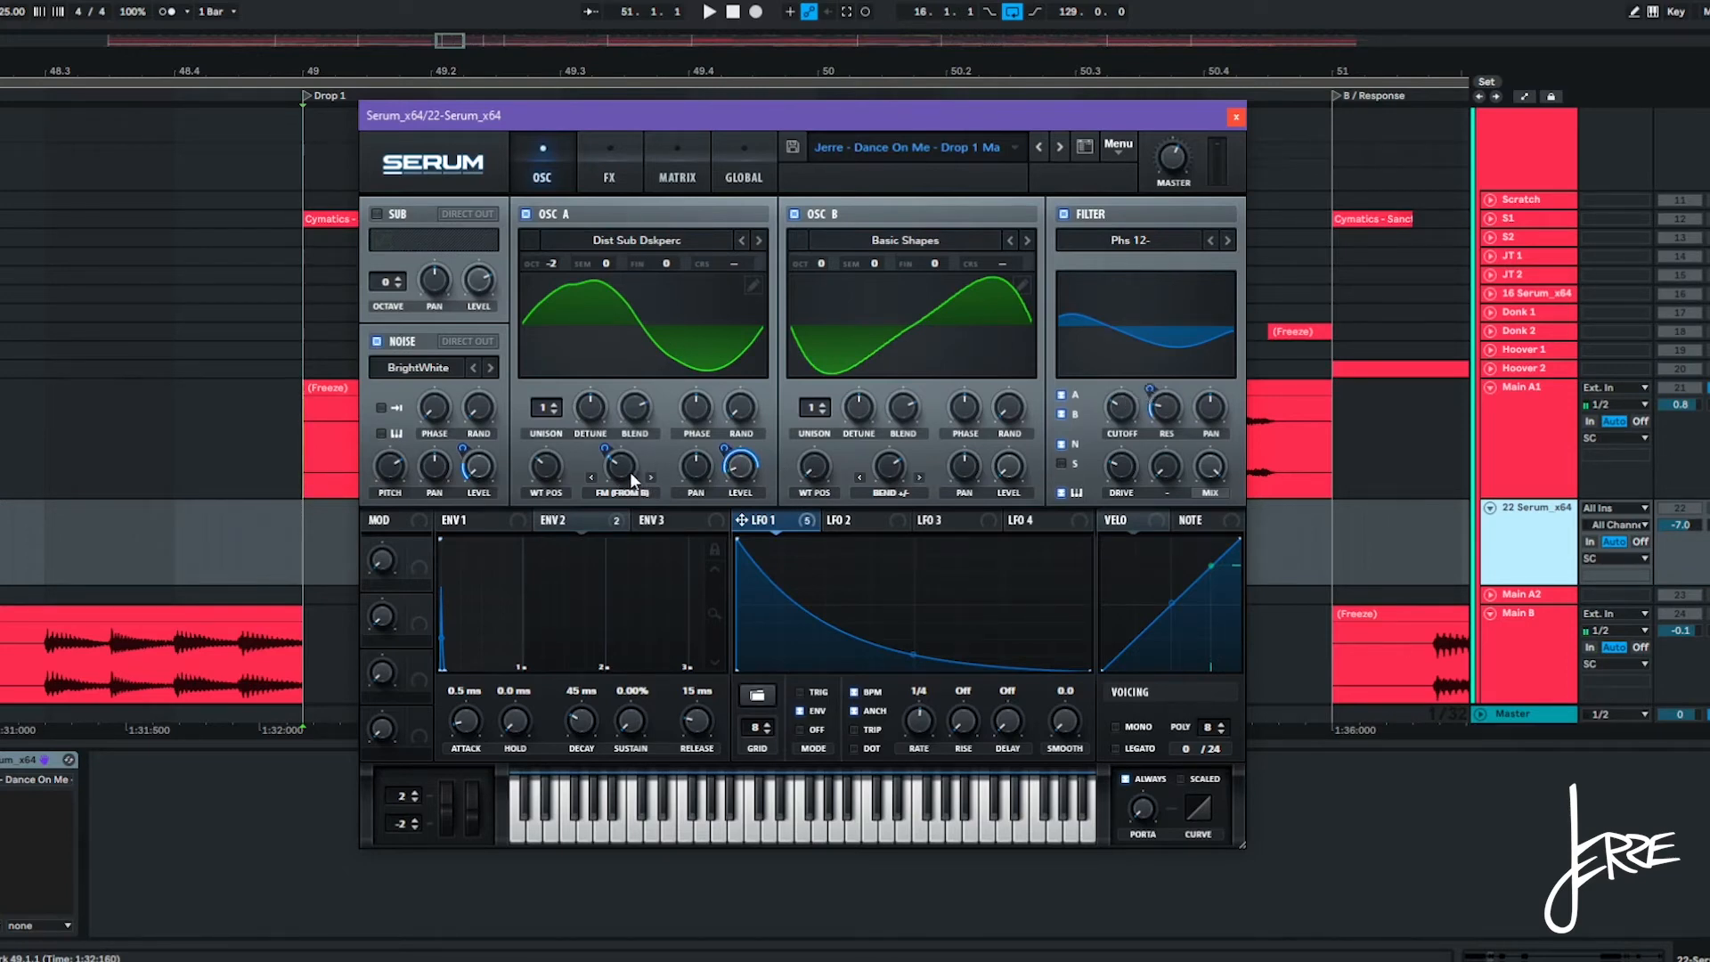
pyautogui.click(628, 179)
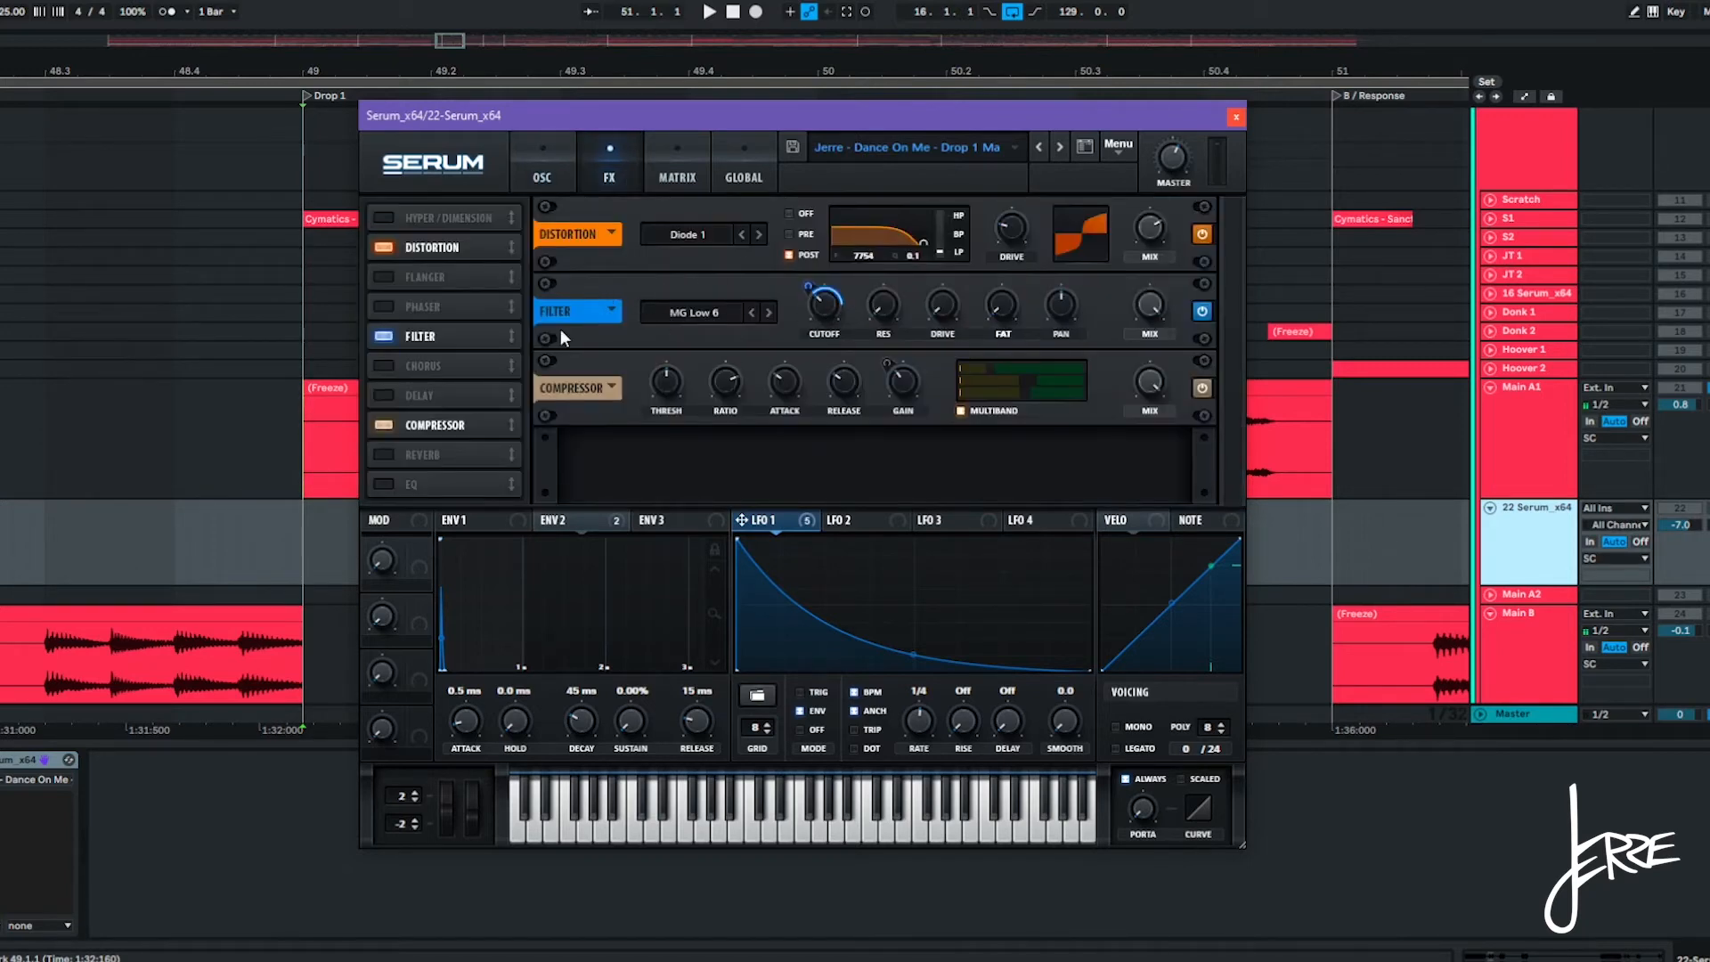
pyautogui.click(1229, 118)
# Select the JT 2 clip at 49.3 in Drop 1 and audition it.
pyautogui.scroll(-7, 993, 444)
pyautogui.scroll(6, 636, 333)
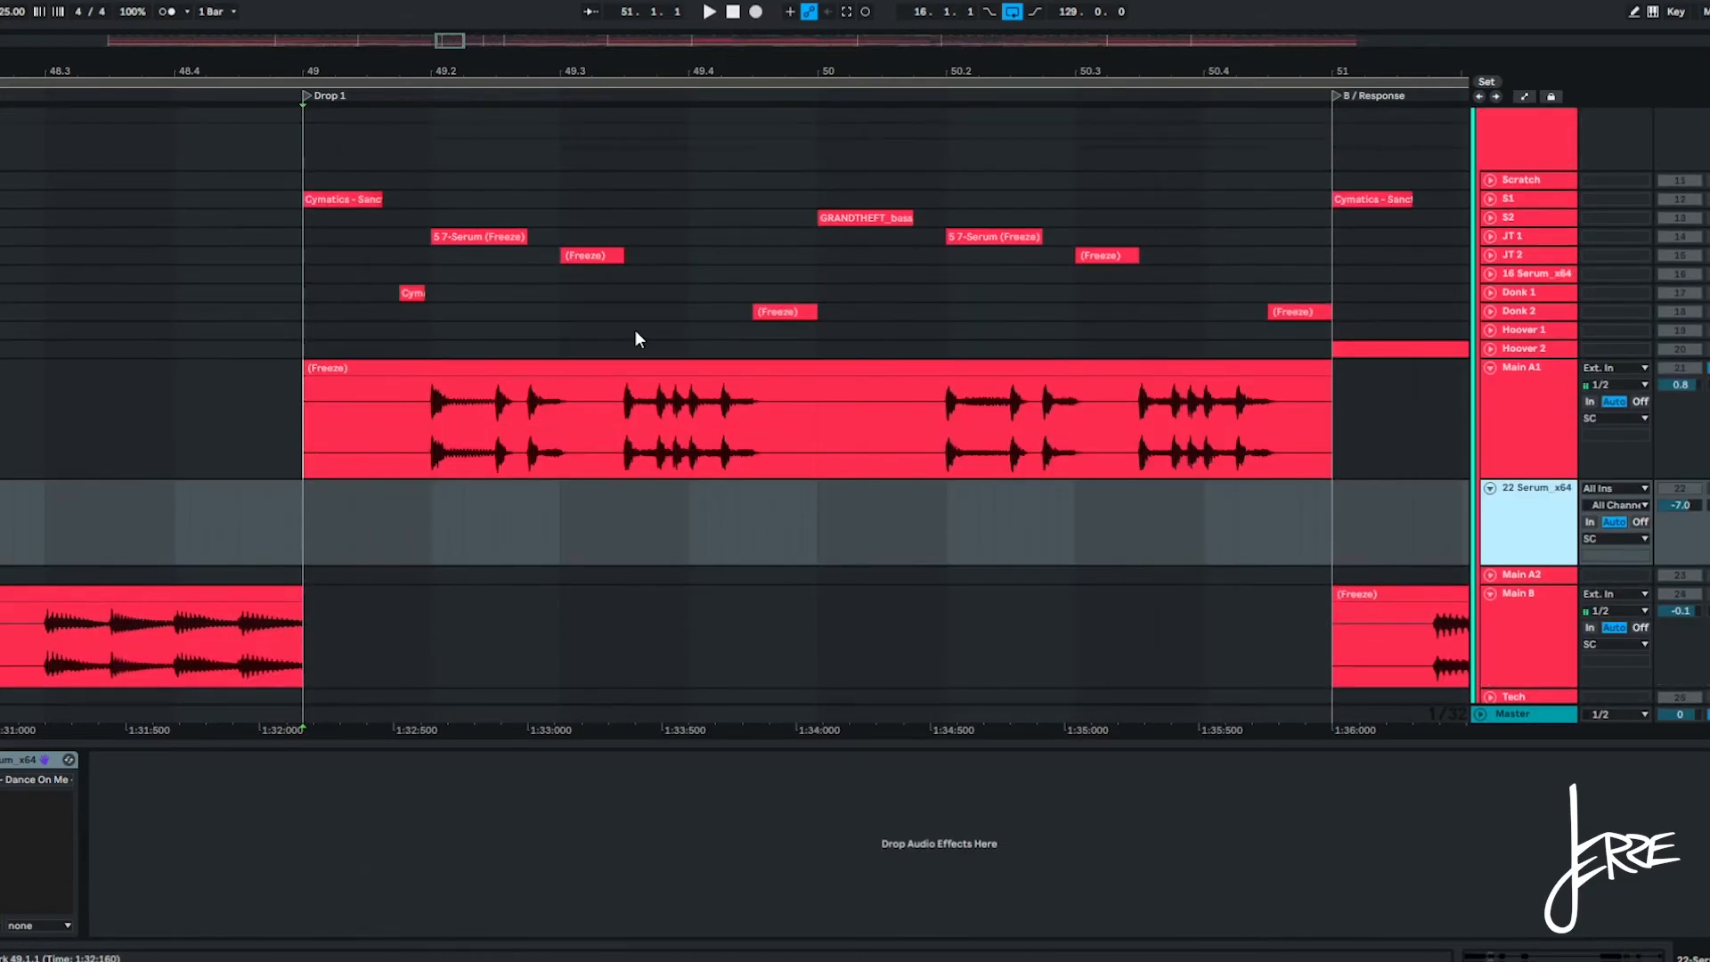
pyautogui.scroll(-4, 636, 331)
pyautogui.scroll(2, 636, 338)
pyautogui.click(621, 295)
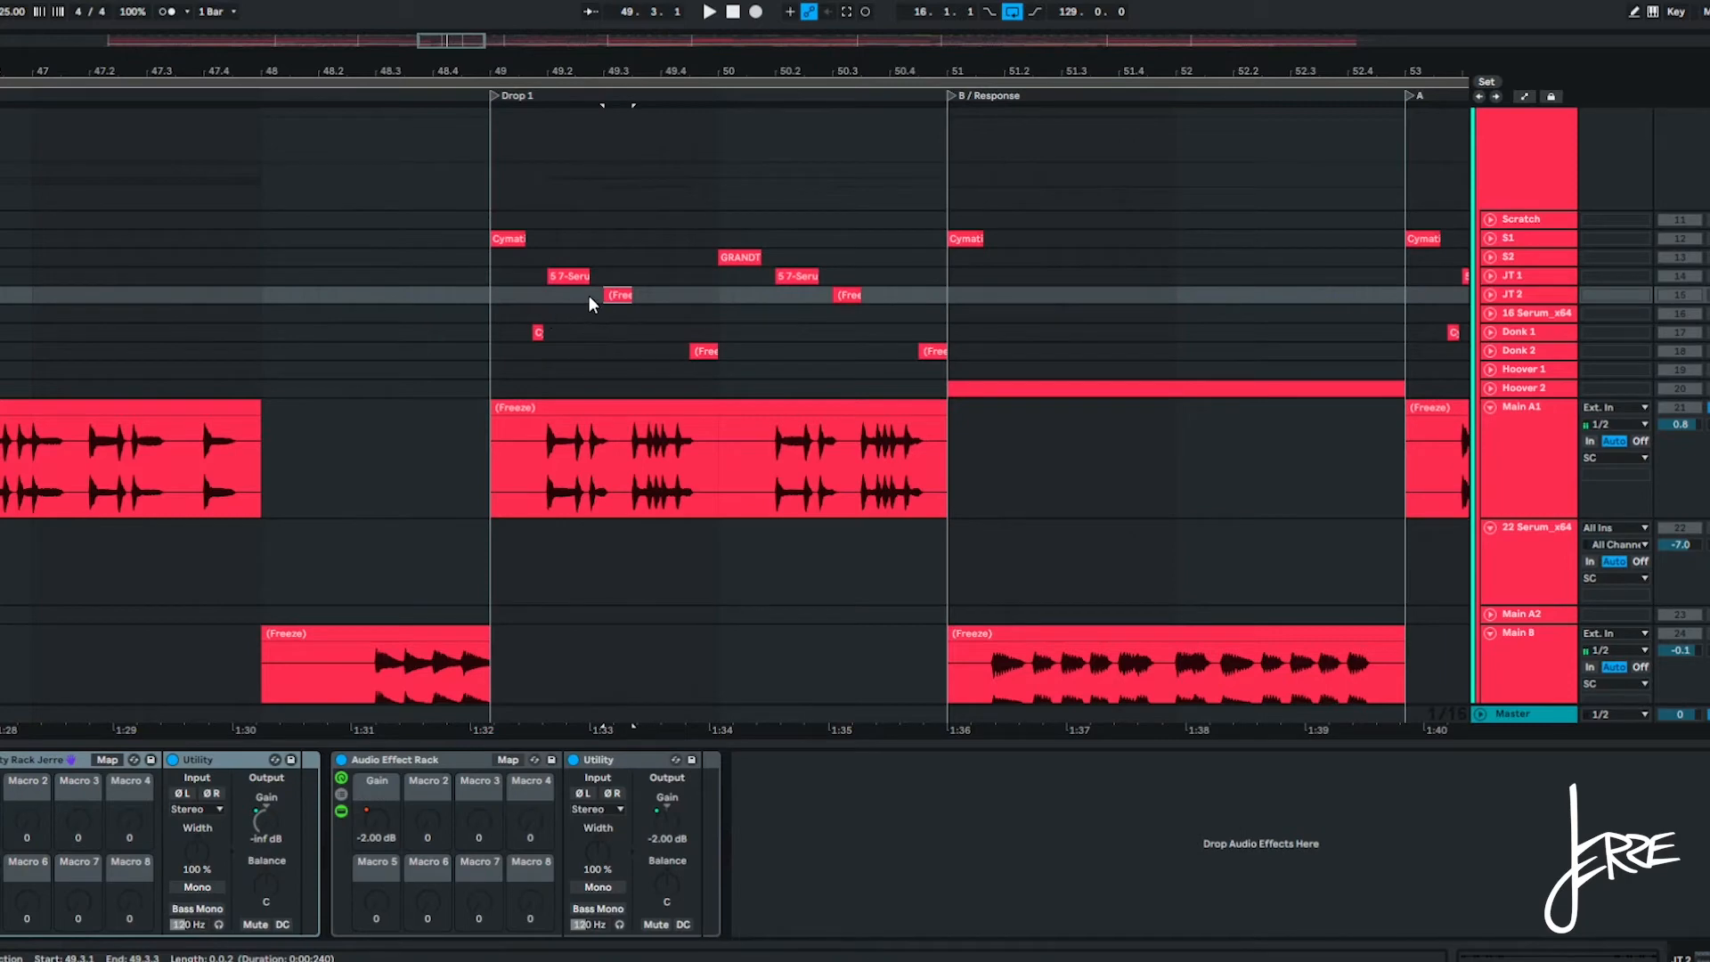
pyautogui.press('space')
pyautogui.scroll(3, 608, 312)
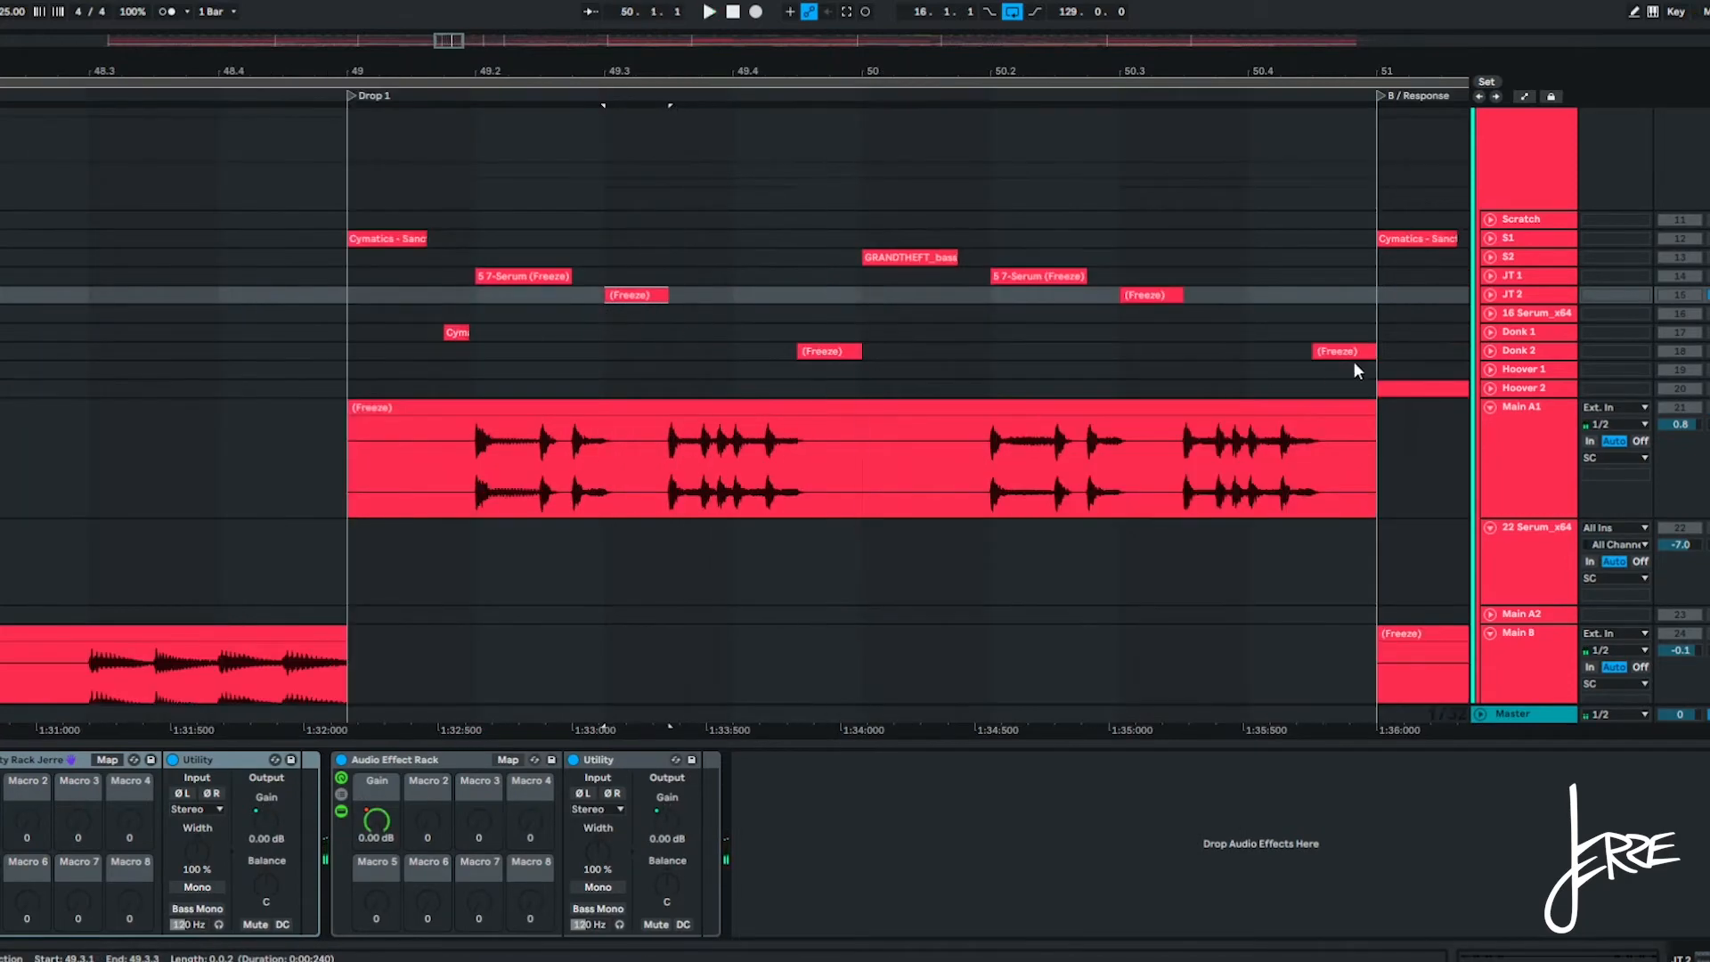
pyautogui.scroll(-5, 929, 330)
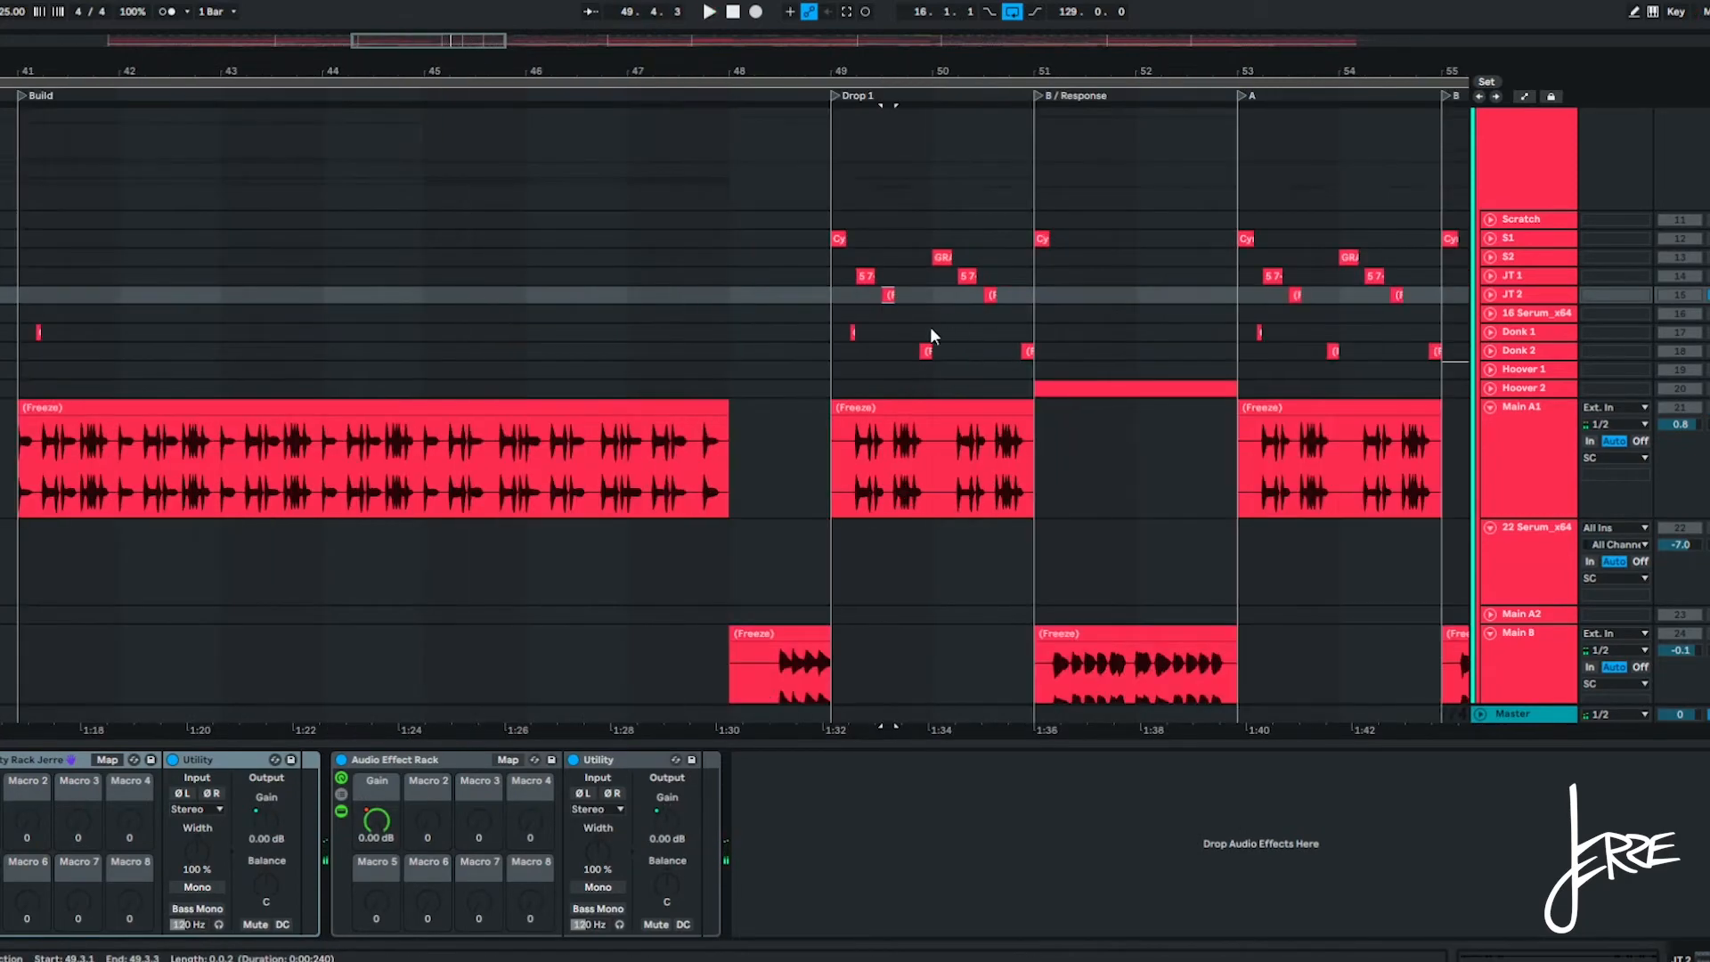
# Expand the 16 Serum_x64 track and open its Serum instrument window, moved to the middle of the screen.
pyautogui.click(1490, 314)
pyautogui.scroll(3, 965, 423)
pyautogui.click(1501, 347)
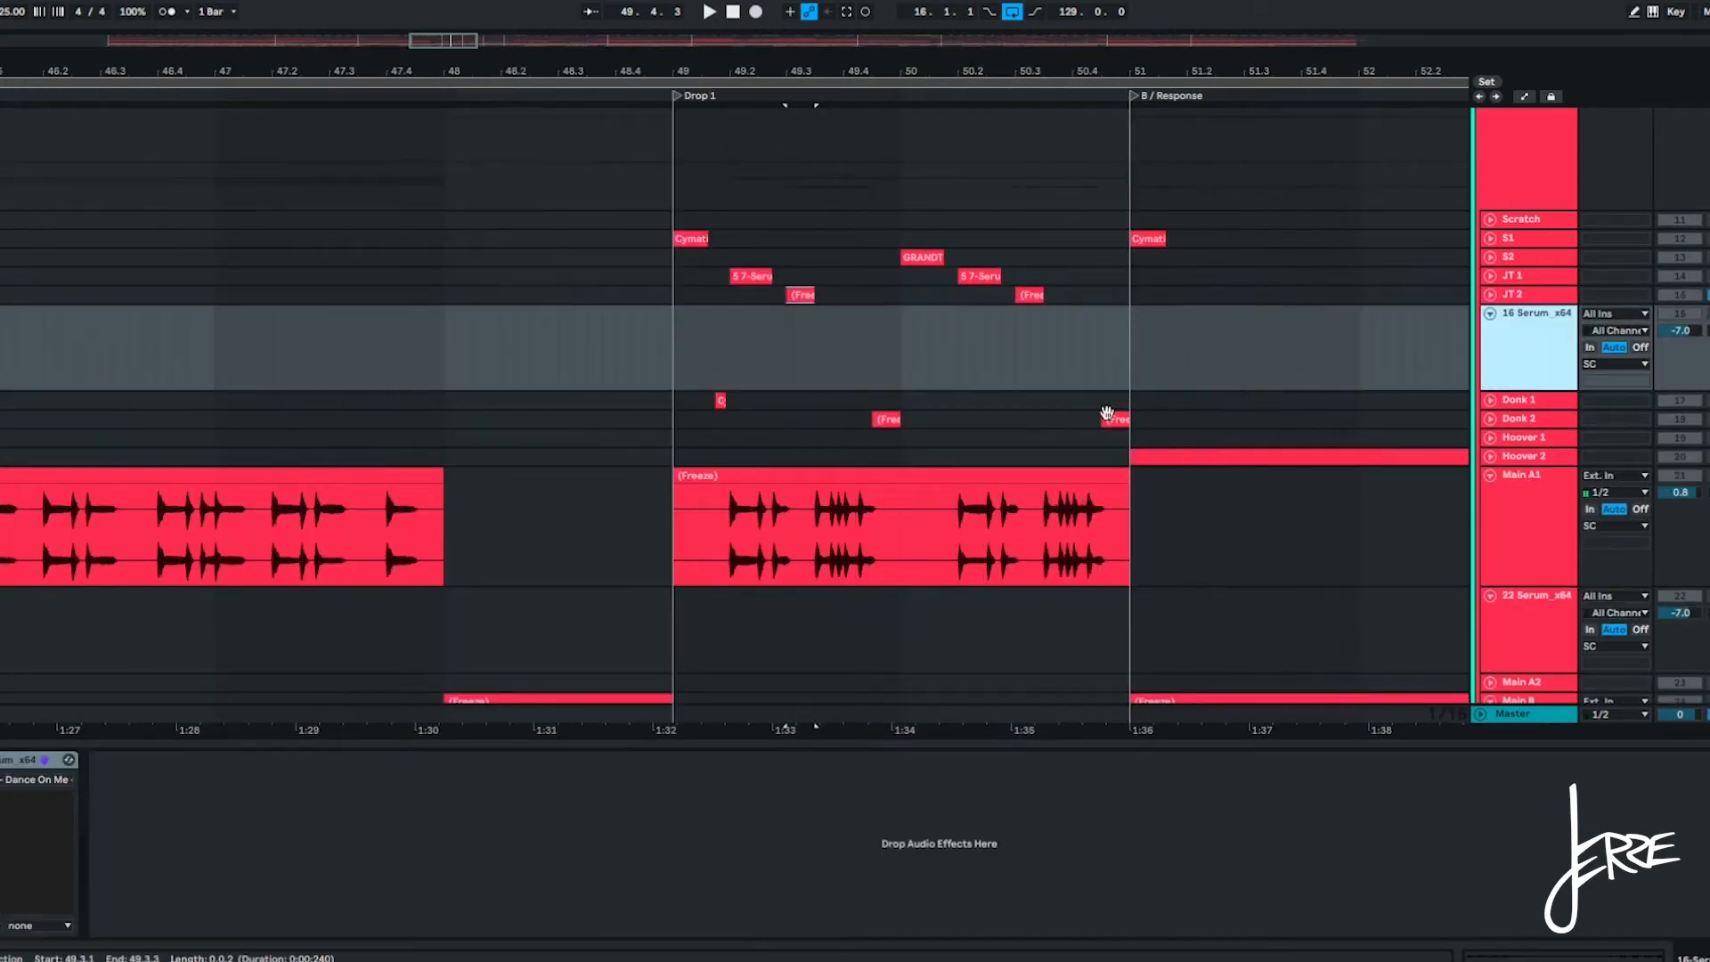
pyautogui.click(2, 759)
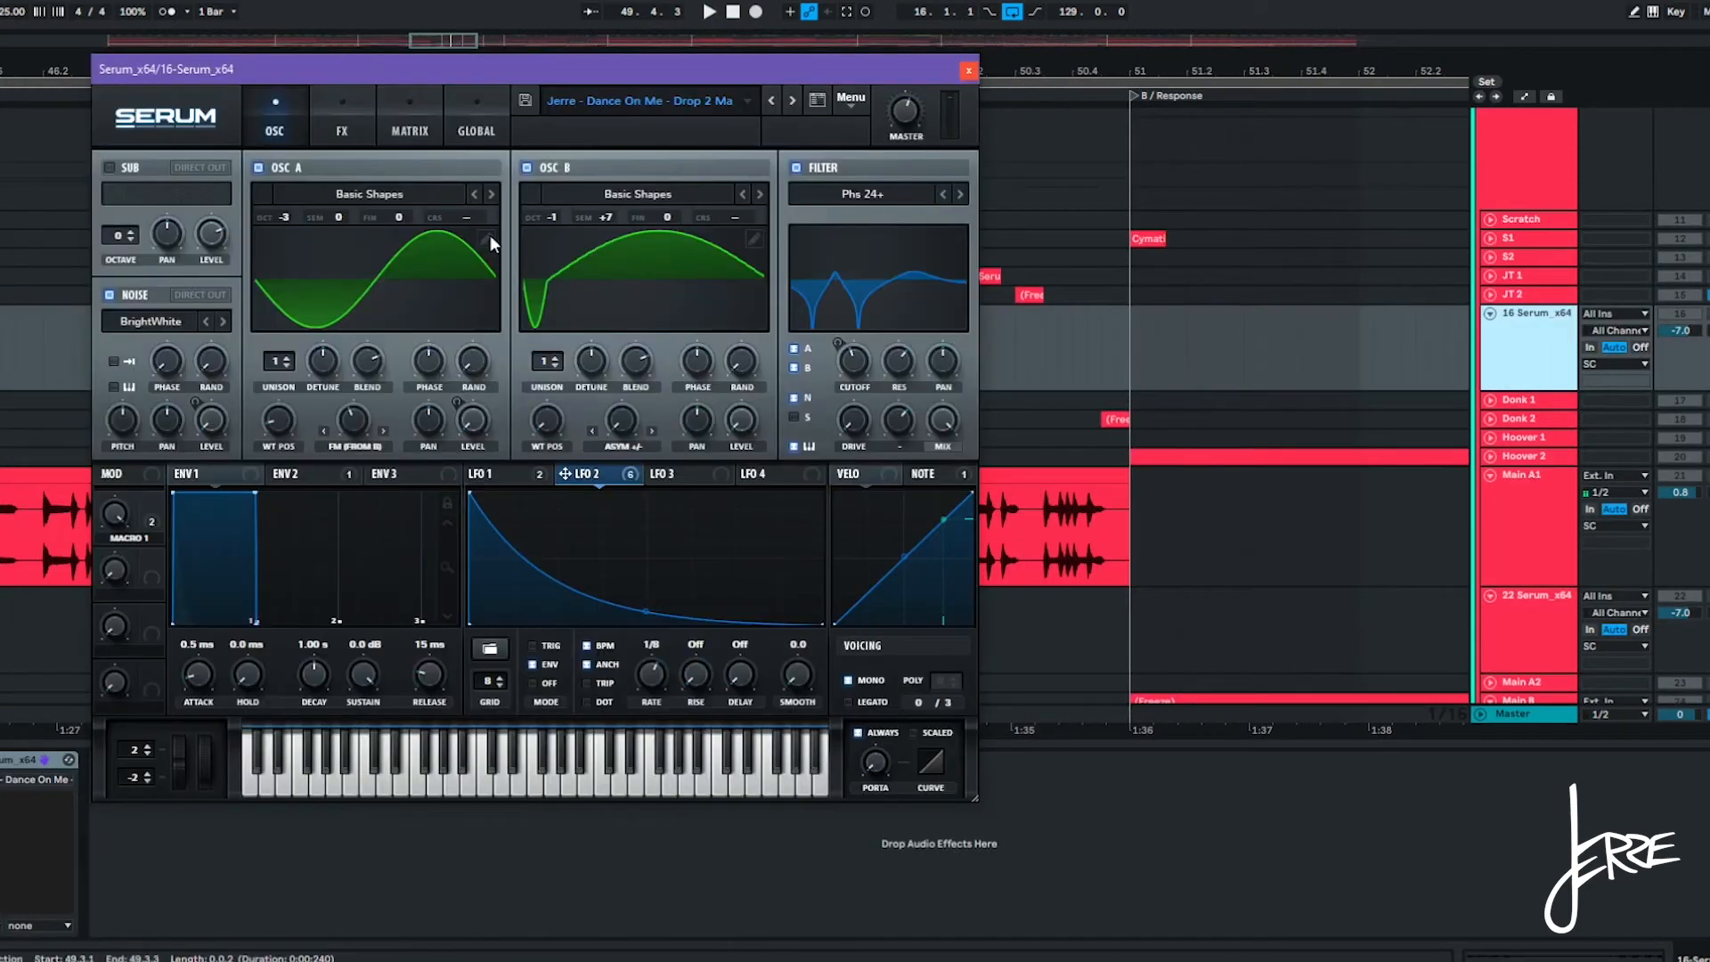
pyautogui.moveTo(483, 80); pyautogui.dragTo(806, 136)
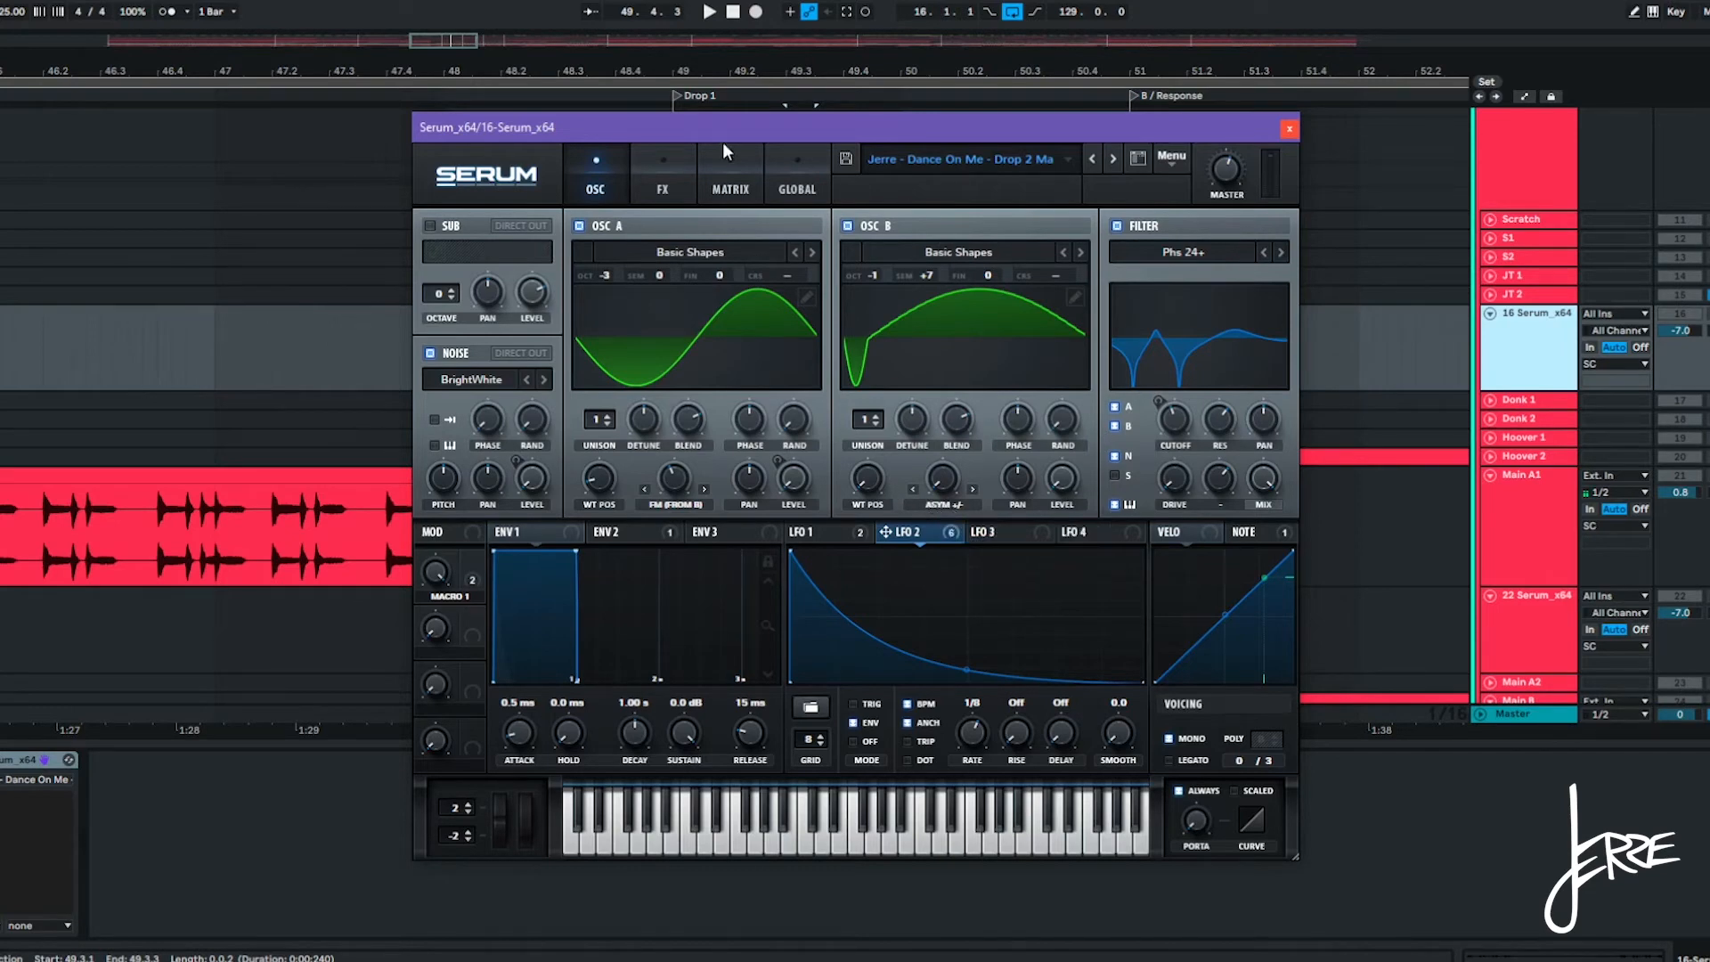
# Review the effects rack of the 16 Serum_x64 patch and close its Serum window.
pyautogui.click(663, 174)
pyautogui.moveTo(1290, 261); pyautogui.dragTo(1285, 415)
pyautogui.click(1289, 129)
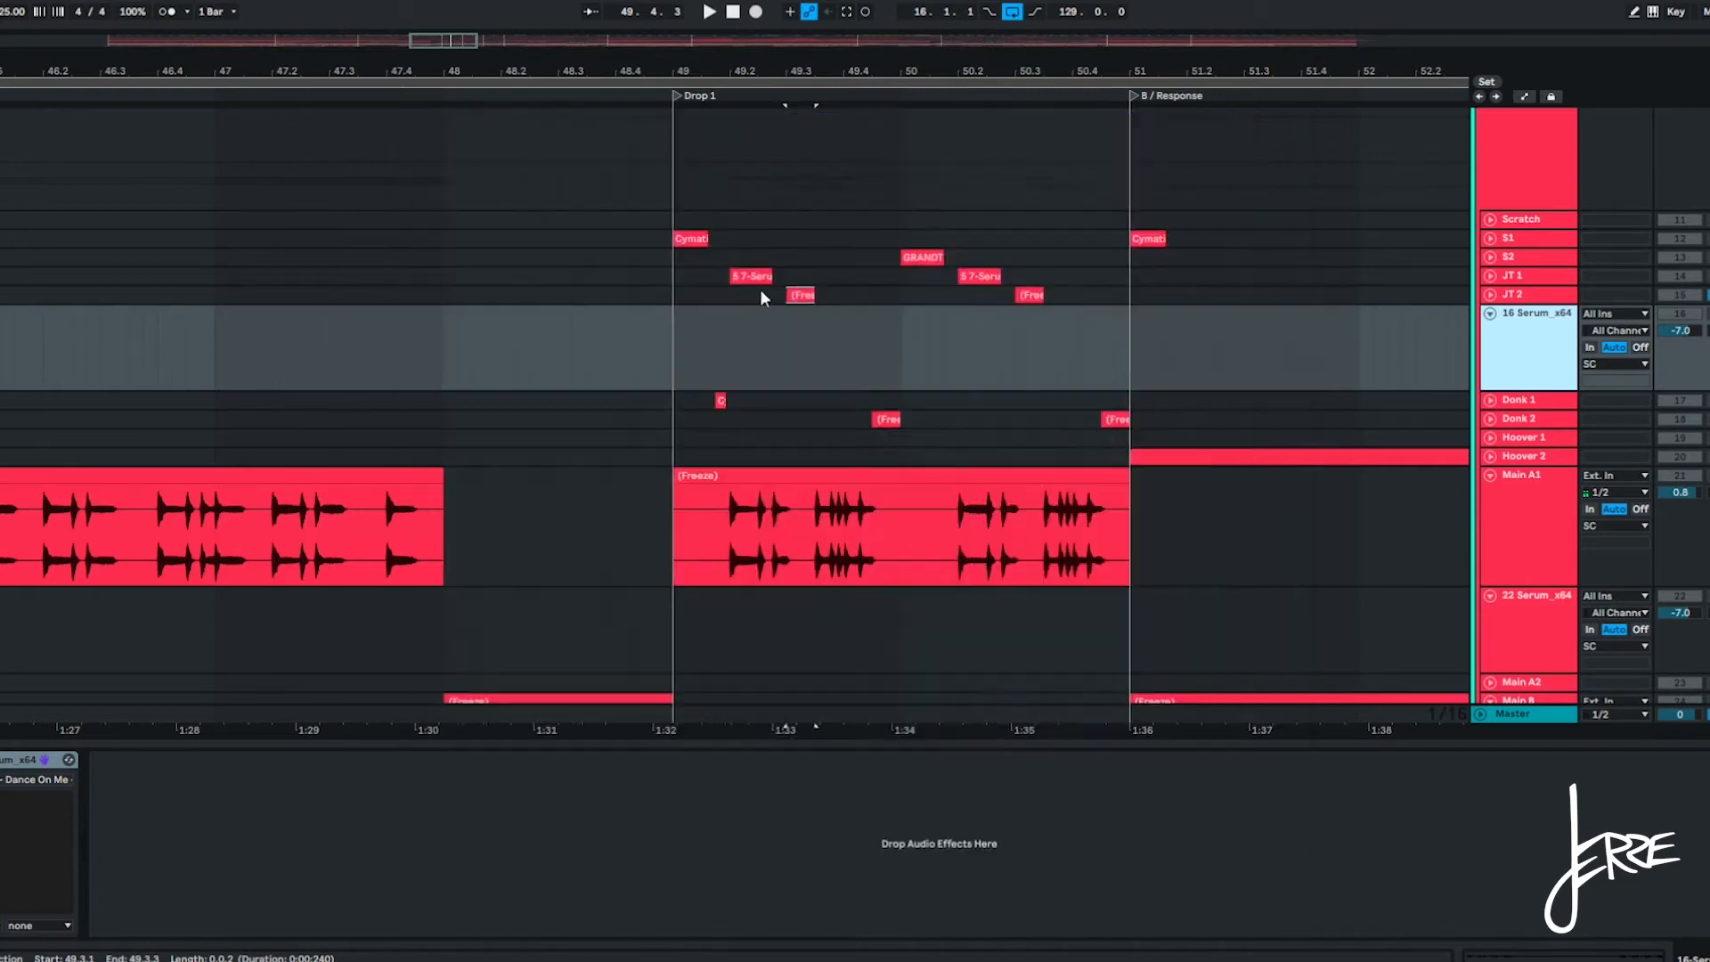
# Play the SC w/ Sub group from the start of Drop 2 at bar 97.
pyautogui.scroll(-8, 758, 294)
pyautogui.scroll(6, 815, 383)
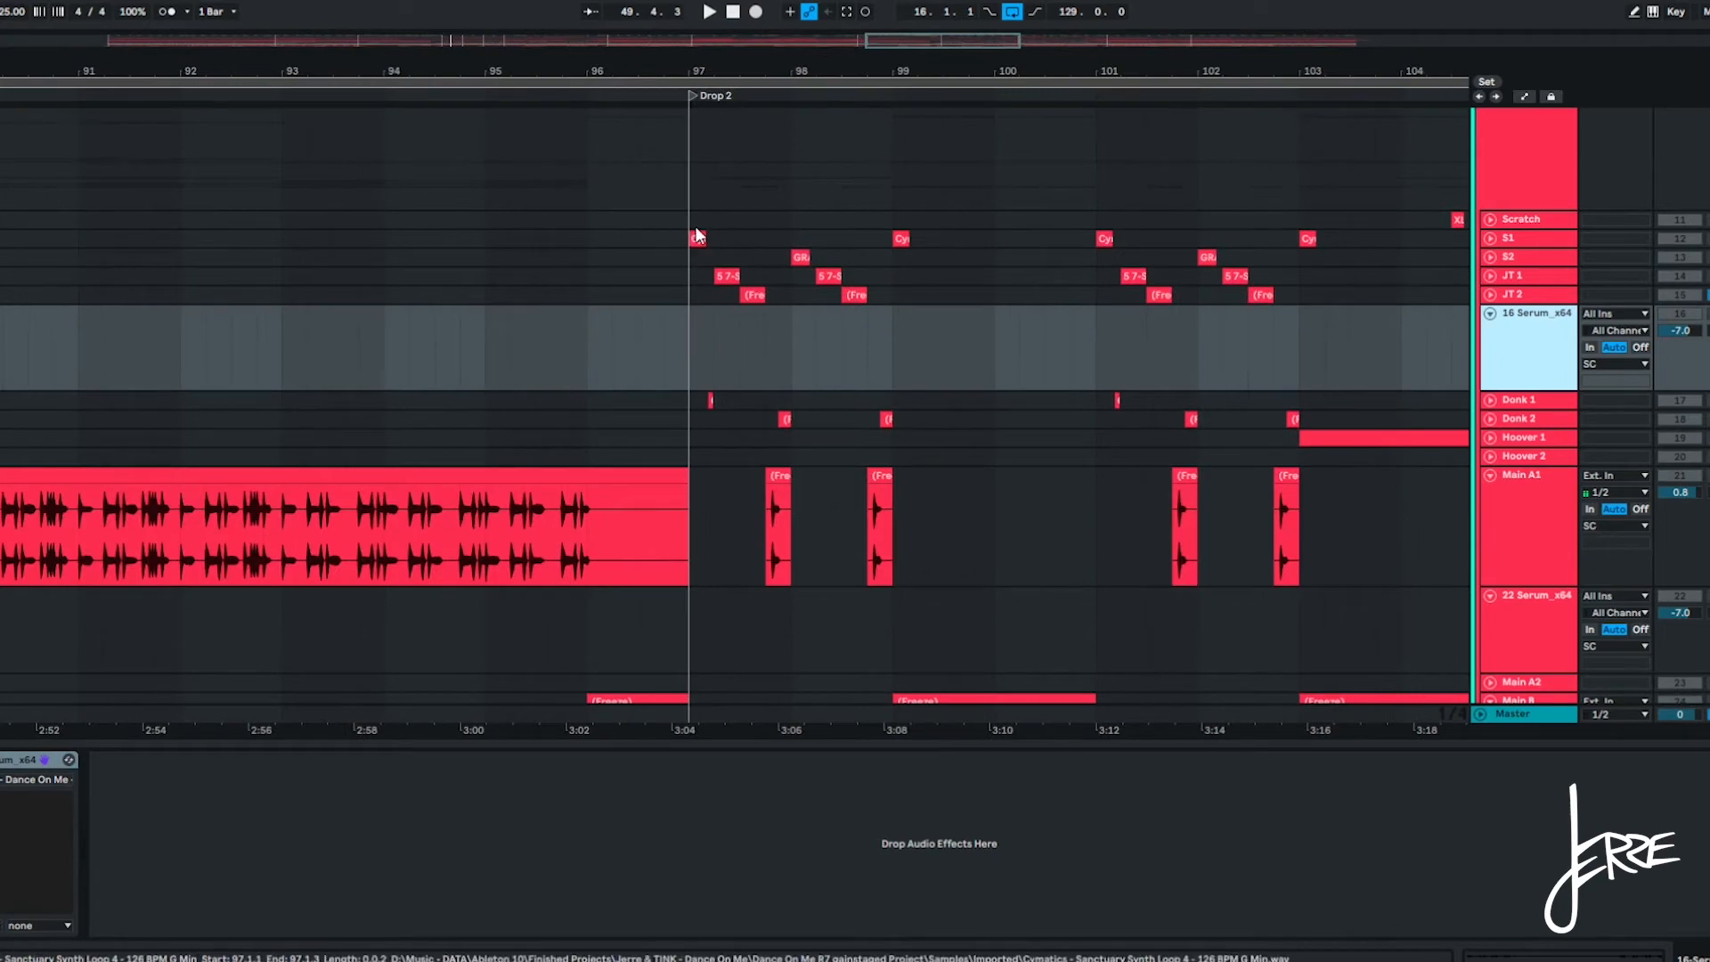
pyautogui.click(739, 223)
pyautogui.scroll(4, 877, 348)
pyautogui.click(695, 348)
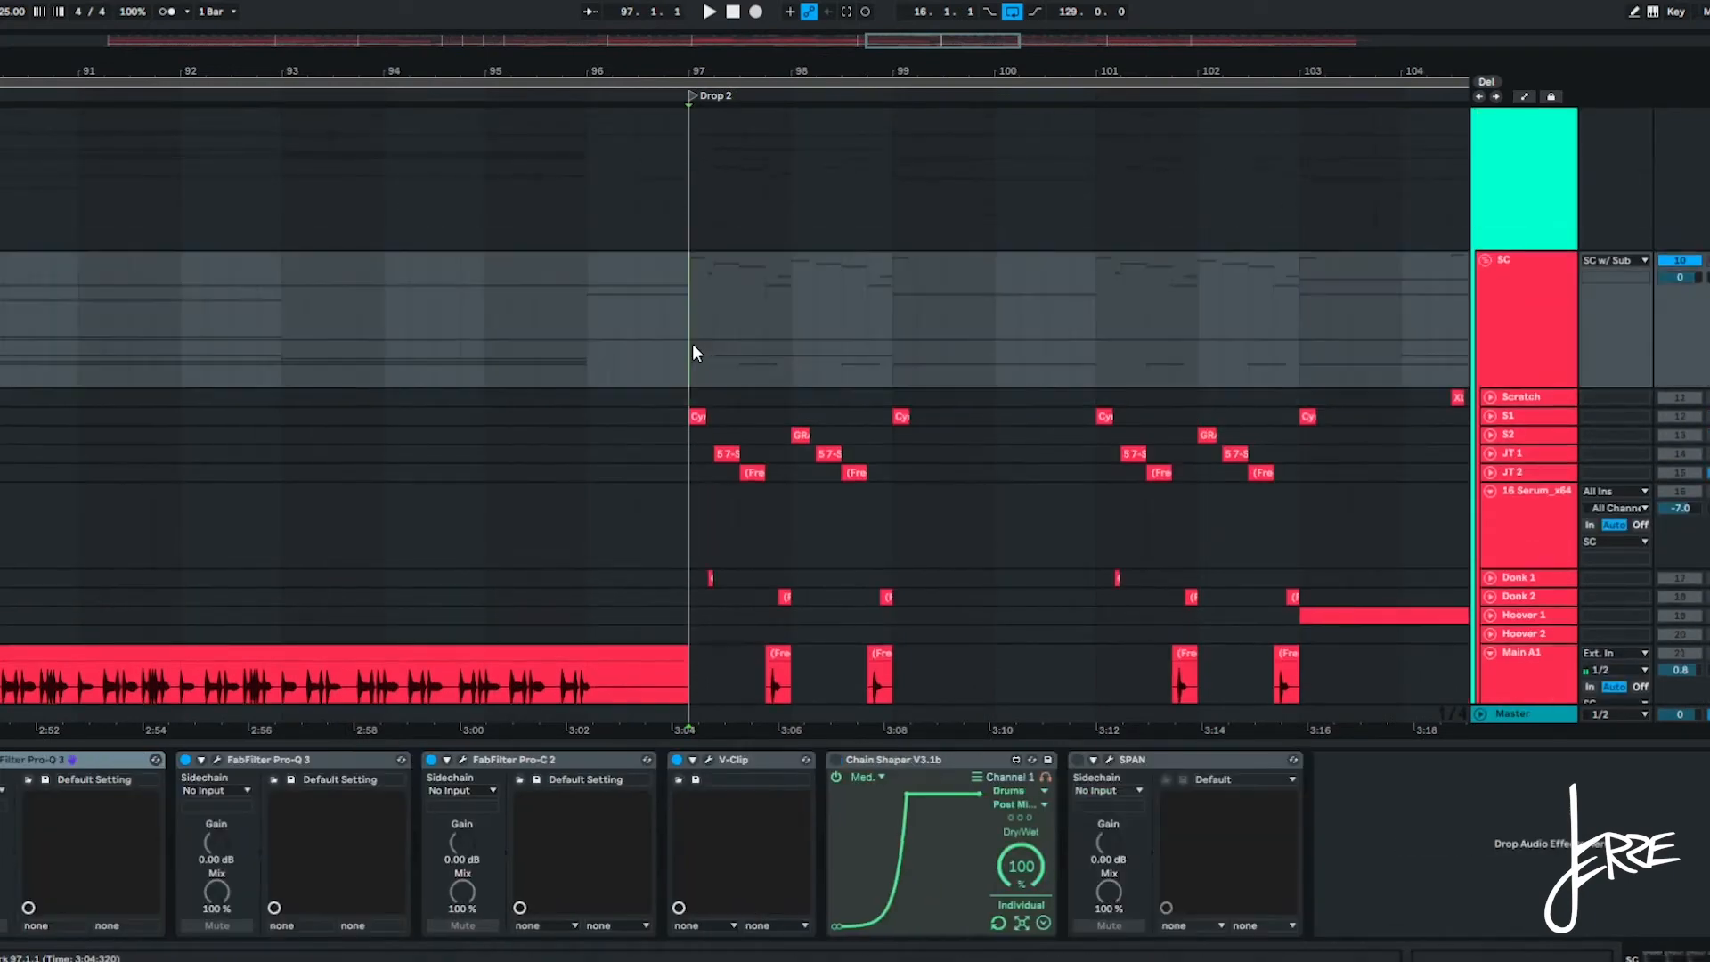
pyautogui.scroll(3, 741, 281)
pyautogui.click(690, 278)
pyautogui.press('space')
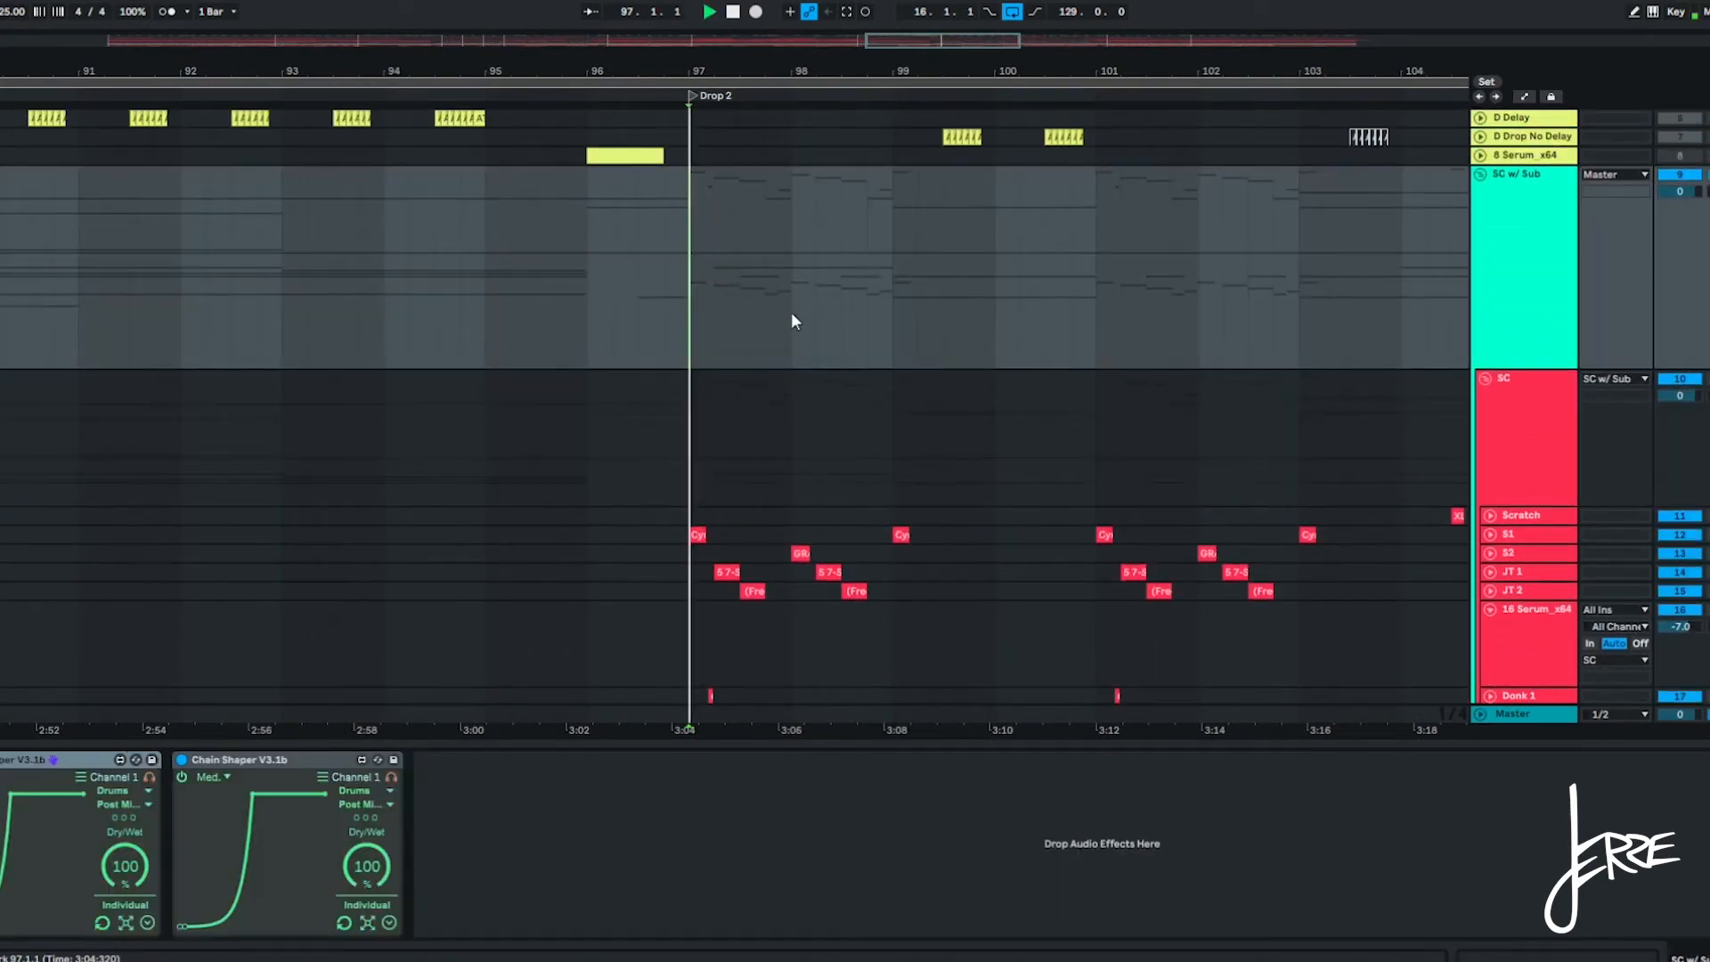
pyautogui.scroll(-3, 784, 374)
pyautogui.scroll(10, 766, 450)
pyautogui.press('space')
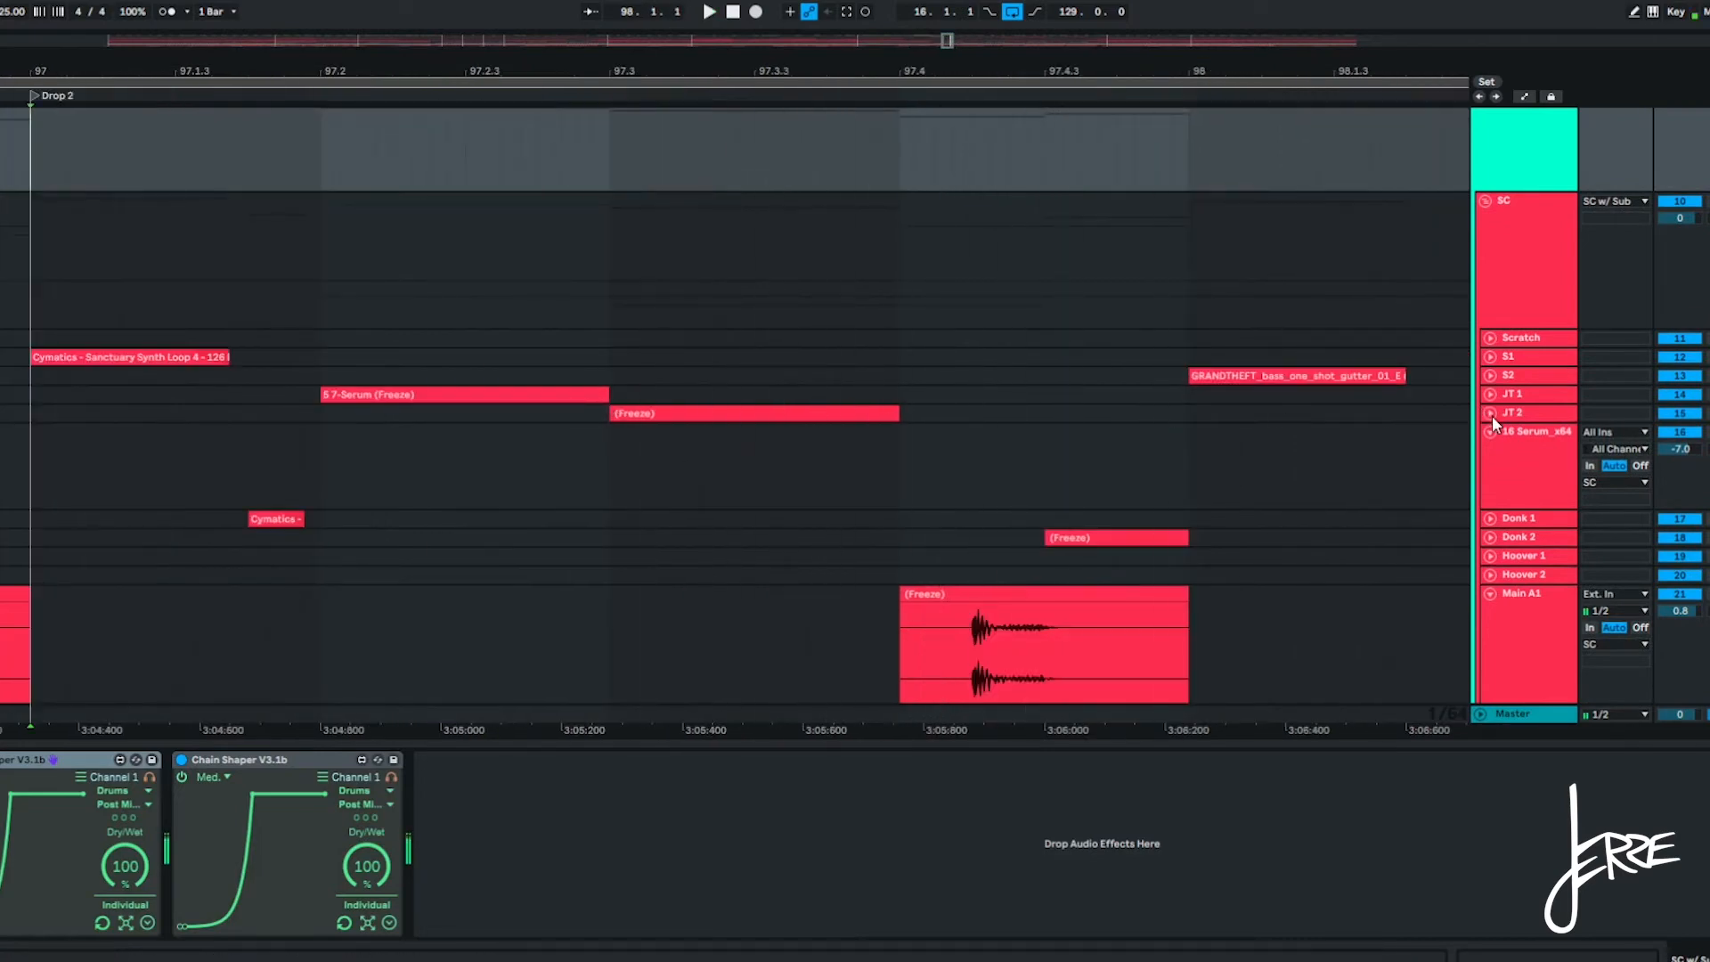
# Expand the JT 2 track and audition its clip at 97.3 in Drop 2.
pyautogui.click(1490, 412)
pyautogui.click(681, 436)
pyautogui.scroll(-3, 715, 445)
pyautogui.press('space')
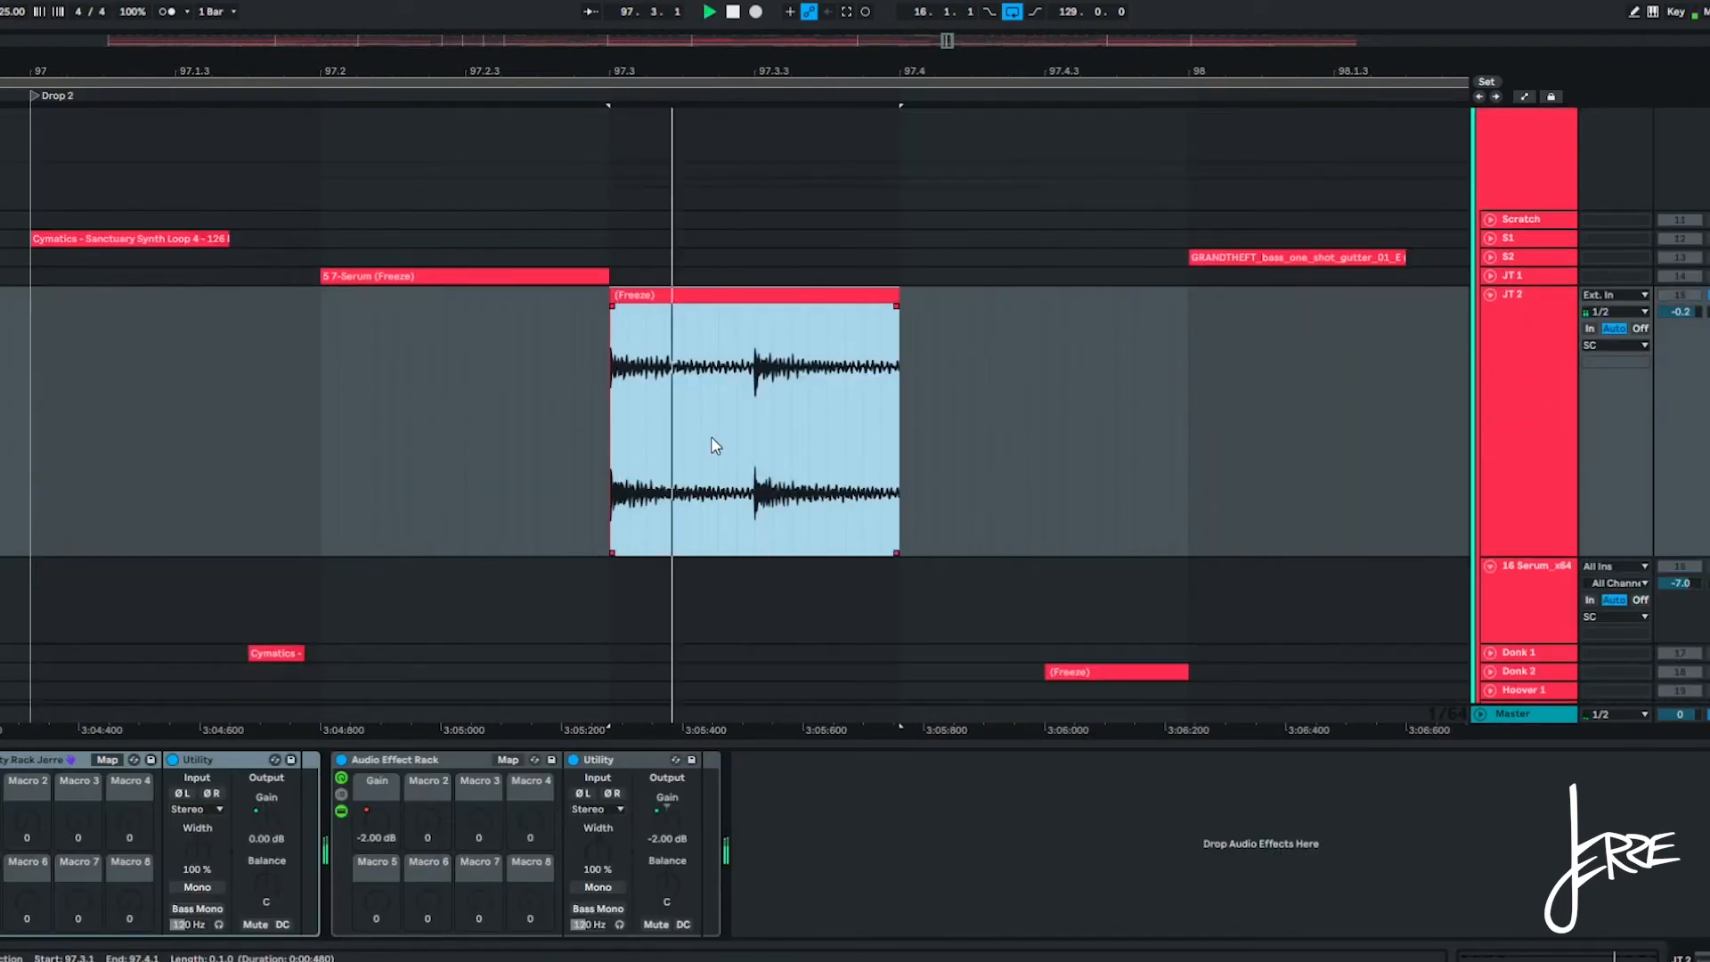
pyautogui.scroll(-15, 721, 442)
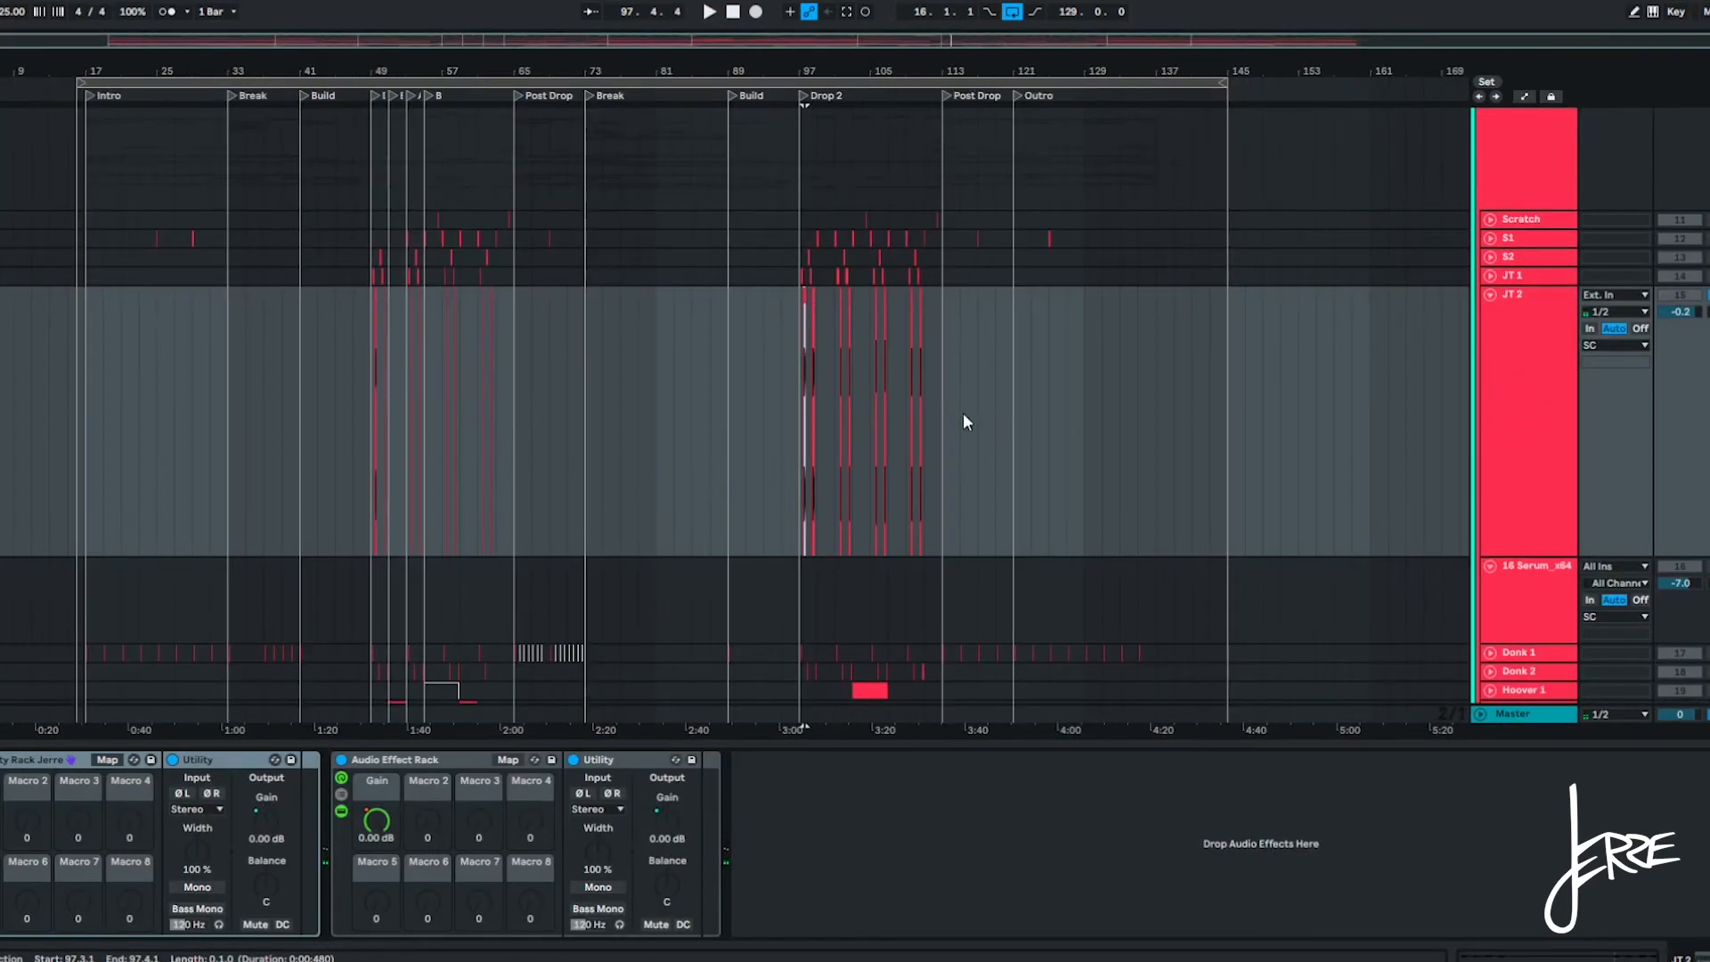
# Toggle solo on the JT 2 track and select the Hoover 2 clip in Drop 1's B / Response section.
pyautogui.scroll(5, 908, 405)
pyautogui.scroll(-5, 696, 401)
pyautogui.press('s')
pyautogui.scroll(5, 434, 370)
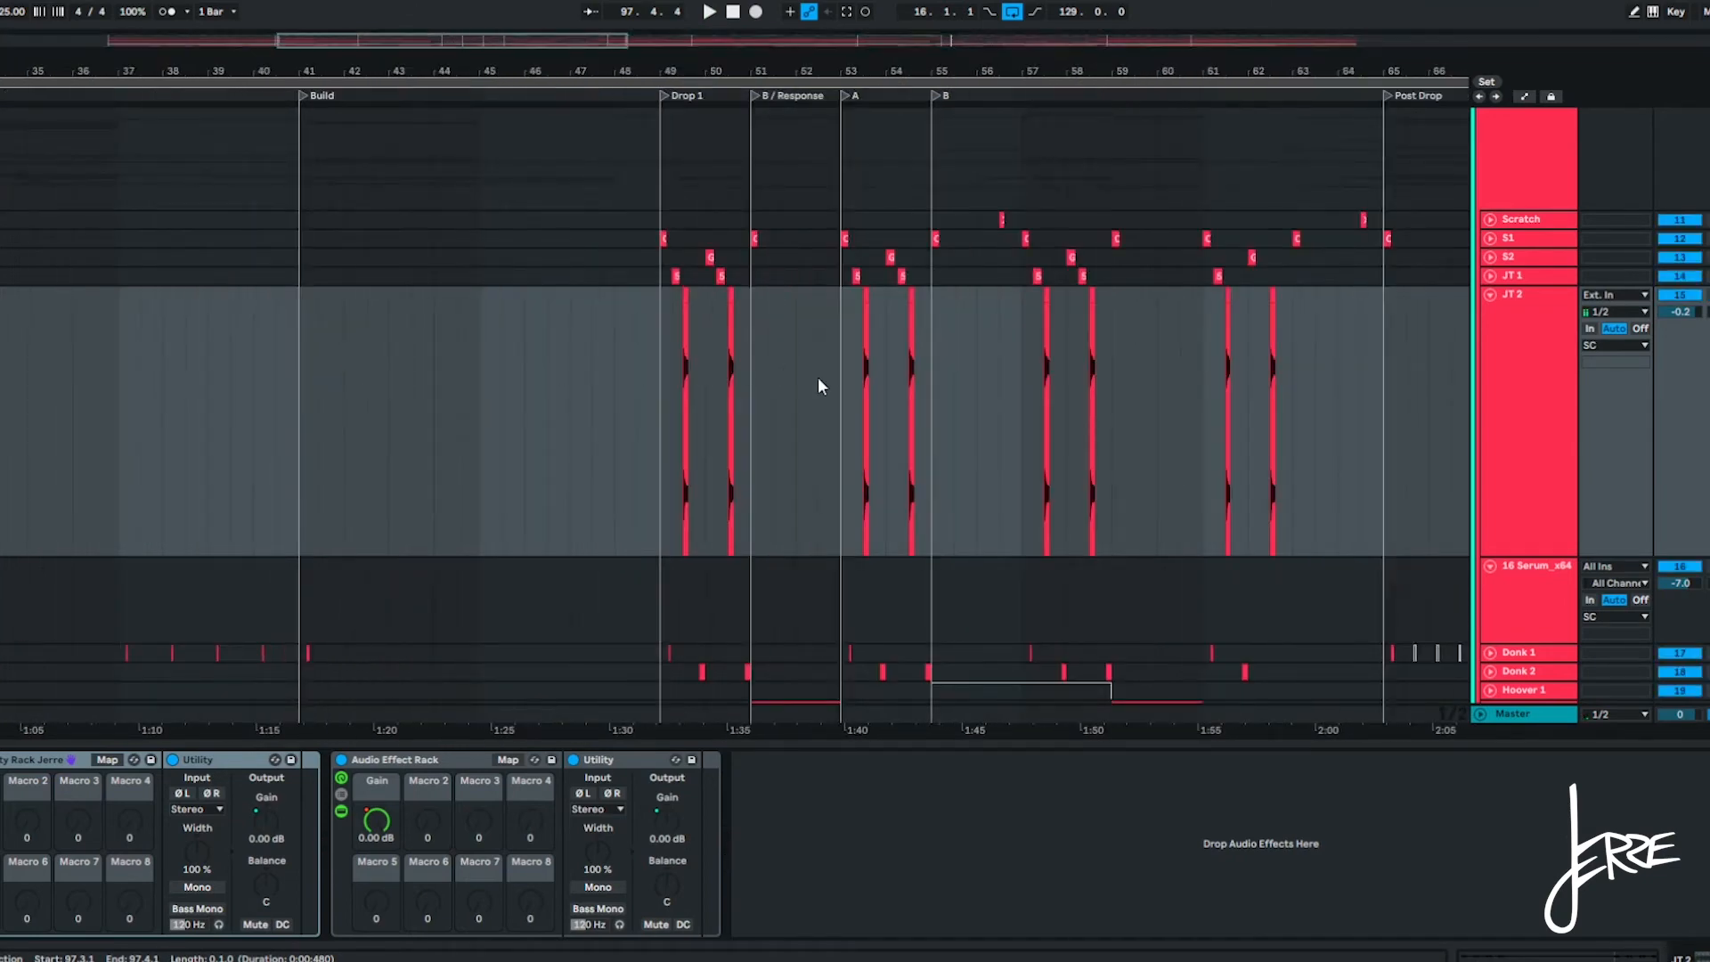
pyautogui.scroll(10, 712, 395)
pyautogui.click(688, 590)
pyautogui.scroll(-3, 681, 534)
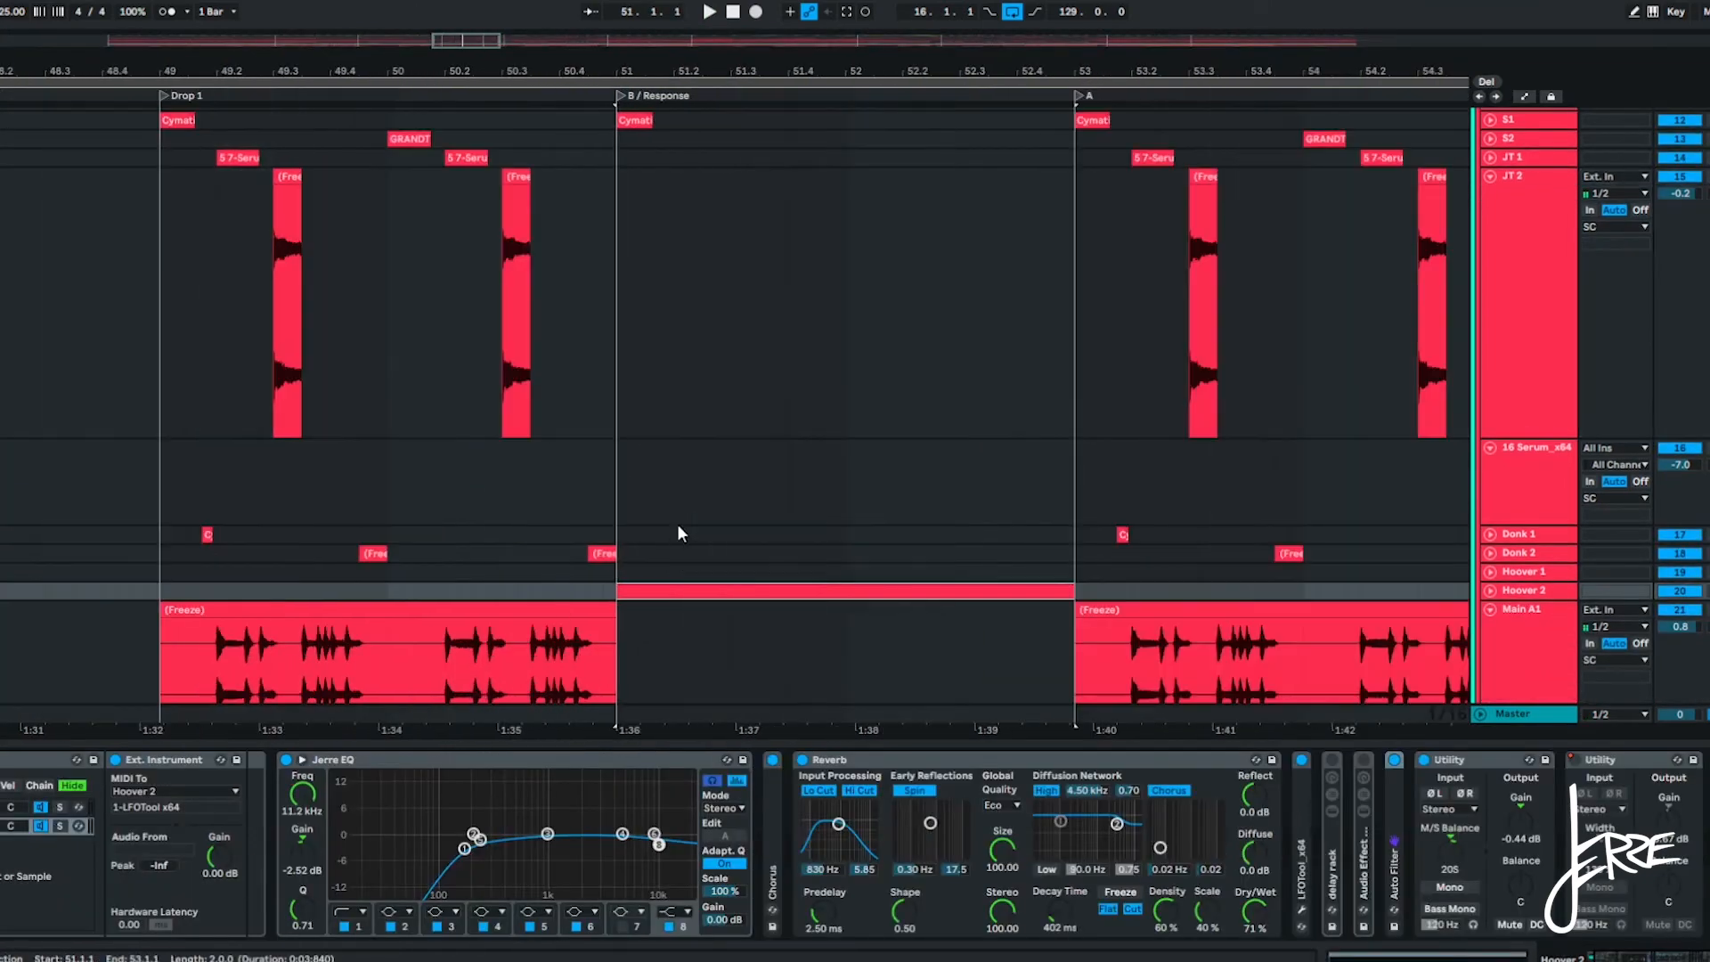
# Highlight bars 49 to 51 on the 16 Serum_x64 track, and reselect the Hoover 2 clip in the B / Response section.
pyautogui.scroll(-3, 679, 516)
pyautogui.moveTo(573, 450); pyautogui.dragTo(662, 463)
pyautogui.scroll(3, 620, 458)
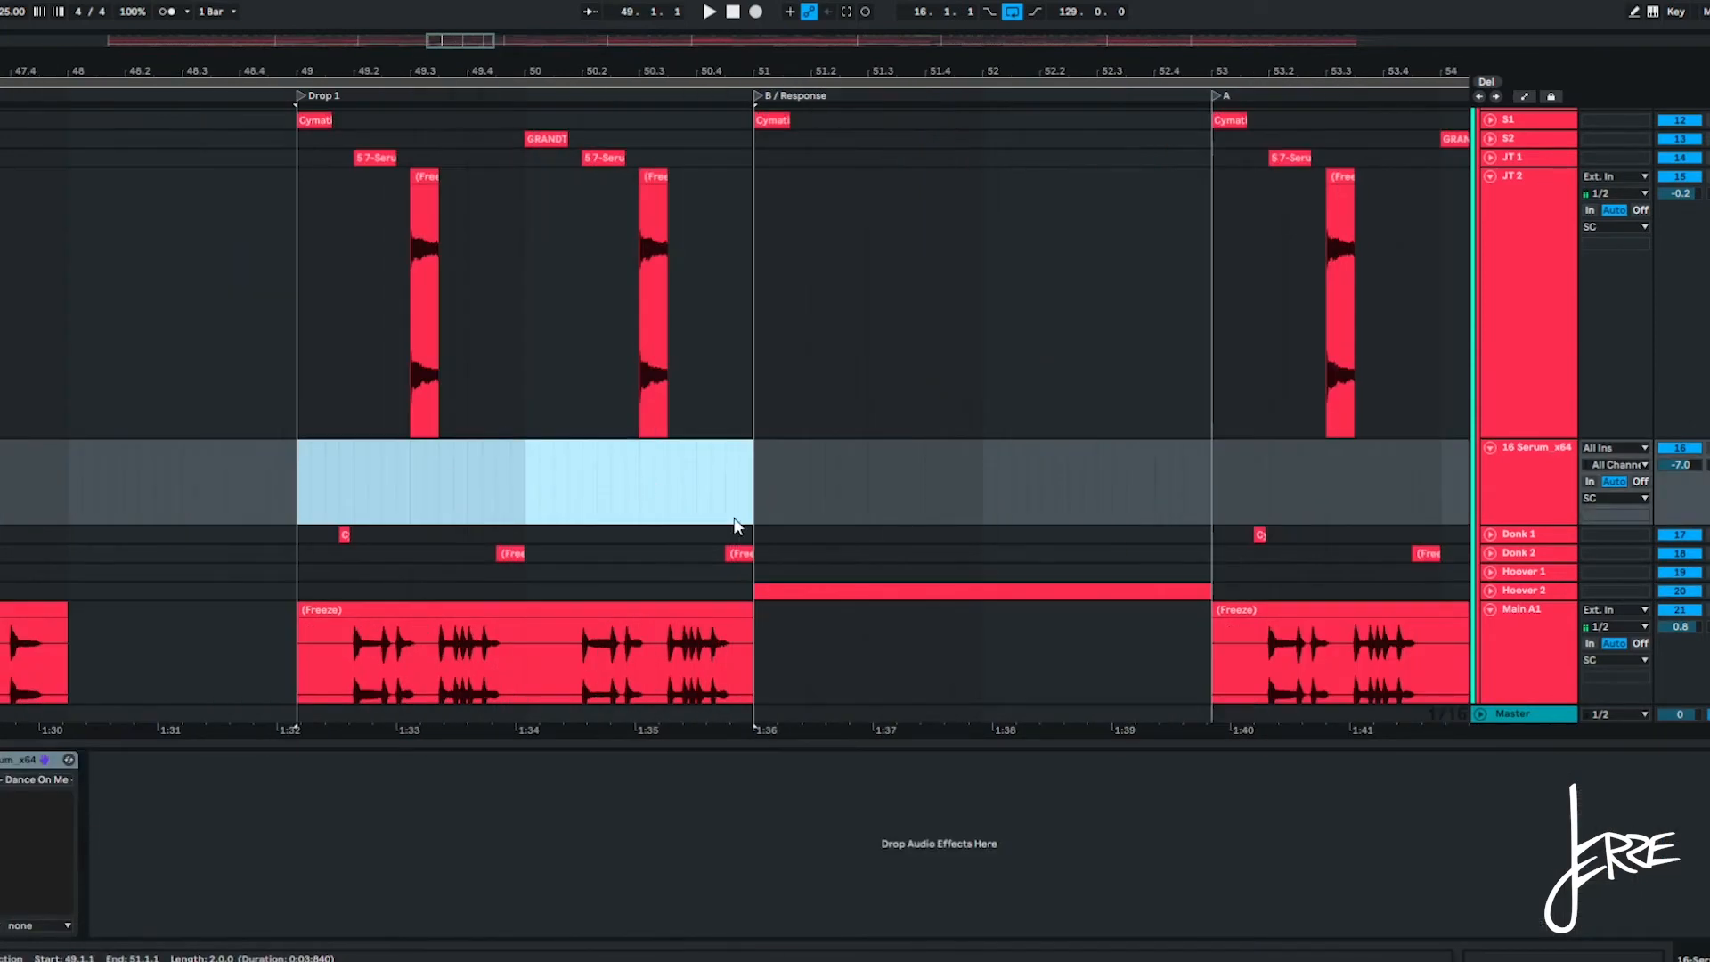
pyautogui.scroll(-3, 906, 558)
pyautogui.click(871, 496)
pyautogui.scroll(-5, 871, 496)
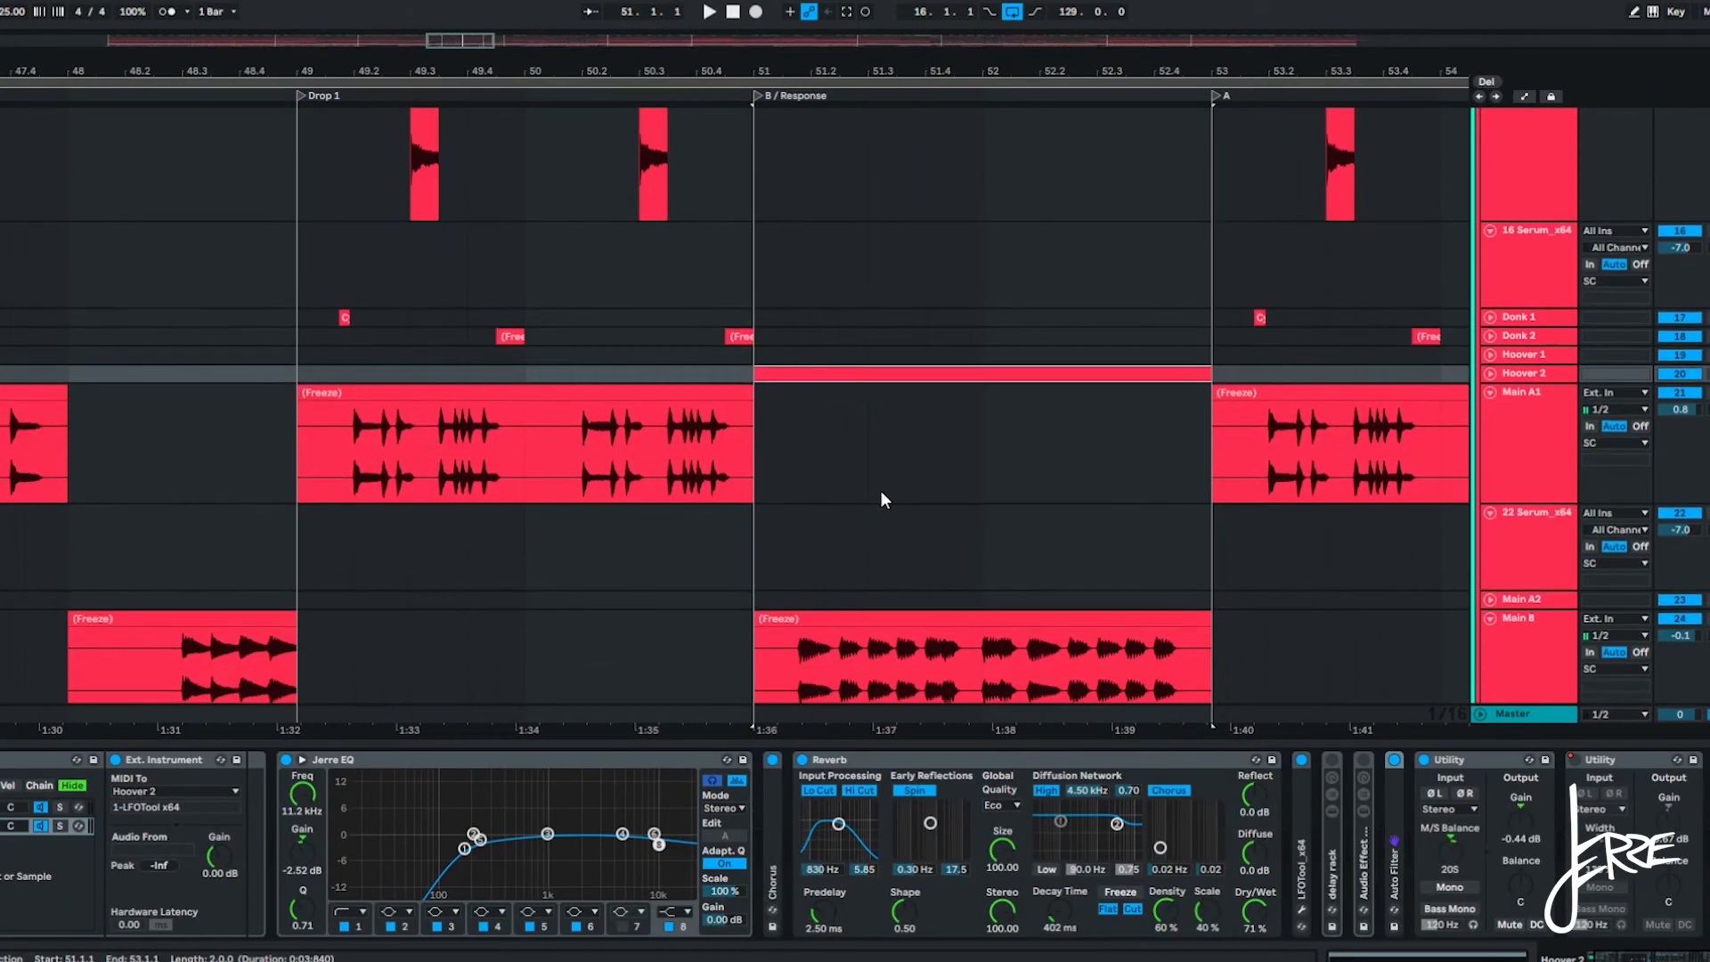
# Select the Main B clip in the B / Response section and review its device chain from Multiband Compression to Chain Shaper.
pyautogui.click(917, 485)
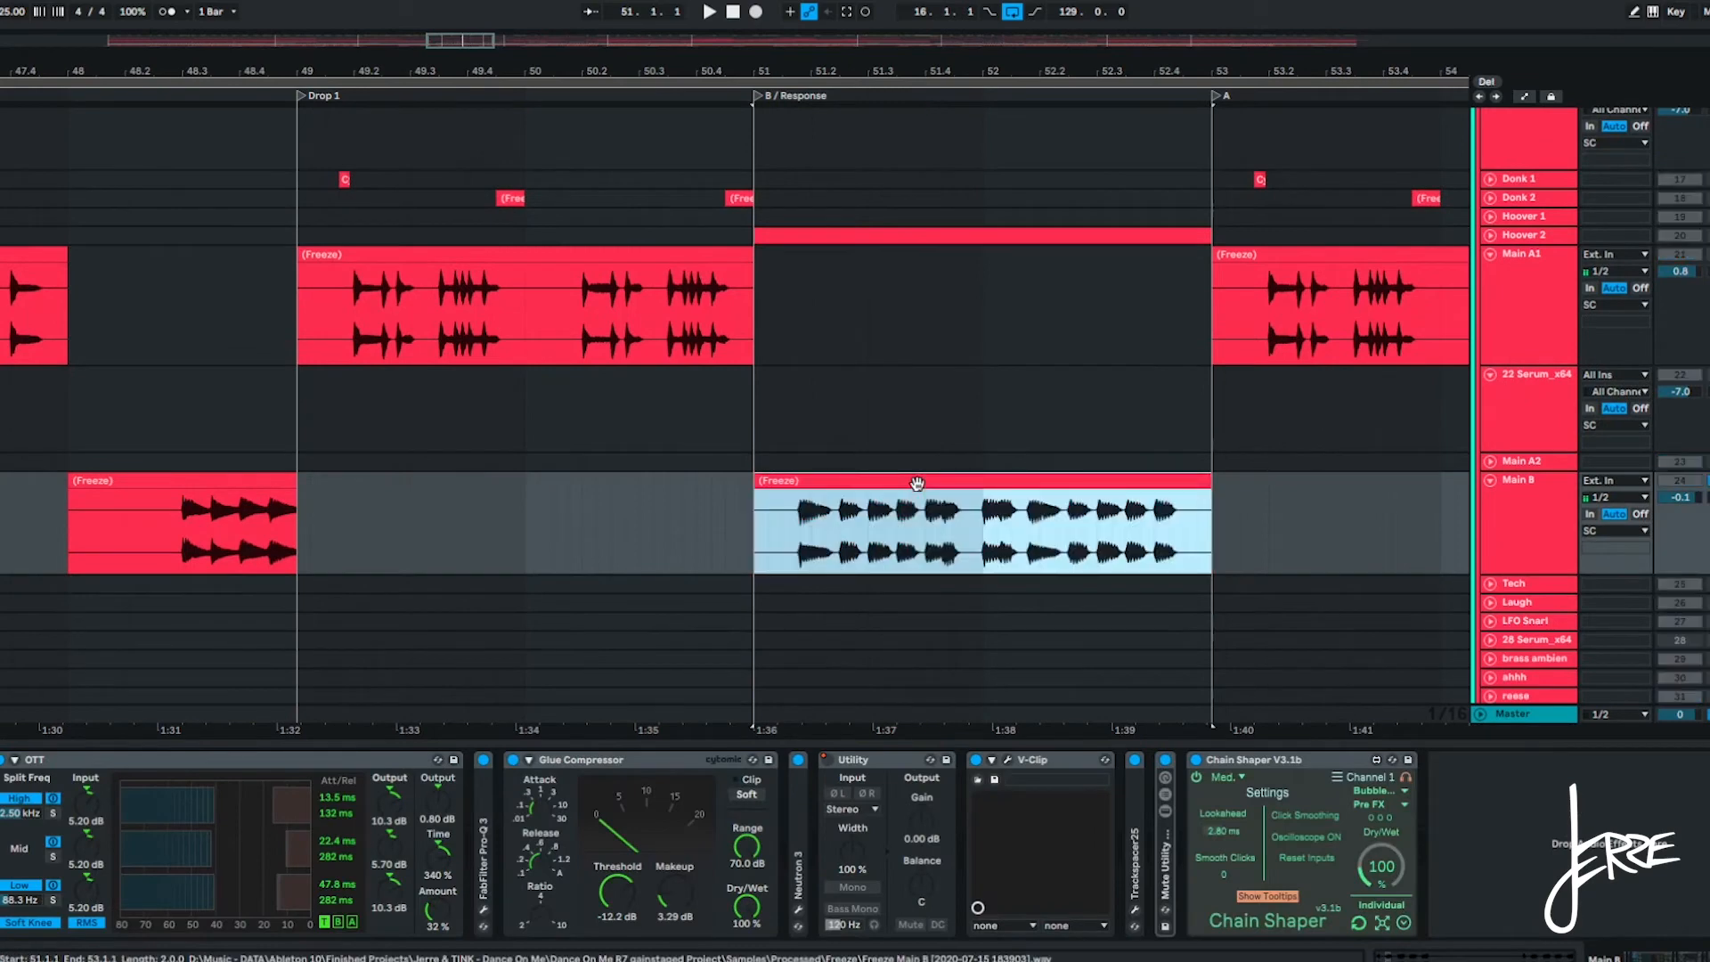
pyautogui.scroll(3, 917, 484)
pyautogui.scroll(-2, 737, 519)
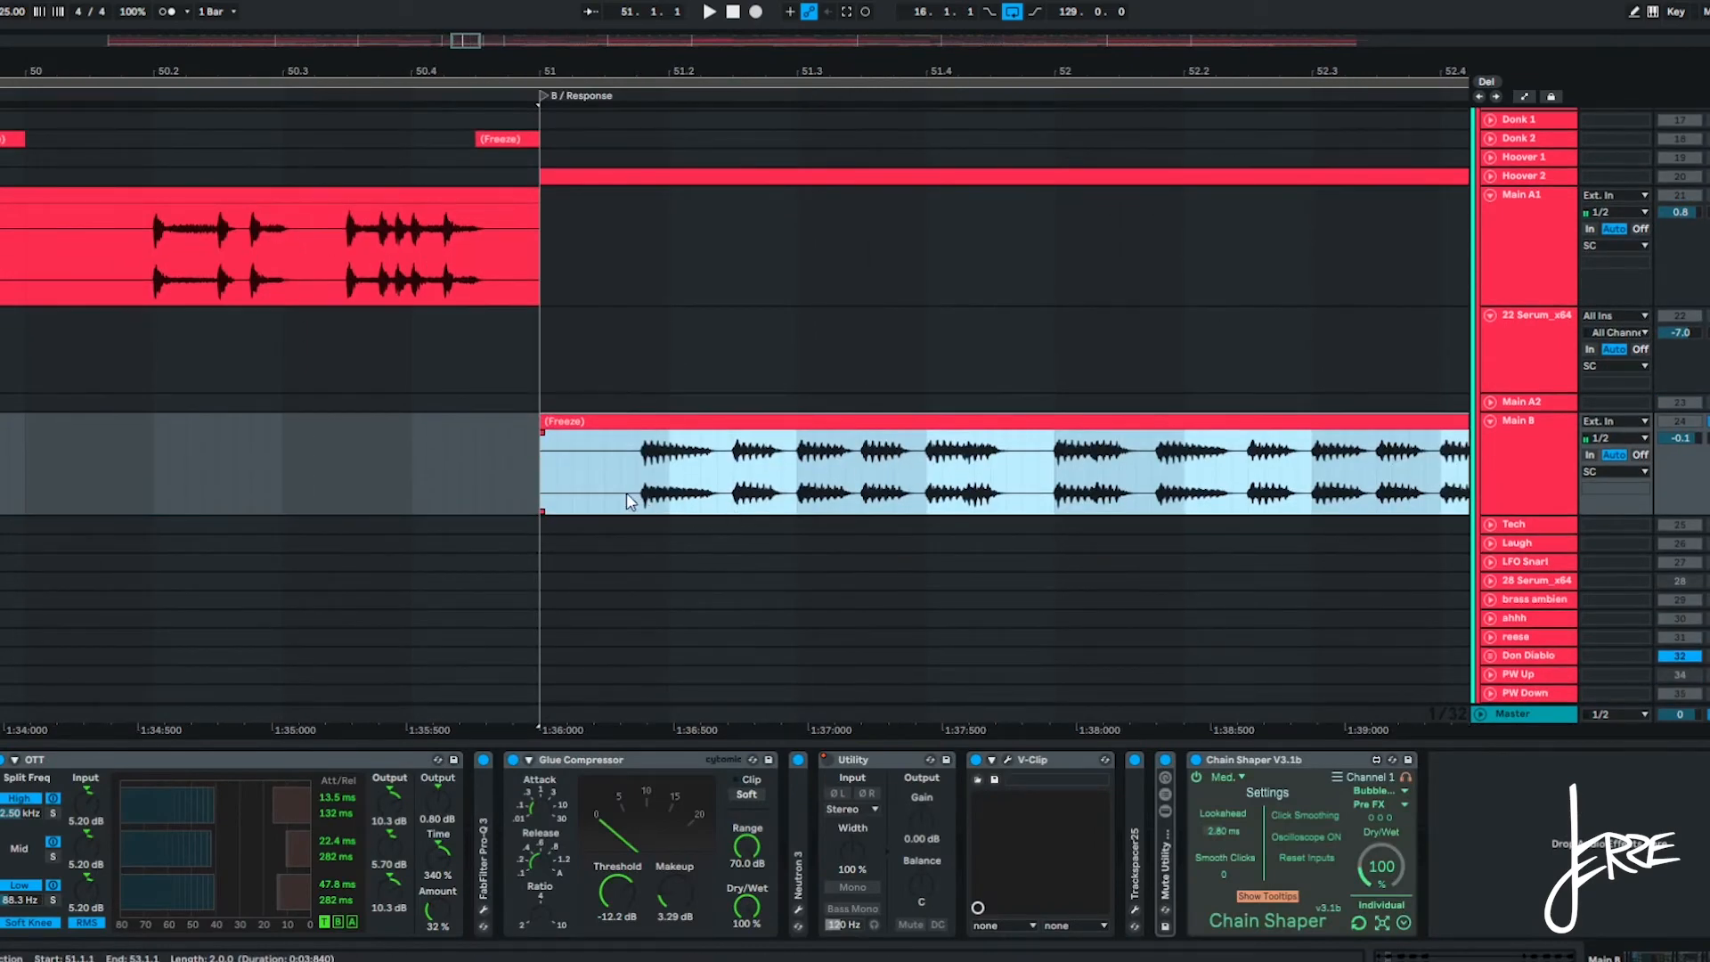
pyautogui.scroll(-3, 632, 498)
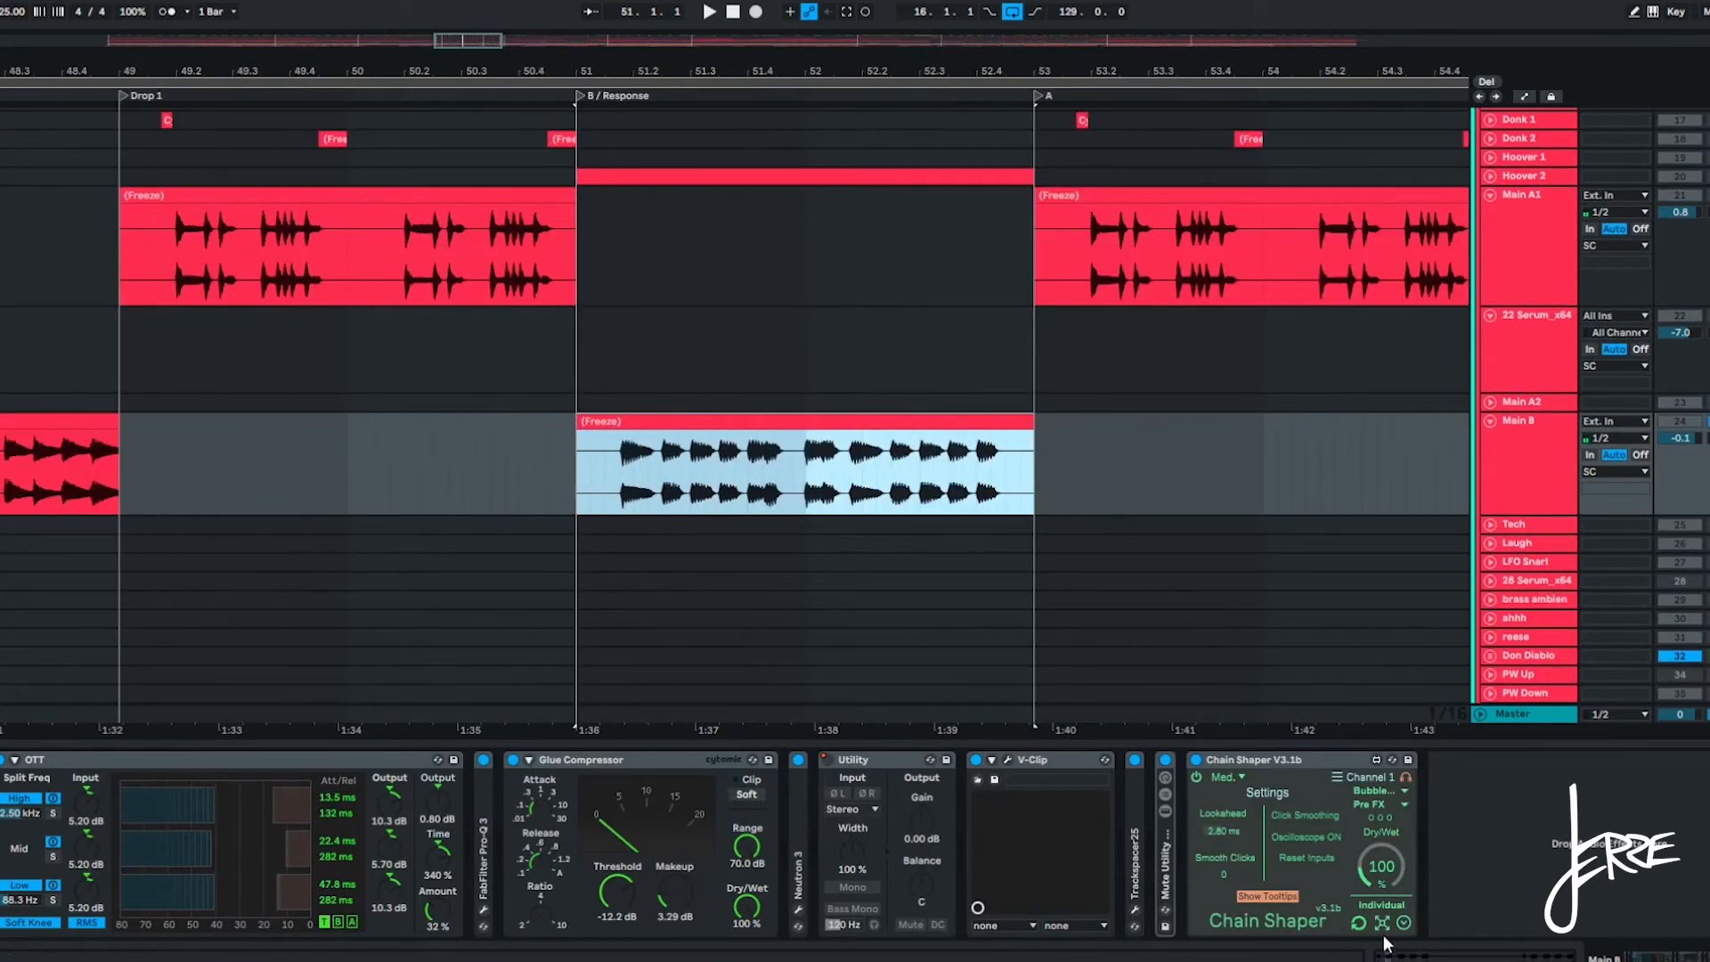
pyautogui.click(2, 759)
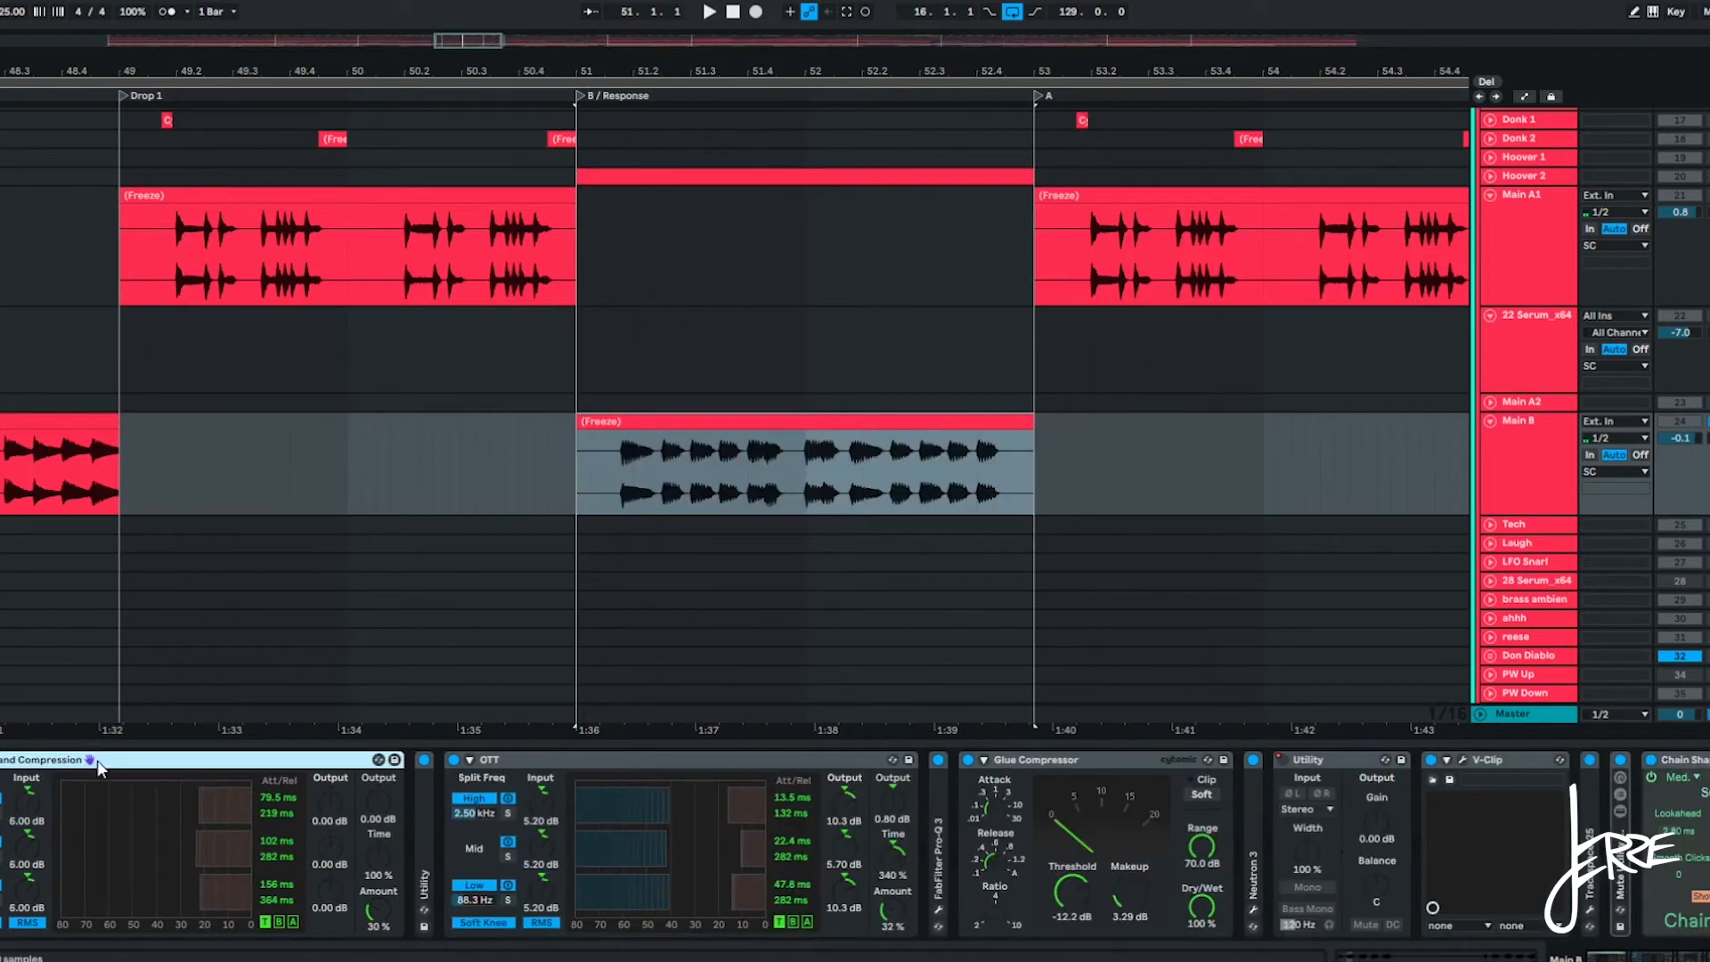
pyautogui.scroll(-5, 98, 761)
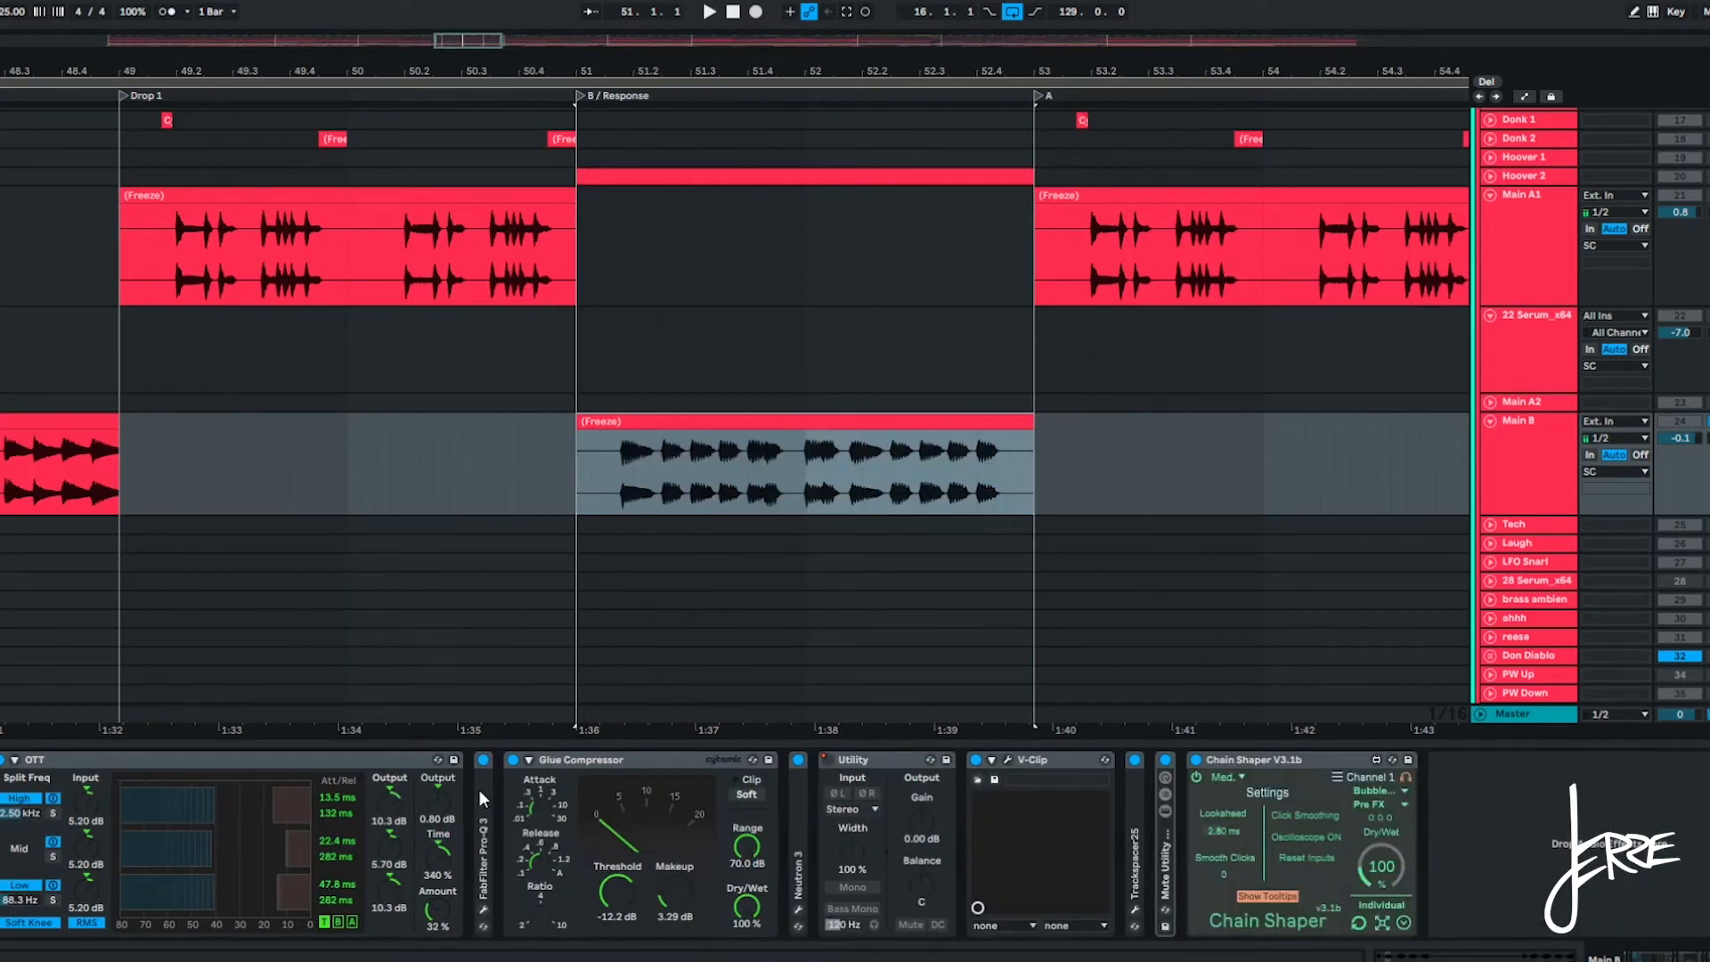
# Select the Main A1 clip at Drop 1 and look through its device chain.
pyautogui.scroll(1, 294, 336)
pyautogui.click(244, 234)
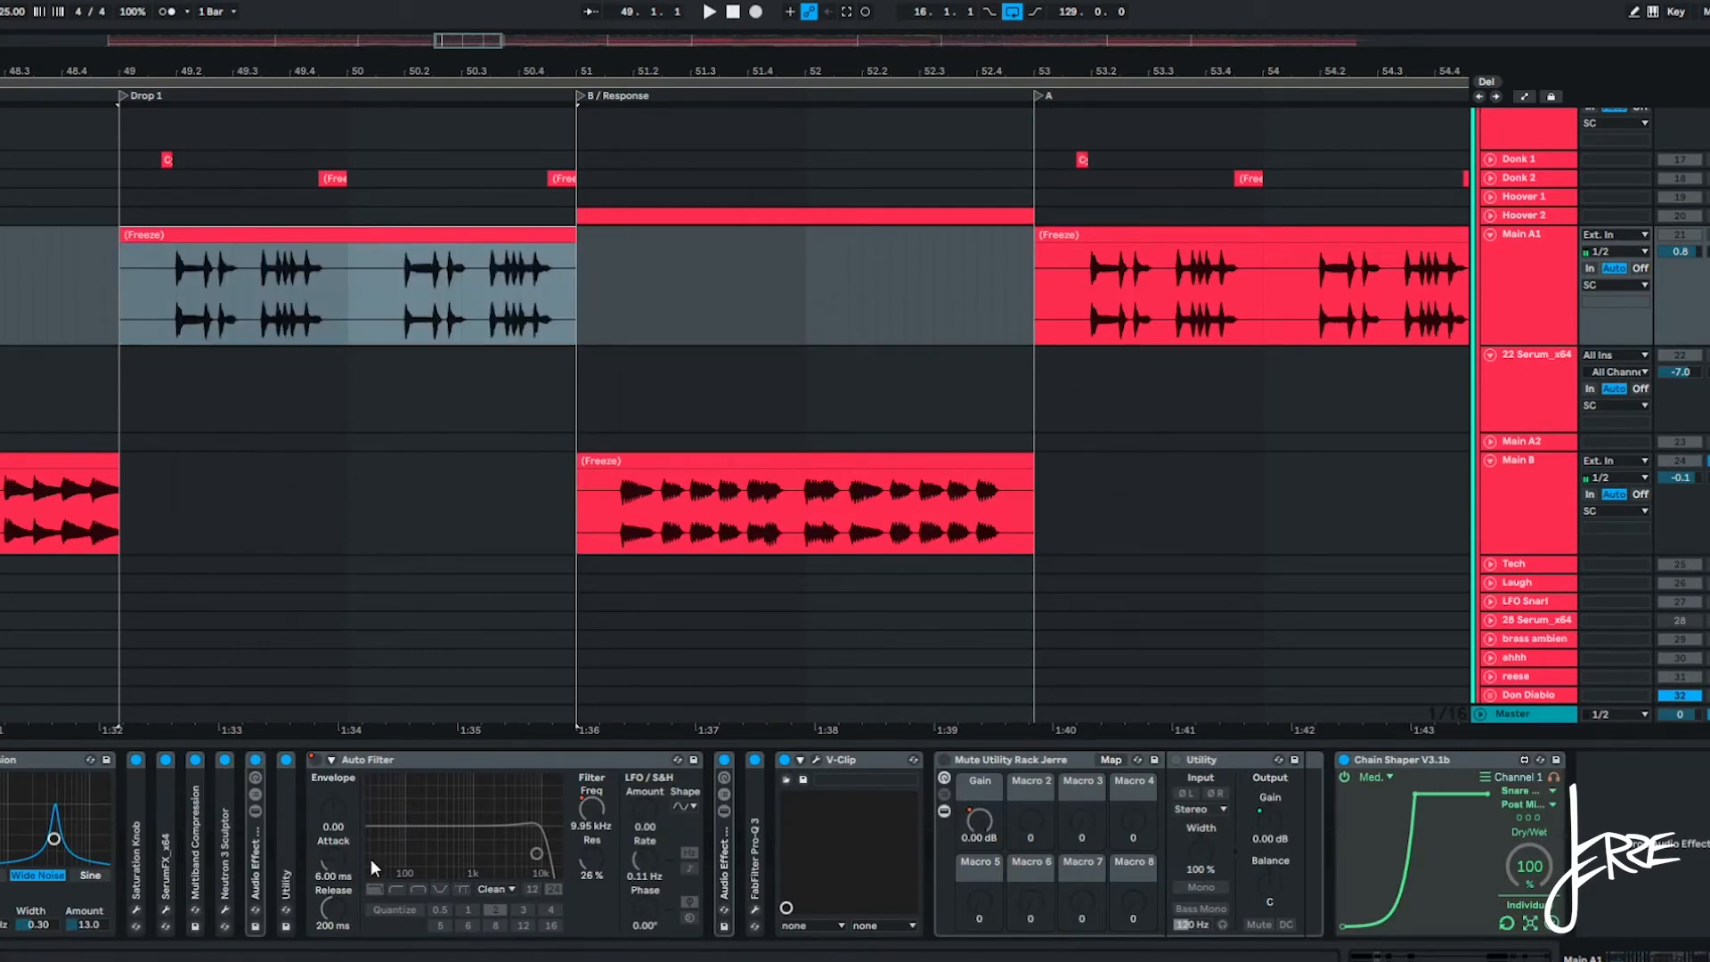
pyautogui.scroll(2, 371, 859)
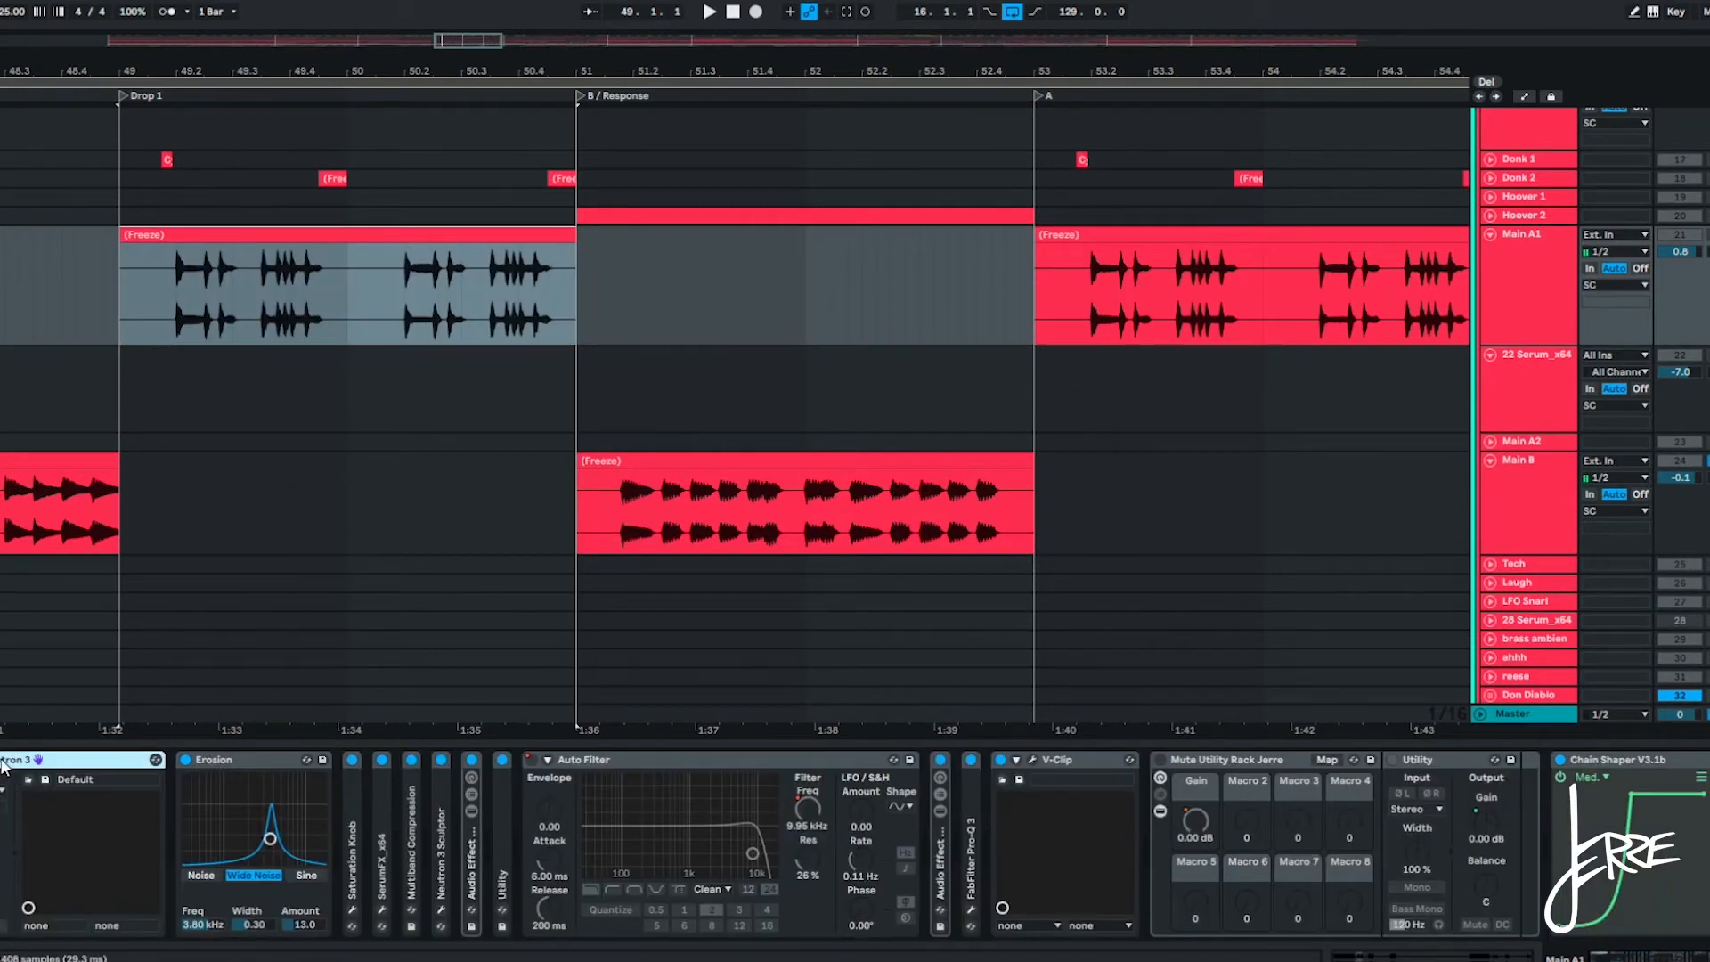
pyautogui.scroll(-2, 4, 766)
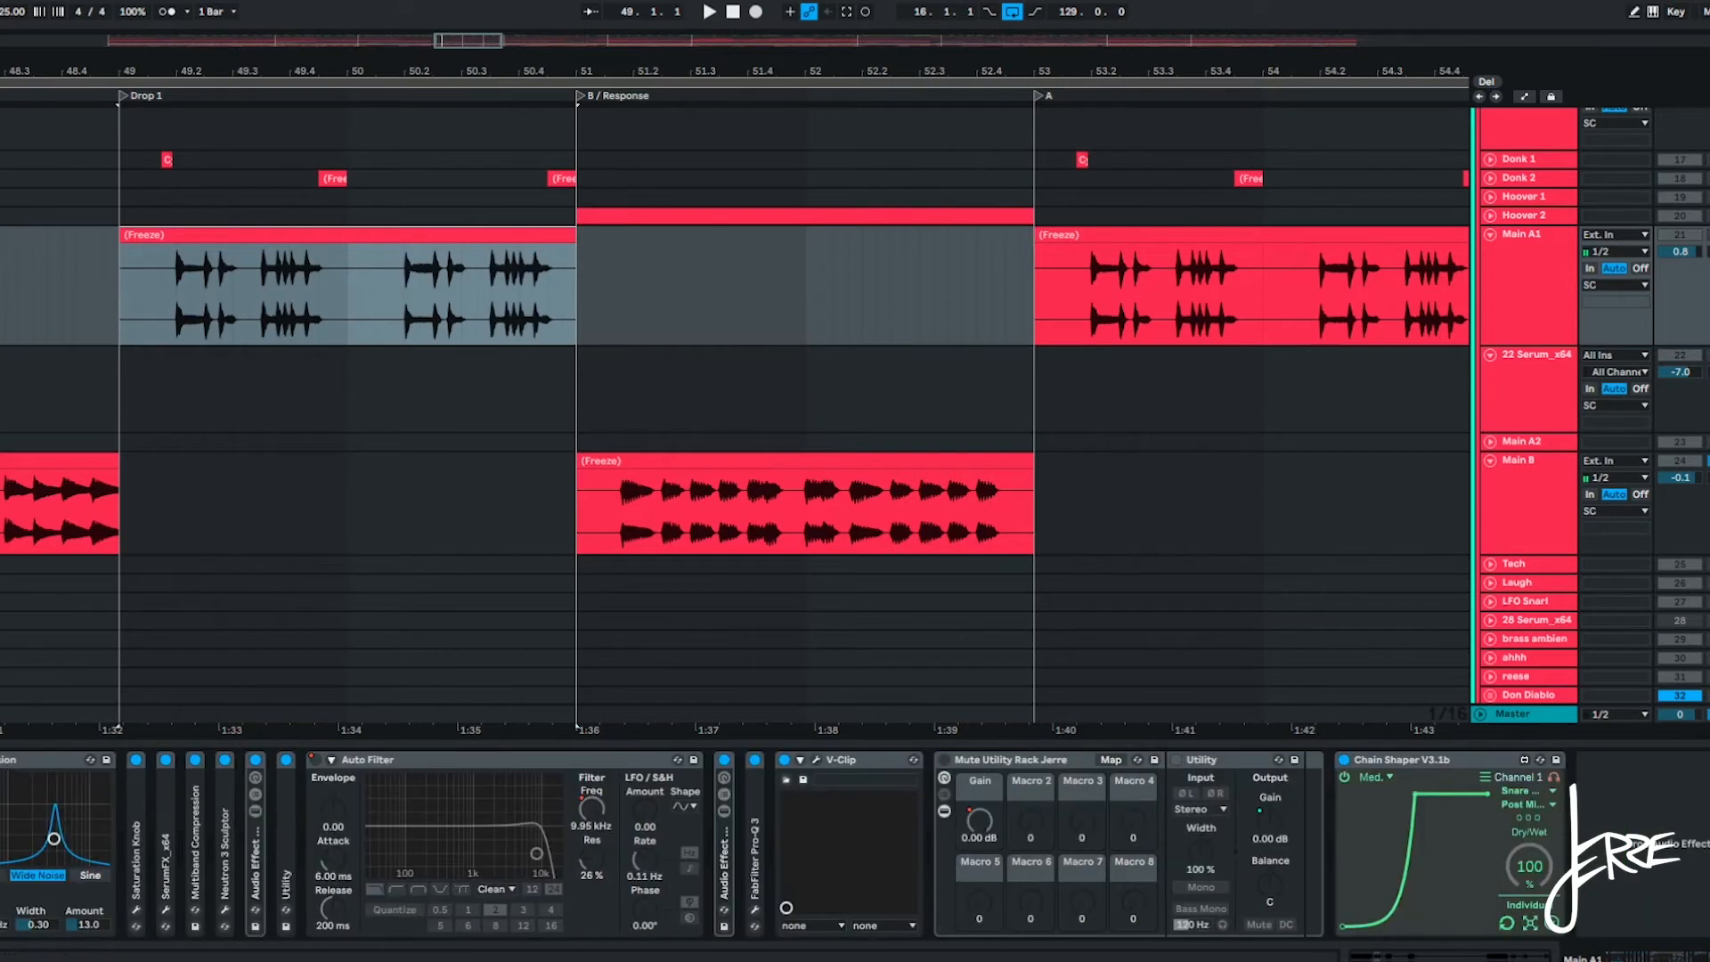
# Unfold Main A1's Multiband Compression to check its settings, fold it again, and unfold the SerumFX_x64 device.
pyautogui.doubleClick(195, 869)
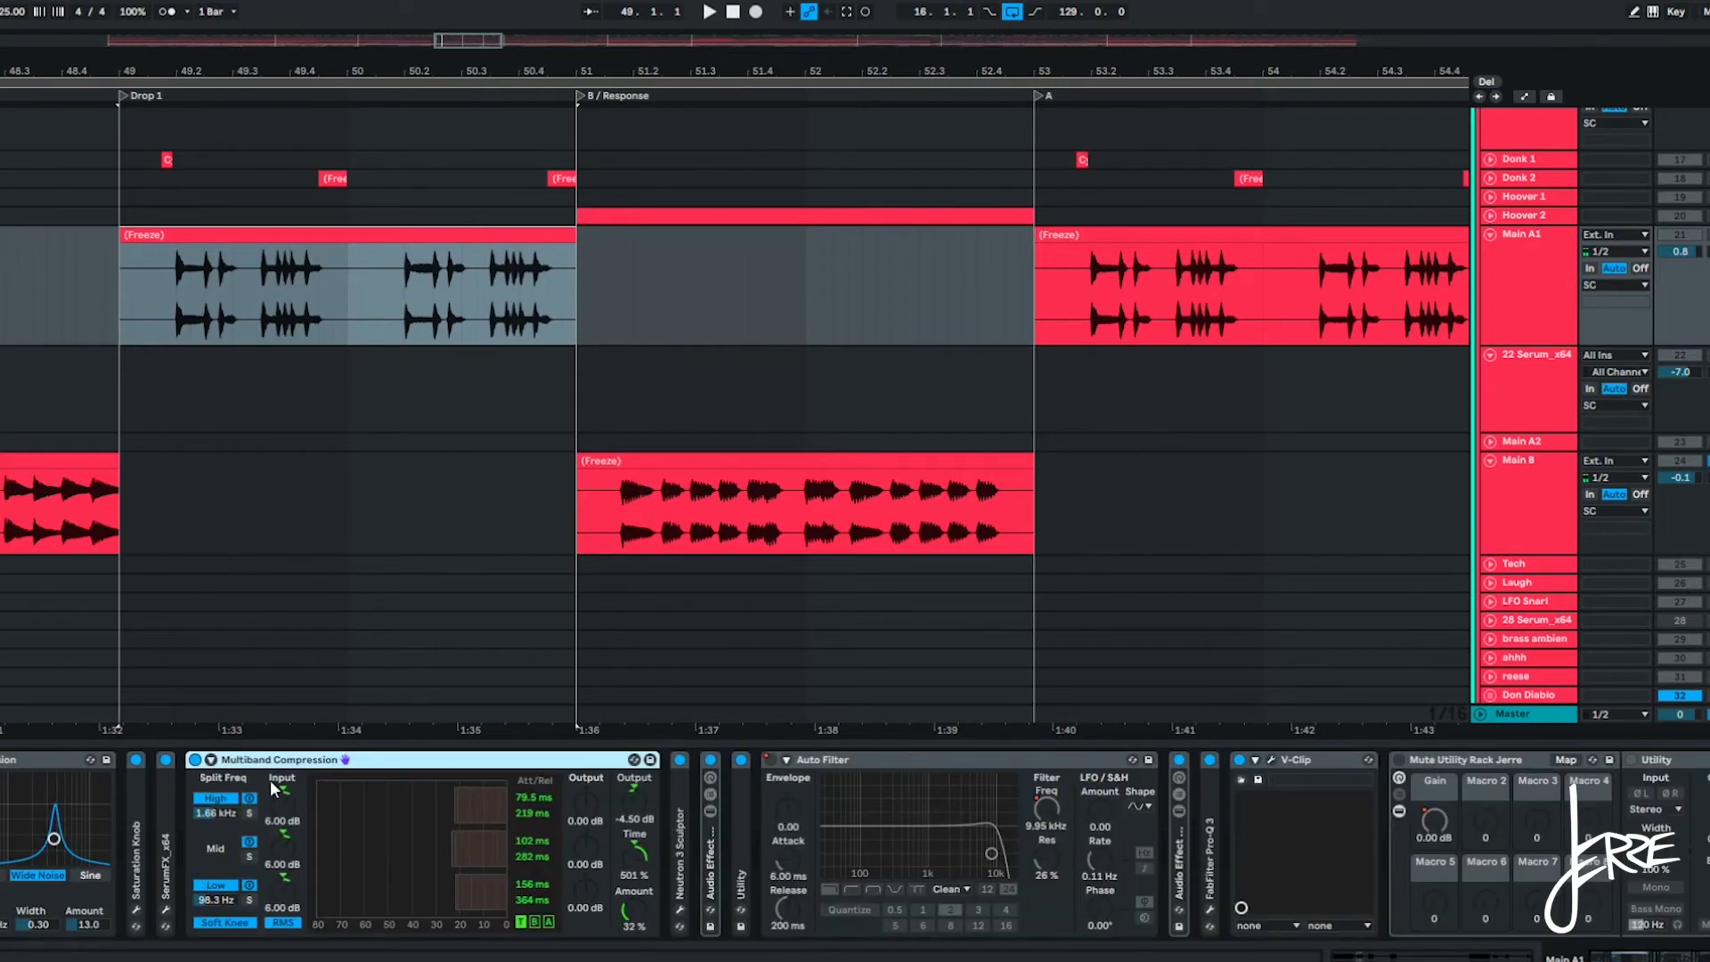
pyautogui.doubleClick(270, 765)
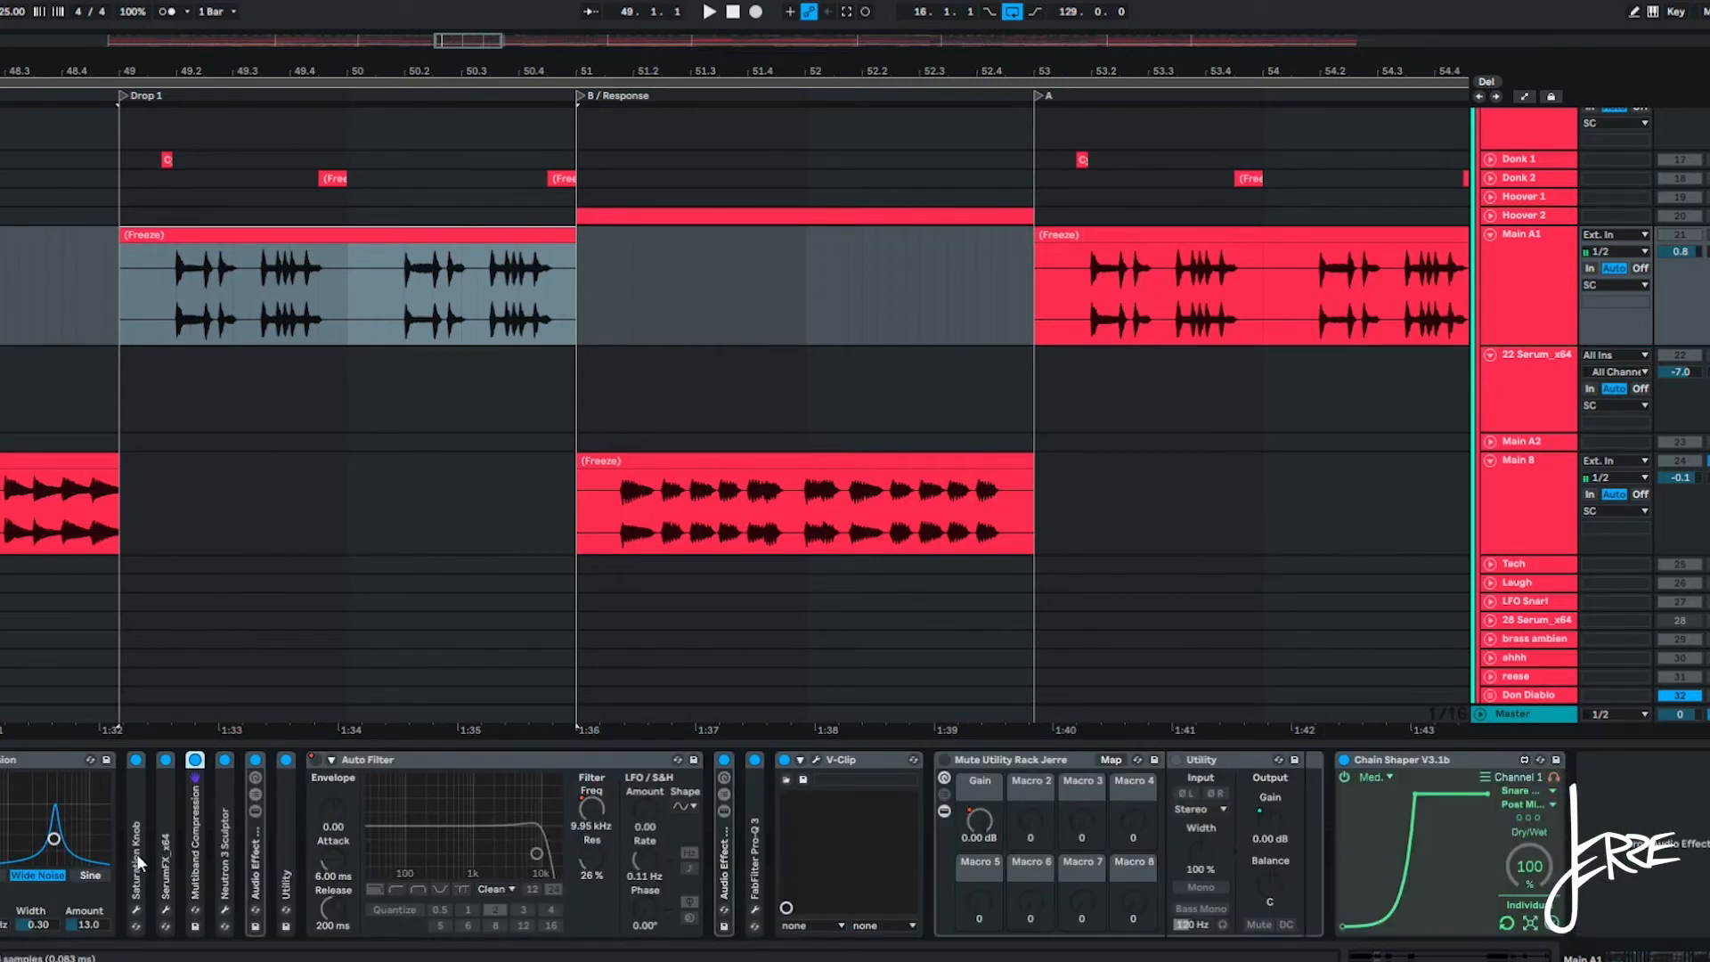
pyautogui.doubleClick(168, 862)
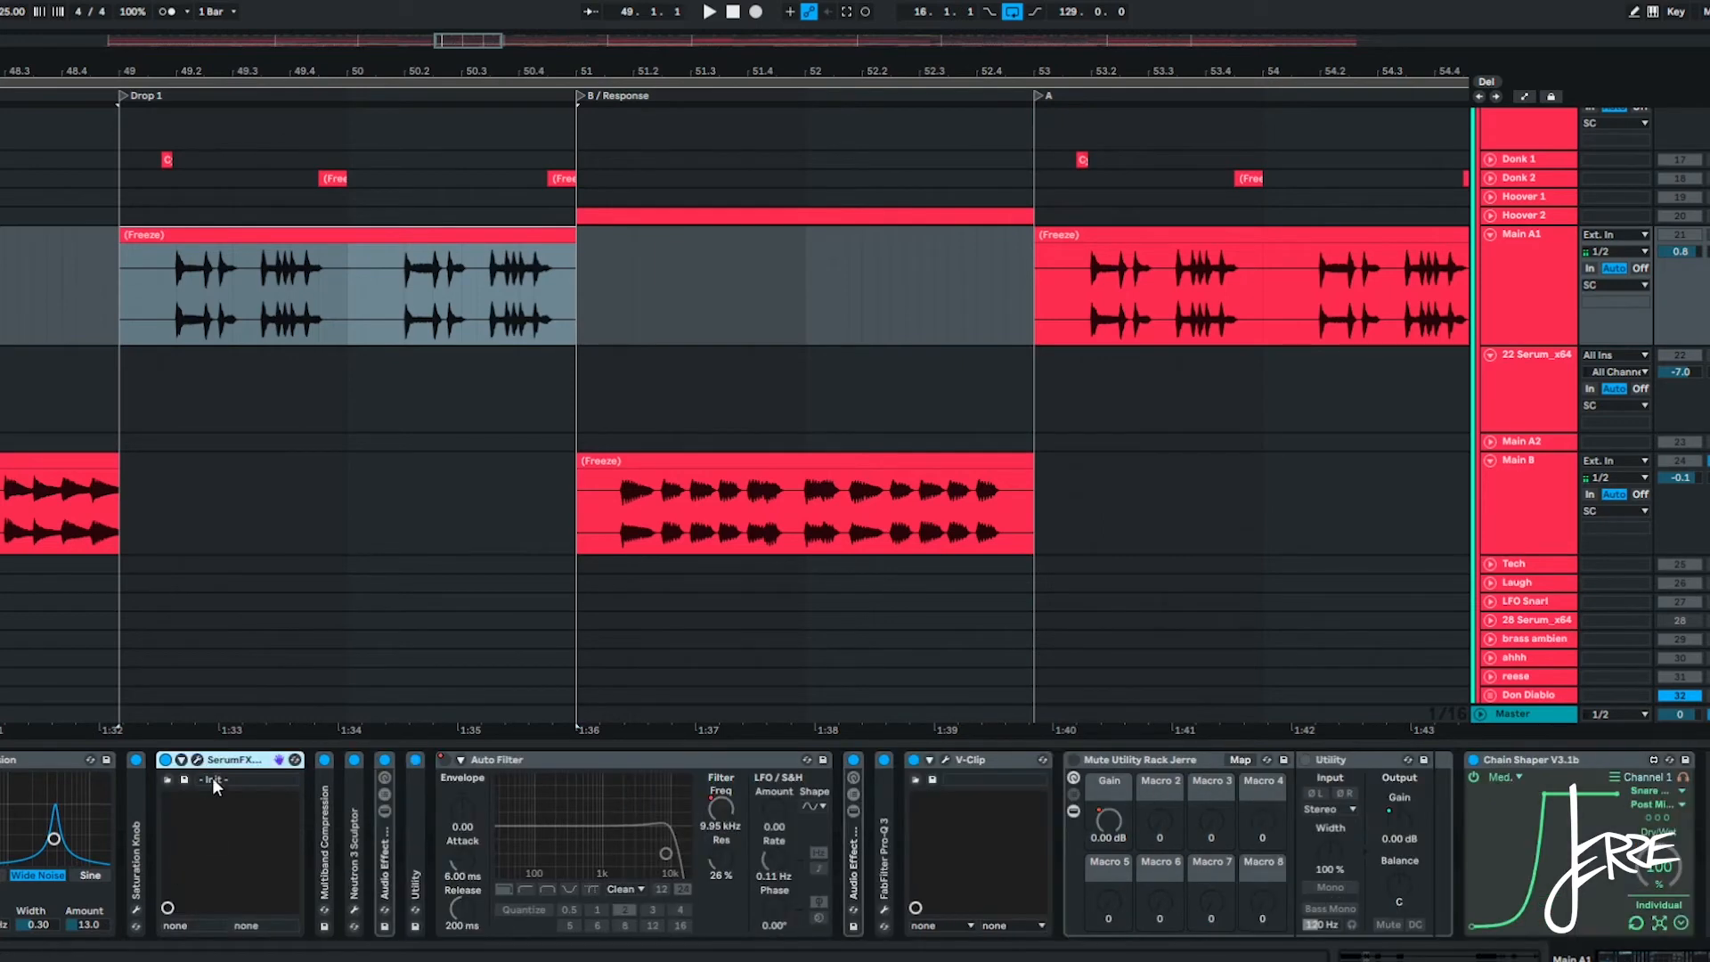
# Open Main A1's SerumFX_x64 plug-in window to check its distortion and flanger effects, and close it.
pyautogui.click(198, 761)
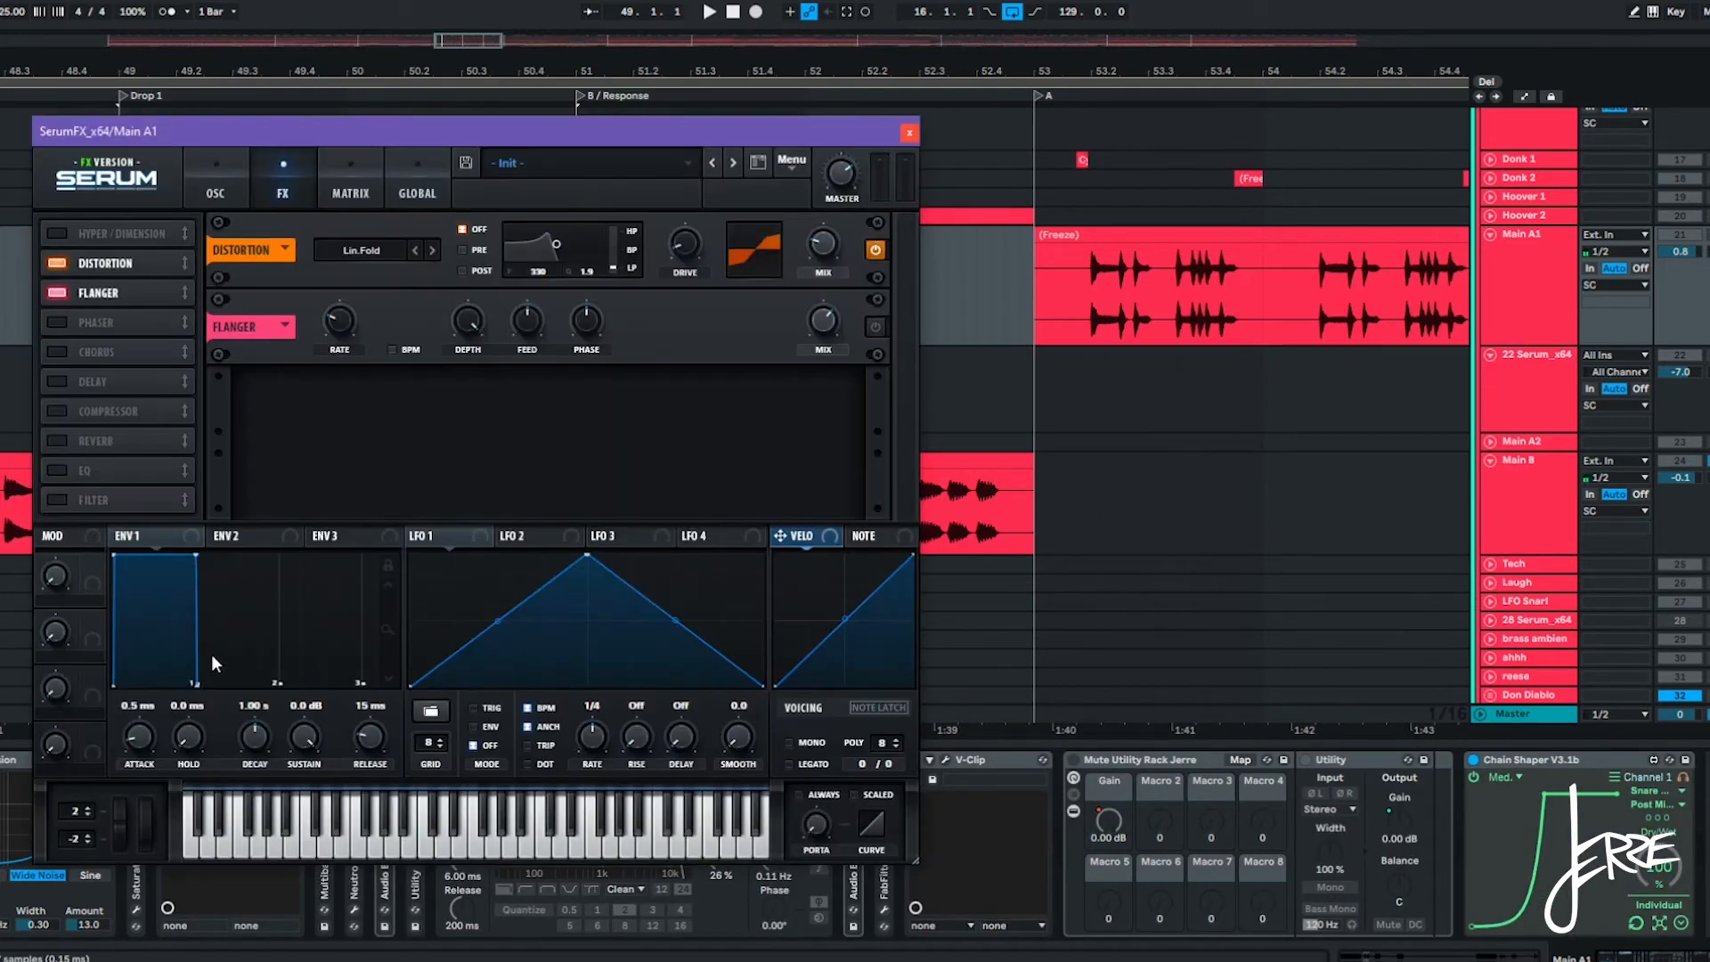
pyautogui.click(908, 132)
pyautogui.scroll(2, 491, 627)
# Check the FabFilter Pro-Q 3 window in Main A1's folded effect rack, and display the arrangement's automation lanes.
pyautogui.doubleClick(855, 867)
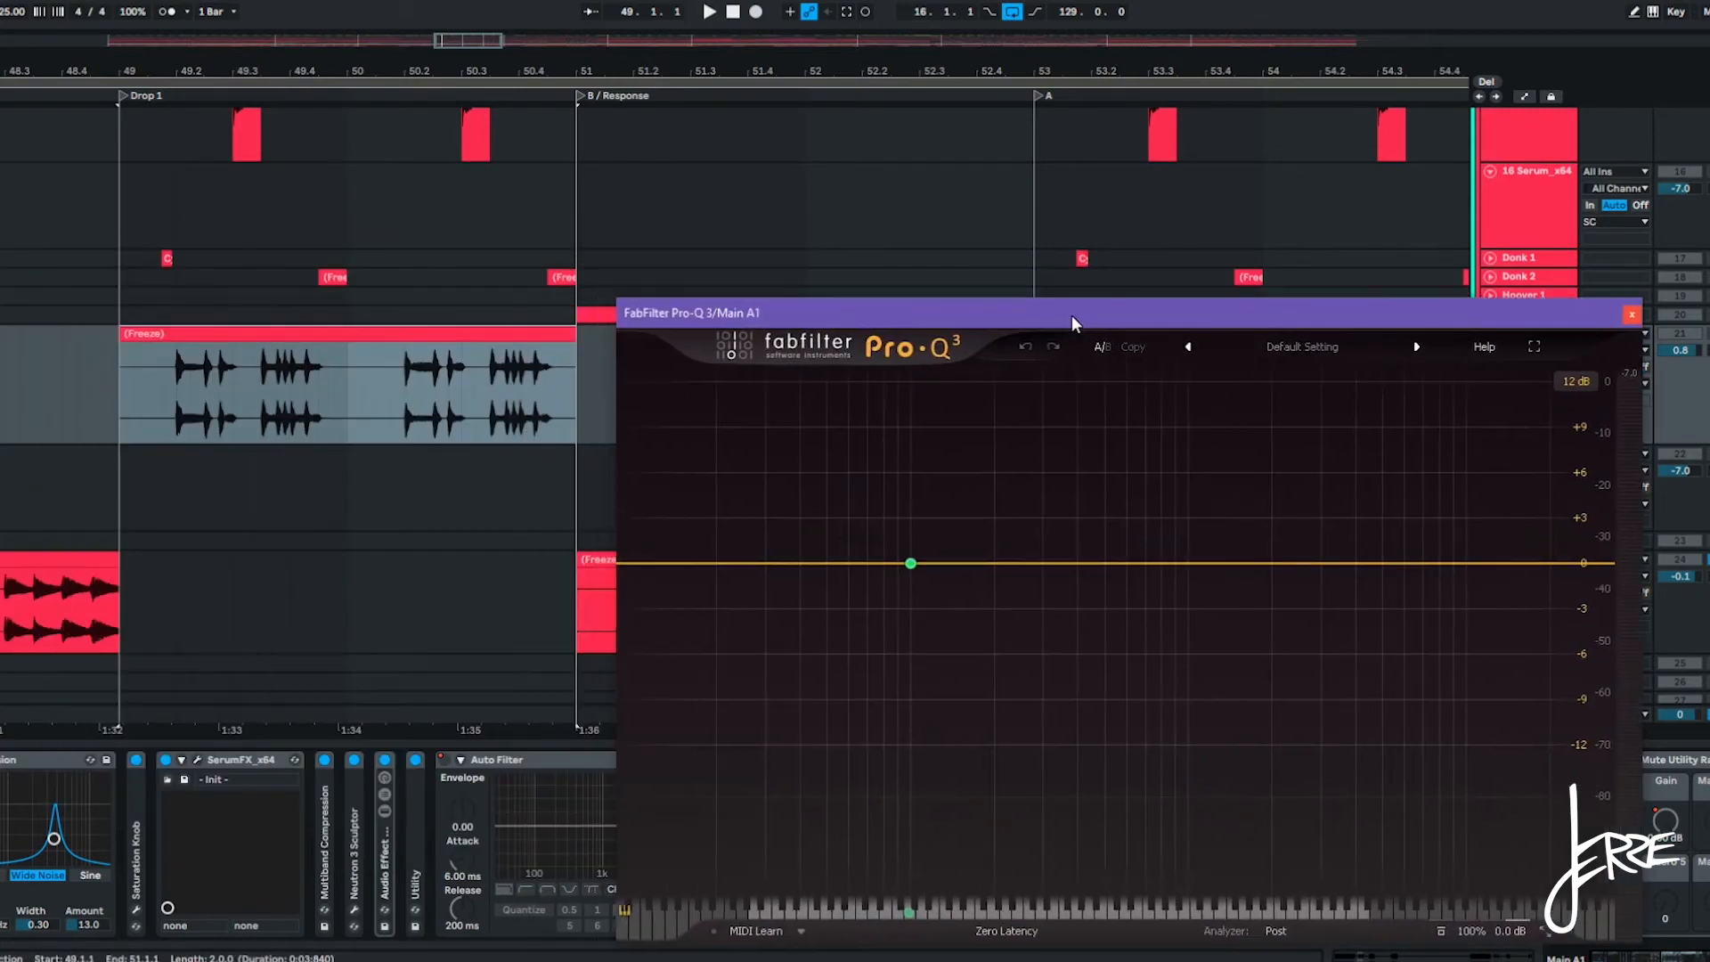
pyautogui.moveTo(1071, 315); pyautogui.dragTo(958, 783)
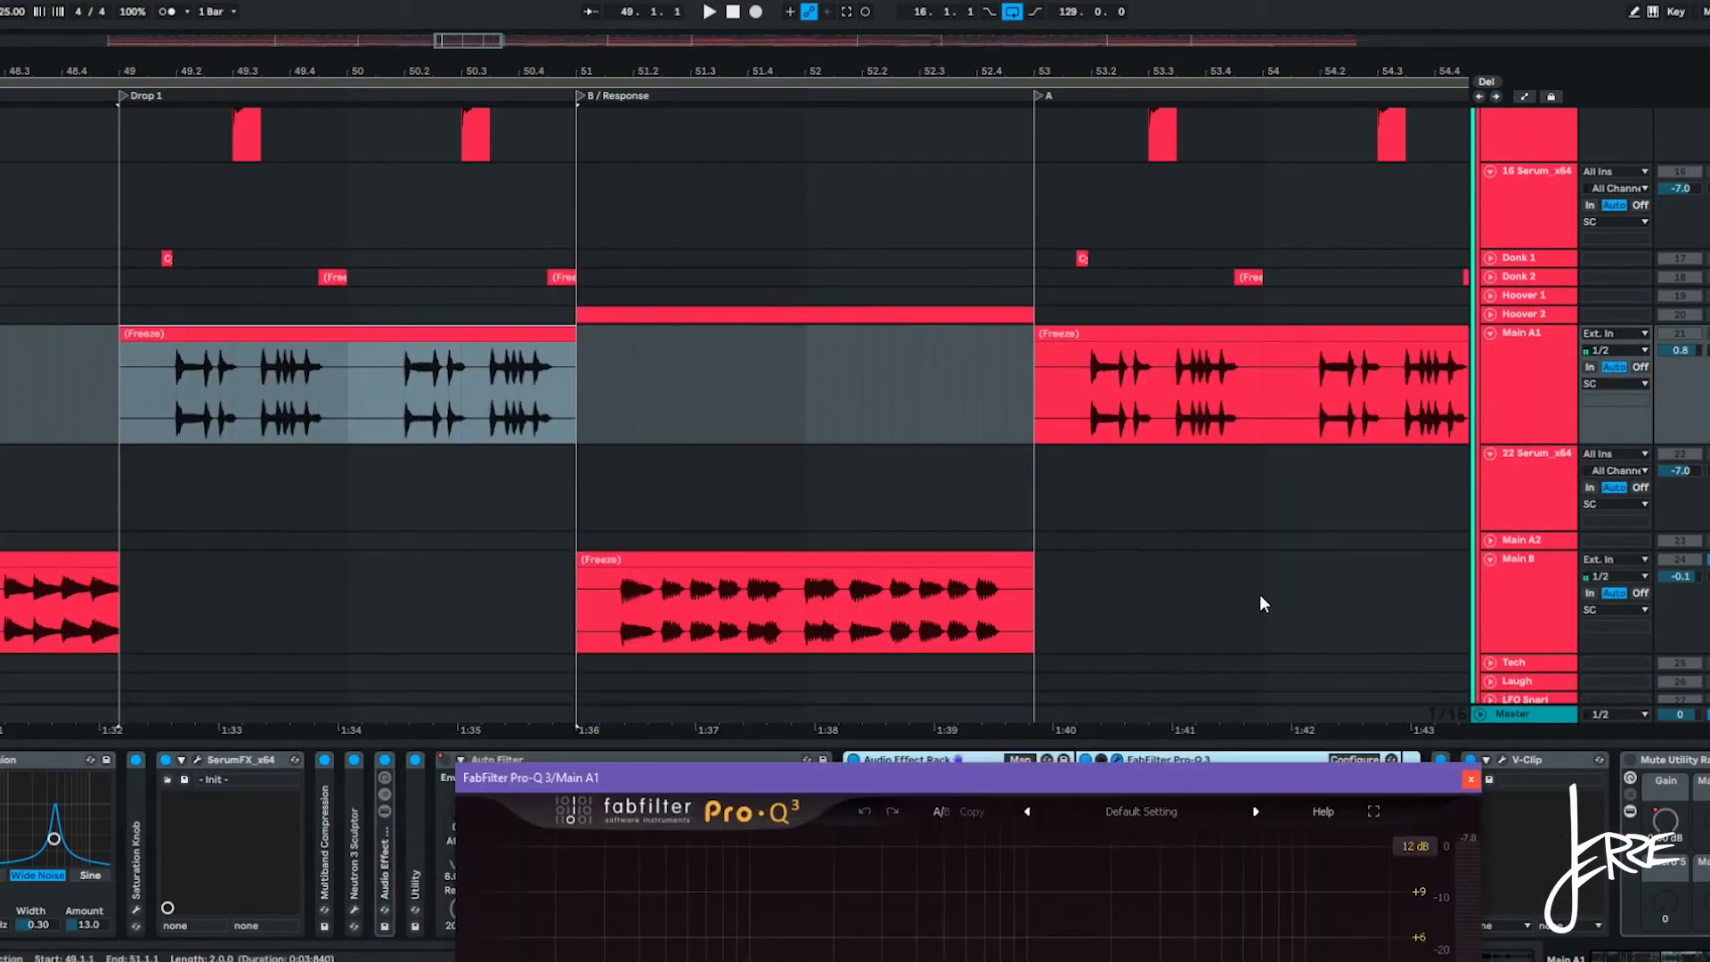
pyautogui.press('a')
pyautogui.scroll(-6, 892, 479)
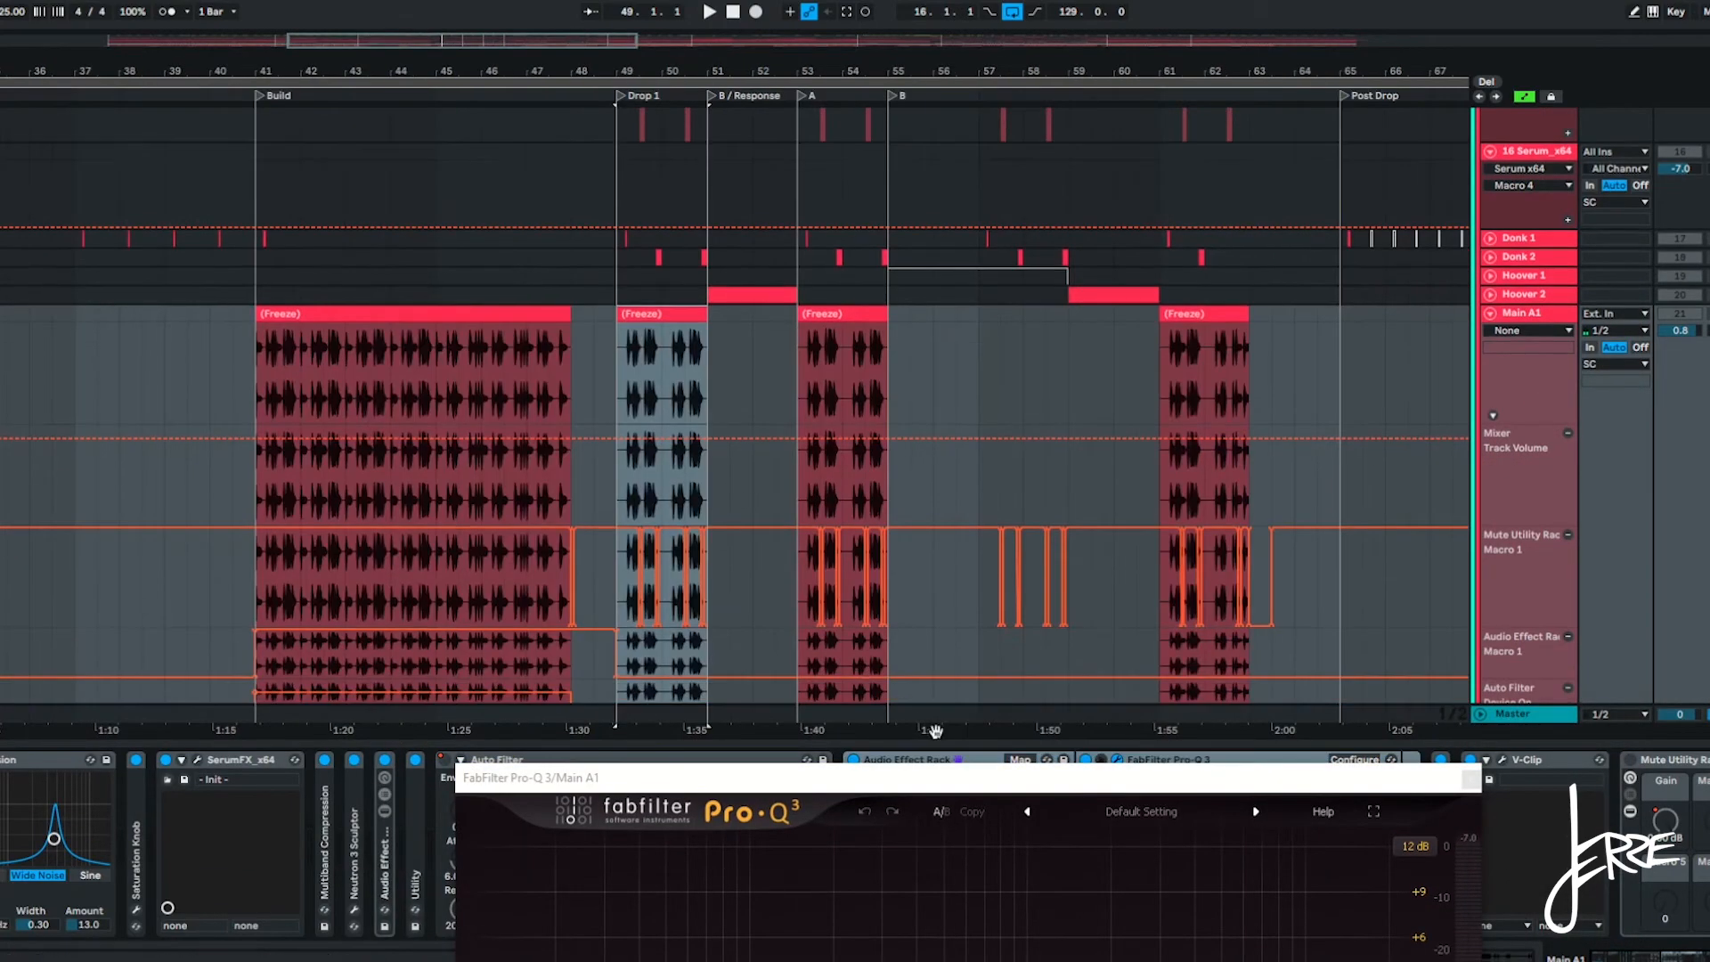
pyautogui.click(1471, 778)
# Show the Audio Effect Rack's Band 1 Gain automation on Main A1 and examine its curve across the Build.
pyautogui.click(890, 826)
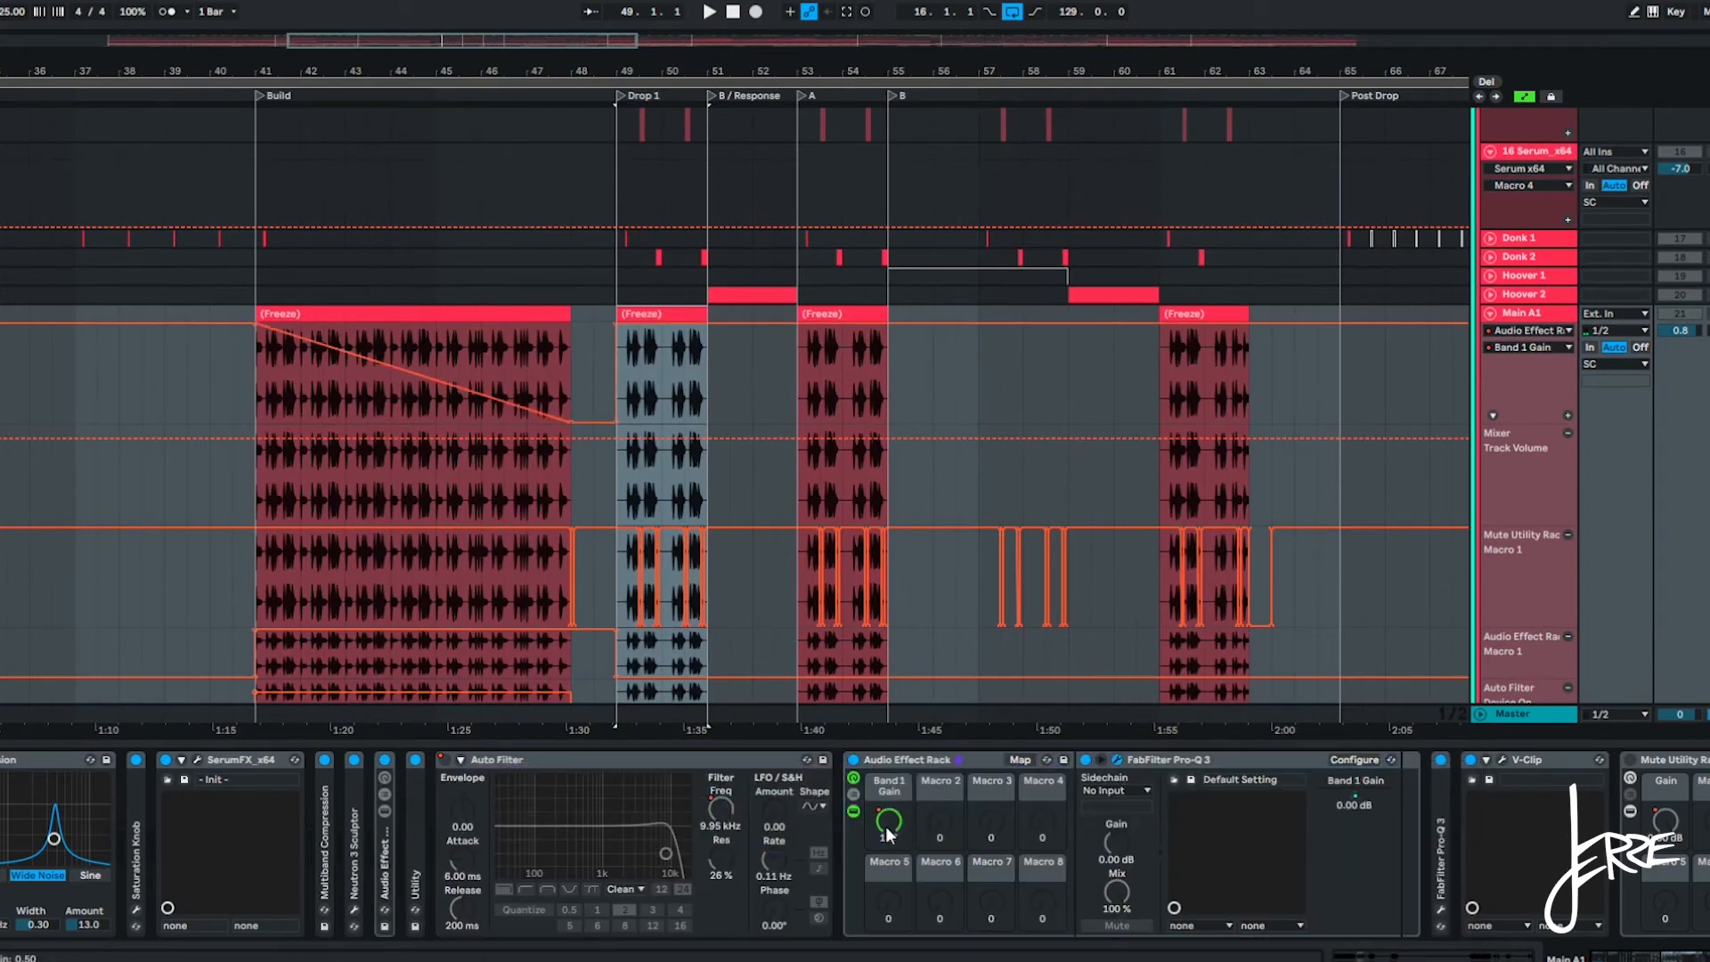
pyautogui.scroll(-4, 525, 429)
pyautogui.scroll(4, 438, 387)
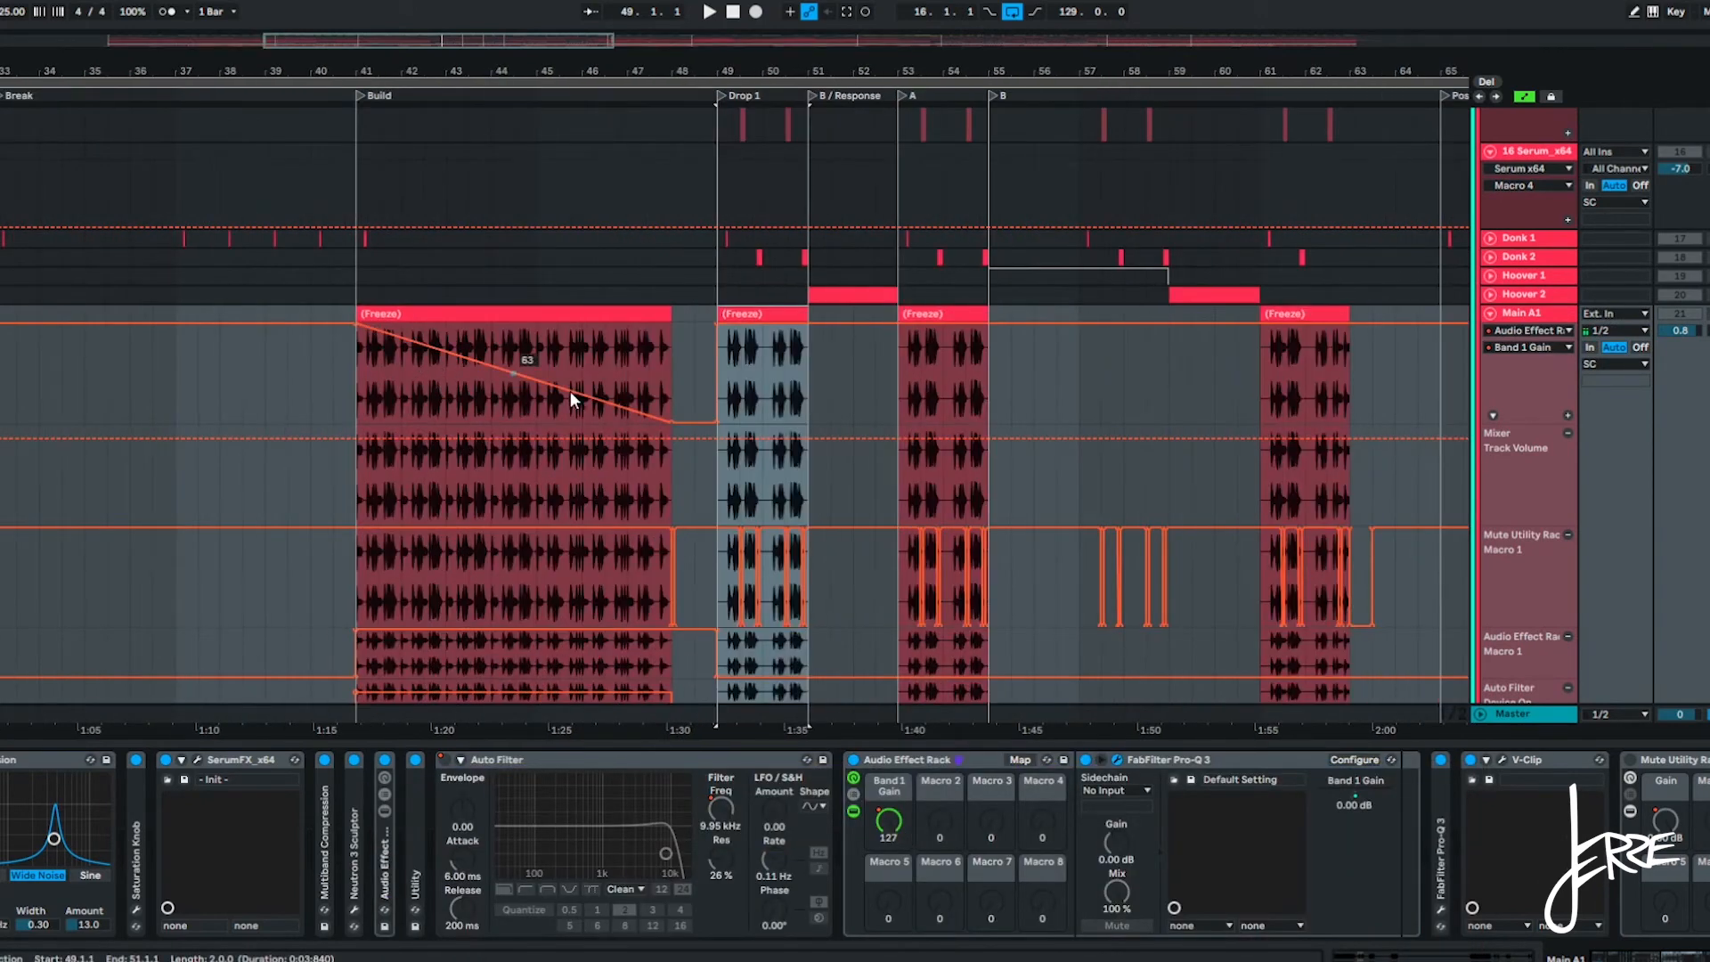
# Reopen Main A1's Pro-Q 3 window, play the Build to watch the EQ band, and hide the automation lanes.
pyautogui.click(1117, 759)
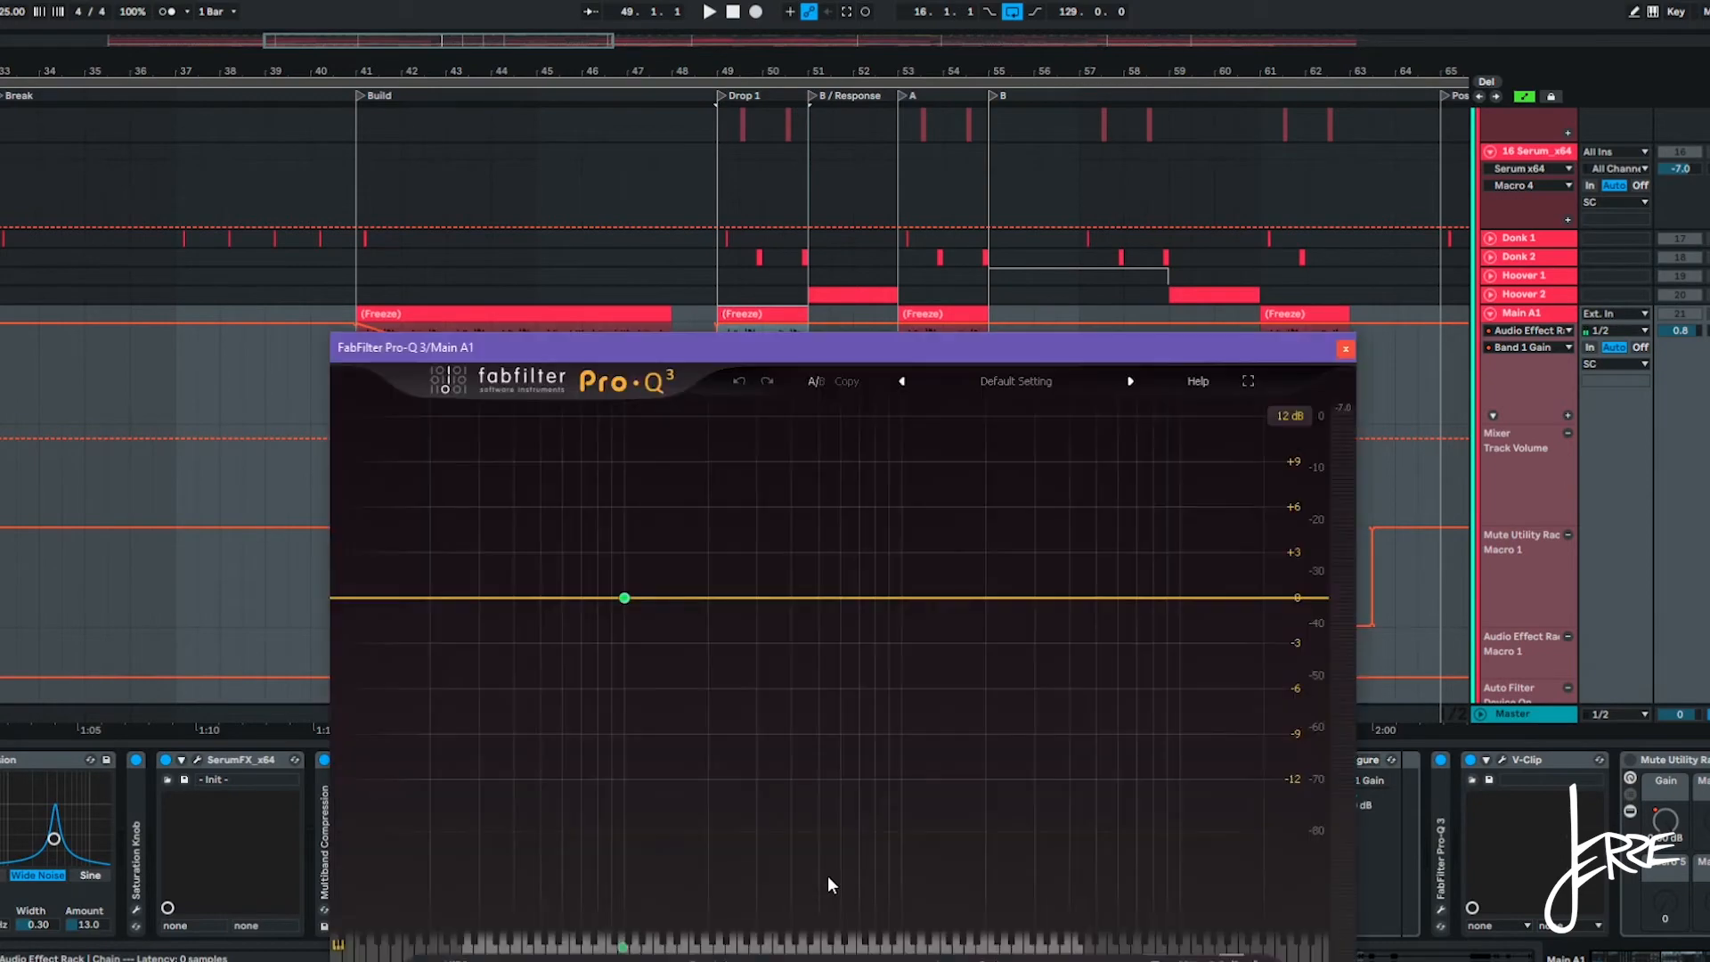
pyautogui.moveTo(694, 342); pyautogui.dragTo(692, 629)
pyautogui.press('space')
pyautogui.press('space')
pyautogui.press('a')
pyautogui.scroll(-3, 693, 335)
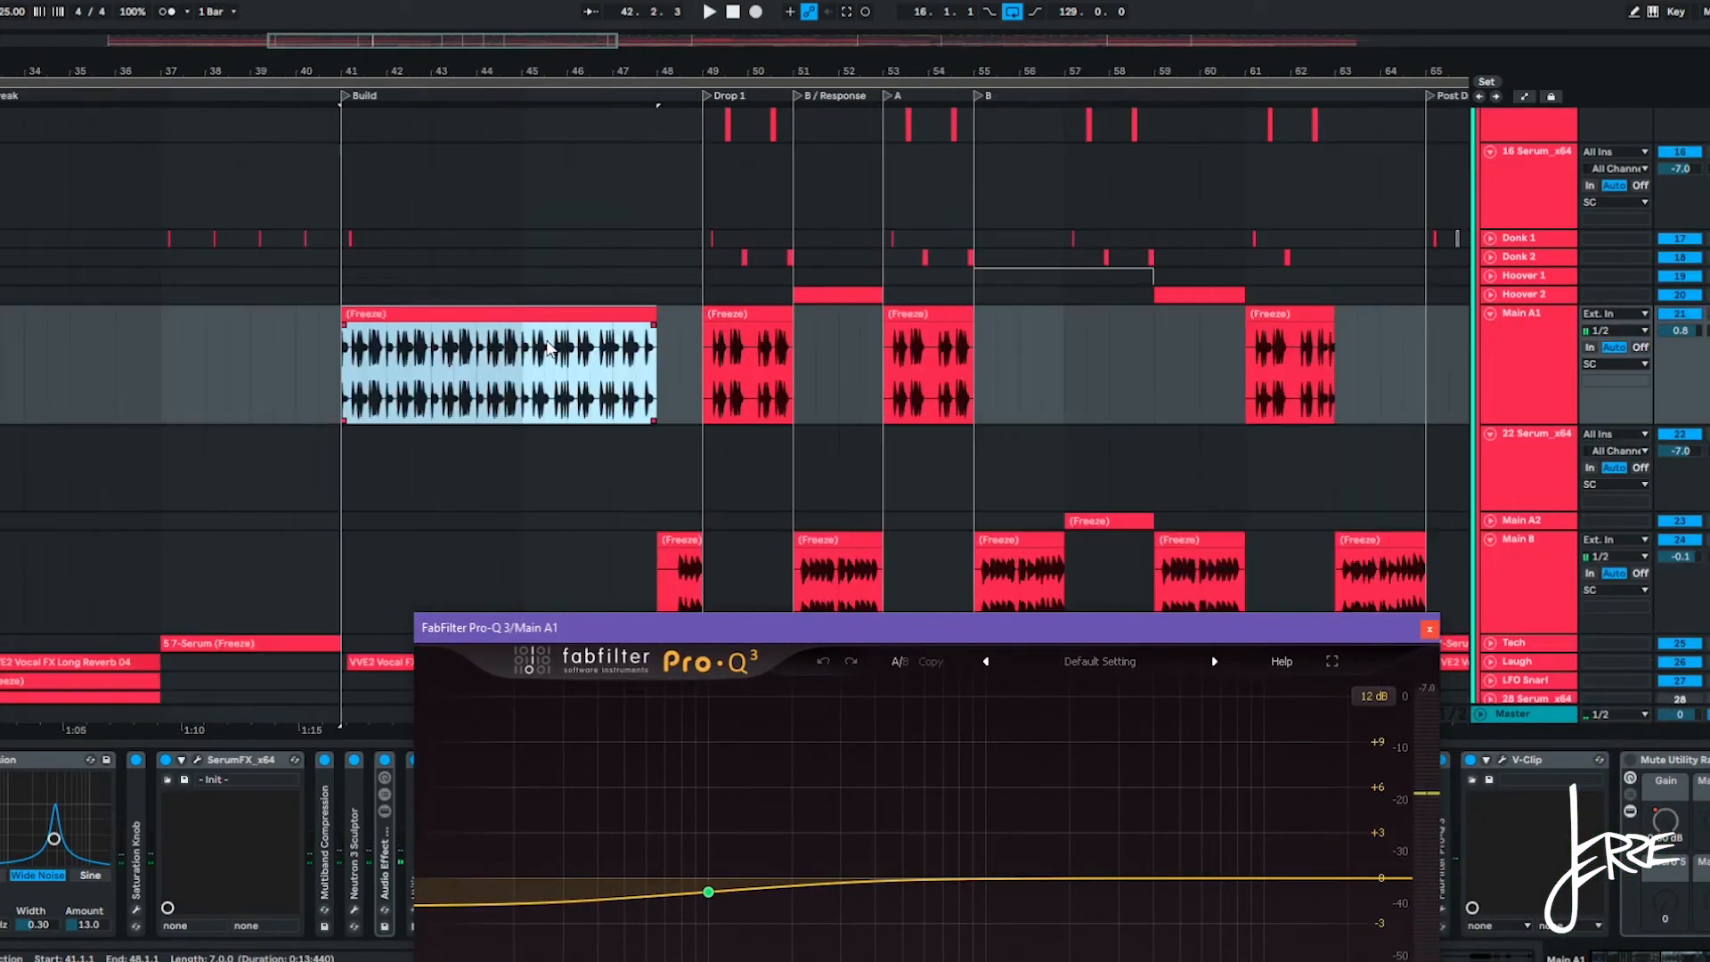
# Compare Main A1's Build clip with its Drop 1 clip, and close the Pro-Q 3 window.
pyautogui.click(516, 317)
pyautogui.scroll(3, 370, 339)
pyautogui.click(320, 374)
pyautogui.moveTo(320, 379); pyautogui.dragTo(1022, 379)
pyautogui.scroll(-3, 713, 371)
pyautogui.scroll(3, 951, 375)
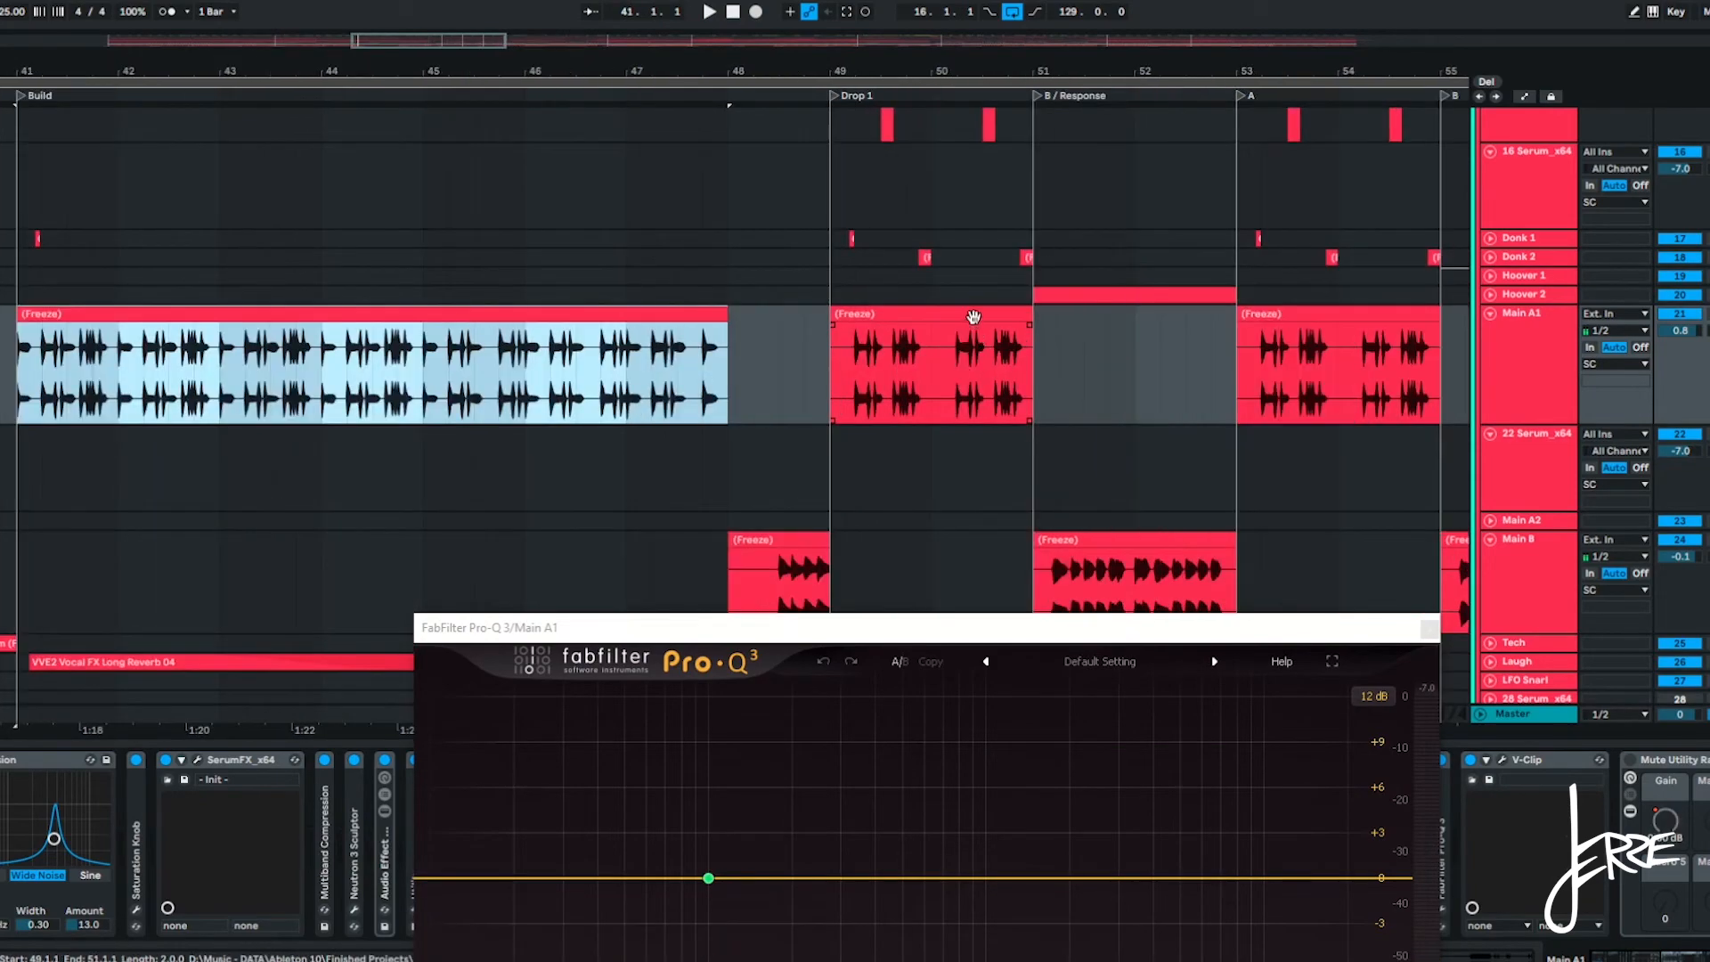
pyautogui.click(974, 325)
pyautogui.click(1428, 629)
# Highlight the first Break, bars 33 to 41, and the second Break, bars 73 to 89, on the SC w/ Sub group.
pyautogui.scroll(-5, 807, 556)
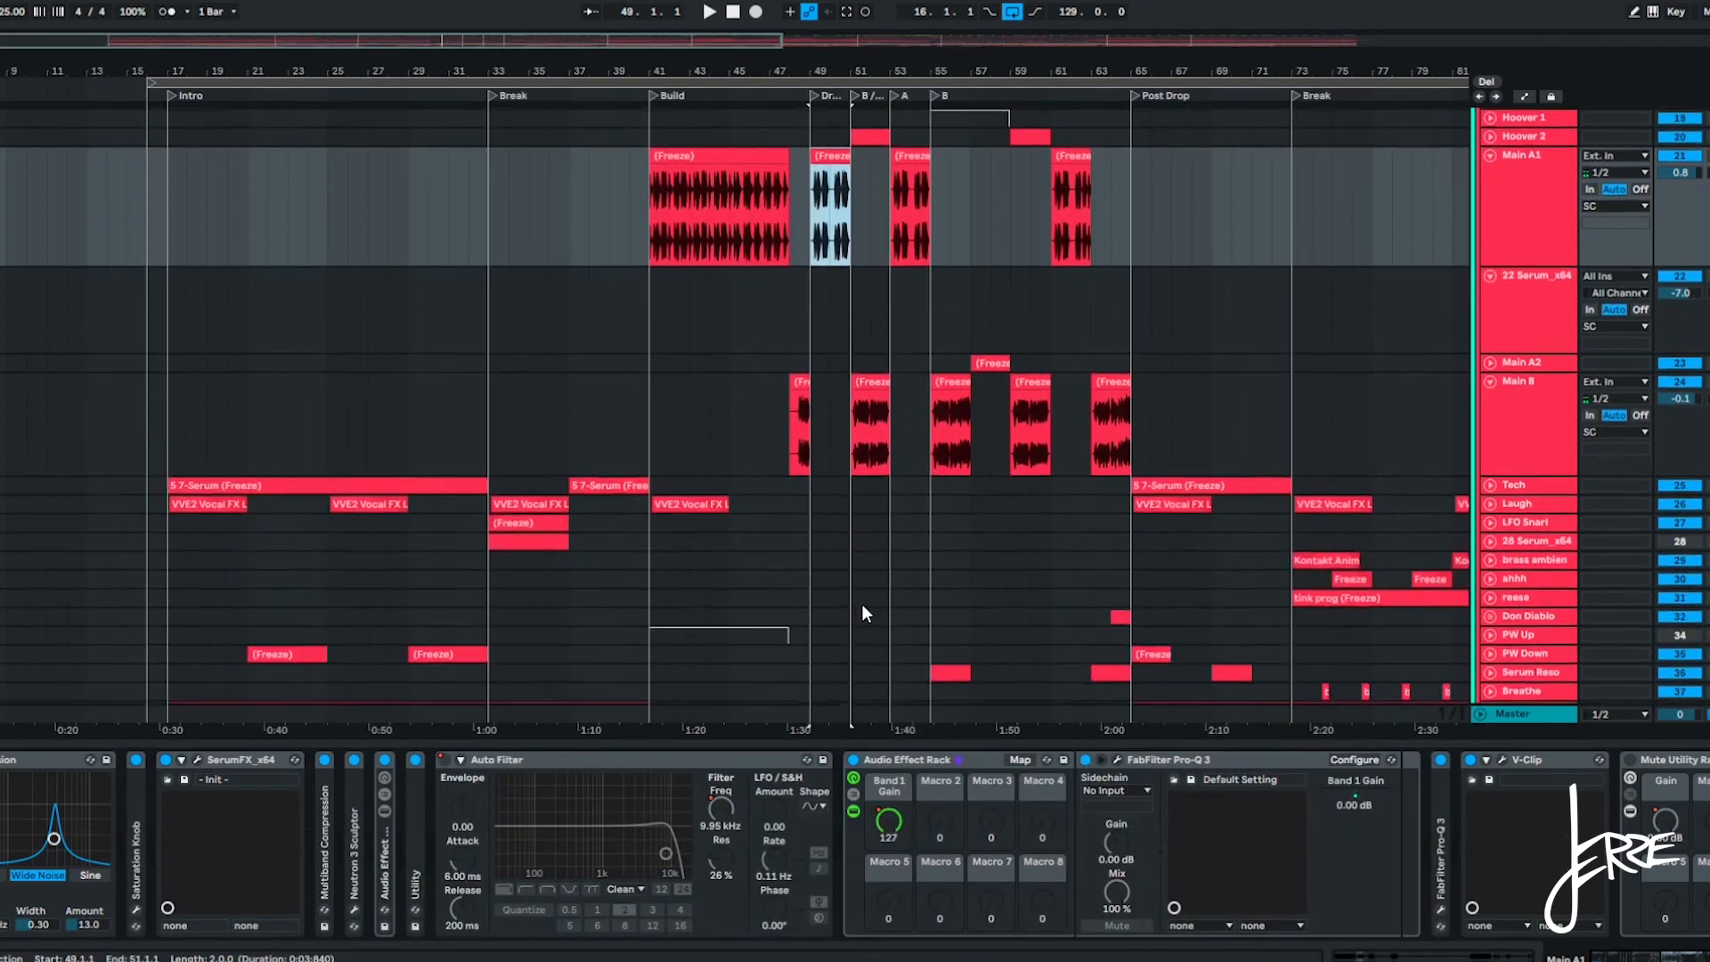
pyautogui.scroll(-2, 862, 604)
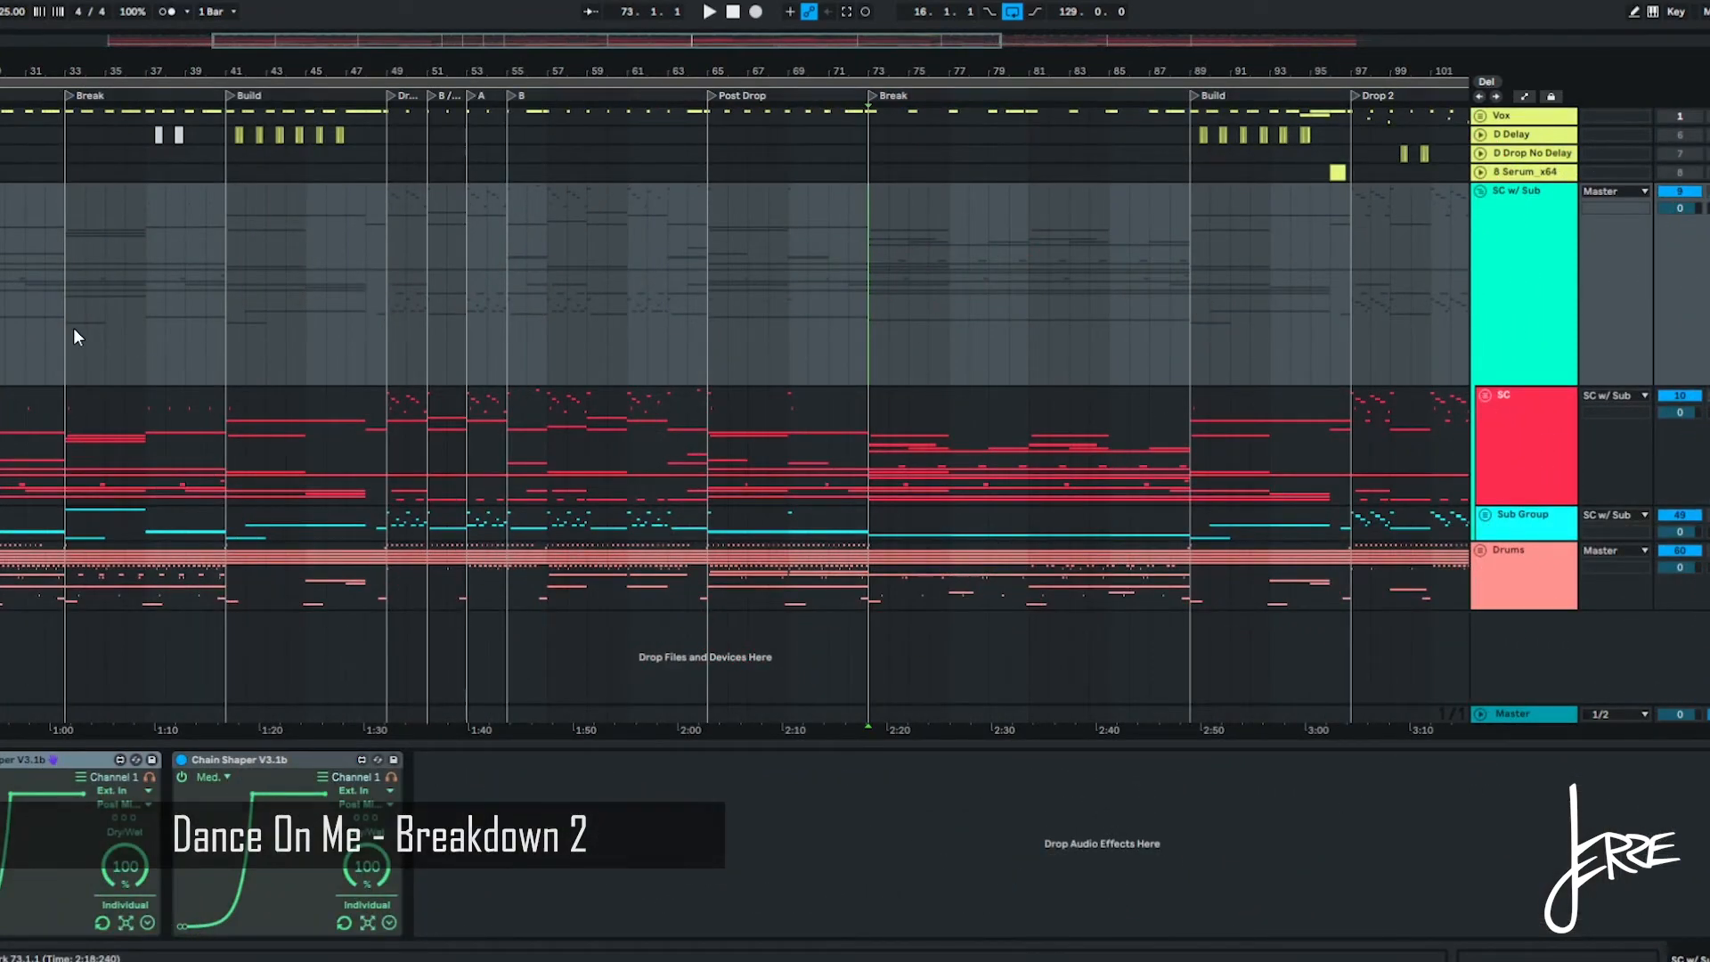
pyautogui.moveTo(75, 335); pyautogui.dragTo(226, 325)
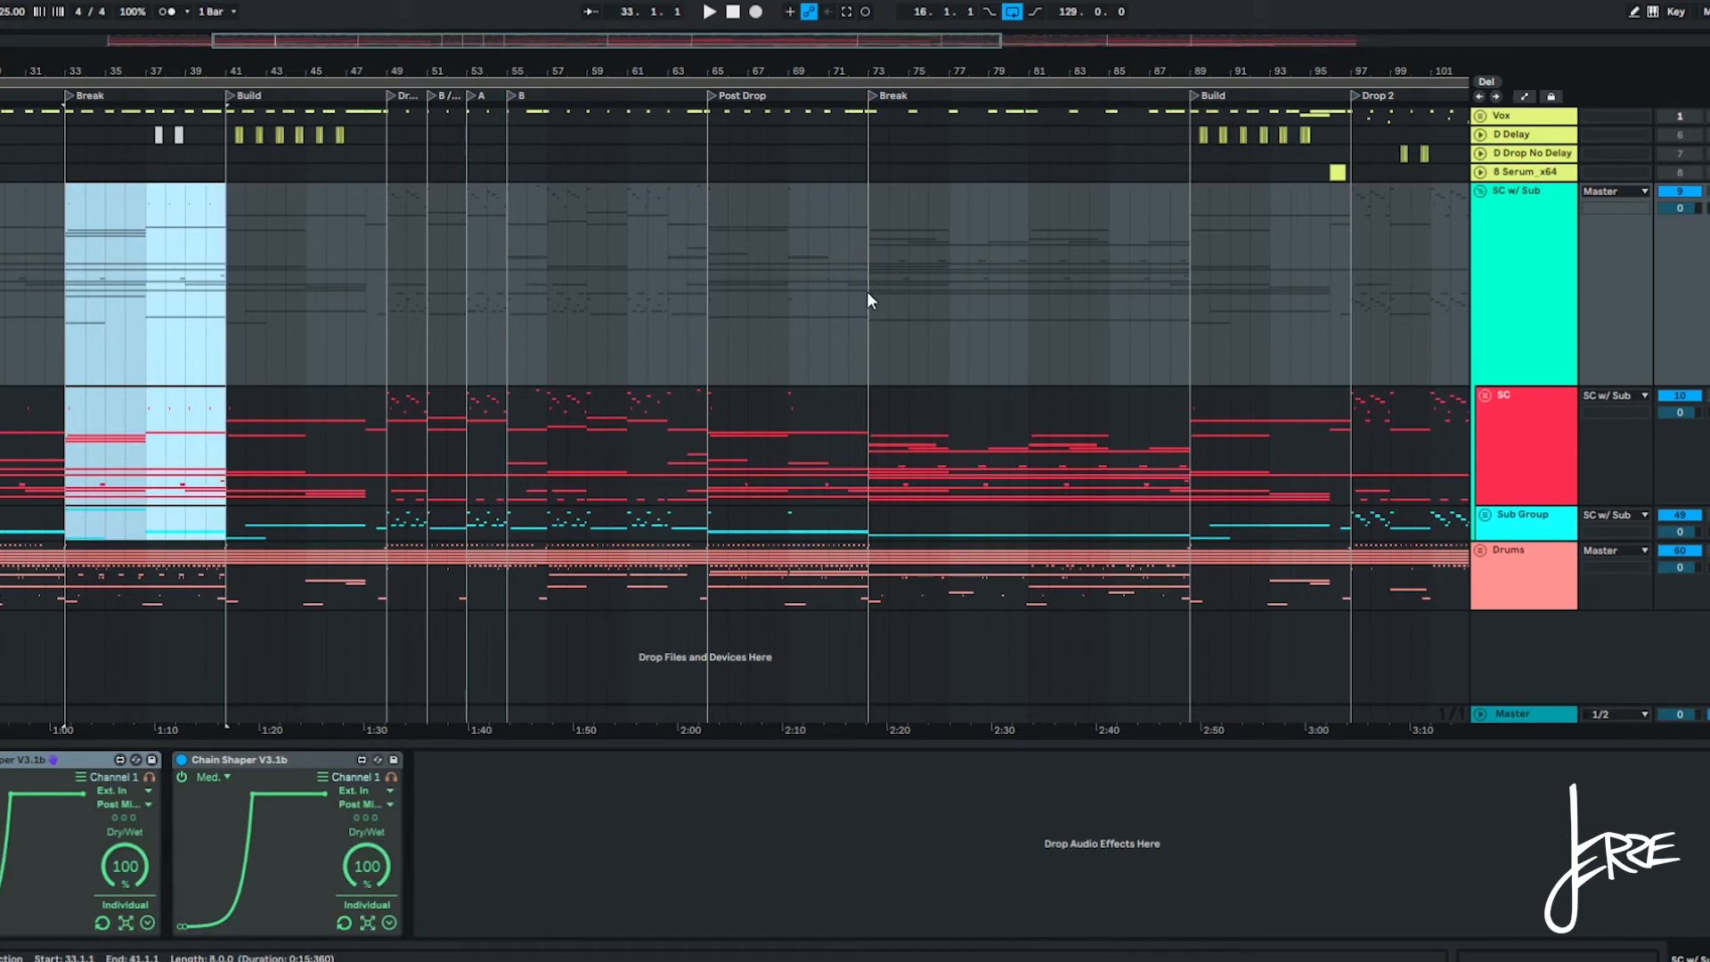
pyautogui.moveTo(868, 300); pyautogui.dragTo(1186, 288)
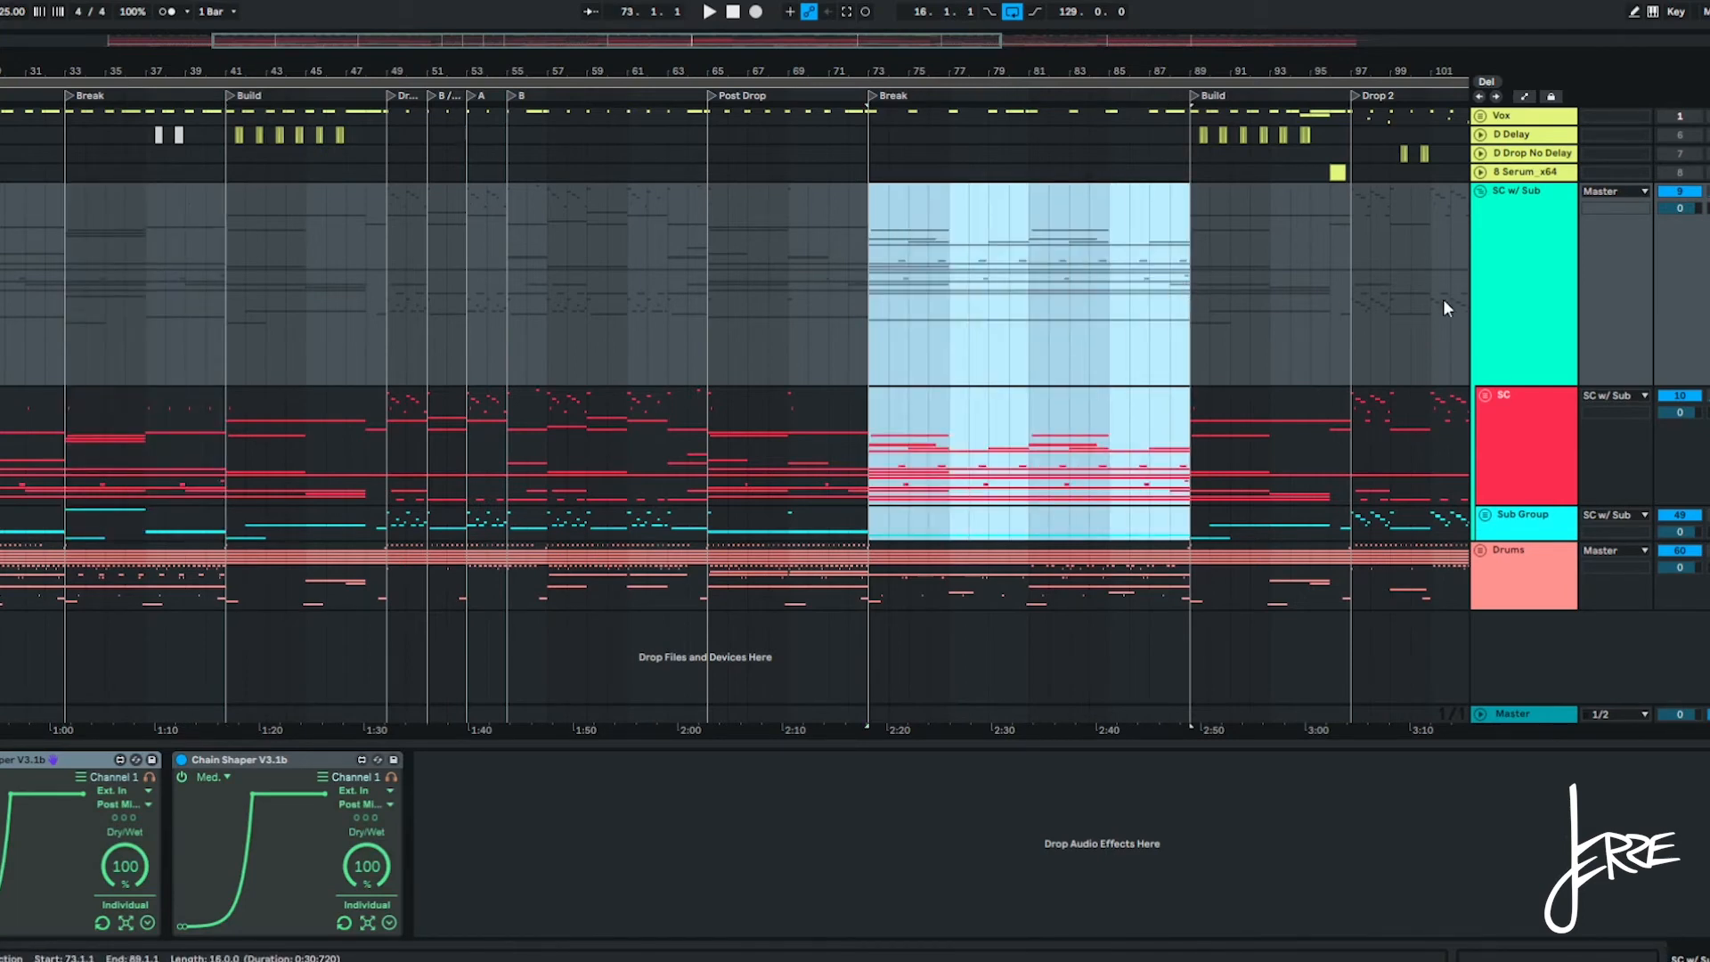
# Play the second Break from bar 73.
pyautogui.click(1674, 554)
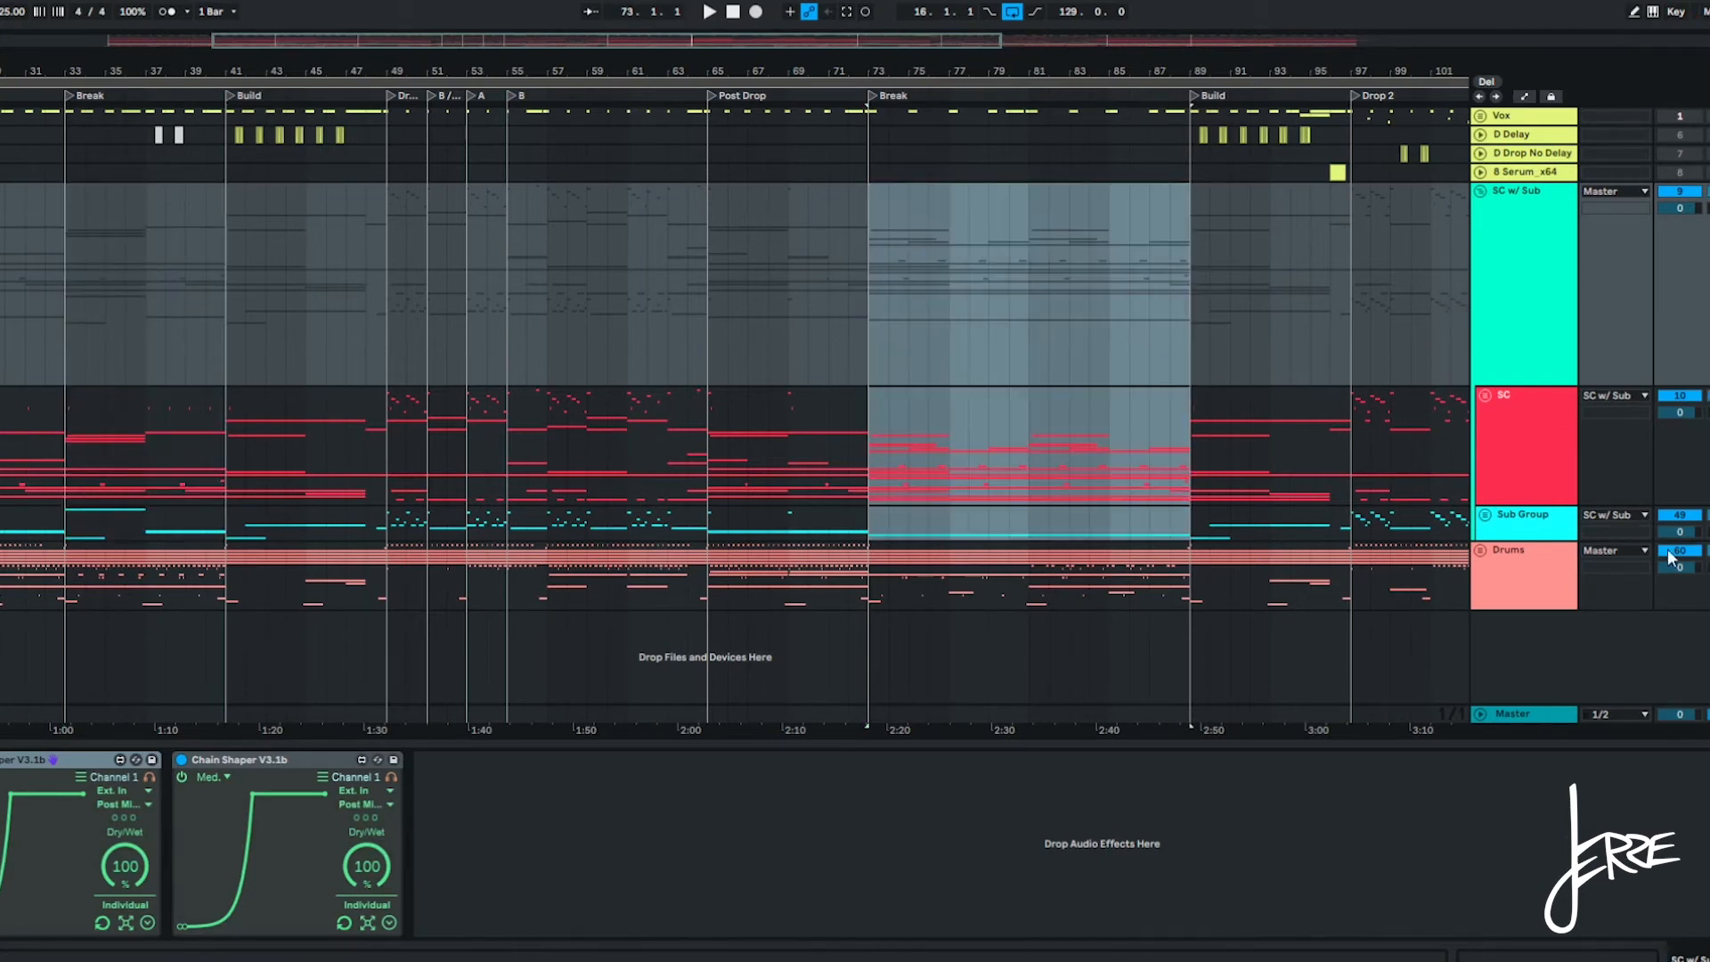
pyautogui.press('space')
pyautogui.scroll(3, 1124, 526)
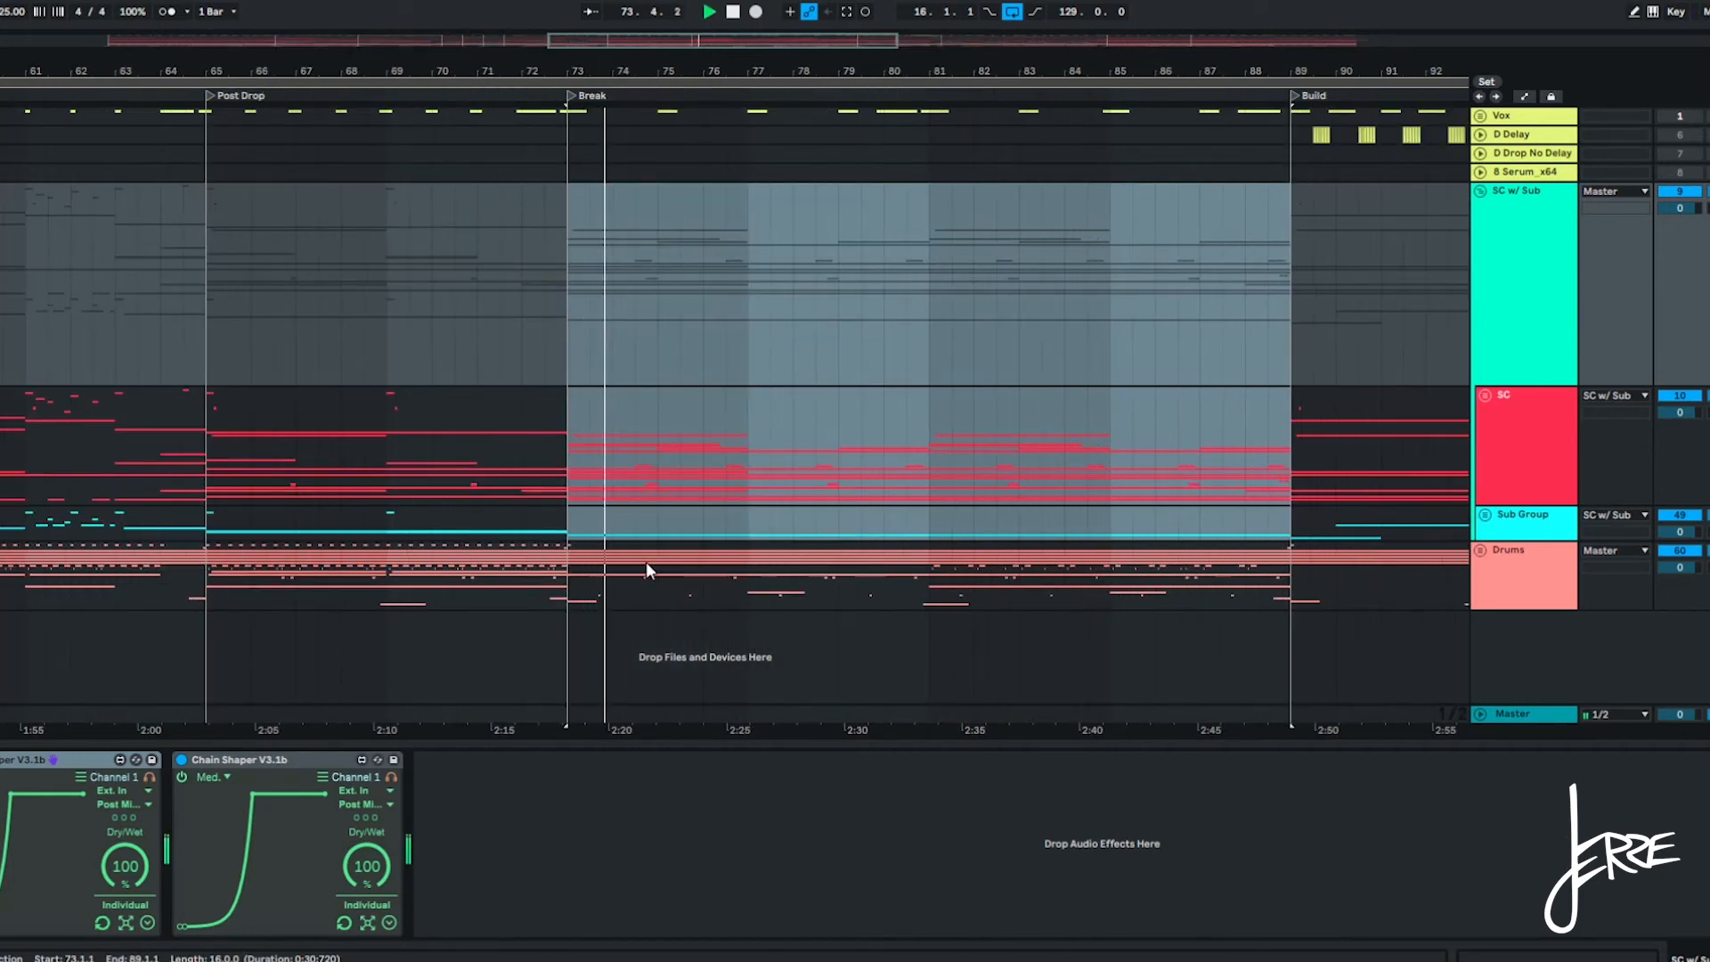
pyautogui.scroll(3, 639, 563)
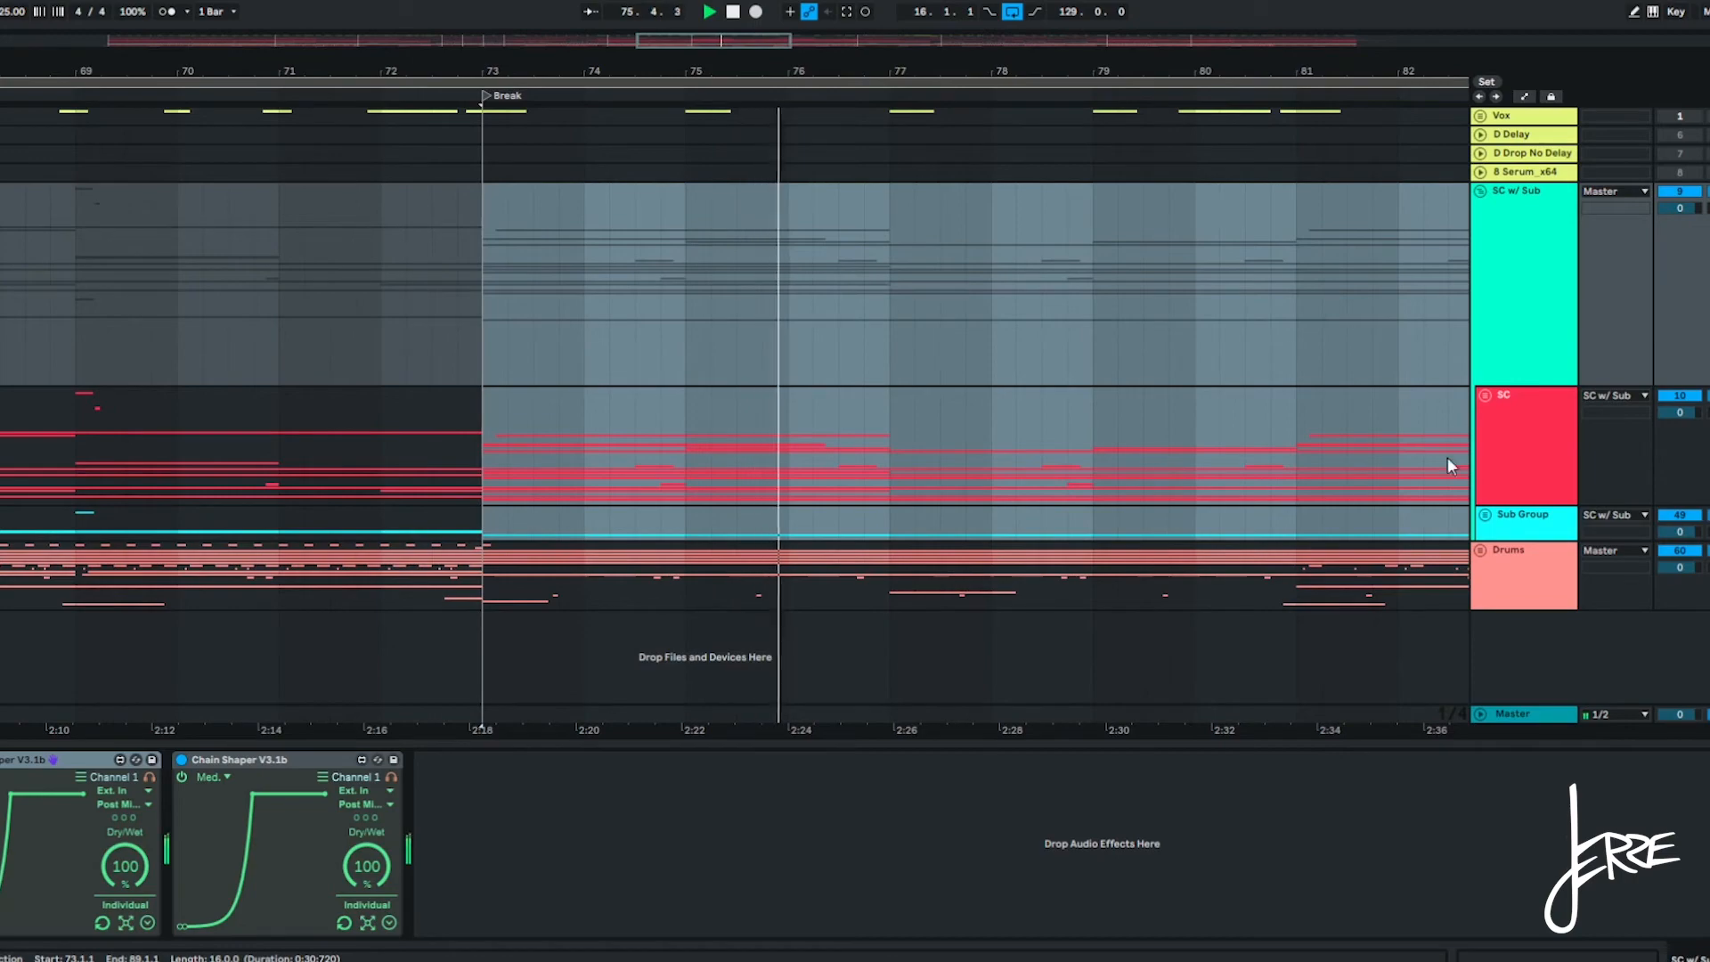
# Unfold the SC group and the Sub Group, and look through their tracks while the second Break plays.
pyautogui.click(1484, 394)
pyautogui.scroll(-5, 1042, 544)
pyautogui.scroll(-8, 1024, 558)
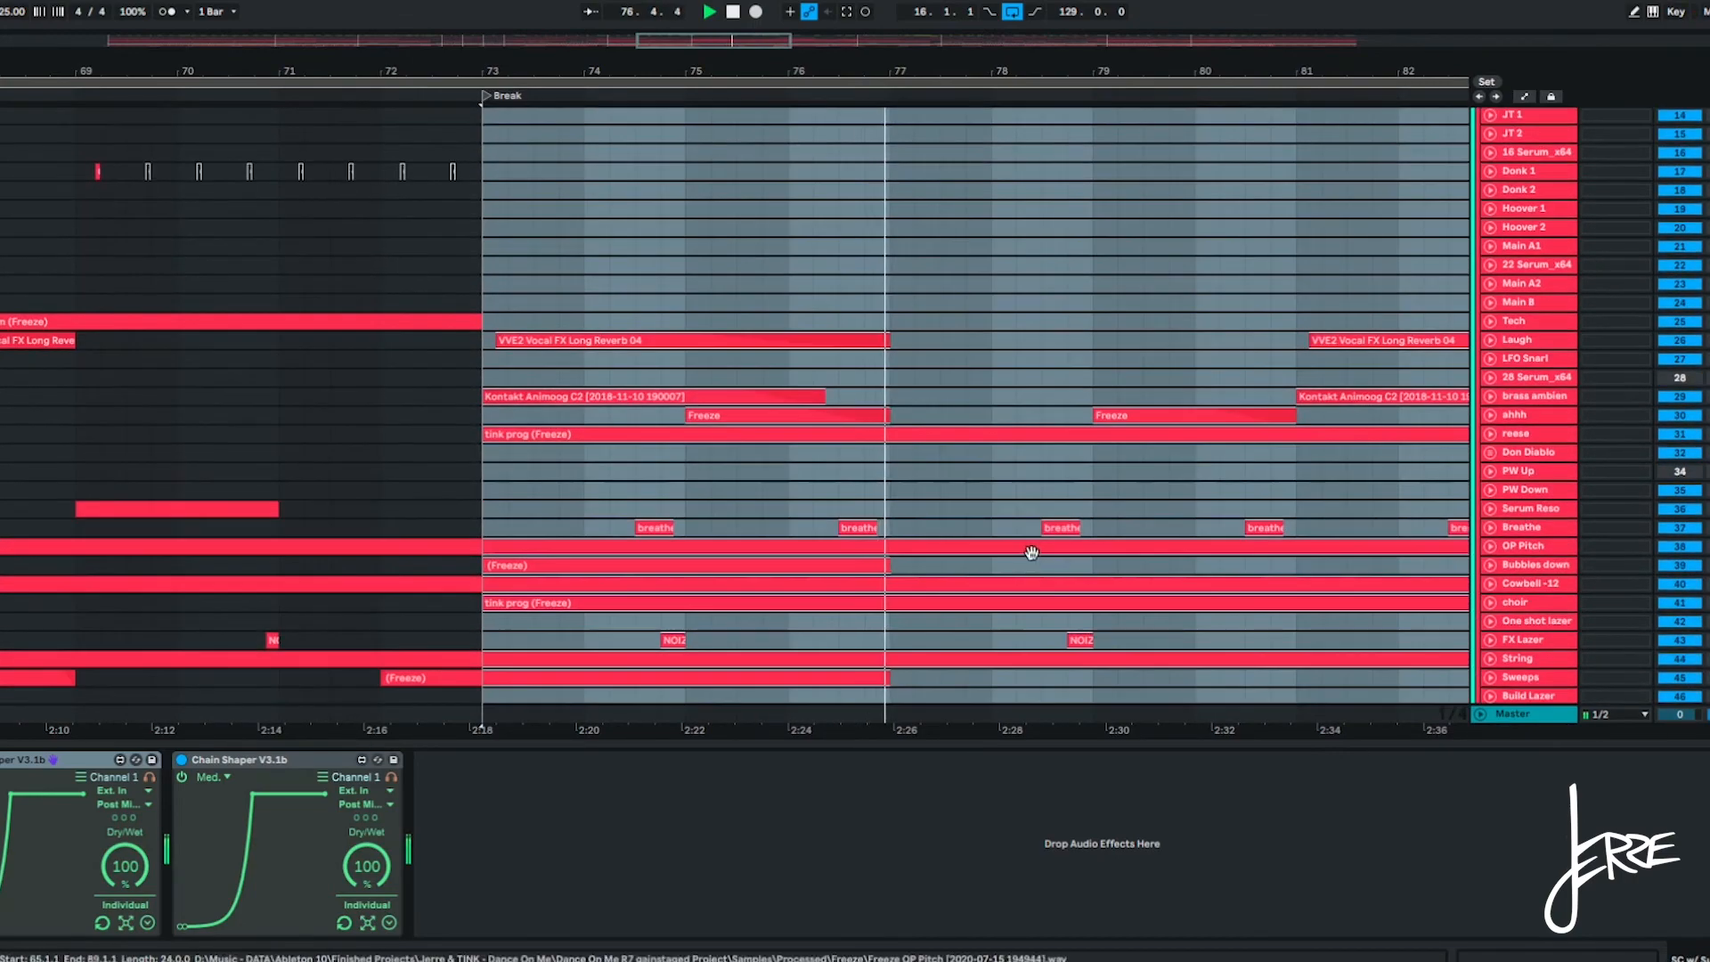
pyautogui.click(1493, 568)
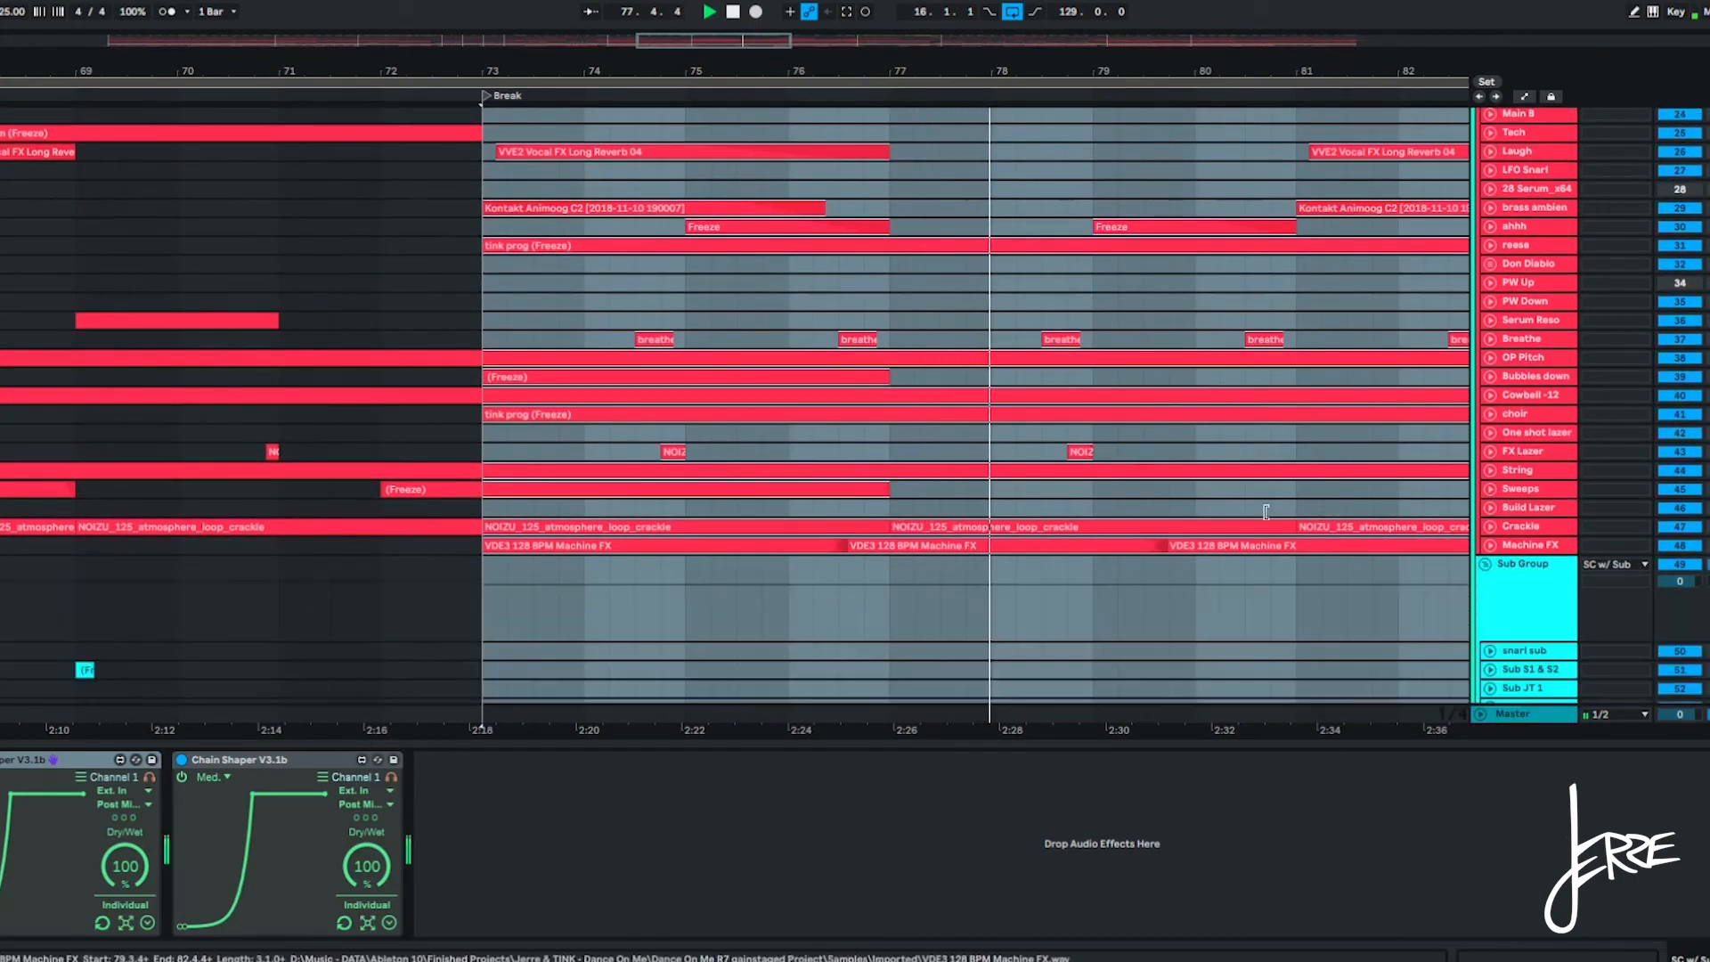
# Unfold the Drums group and look through its tracks in the second Break.
pyautogui.scroll(-7, 1094, 500)
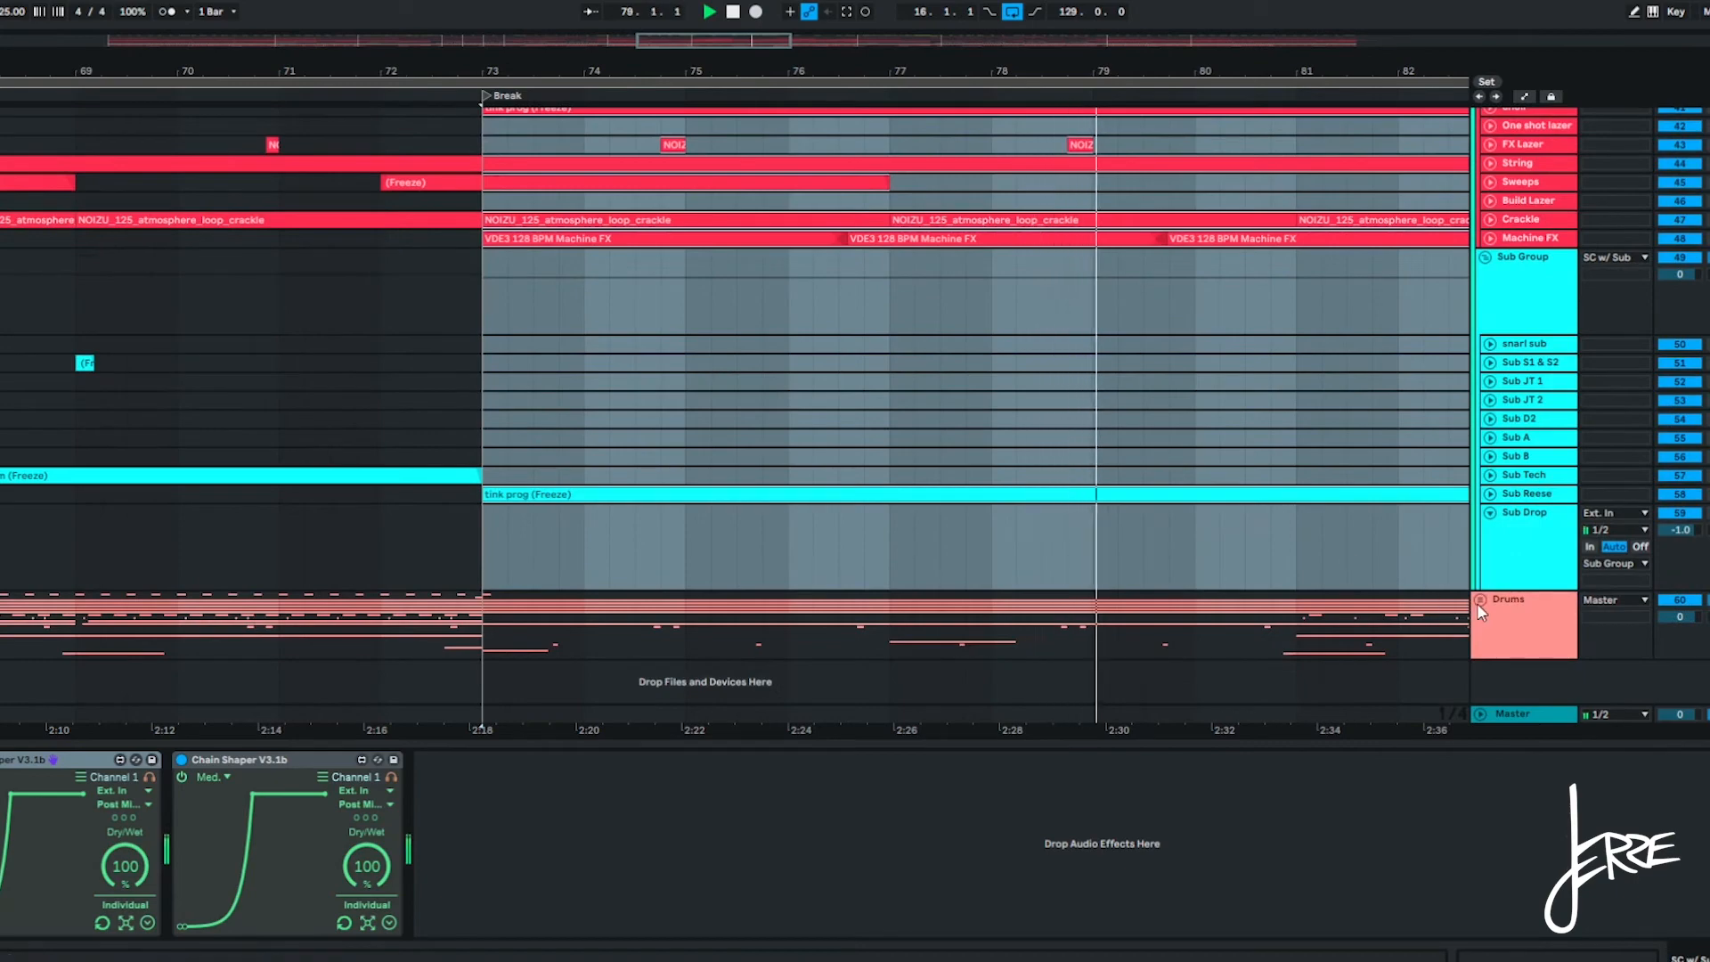
pyautogui.click(1480, 599)
pyautogui.scroll(-10, 1081, 565)
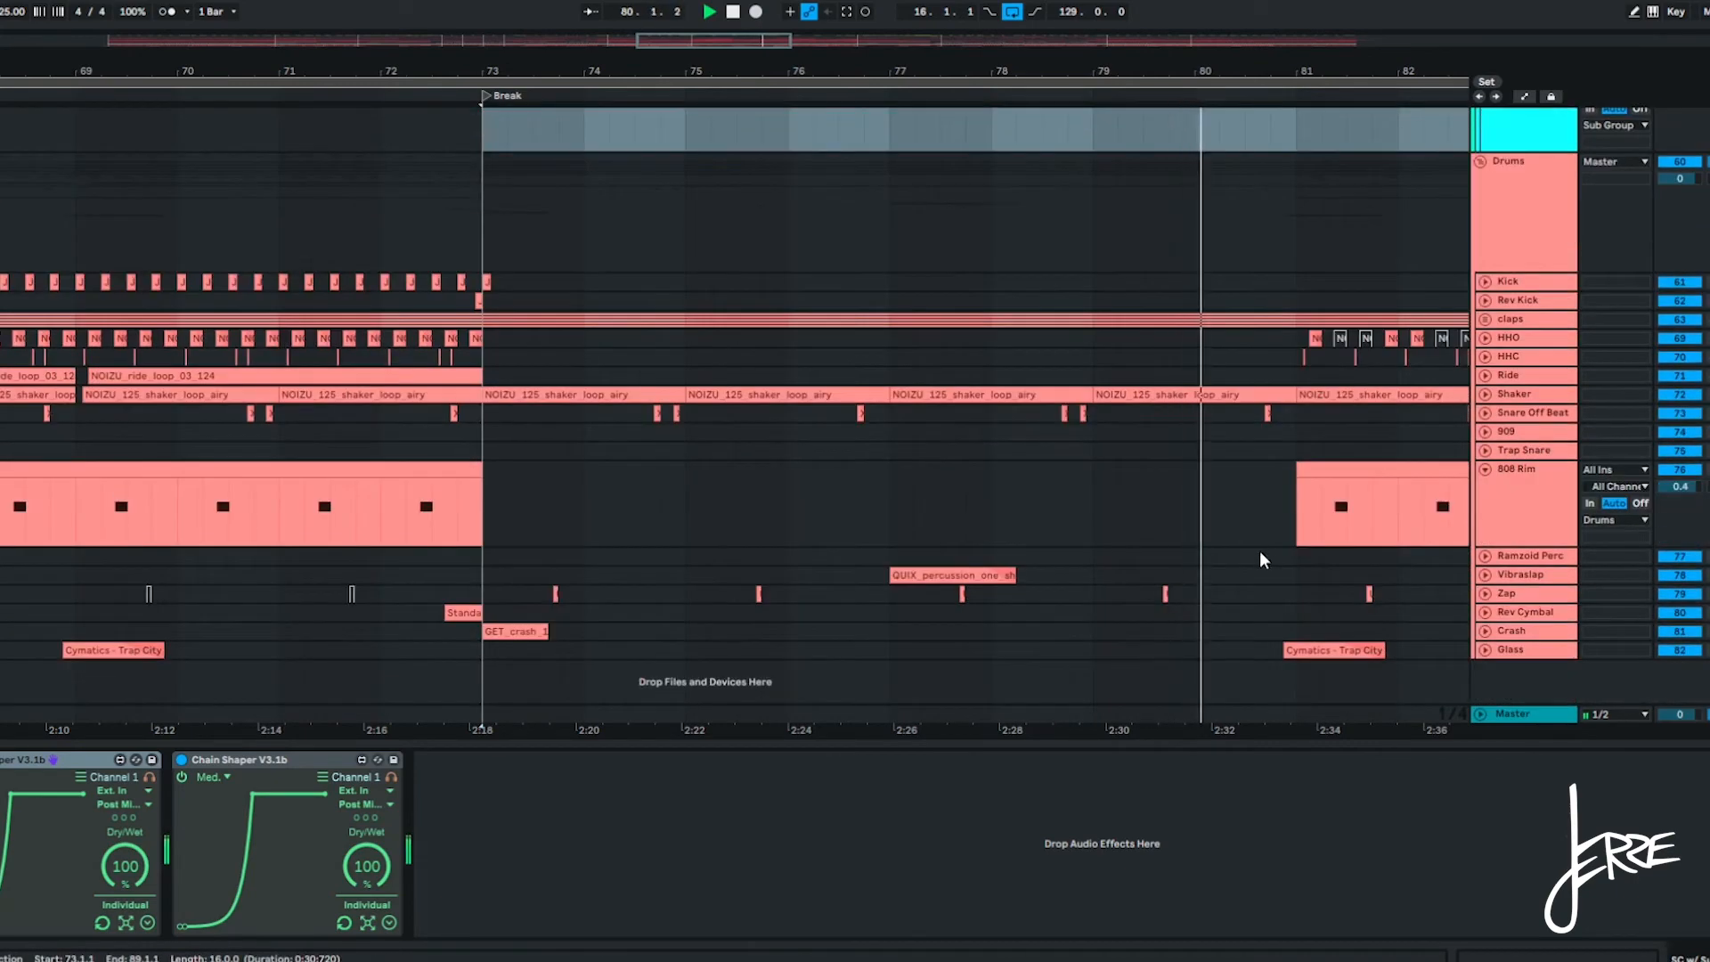
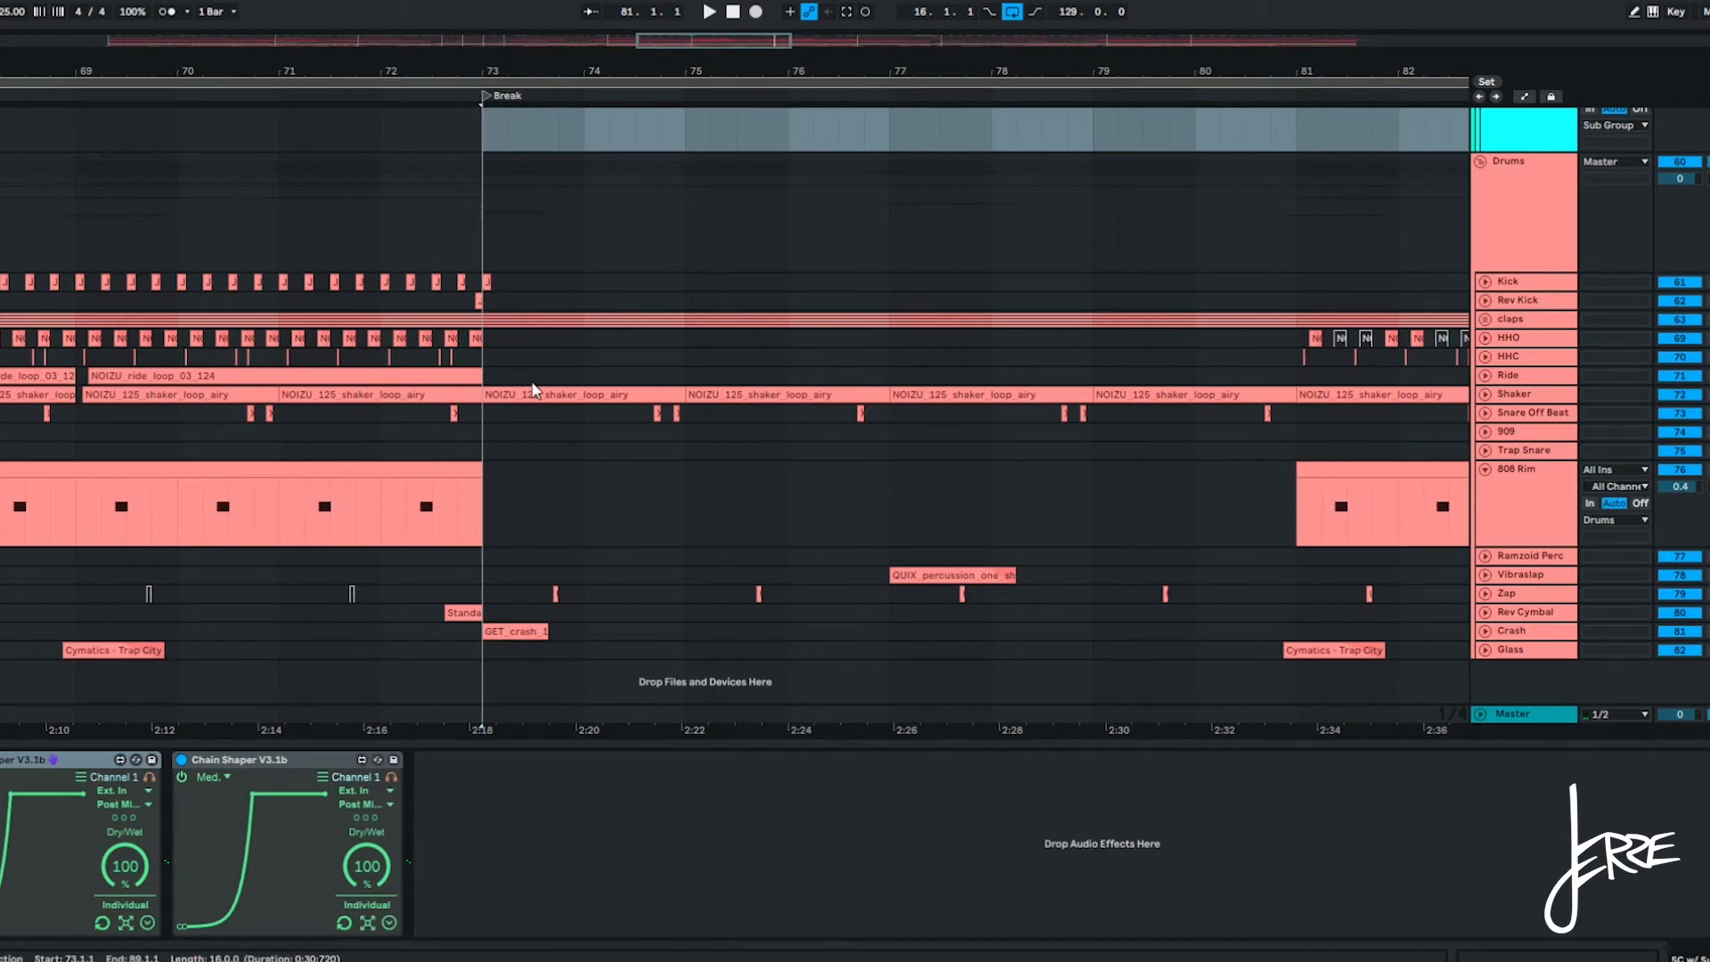
# Highlight bars 73 to 81 on the drum tracks from Snare Off Beat down to Glass.
pyautogui.moveTo(486, 424); pyautogui.dragTo(1302, 669)
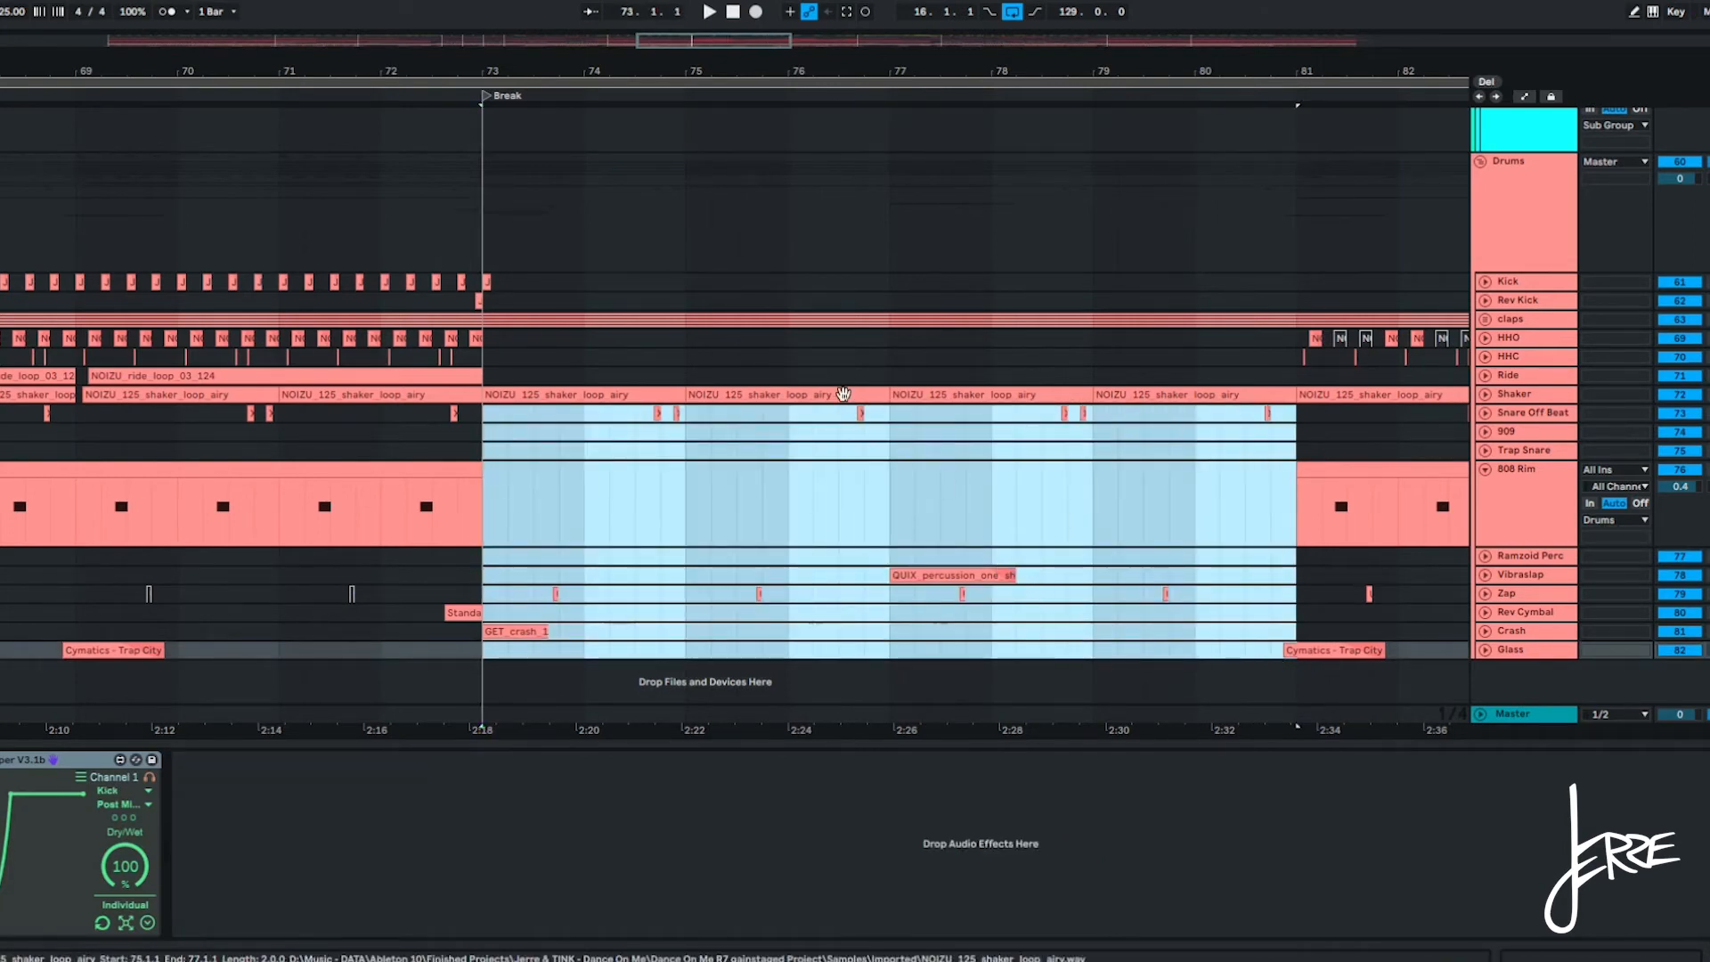
pyautogui.scroll(-3, 691, 348)
pyautogui.scroll(3, 801, 349)
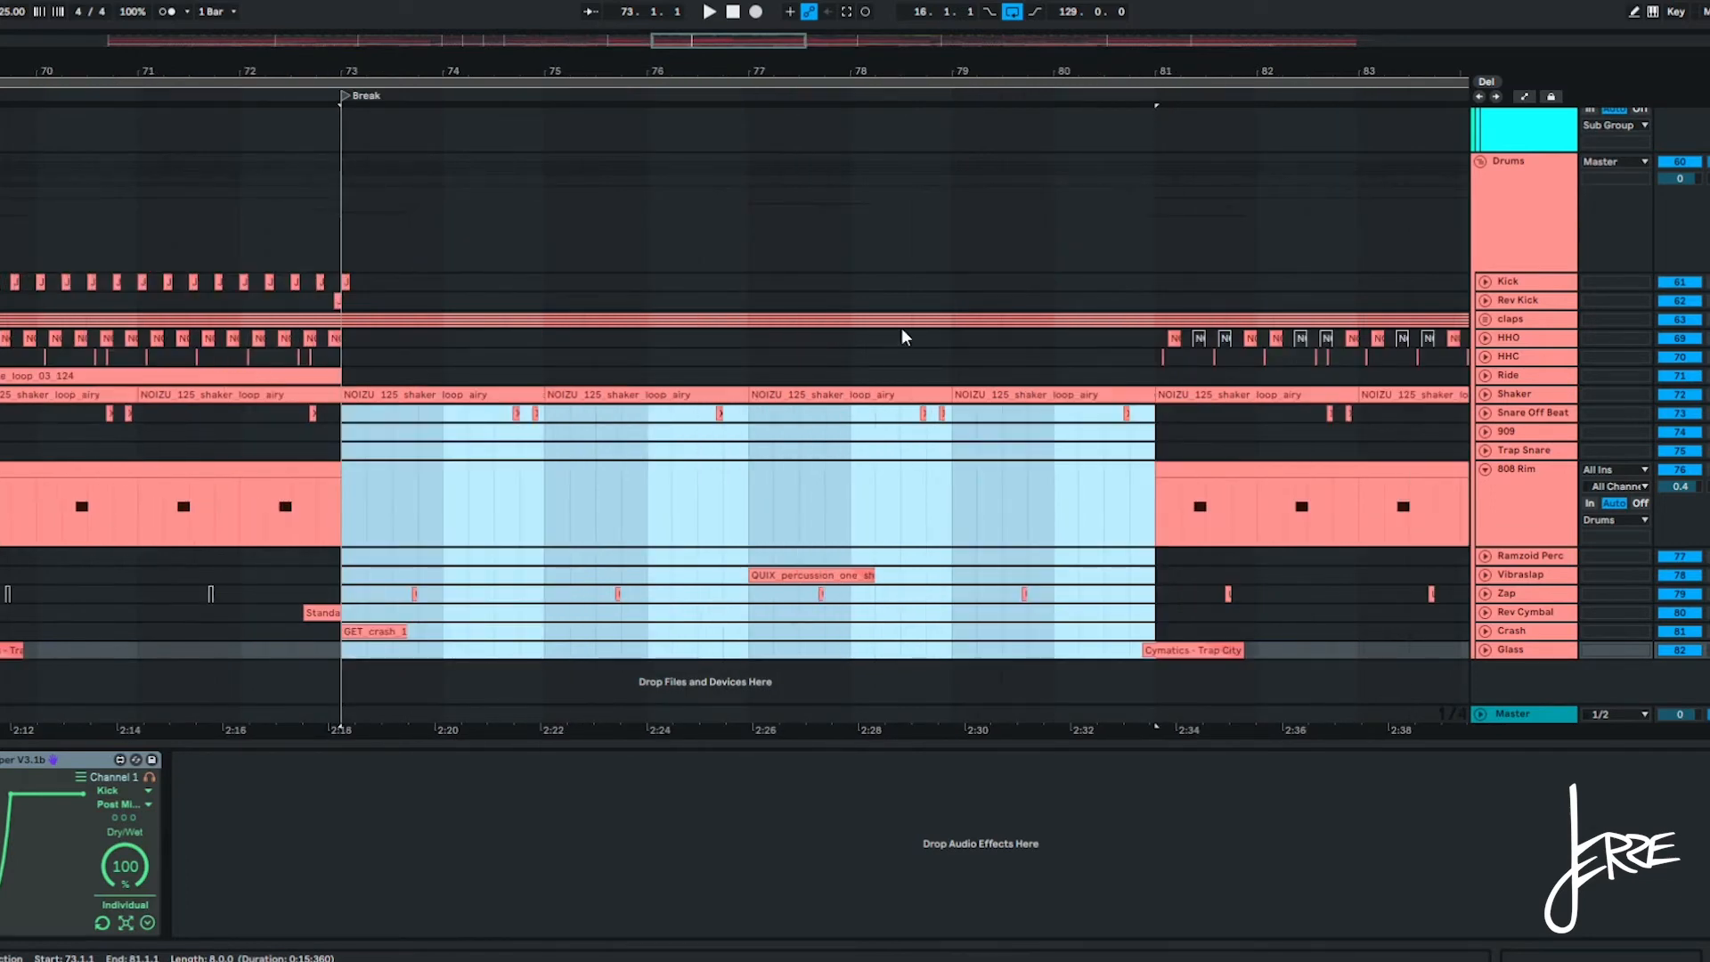
# Select the Break's first shaker loop, and highlight the Snare Off Beat hits and the percussion from 808 Rim to Glass.
pyautogui.moveTo(342, 323); pyautogui.dragTo(724, 334)
pyautogui.click(416, 392)
pyautogui.moveTo(487, 430); pyautogui.dragTo(612, 418)
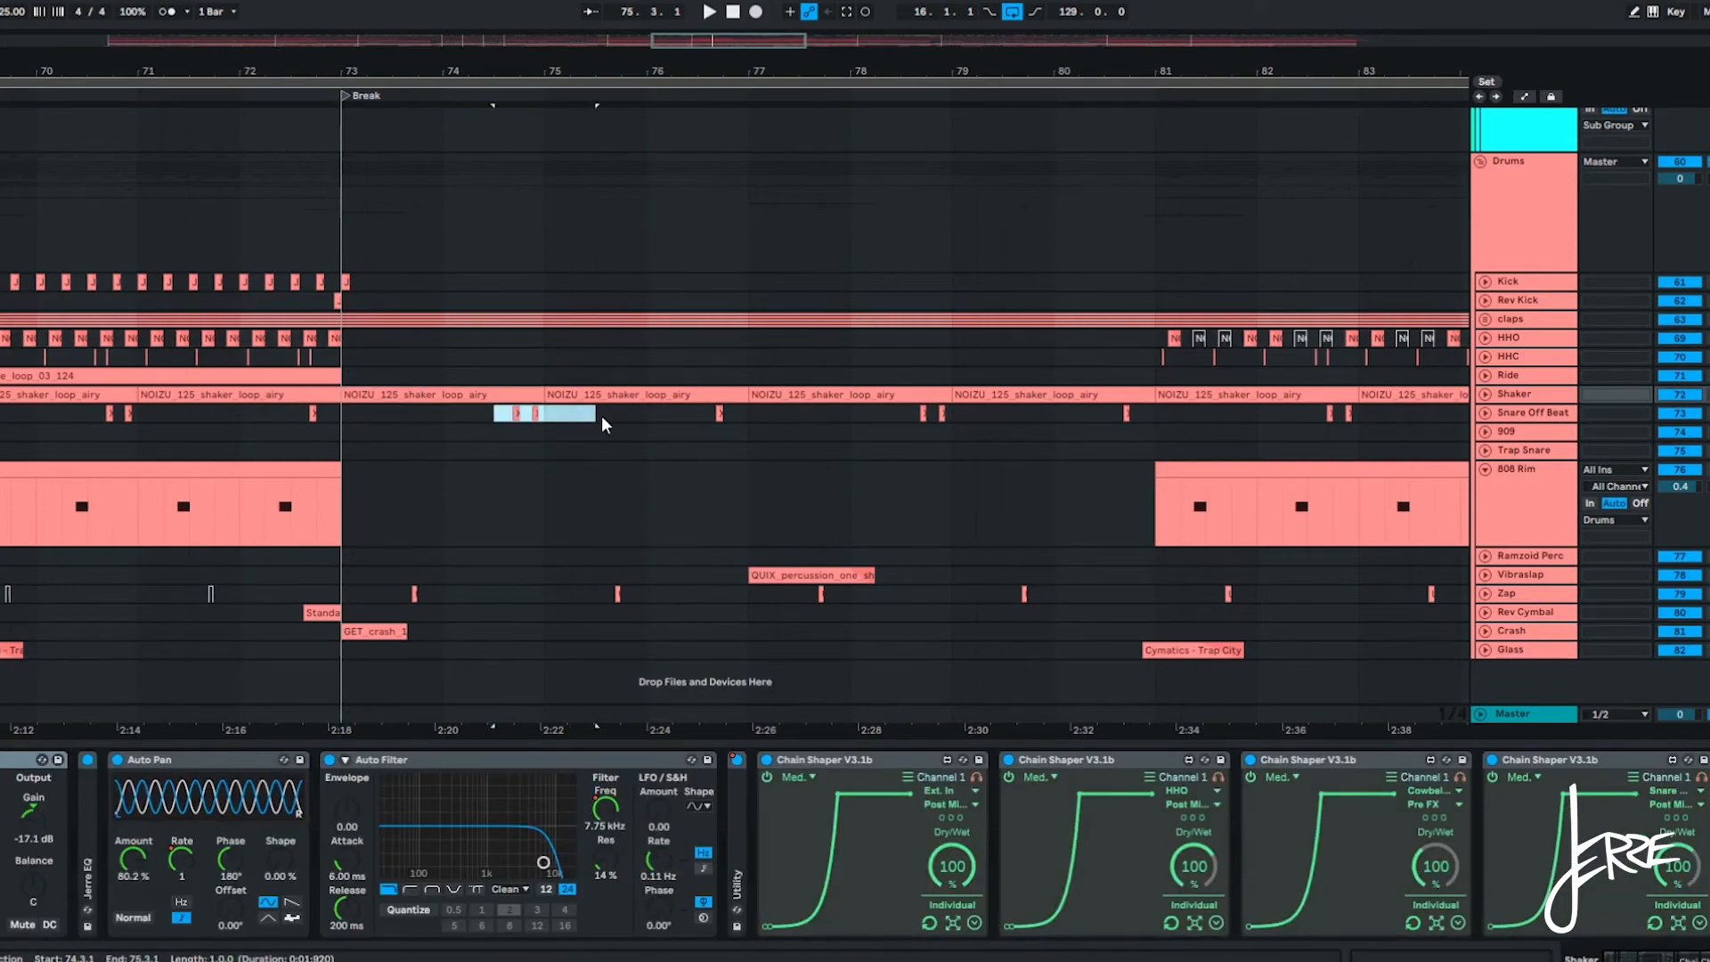
pyautogui.moveTo(393, 534); pyautogui.dragTo(1157, 670)
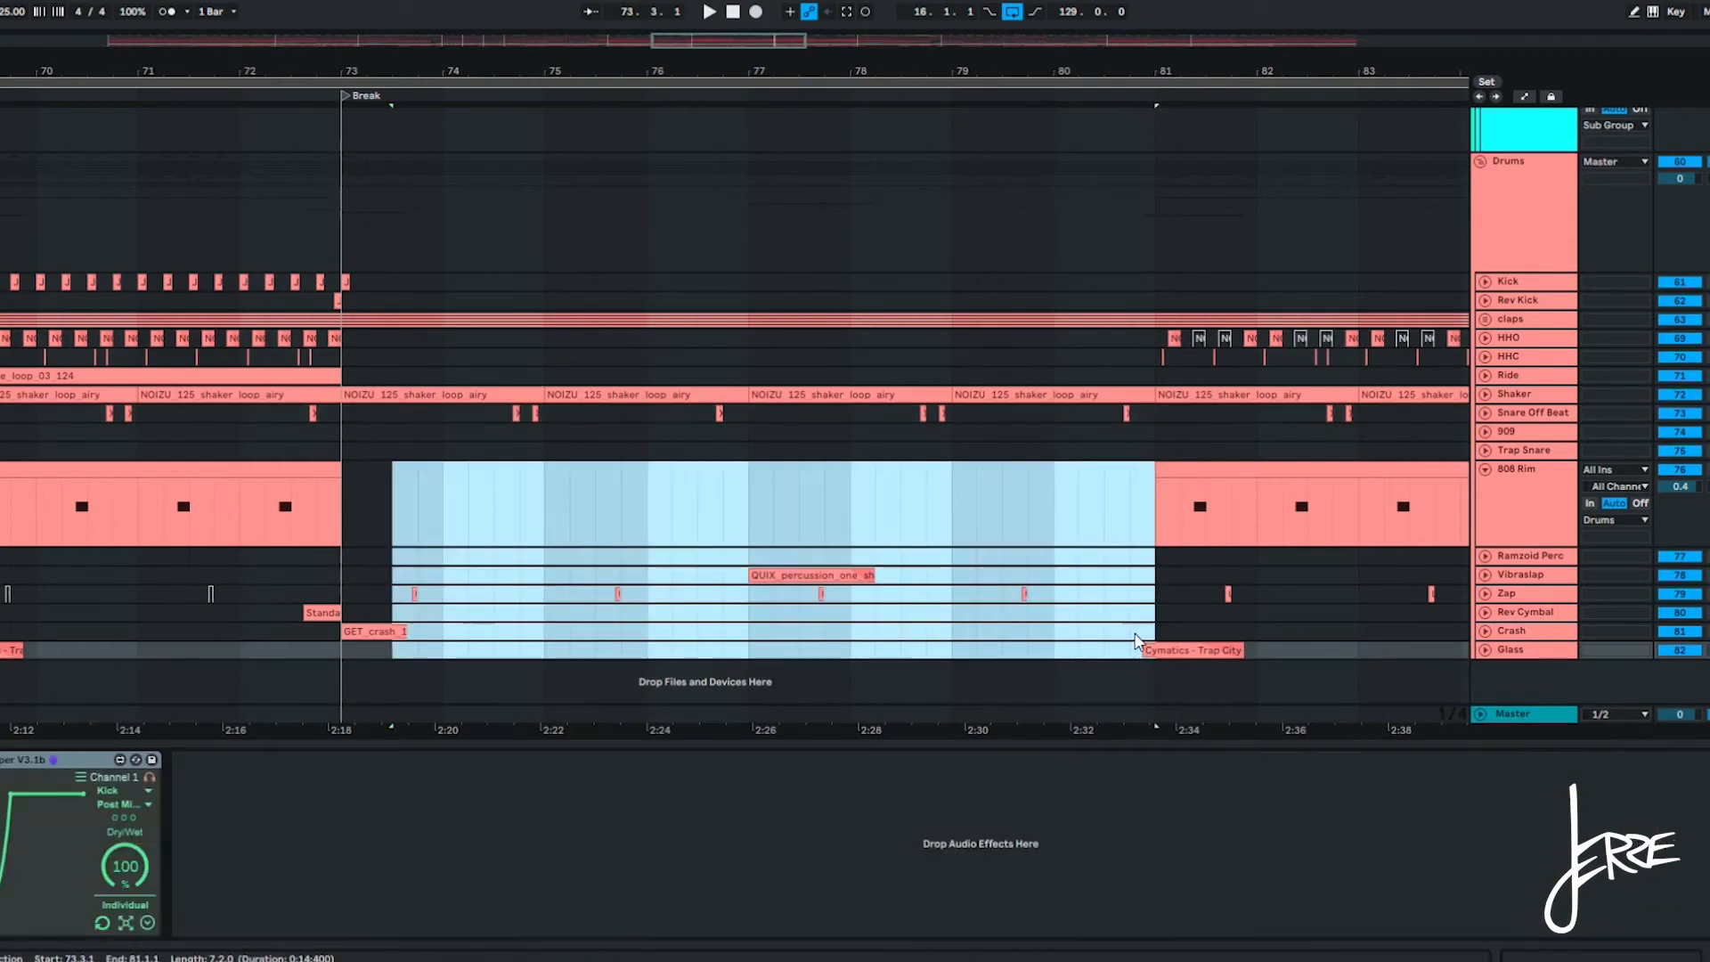
# Return to the SC tracks and select the VVE2 Vocal FX Long Reverb 04 clip on Laugh at the second Break.
pyautogui.scroll(10, 1154, 615)
pyautogui.scroll(15, 1291, 577)
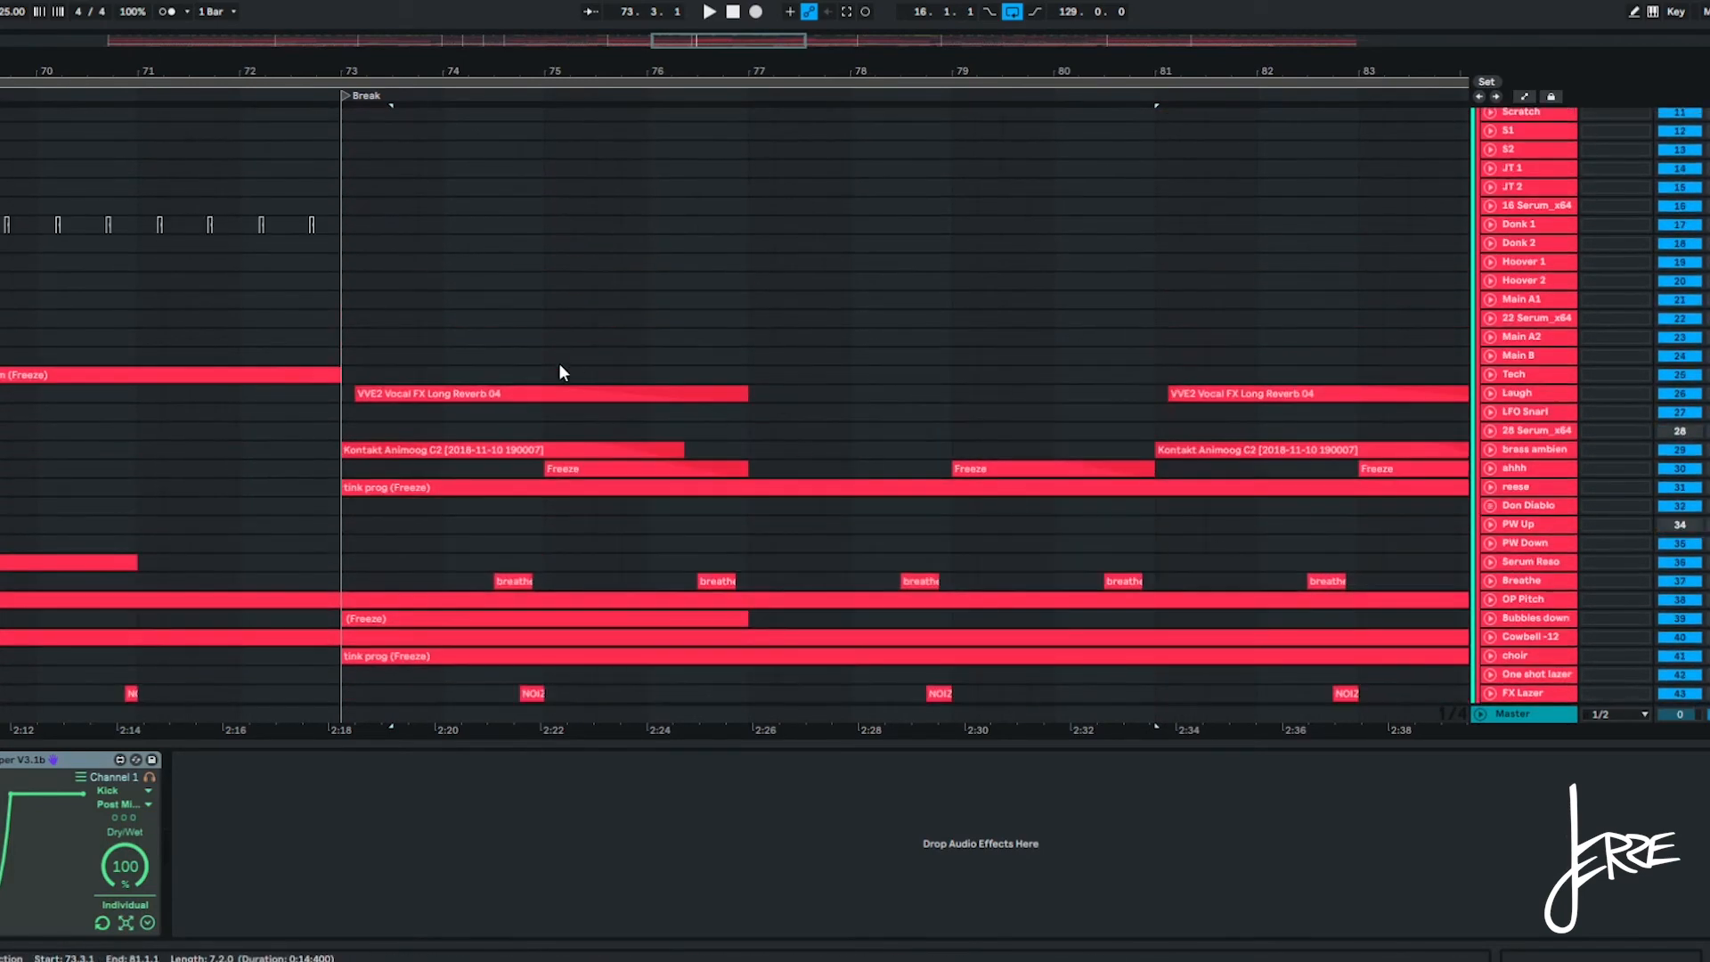
pyautogui.scroll(-3, 544, 365)
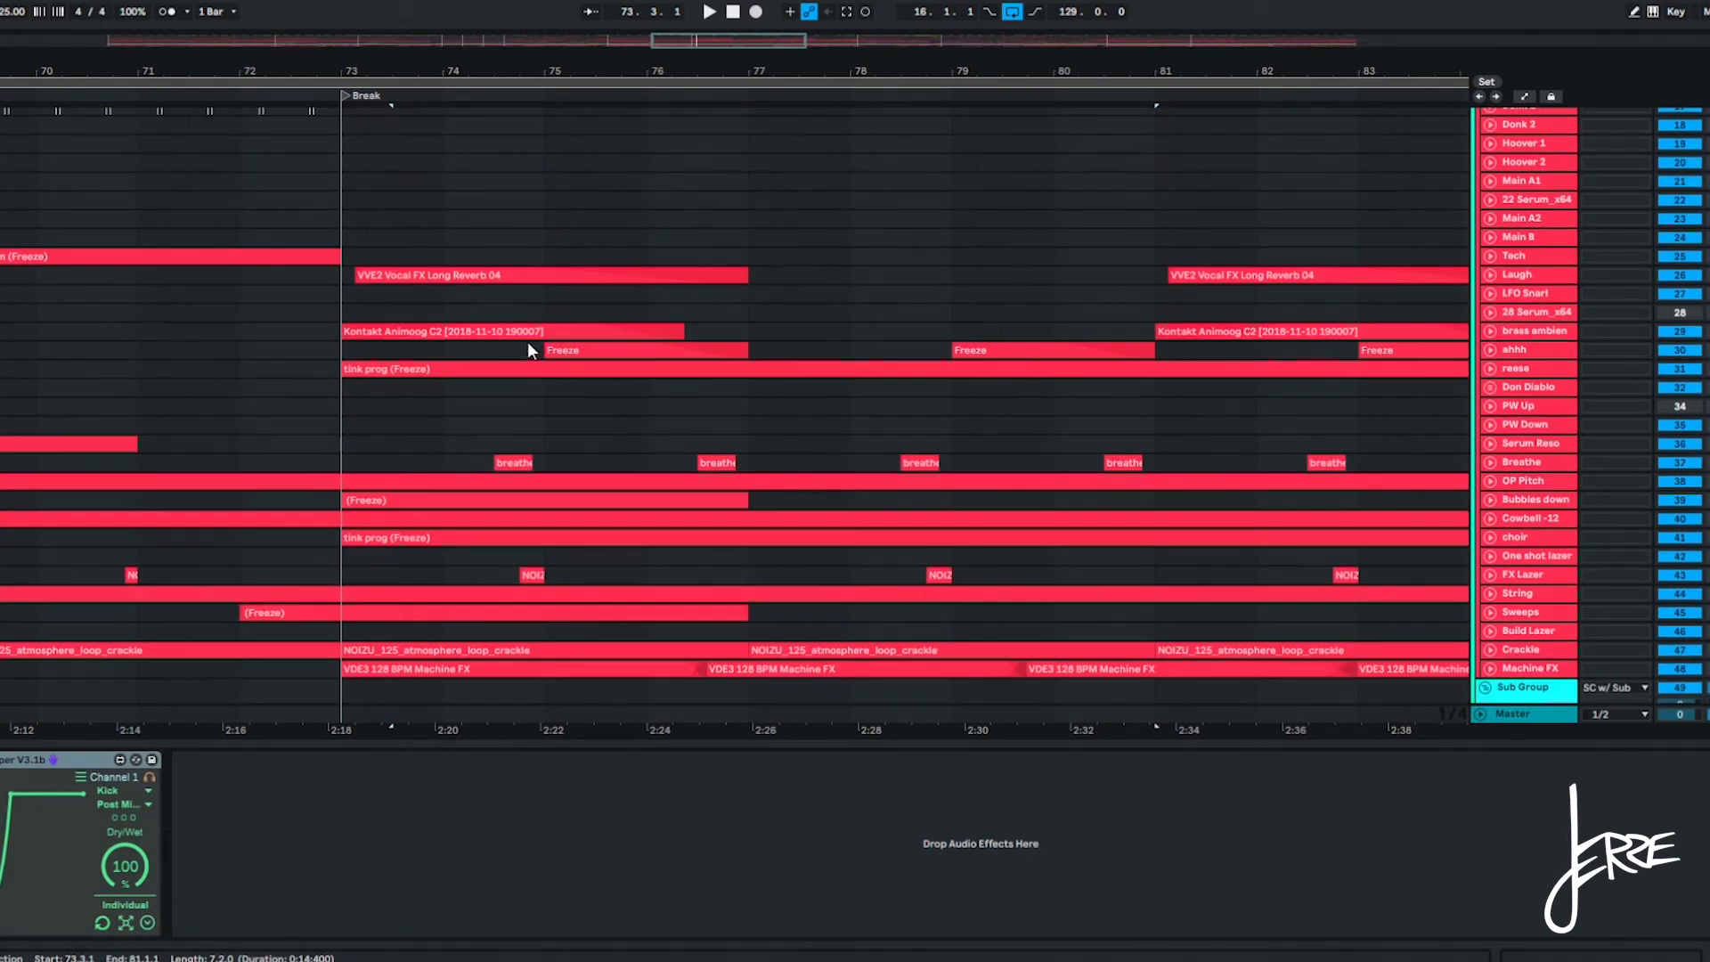
pyautogui.scroll(-3, 523, 275)
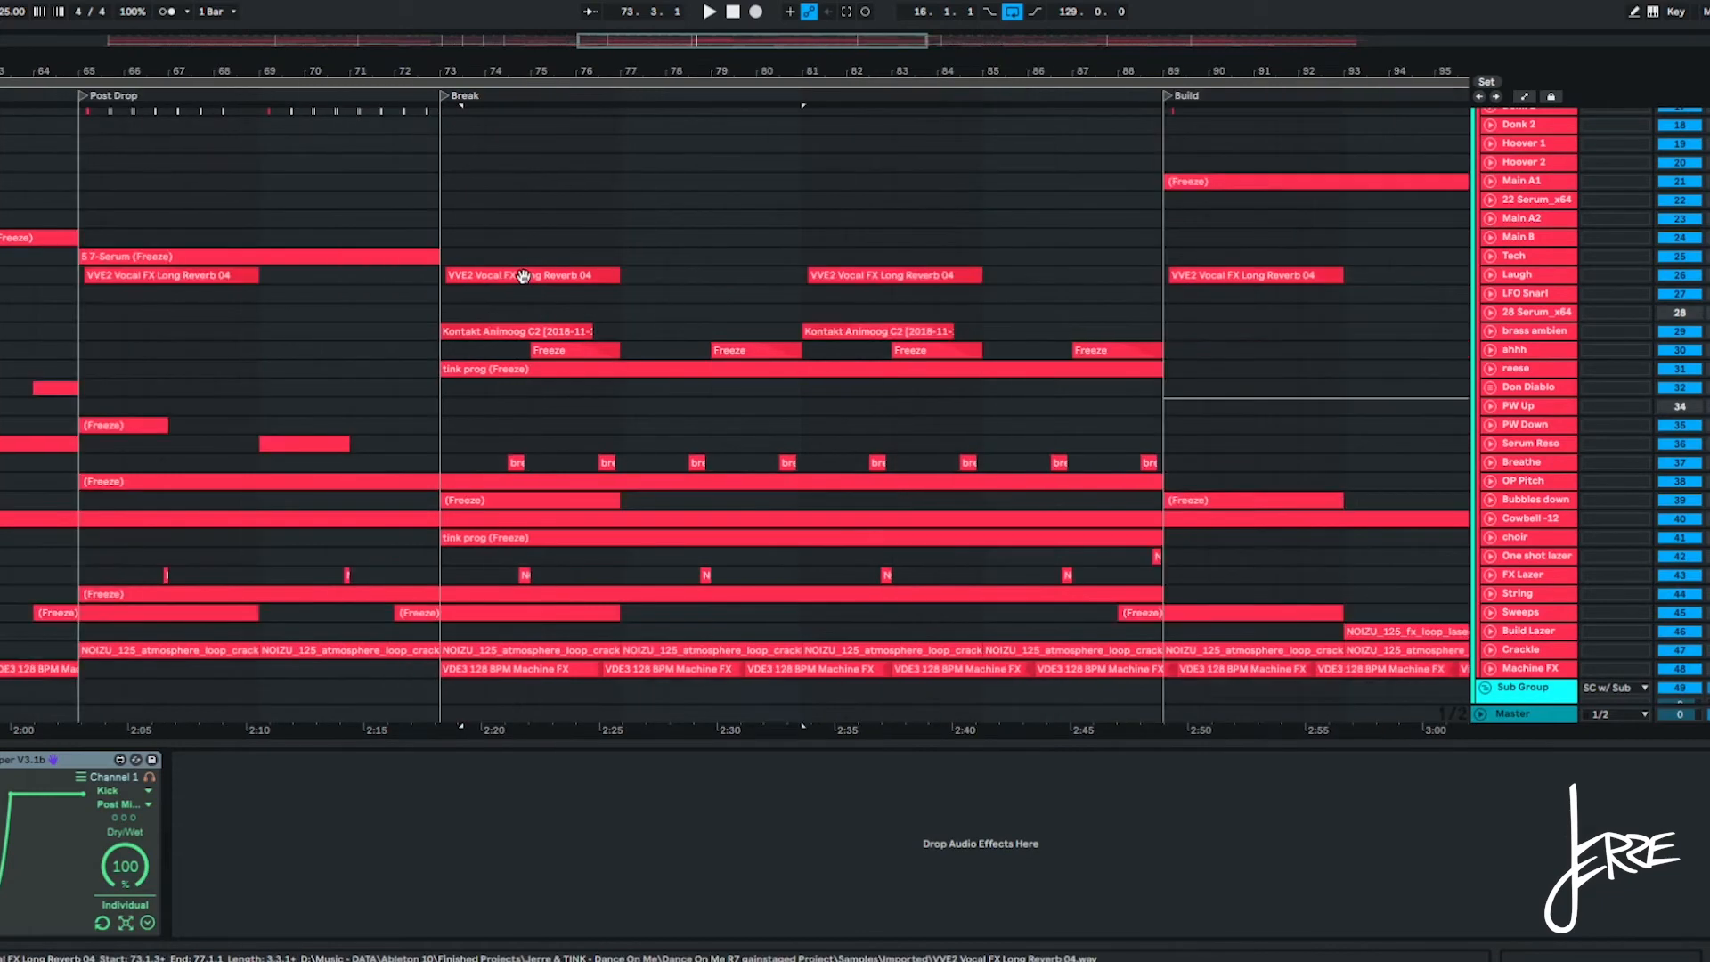
pyautogui.click(522, 276)
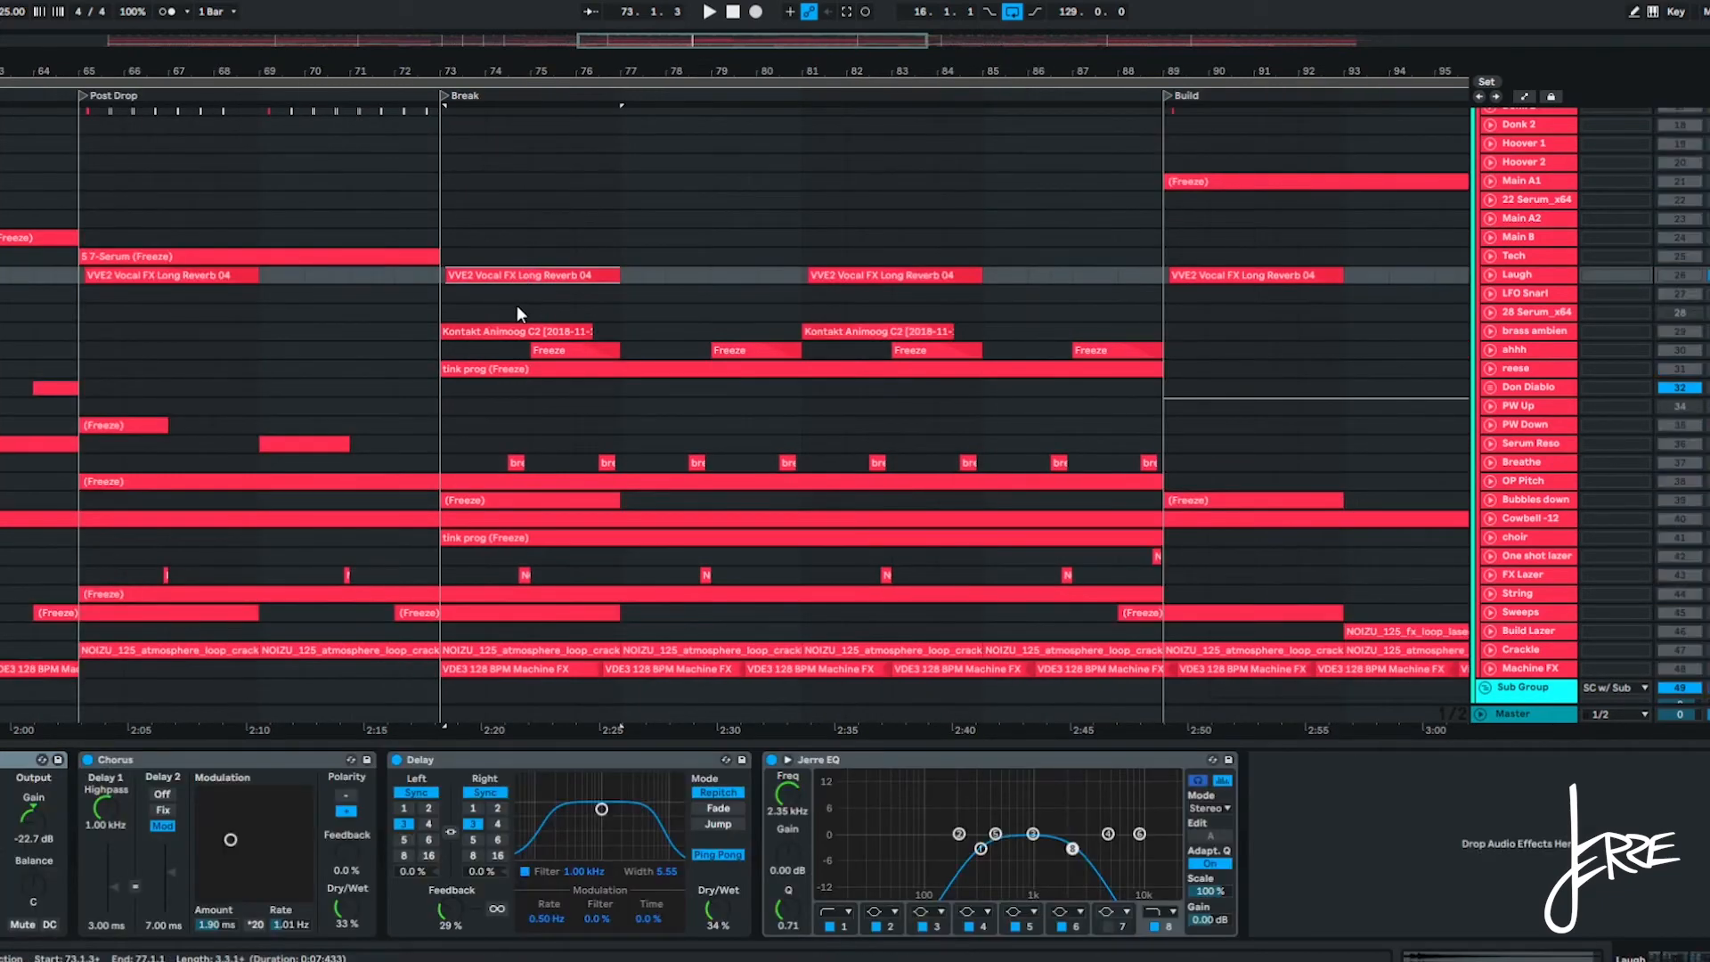
# Select the Kontakt Animoog C2 clip at bar 73 and unfold its brass ambience track to show the waveform.
pyautogui.click(516, 330)
pyautogui.scroll(2, 423, 330)
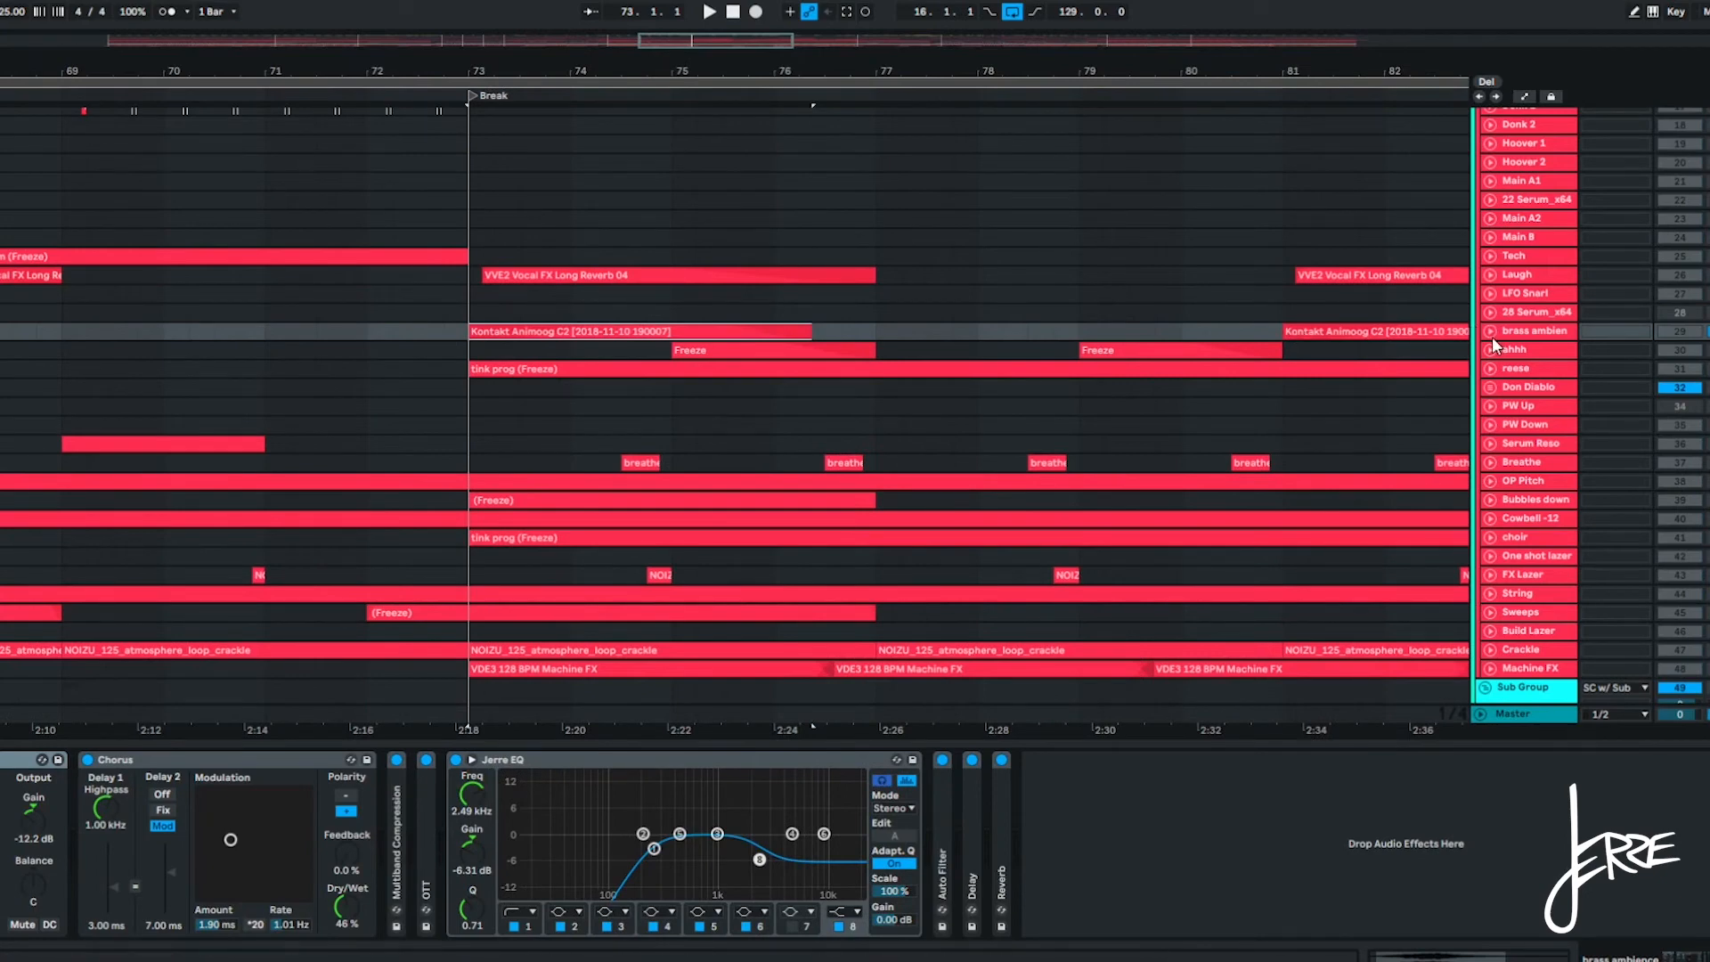
pyautogui.click(1490, 333)
pyautogui.doubleClick(675, 327)
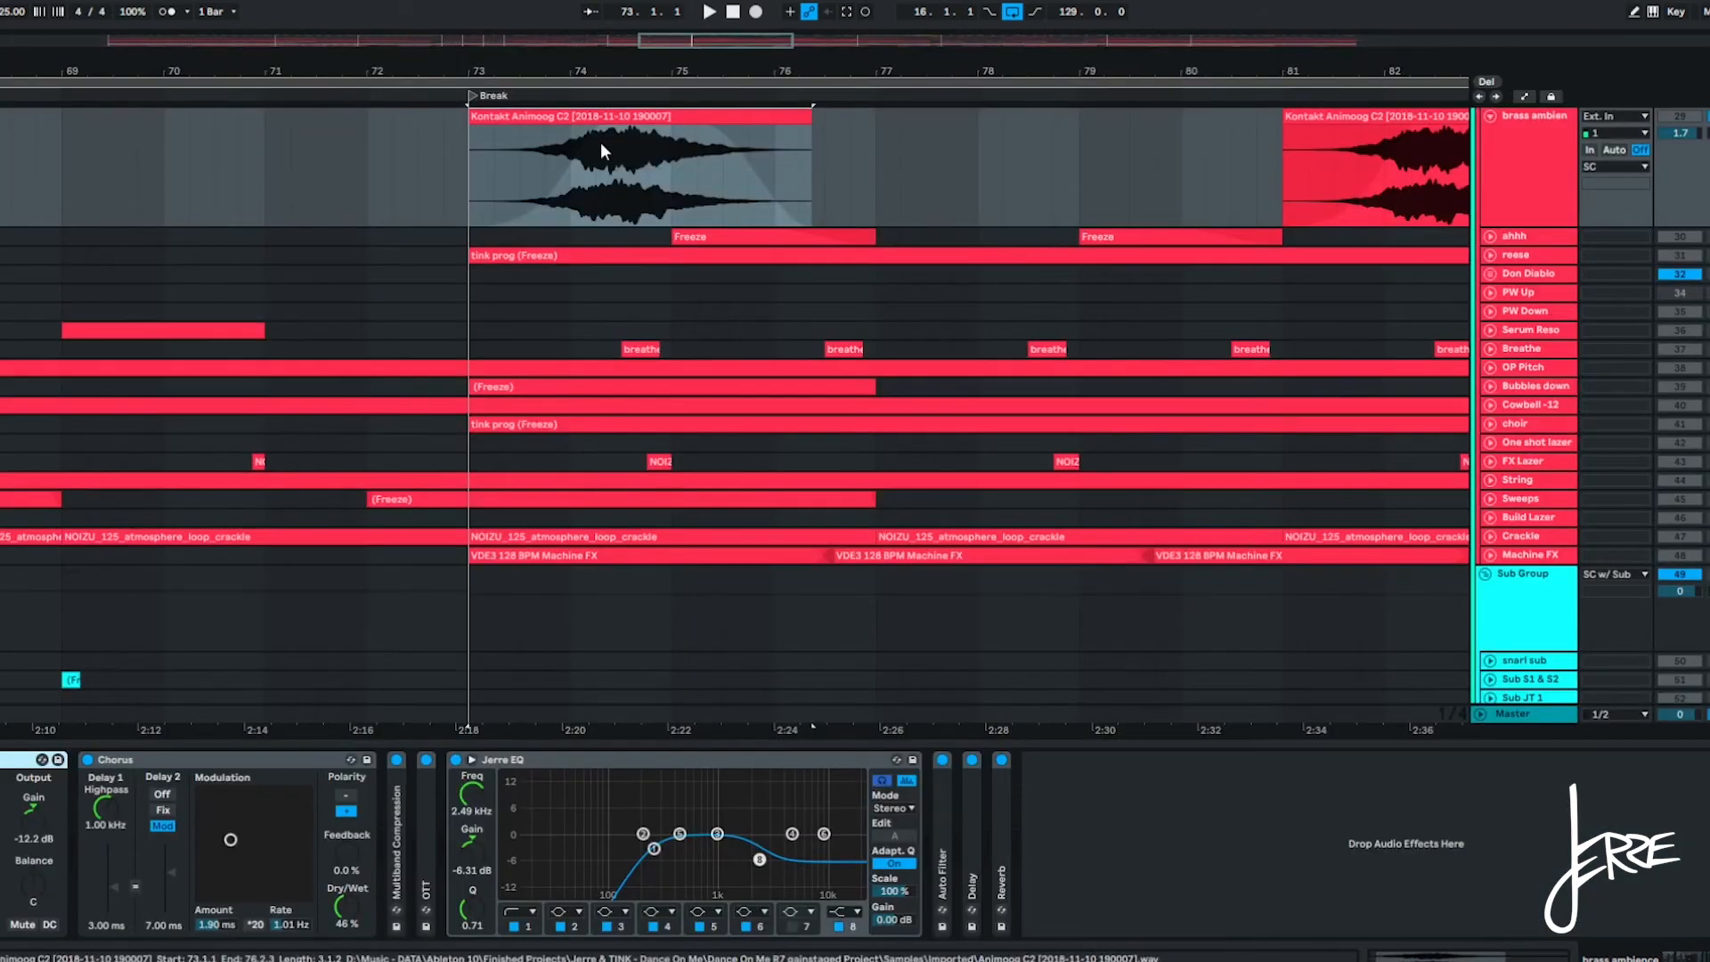
# Examine the fade-in and fade-out of the Kontakt Animoog C2 clip, and play it from bar 73.
pyautogui.scroll(1, 630, 187)
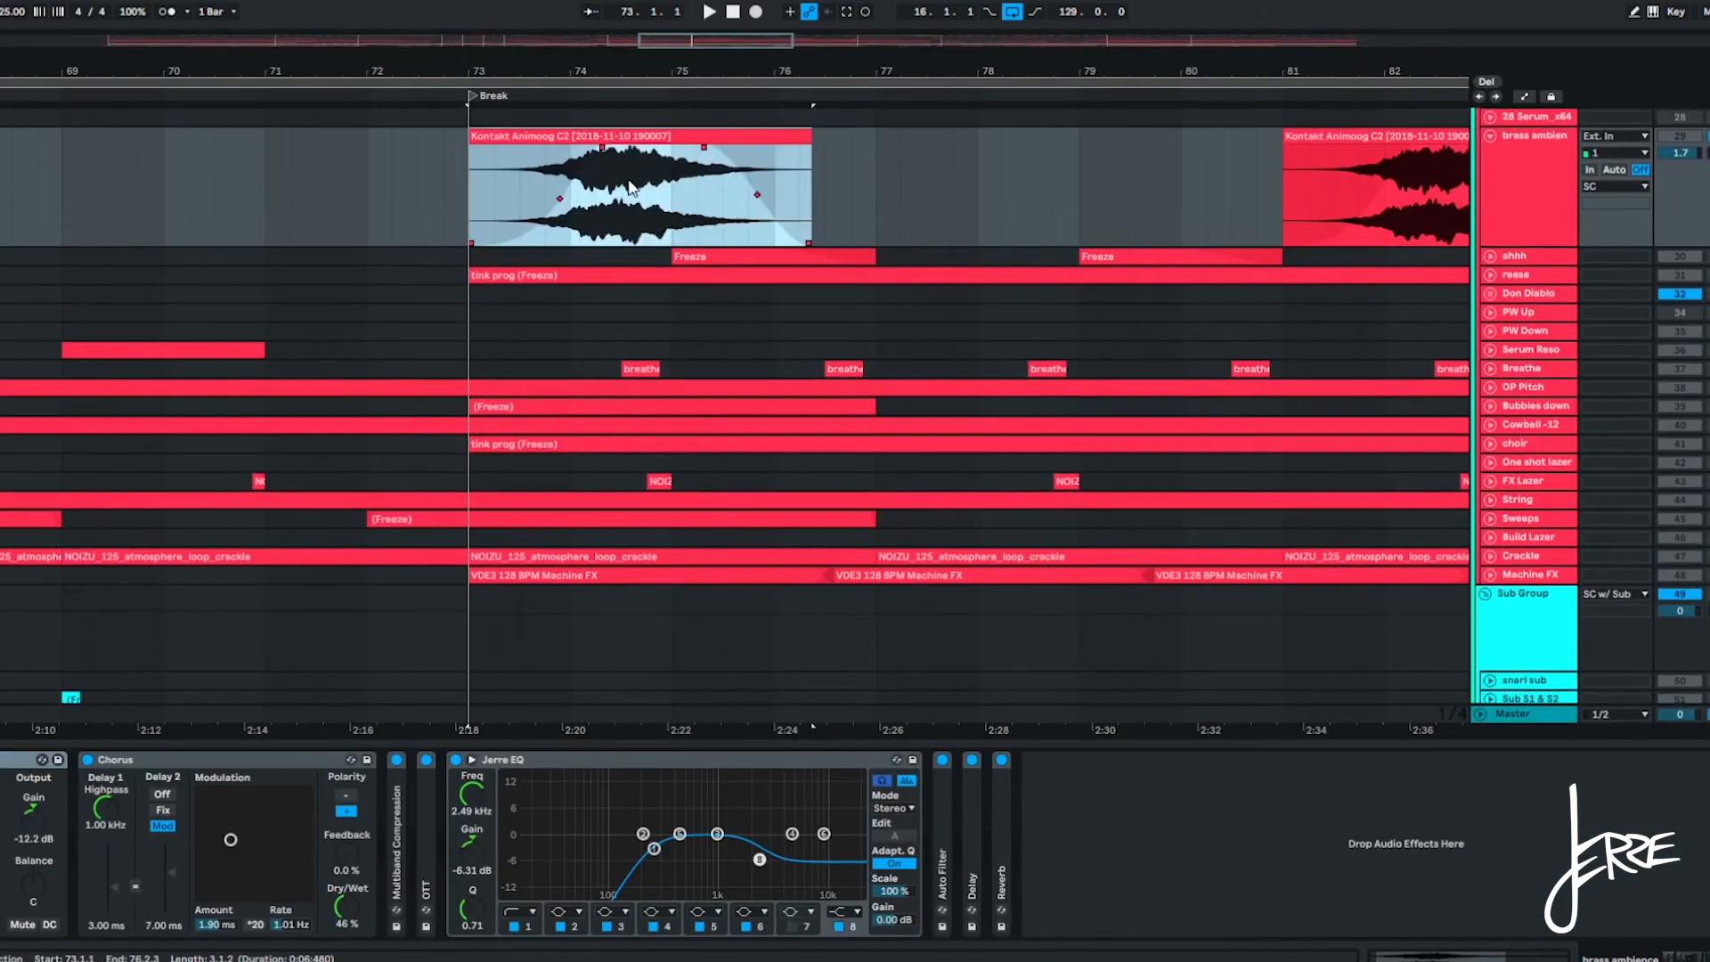
pyautogui.scroll(3, 677, 178)
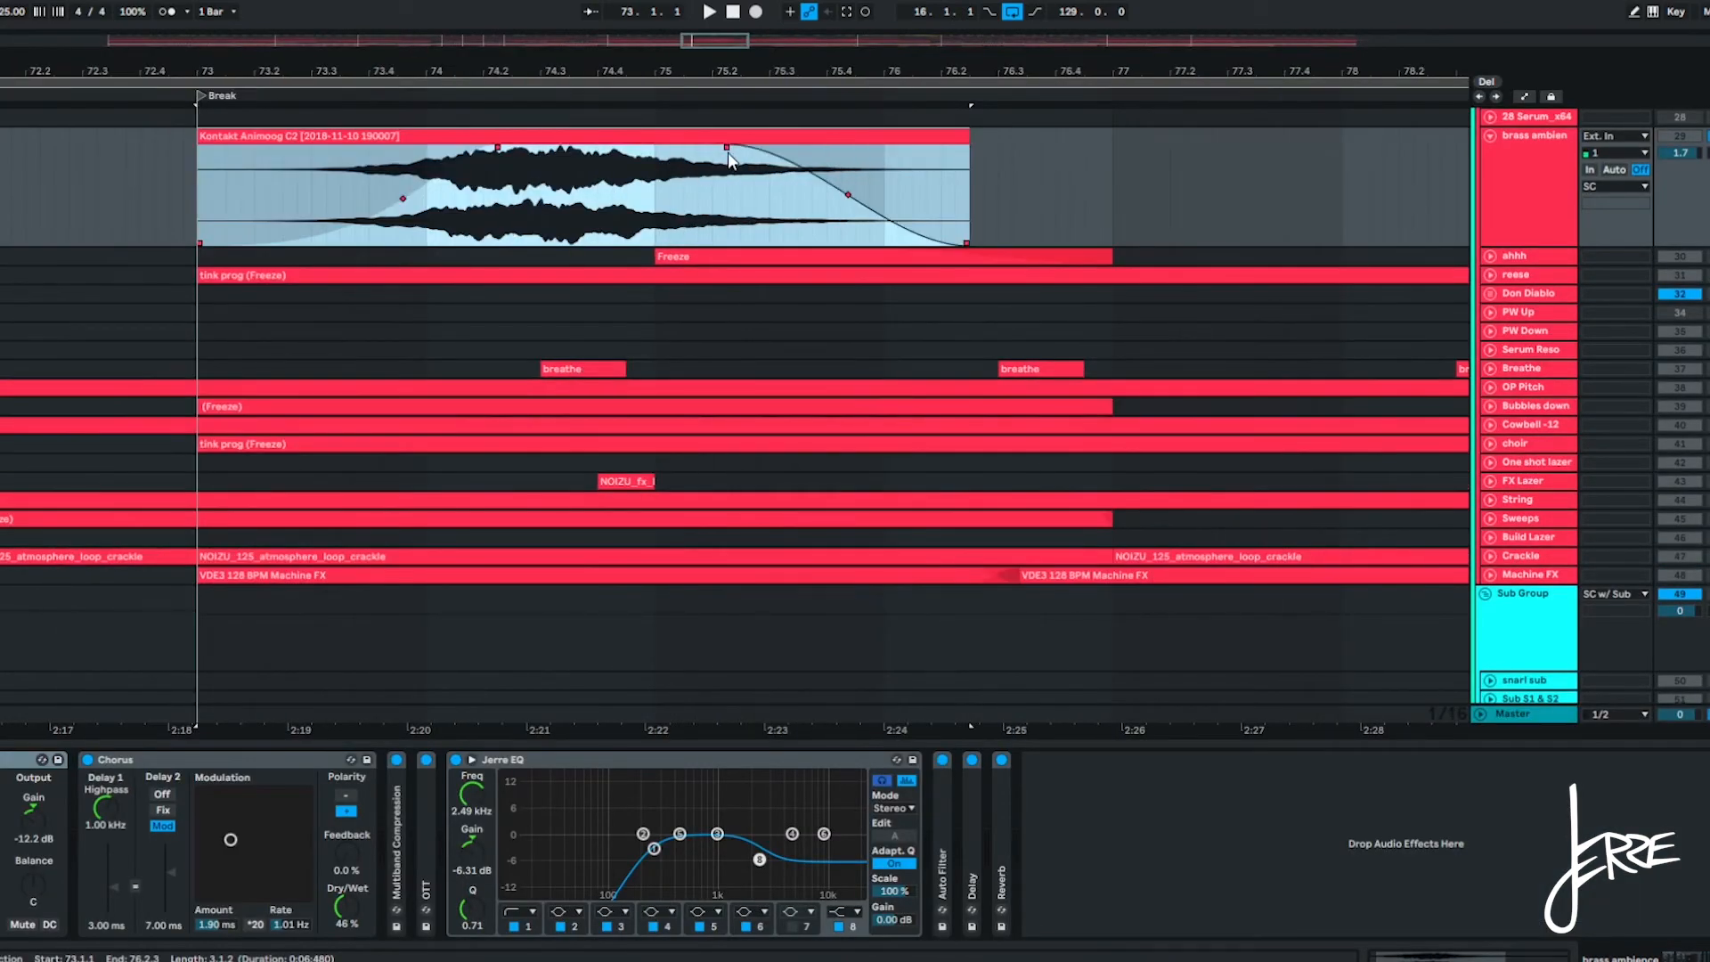
pyautogui.scroll(-3, 513, 140)
pyautogui.press('space')
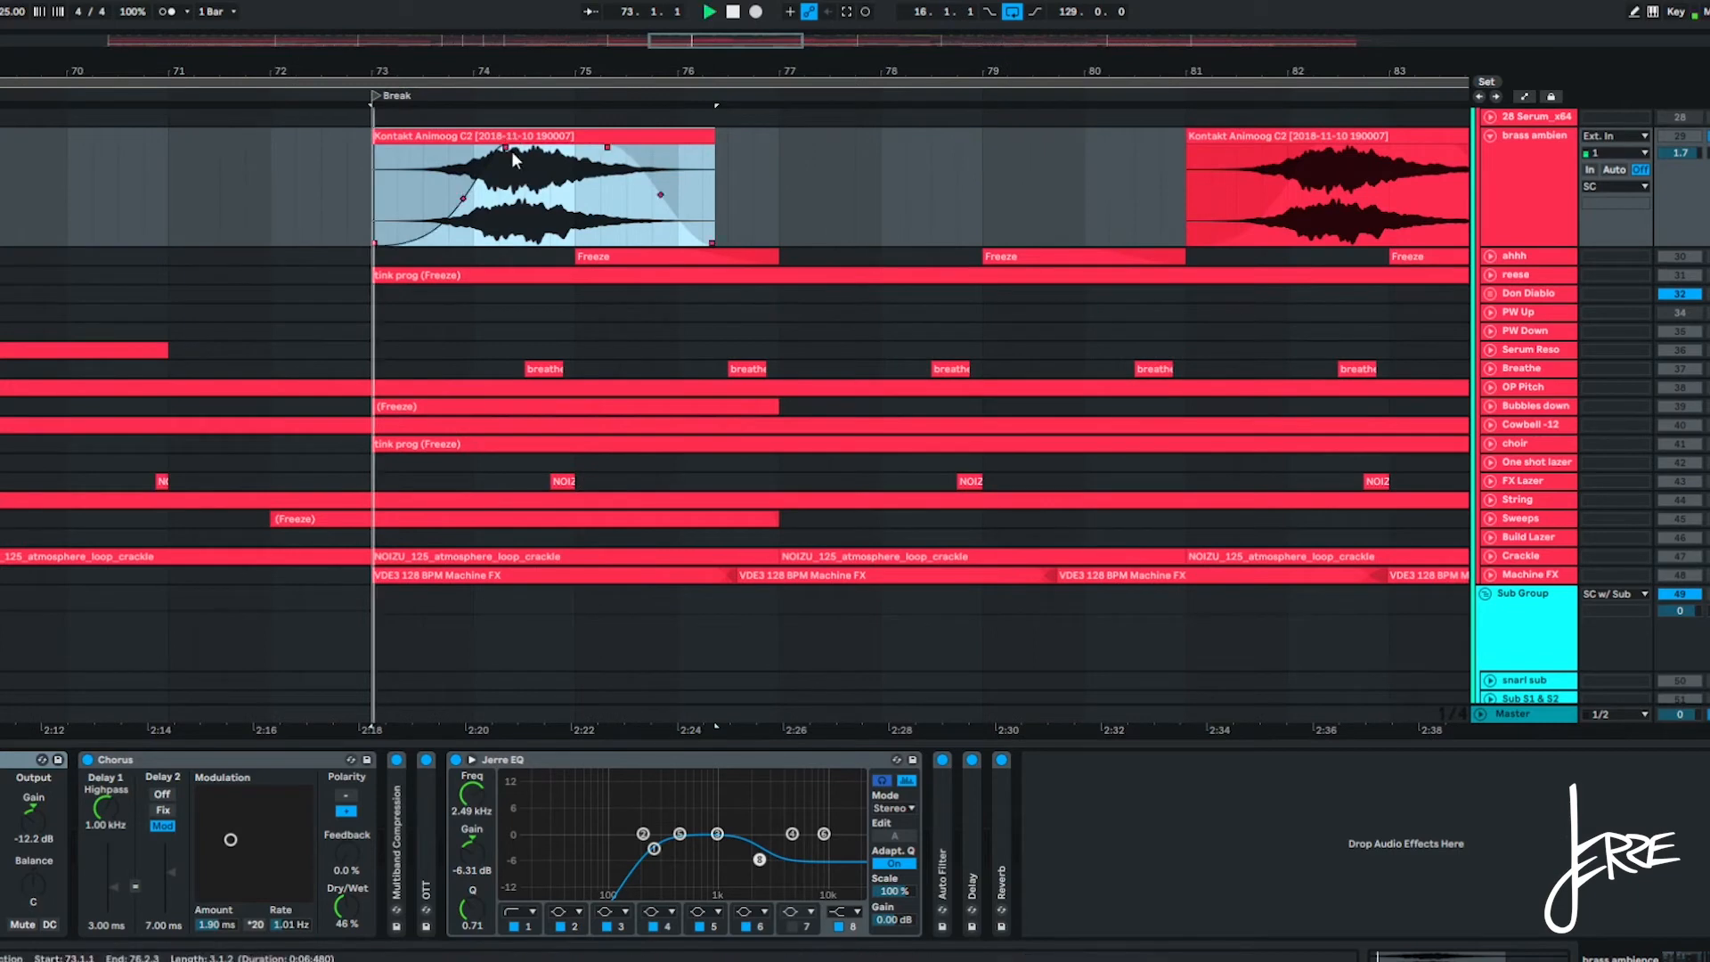
pyautogui.scroll(2, 501, 194)
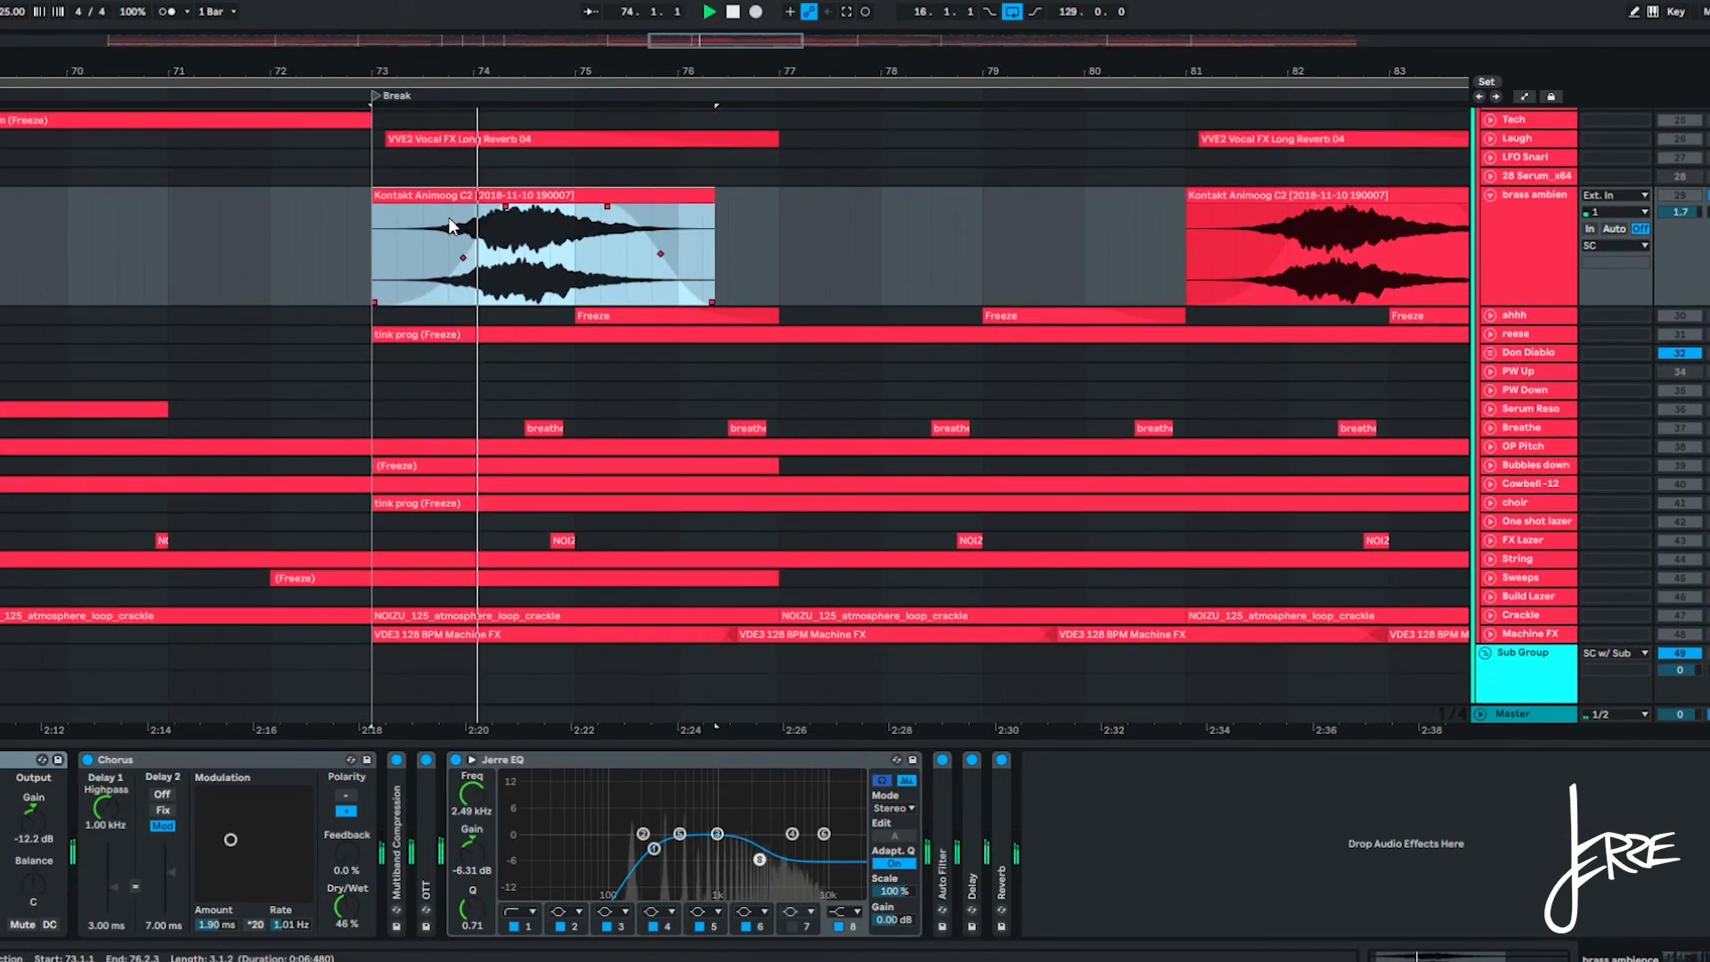
# Stop playback and examine the Chorus, Multiband Compression, Jerre EQ and Auto Filter devices in the brass ambience effect chain.
pyautogui.scroll(3, 534, 247)
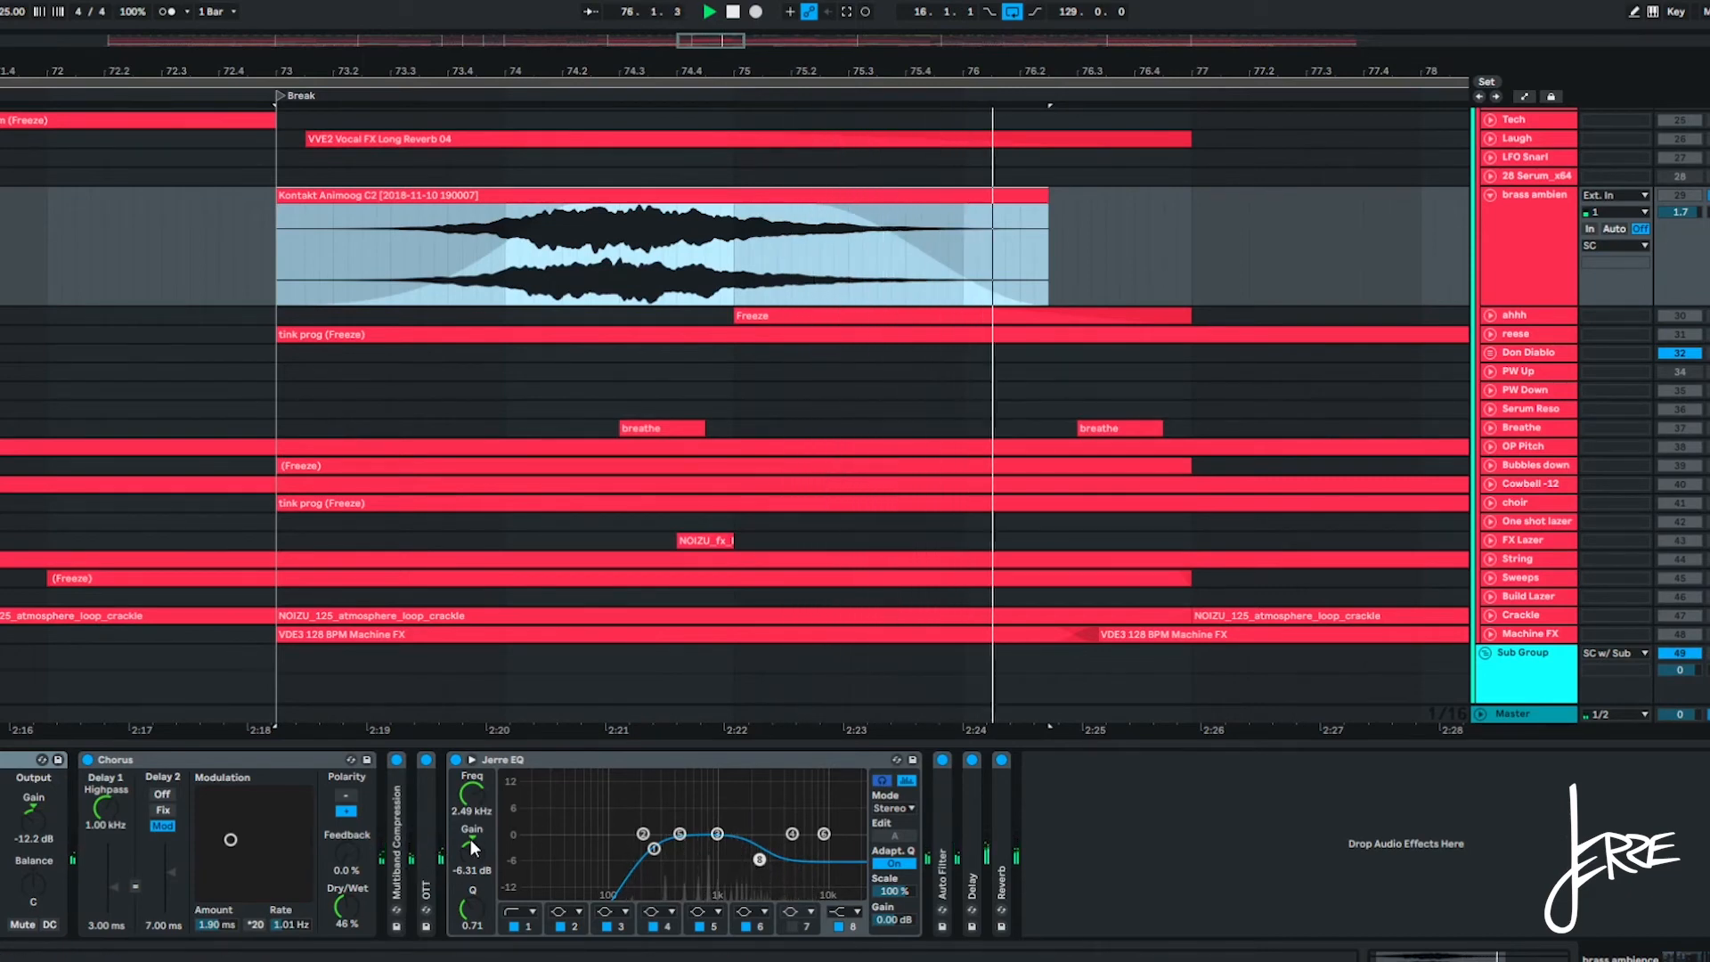
pyautogui.press('space')
pyautogui.click(255, 757)
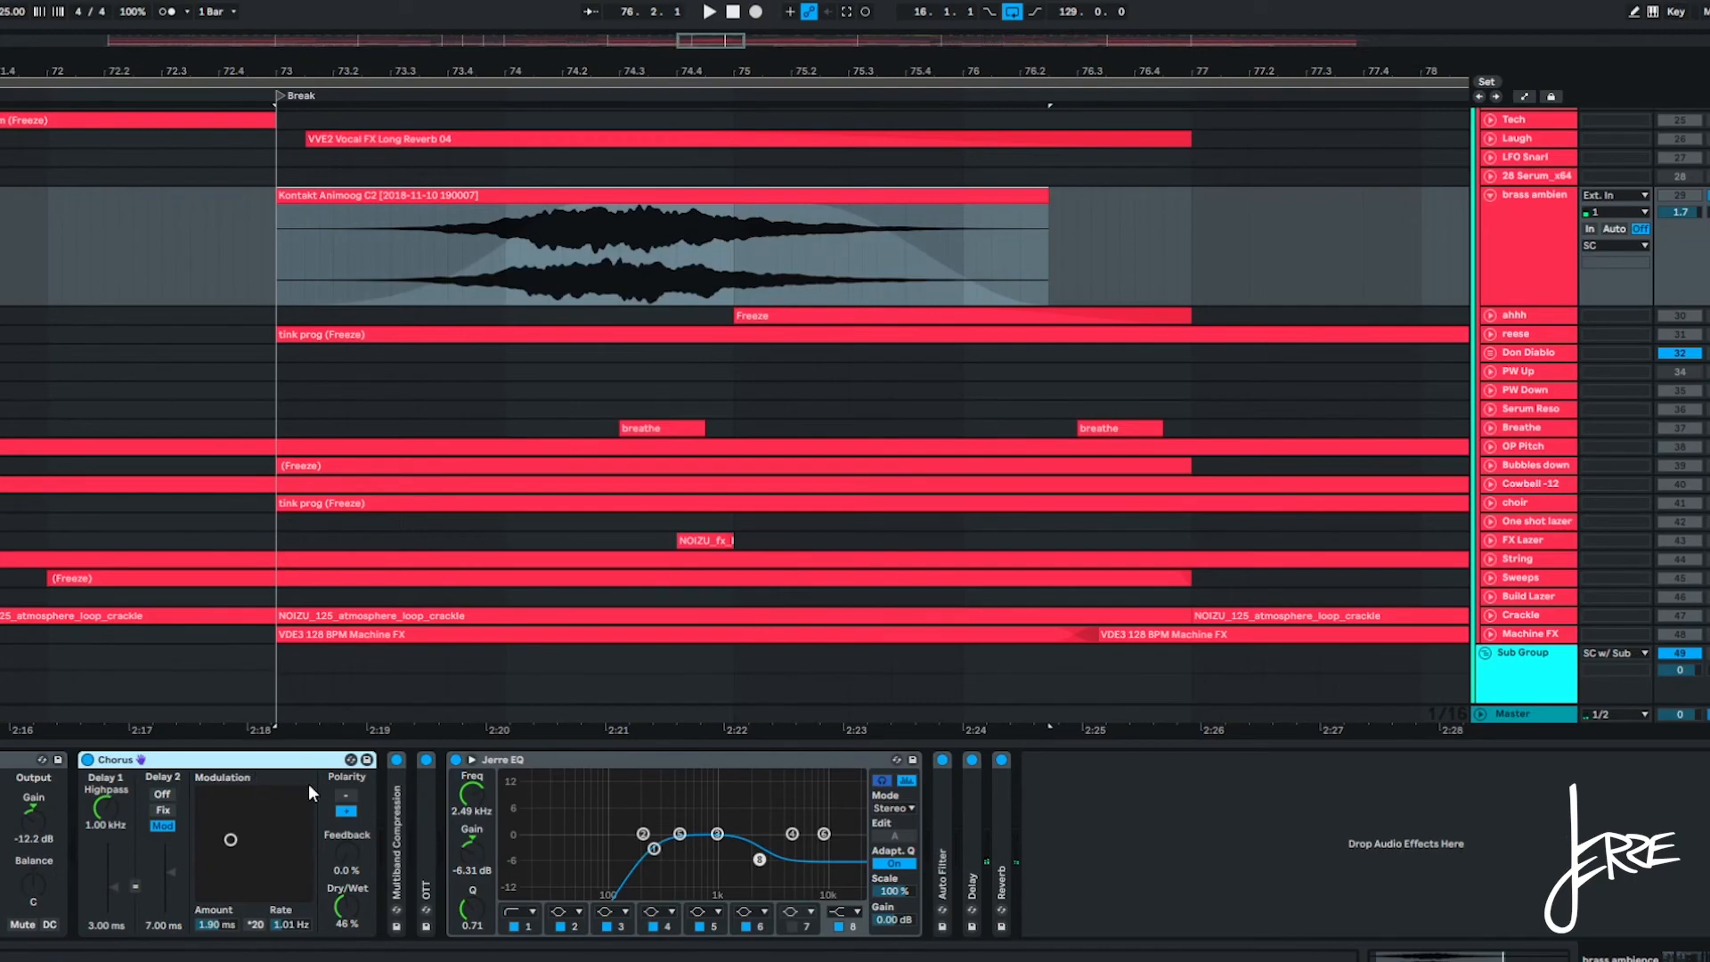
pyautogui.doubleClick(397, 803)
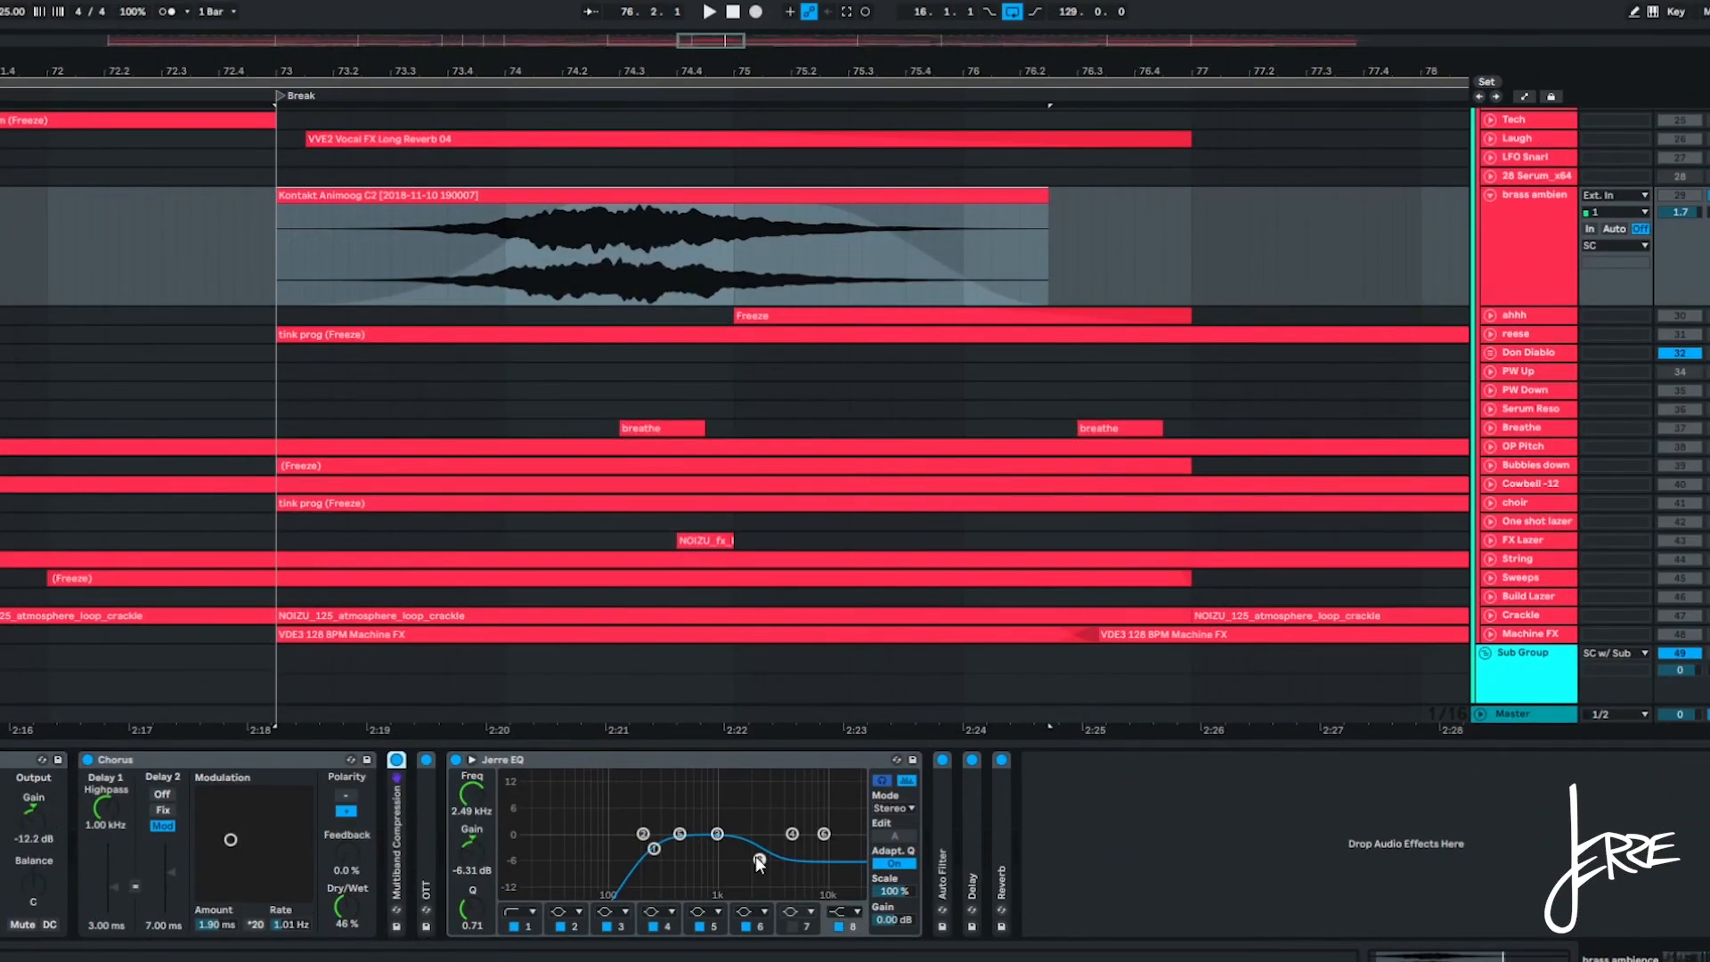
pyautogui.doubleClick(943, 879)
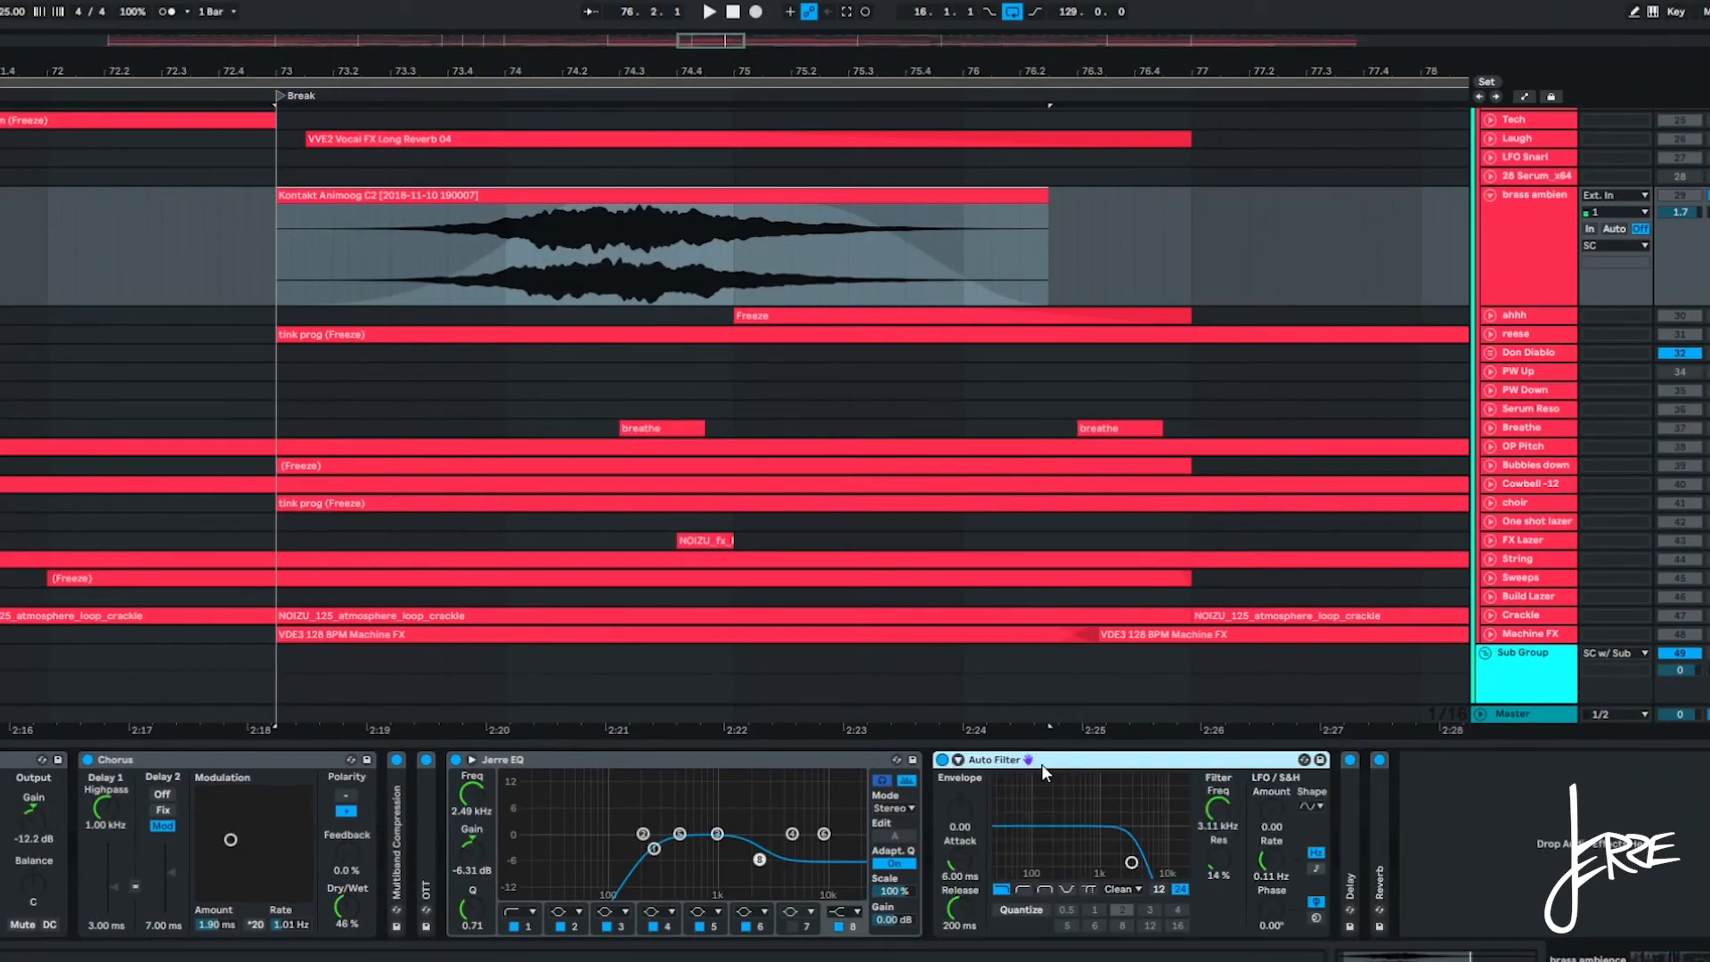
pyautogui.doubleClick(1047, 762)
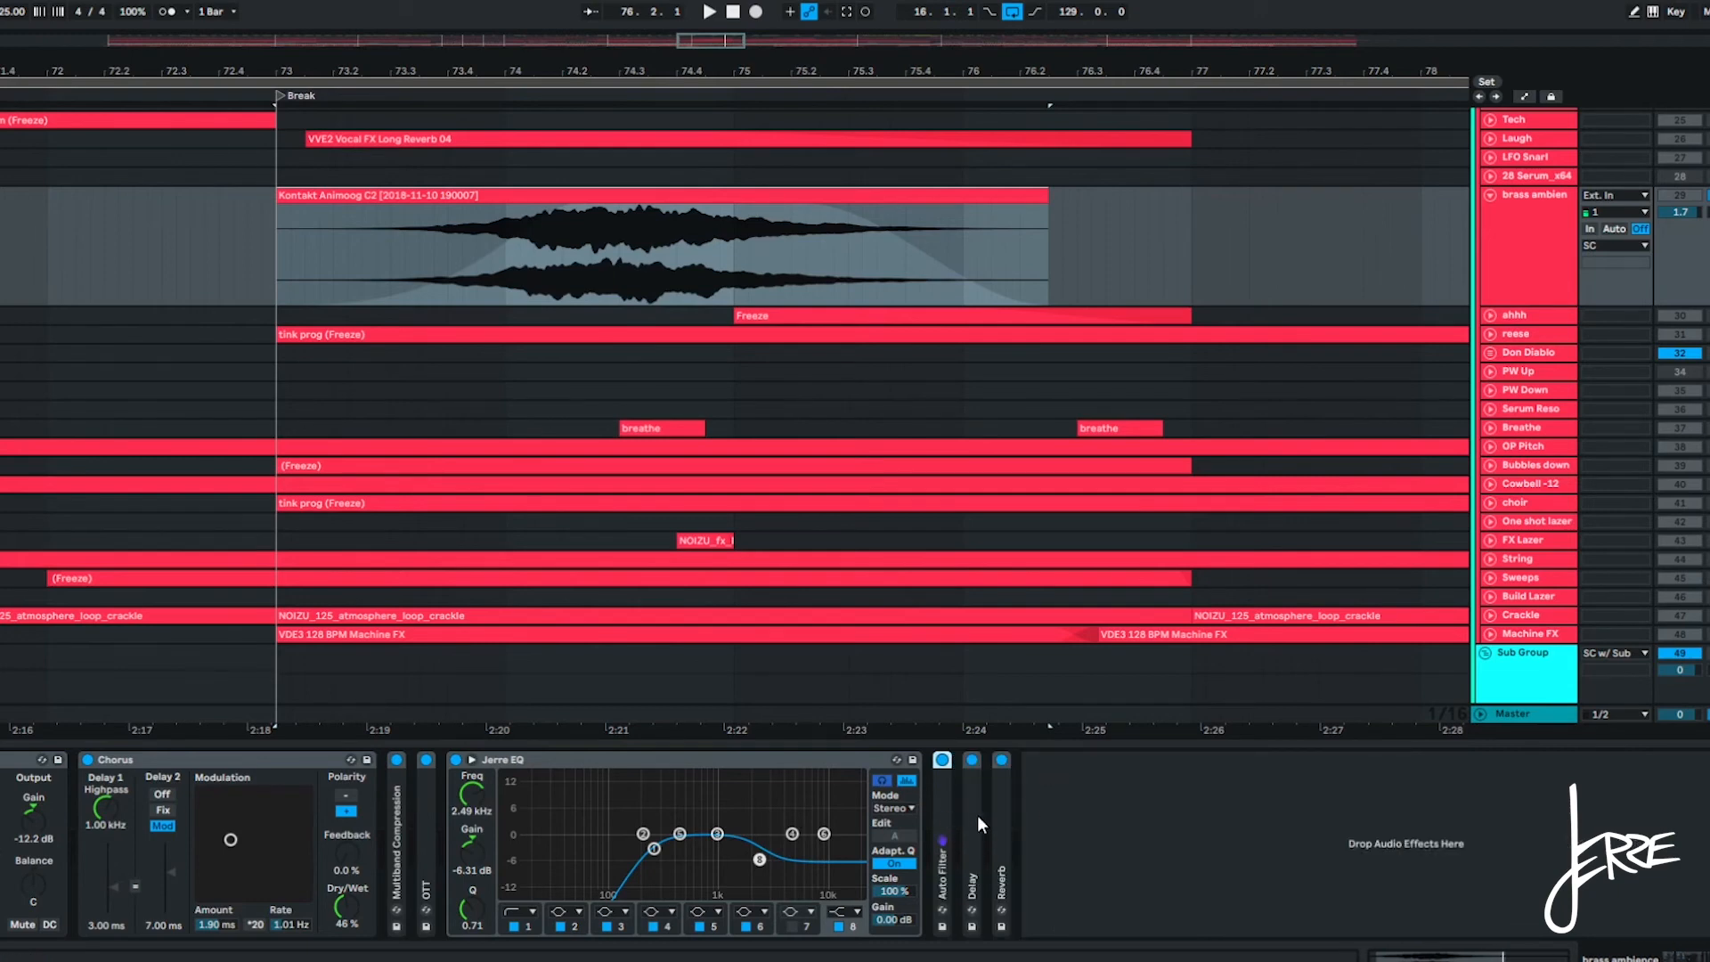
# Select the ahhh track's Freeze clip at bar 75, unfold the track to show the waveform, and play the clip.
pyautogui.click(1519, 316)
pyautogui.scroll(-5, 932, 336)
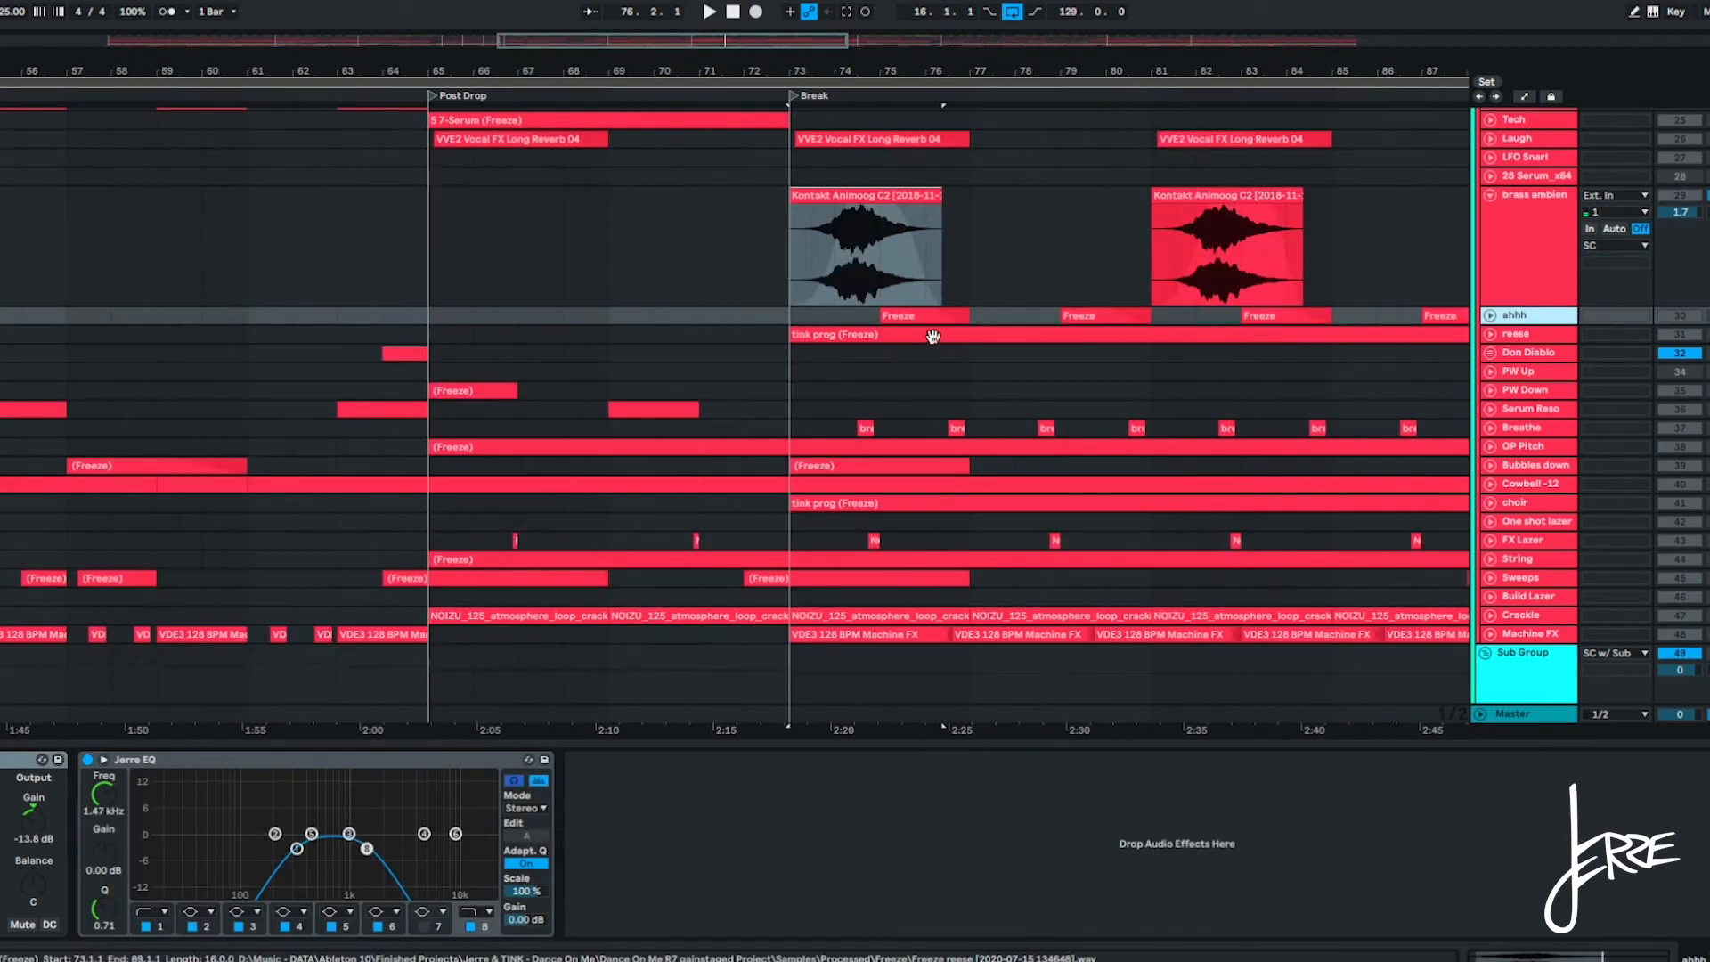
pyautogui.scroll(4, 1024, 334)
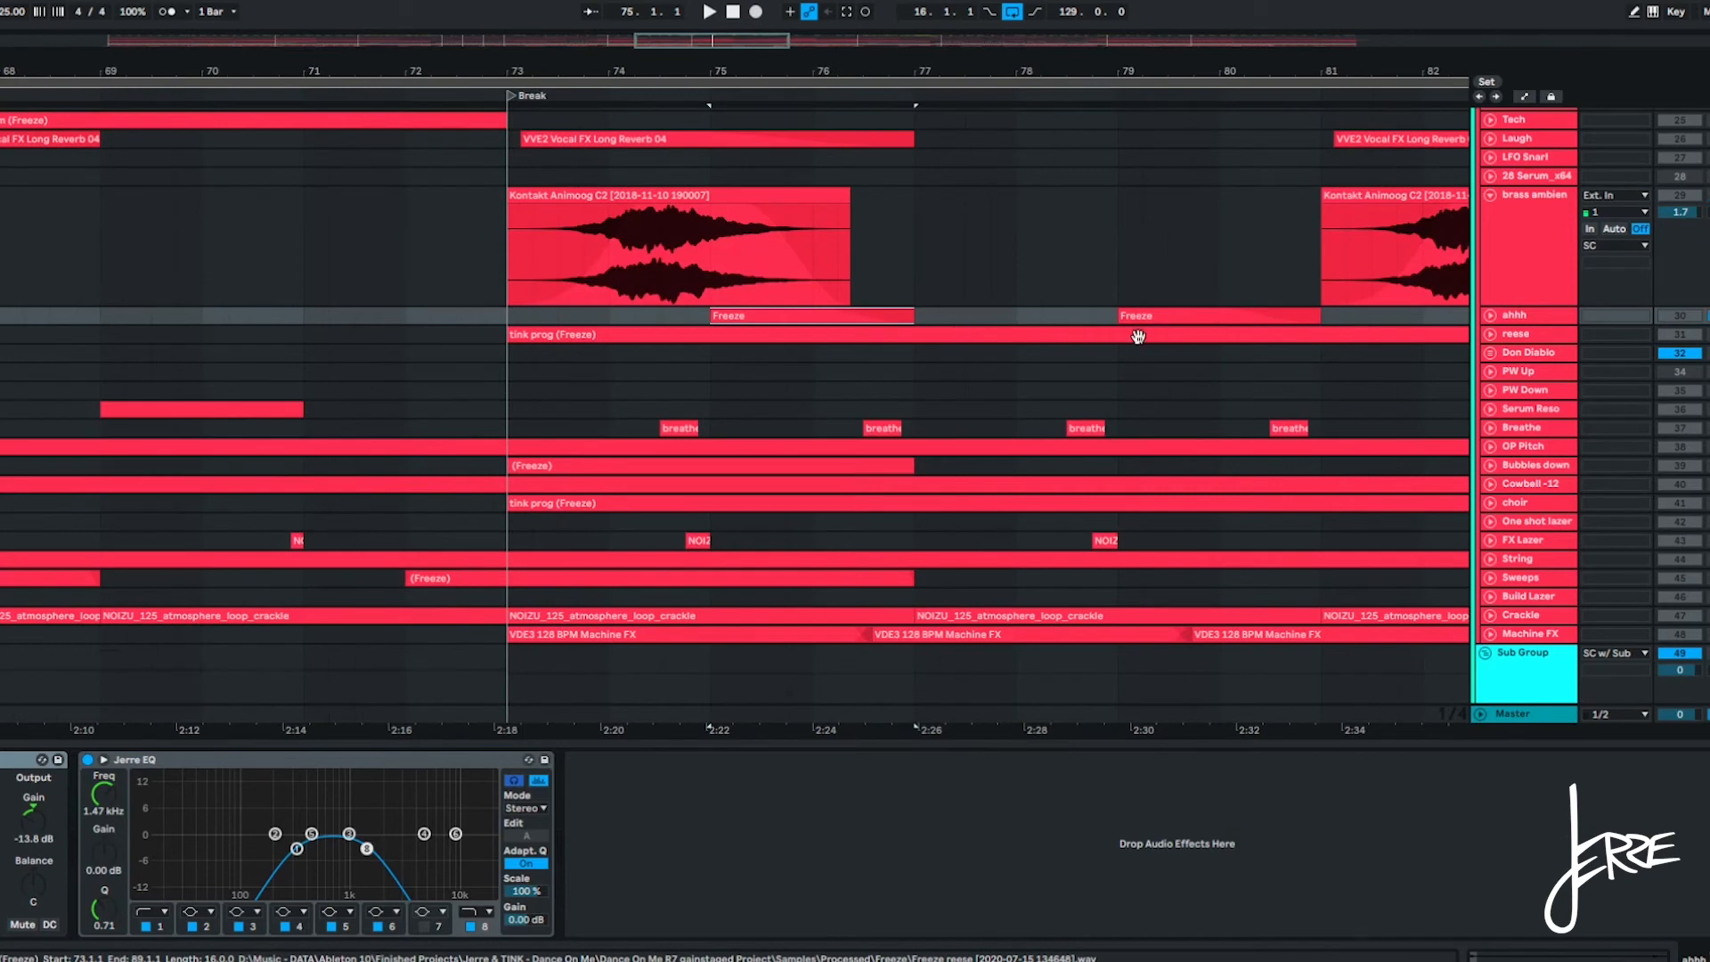
pyautogui.click(1494, 316)
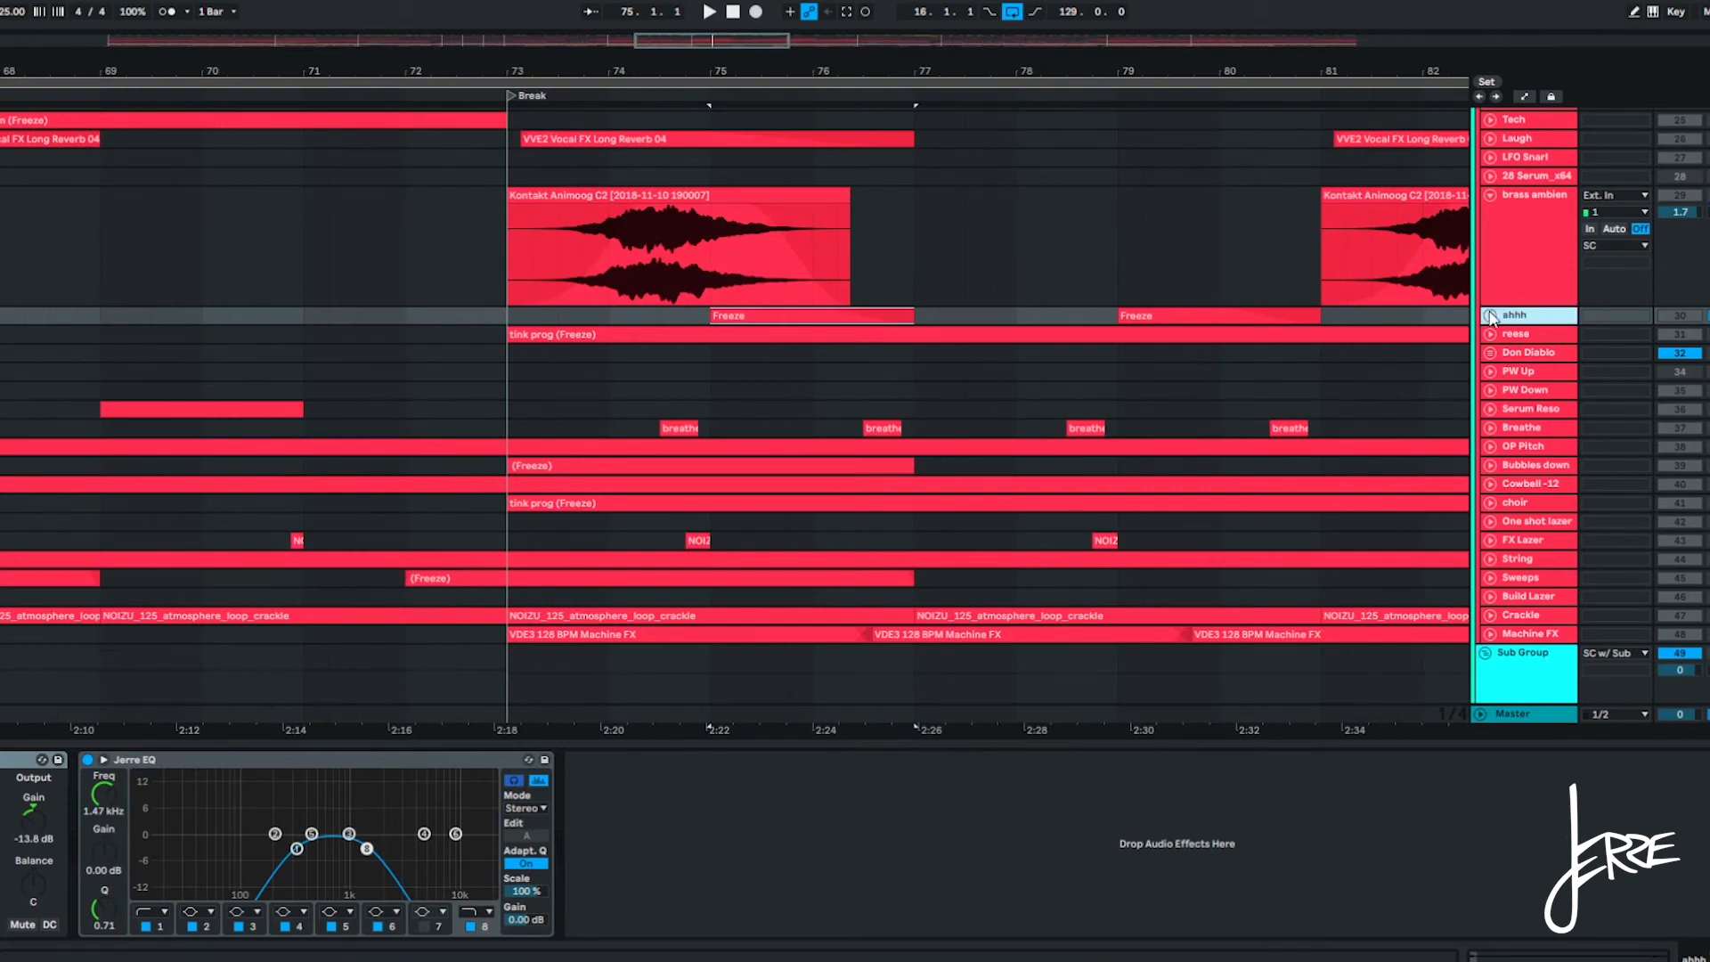
pyautogui.click(1490, 316)
pyautogui.scroll(-4, 922, 335)
pyautogui.press('space')
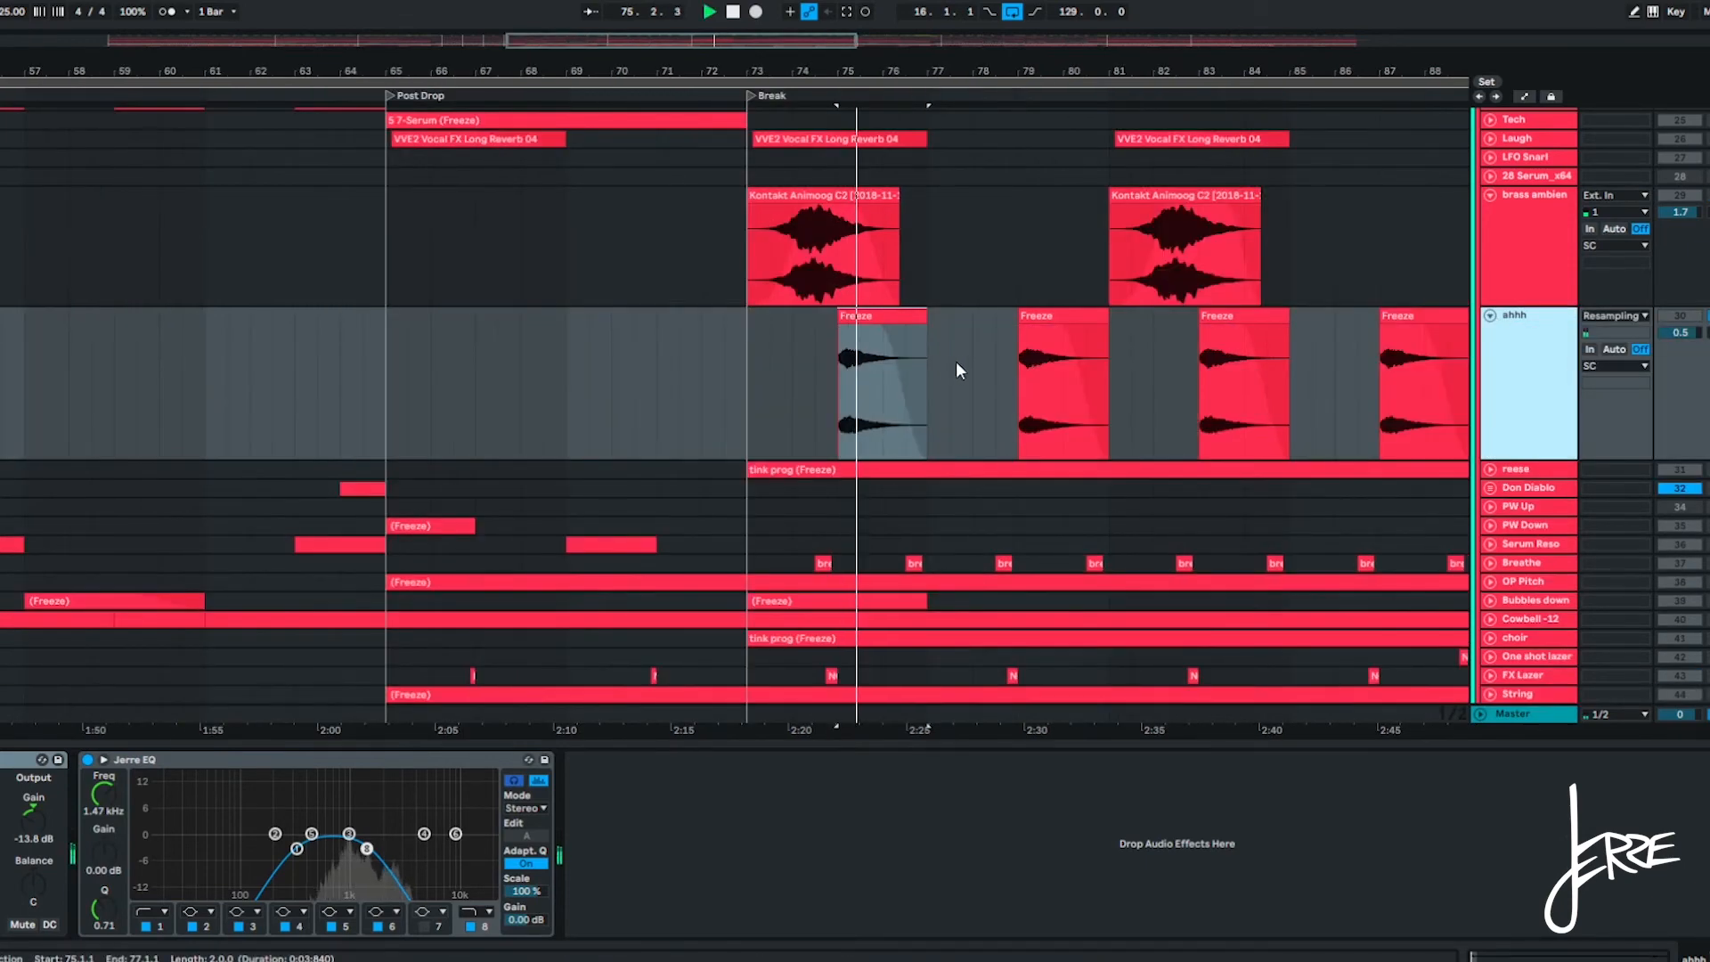
pyautogui.scroll(-3, 958, 361)
# Select the tink prog clip on the reese track, unfold its waveform, and play it briefly from bar 73.
pyautogui.click(776, 393)
pyautogui.press('space')
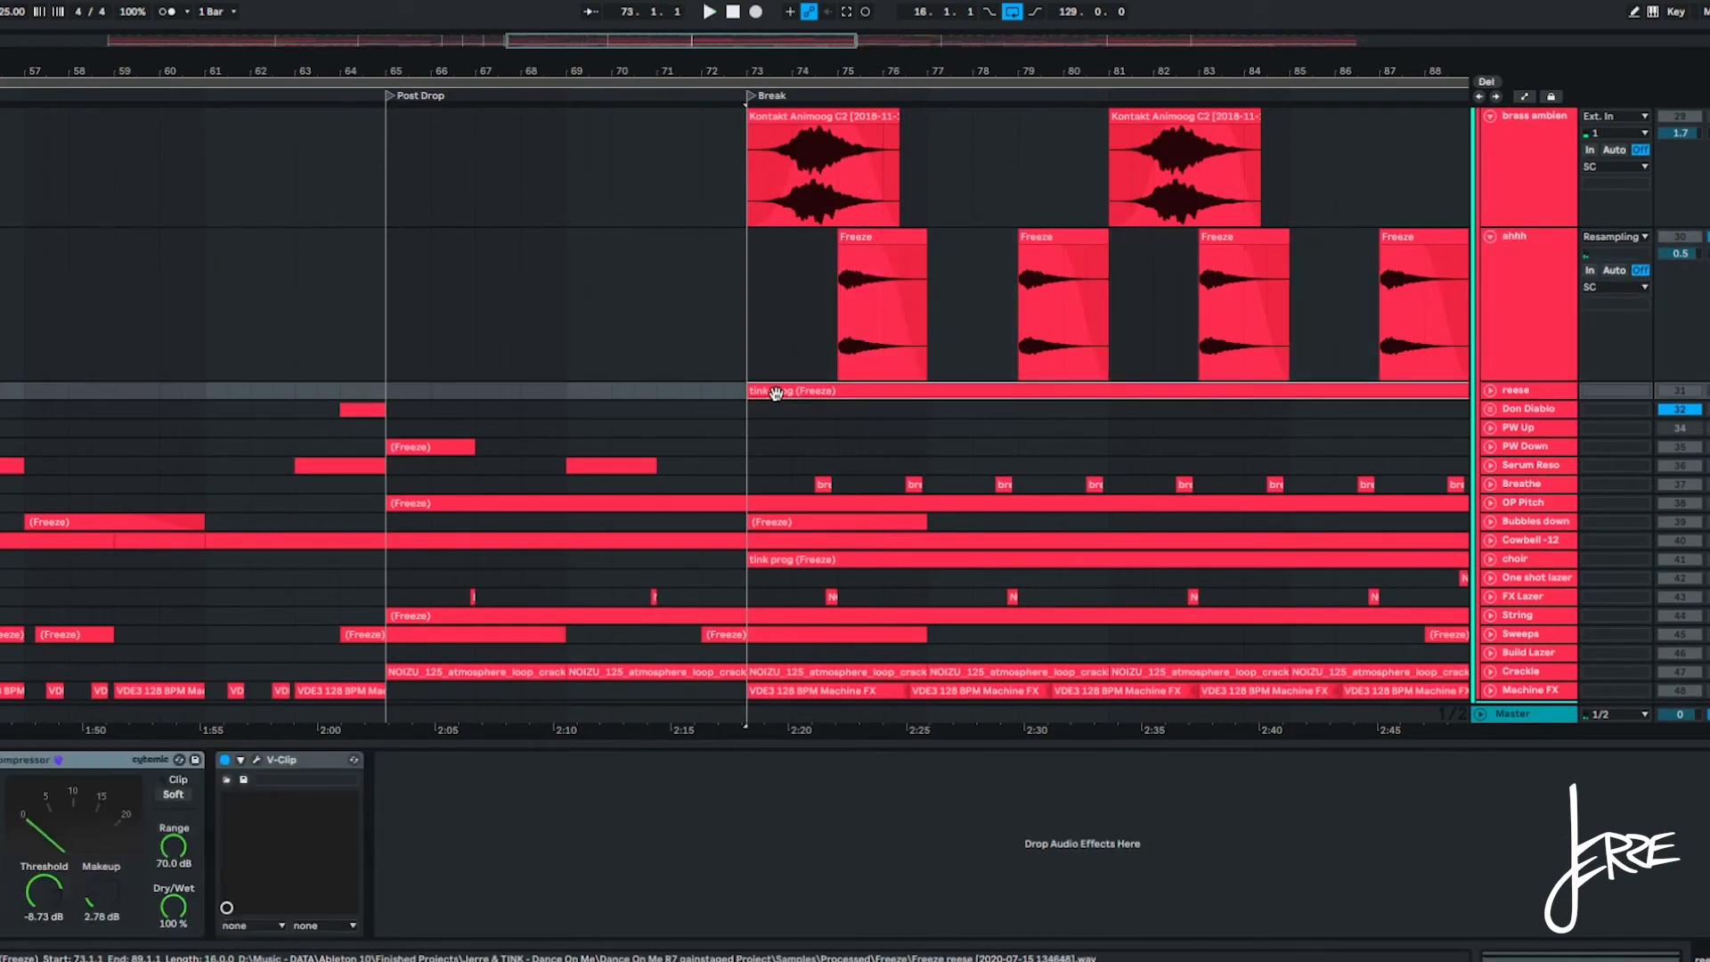
pyautogui.keyDown('ctrl'); pyautogui.scroll(3, 776, 393); pyautogui.keyUp('ctrl')
pyautogui.scroll(-1, 1157, 390)
pyautogui.click(1489, 371)
pyautogui.keyDown('ctrl'); pyautogui.scroll(-3, 676, 389); pyautogui.keyUp('ctrl')
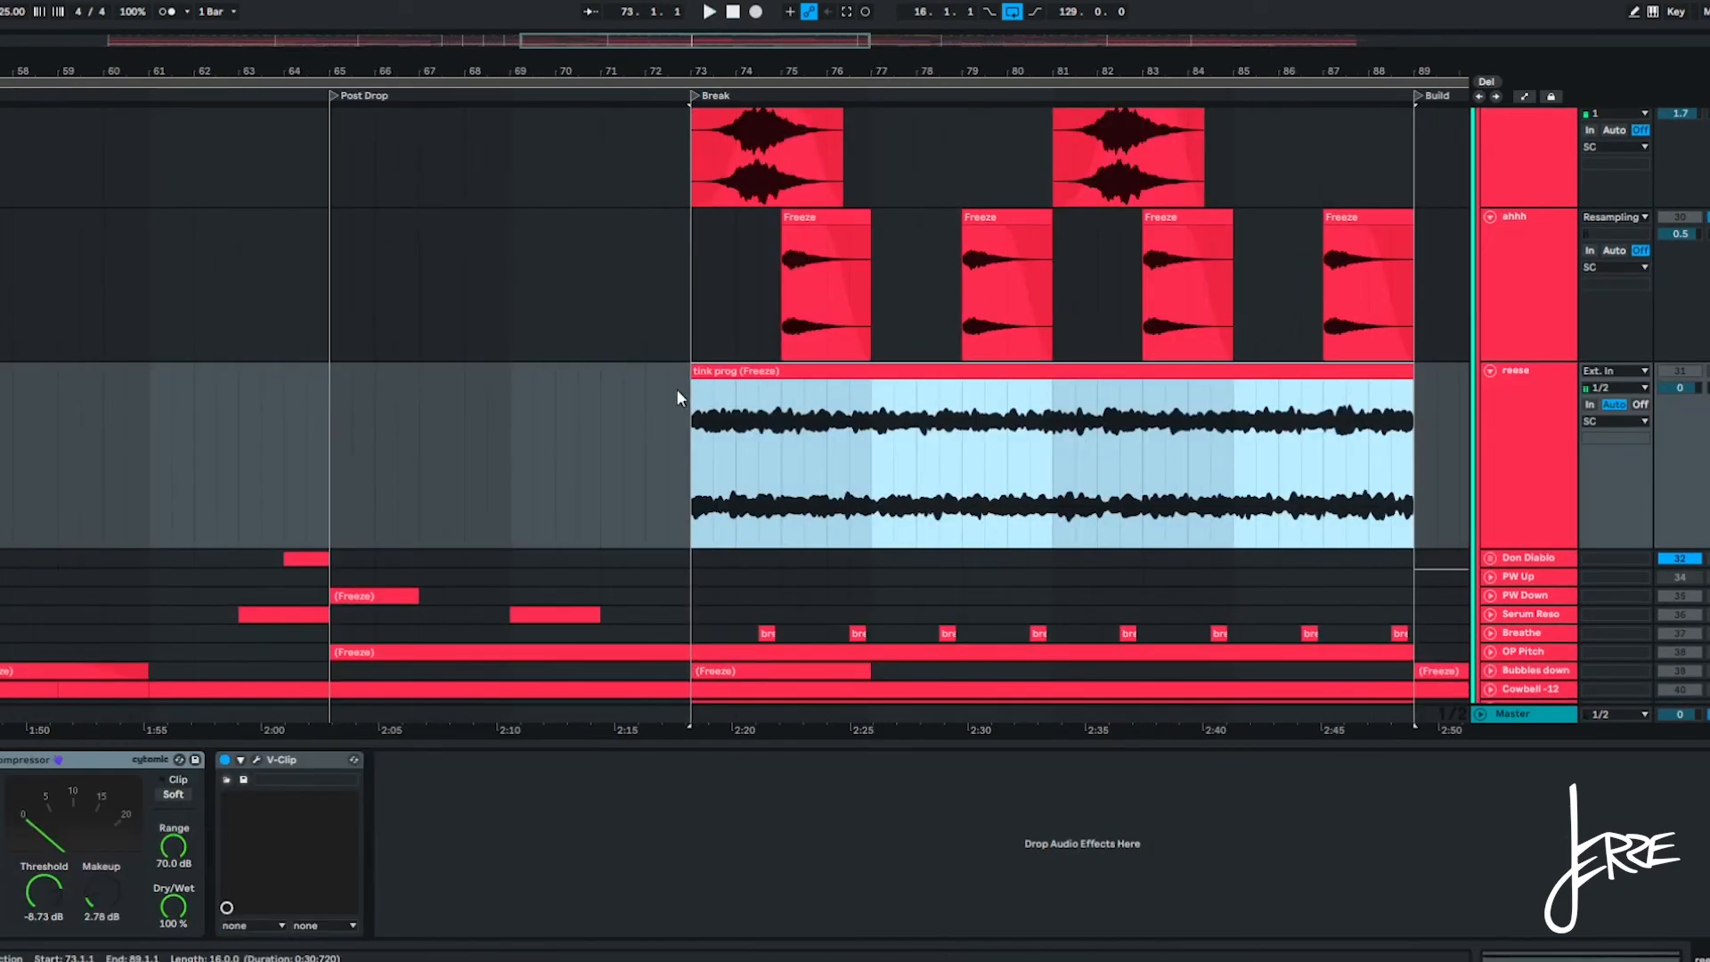
pyautogui.scroll(-2, 828, 440)
pyautogui.press('space')
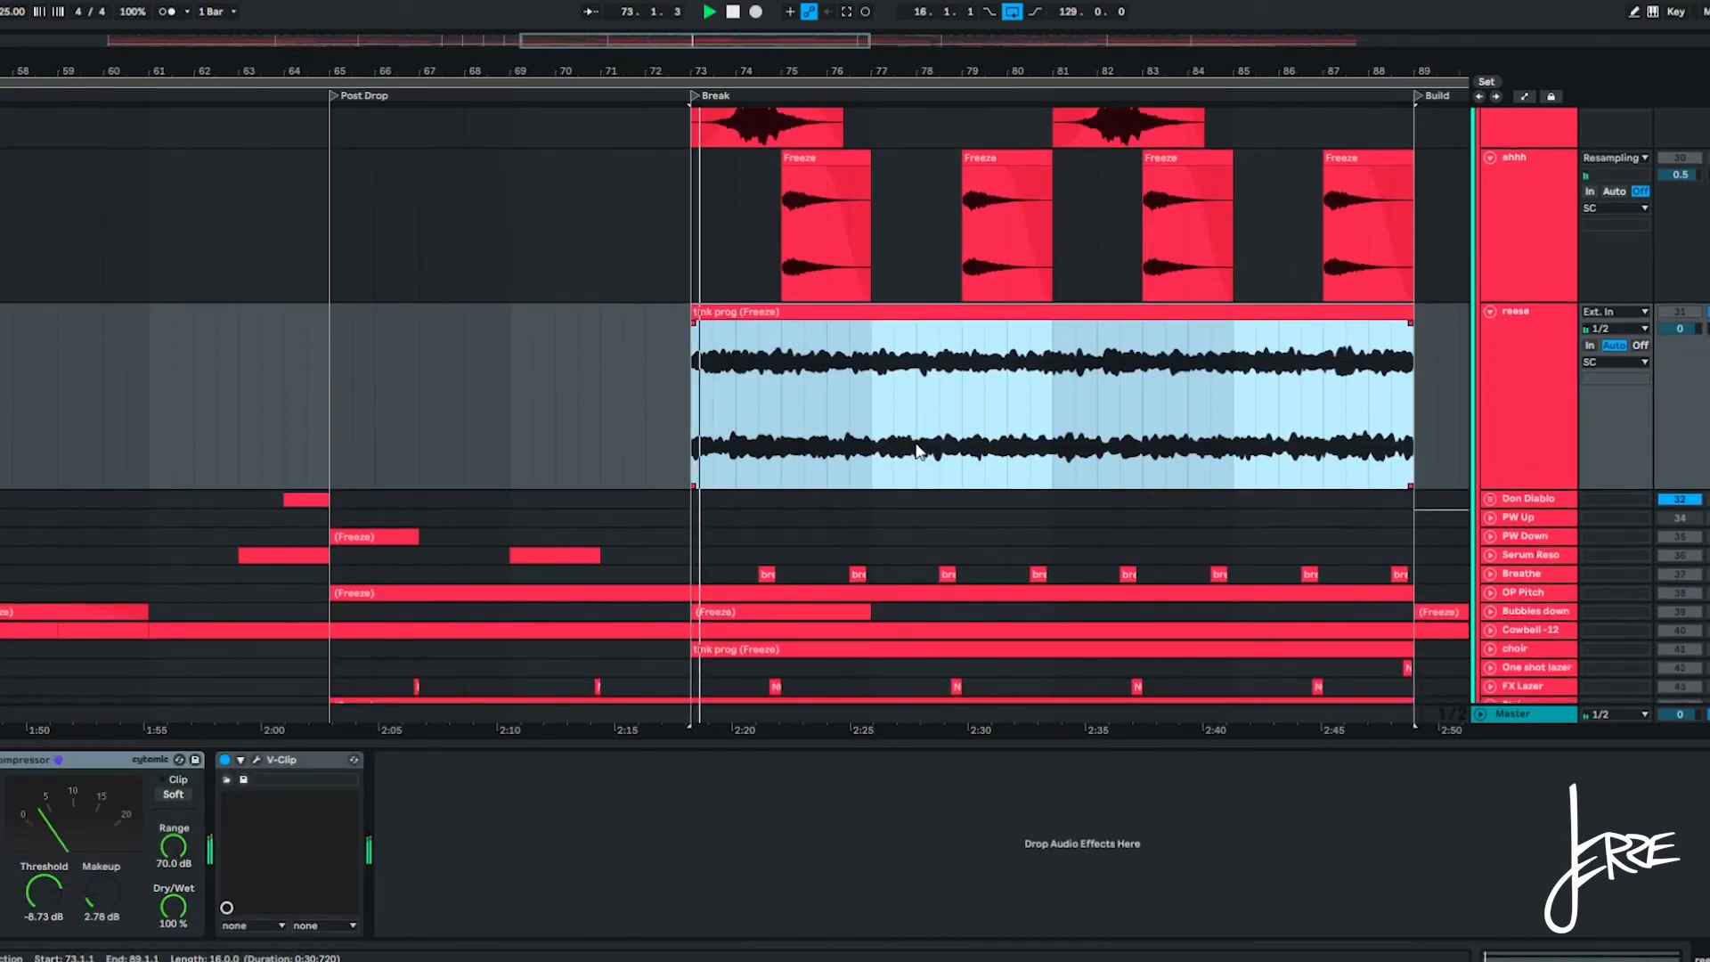
pyautogui.press('space')
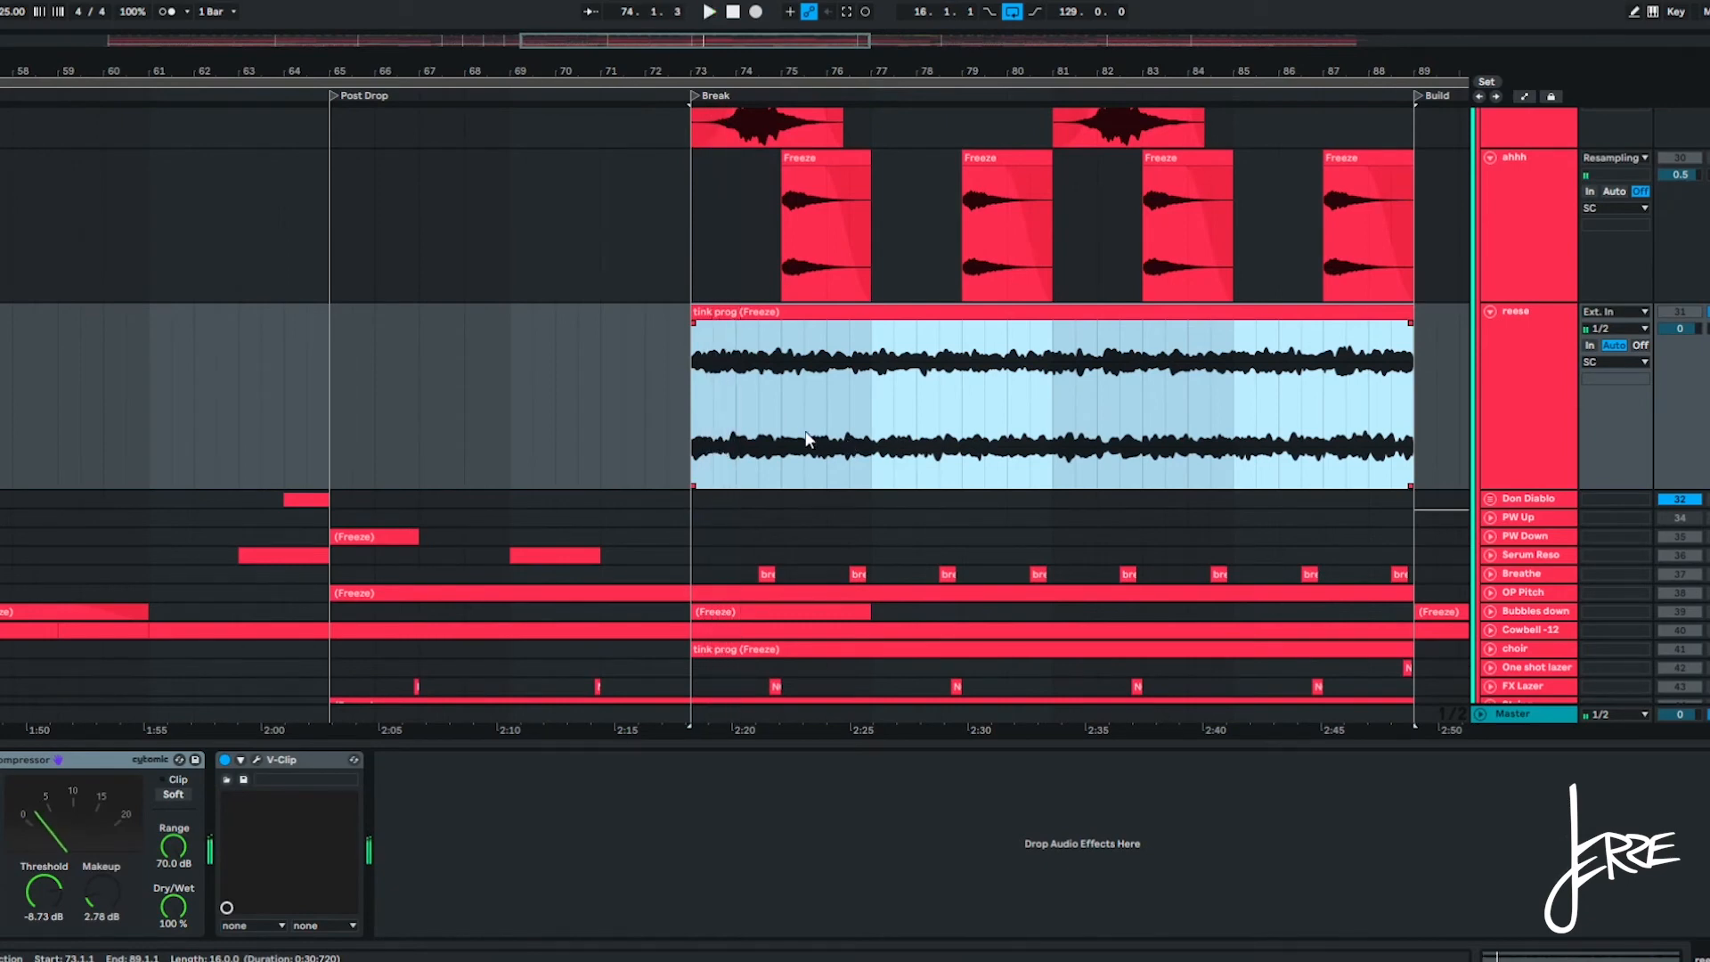
# Highlight the first beat of the reese track's tink prog clip at bar 73.
pyautogui.keyDown('ctrl'); pyautogui.scroll(3, 771, 432); pyautogui.keyUp('ctrl')
pyautogui.scroll(-3, 763, 421)
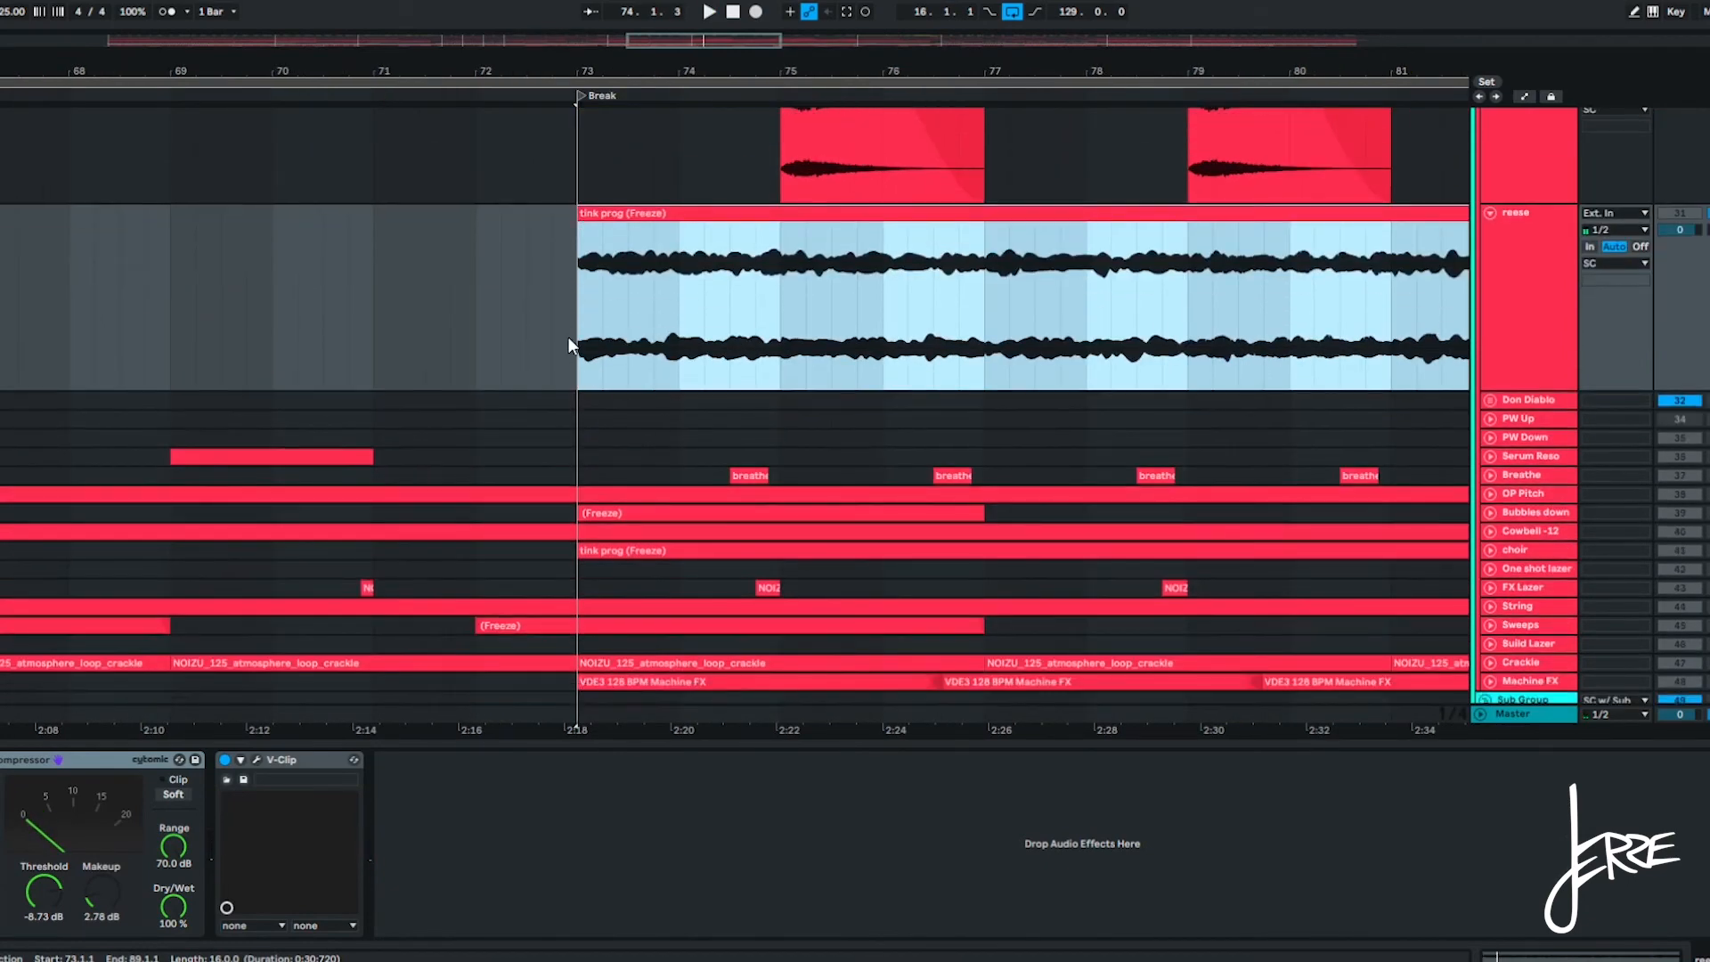
pyautogui.moveTo(577, 338); pyautogui.dragTo(602, 328)
# Unfold the Breathe track and play its first breathe clip in the Break, at 74.3.
pyautogui.scroll(-3, 835, 404)
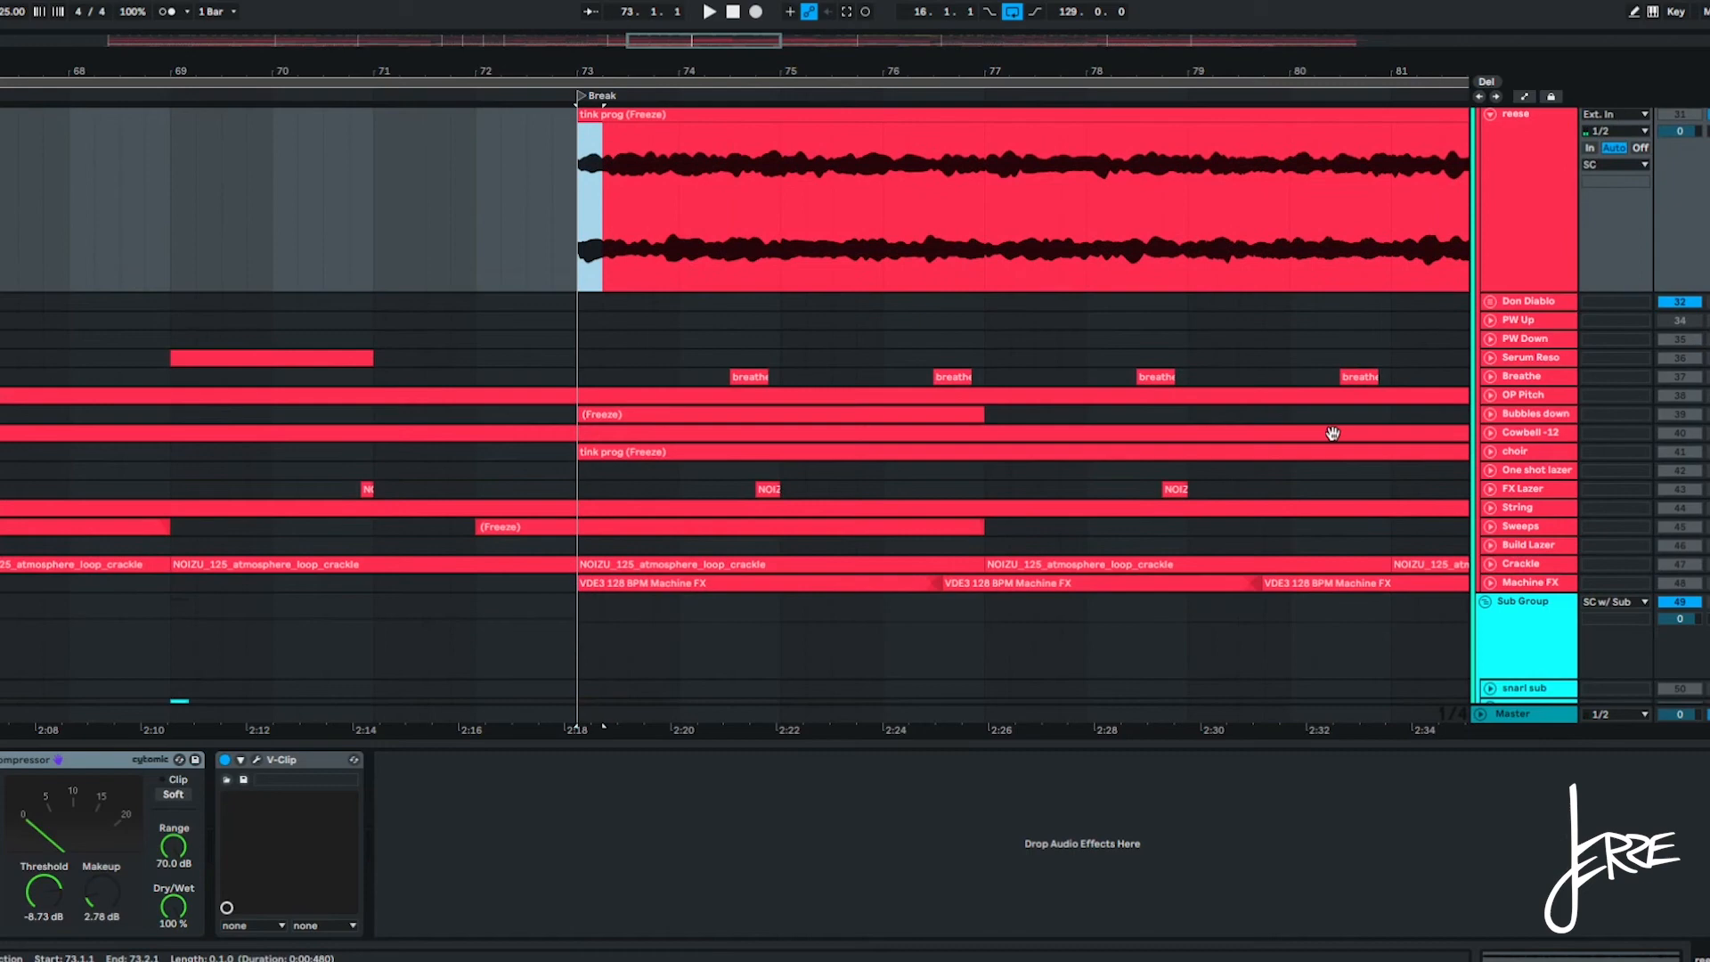
pyautogui.click(1516, 383)
pyautogui.click(1490, 375)
pyautogui.keyDown('ctrl'); pyautogui.scroll(3, 967, 418); pyautogui.keyUp('ctrl')
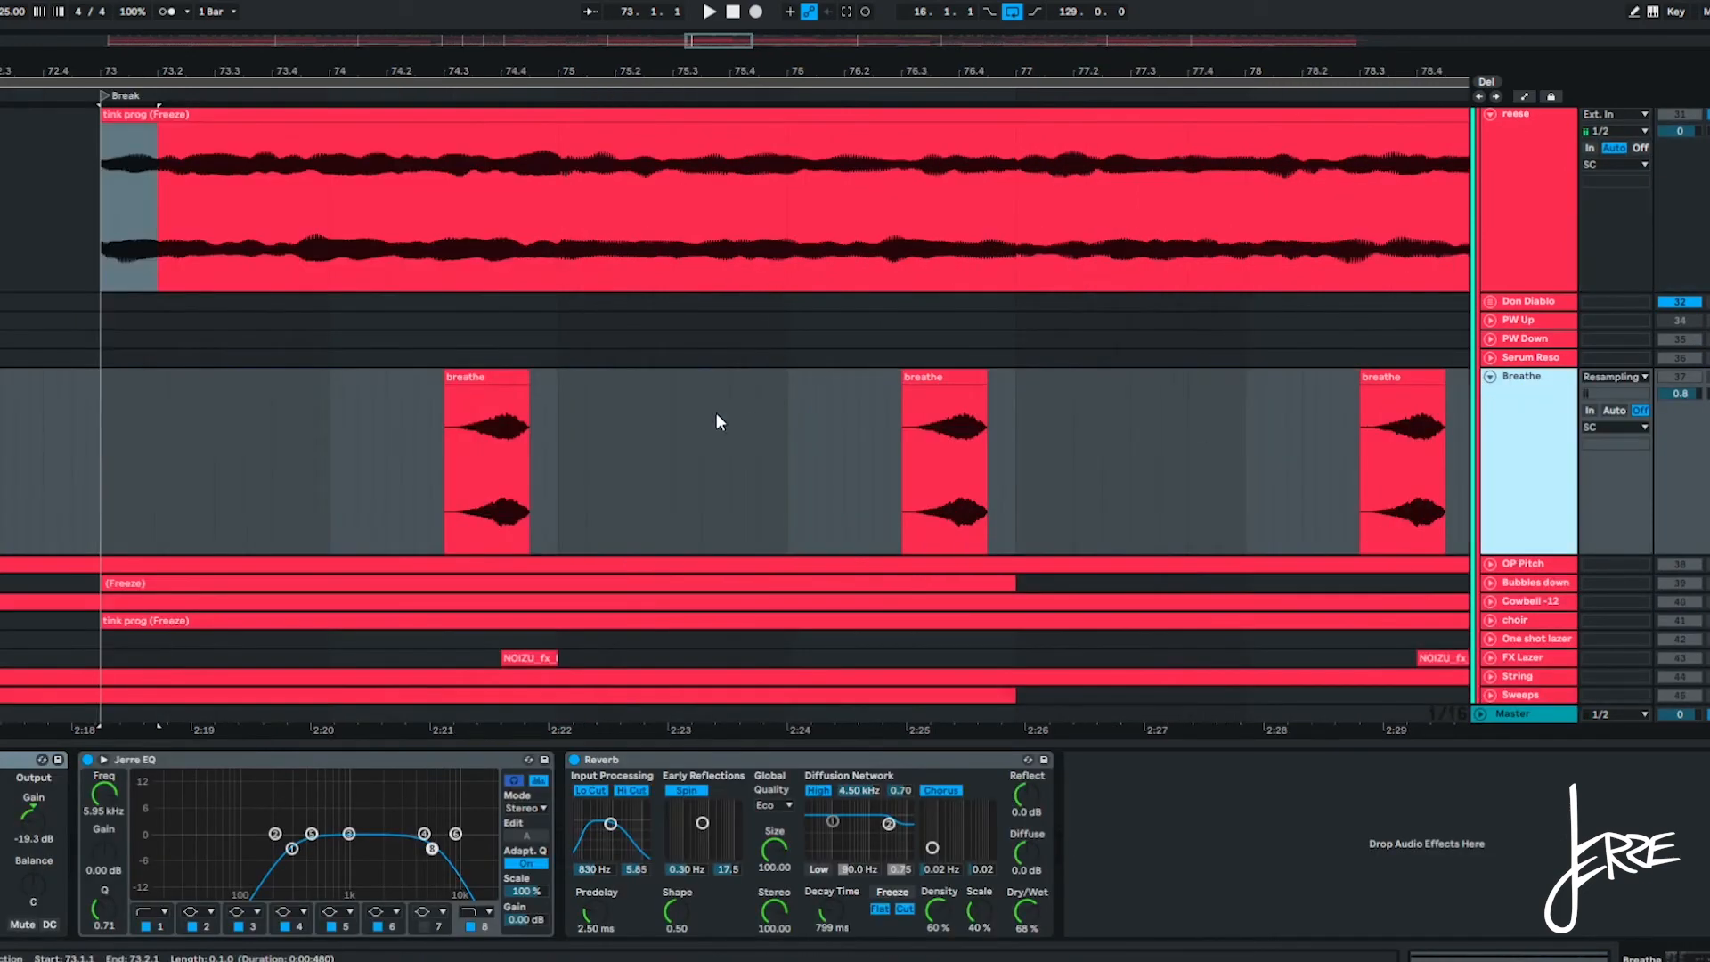
pyautogui.click(504, 381)
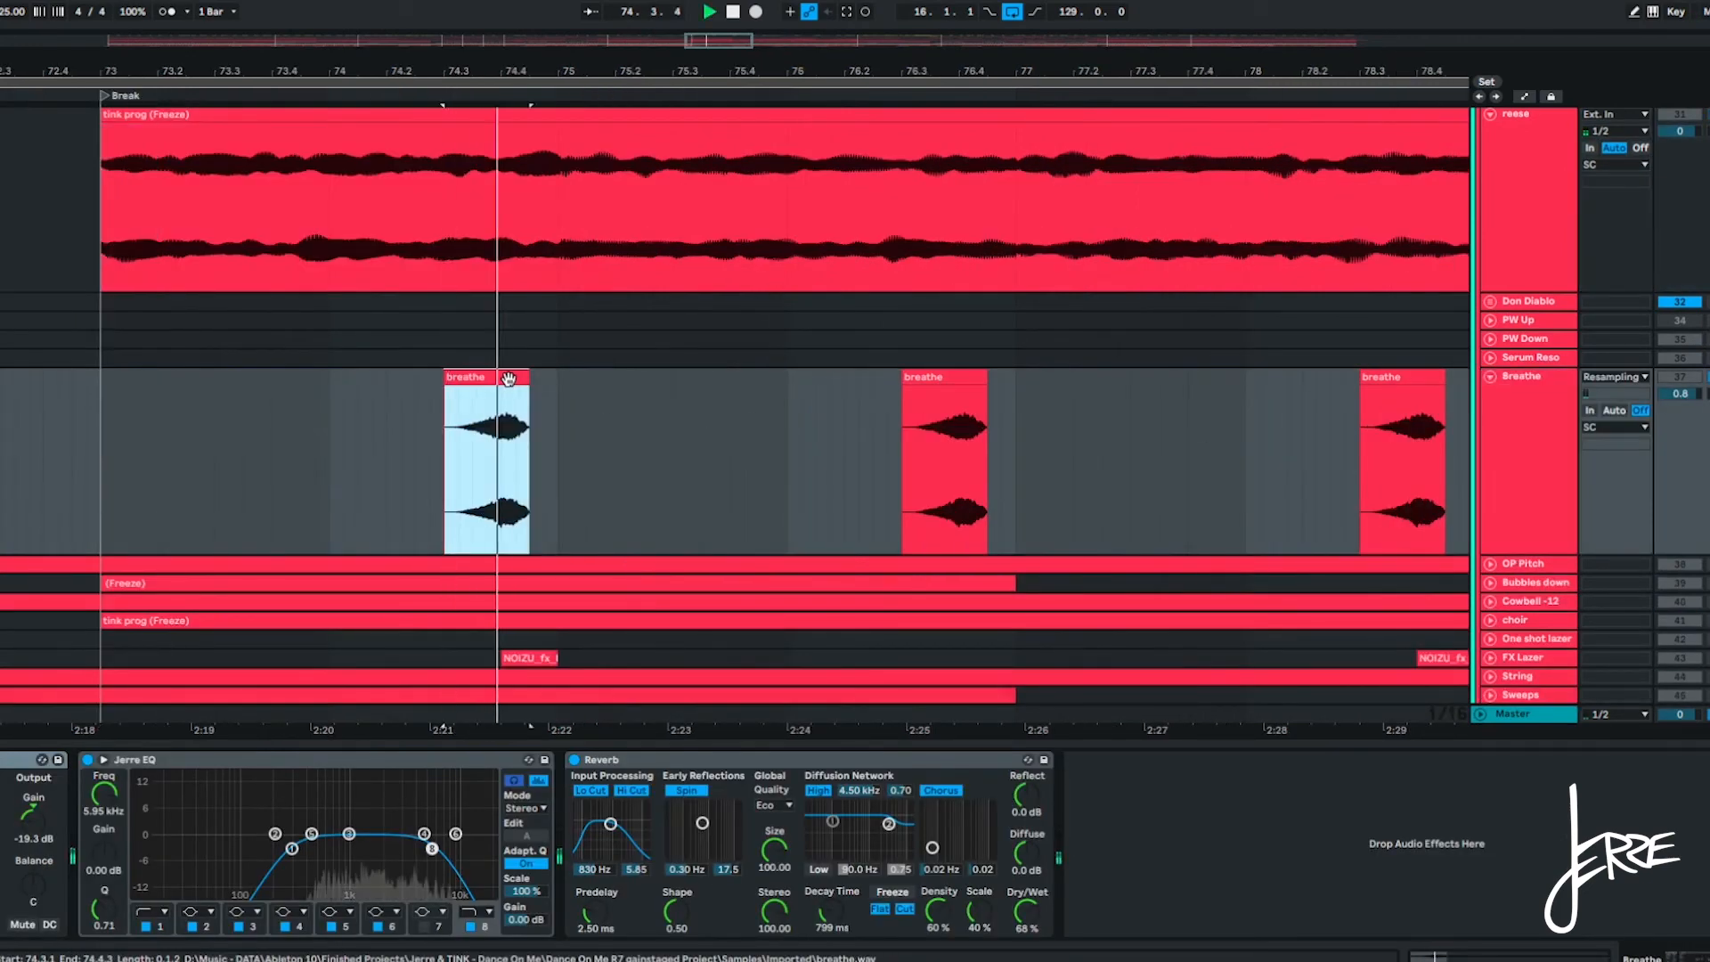
pyautogui.keyDown('ctrl'); pyautogui.scroll(-5, 543, 403); pyautogui.keyUp('ctrl')
pyautogui.scroll(-2, 532, 420)
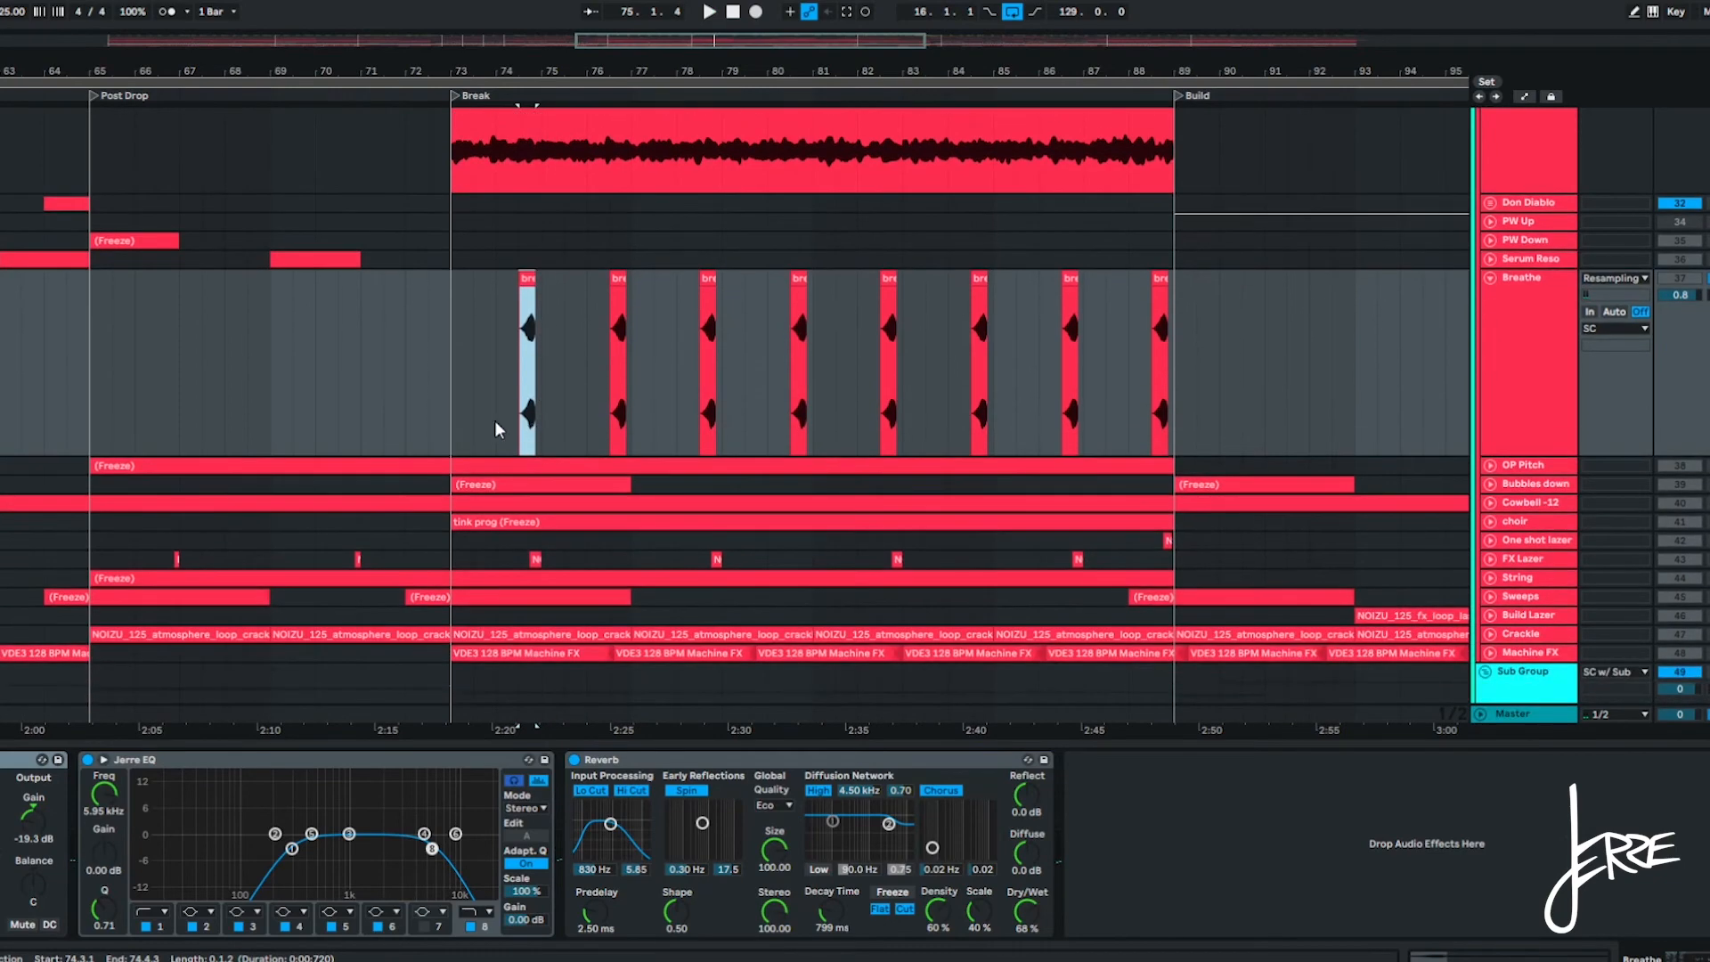
# Unfold the OP Pitch track and set the start position at bar 73 on it to show its effect chain.
pyautogui.keyDown('ctrl'); pyautogui.scroll(3, 494, 420); pyautogui.keyUp('ctrl')
pyautogui.click(1481, 469)
pyautogui.scroll(-2, 374, 428)
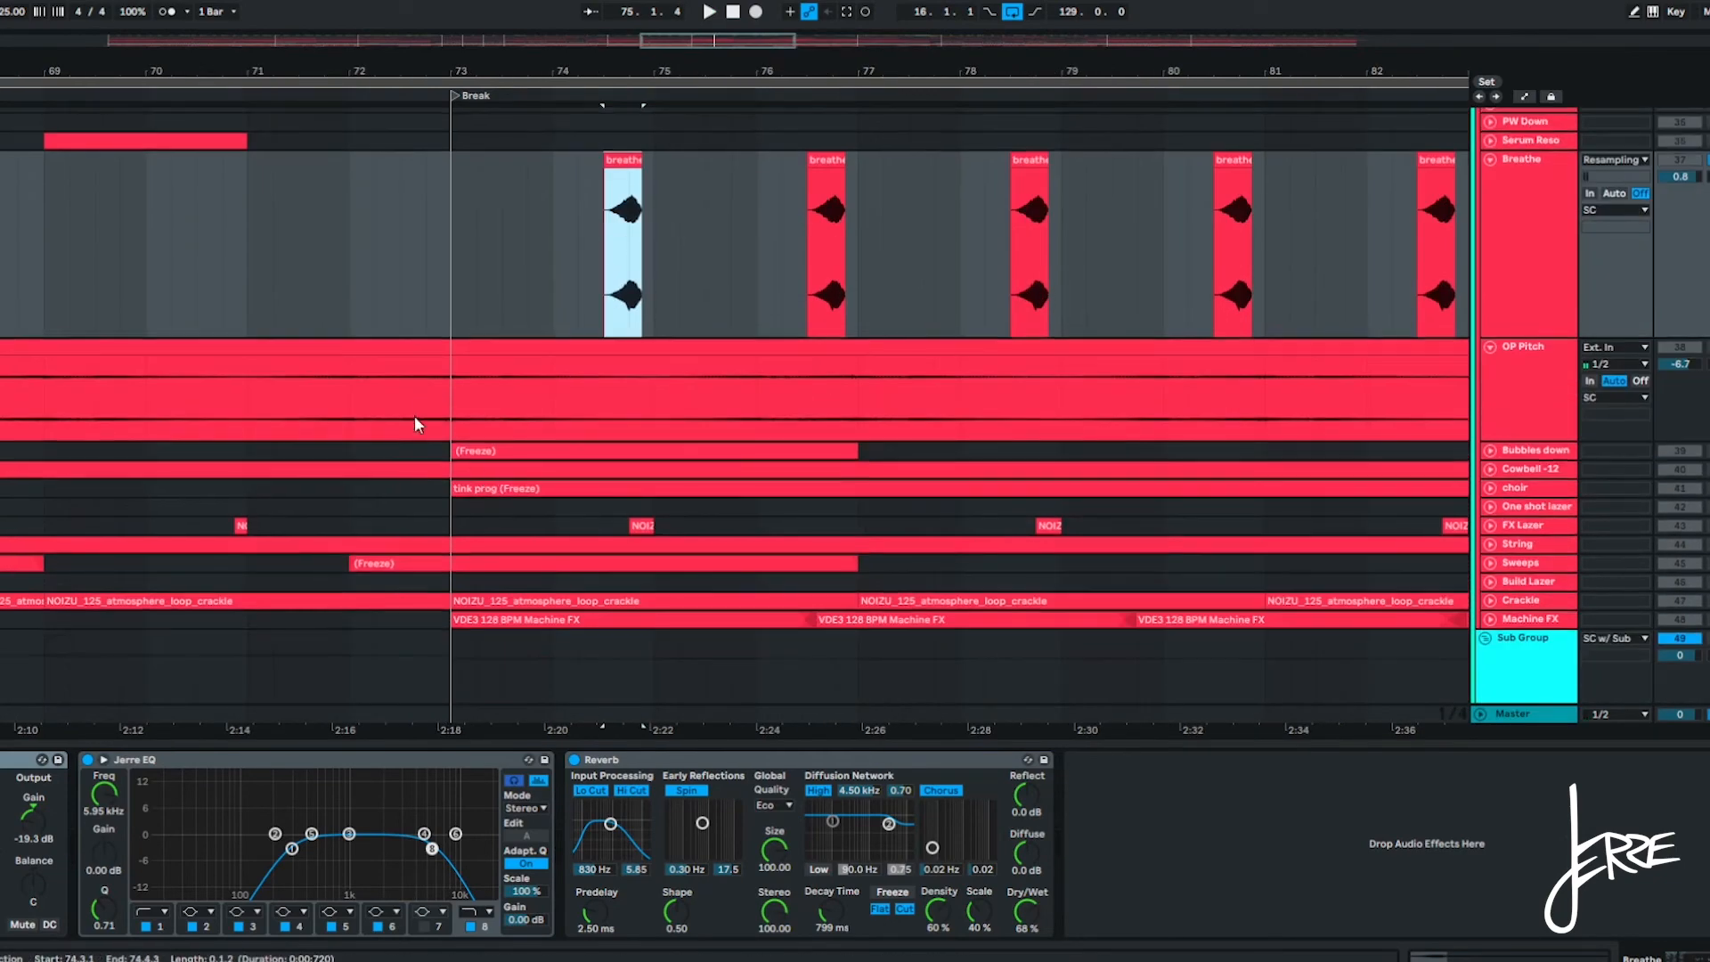
pyautogui.click(436, 395)
pyautogui.scroll(-2, 1098, 392)
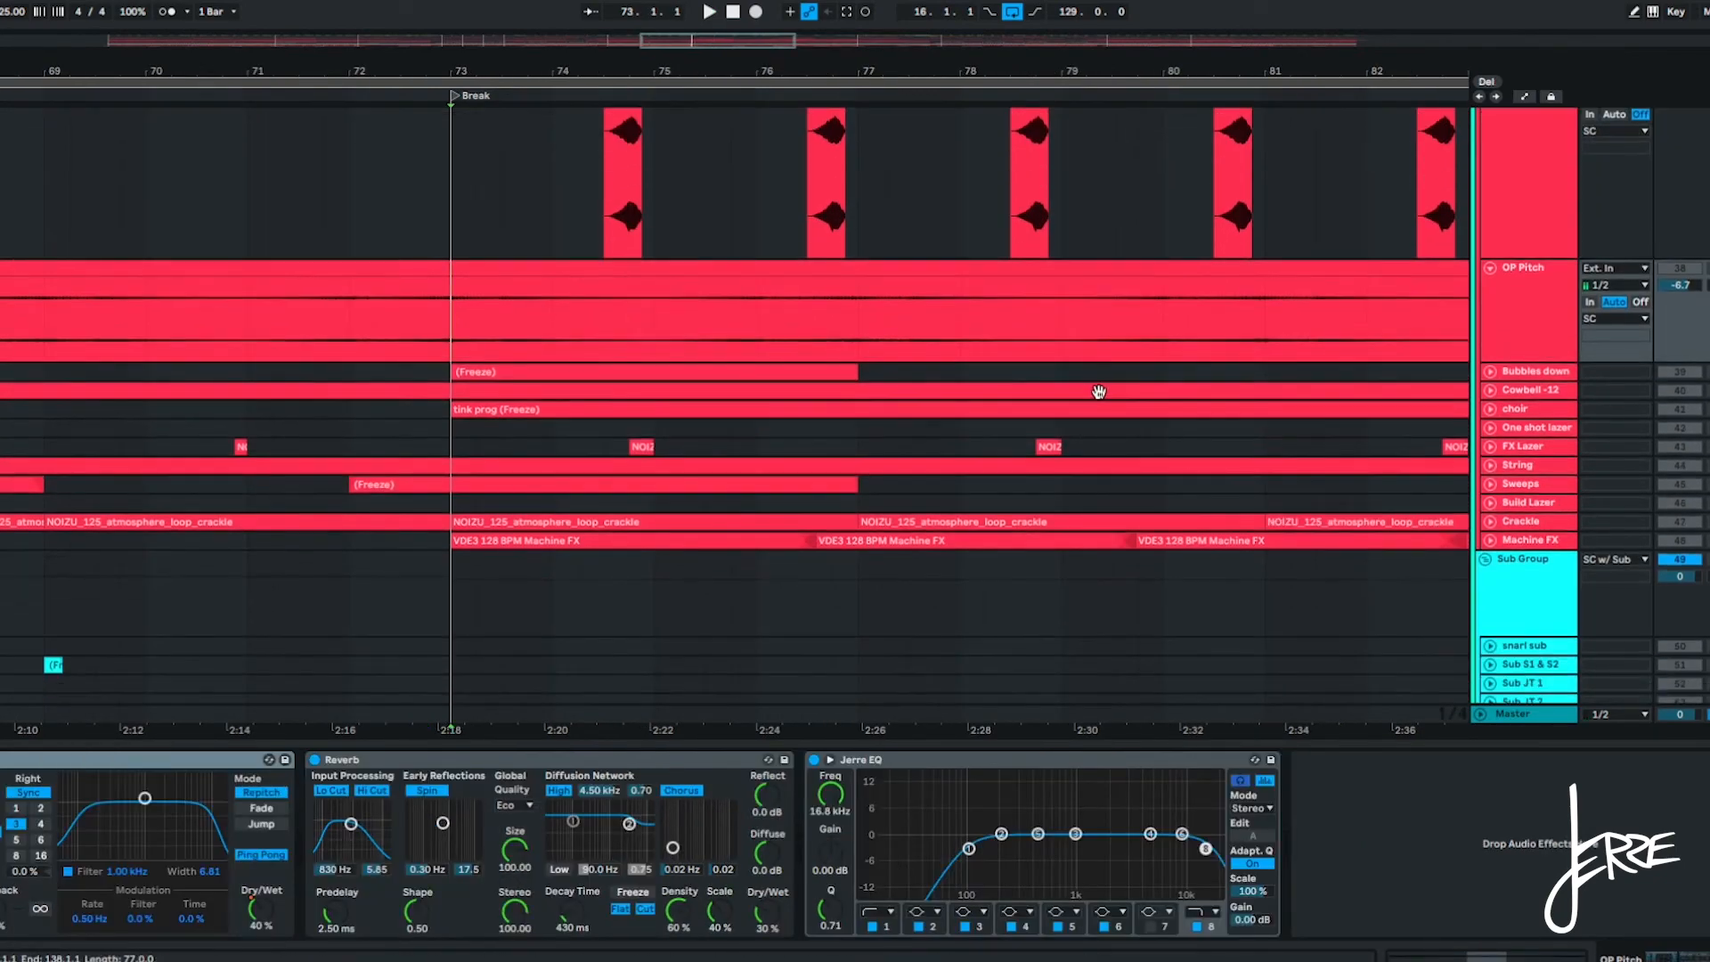
# Unfold the Bubbles down track, select its Freeze clip at bar 73, and play it briefly.
pyautogui.click(1489, 371)
pyautogui.click(488, 371)
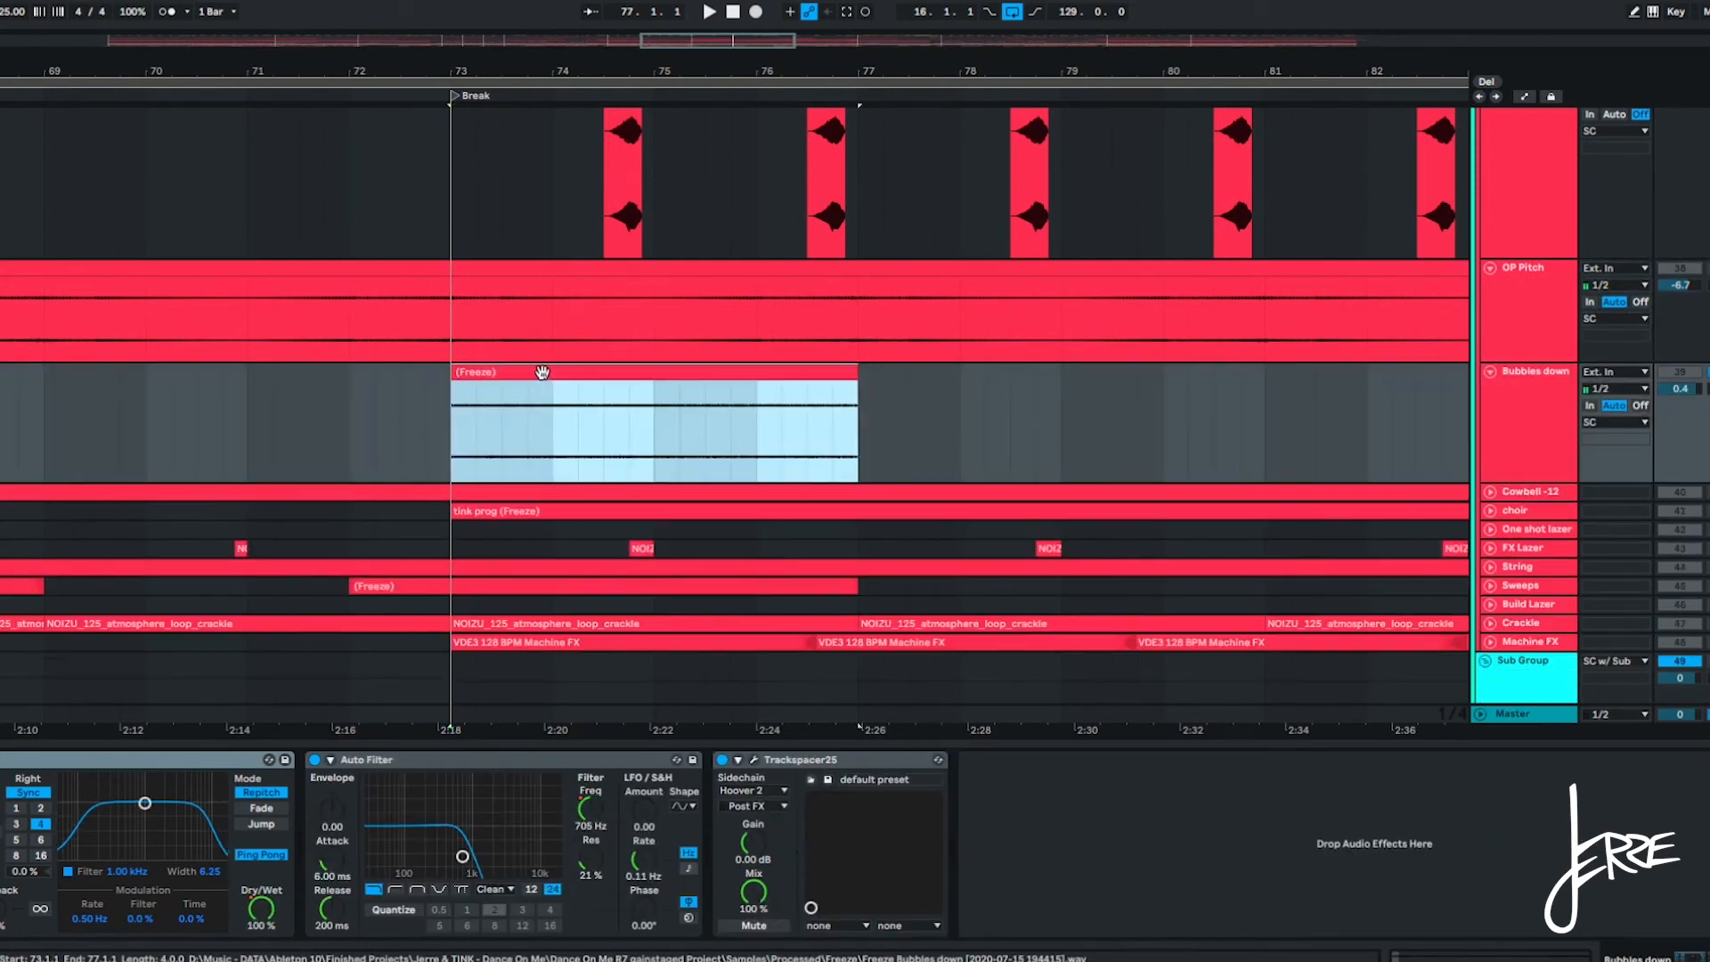
pyautogui.scroll(-3, 515, 374)
pyautogui.press('space')
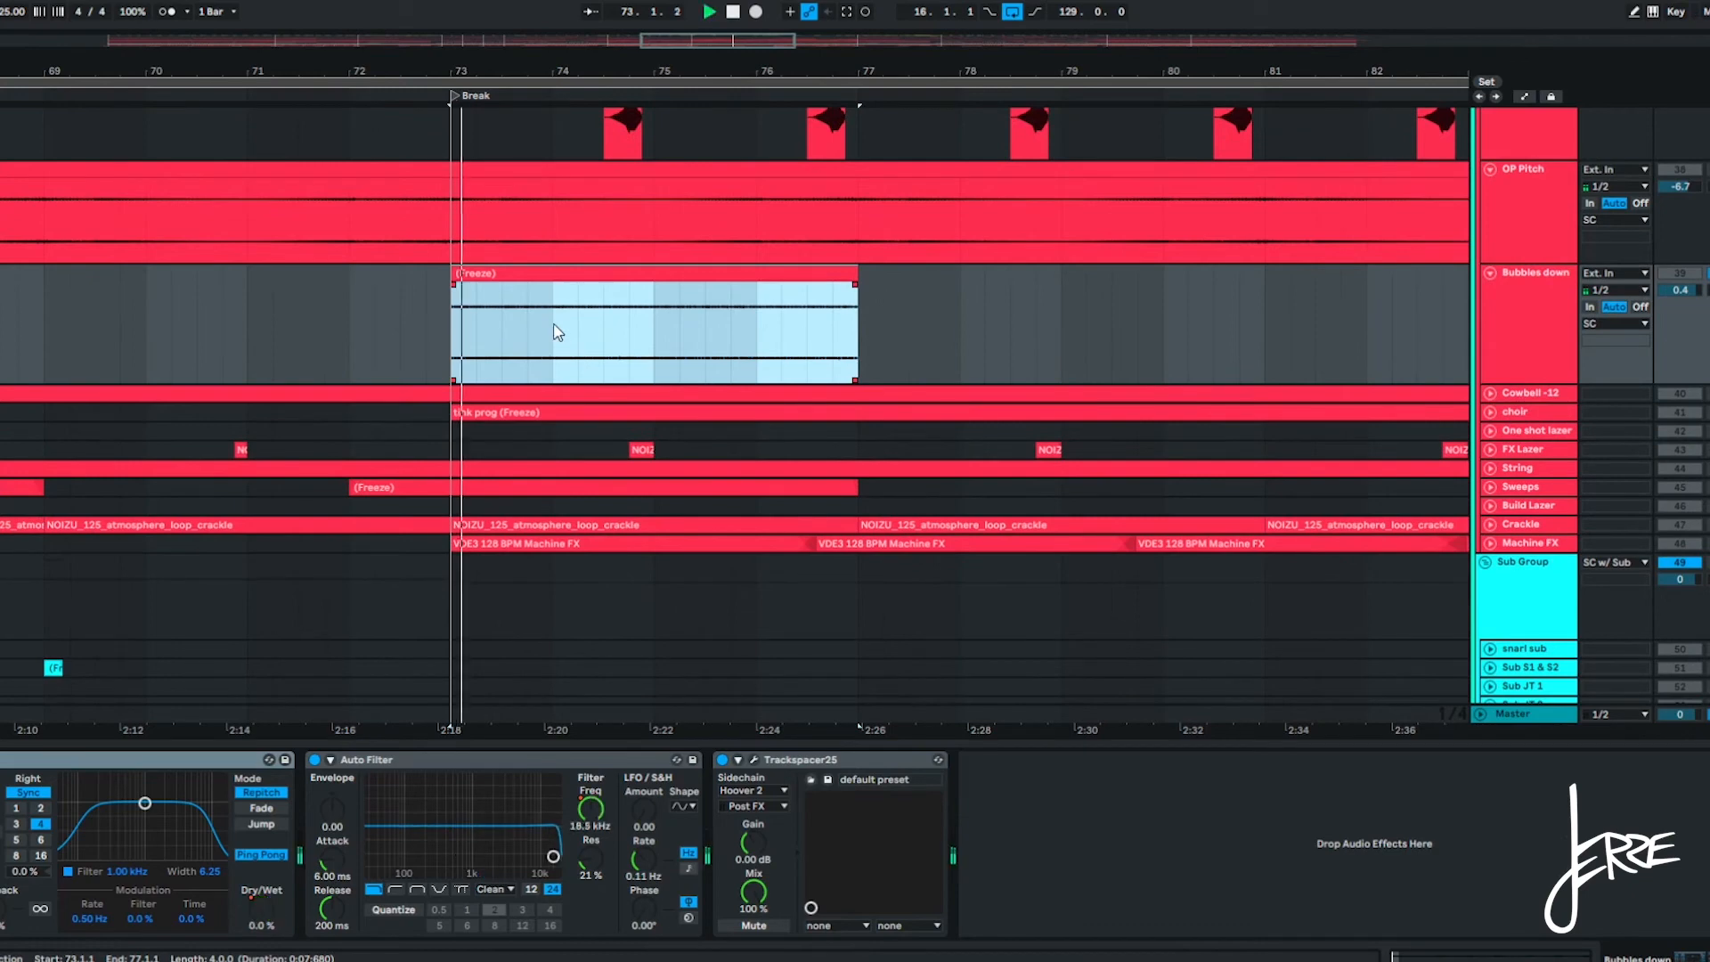
pyautogui.scroll(-4, 637, 371)
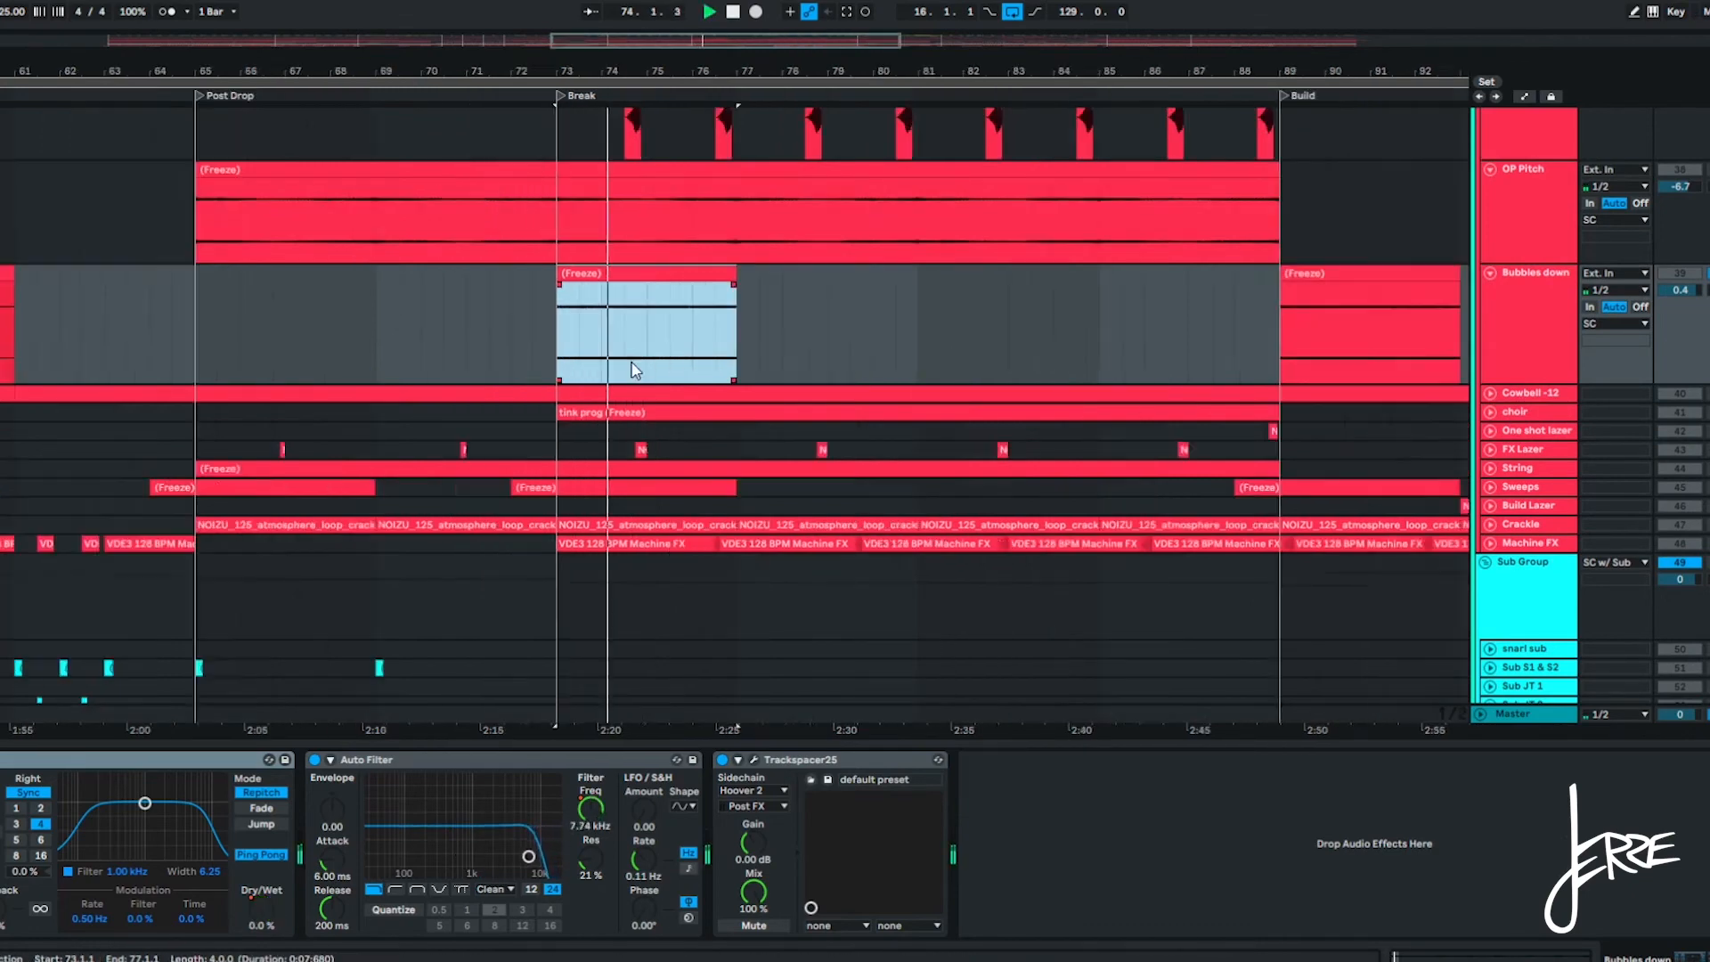
pyautogui.press('space')
# Unfold the Cowbell -12 track and highlight its notes in bar 76.
pyautogui.scroll(2, 623, 419)
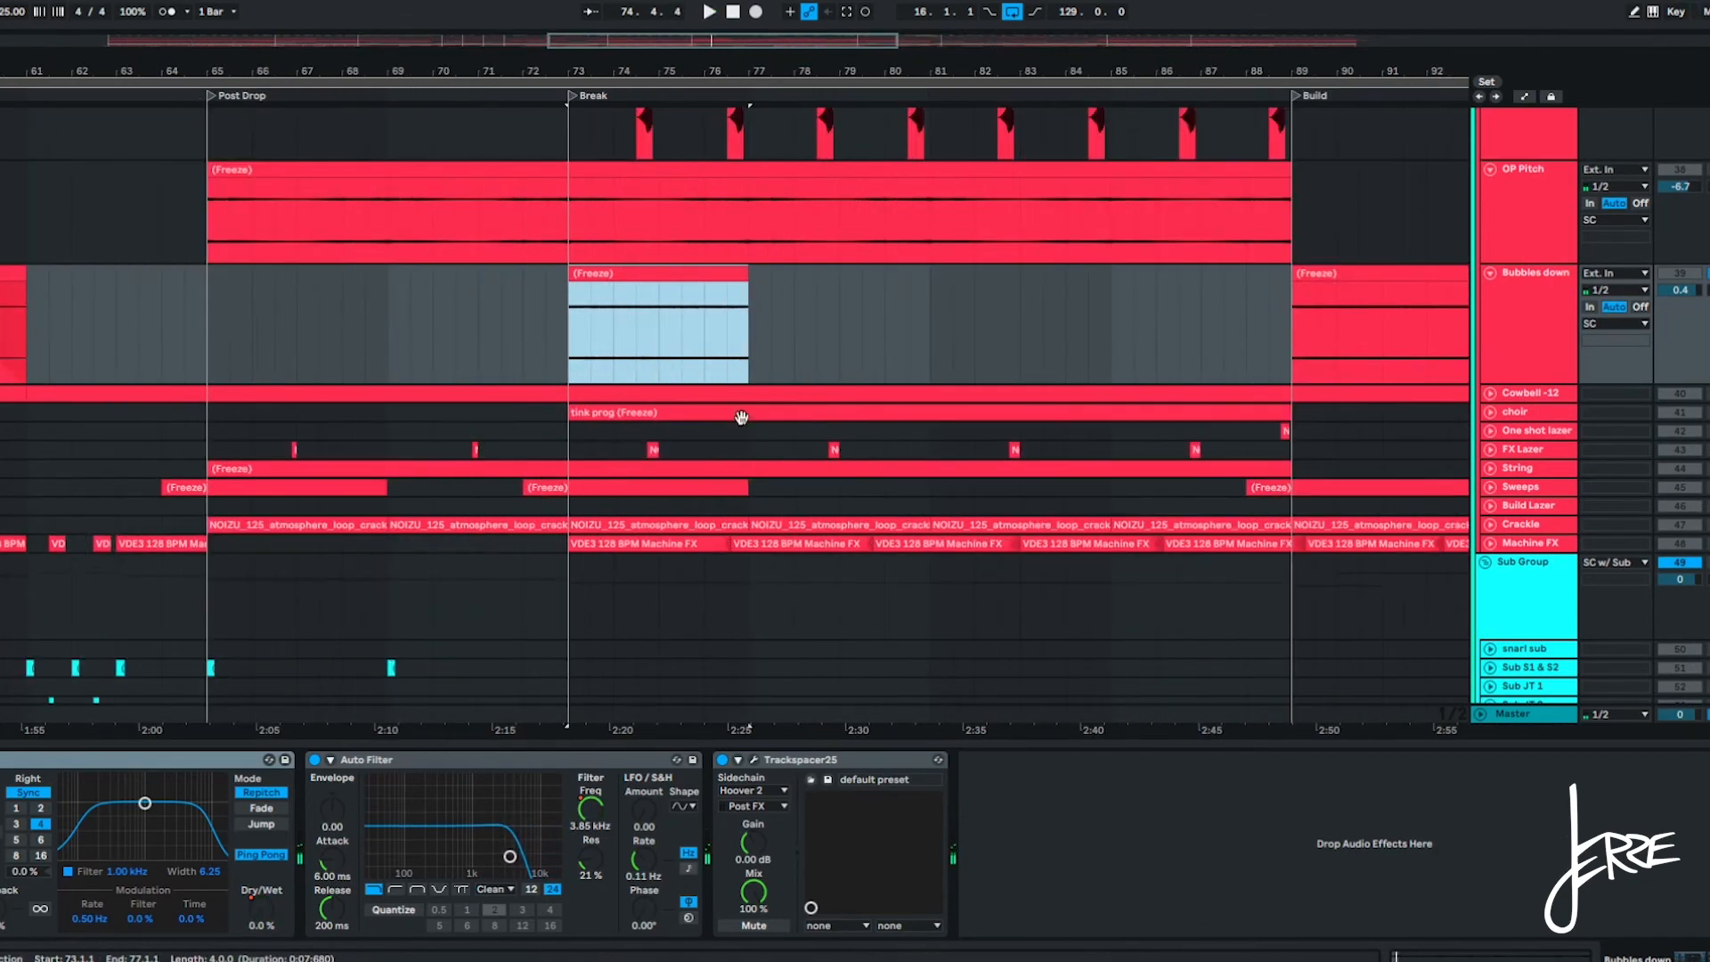
pyautogui.click(1491, 395)
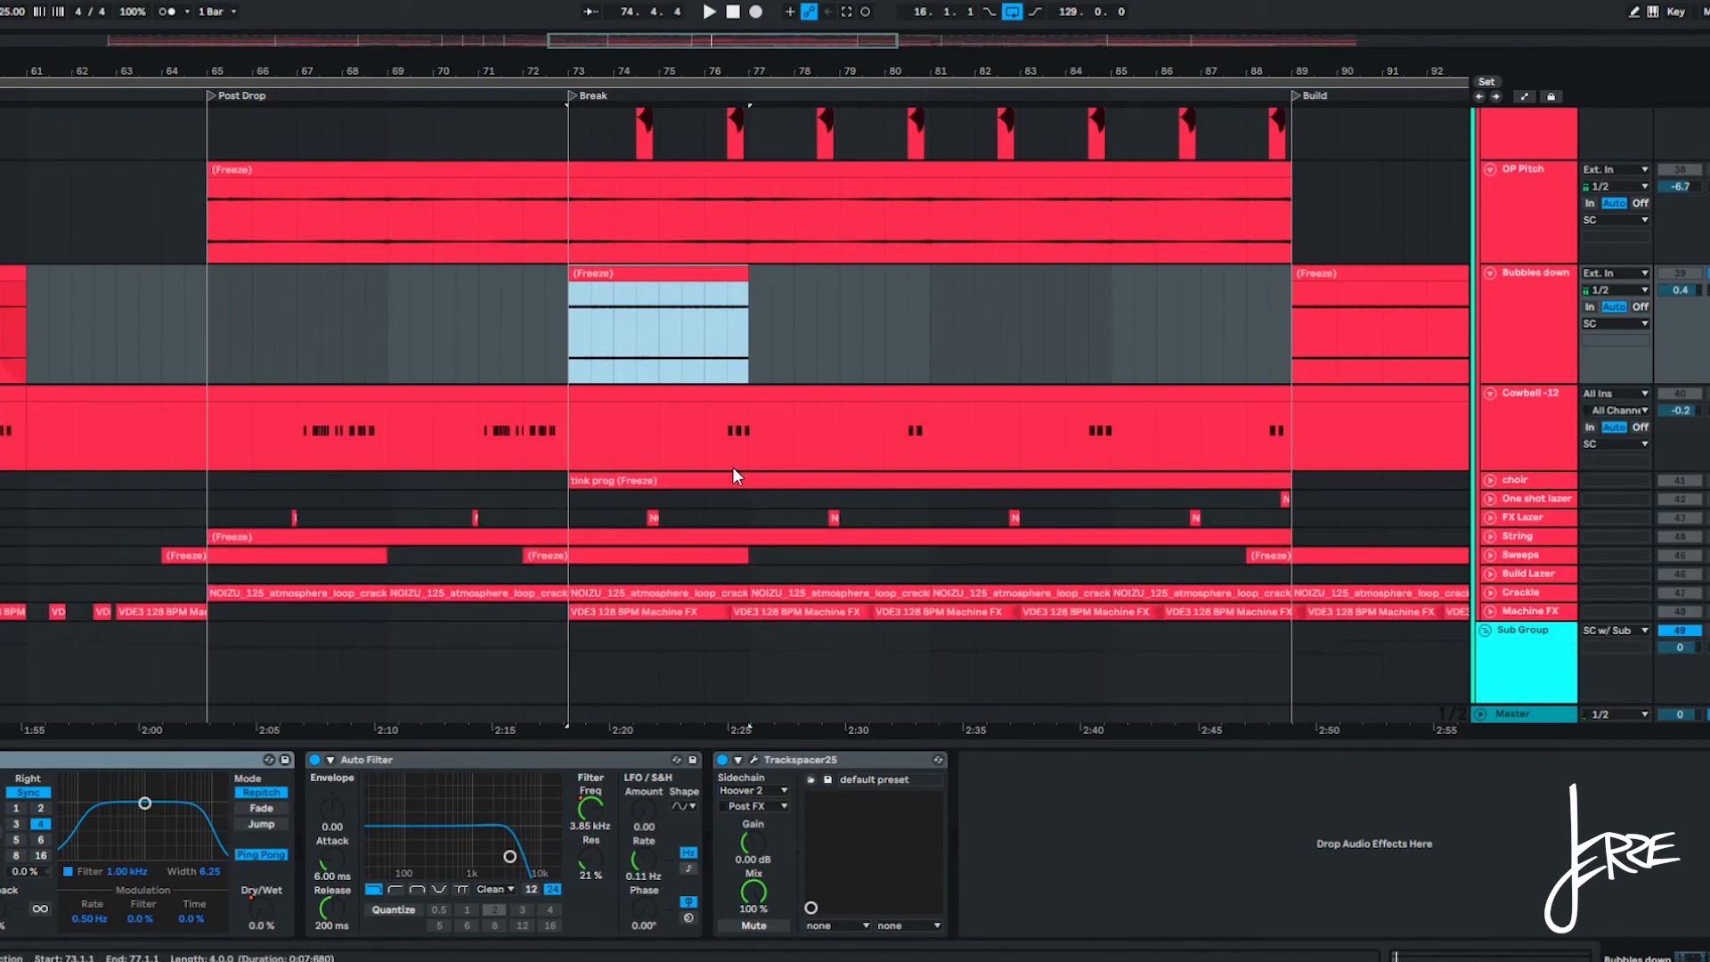
pyautogui.moveTo(733, 468); pyautogui.dragTo(750, 456)
# Unfold the choir track, select its tink prog clip, and play it briefly from bar 73.
pyautogui.click(1490, 480)
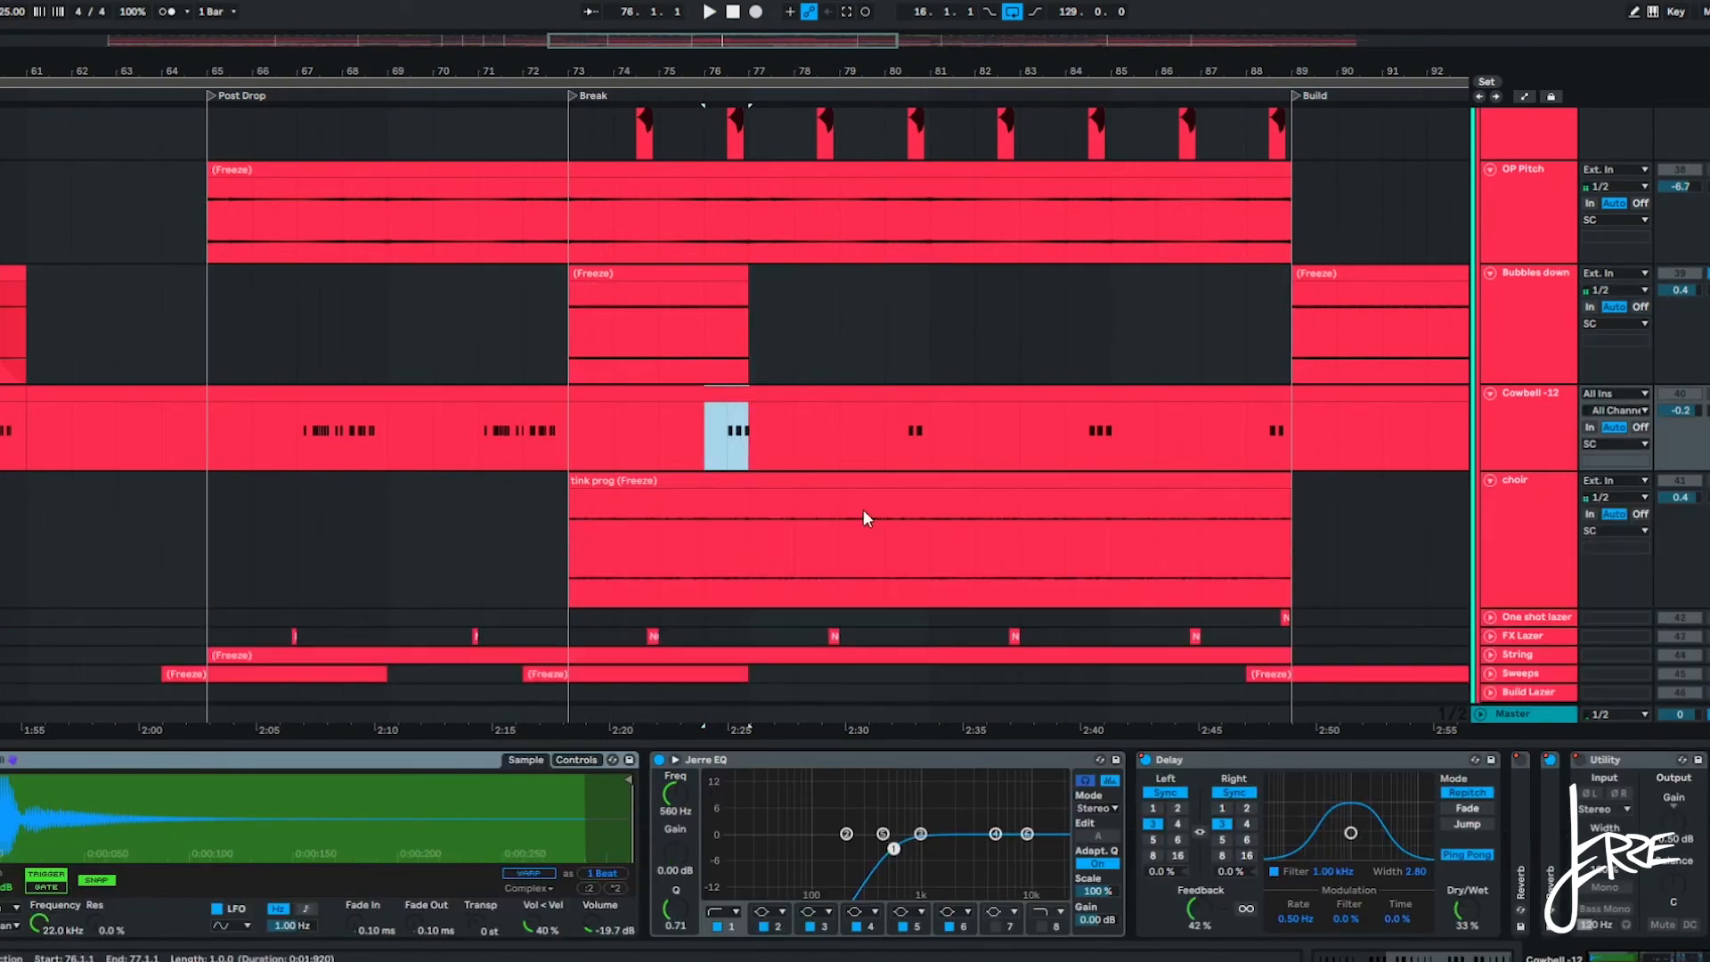
pyautogui.click(625, 488)
pyautogui.scroll(-3, 591, 527)
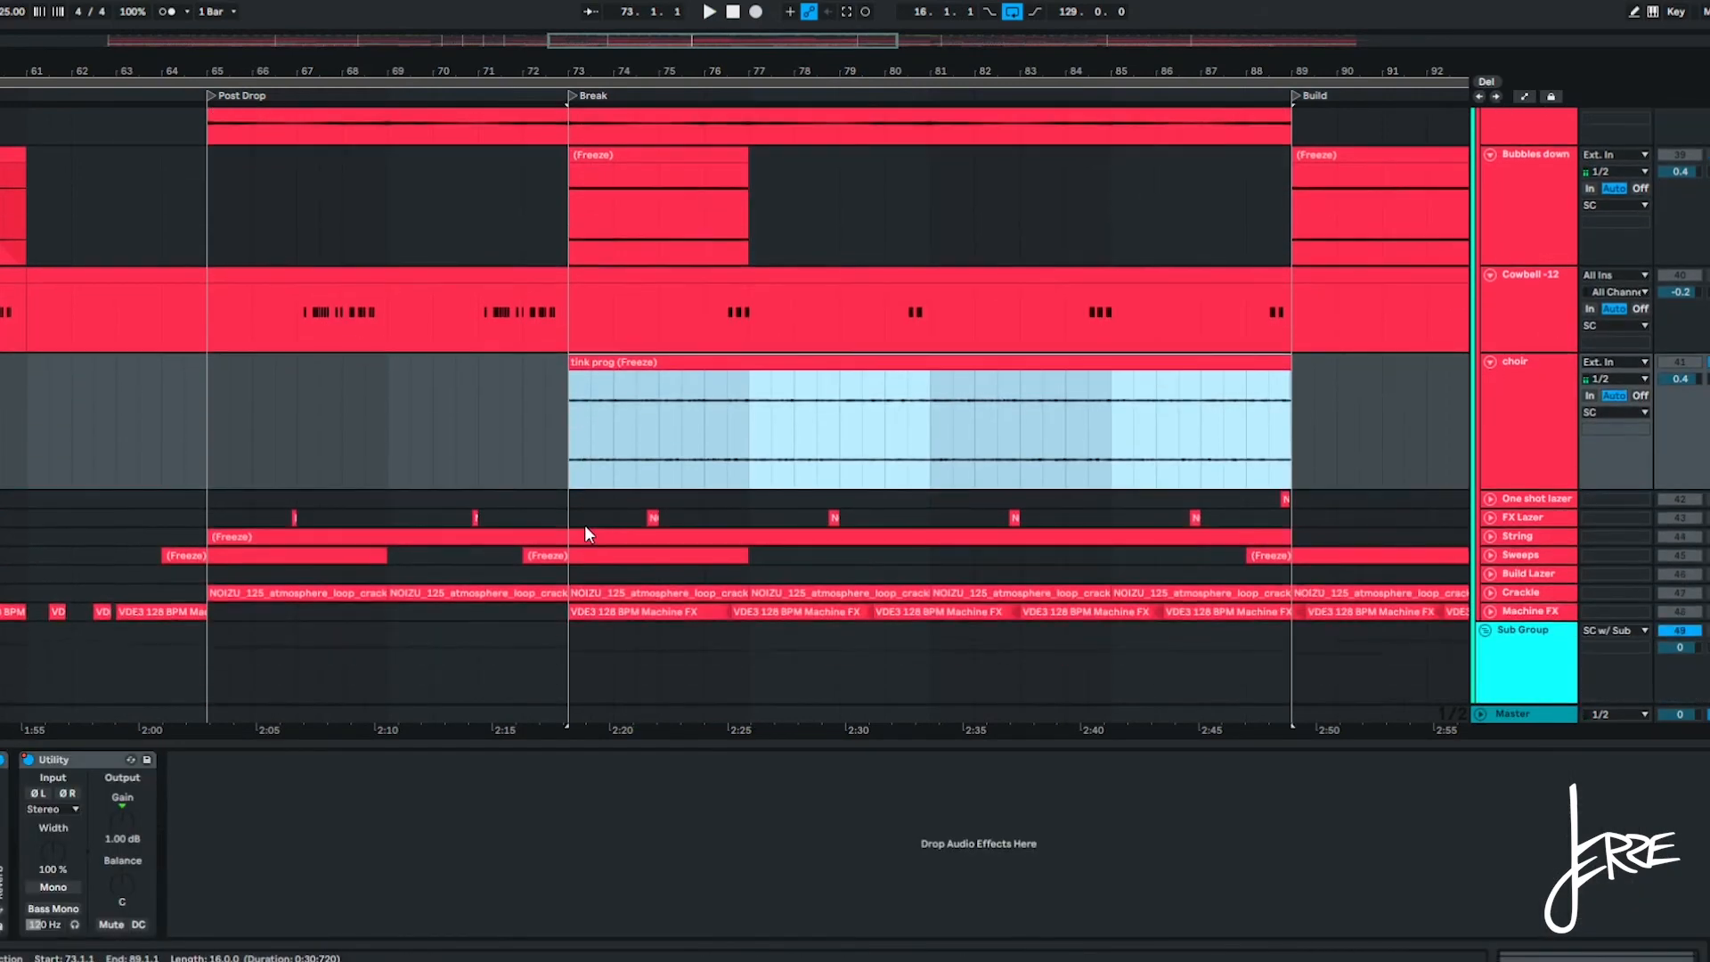
pyautogui.press('space')
pyautogui.press('+')
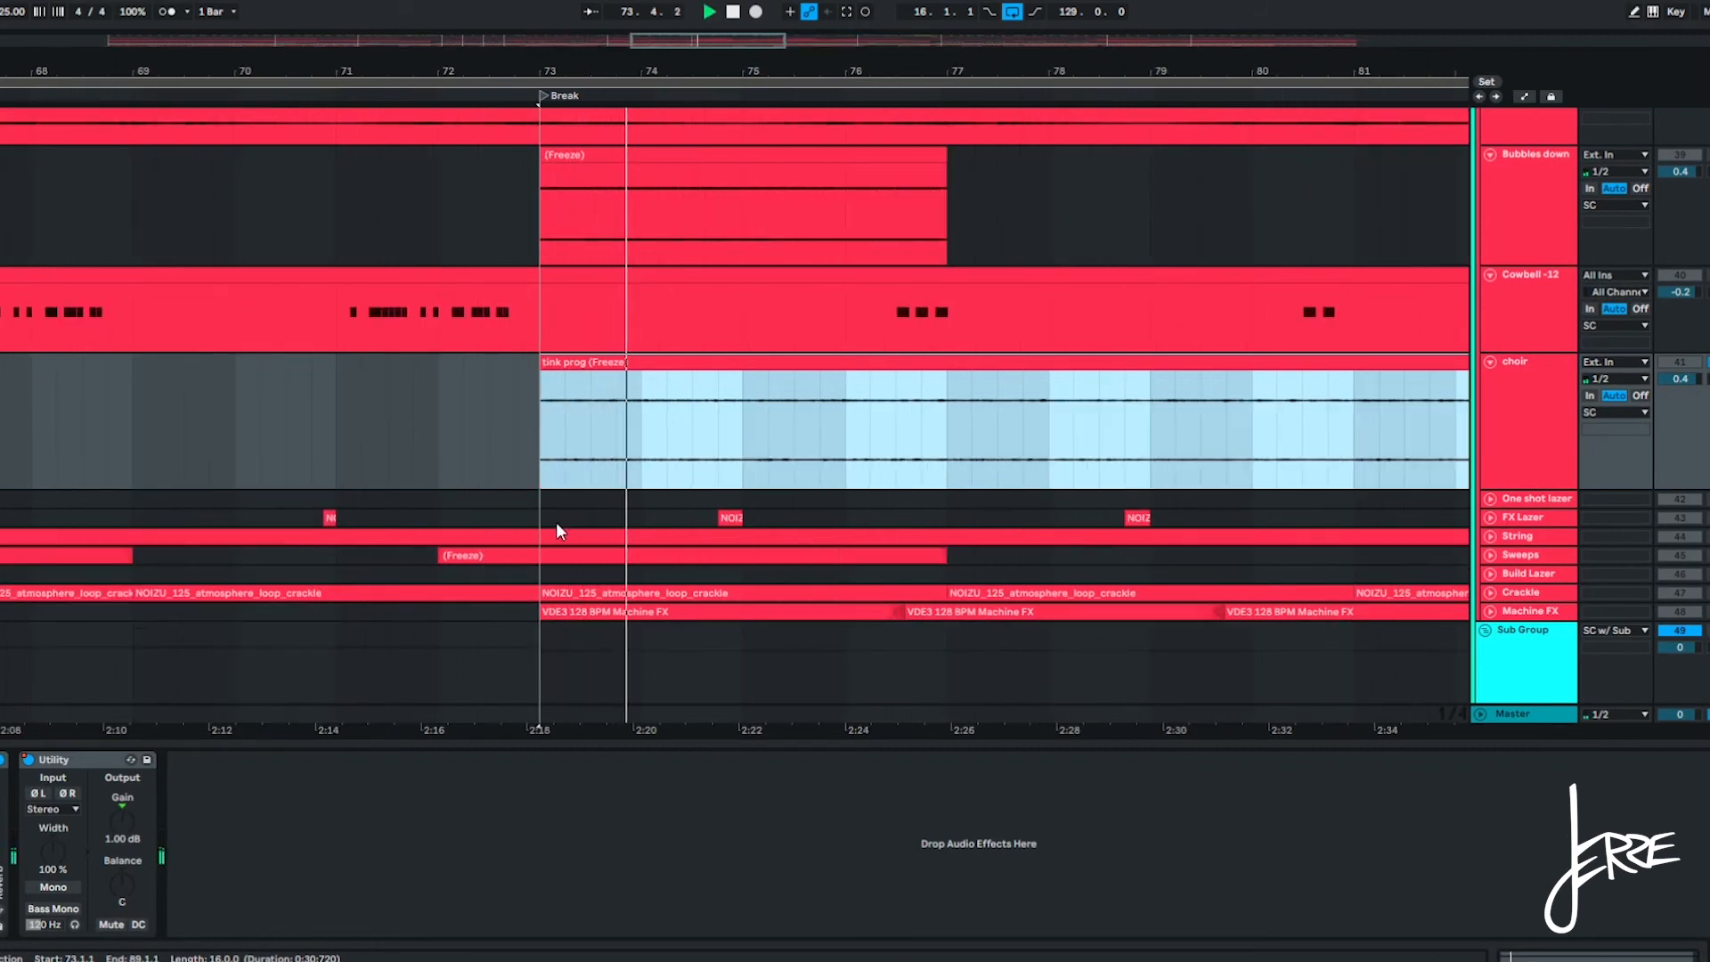
pyautogui.press('-')
pyautogui.press('space')
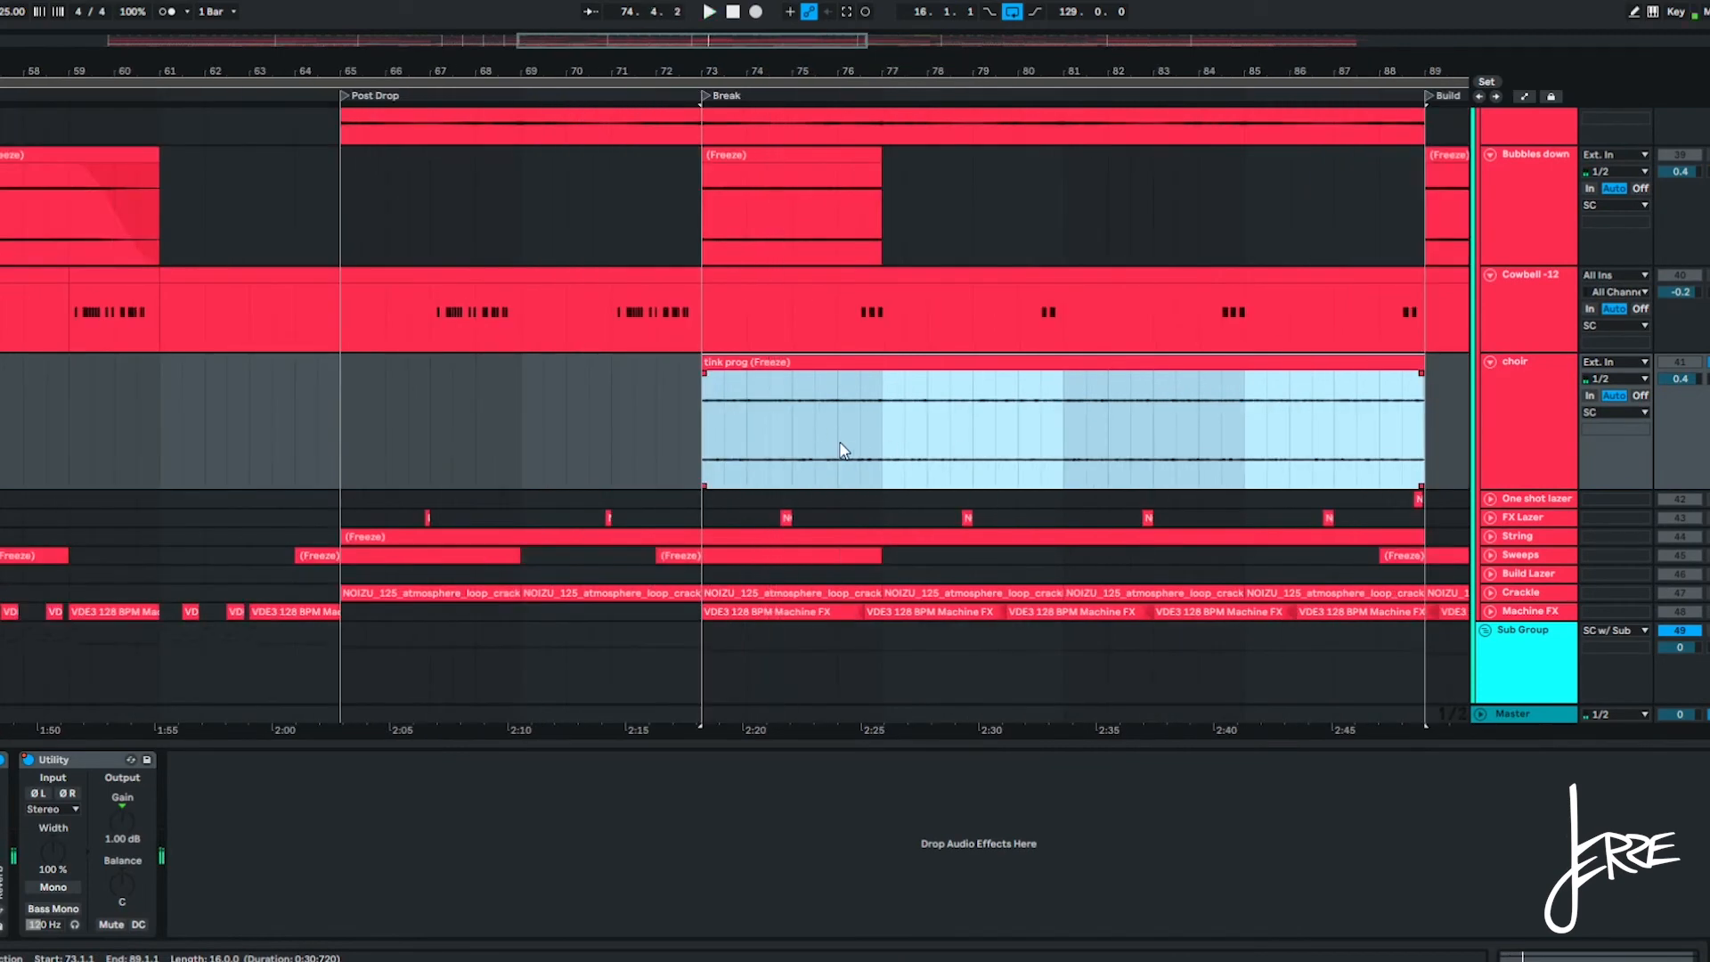
# Select the FX Lazer track to show its effect chain, and inspect its NOIZU laser clip before bar 75.
pyautogui.click(1505, 517)
pyautogui.scroll(2, 816, 515)
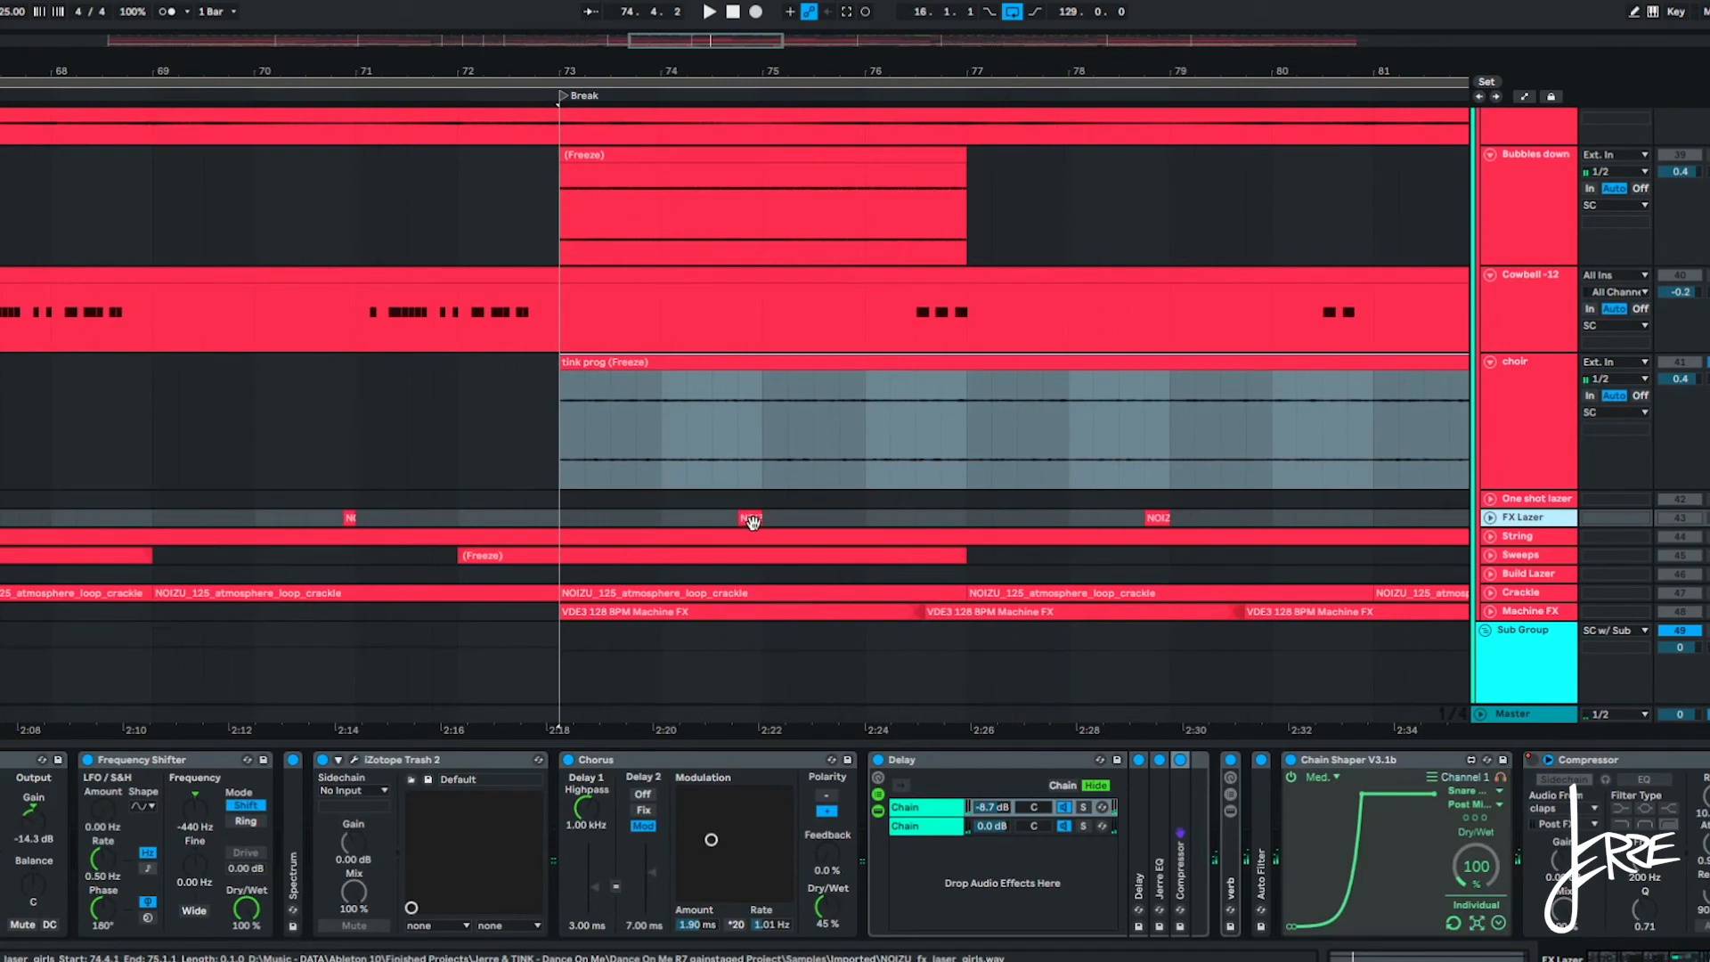
pyautogui.scroll(2, 753, 522)
# Unfold the String track, examine its Freeze clip across the Post Drop and Break, and play from bar 73.
pyautogui.scroll(-3, 752, 523)
pyautogui.click(1502, 438)
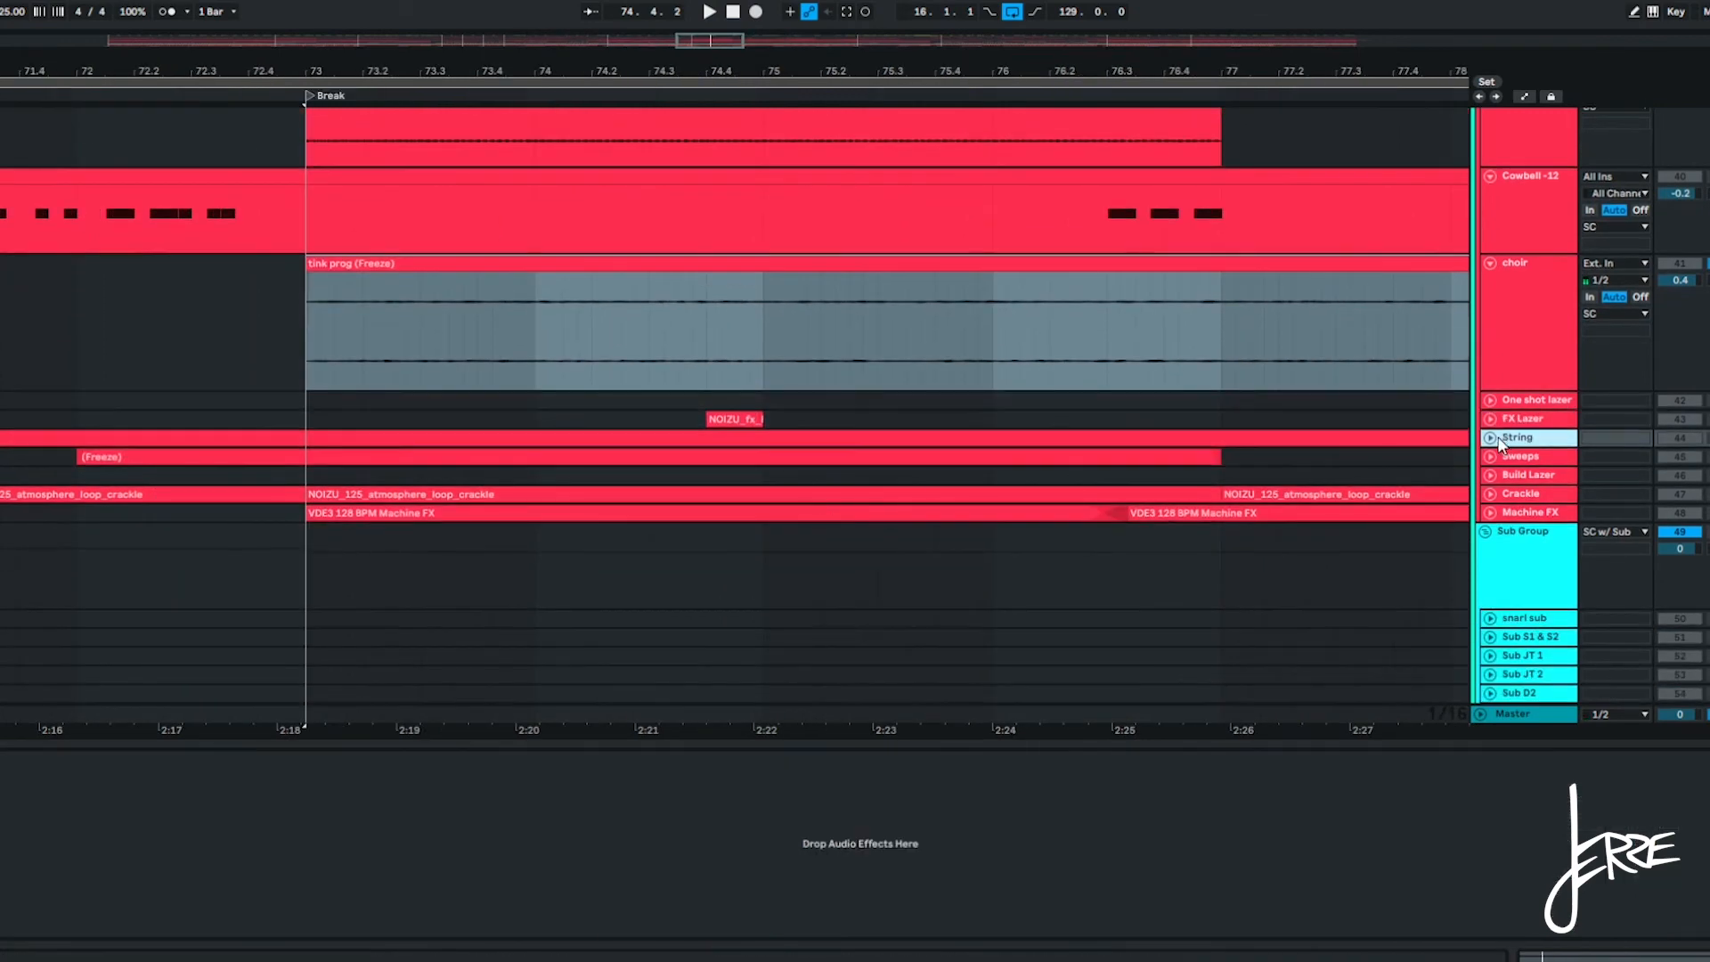
pyautogui.click(1484, 439)
pyautogui.scroll(-5, 1069, 463)
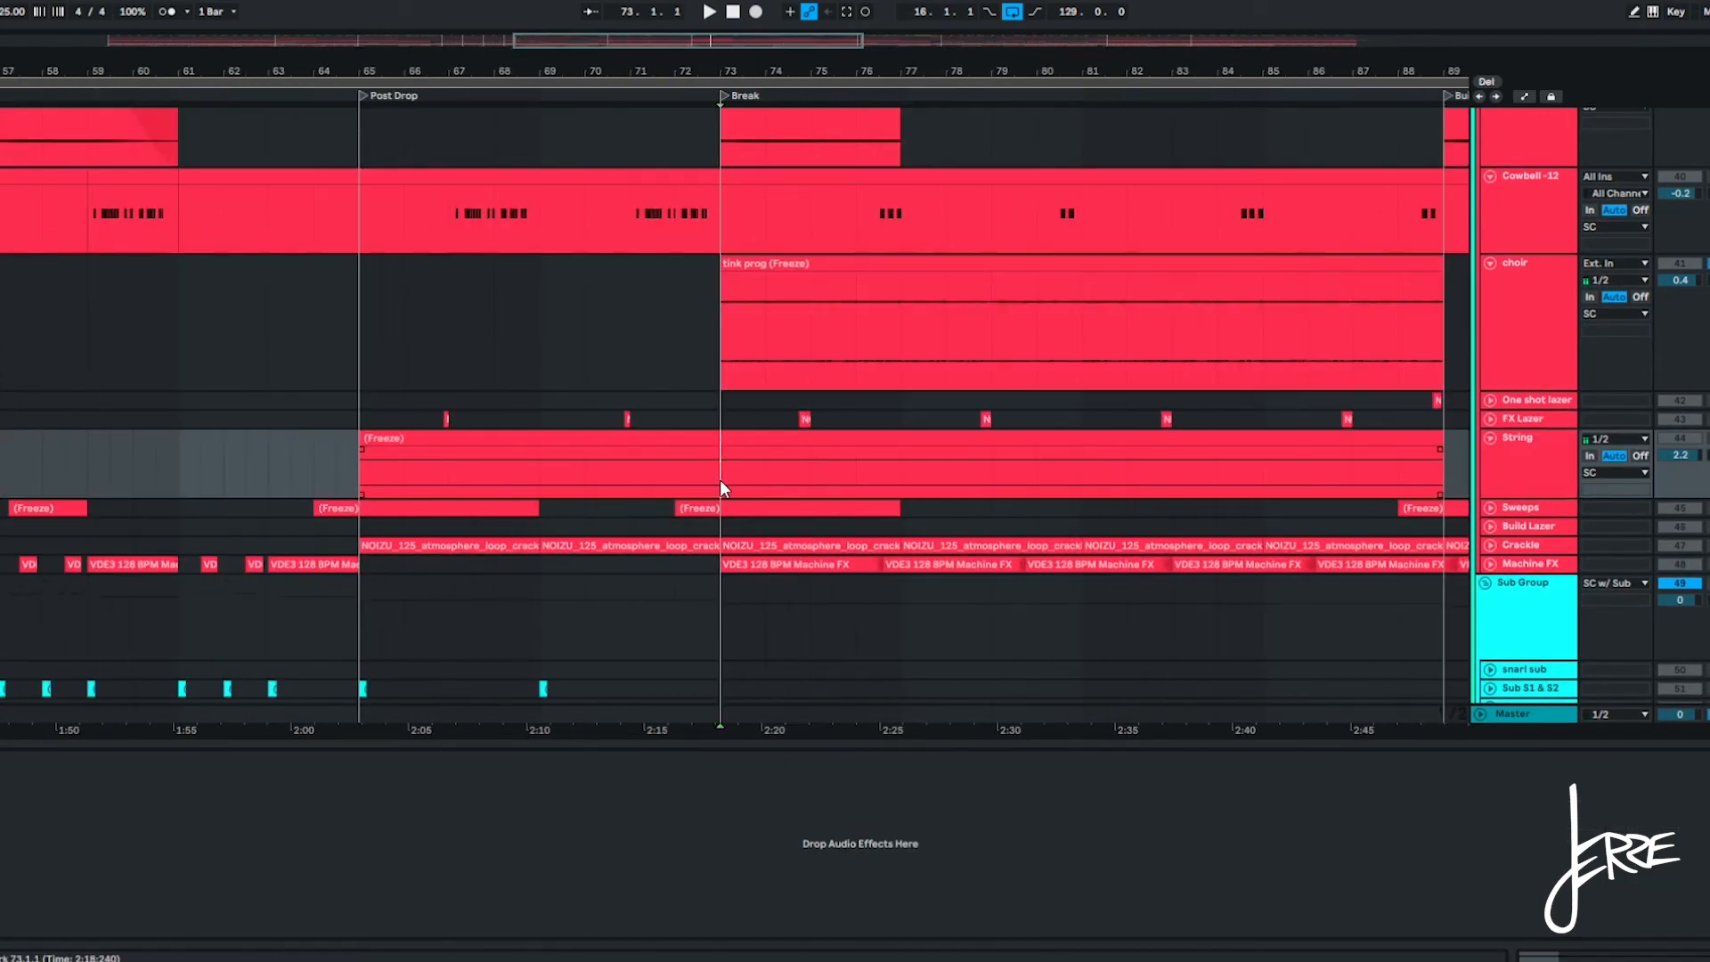
pyautogui.hscroll(-2, 720, 479)
pyautogui.scroll(2, 568, 468)
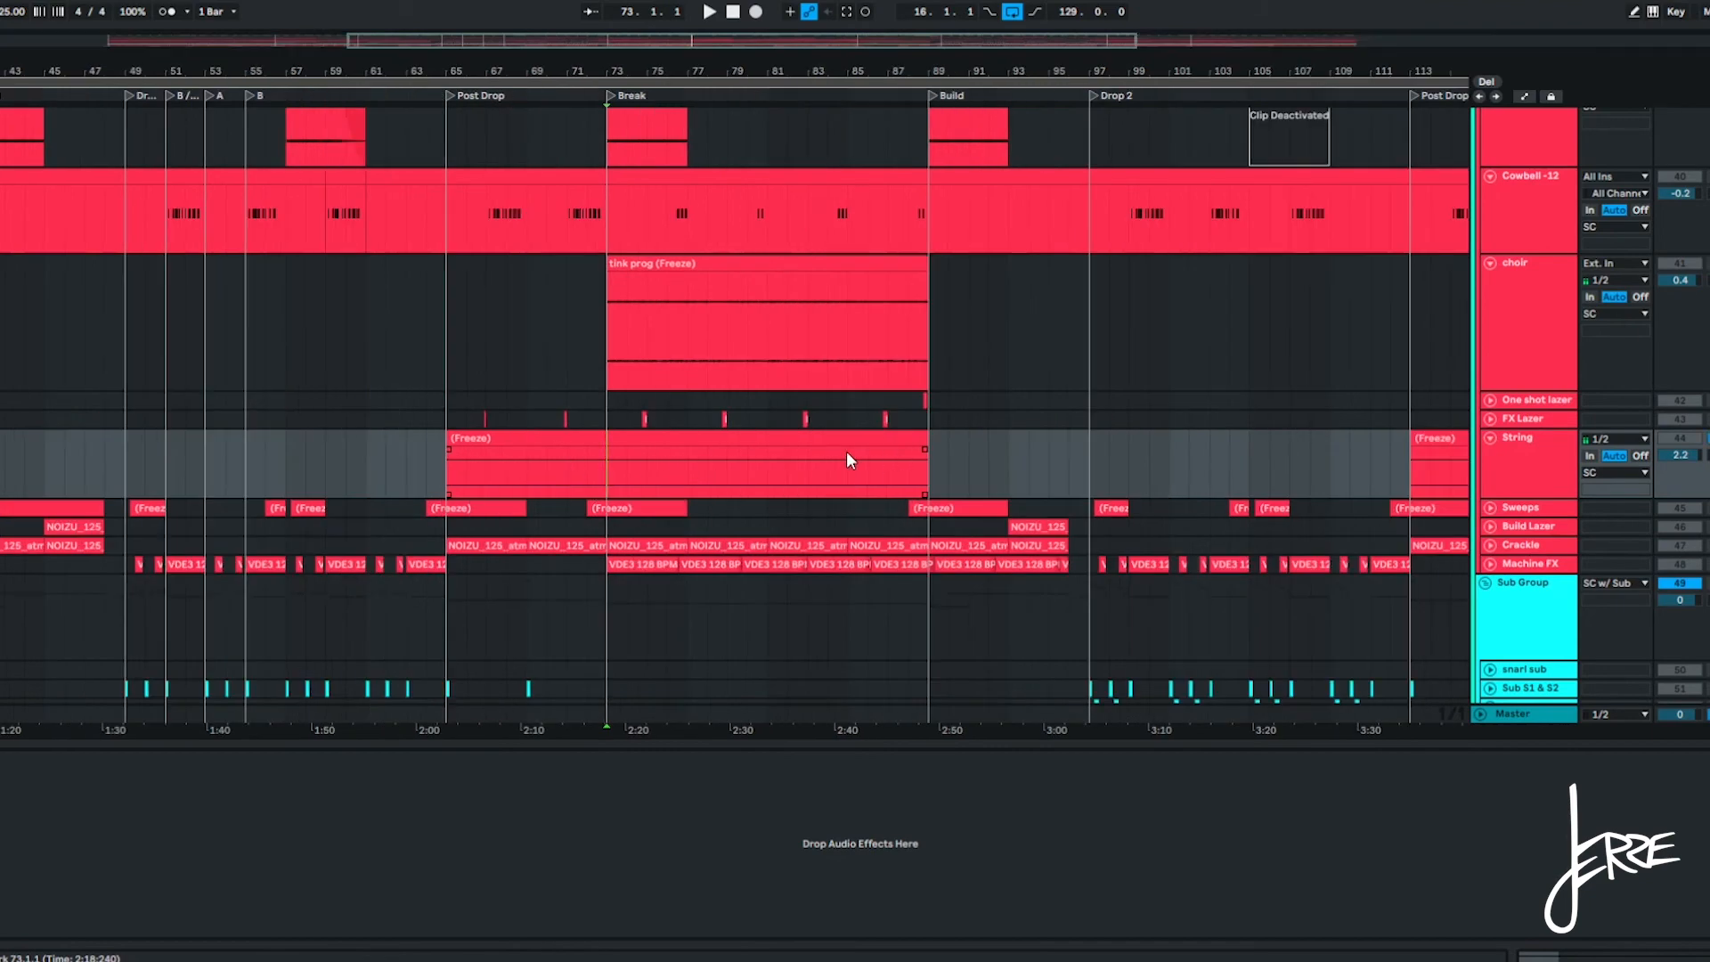
pyautogui.scroll(2, 846, 451)
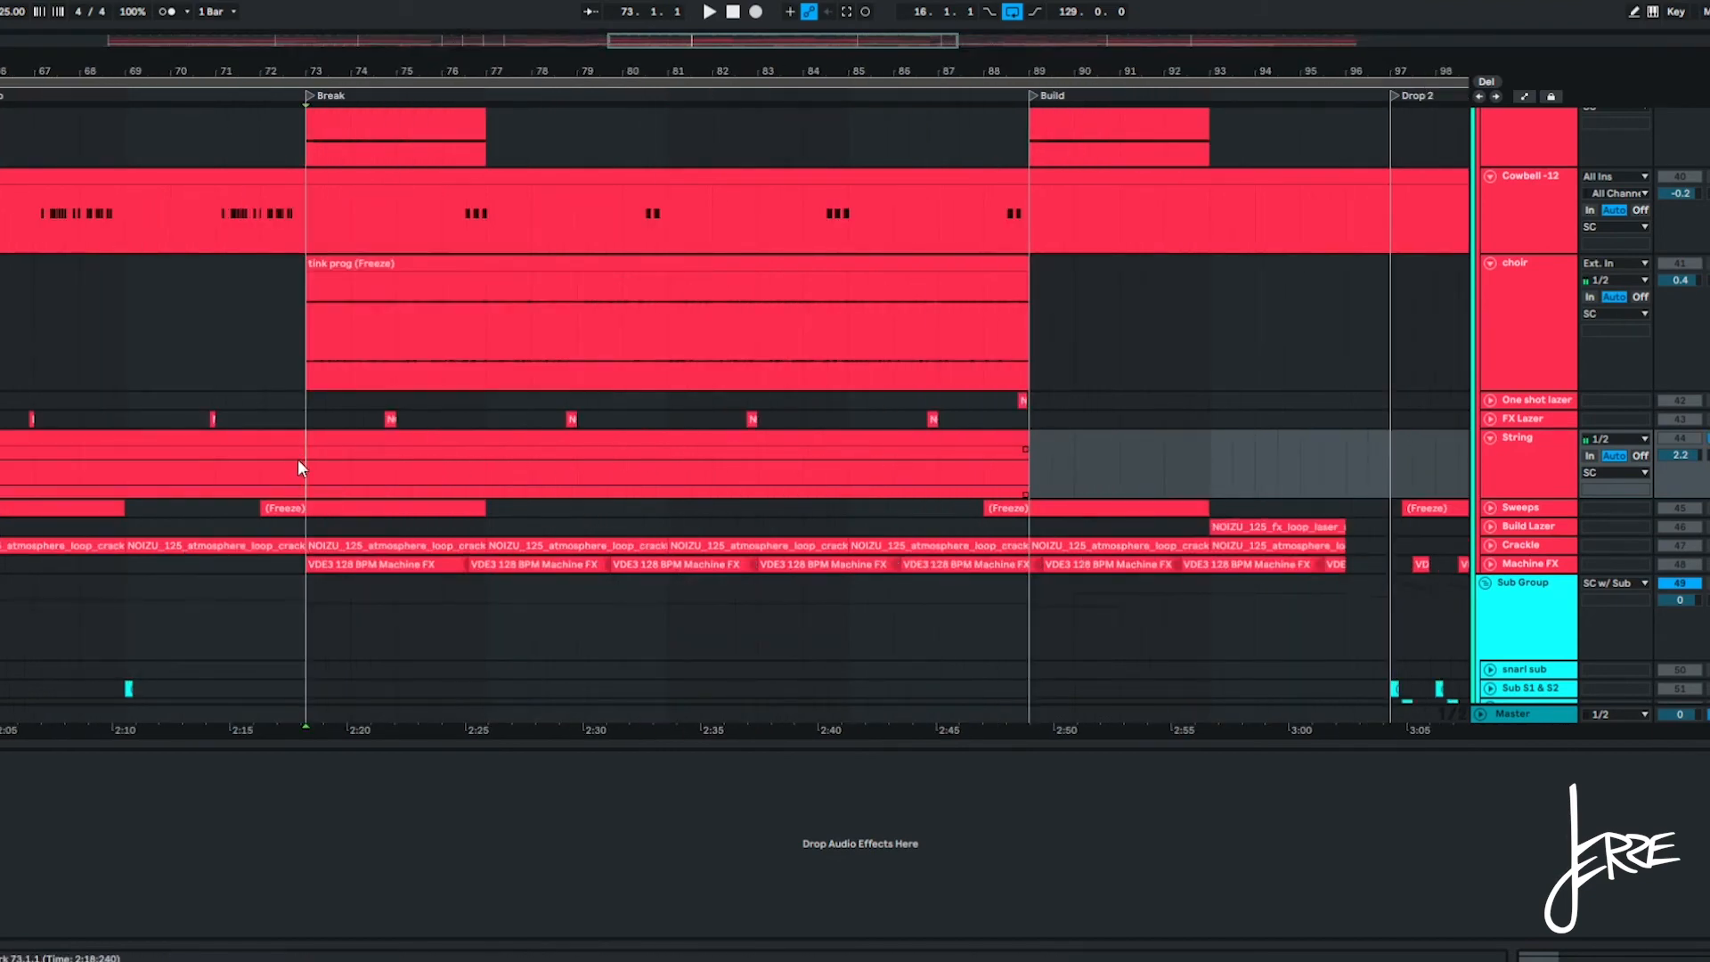
pyautogui.press('space')
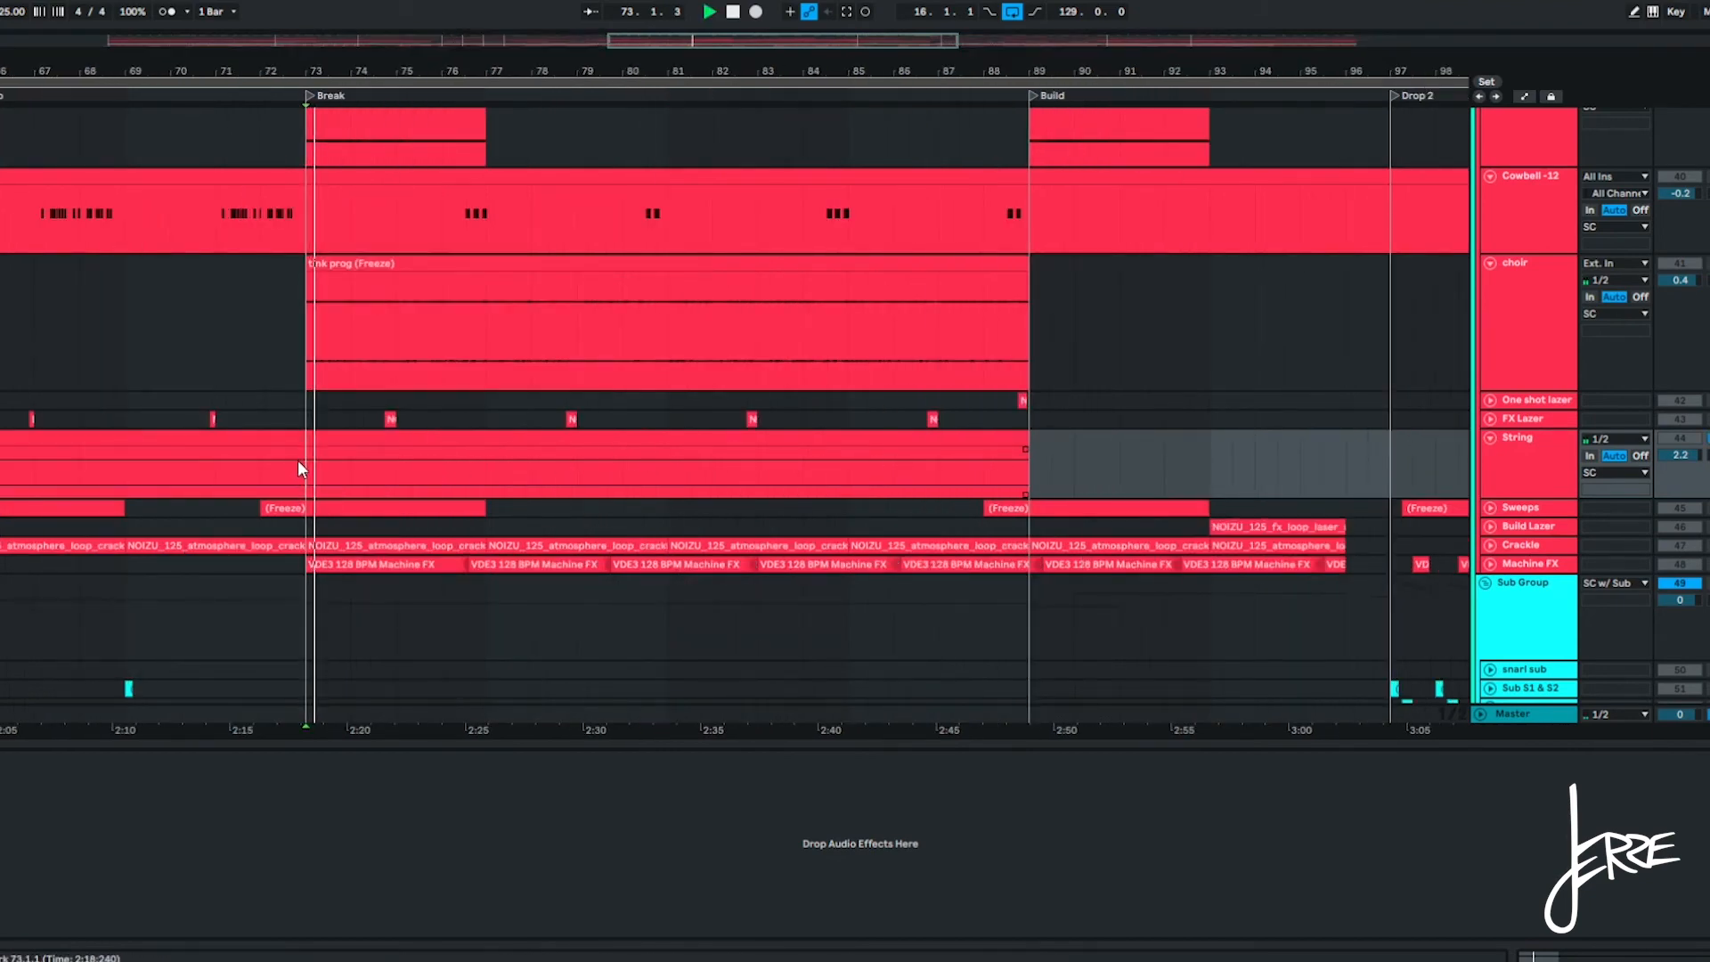
# Stop playback, show the Sweeps and Machine FX effect chains, and extend the selection on Machine FX across the Break to bar 89.
pyautogui.scroll(-2, 297, 459)
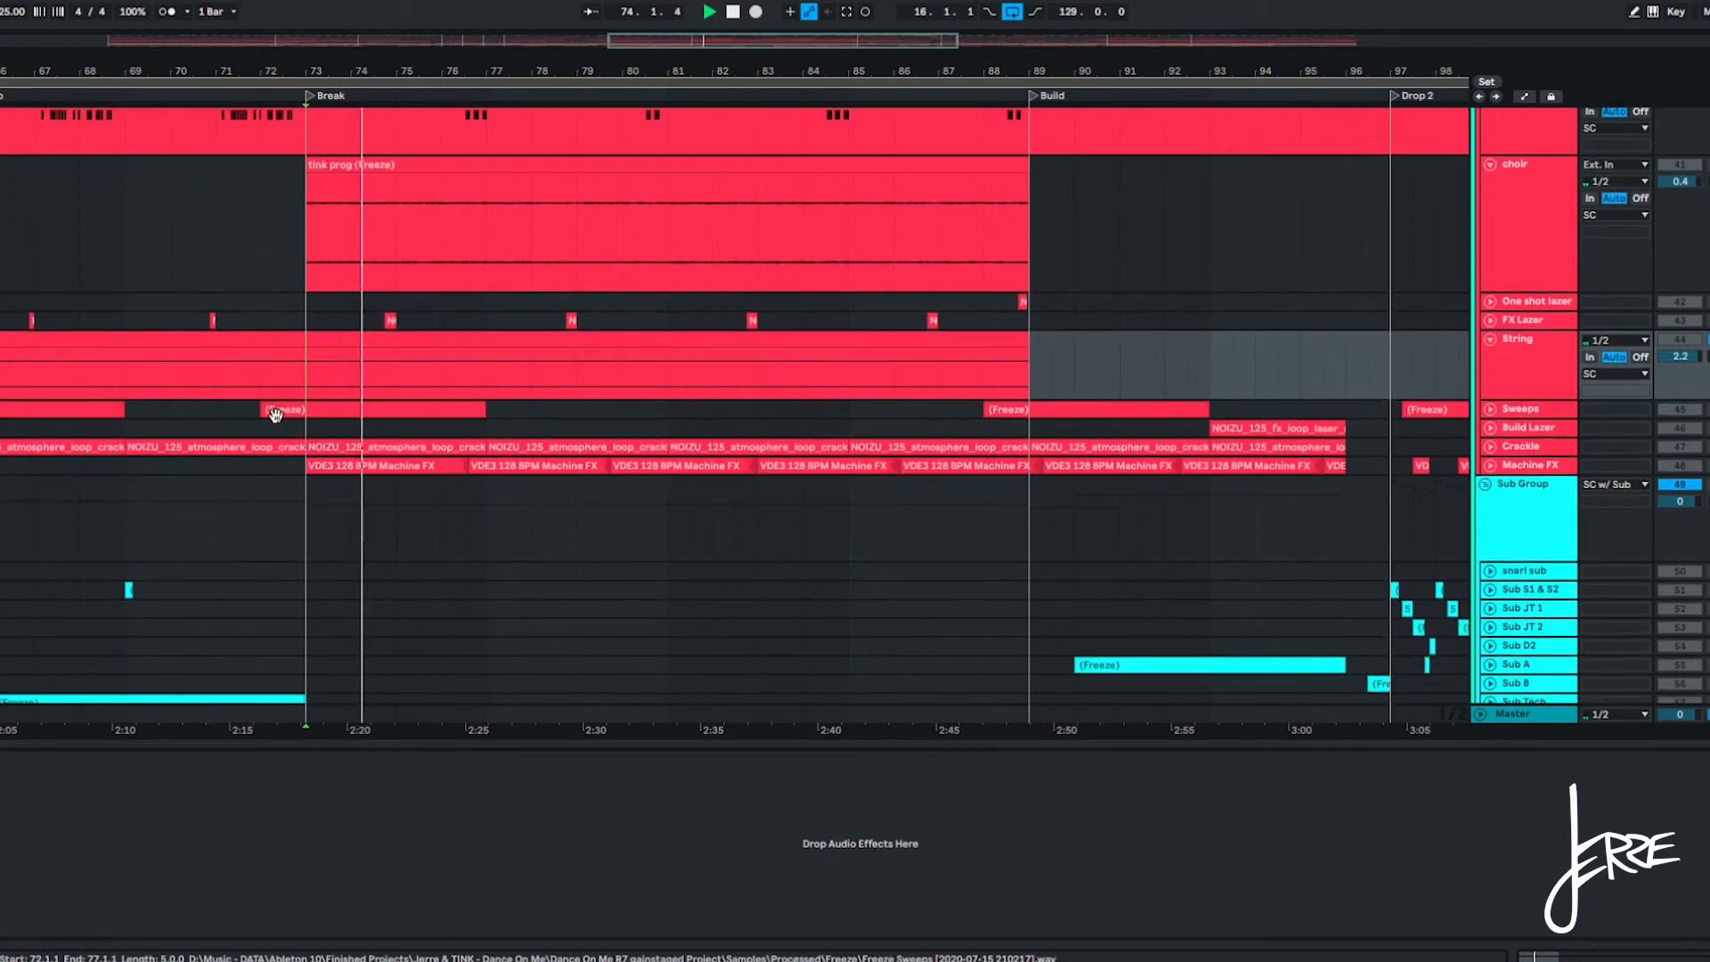
pyautogui.press('space')
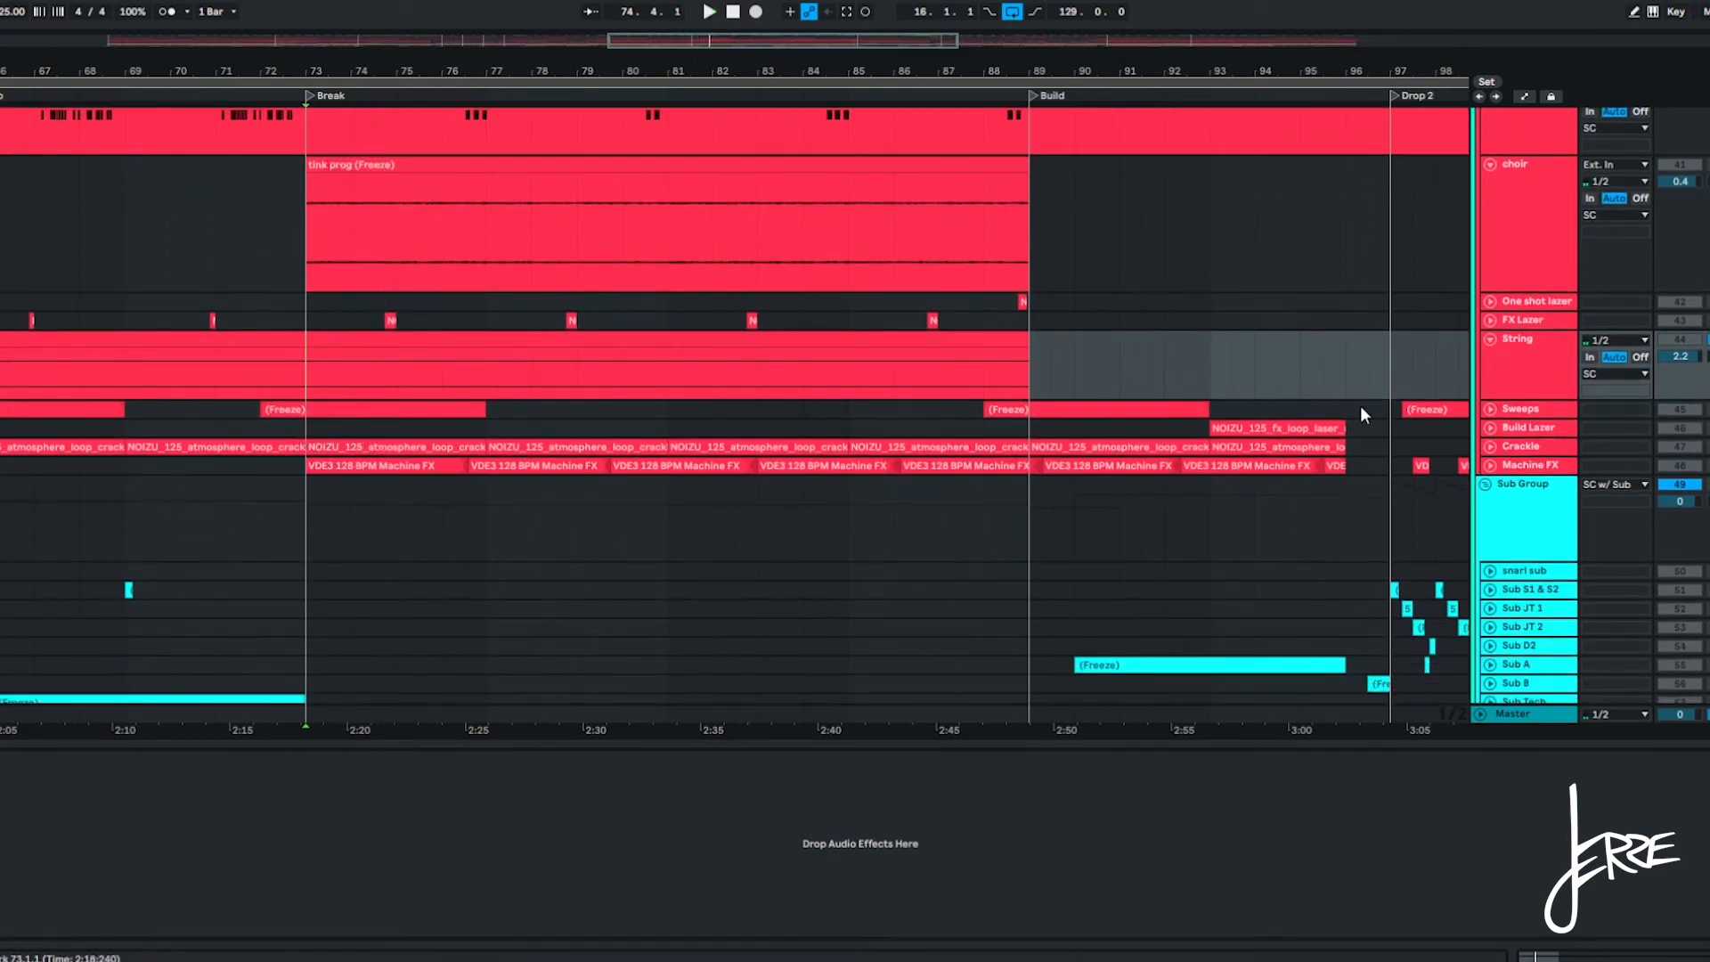
pyautogui.click(1526, 412)
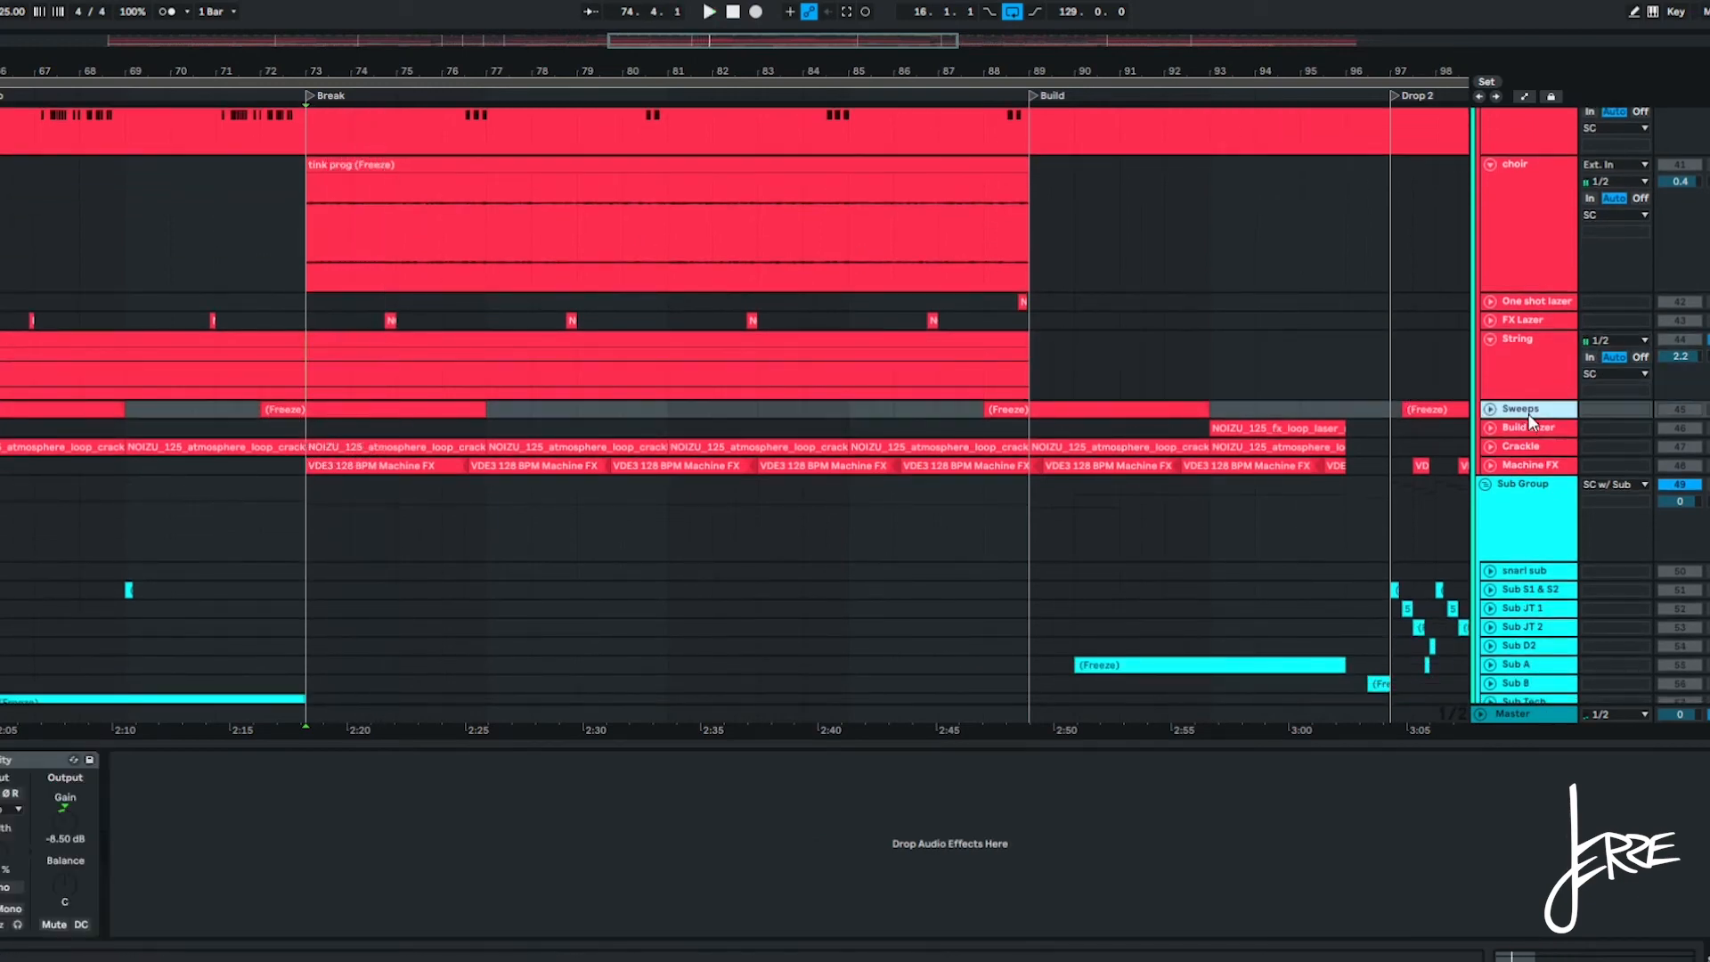
pyautogui.click(372, 465)
pyautogui.keyDown('shift'); pyautogui.click(978, 447); pyautogui.keyUp('shift')
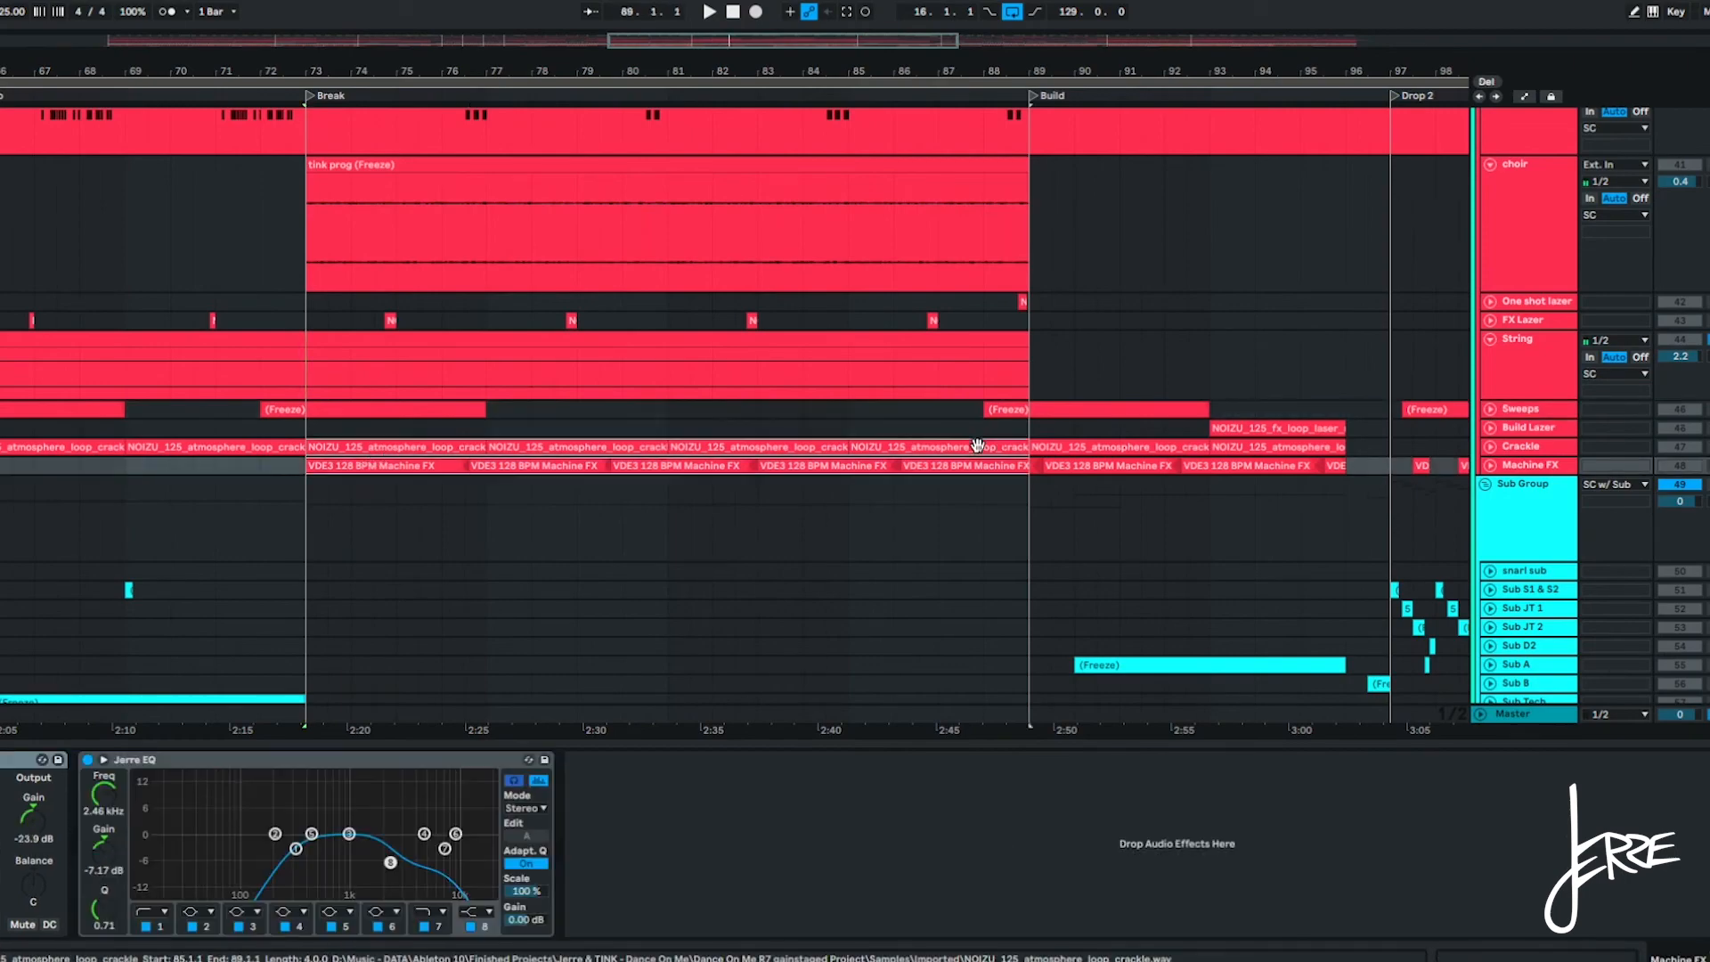
# Select the Vox group at the Build section and show its effect chain.
pyautogui.scroll(-3, 734, 367)
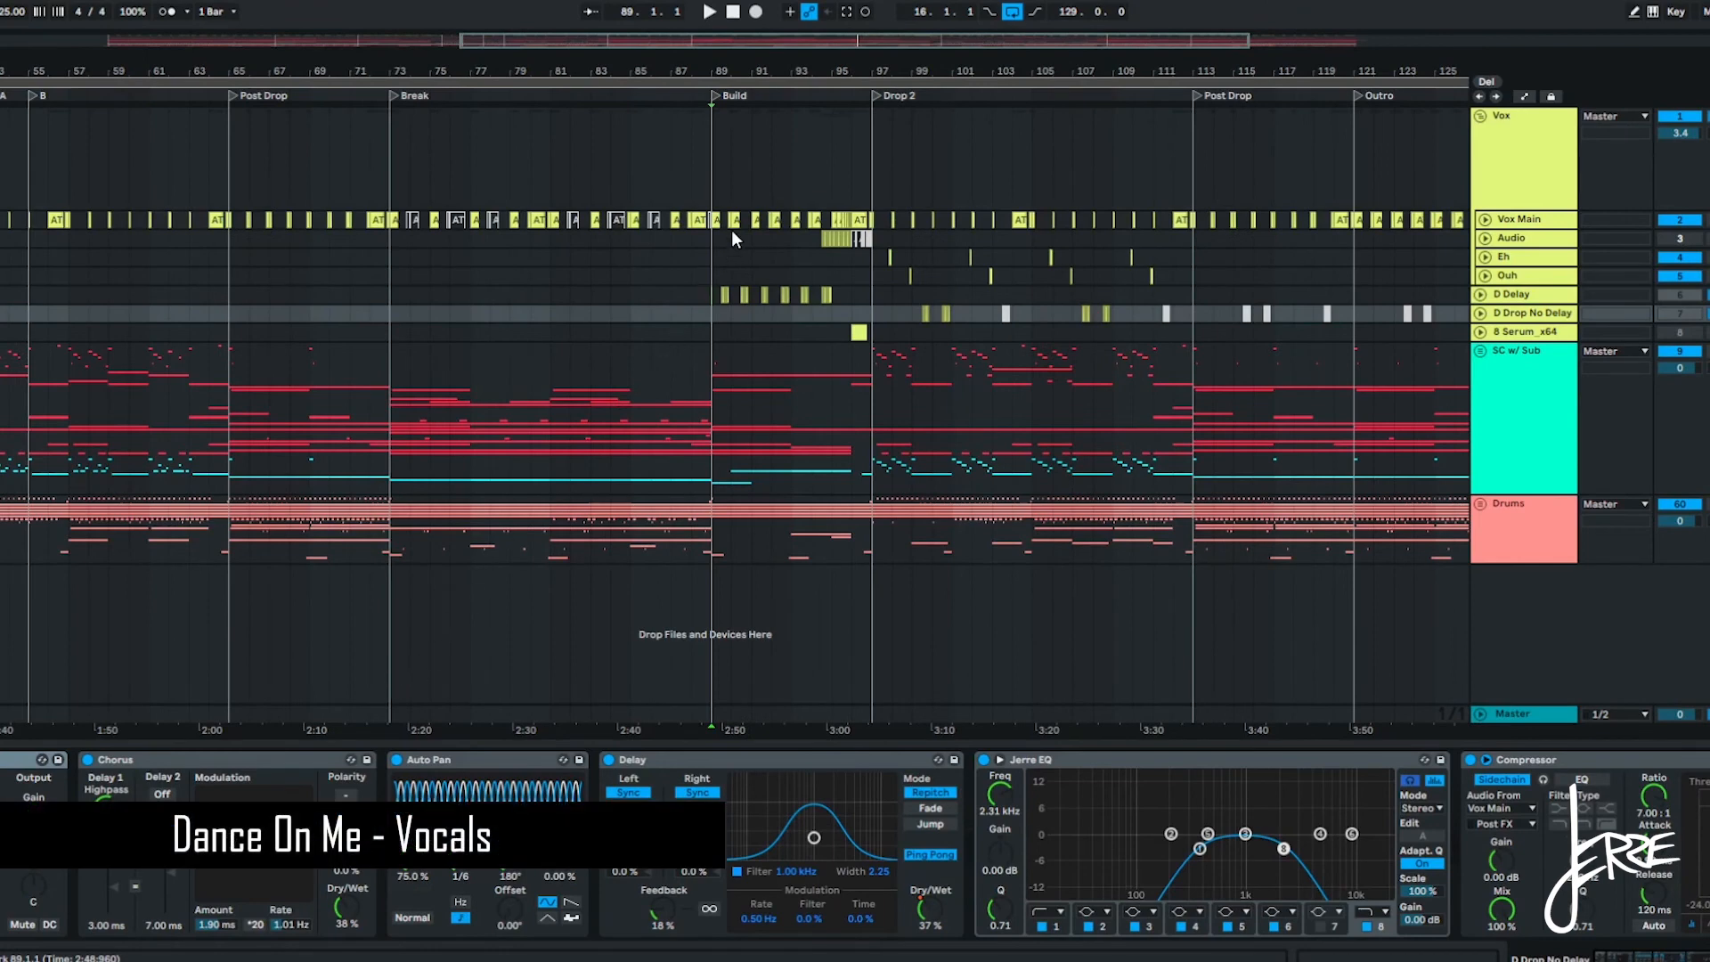
pyautogui.scroll(3, 730, 230)
pyautogui.click(663, 168)
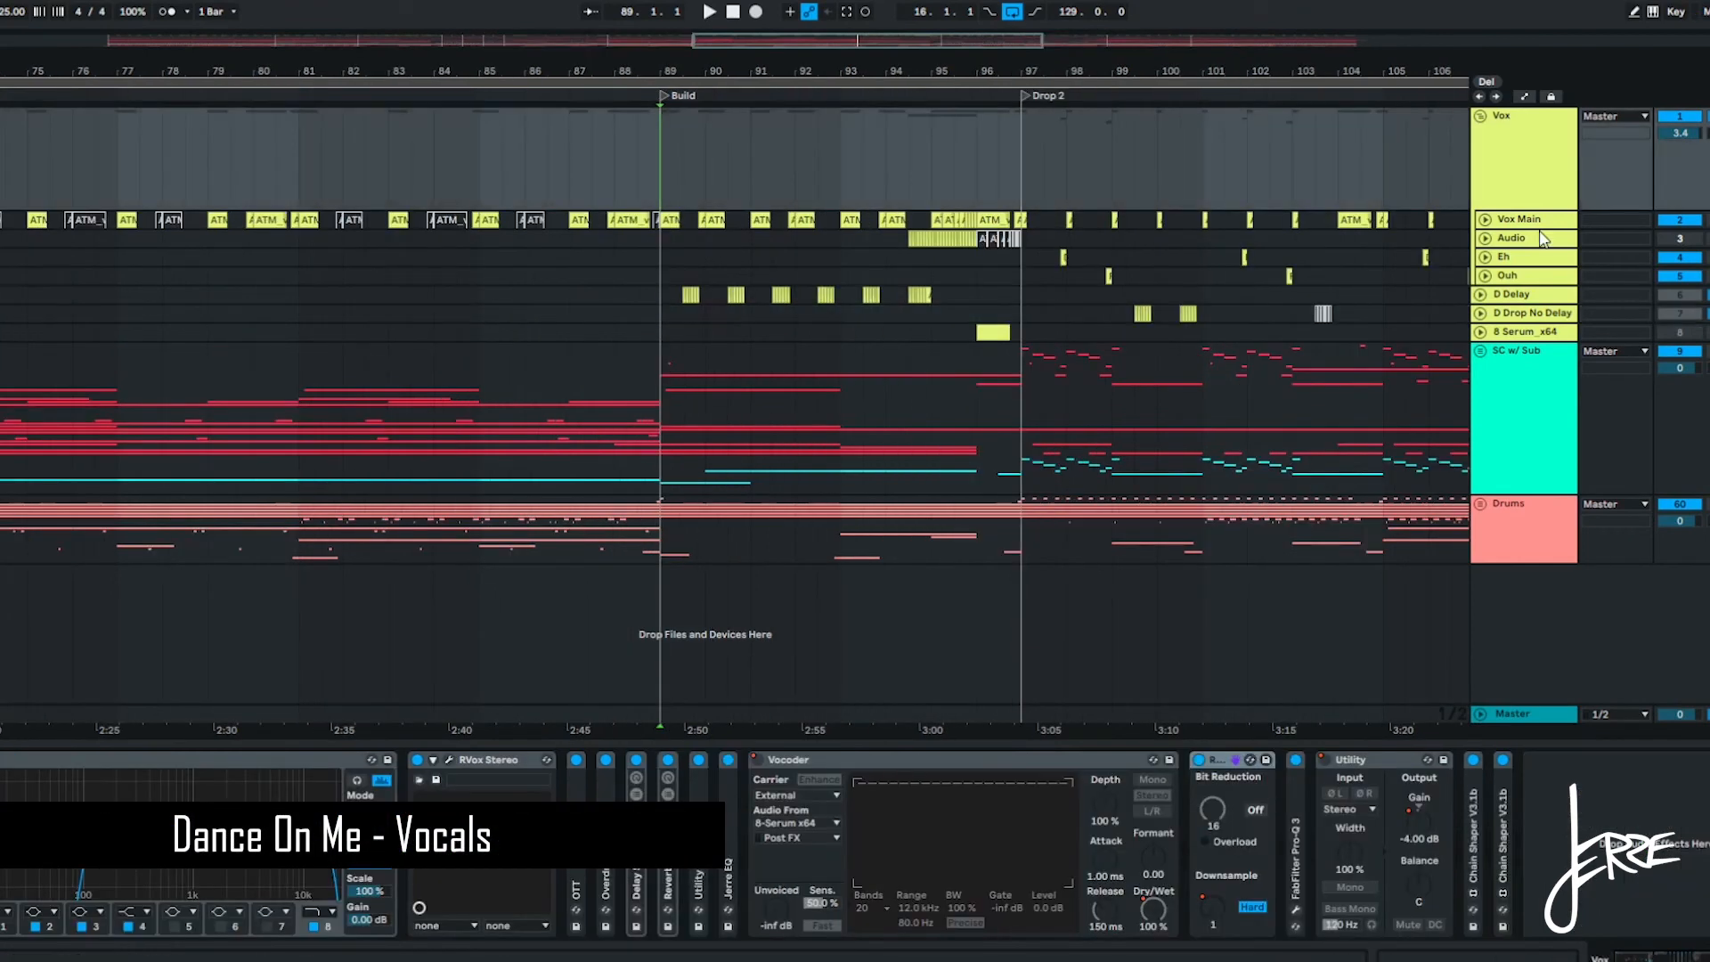
pyautogui.click(1628, 811)
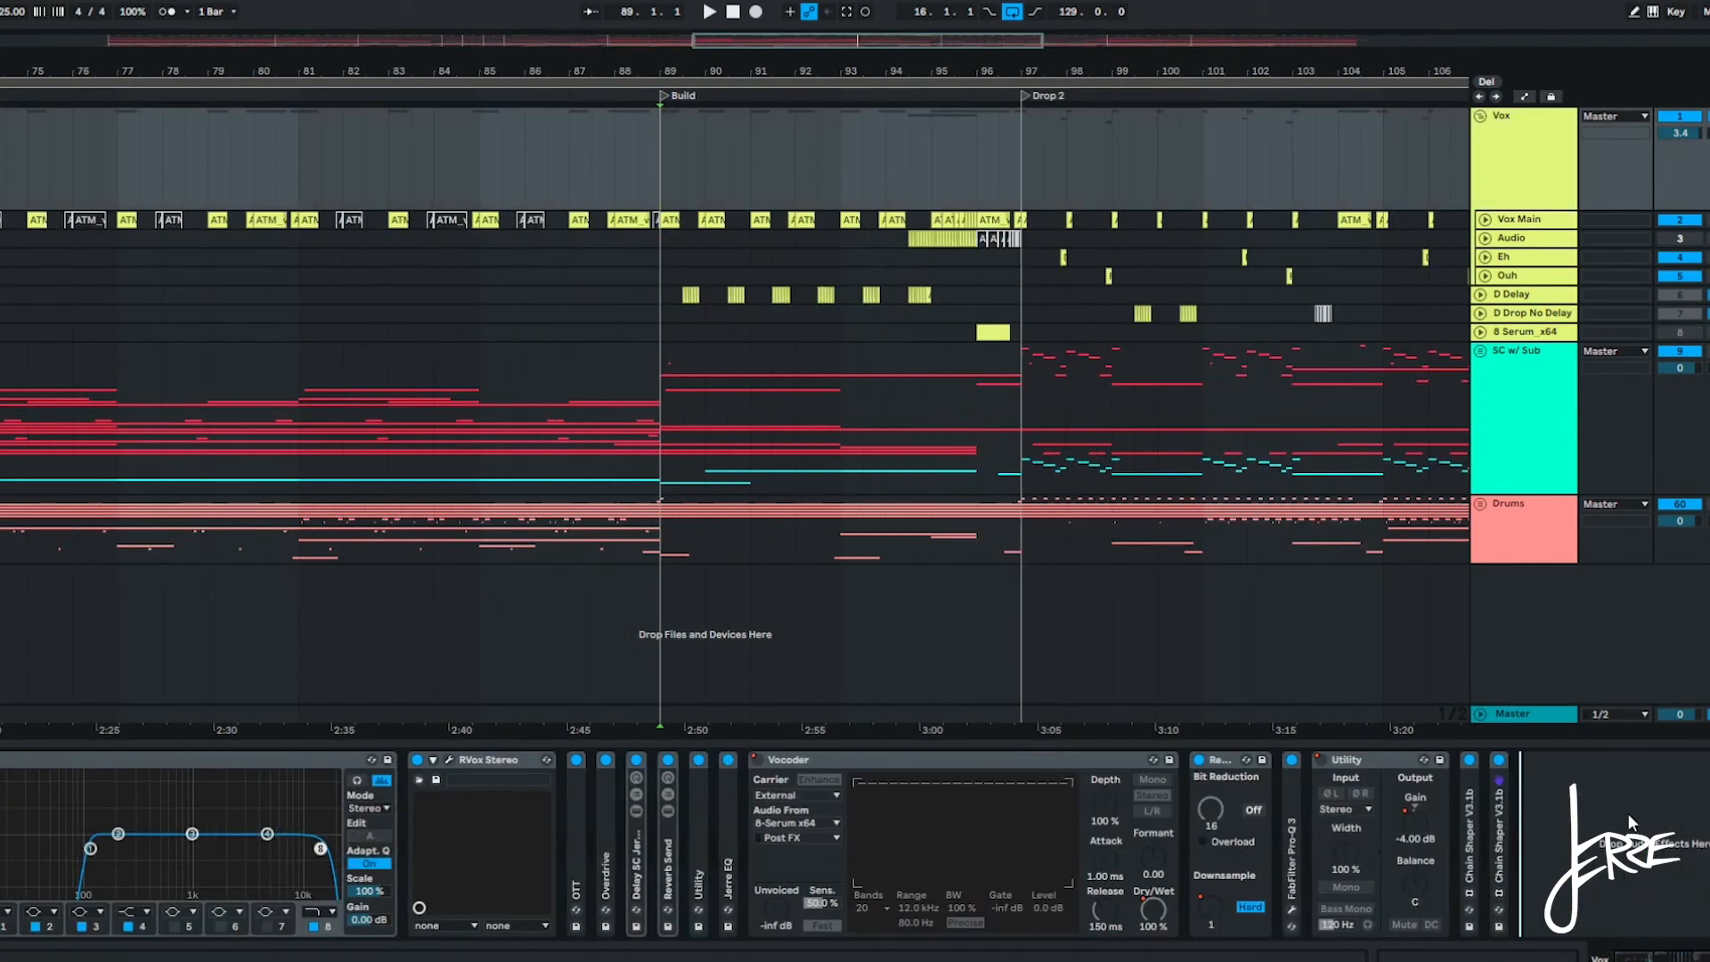
# Deactivate every device in the Vox group's effect chain and play the dry vocals from bar 89 for about two bars.
pyautogui.hotkey('ctrl', 'a')
pyautogui.scroll(2, 705, 142)
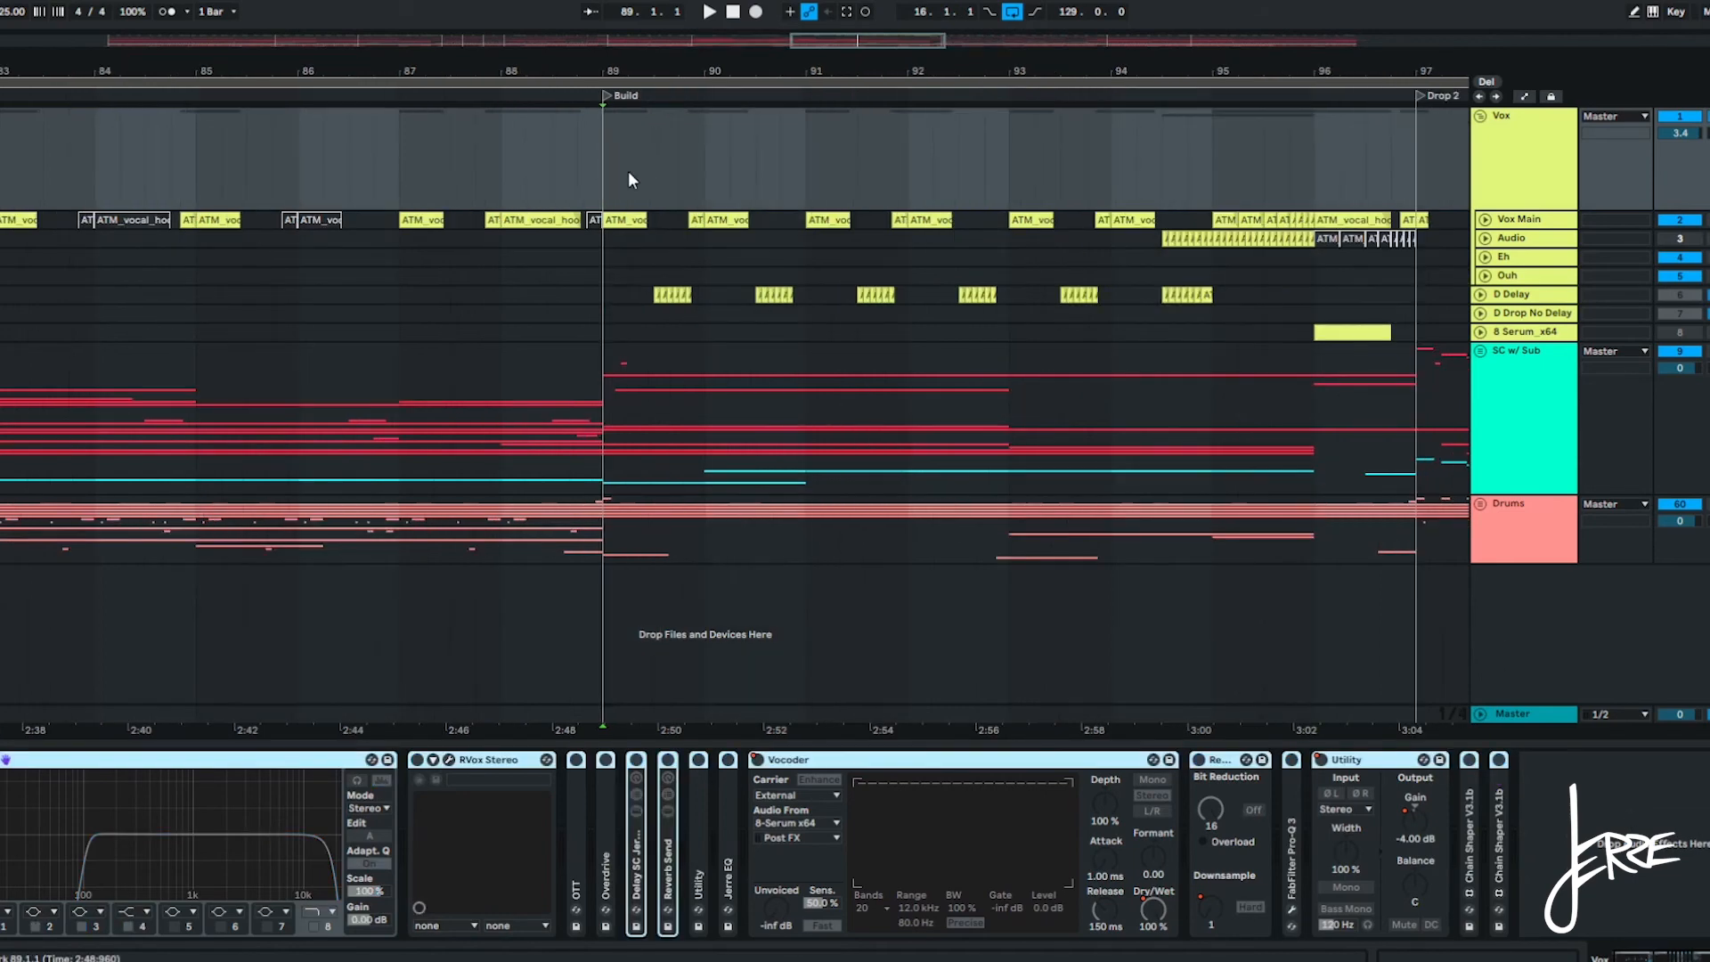
pyautogui.click(607, 179)
pyautogui.press('space')
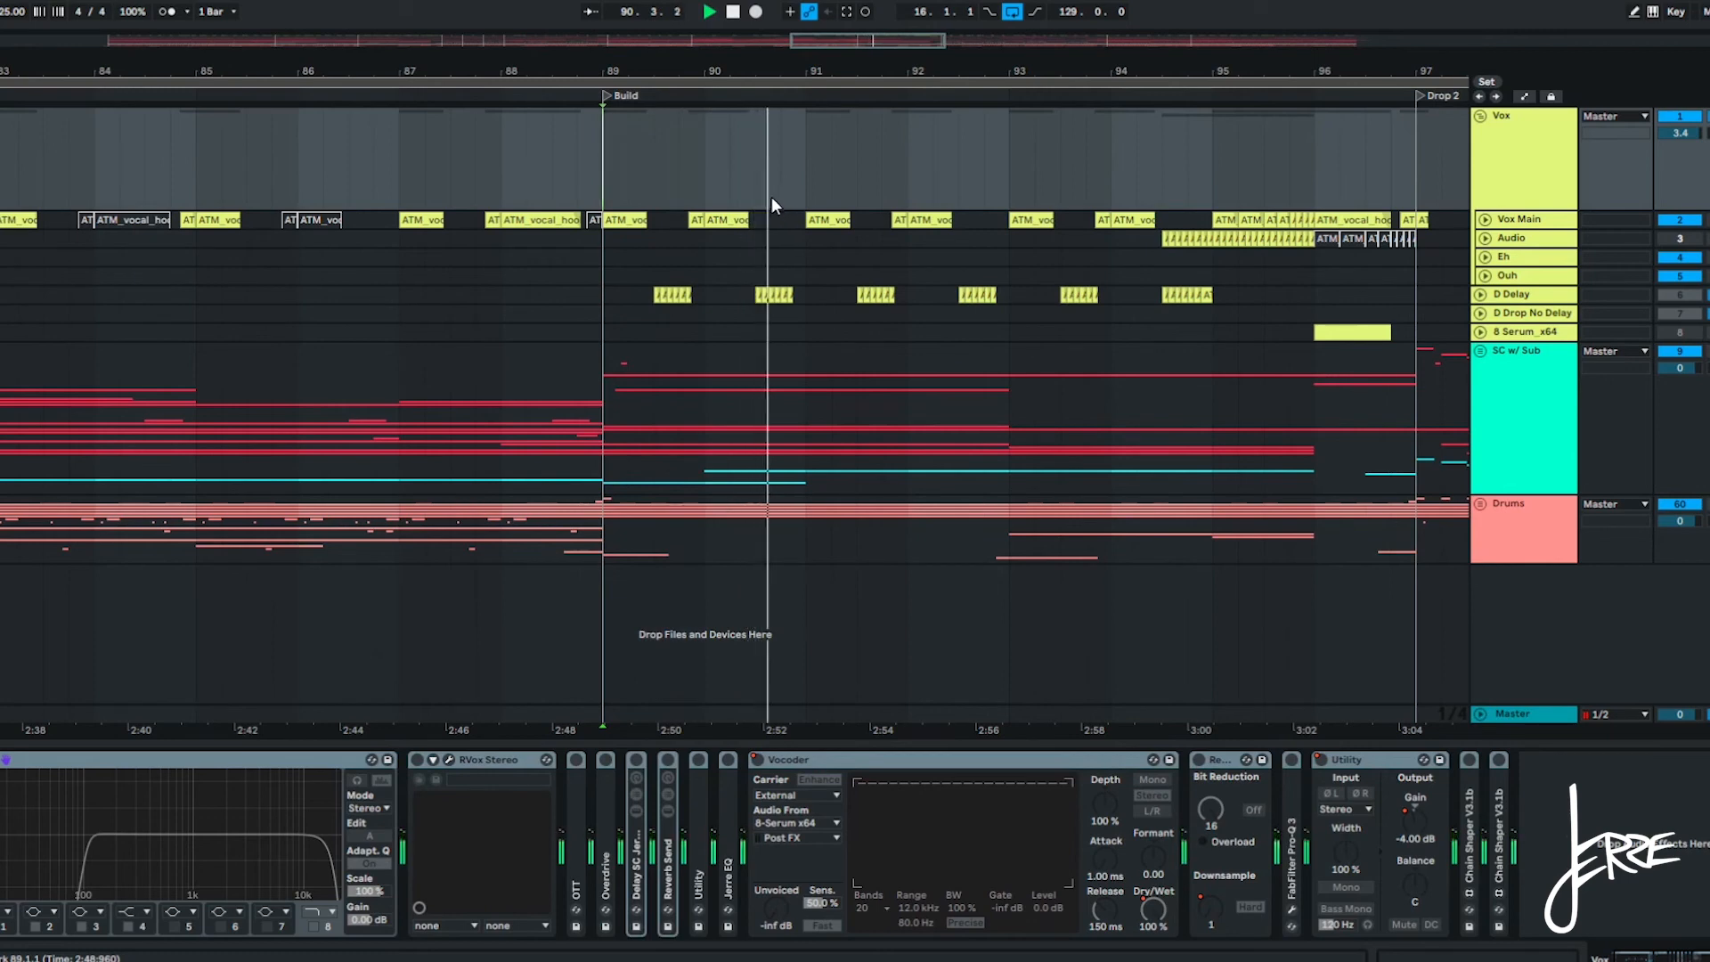
pyautogui.press('space')
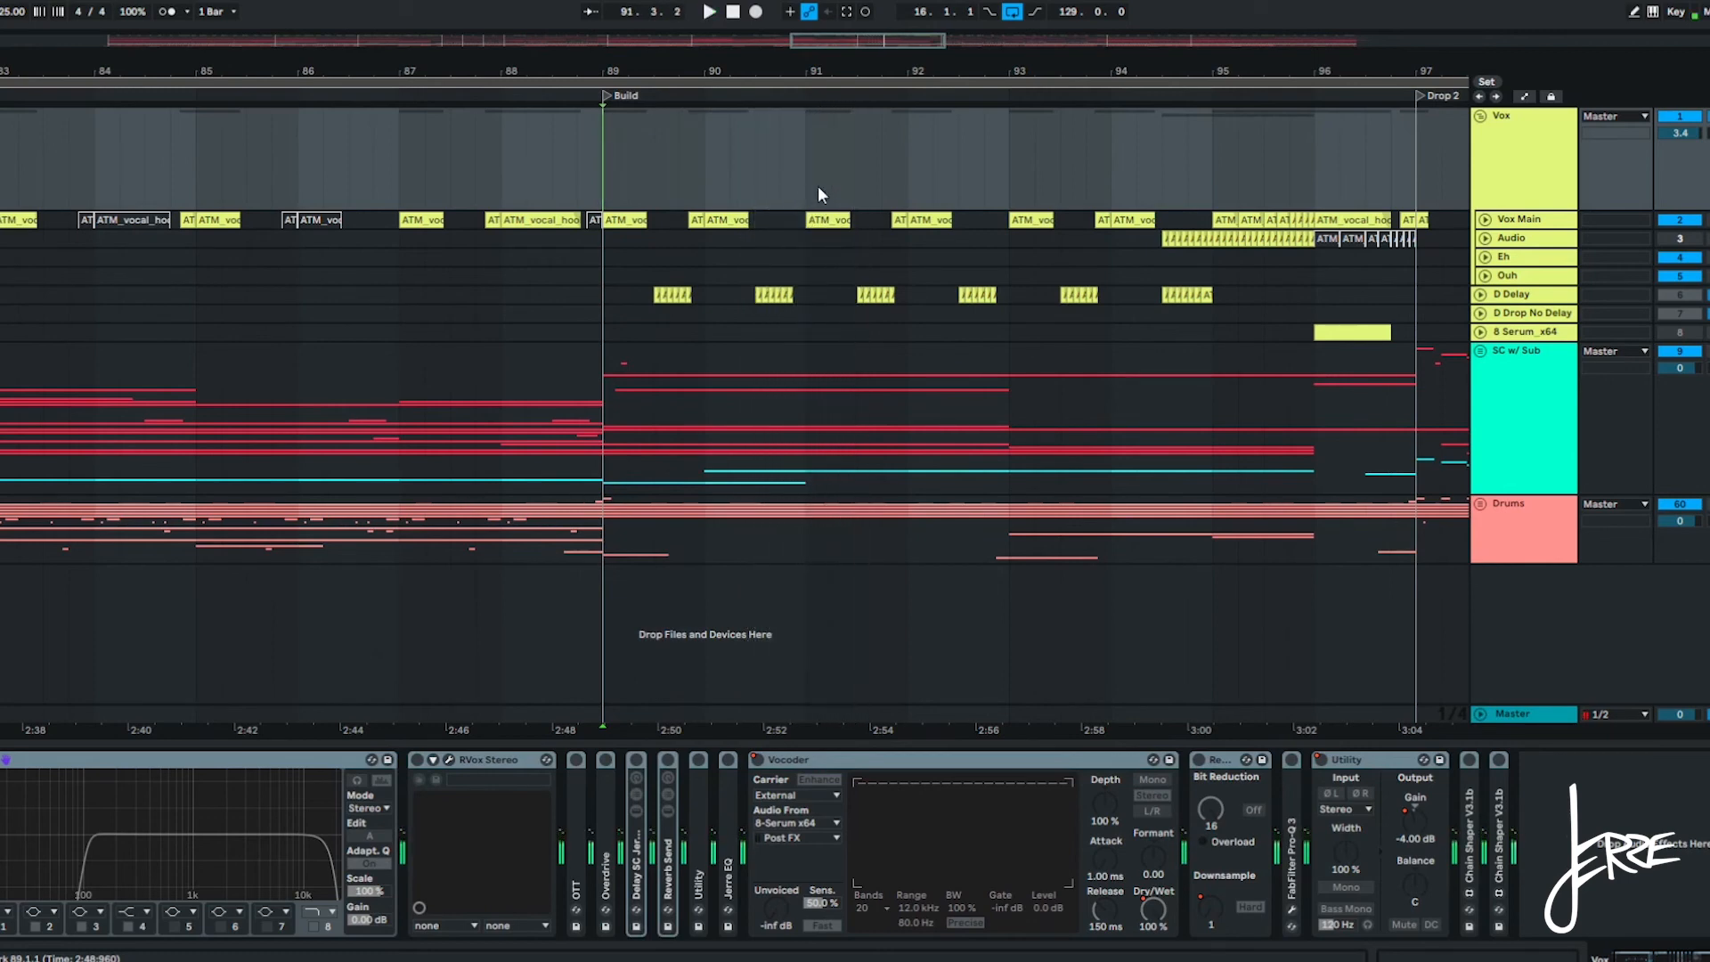
# Reactivate all devices in the Vox group's effect chain and re-enable the overridden automation.
pyautogui.click(273, 760)
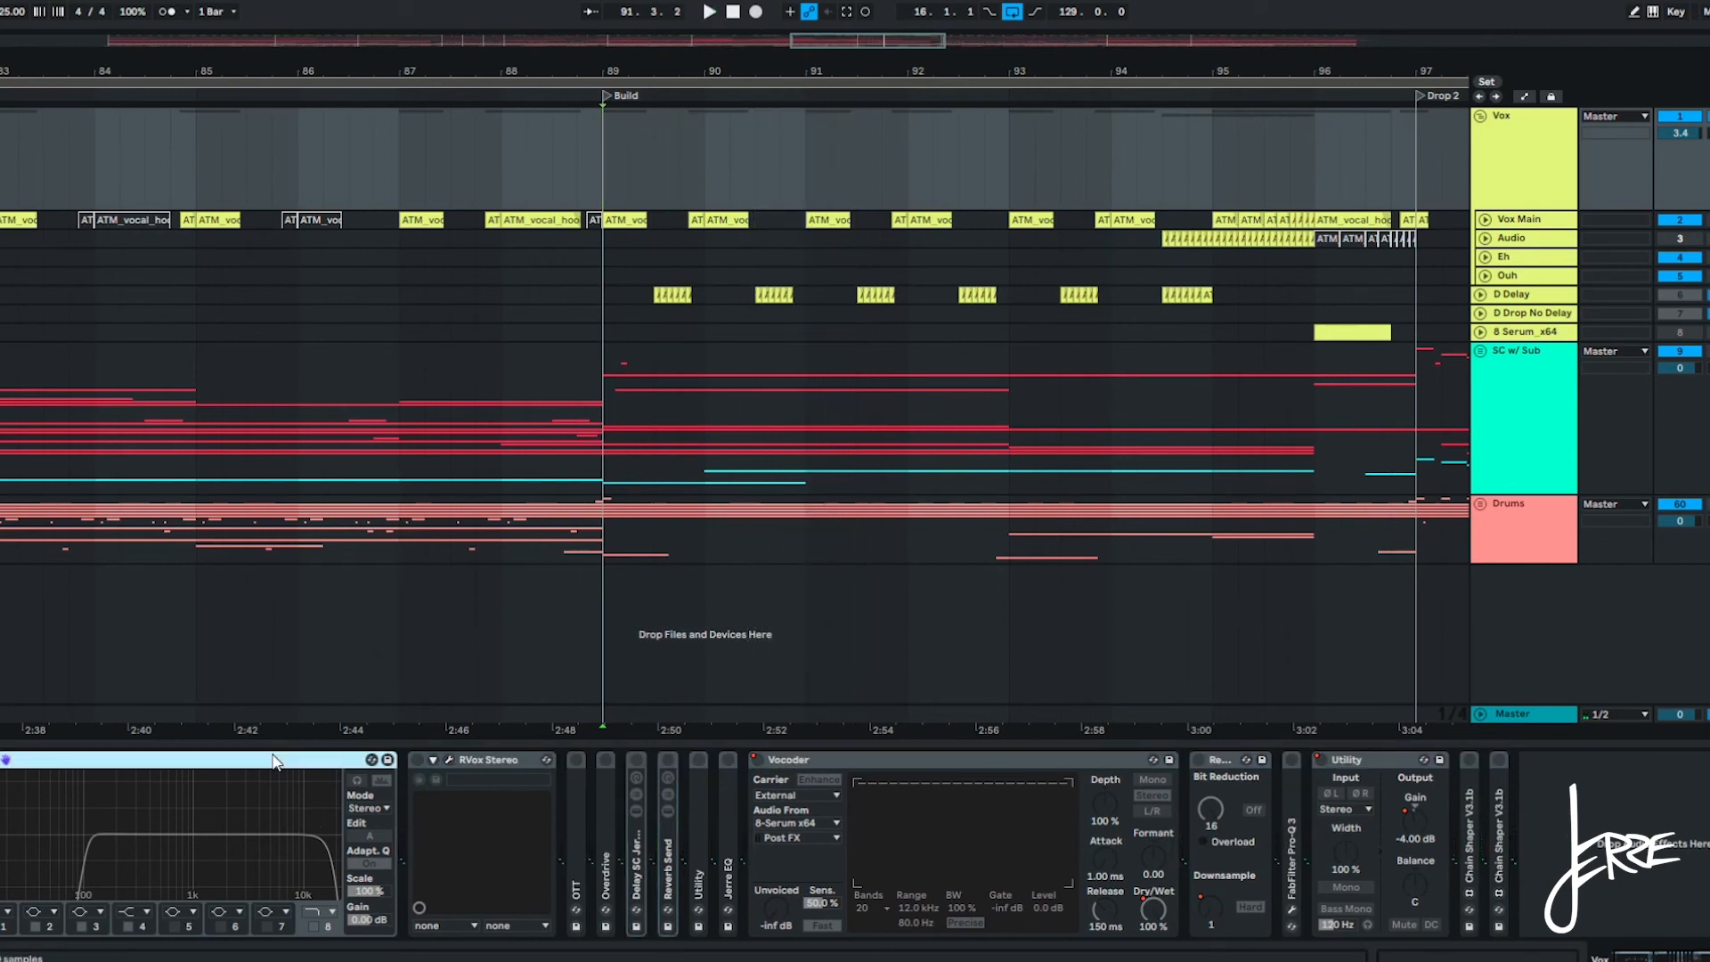
pyautogui.hotkey('ctrl', 'a')
pyautogui.press('0')
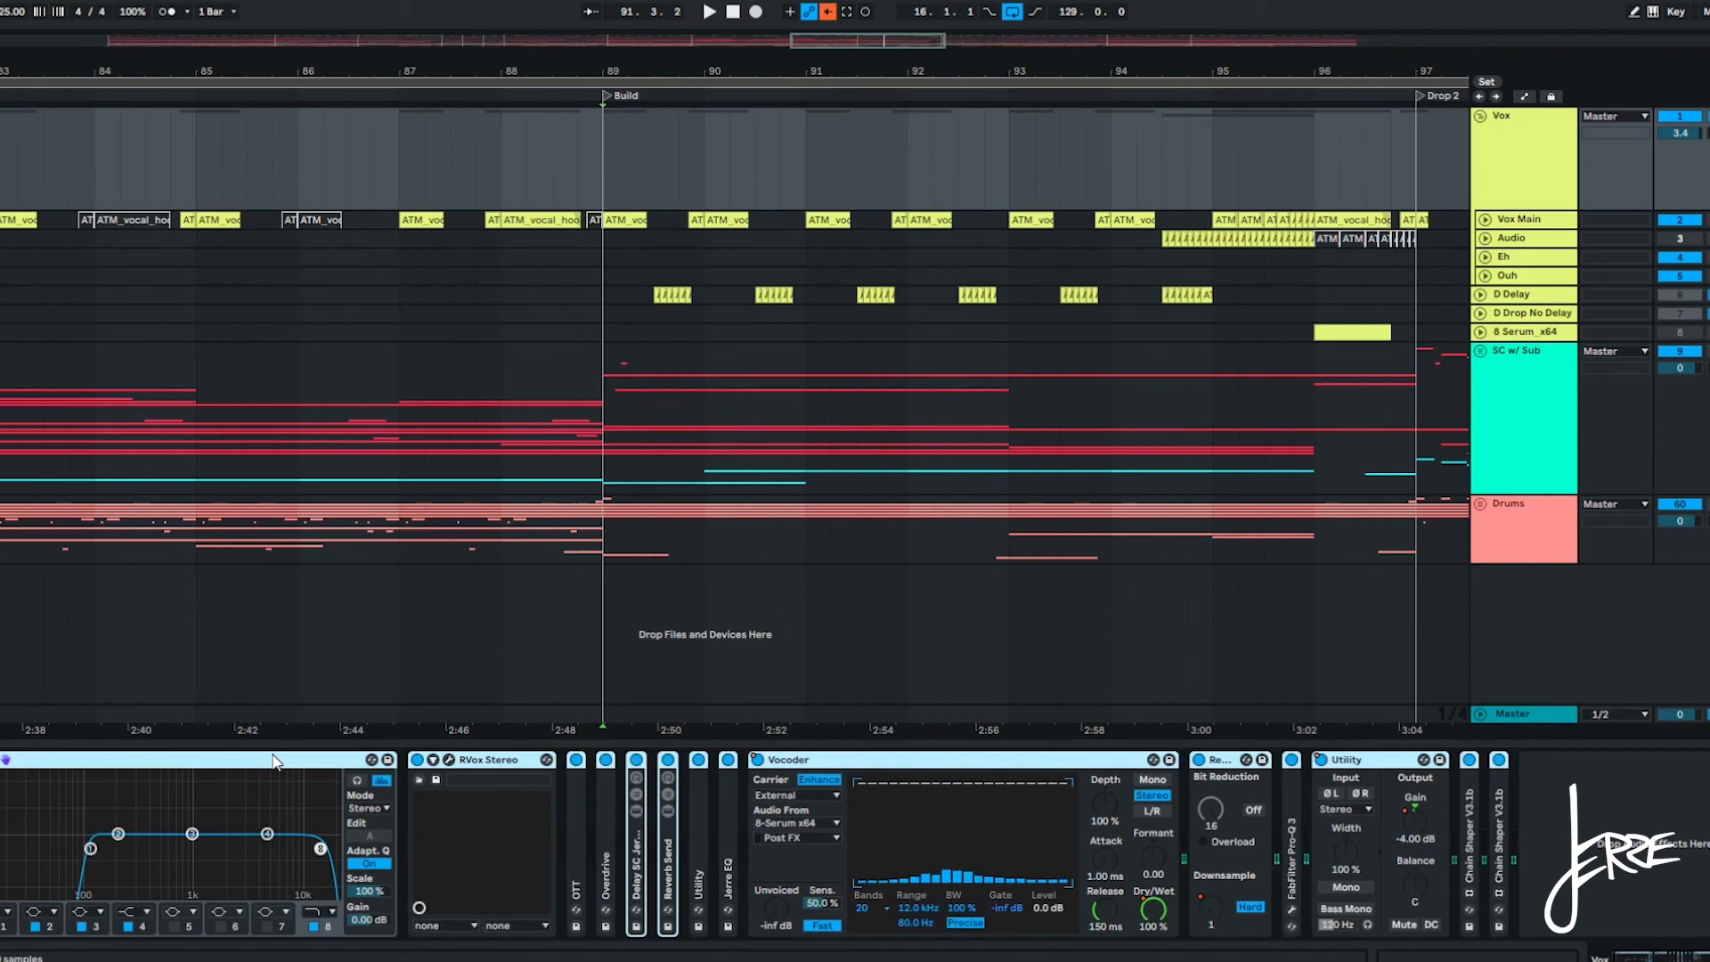
pyautogui.click(831, 13)
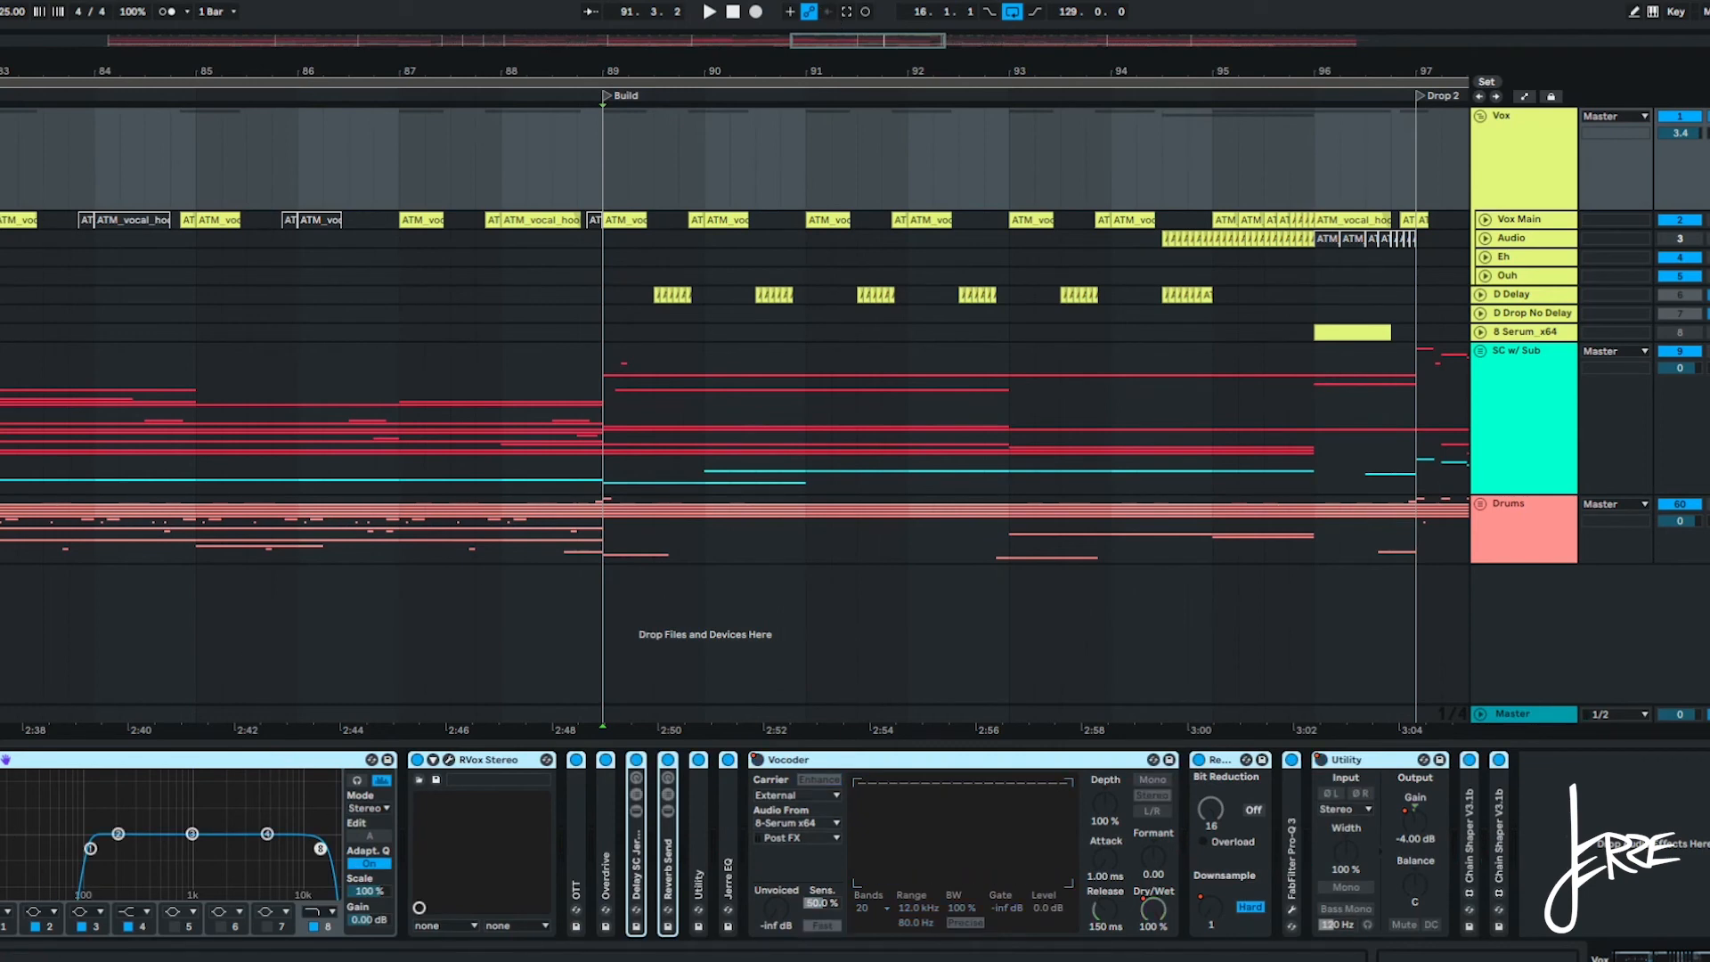
# Check the RVox Stereo plug-in window and close it, and unfold and refold the OTT and Overdrive devices in the Vox chain.
pyautogui.click(448, 762)
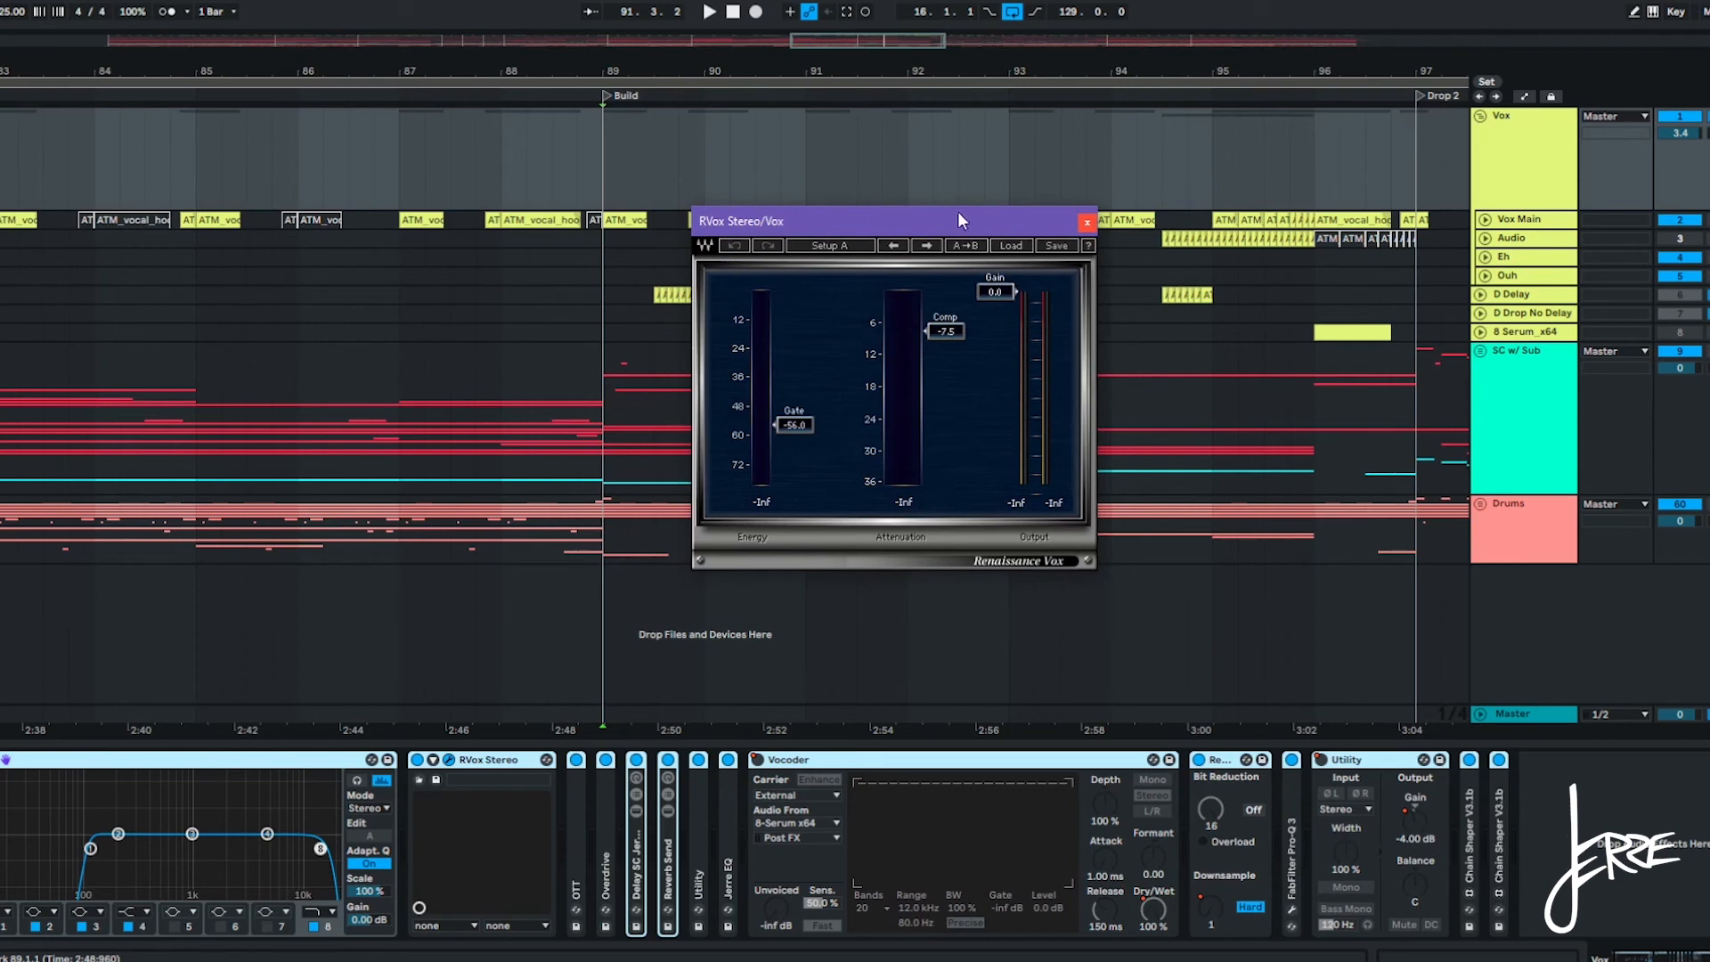
pyautogui.click(1085, 225)
pyautogui.doubleClick(570, 852)
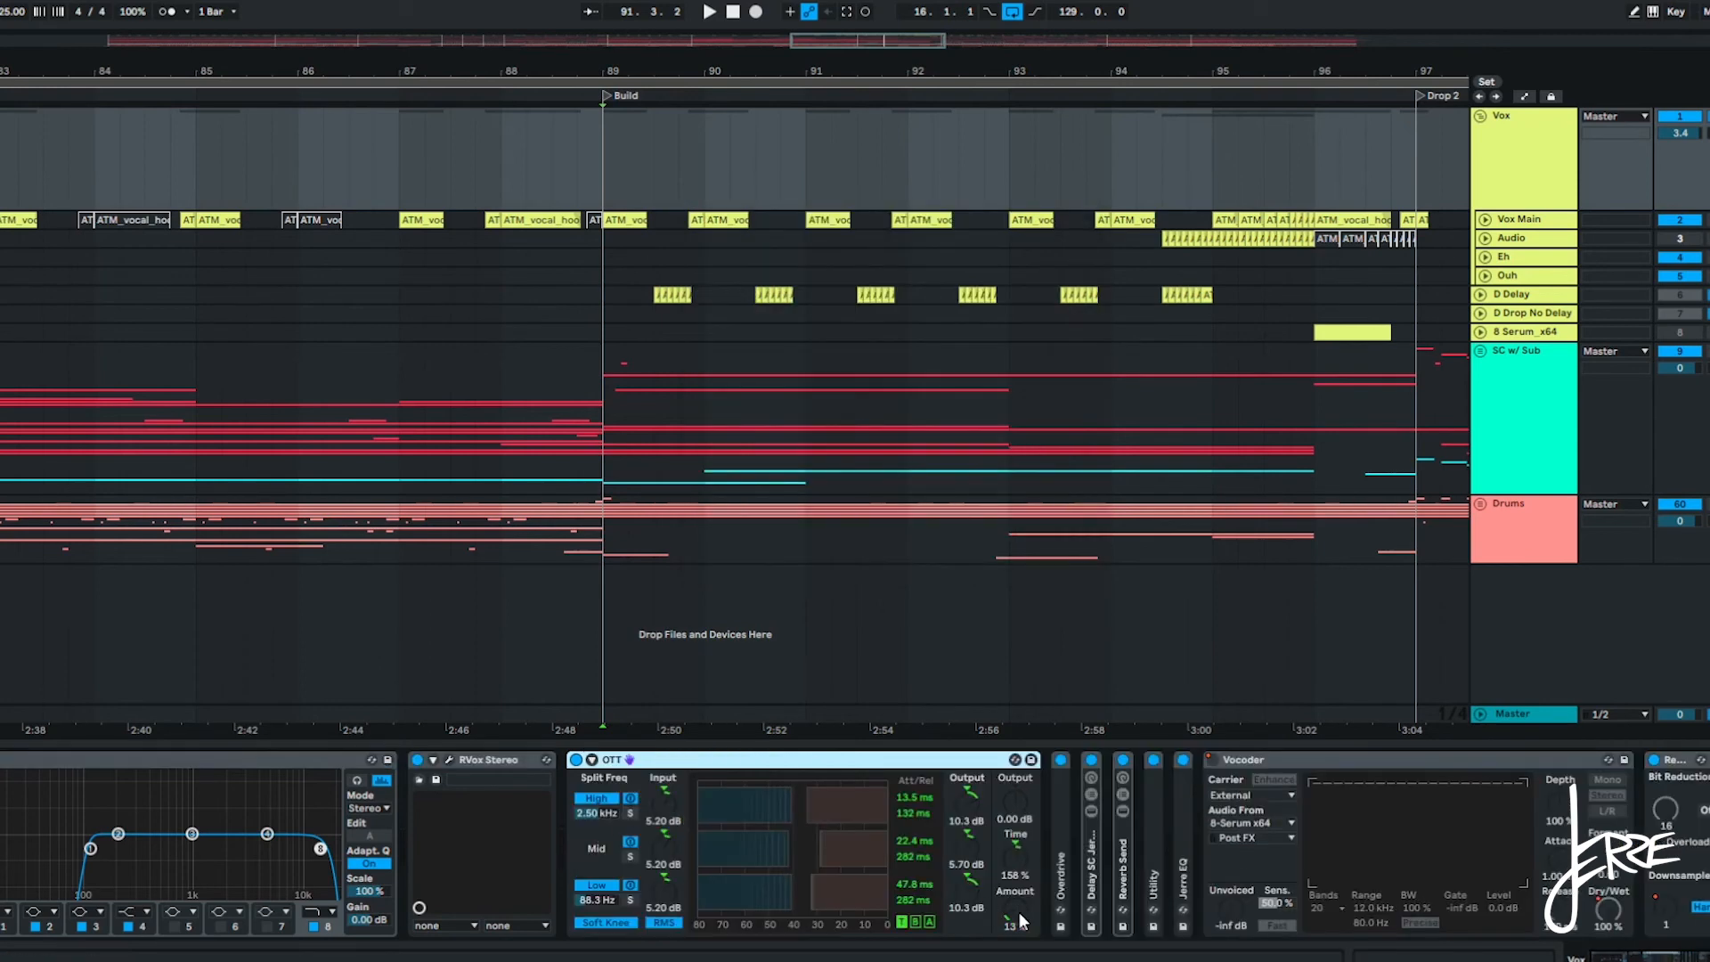
pyautogui.doubleClick(1061, 872)
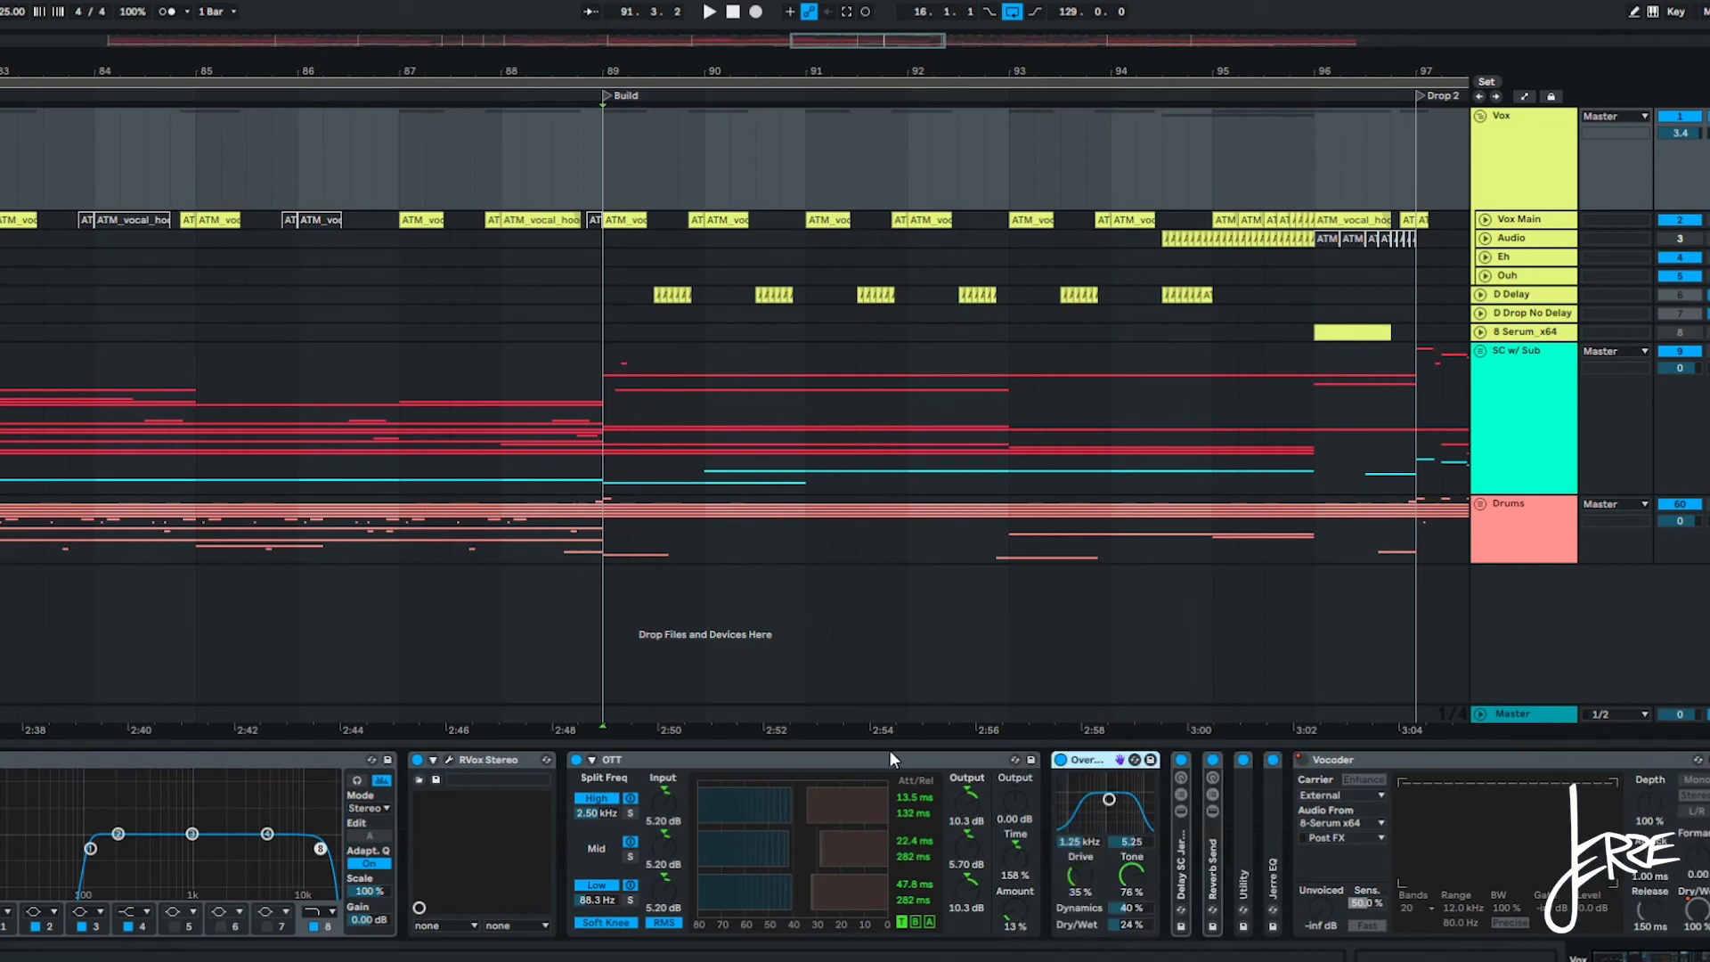
pyautogui.click(864, 756)
pyautogui.doubleClick(864, 756)
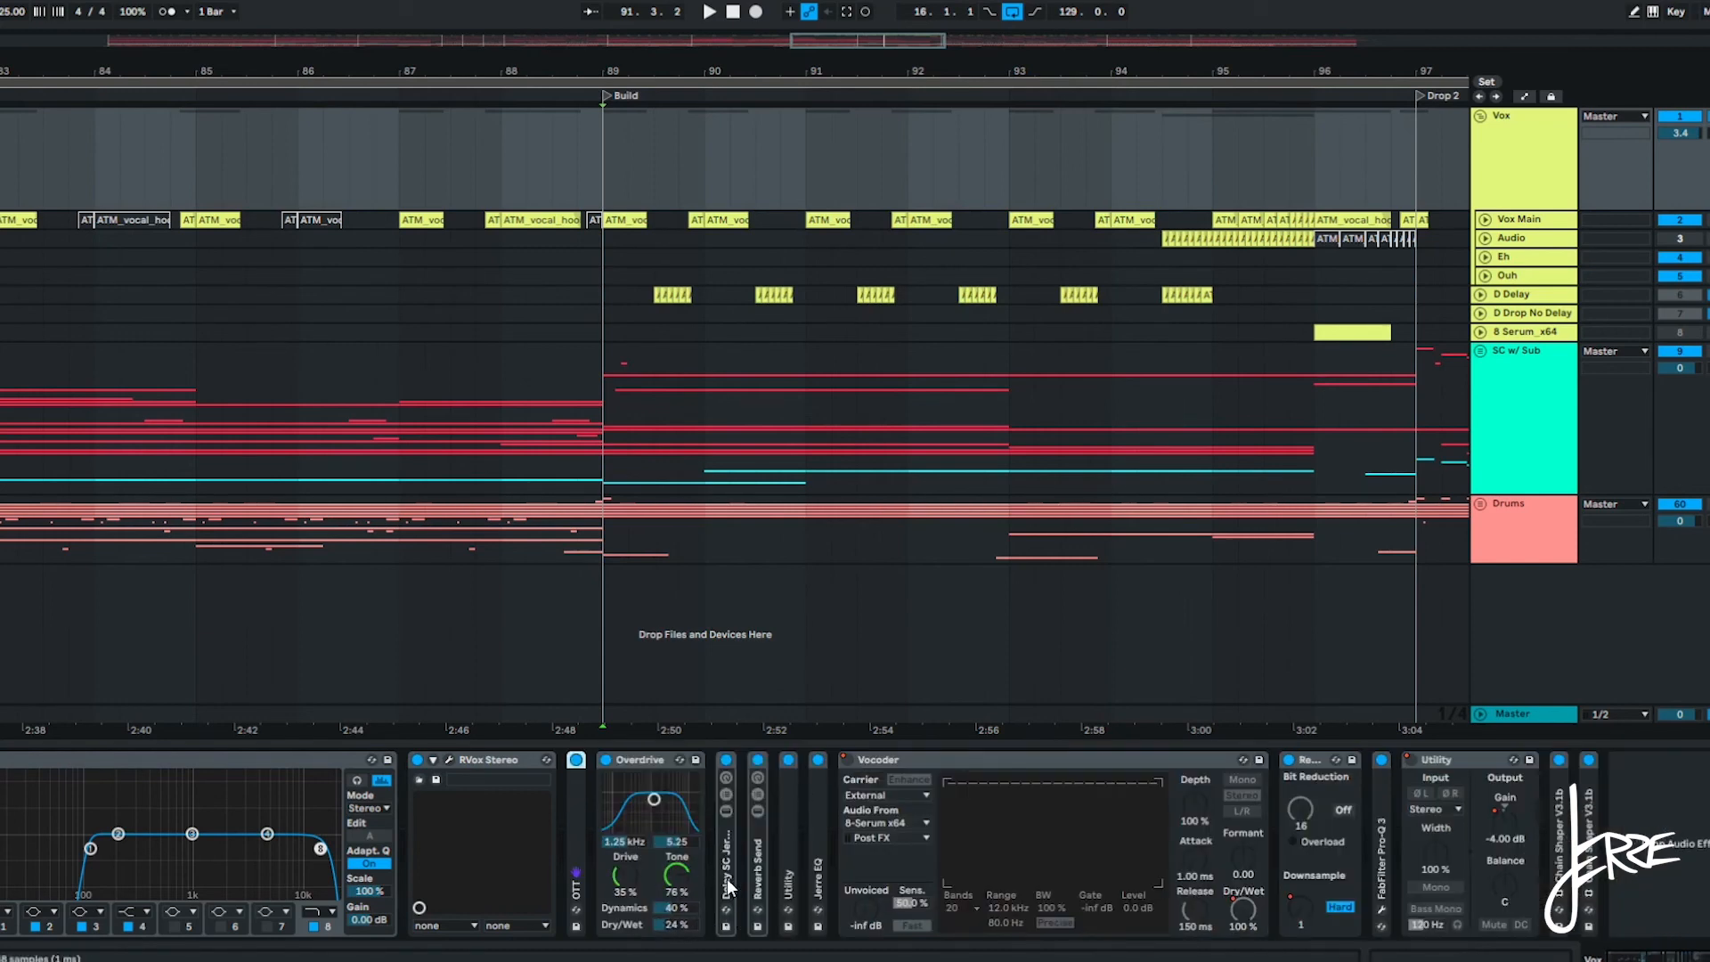
pyautogui.doubleClick(627, 759)
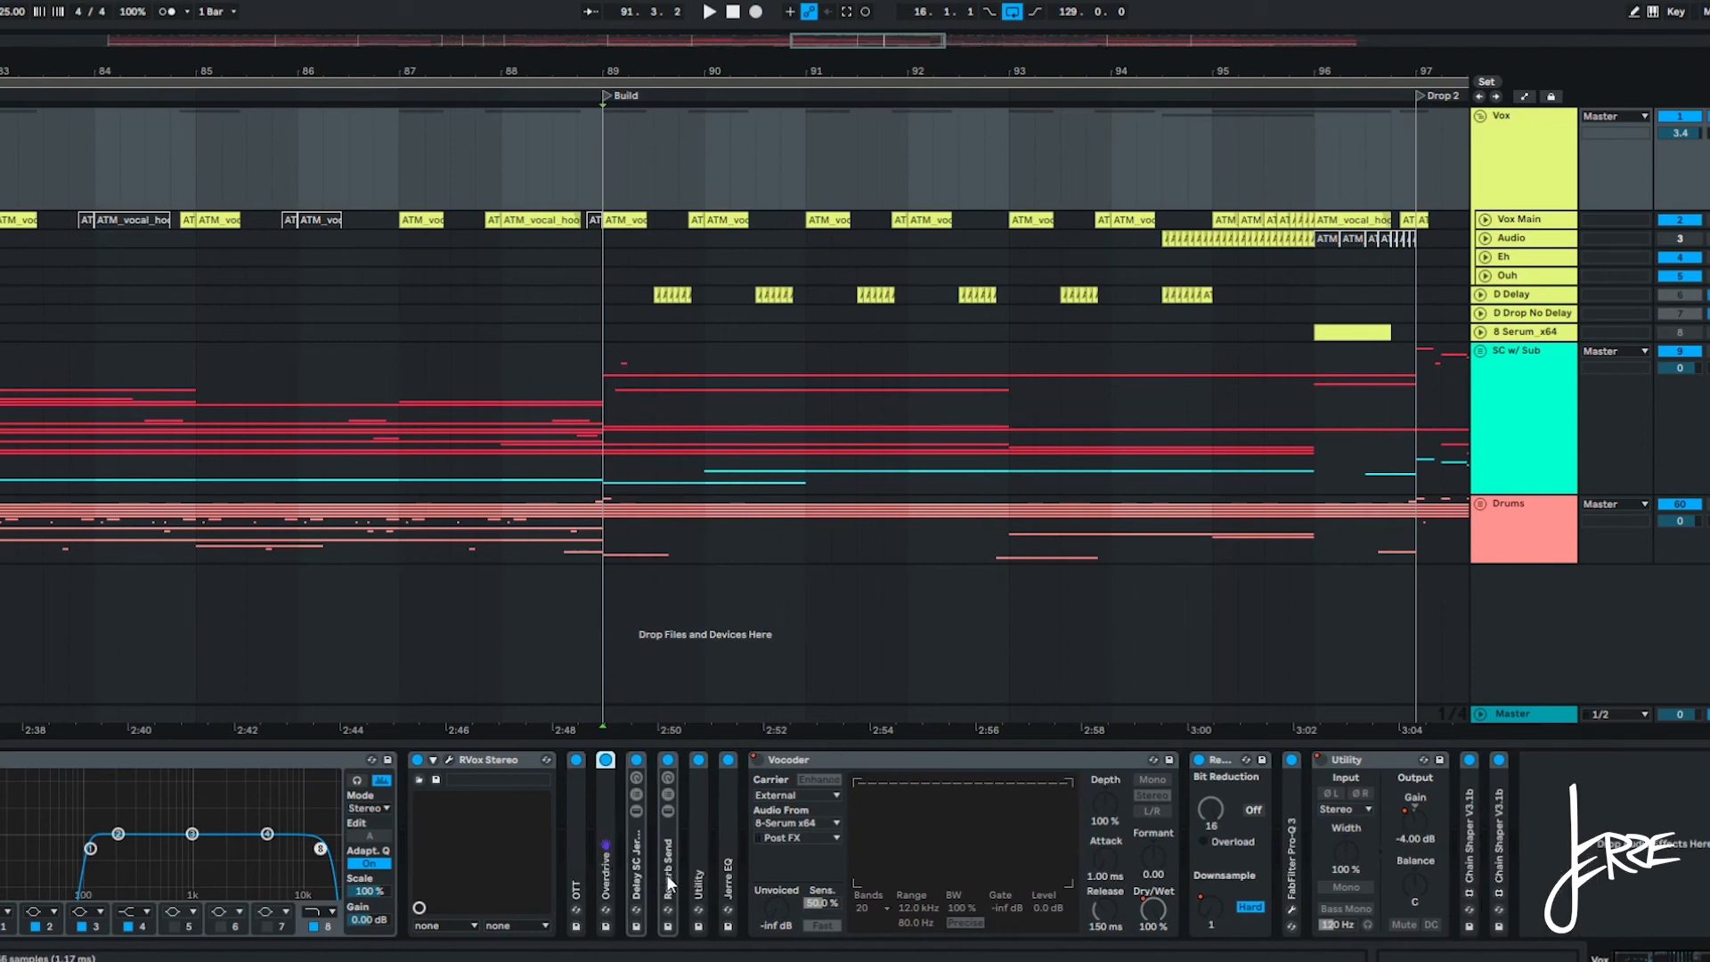
# Unfold and refold the Vox chain's Utility device before Jerre EQ, and select the Vocoder together with the Redux device beside it.
pyautogui.doubleClick(700, 877)
pyautogui.doubleClick(737, 763)
pyautogui.press('-')
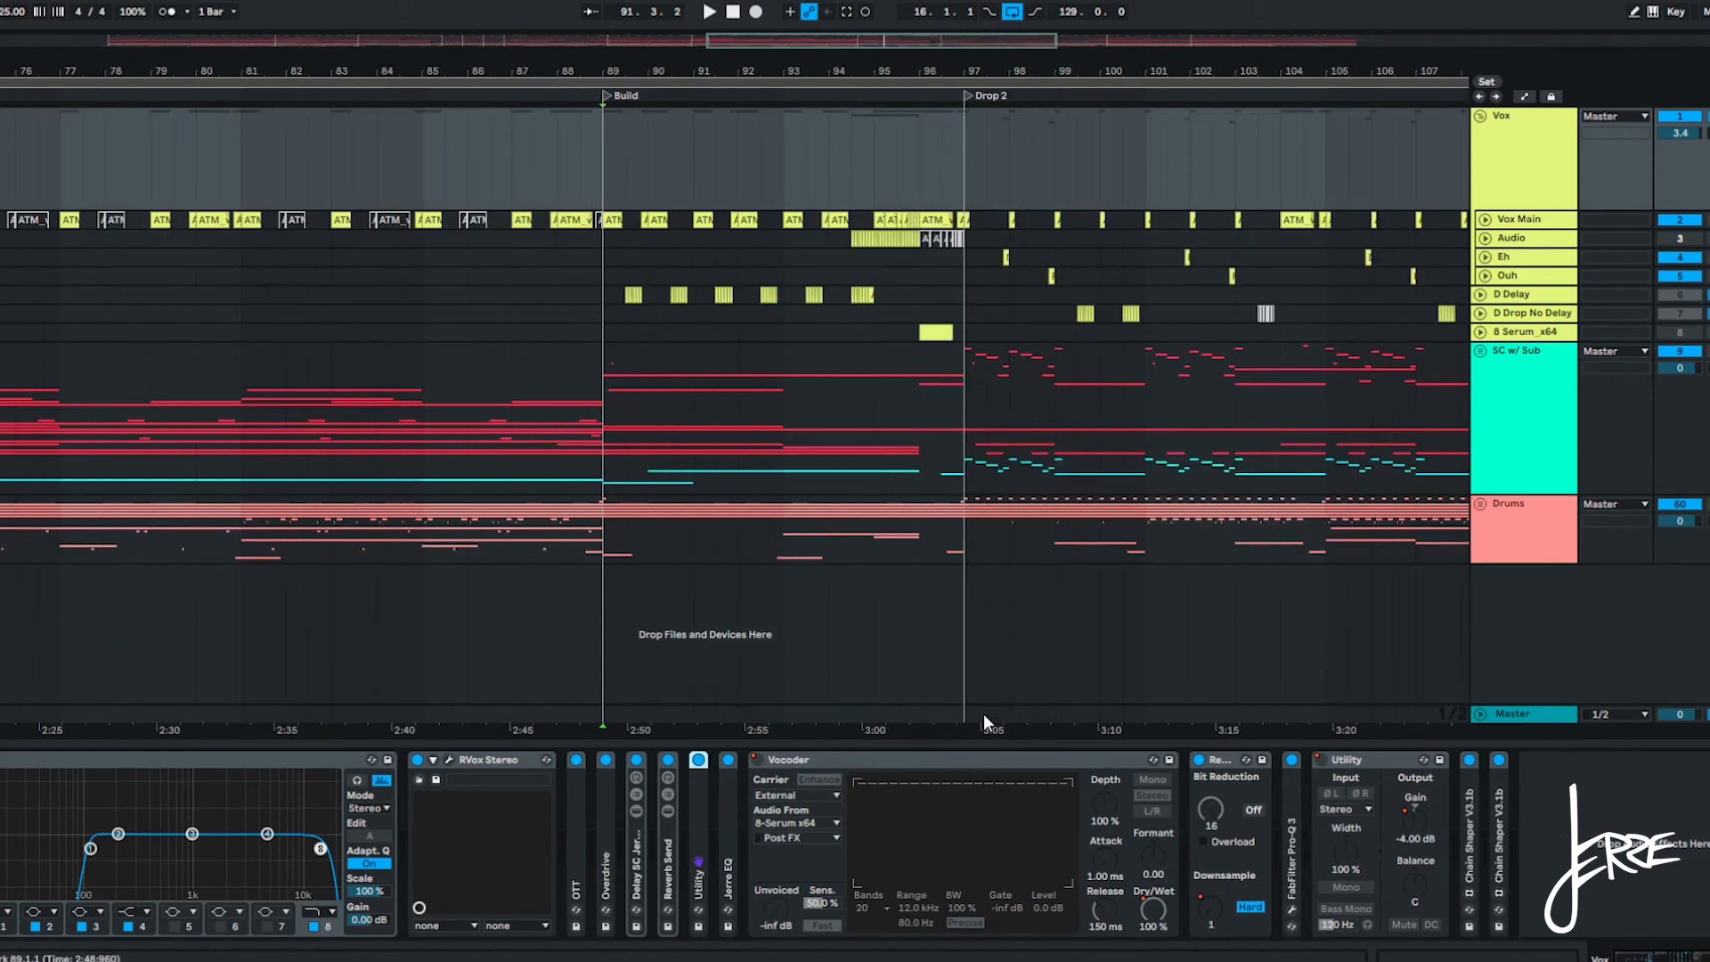
pyautogui.click(952, 759)
pyautogui.keyDown('shift'); pyautogui.click(1213, 765); pyautogui.keyUp('shift')
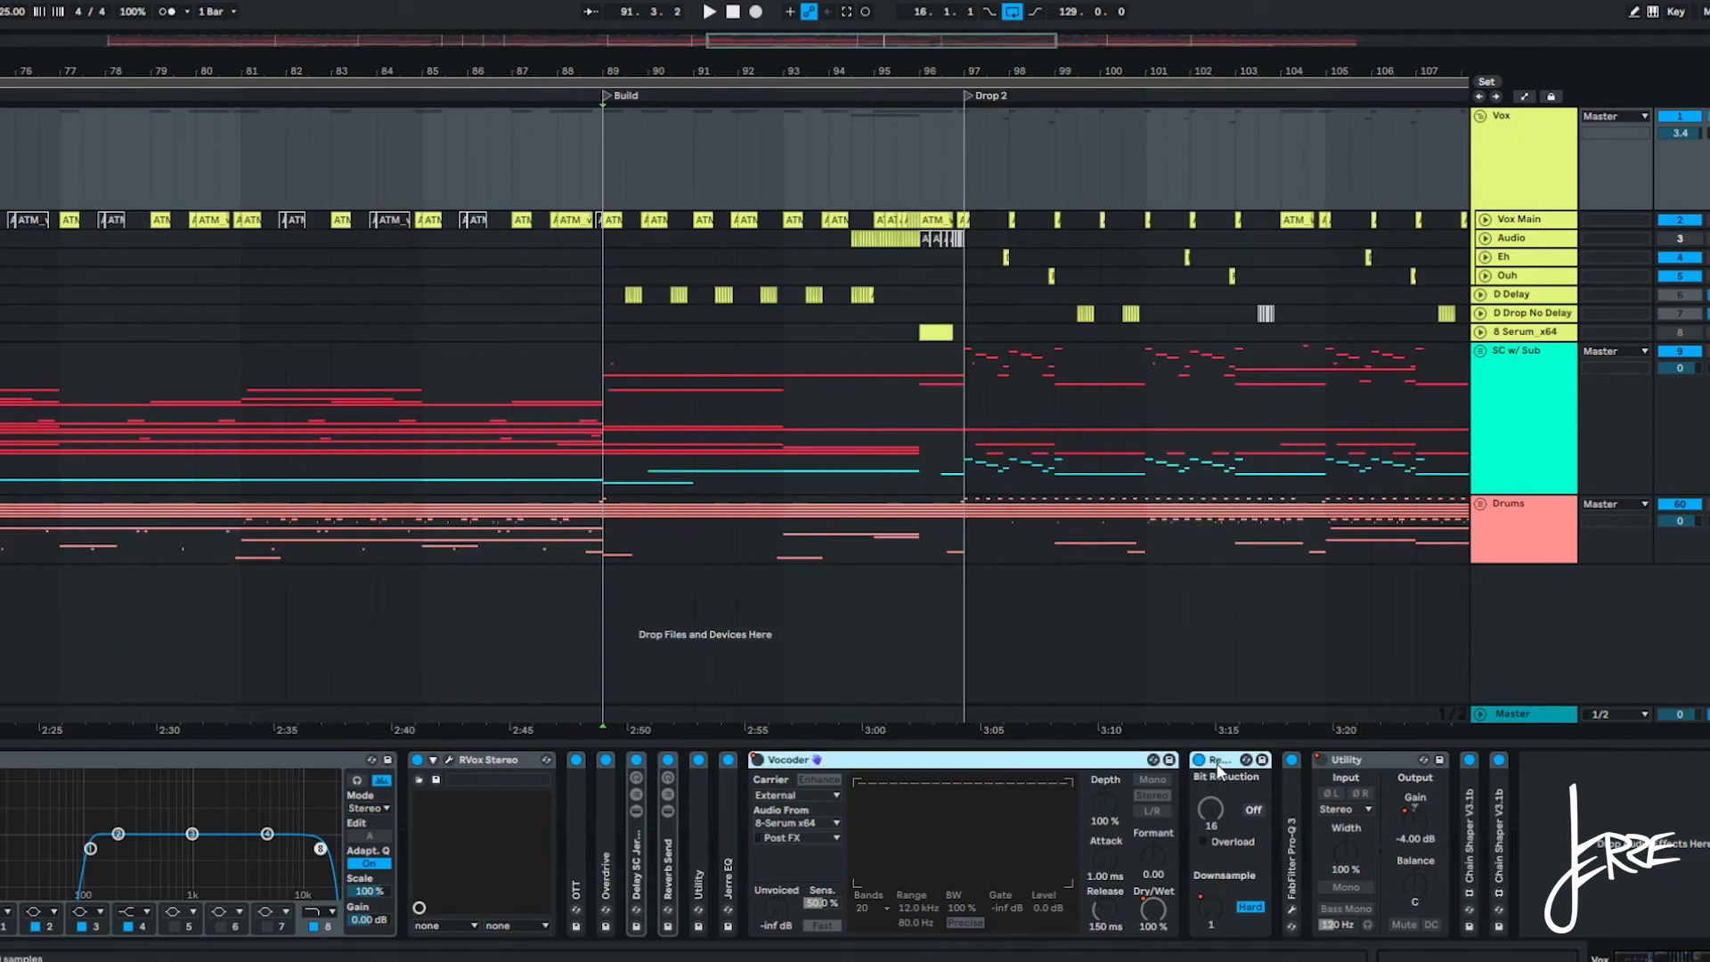
# Play the Vox group from bar 96 into the start of Drop 2 to hear the automated Vocoder, and stop.
pyautogui.scroll(2, 1054, 413)
pyautogui.click(671, 191)
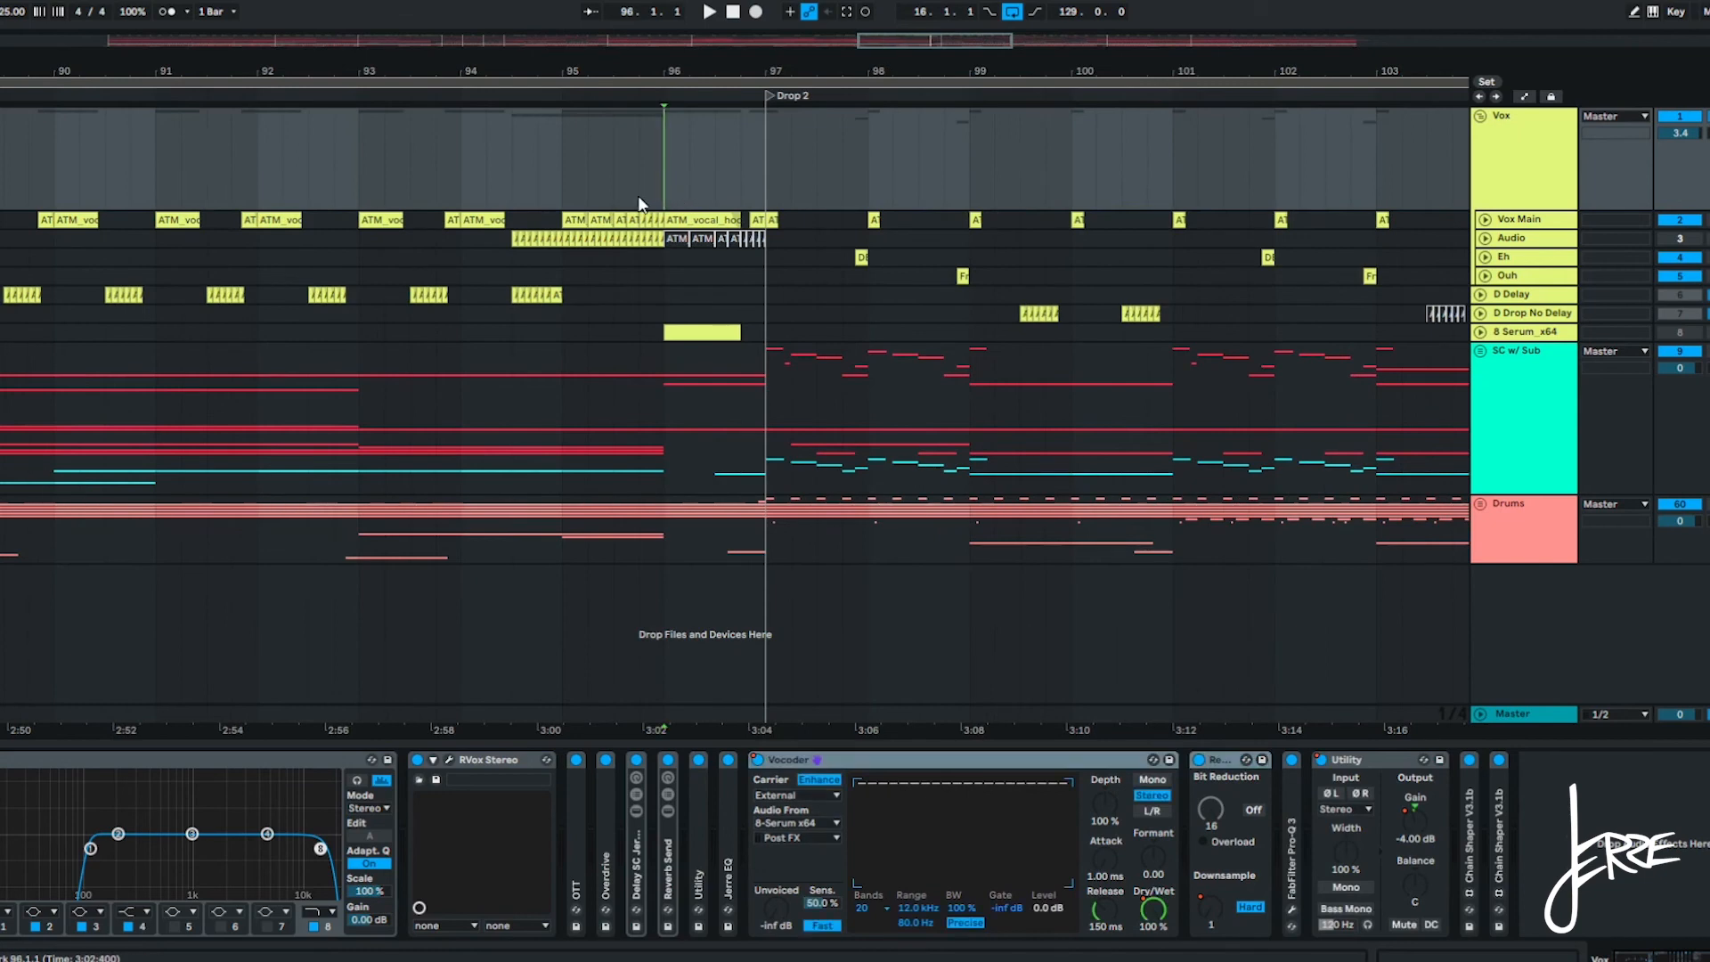
pyautogui.press('-')
pyautogui.press('-')
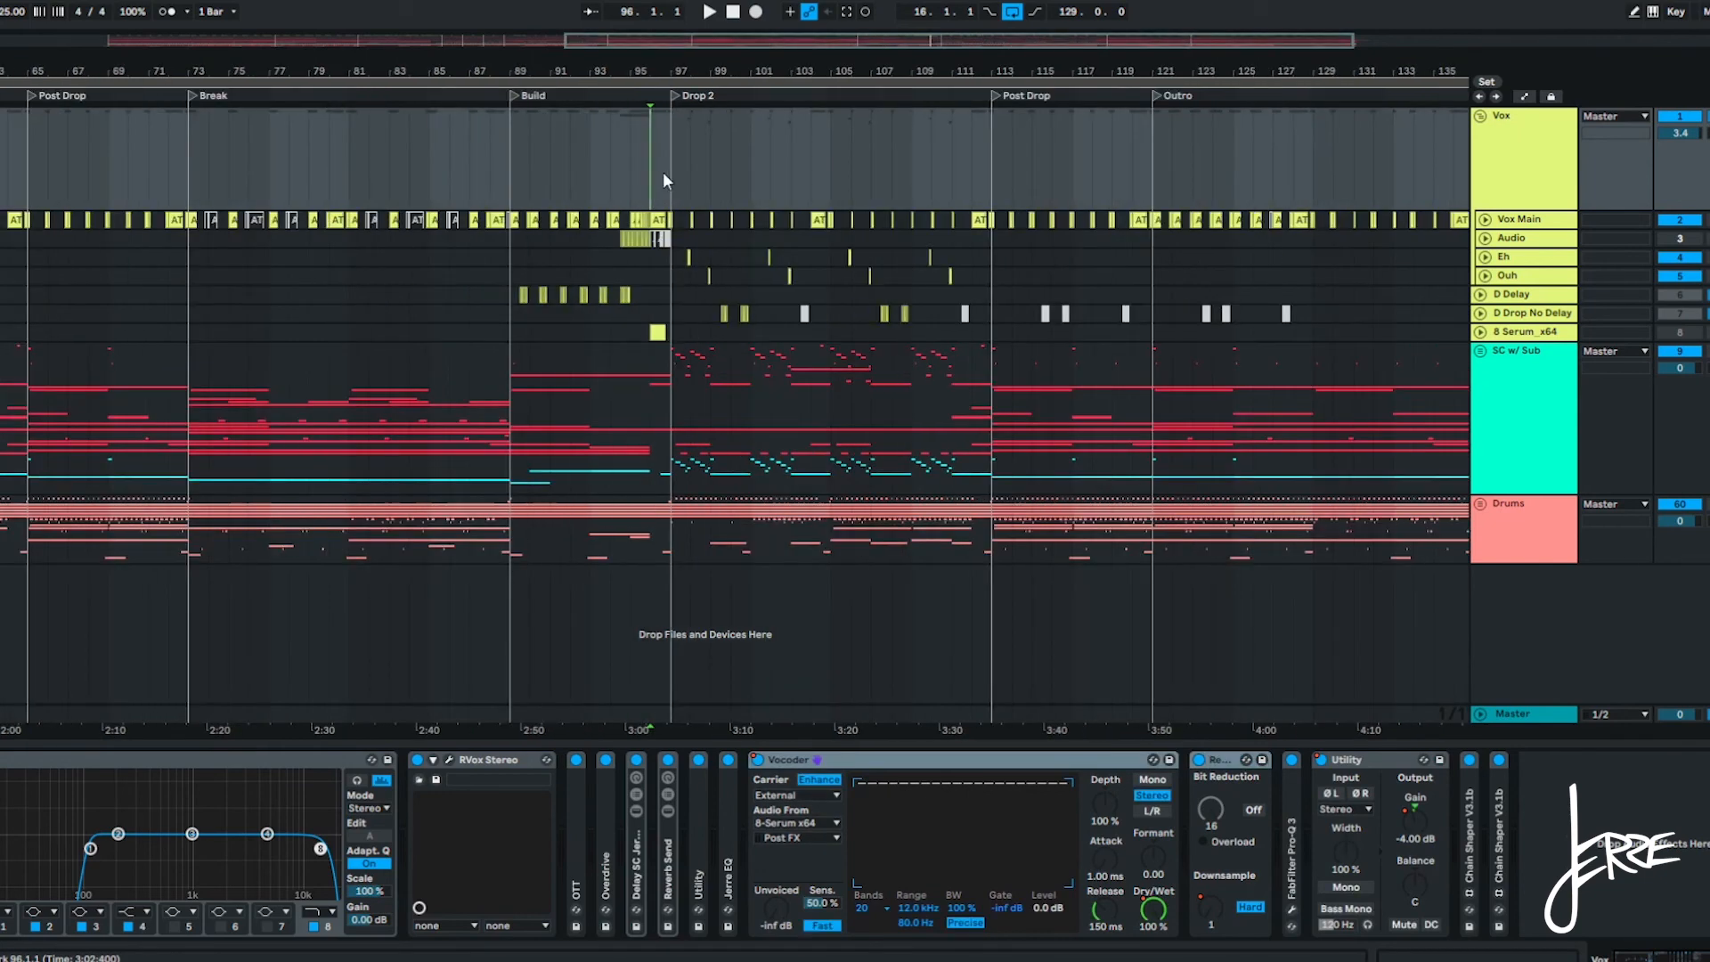
pyautogui.press('+')
pyautogui.press('+')
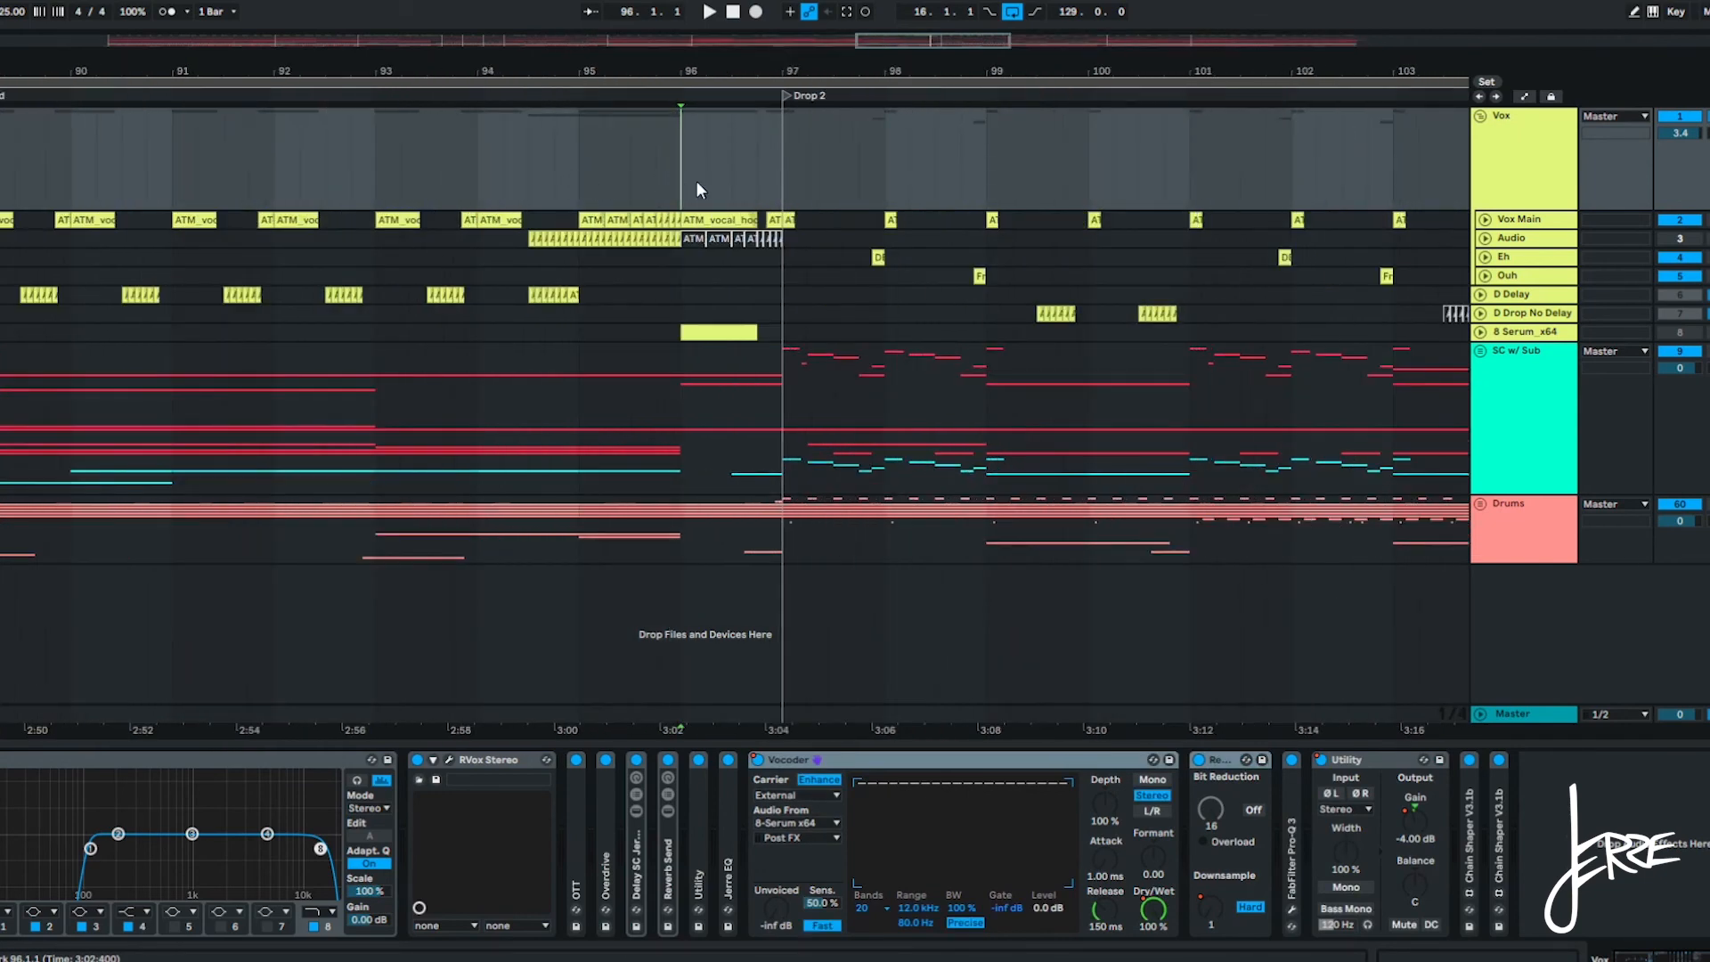
pyautogui.press('space')
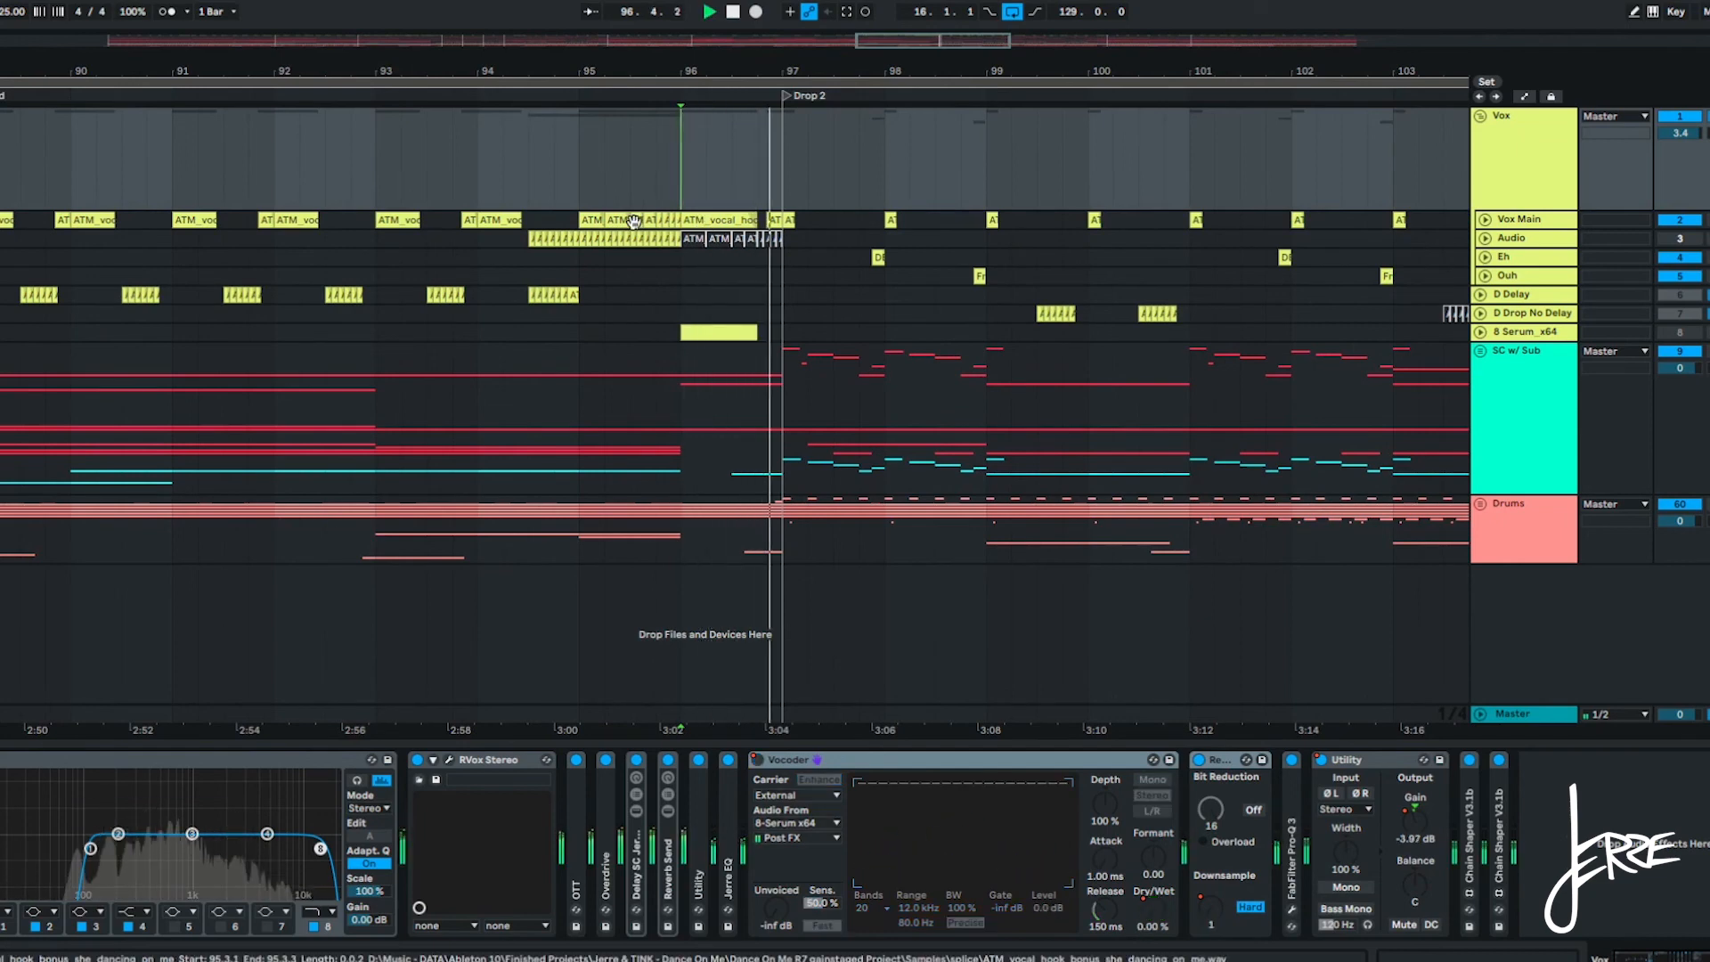
pyautogui.press('-')
pyautogui.press('space')
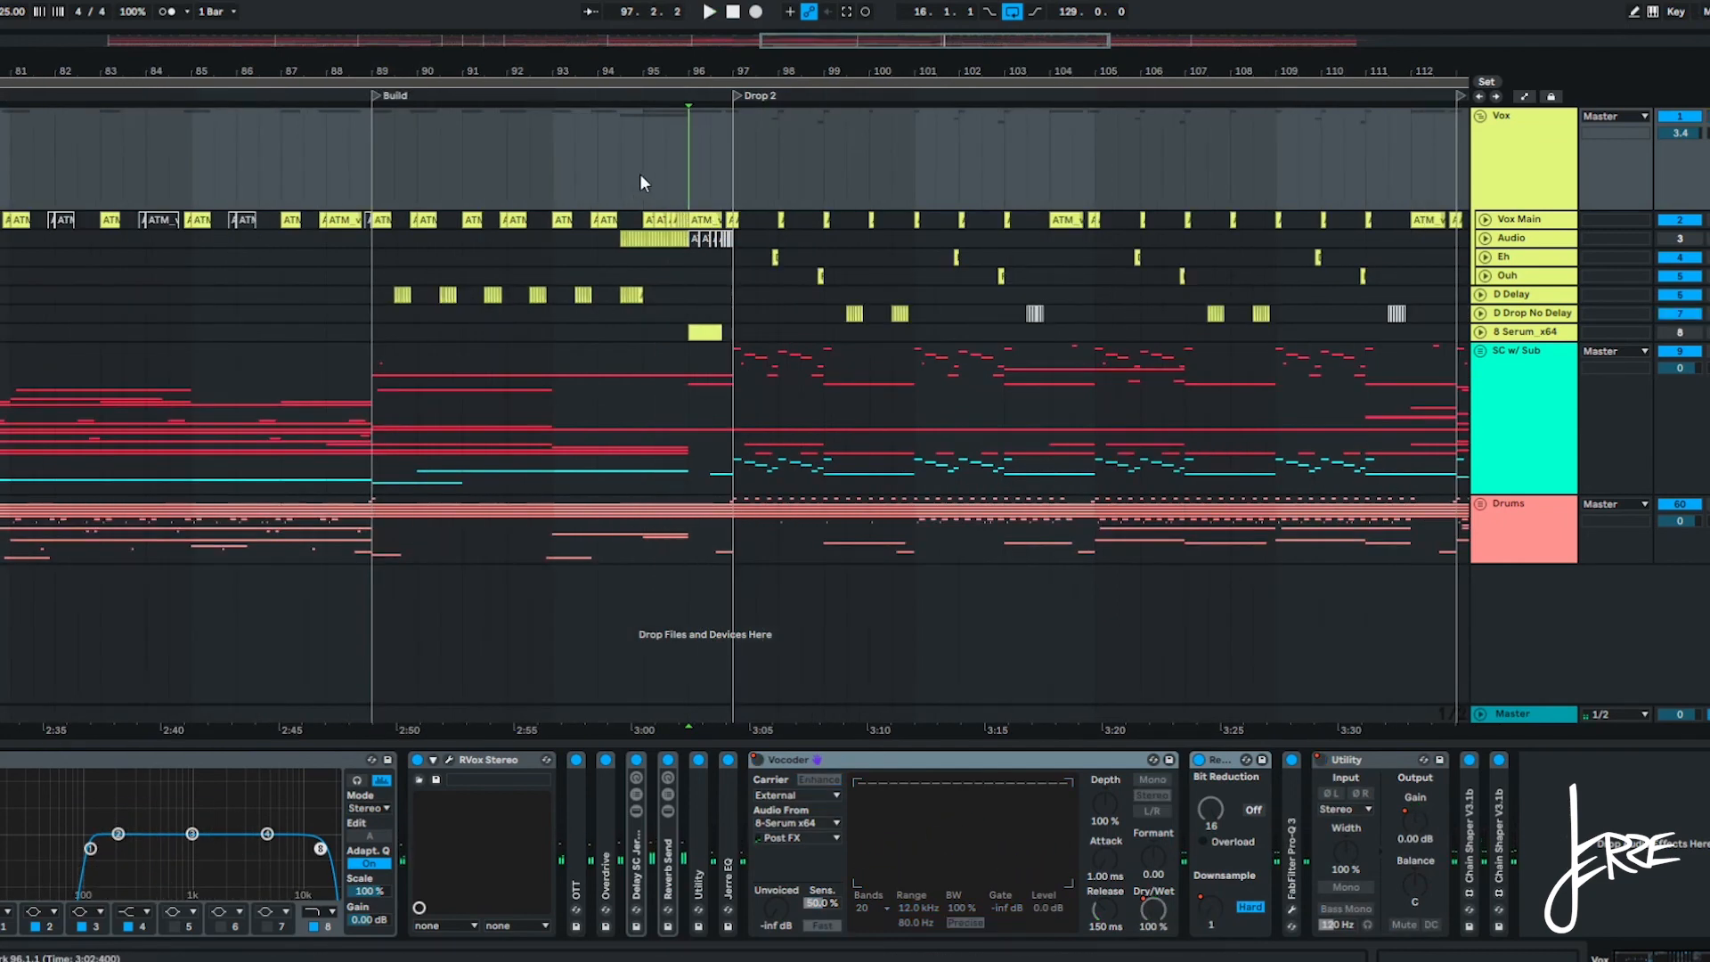
# Play the Vox group from bar 95 through the end of the Build into Drop 2, stopping around bar 99.
pyautogui.click(639, 174)
pyautogui.press('space')
pyautogui.press('+')
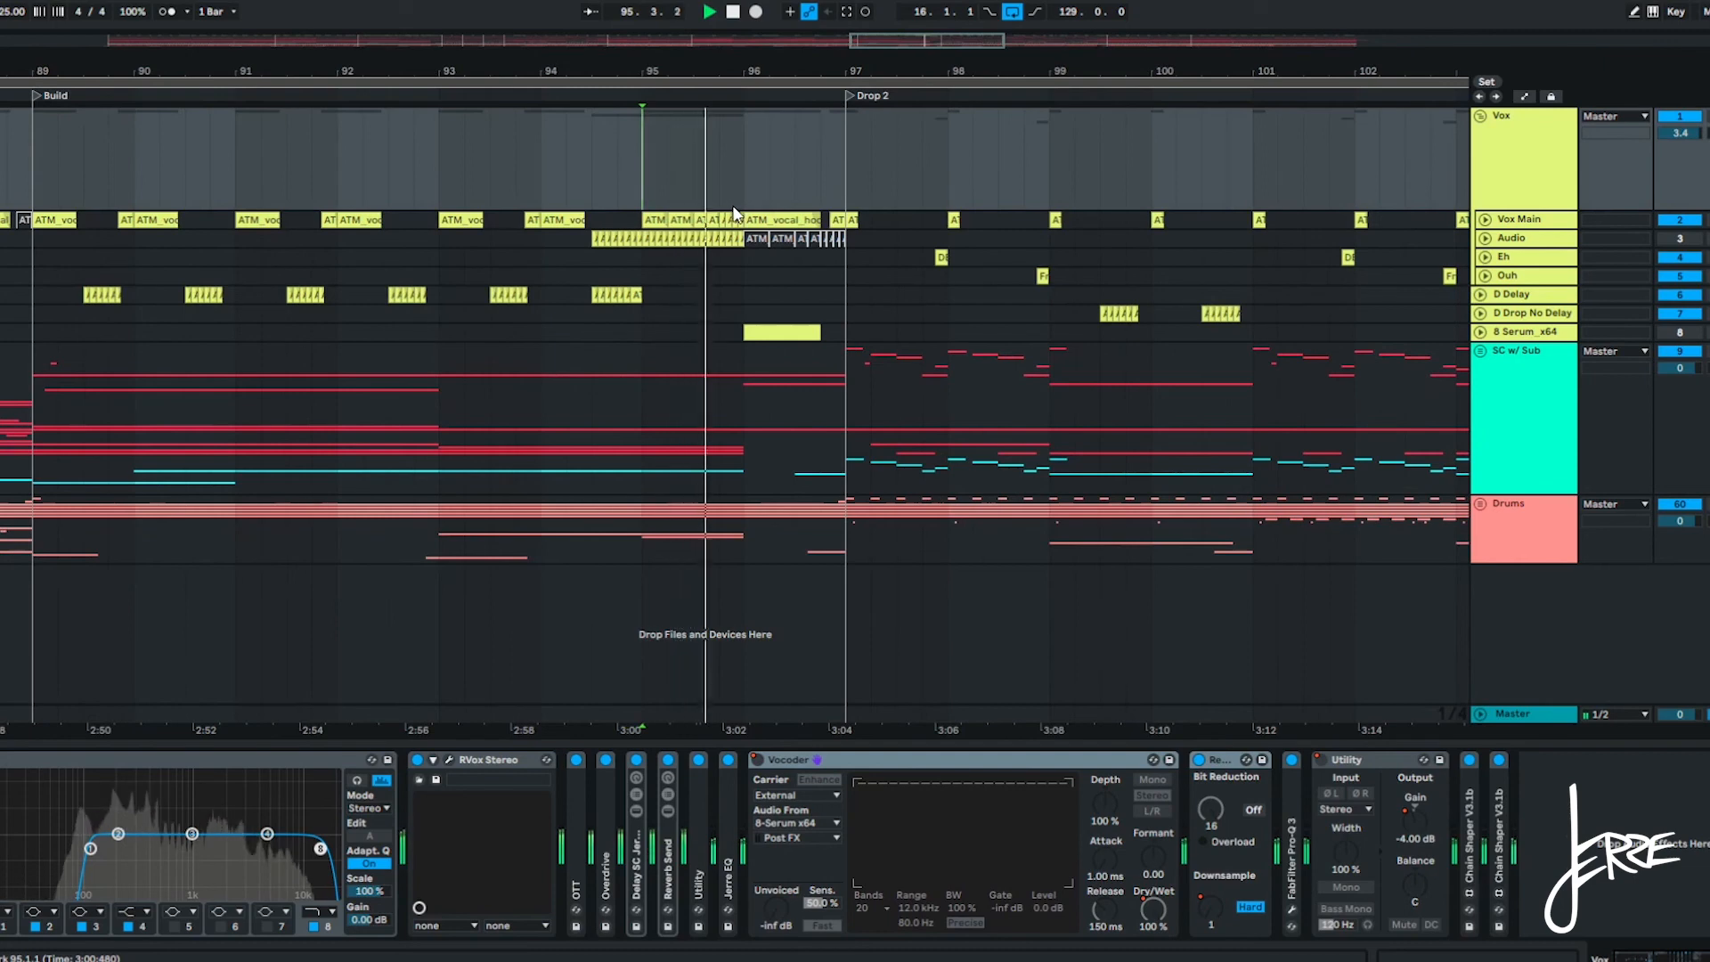
pyautogui.press('-')
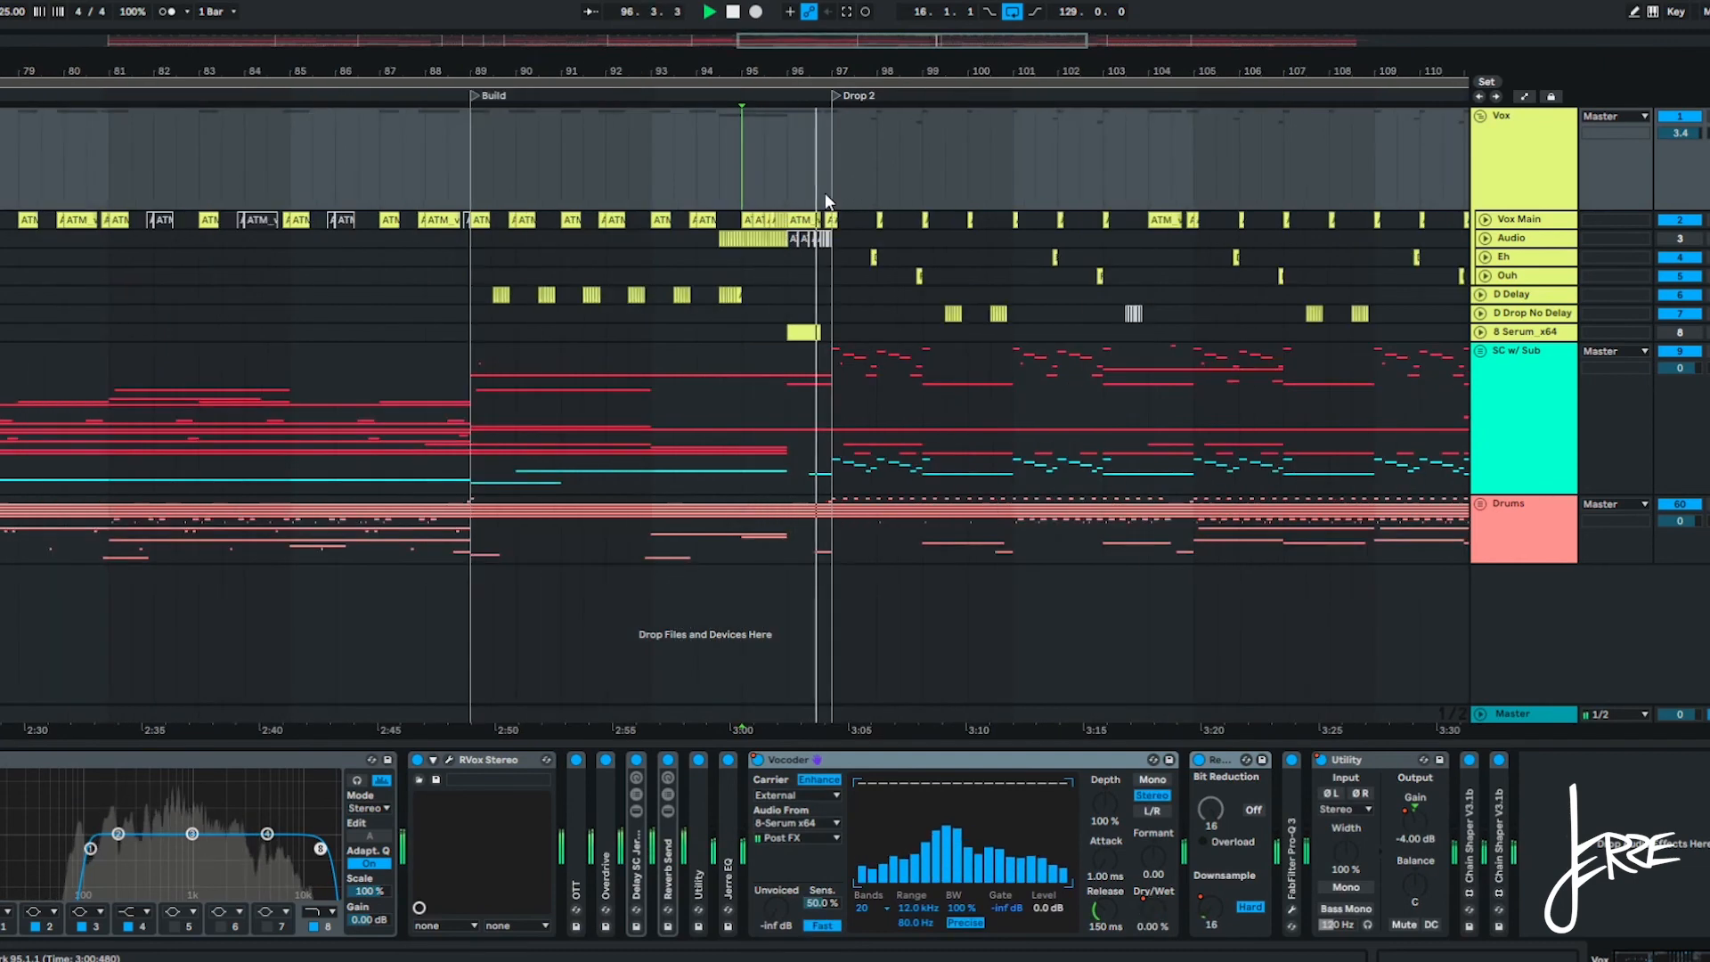
pyautogui.press('+')
pyautogui.press('-')
pyautogui.press('+')
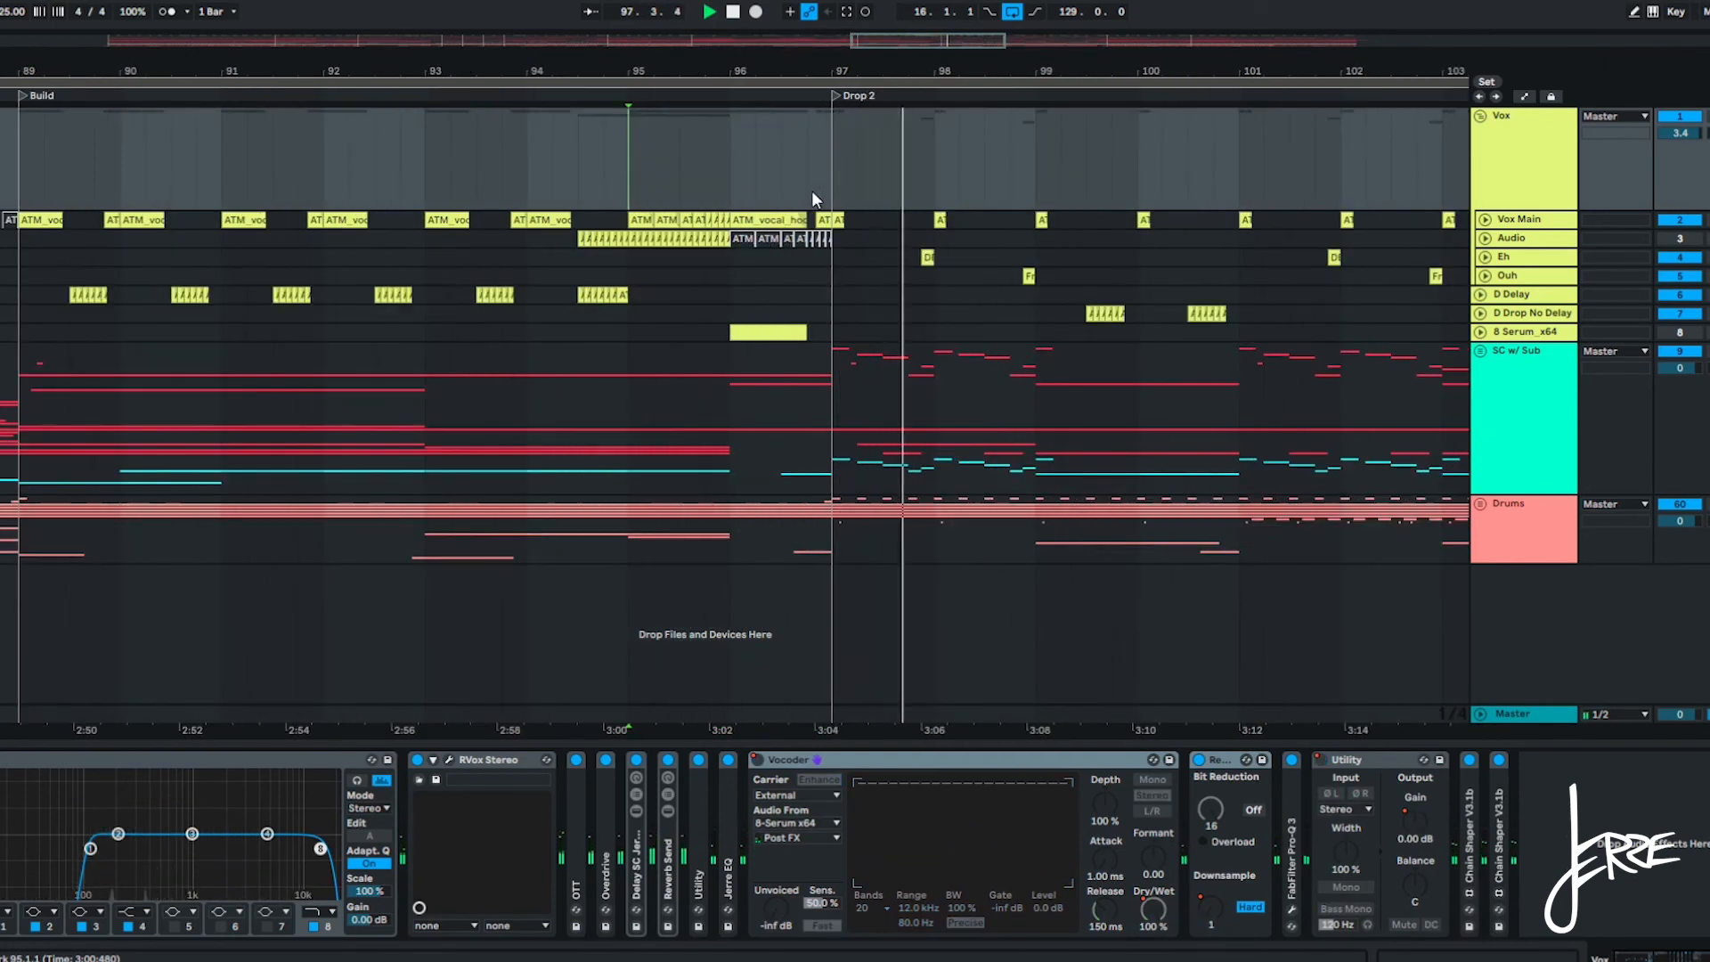
pyautogui.press('-')
pyautogui.press('+')
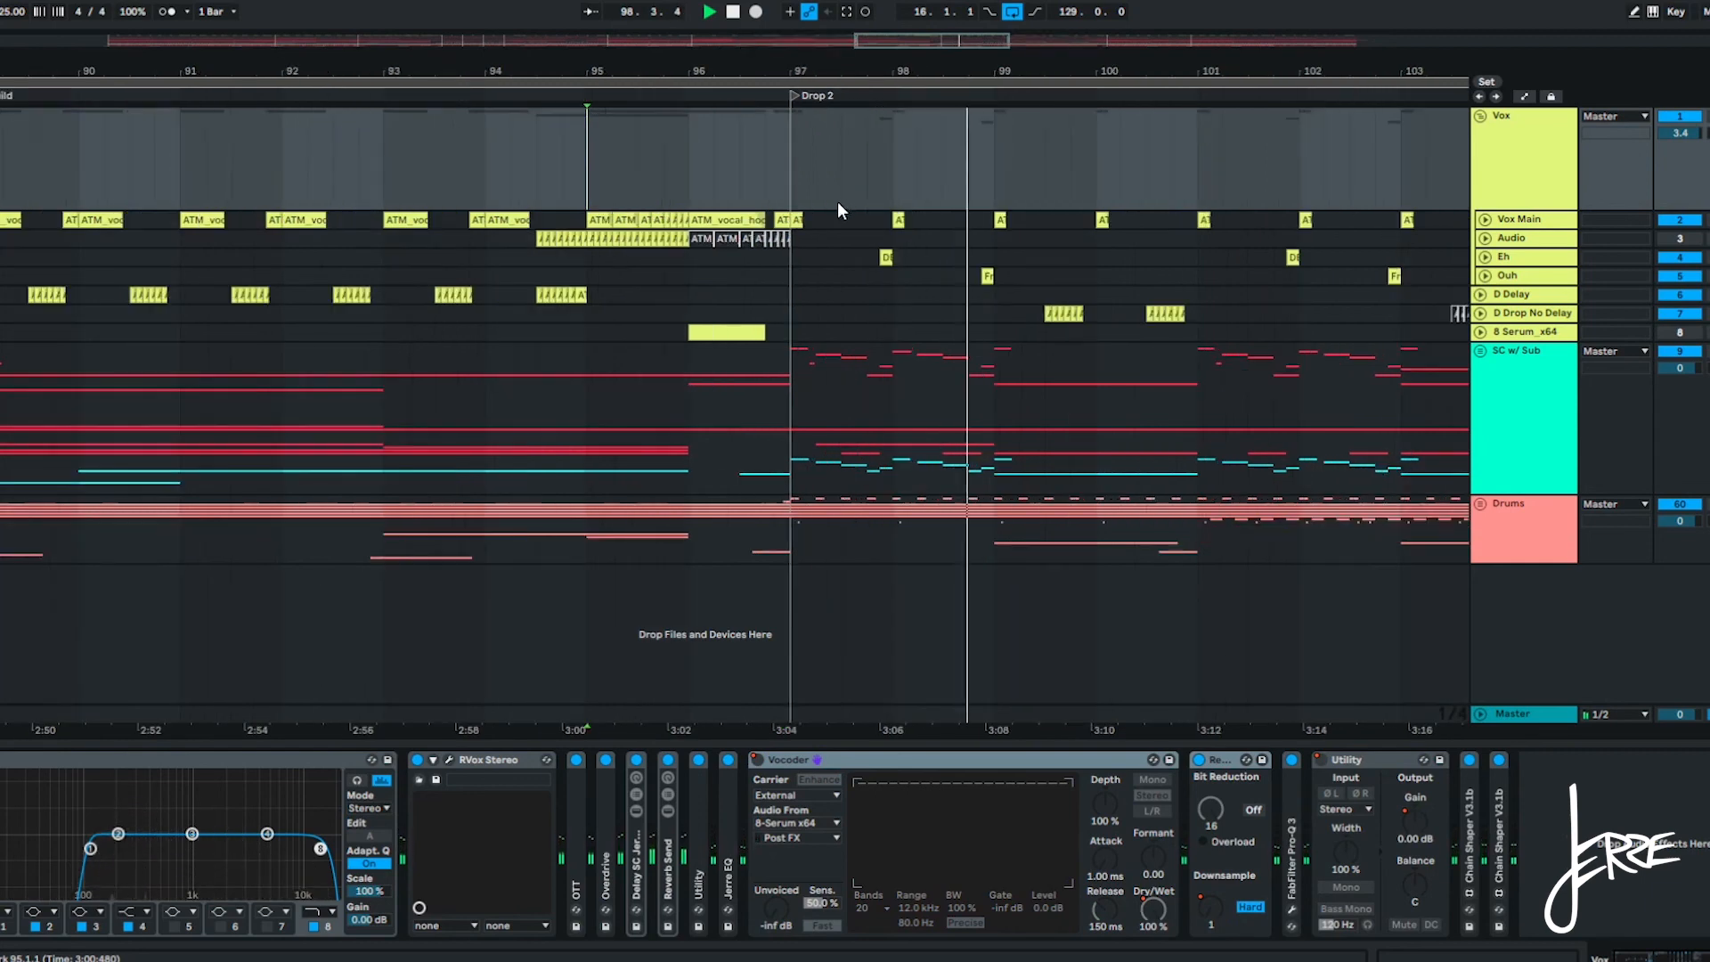
pyautogui.press('space')
pyautogui.press('+')
pyautogui.press('-')
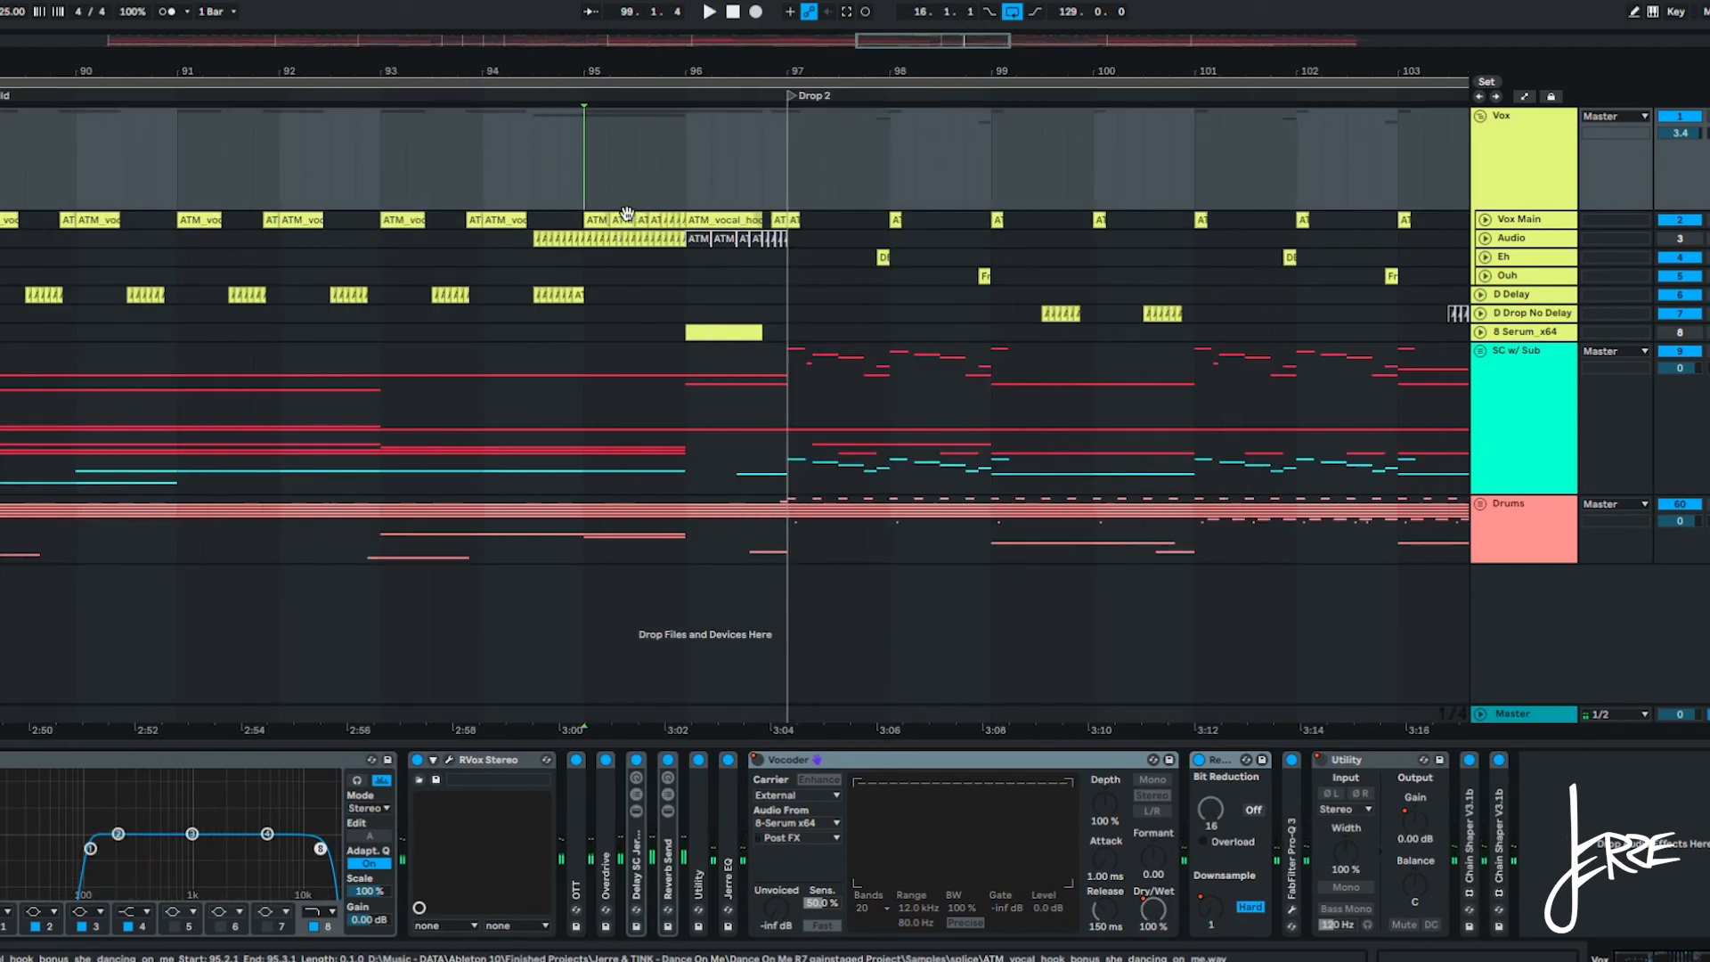
# Select the D Delay track just before its first Build vocal chops, and examine the chops and the track's effect chain.
pyautogui.press('-')
pyautogui.scroll(2, 325, 329)
pyautogui.scroll(2, 376, 290)
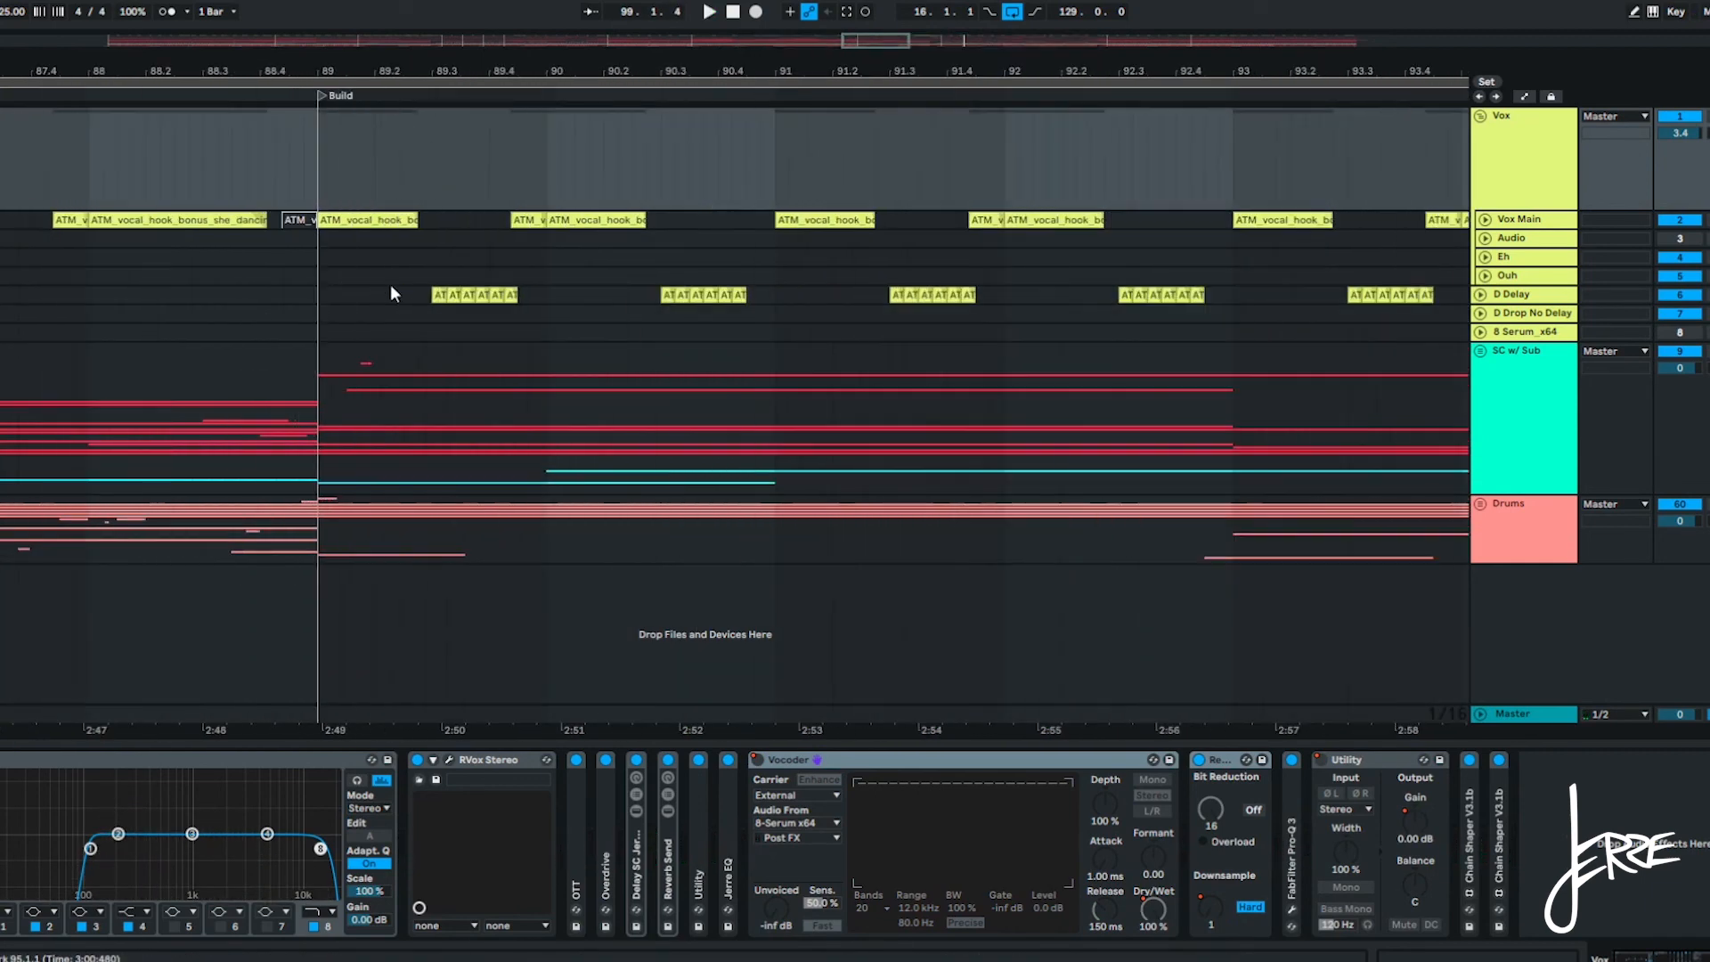
pyautogui.click(417, 295)
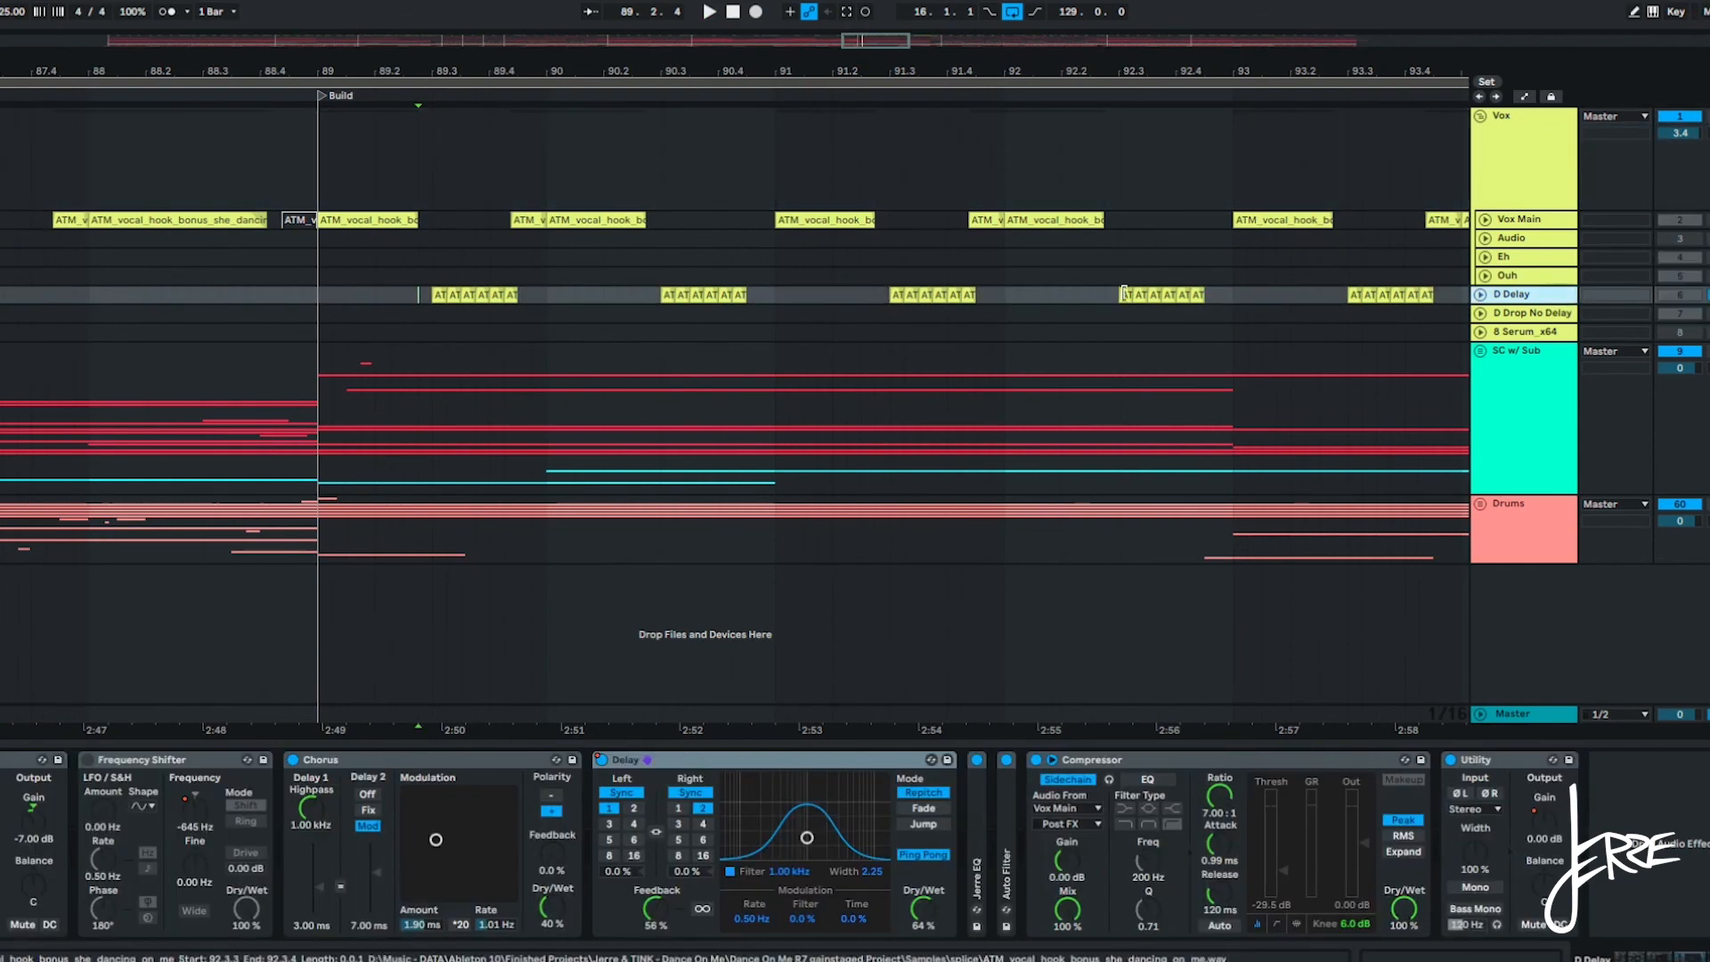
pyautogui.scroll(2, 379, 281)
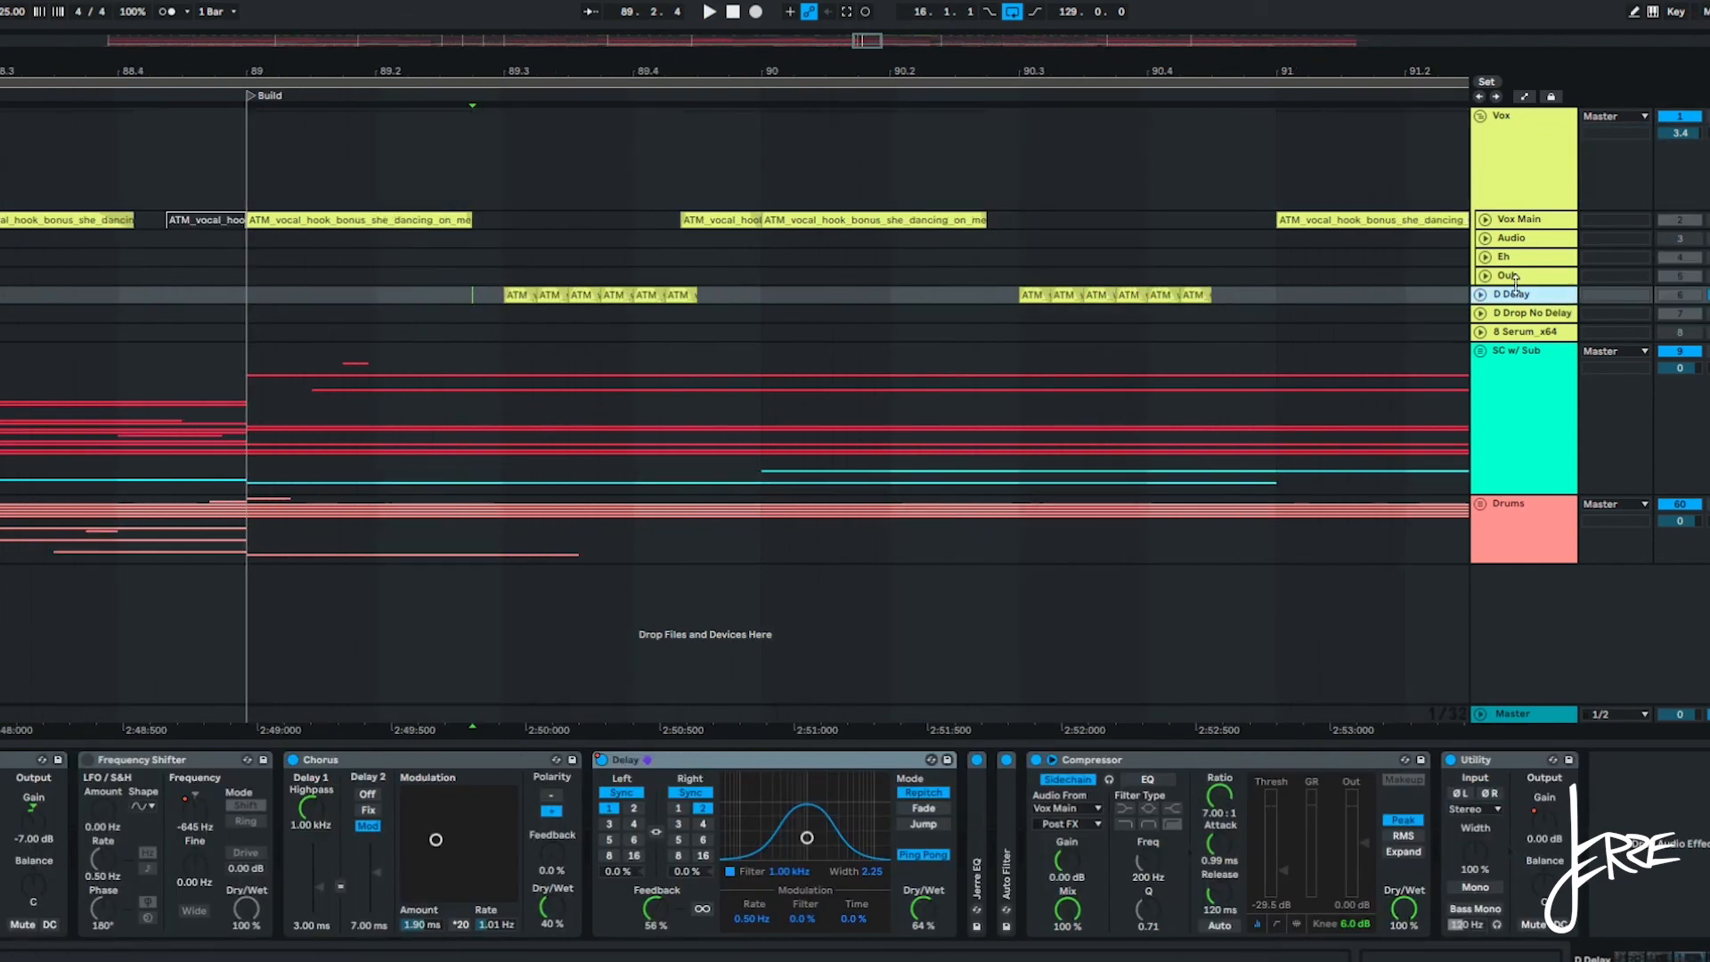
pyautogui.scroll(-2, 570, 316)
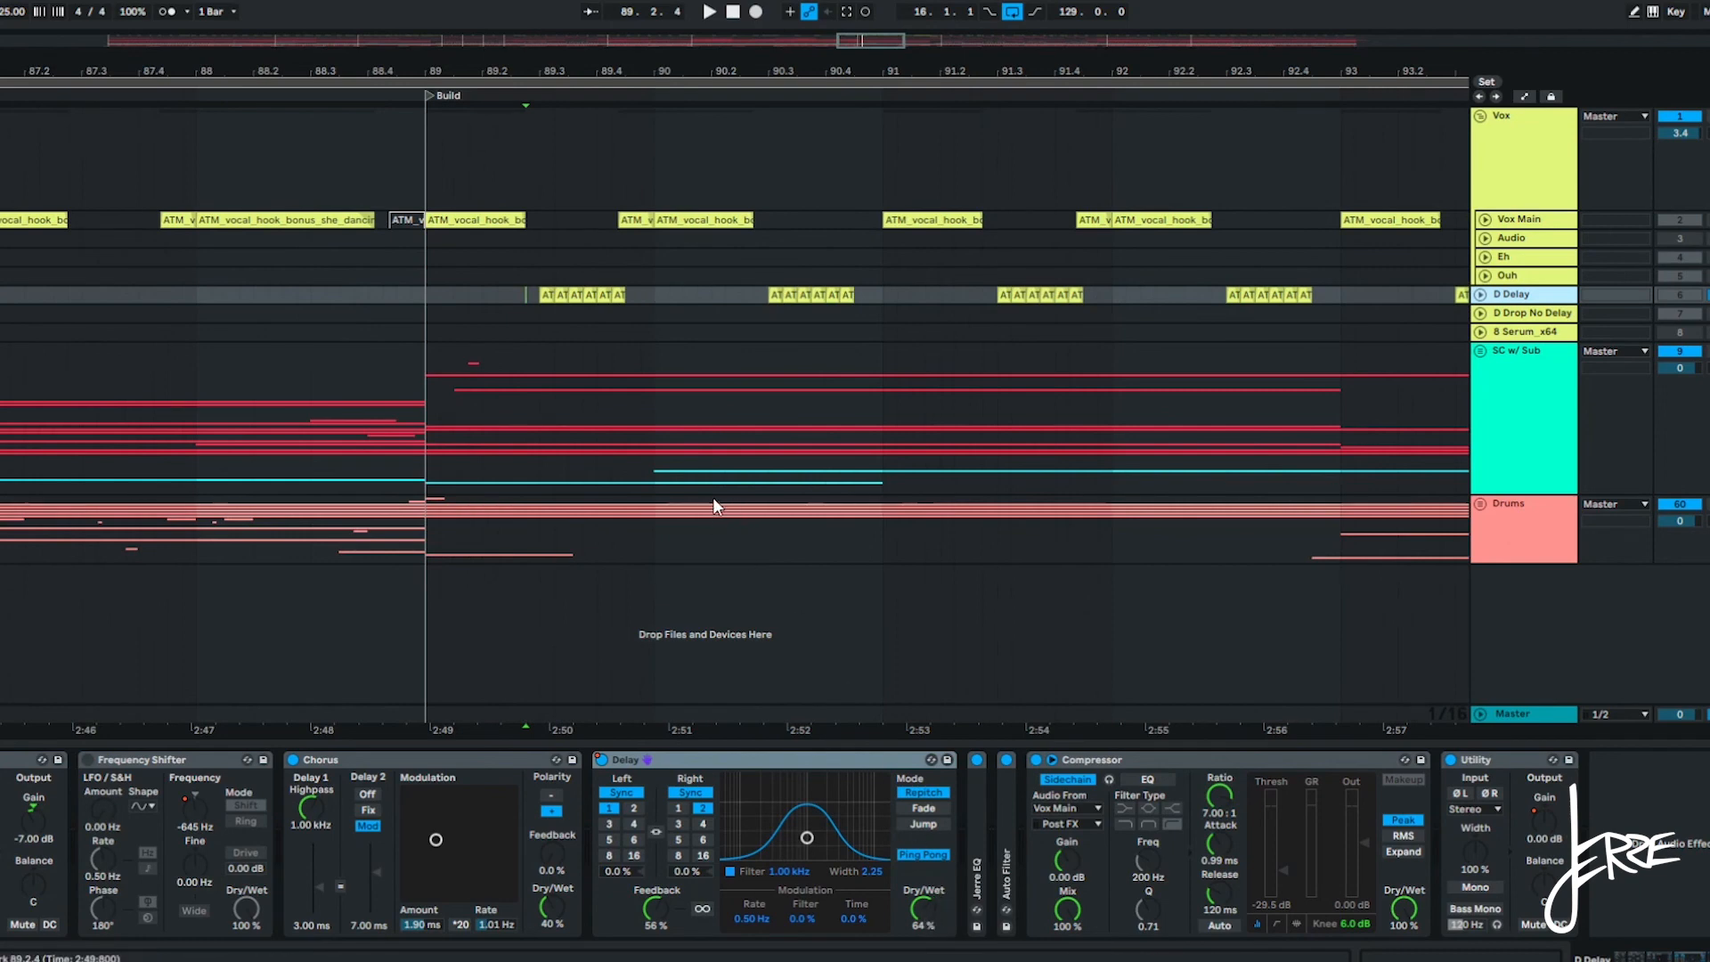
pyautogui.scroll(-3, 556, 303)
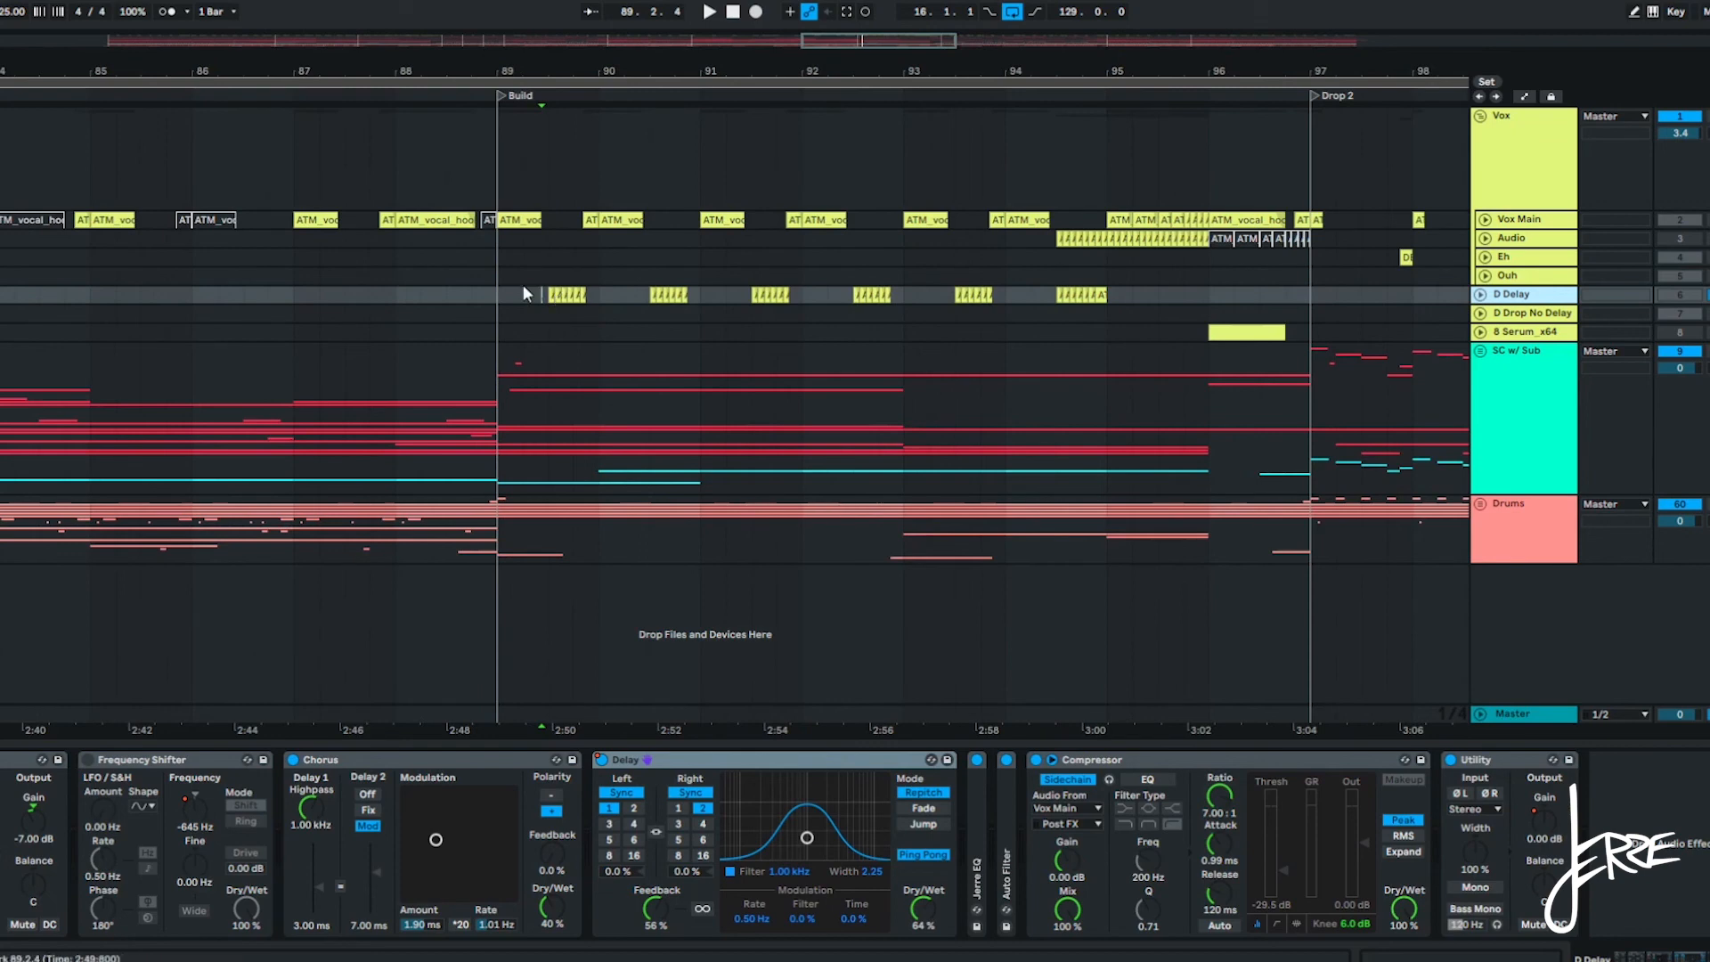
# Play the D Delay vocal chops from the start of the second Build to bar 91, and briefly select the Vox Main track feeding the Compressor's sidechain.
pyautogui.scroll(3, 526, 285)
pyautogui.scroll(-6, 695, 285)
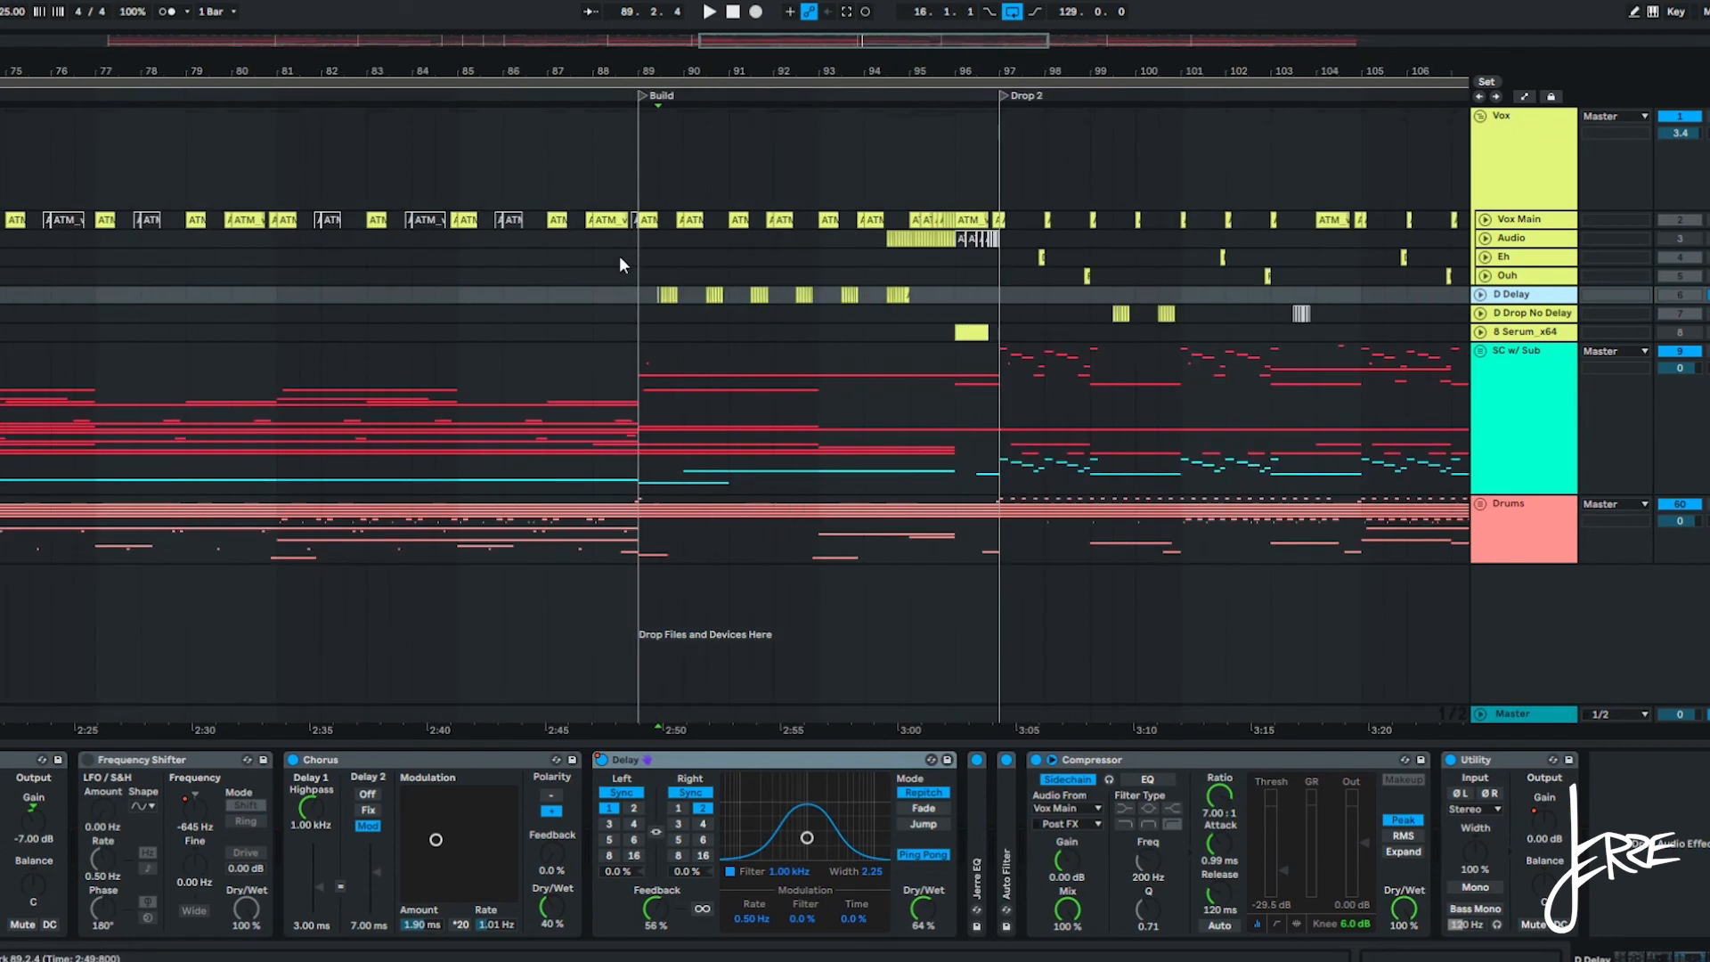
pyautogui.press('space')
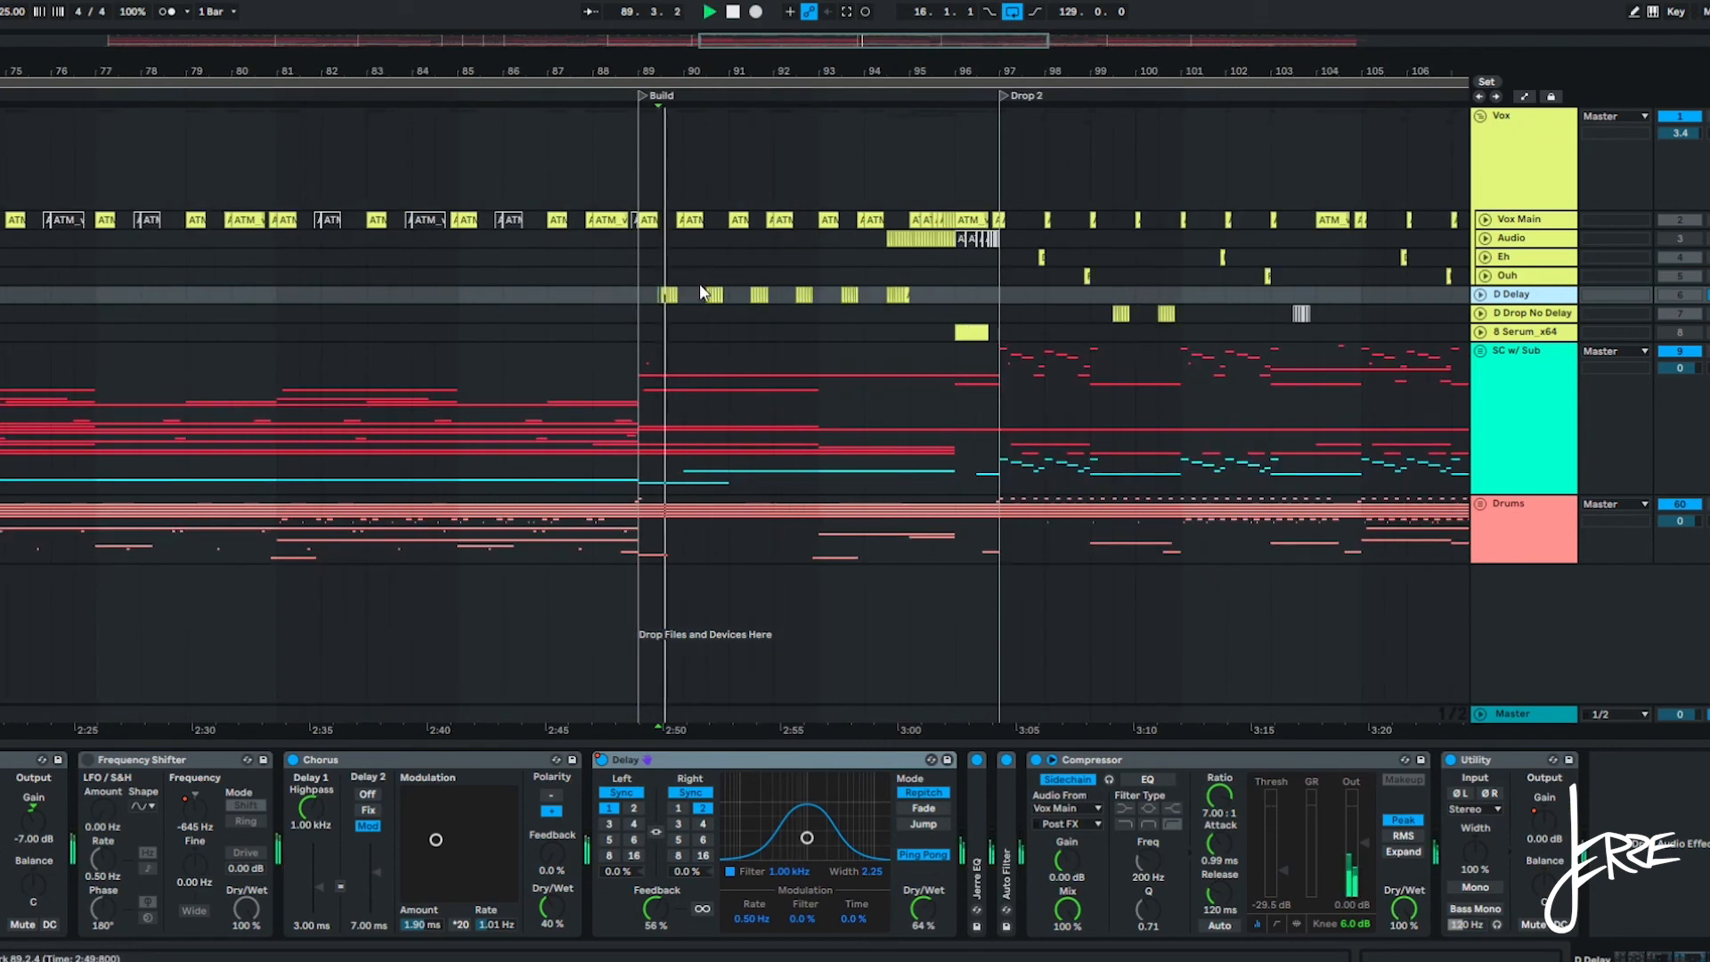
pyautogui.scroll(3, 699, 283)
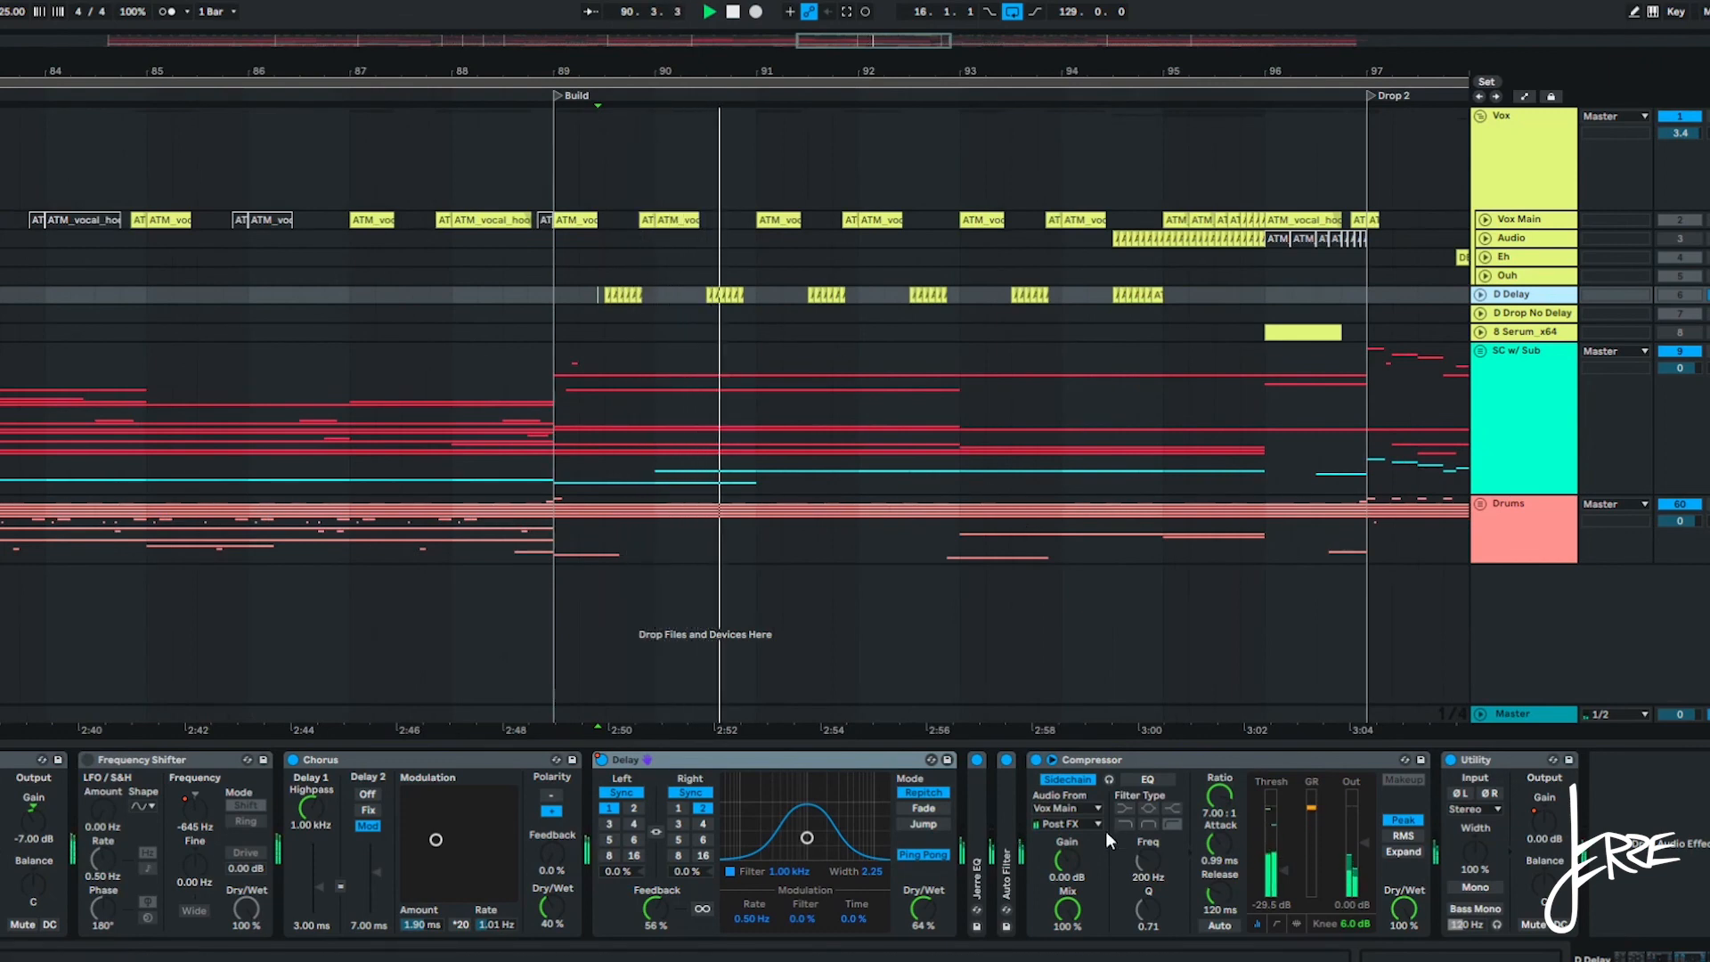
pyautogui.press('space')
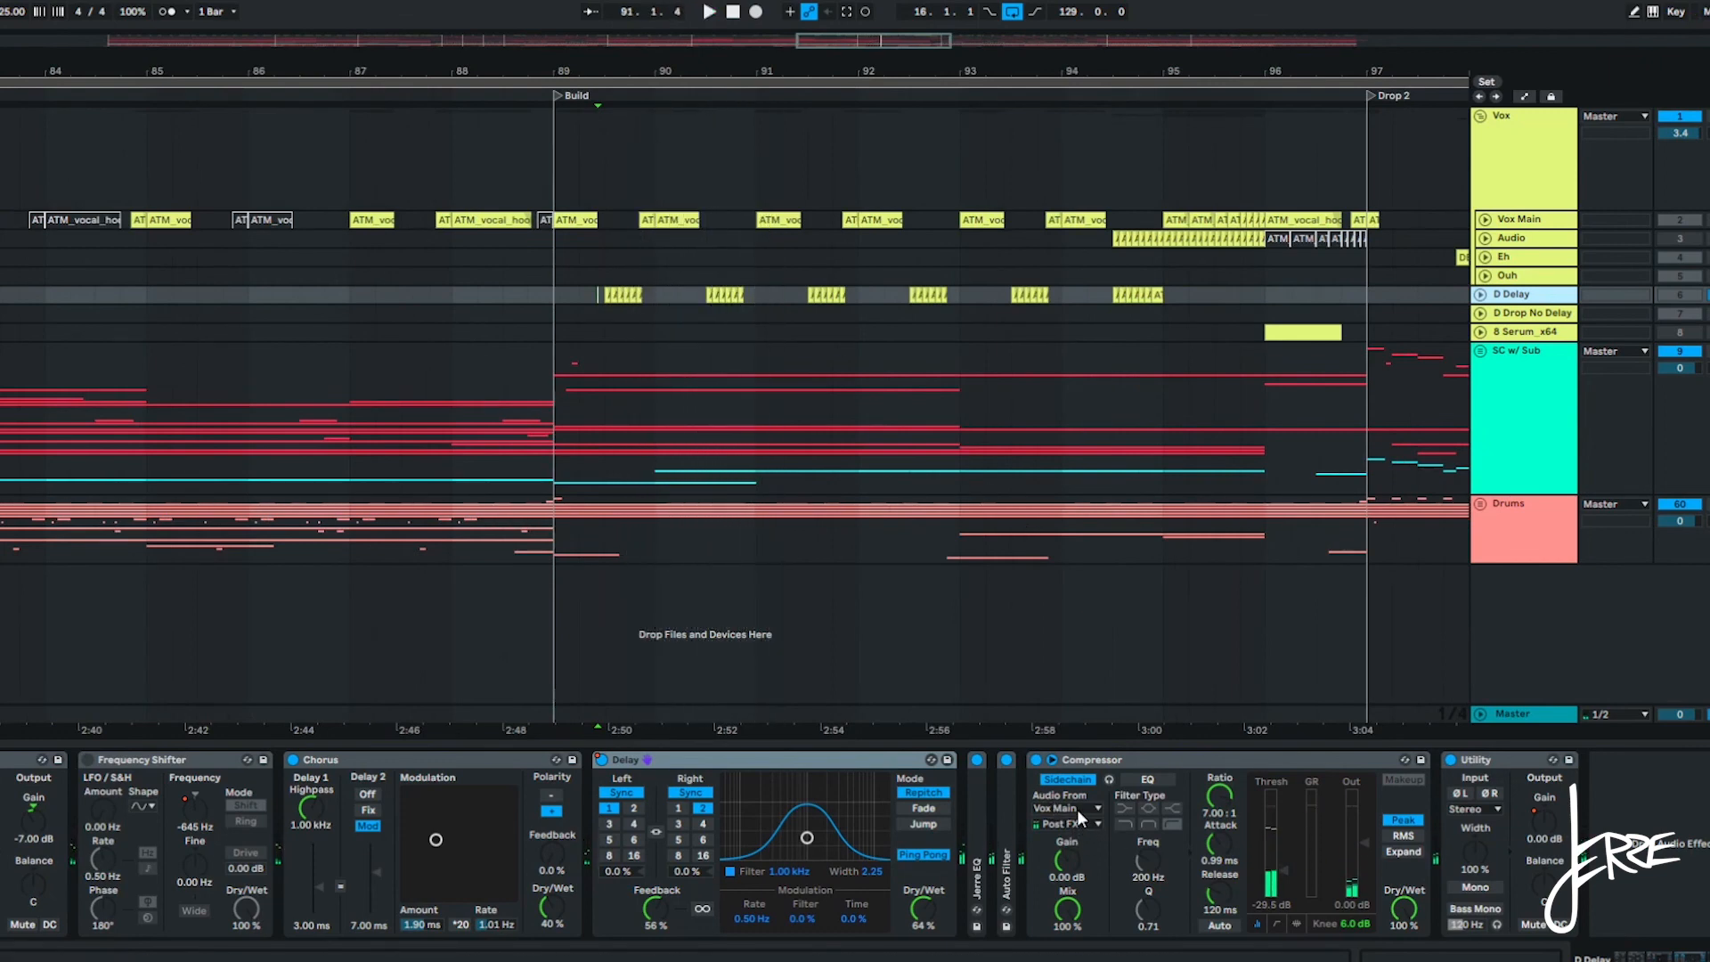
pyautogui.click(1440, 239)
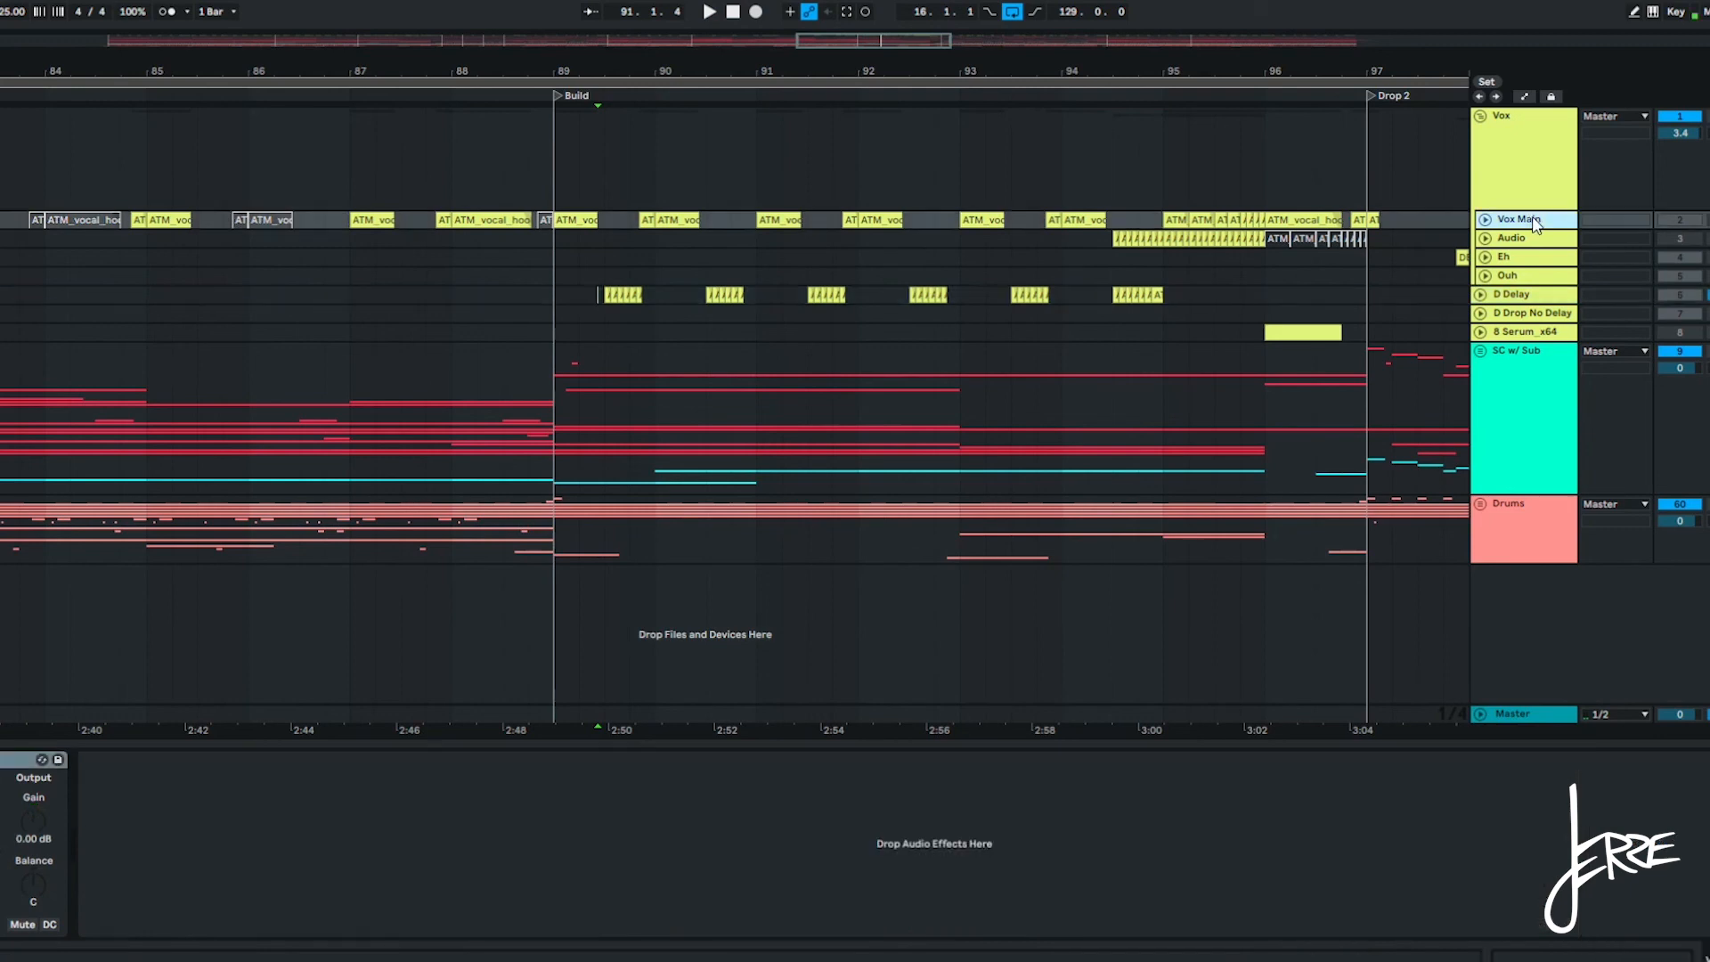
pyautogui.click(1538, 301)
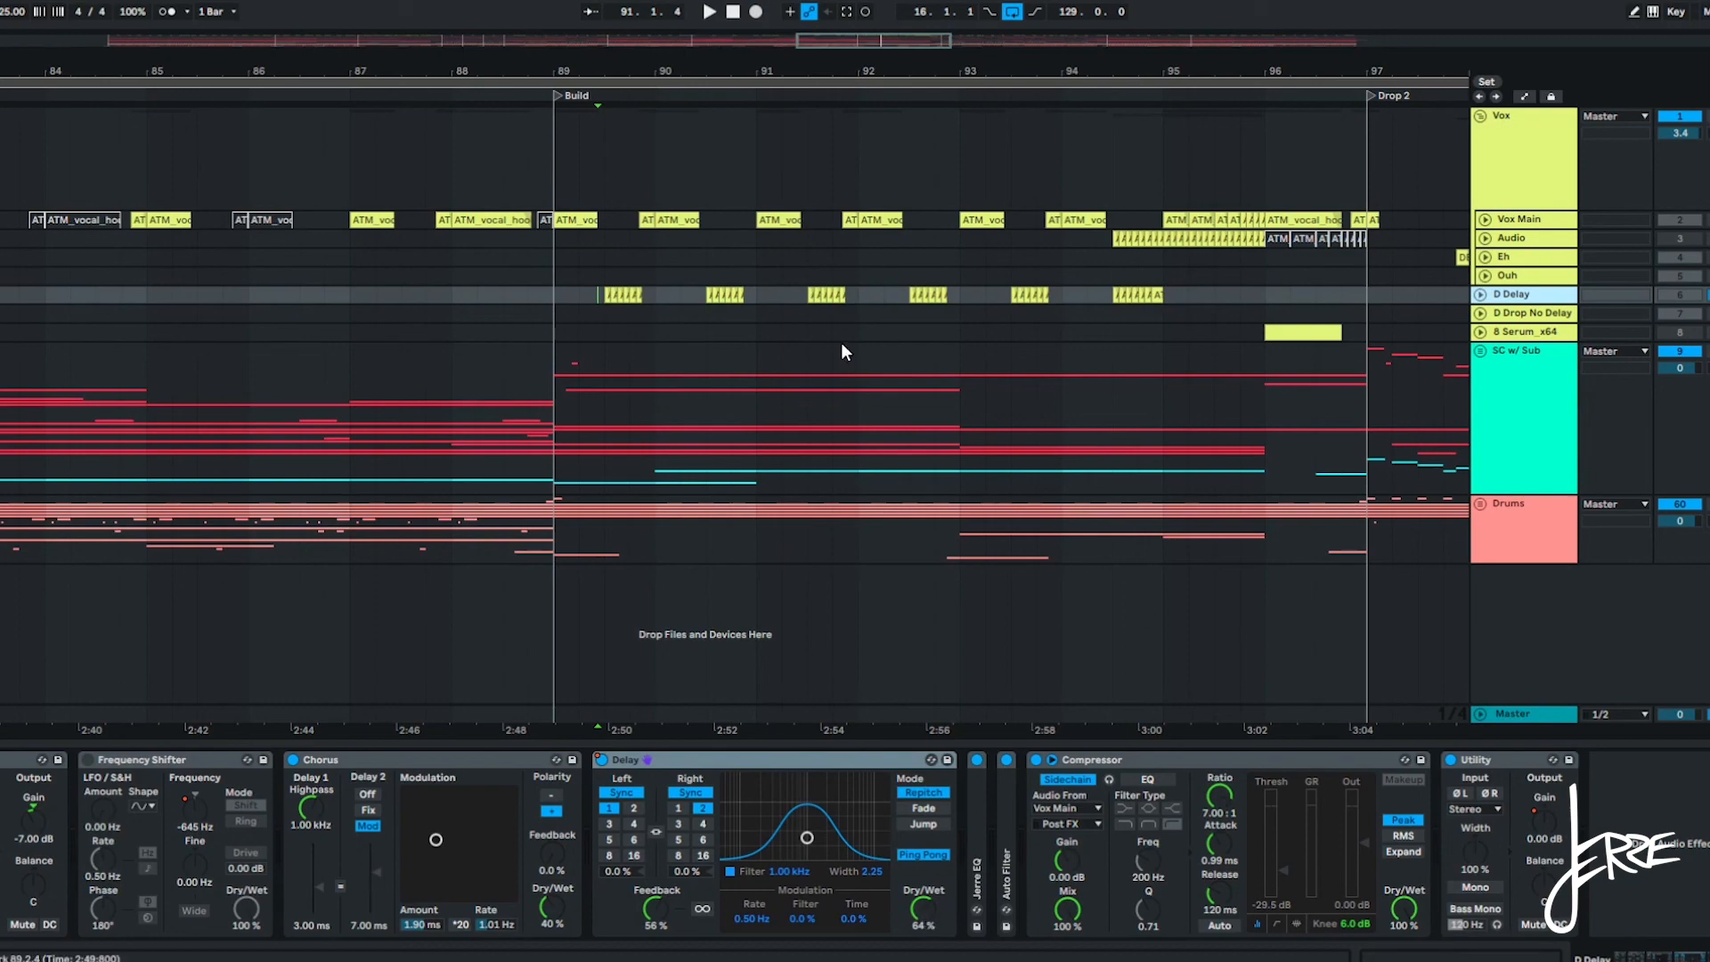
# Select the first D Drop No Delay vocal chops around bar 99 in Drop 2, and examine the track's effect chain.
pyautogui.hscroll(5, 841, 342)
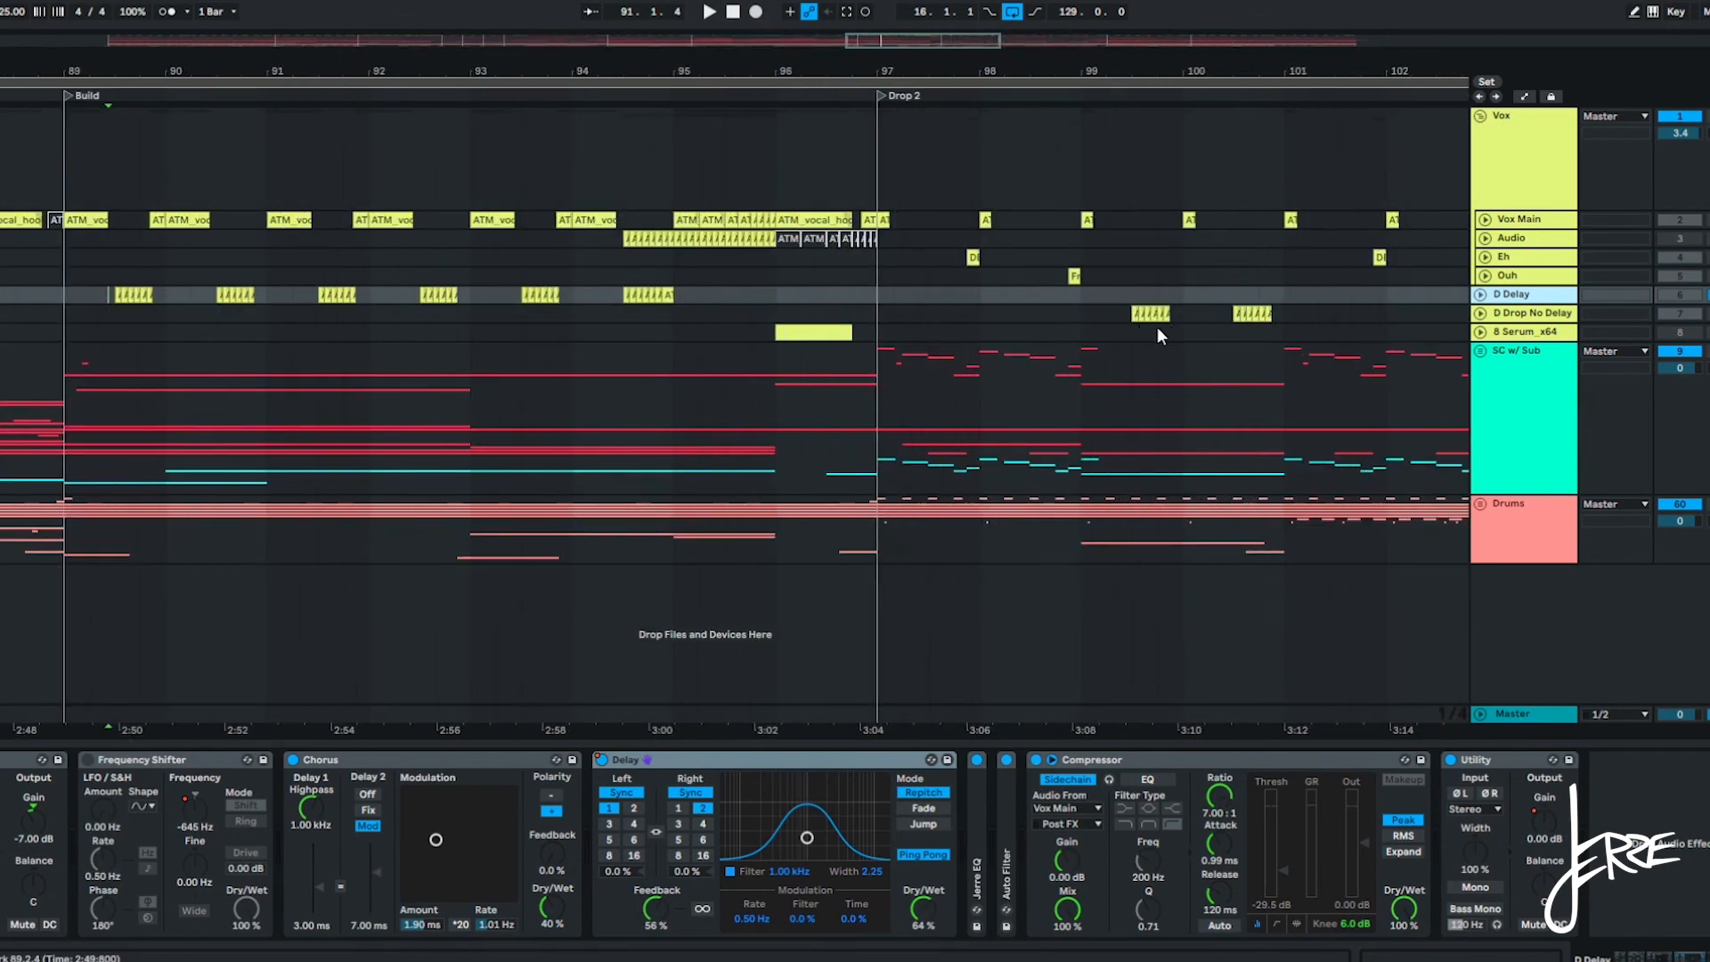
pyautogui.click(1155, 320)
pyautogui.press('+')
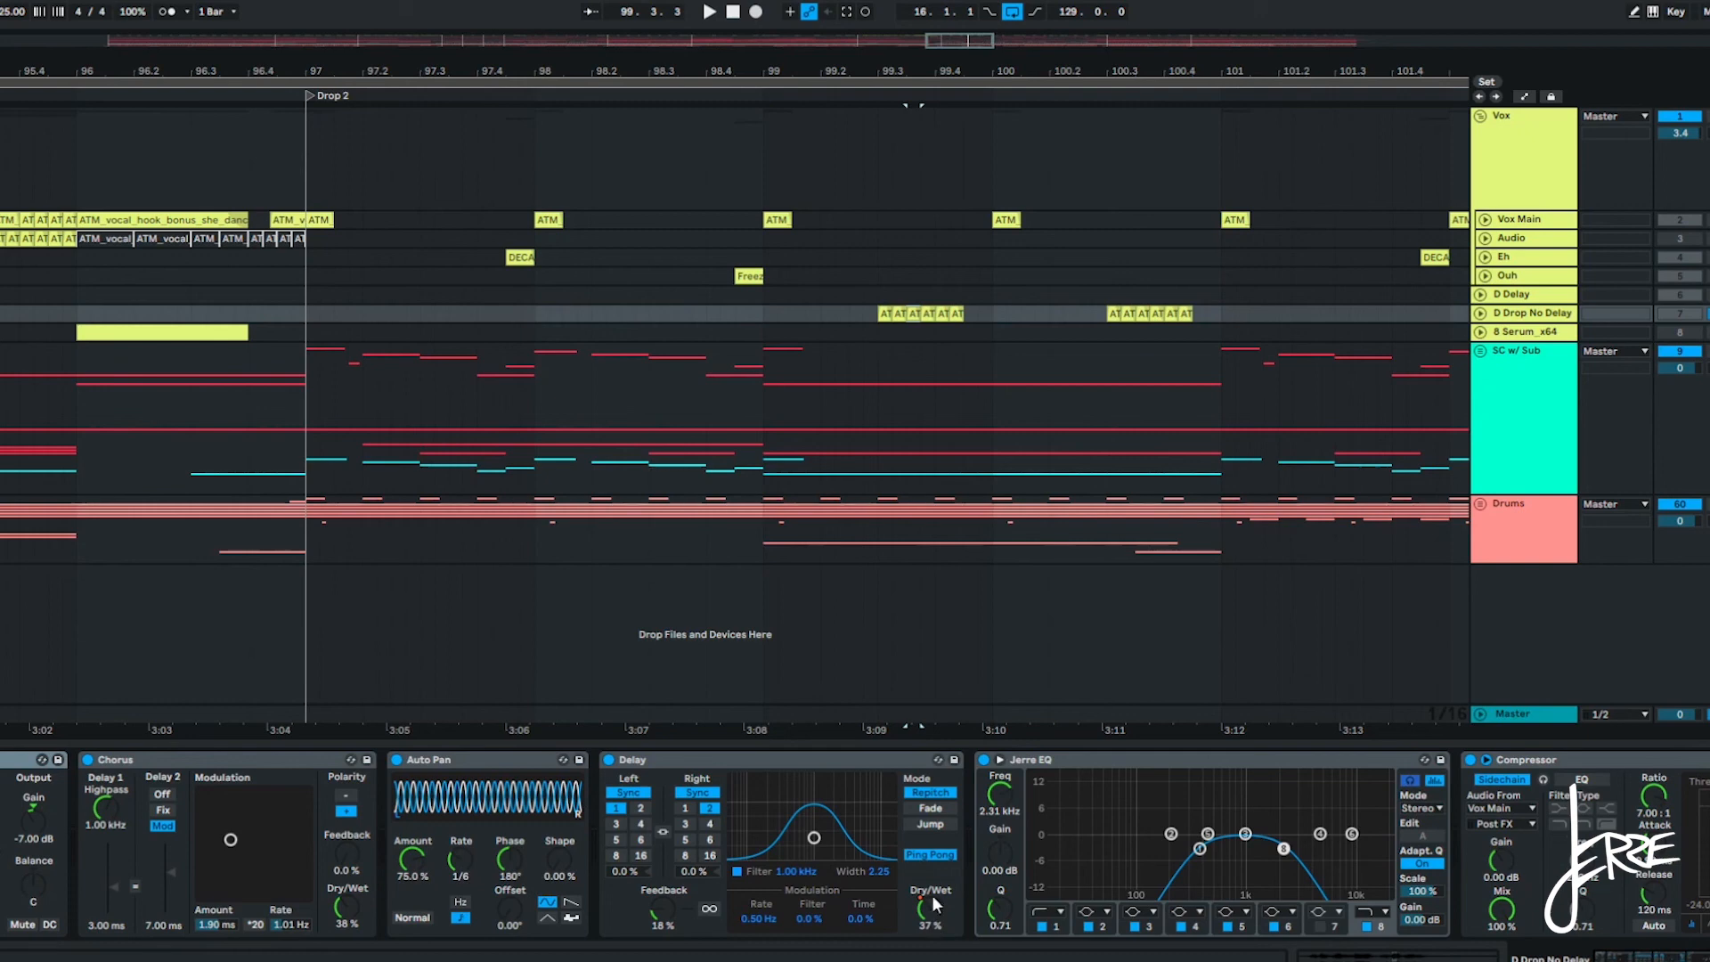
pyautogui.scroll(-3, 975, 443)
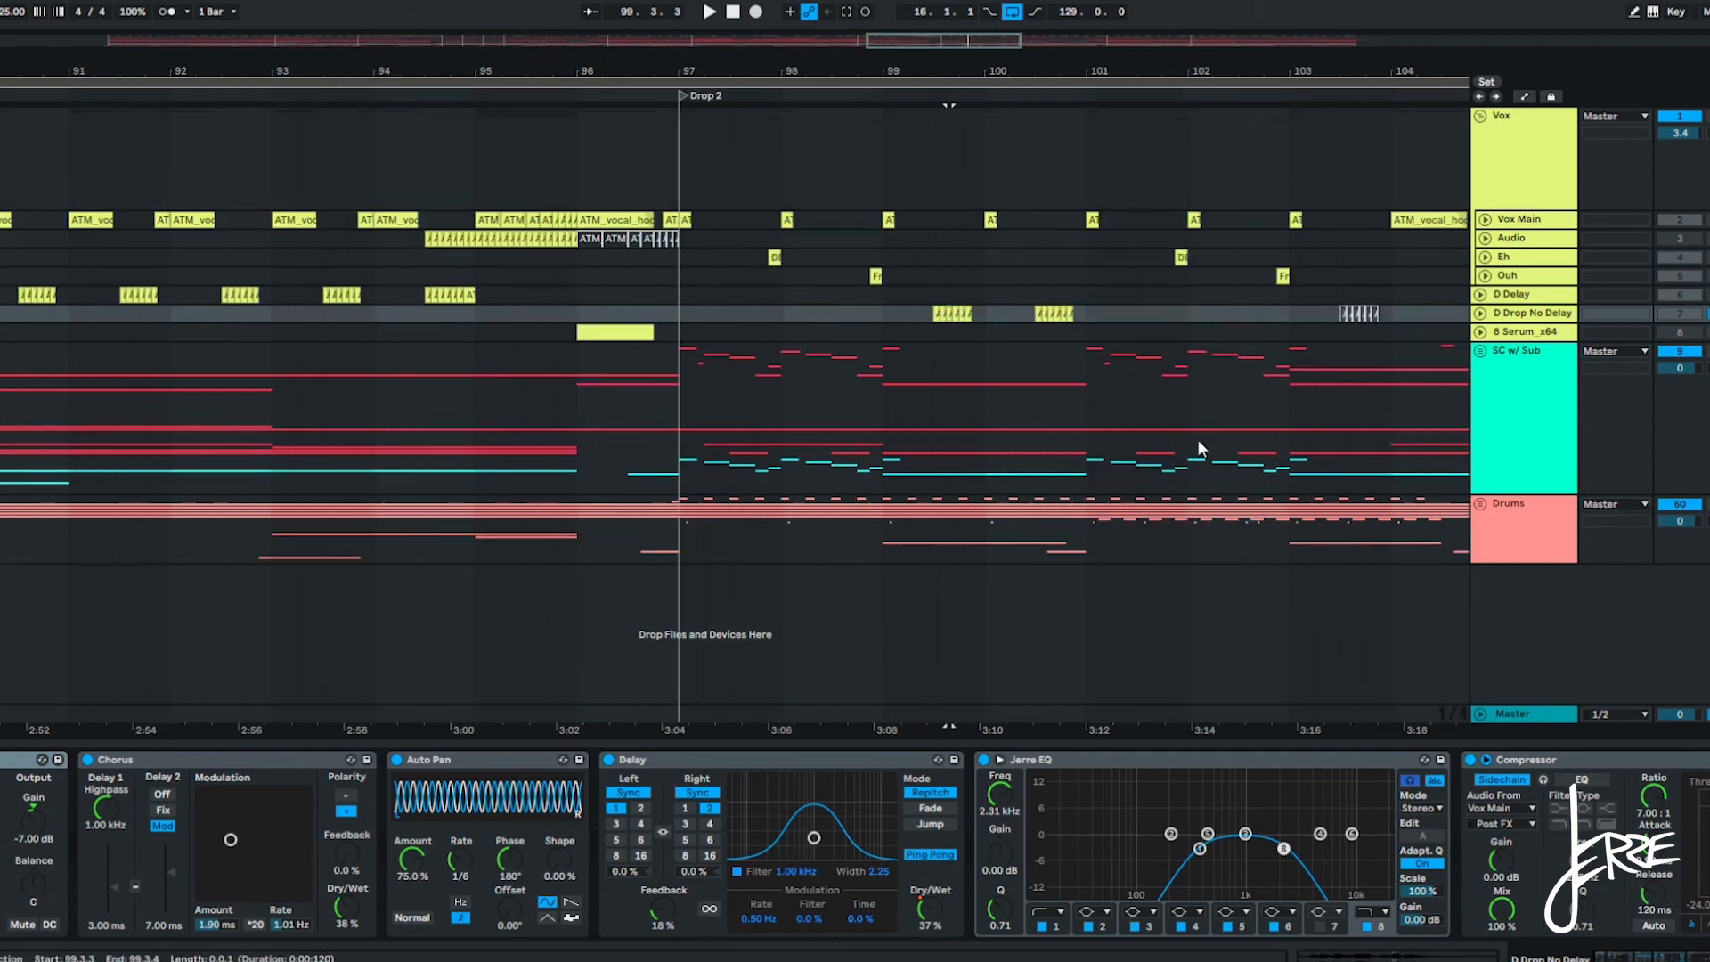
pyautogui.scroll(3, 855, 261)
pyautogui.scroll(-3, 1102, 264)
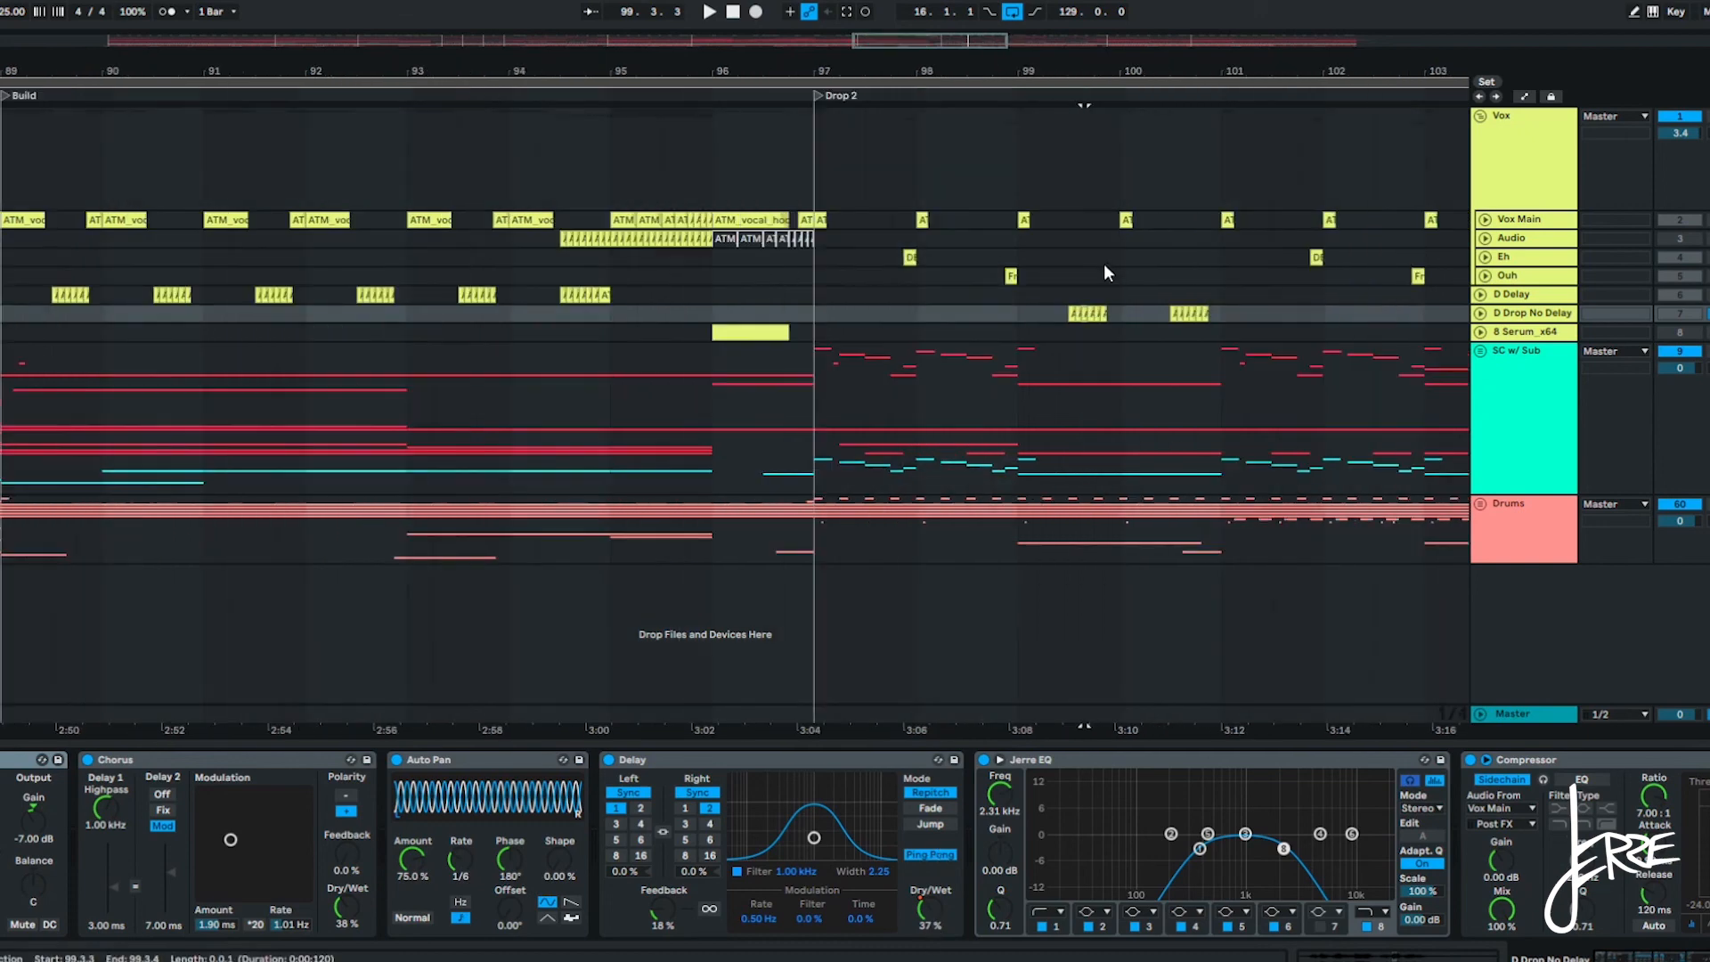
# Select the Eh and Ouh vocal tracks together and view the Overdrive device in the chain.
pyautogui.click(1518, 257)
pyautogui.click(1509, 276)
pyautogui.keyDown('shift'); pyautogui.click(1513, 260); pyautogui.keyUp('shift')
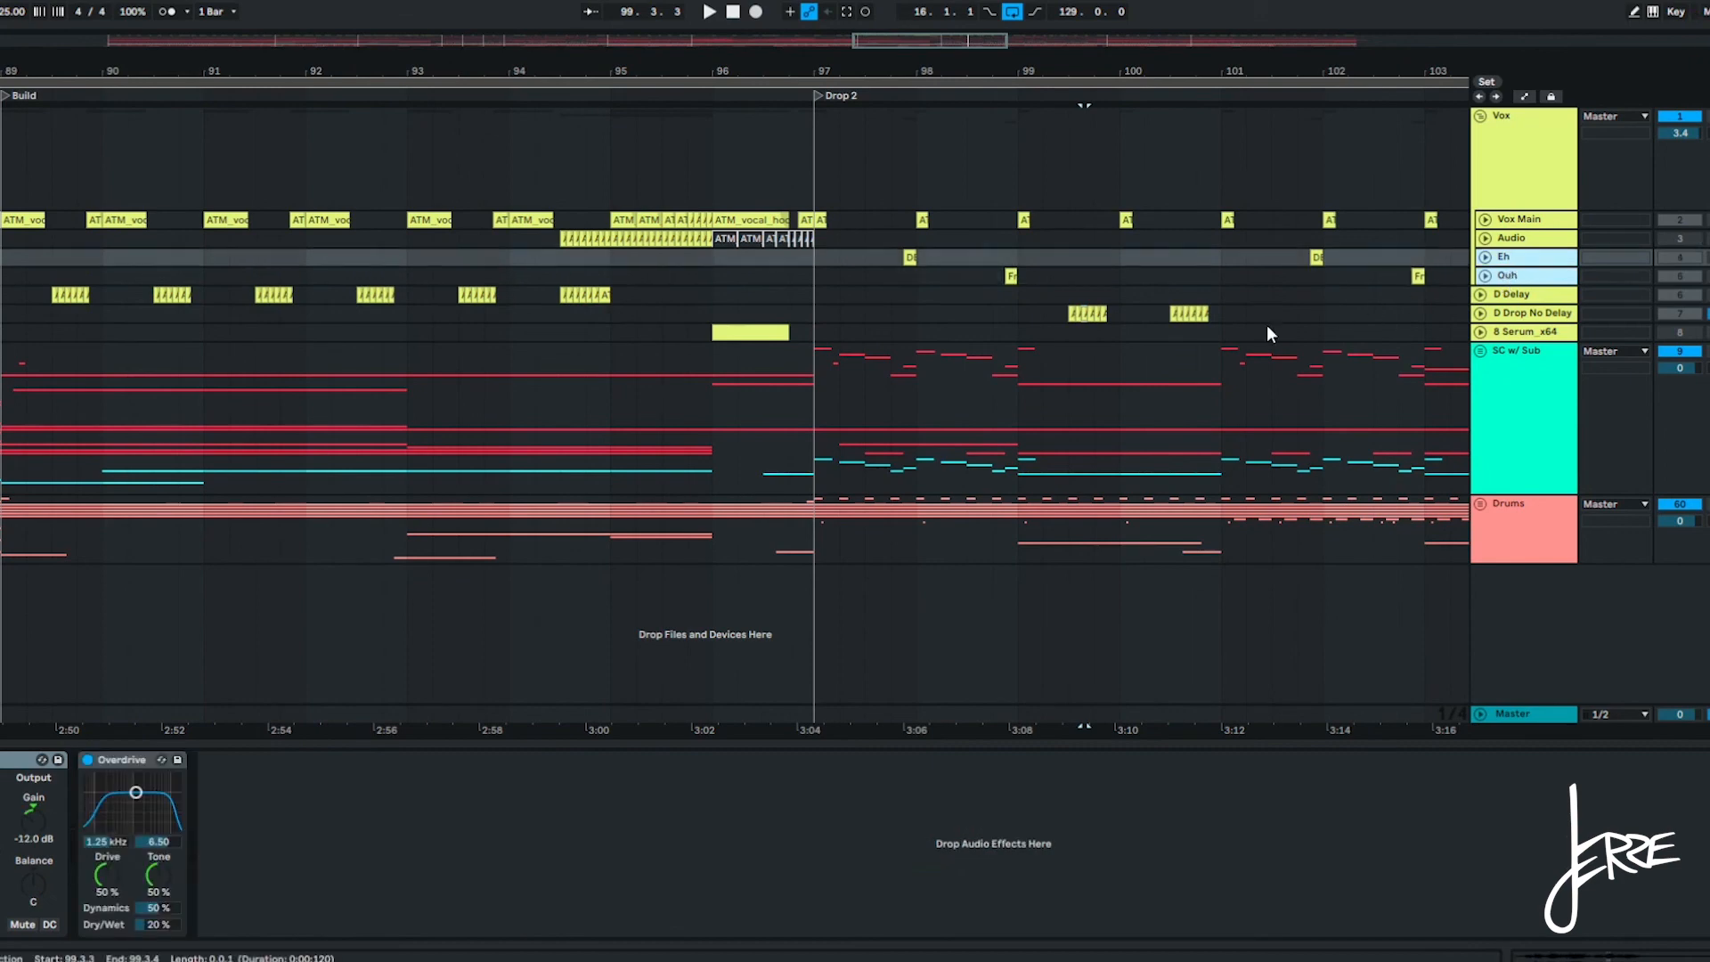
# Play the Eh and Ouh vocal shots from the Eh clip before bar 98 to about bar 99, and return to the full arrangement.
pyautogui.scroll(3, 961, 285)
pyautogui.click(860, 258)
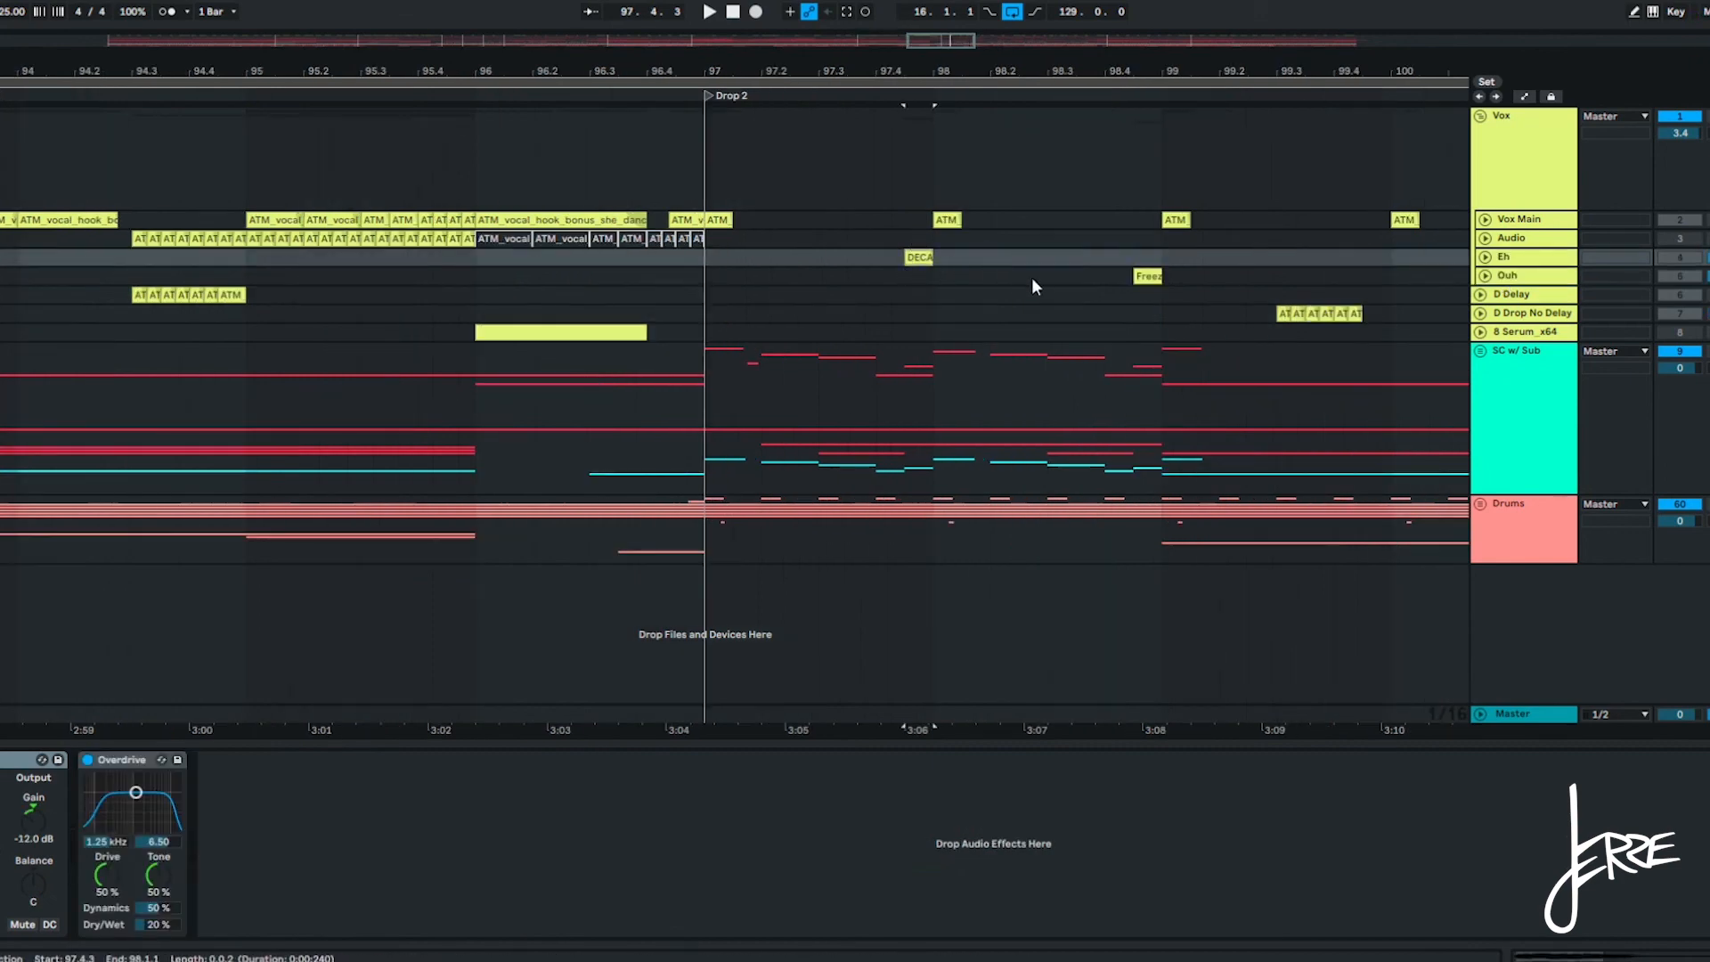
pyautogui.scroll(3, 905, 259)
pyautogui.scroll(-2, 906, 259)
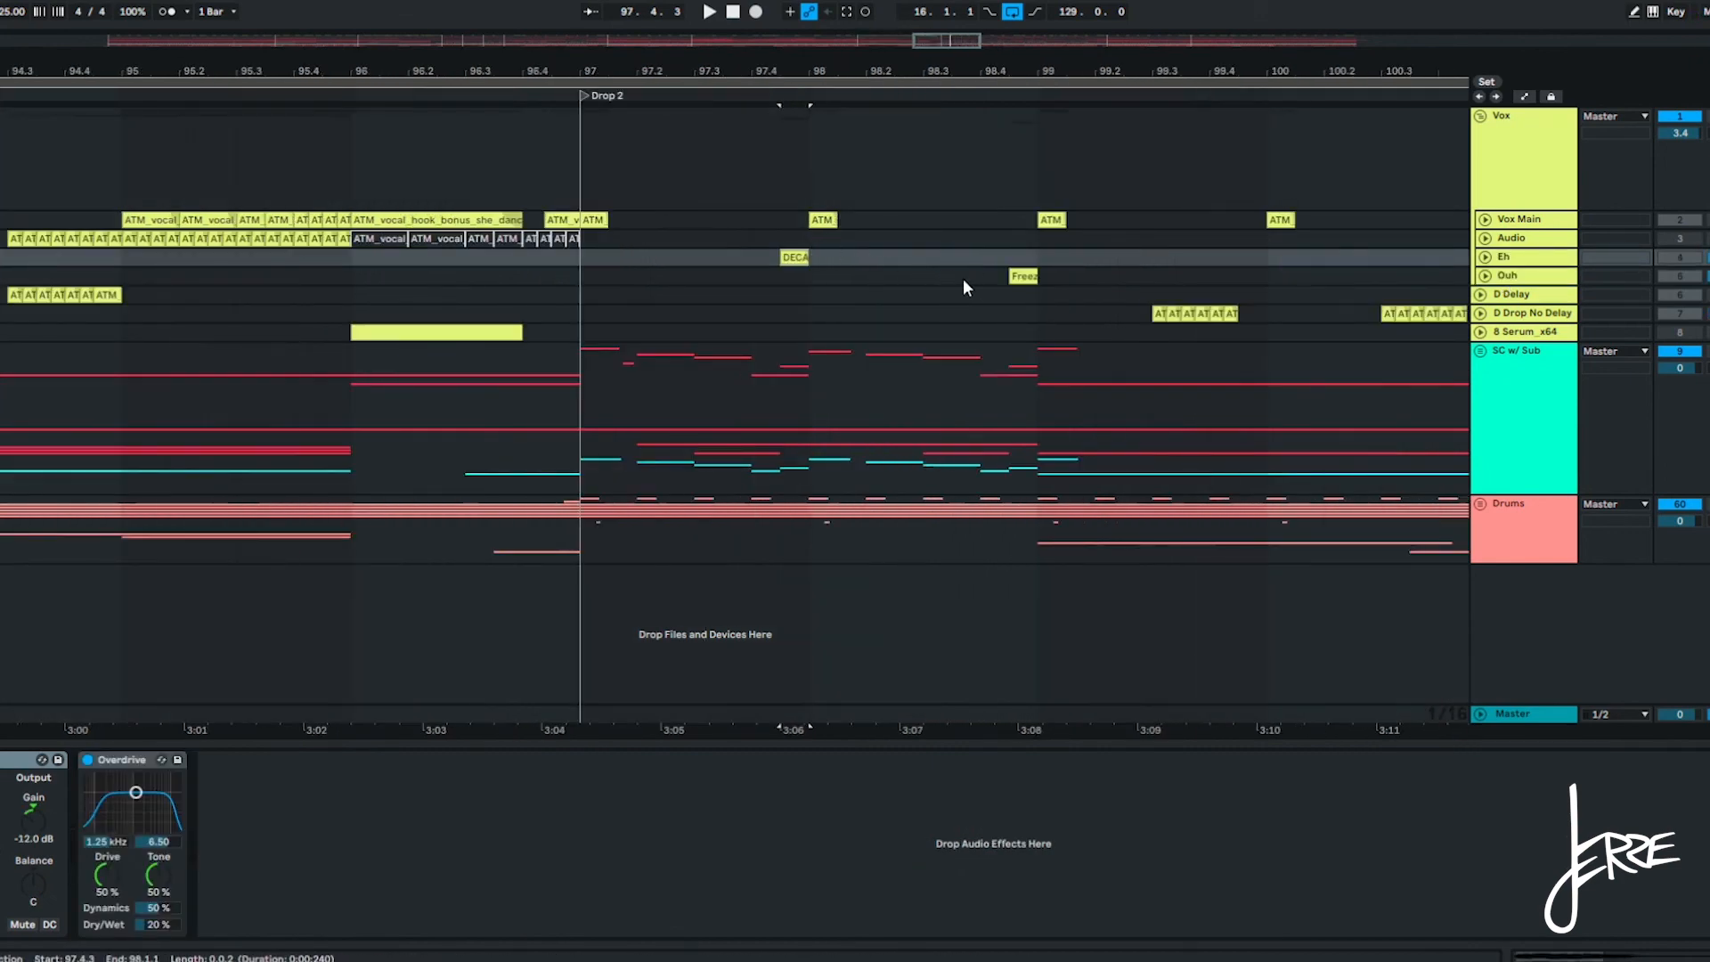
pyautogui.press('space')
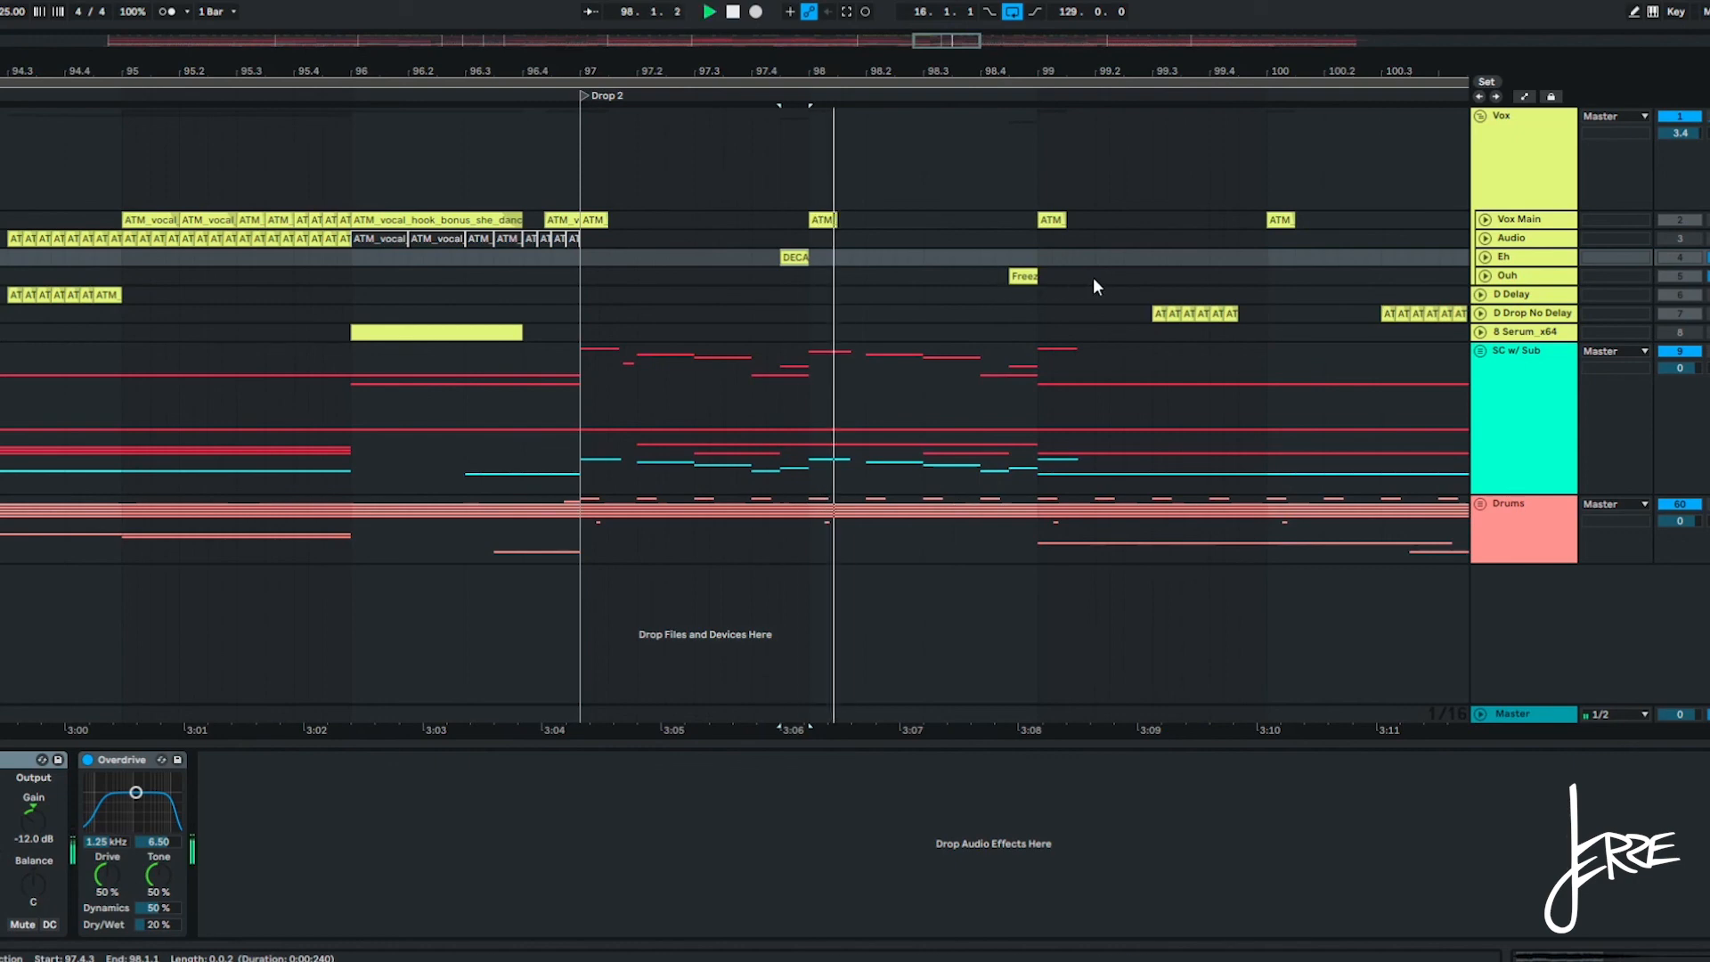
pyautogui.scroll(-2, 1024, 276)
pyautogui.scroll(-2, 1113, 276)
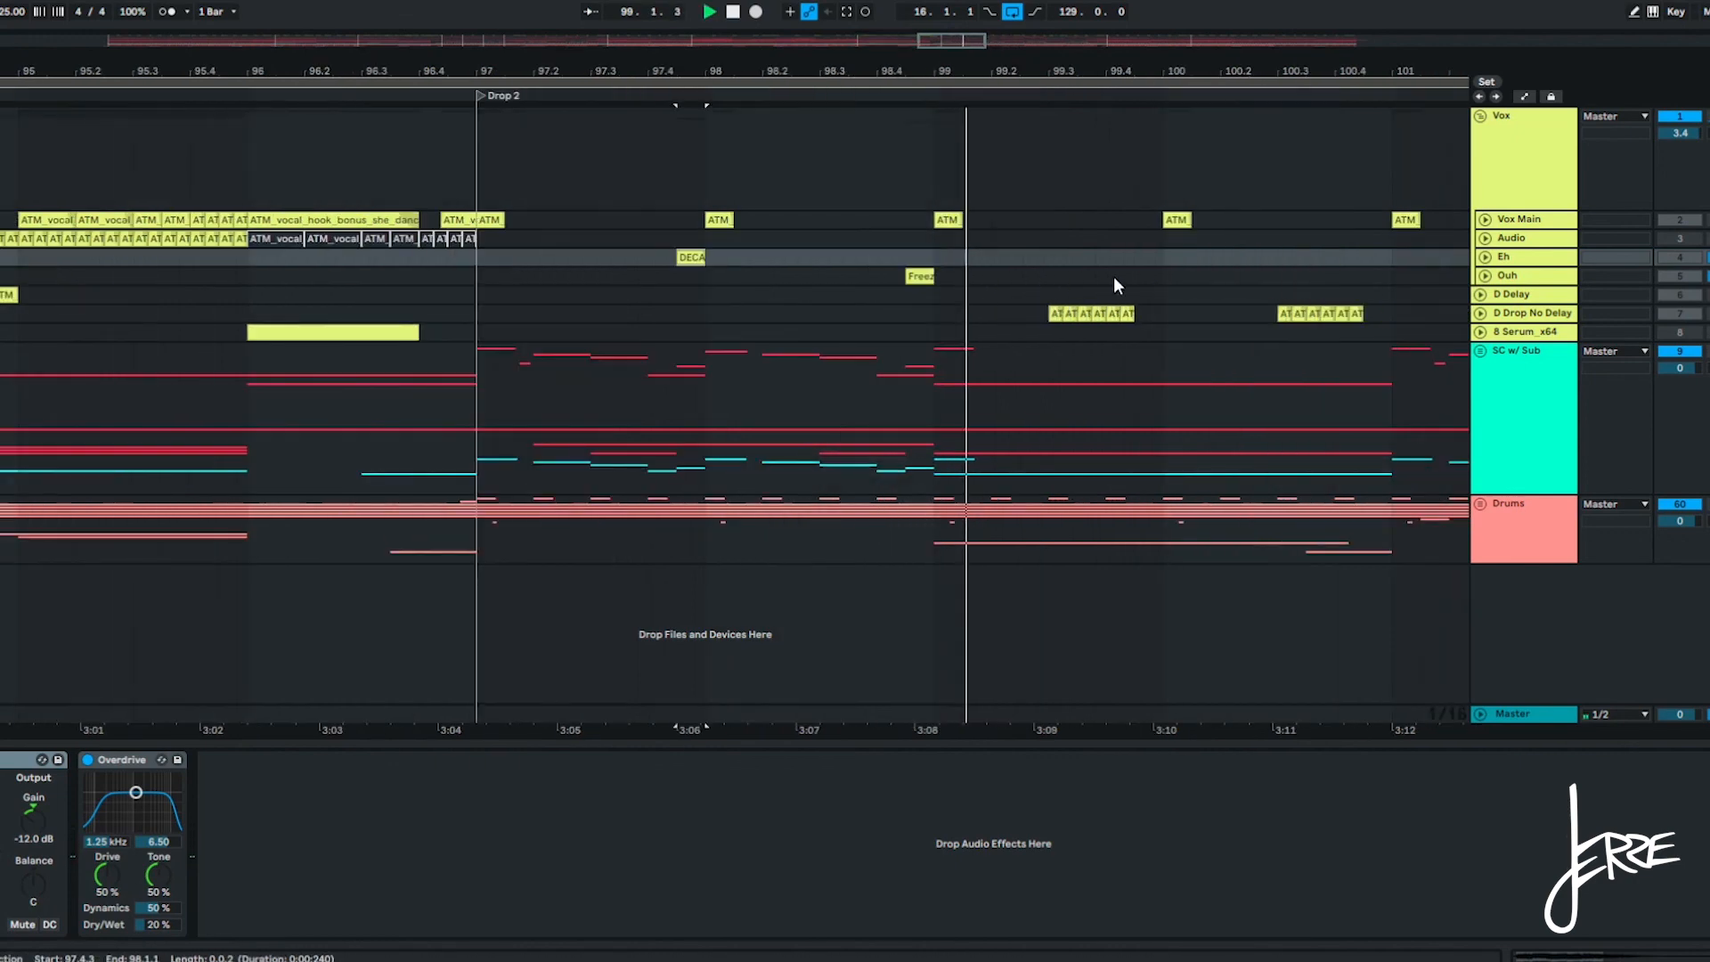
pyautogui.scroll(-1, 1087, 270)
pyautogui.scroll(-2, 971, 270)
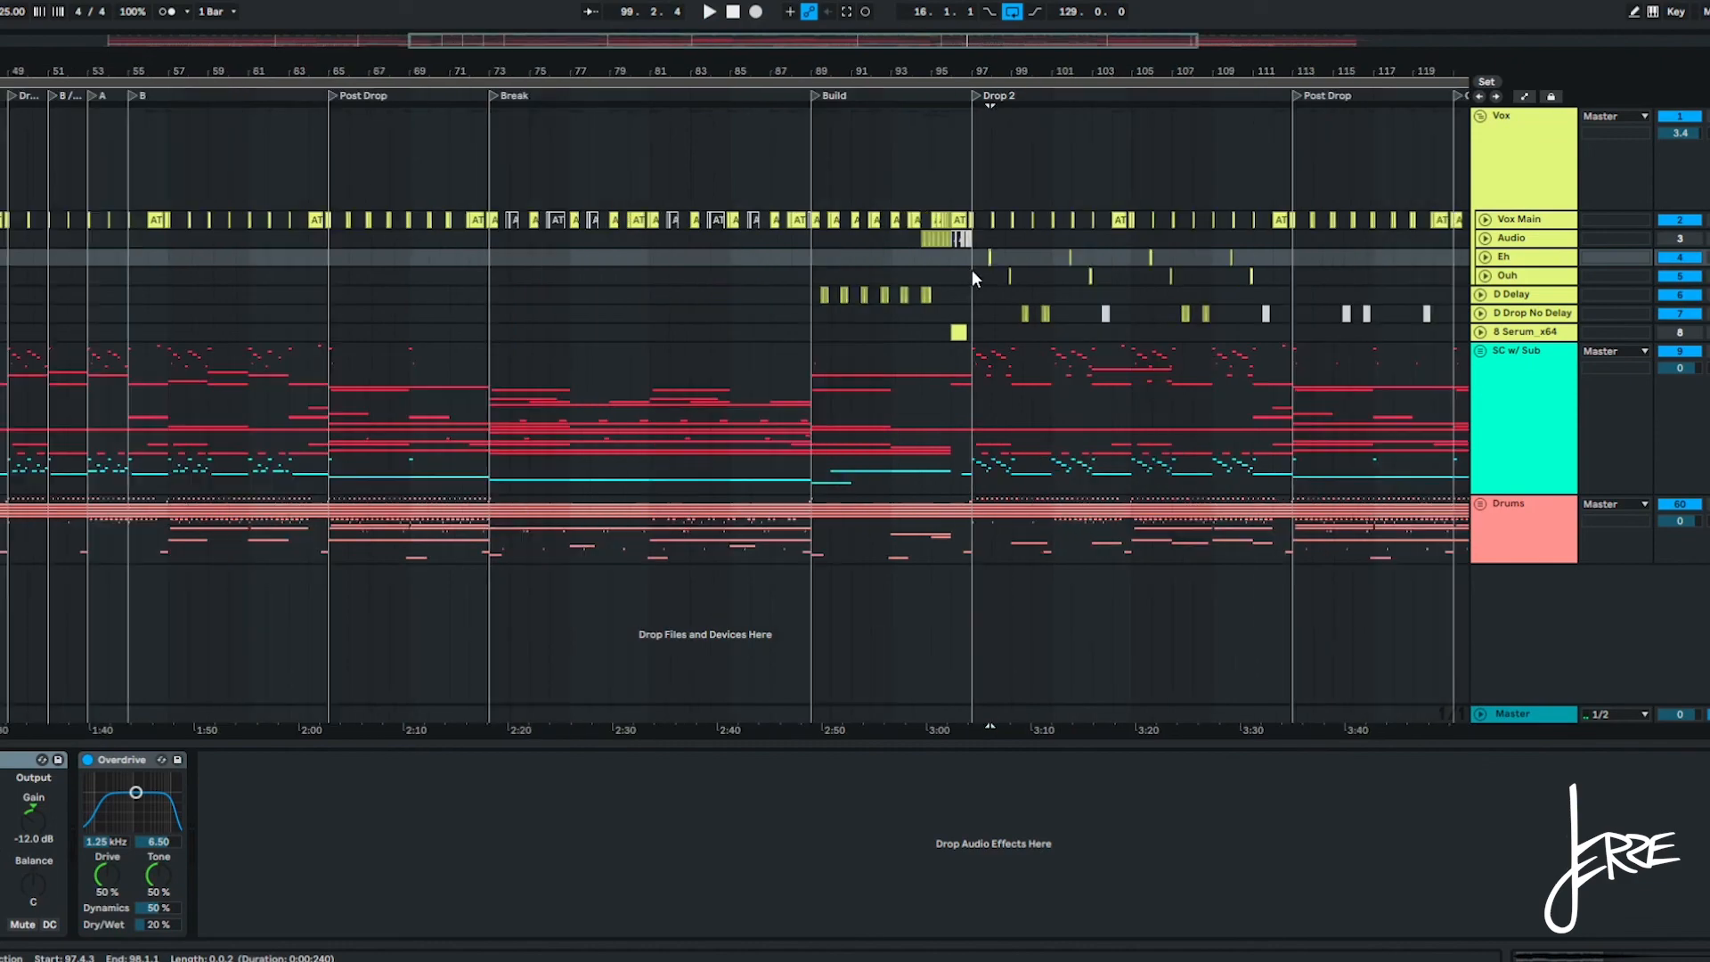
pyautogui.scroll(-2, 970, 276)
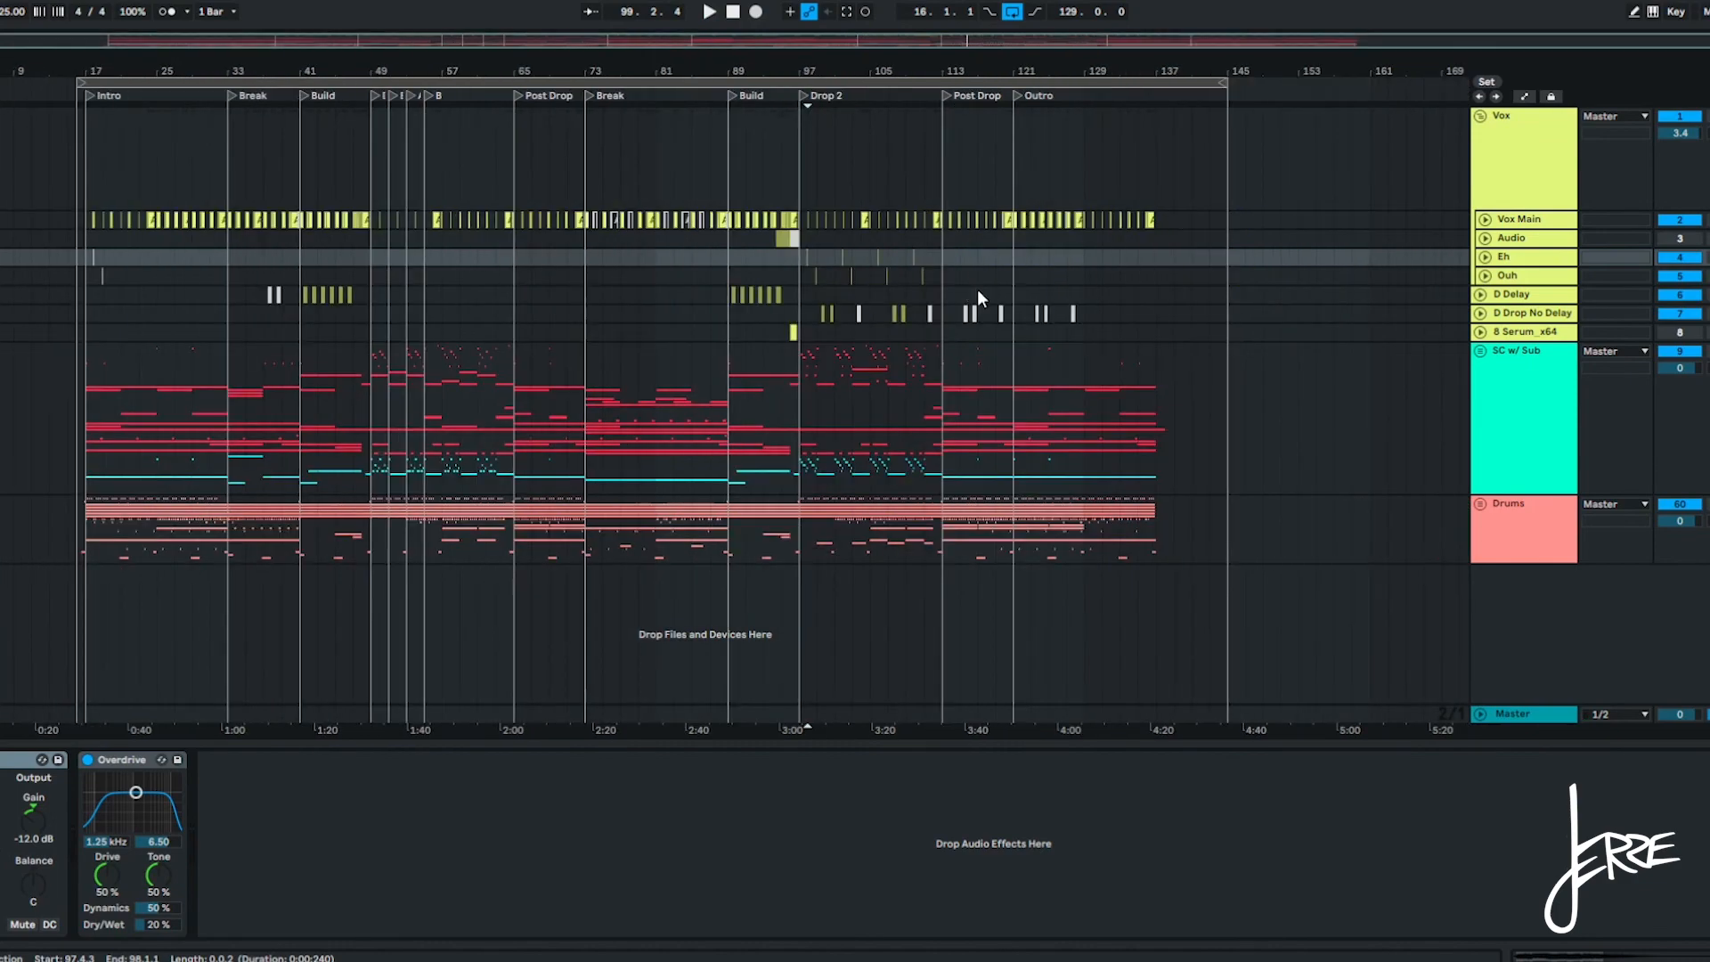